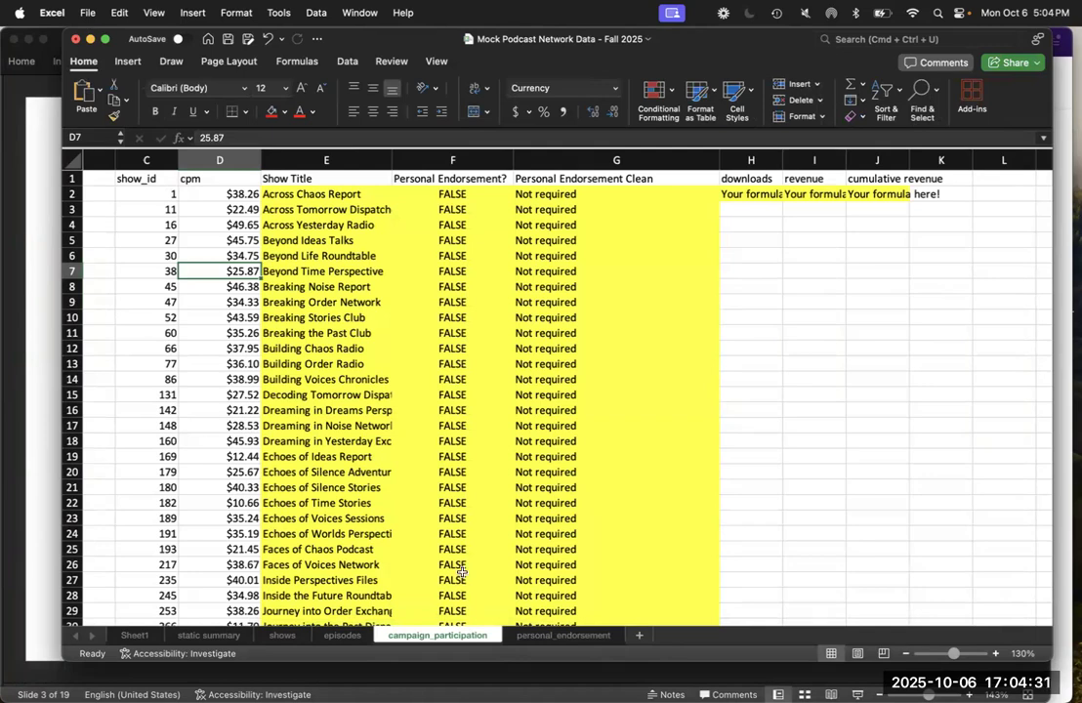
Step: Hide the Show Title, Personal Endorsement? and Personal Endorsement Clean columns (E to G) on the campaign_participation sheet
{"action": "scroll", "coordinate": [283, 327], "scroll_direction": "left", "scroll_amount": 3}
{"action": "scroll", "coordinate": [312, 367], "scroll_direction": "left", "scroll_amount": 2}
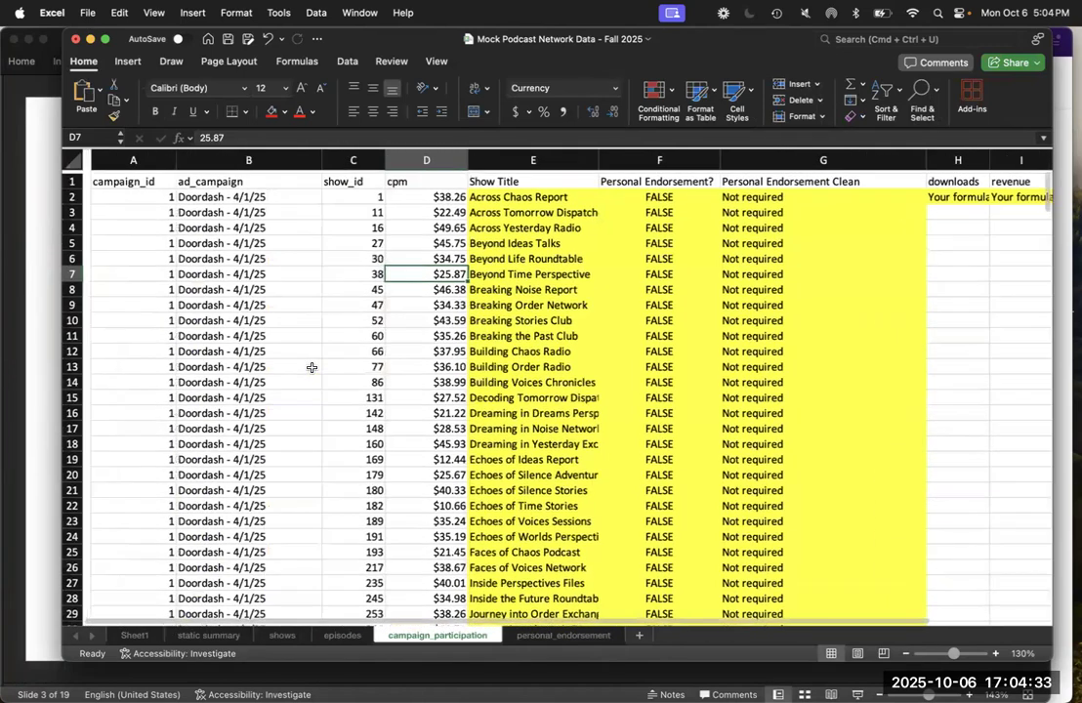
{"action": "scroll", "coordinate": [440, 313], "scroll_direction": "right", "scroll_amount": 6}
{"action": "left_click", "coordinate": [624, 249]}
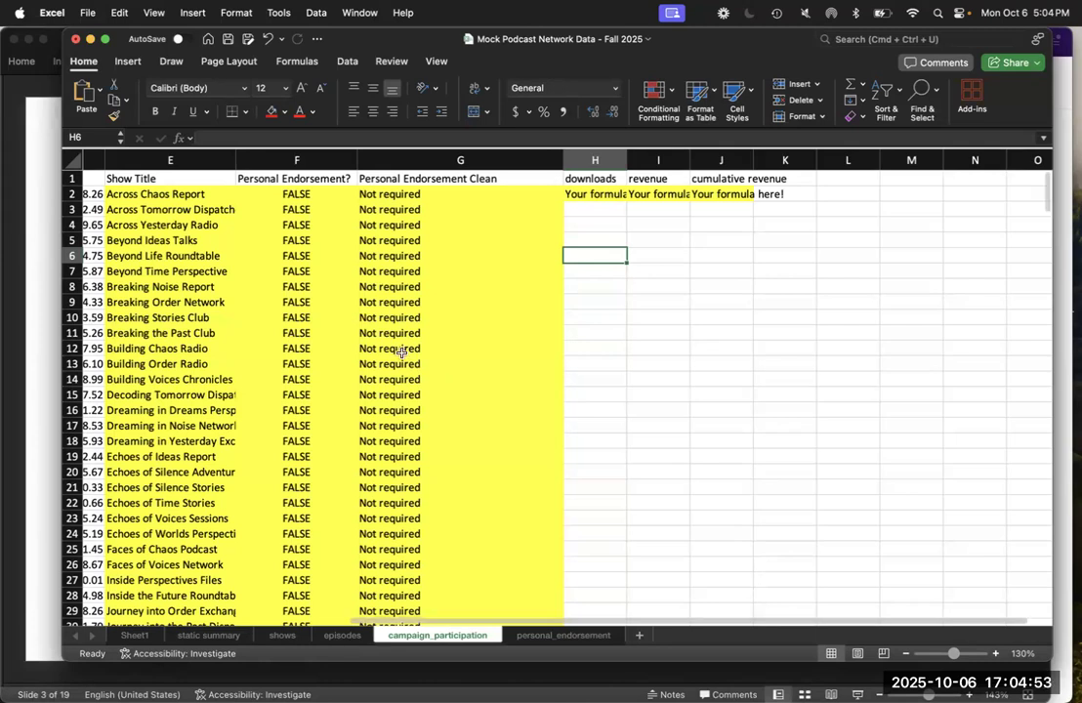
{"action": "scroll", "coordinate": [400, 355], "scroll_direction": "left", "scroll_amount": 3}
{"action": "left_click_drag", "start_coordinate": [271, 159], "coordinate": [503, 159]}
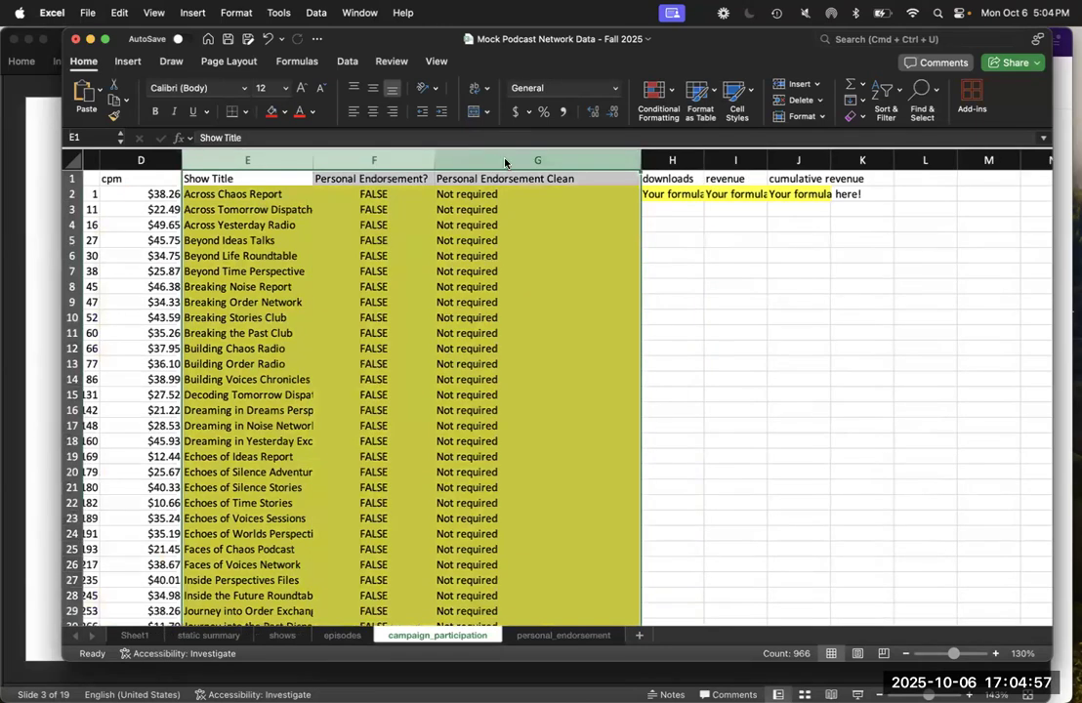
{"action": "right_click", "coordinate": [504, 160]}
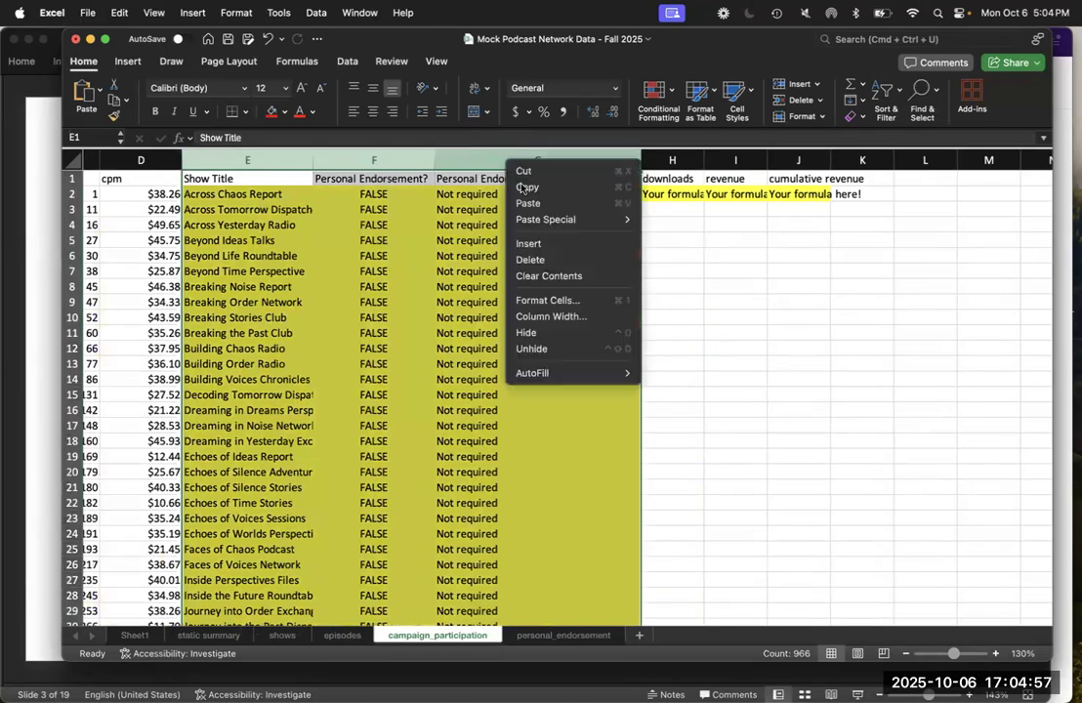
{"action": "left_click", "coordinate": [550, 334]}
{"action": "scroll", "coordinate": [336, 271], "scroll_direction": "left", "scroll_amount": 5}
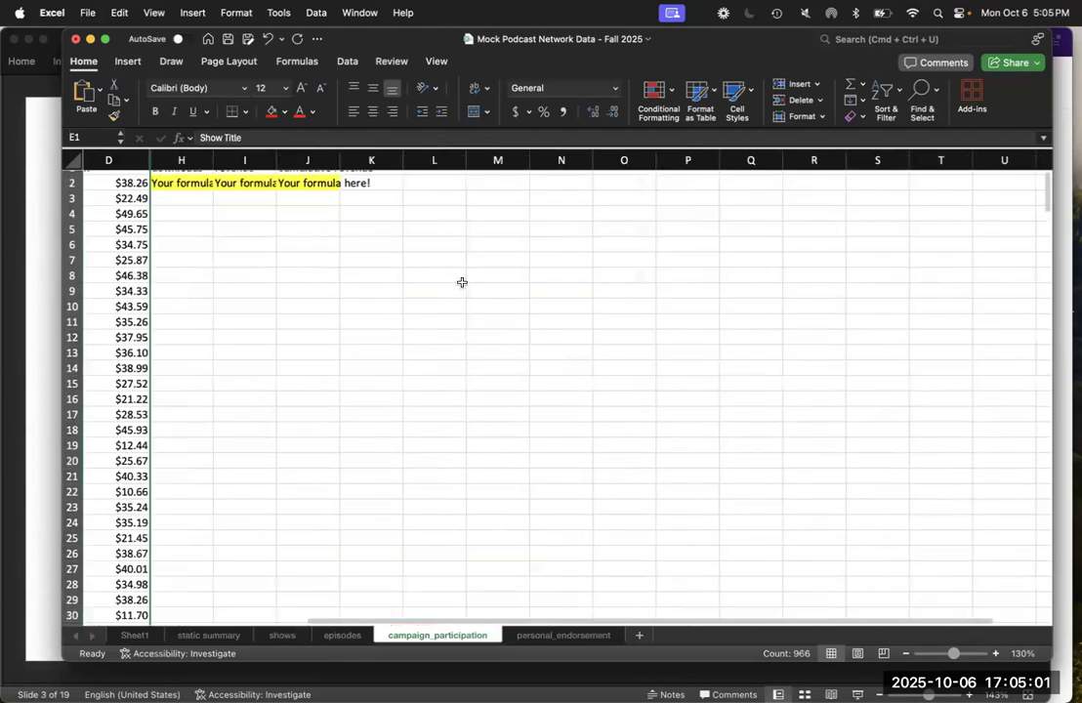
Step: Widen the downloads column so the placeholder text in H2 fits inside the cell
{"action": "scroll", "coordinate": [479, 159], "scroll_direction": "right", "scroll_amount": 1}
{"action": "left_click_drag", "start_coordinate": [479, 159], "coordinate": [527, 159]}
{"action": "scroll", "coordinate": [535, 175], "scroll_direction": "right", "scroll_amount": 1}
{"action": "scroll", "coordinate": [535, 175], "scroll_direction": "up", "scroll_amount": 1}
{"action": "scroll", "coordinate": [535, 175], "scroll_direction": "left", "scroll_amount": 3}
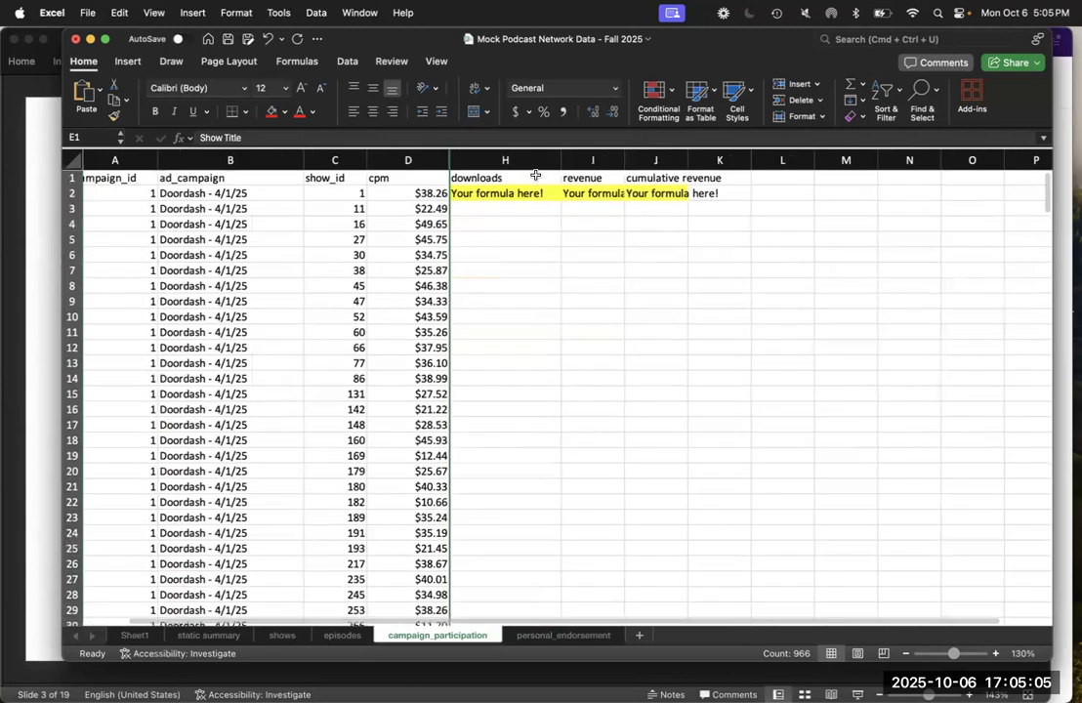
Step: Review the exercise list on the PowerPoint slide and examine the campaign_participation and shows sheets in Excel
{"action": "left_click", "coordinate": [53, 262]}
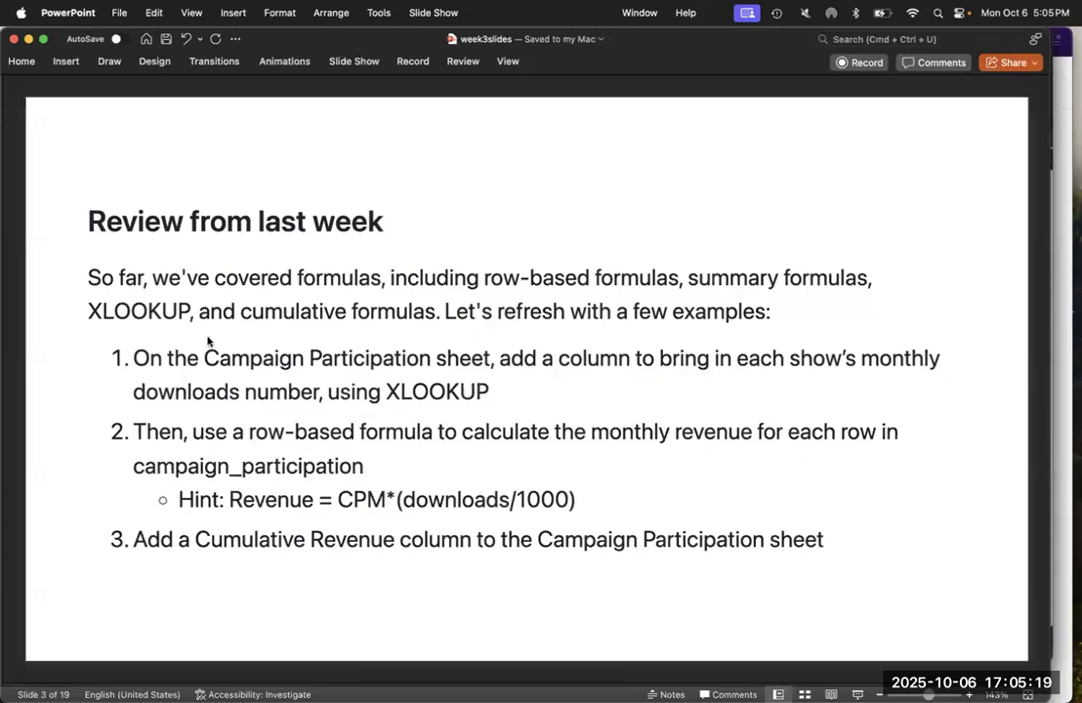
{"action": "key", "text": "ctrl+Up"}
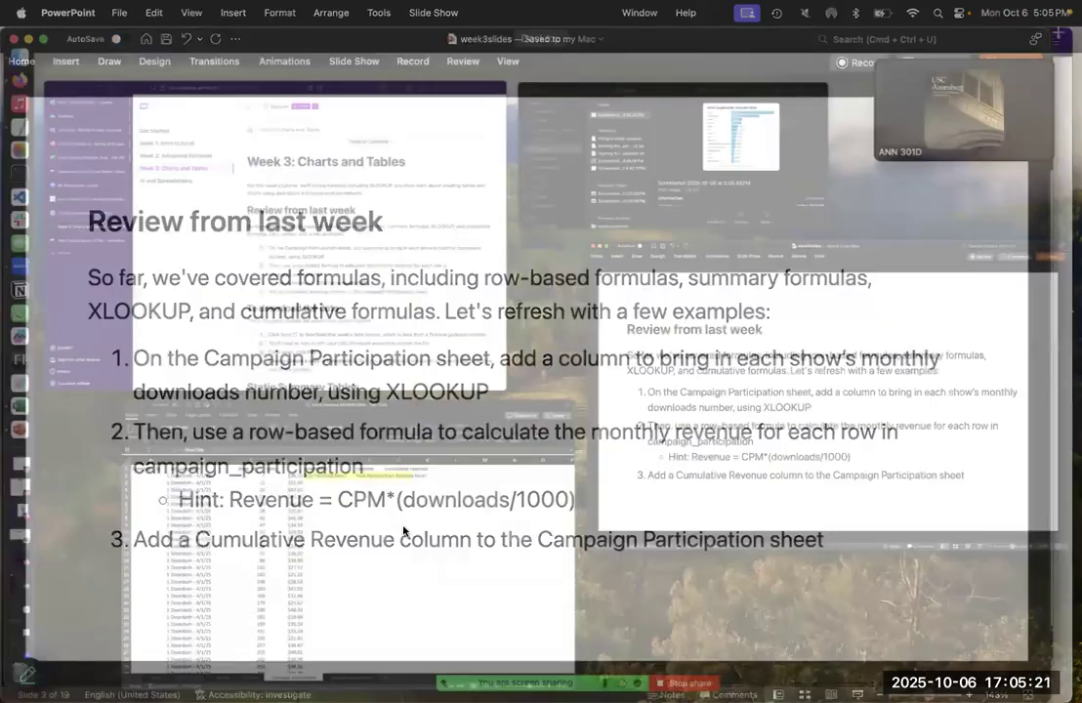
{"action": "left_click", "coordinate": [403, 531]}
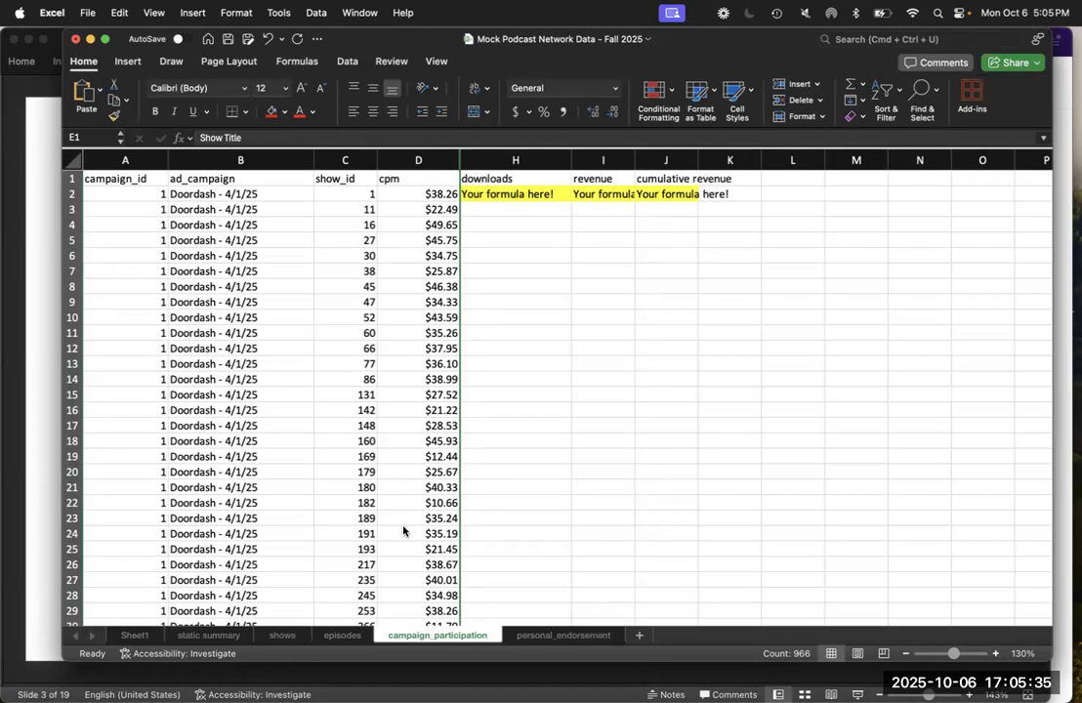
{"action": "scroll", "coordinate": [311, 457], "scroll_direction": "down", "scroll_amount": 10}
{"action": "scroll", "coordinate": [311, 457], "scroll_direction": "down", "scroll_amount": 20}
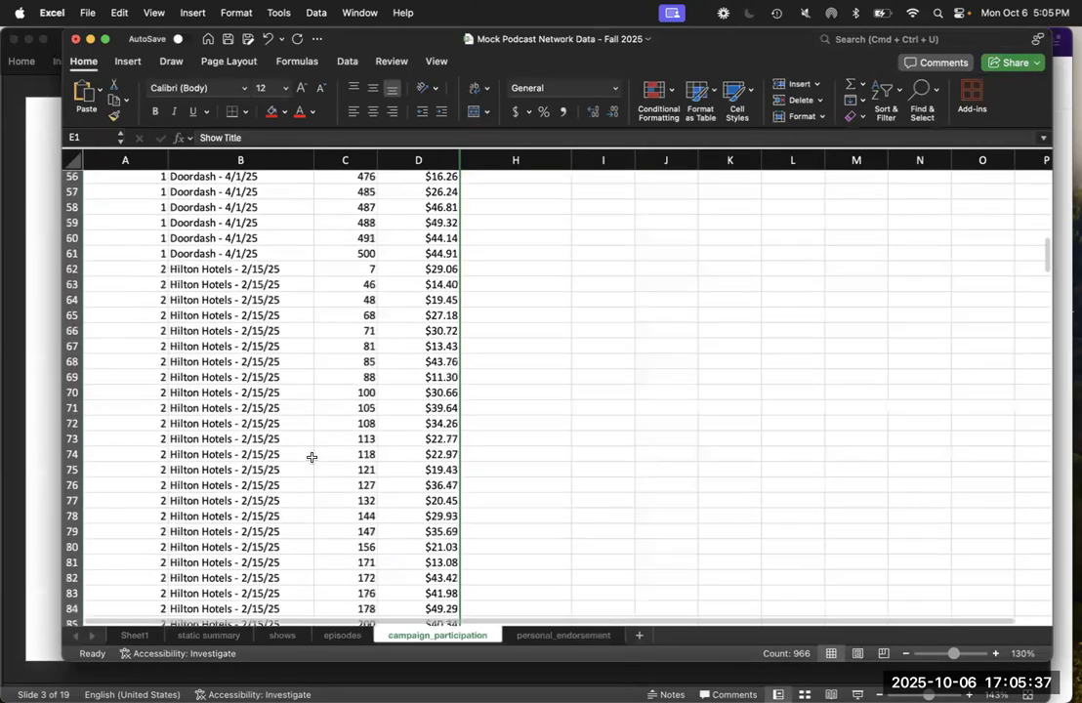
{"action": "scroll", "coordinate": [311, 457], "scroll_direction": "up", "scroll_amount": 20}
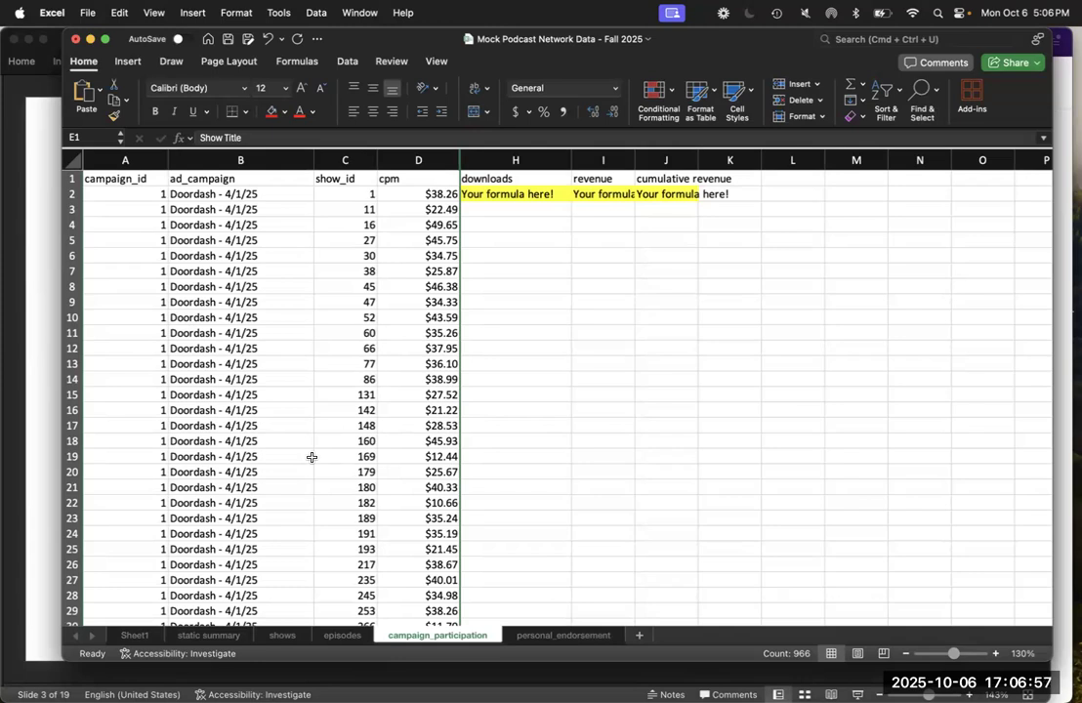
{"action": "left_click", "coordinate": [282, 635]}
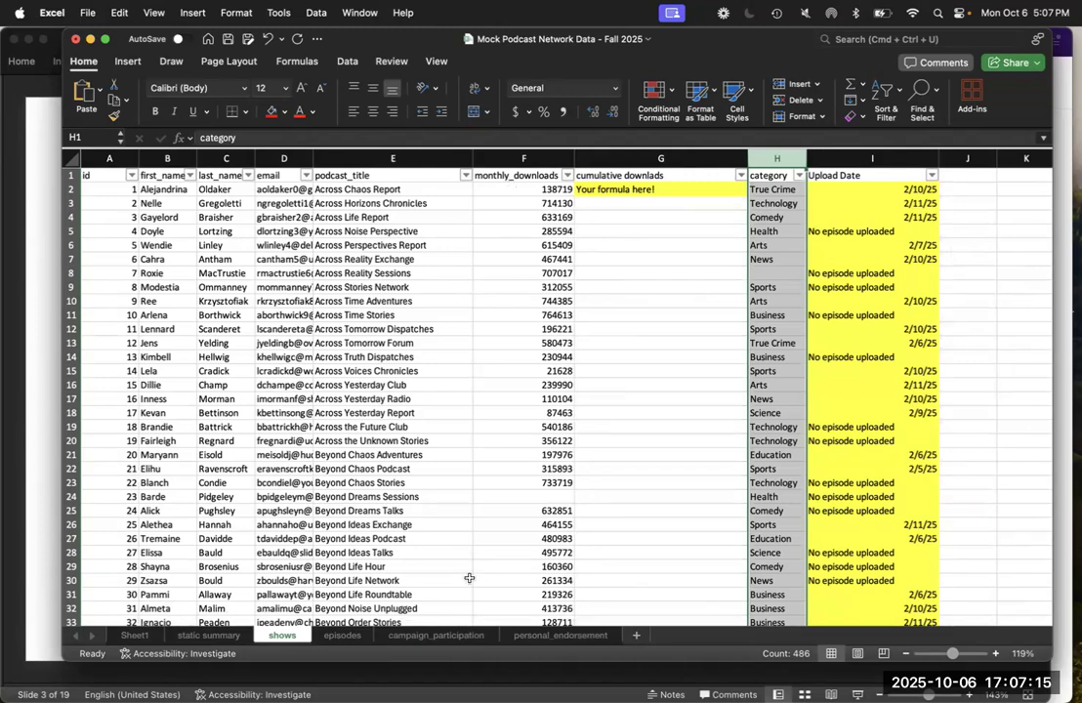
{"action": "left_click", "coordinate": [436, 636]}
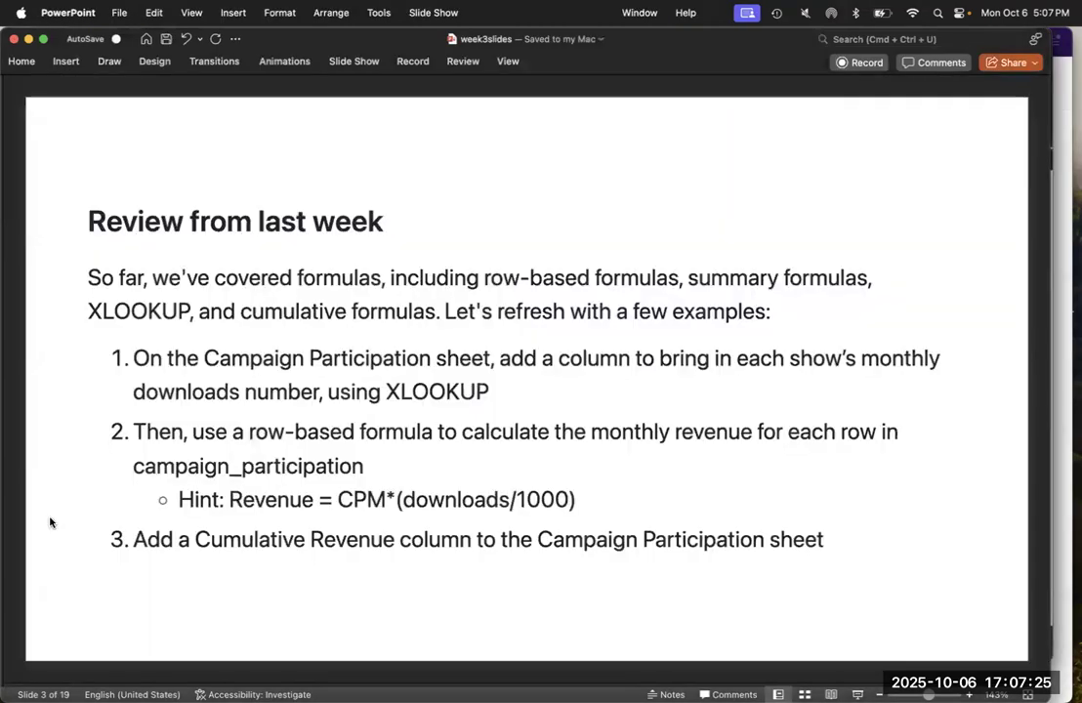
{"action": "left_click", "coordinate": [49, 522]}
{"action": "key", "text": "ctrl+Up"}
{"action": "left_click", "coordinate": [334, 550]}
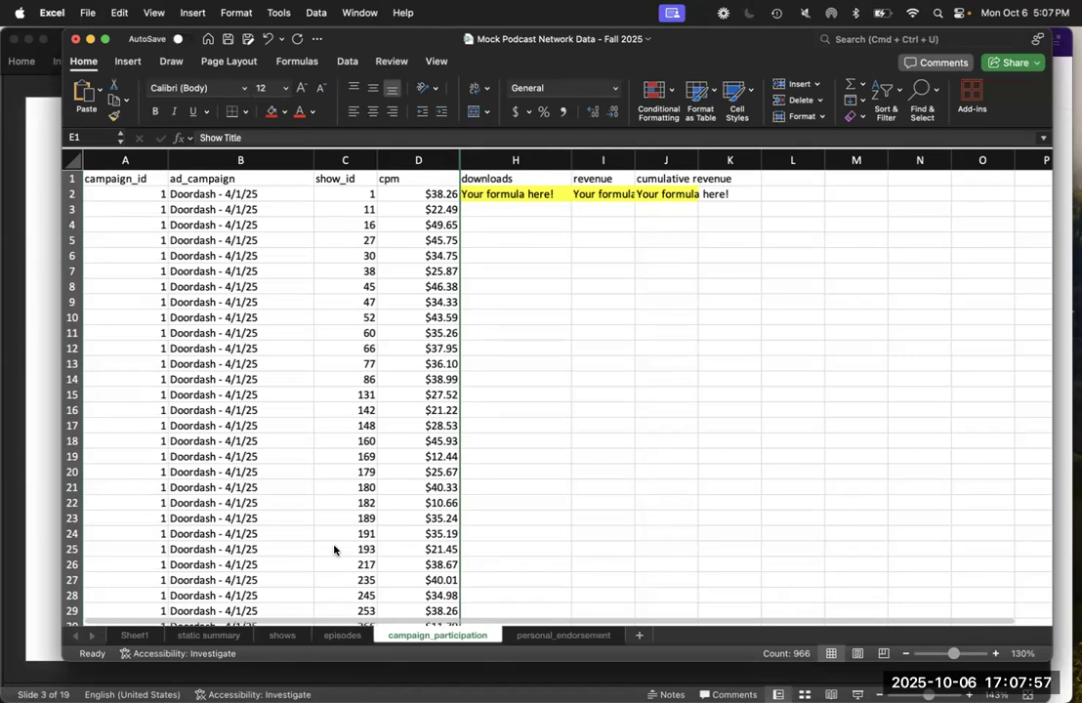
Step: Begin an XLOOKUP formula in the first downloads cell, H2, with the show_id in C2 as the lookup value
{"action": "left_click", "coordinate": [504, 193]}
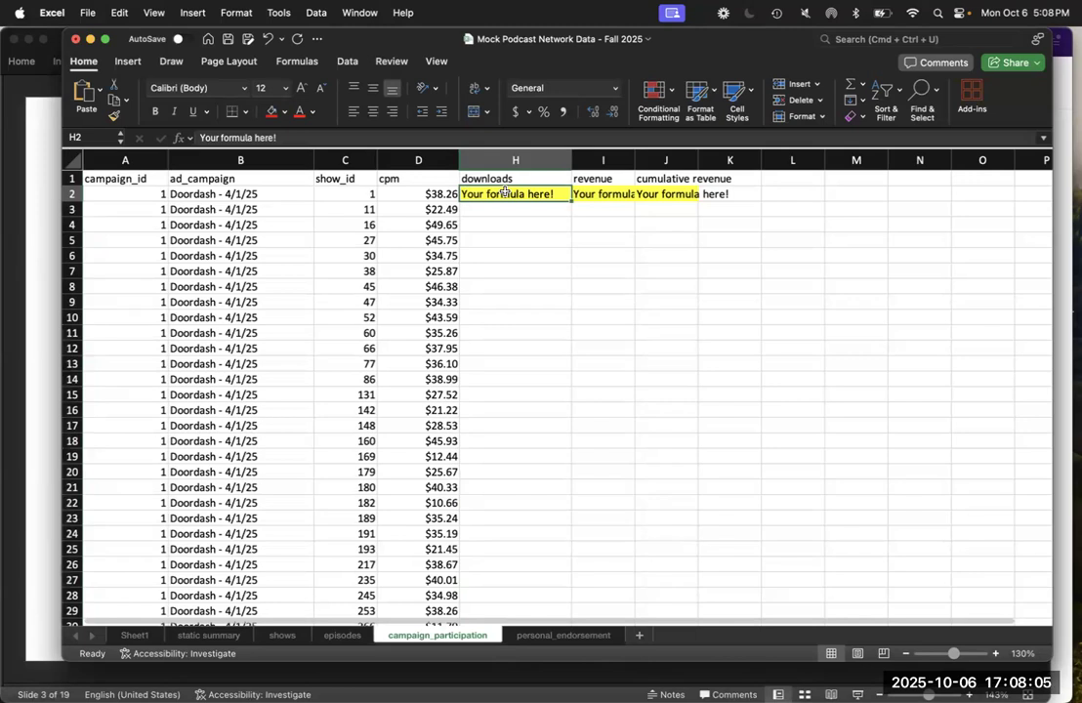
{"action": "type", "text": "="}
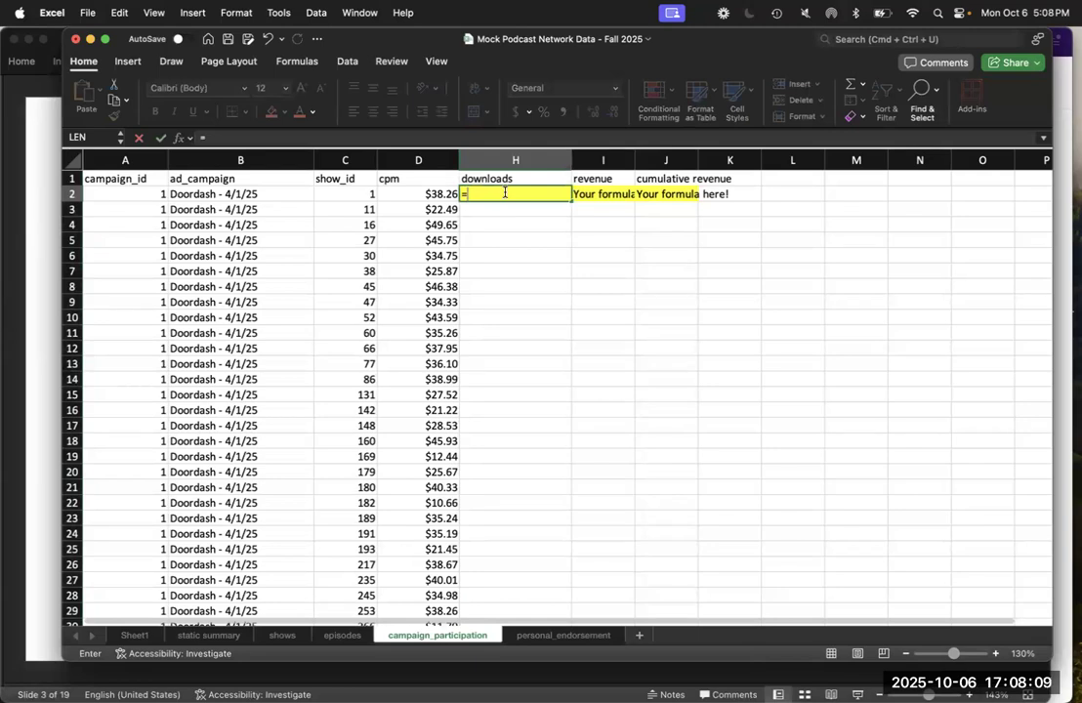
{"action": "type", "text": "xlookup"}
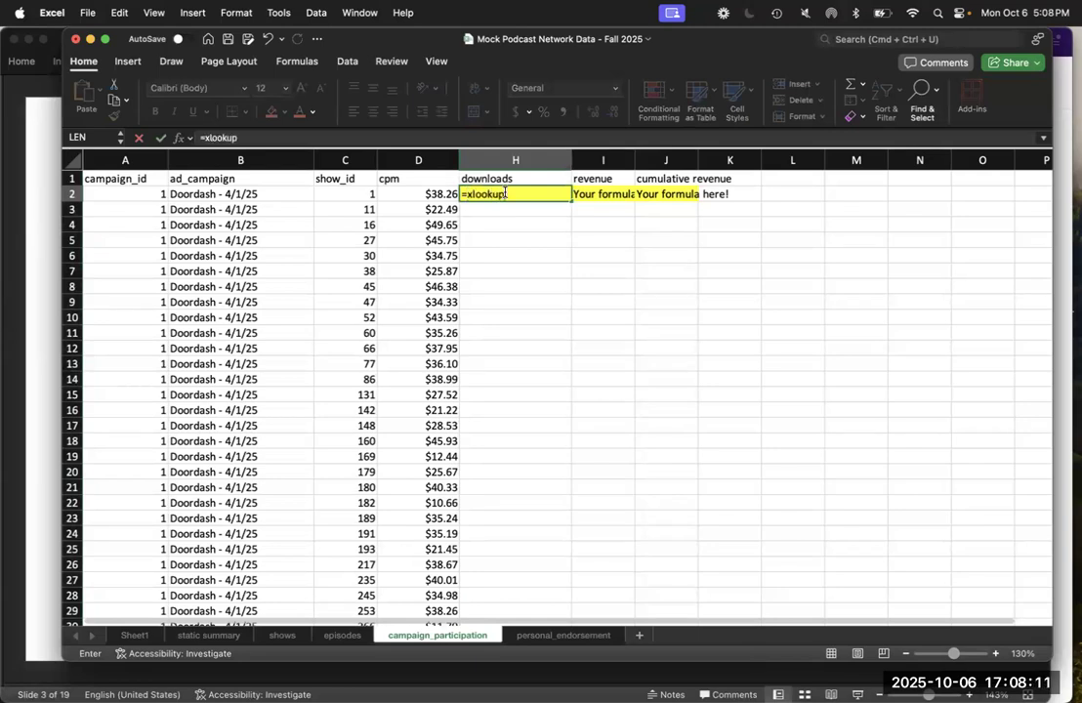
{"action": "type", "text": "("}
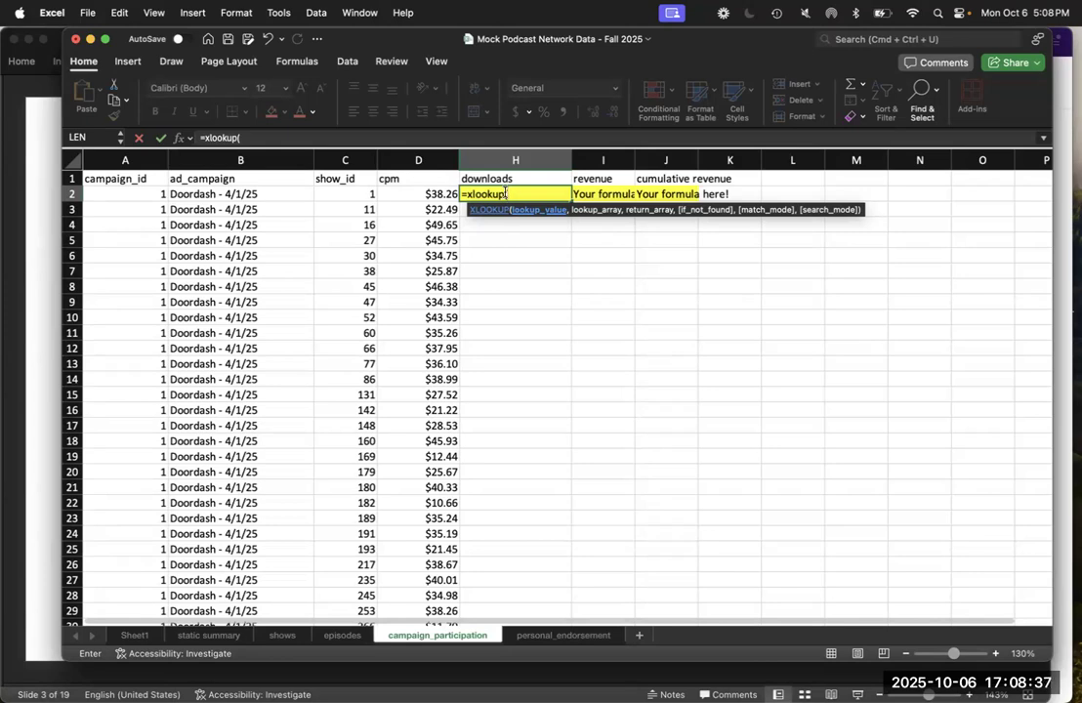
{"action": "key", "text": "Left"}
{"action": "key", "text": "Left"}
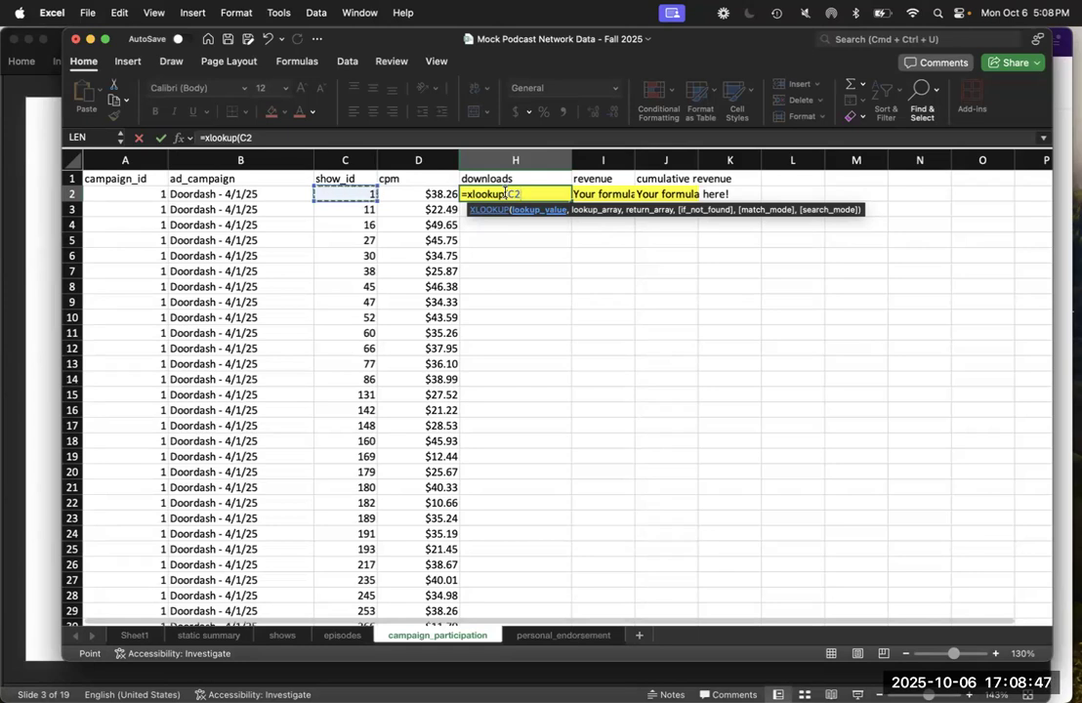
{"action": "type", "text": ","}
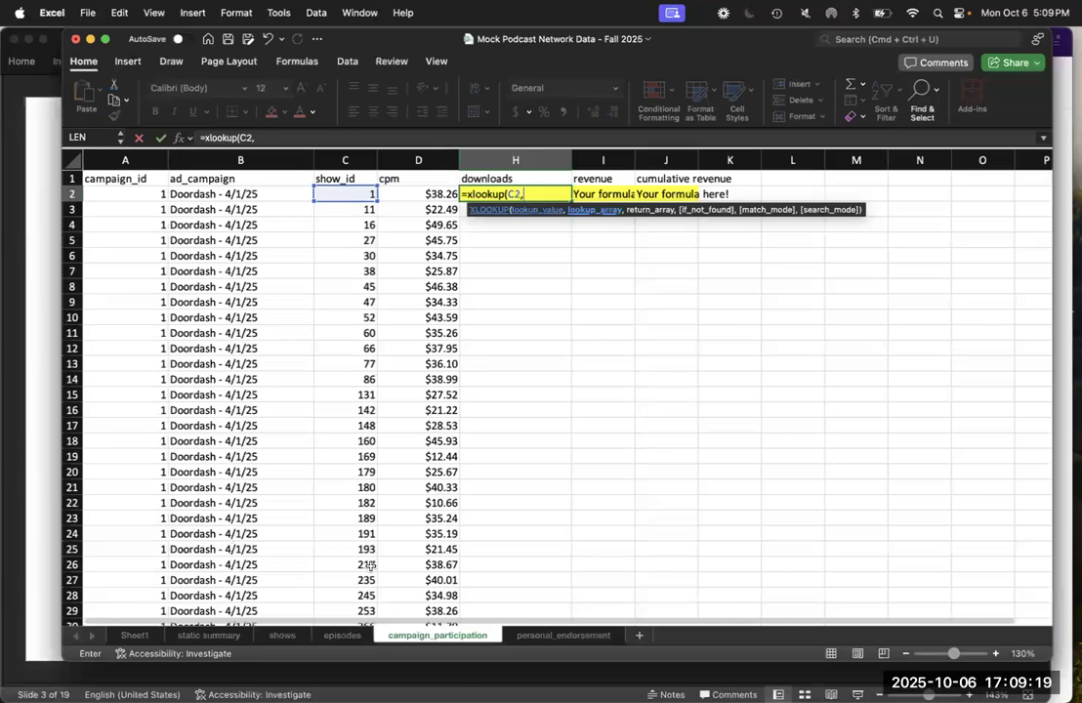
Step: Use the shows sheet's id column (A:A) as the lookup array and its monthly_downloads column (F:F) as the return array
{"action": "left_click", "coordinate": [286, 635]}
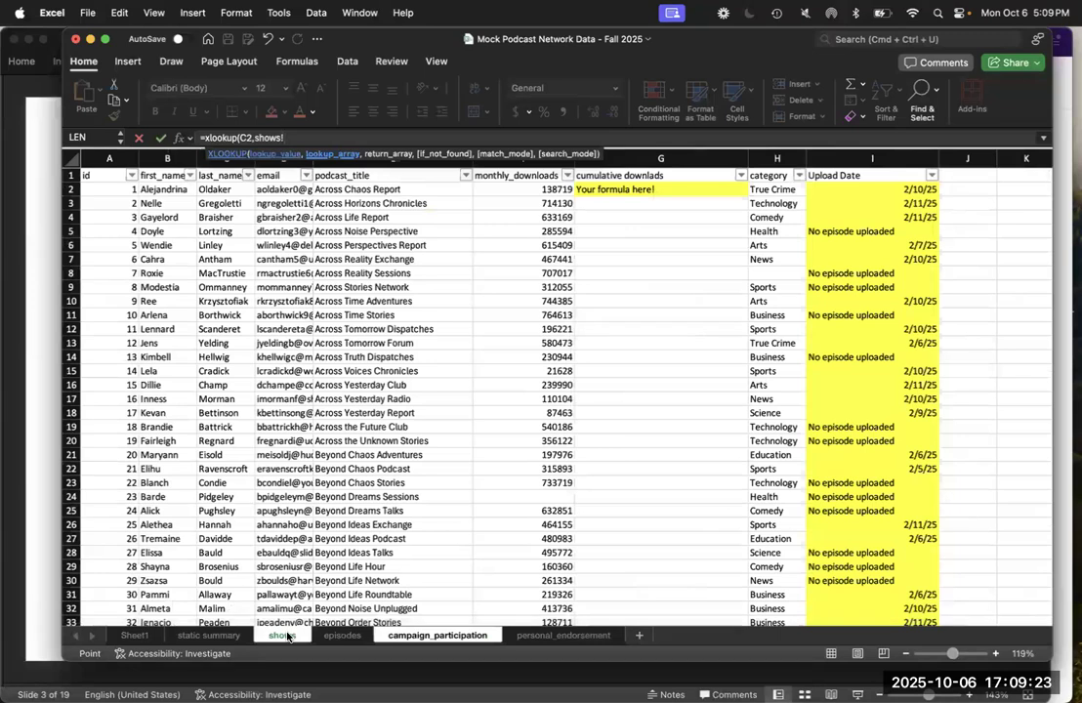
{"action": "left_click", "coordinate": [116, 159]}
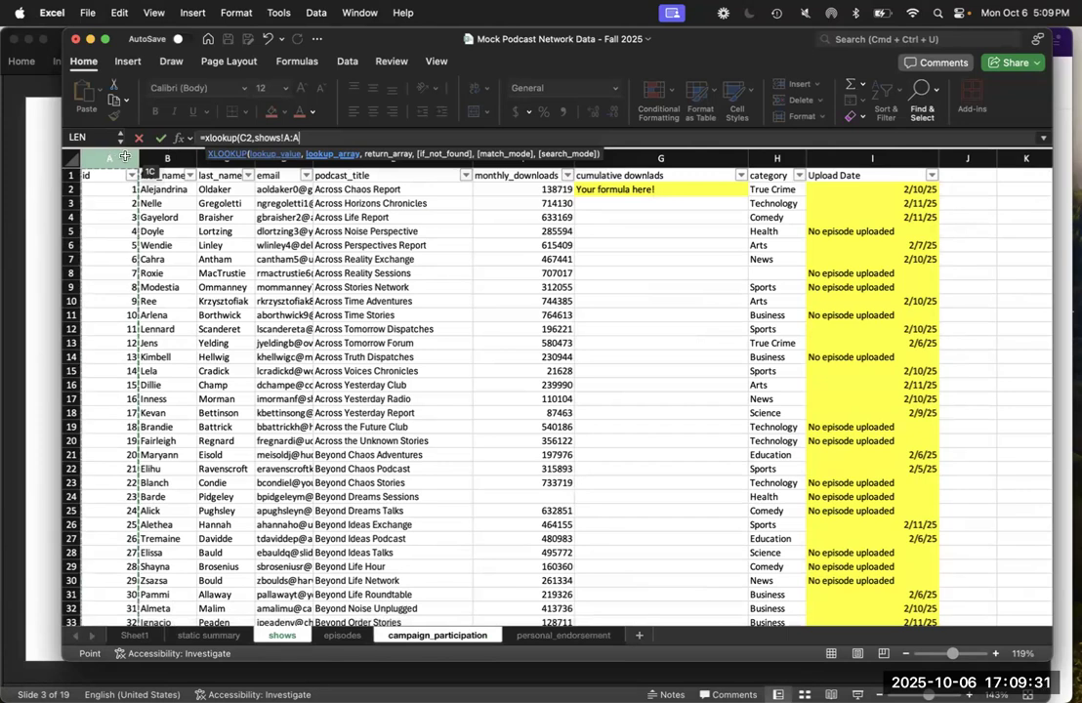
{"action": "type", "text": ","}
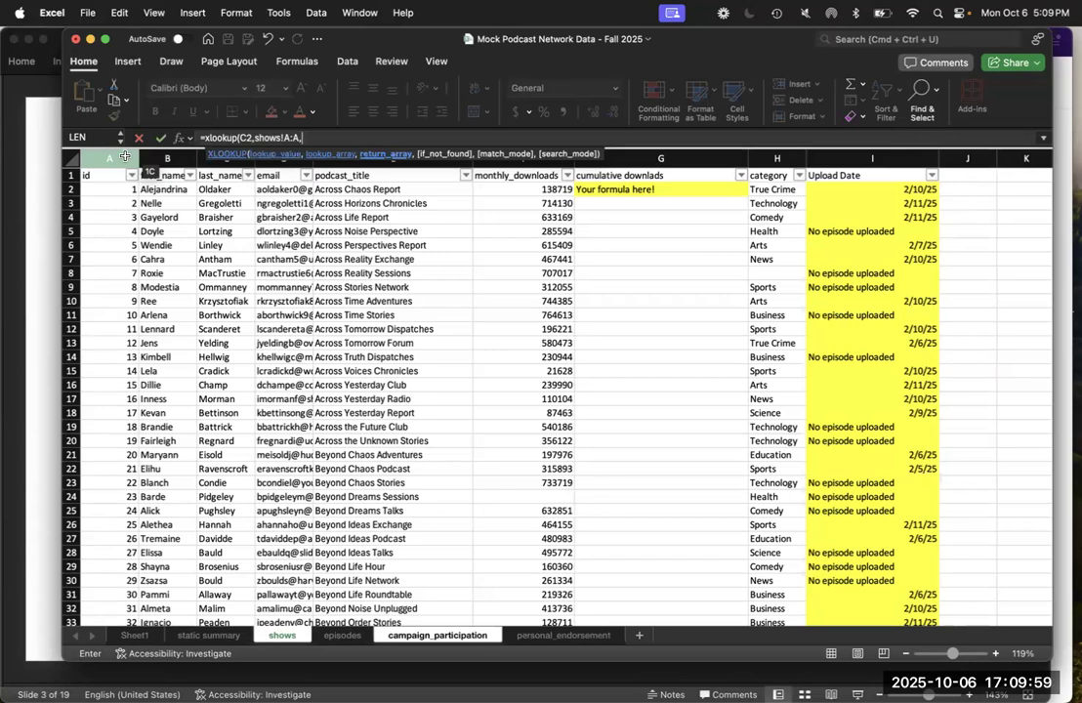
{"action": "left_click", "coordinate": [511, 164]}
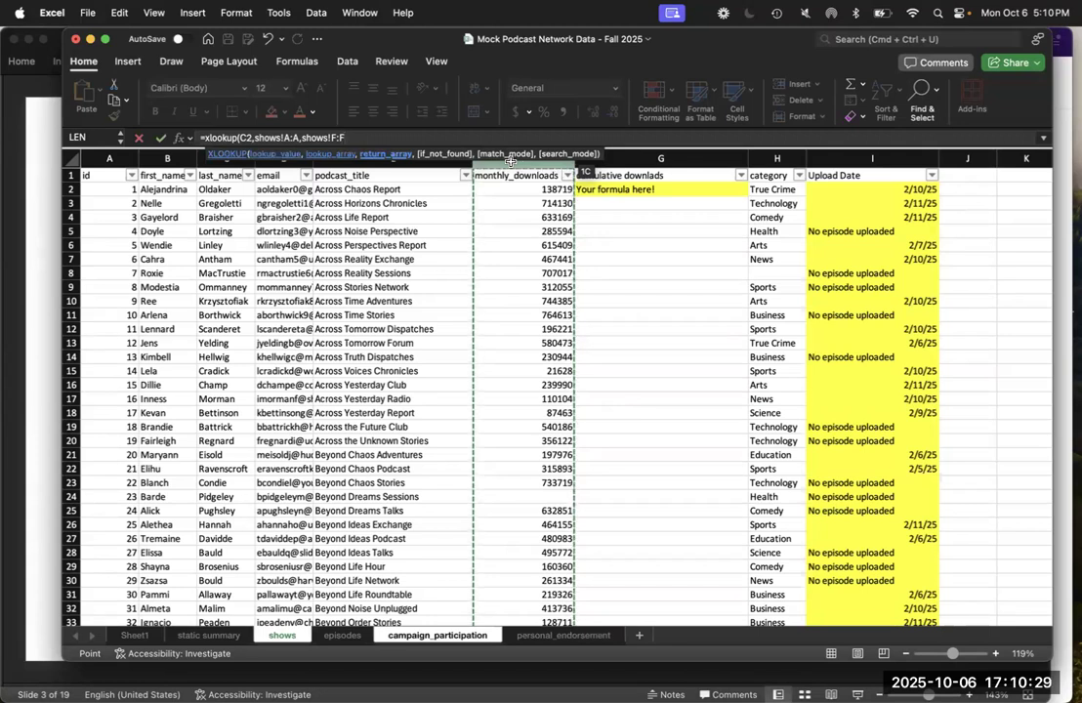
{"action": "type", "text": ","}
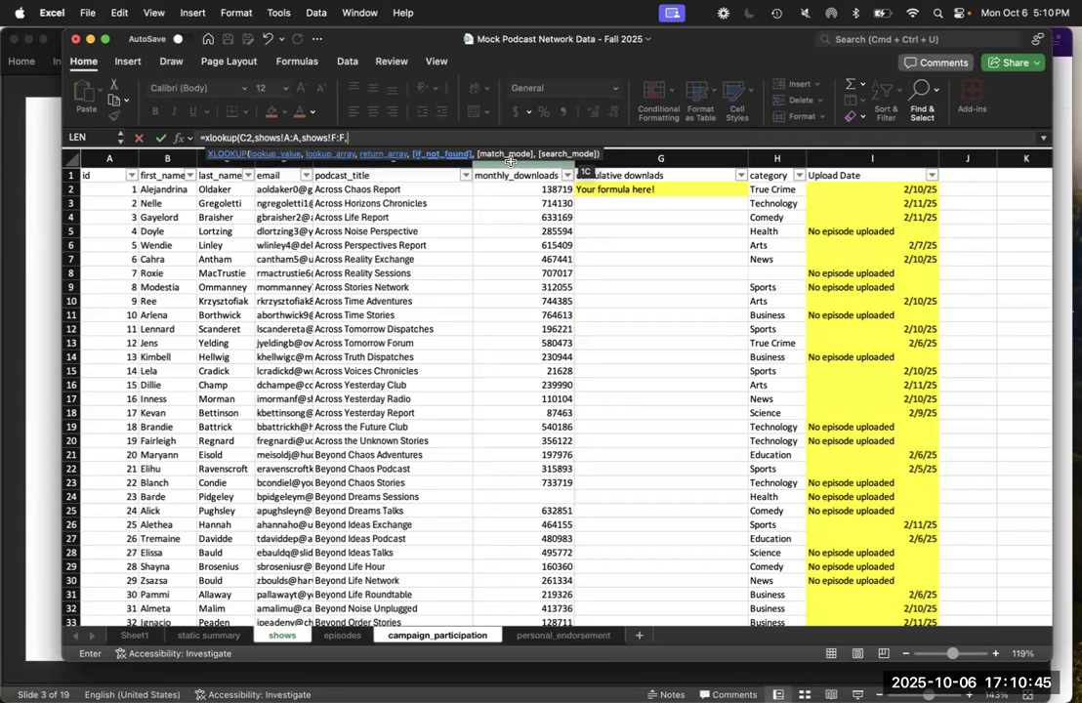
Step: Add "No downloads listed" as the formula's if-not-found text and complete the XLOOKUP
{"action": "type", "text": "\"N"}
{"action": "key", "text": "BackSpace"}
{"action": "type", "text": "Sho"}
{"action": "key", "text": "BackSpace"}
{"action": "key", "text": "BackSpace"}
{"action": "key", "text": "BackSpace"}
{"action": "type", "text": "No downloads listed\""}
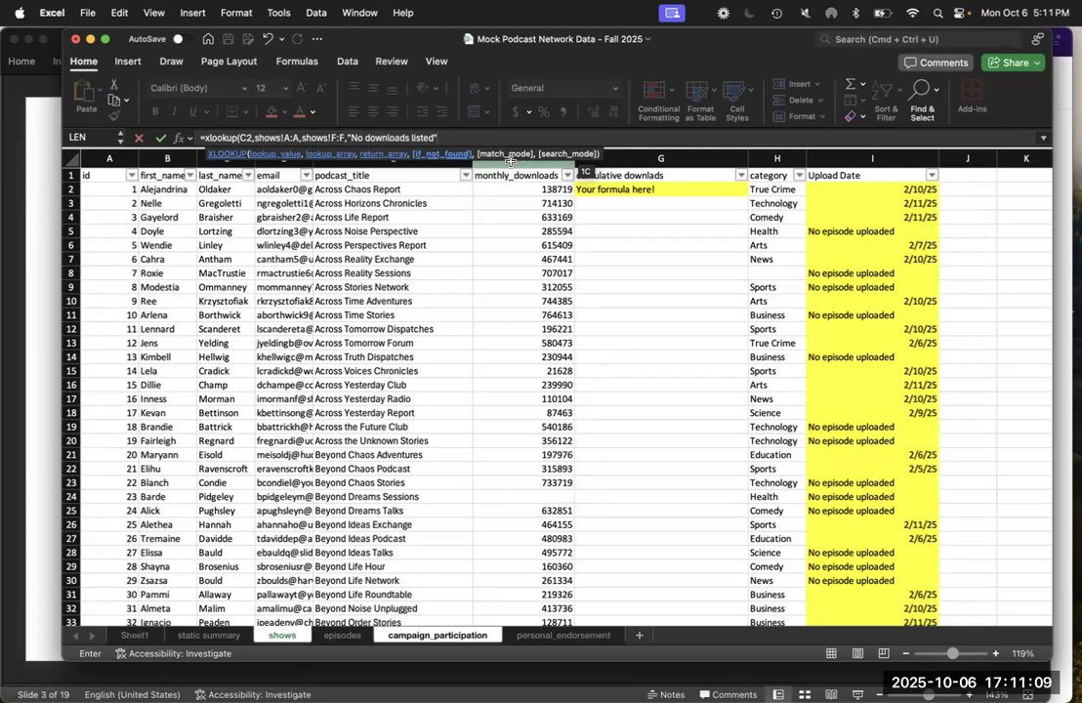
{"action": "type", "text": ")"}
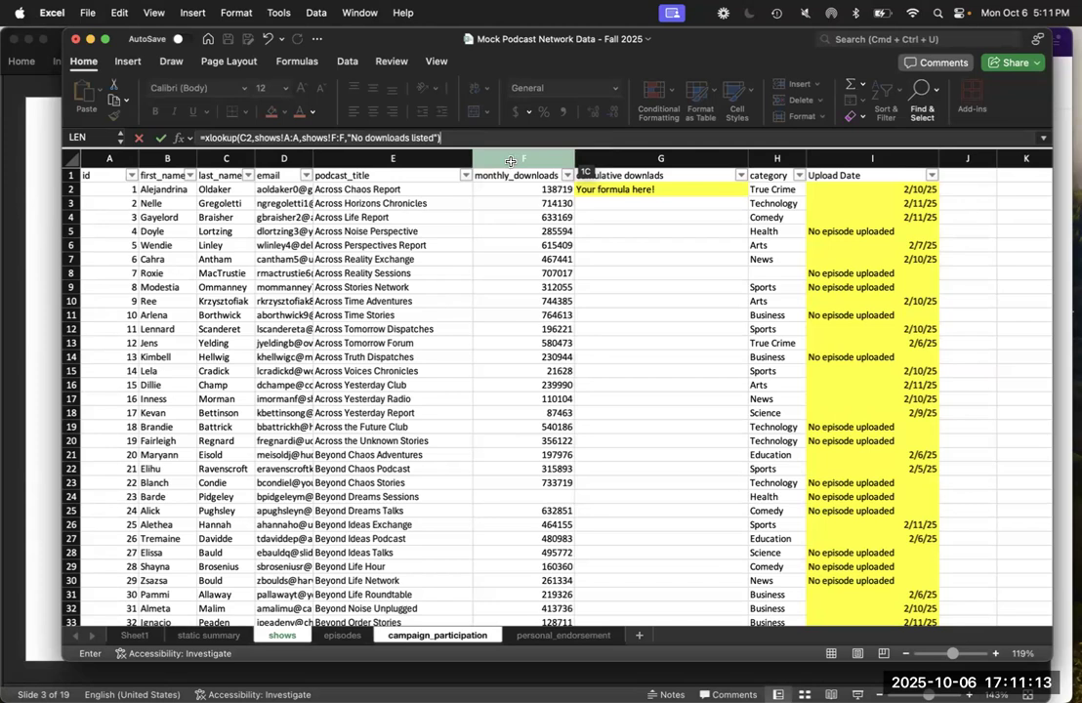
{"action": "key", "text": "Return"}
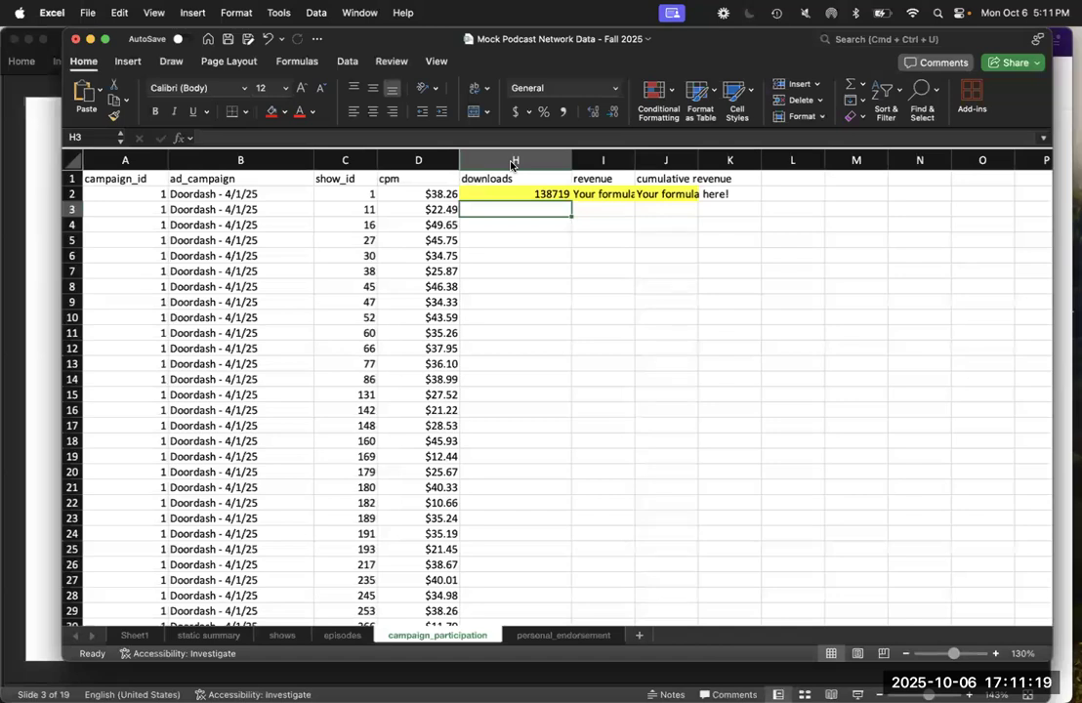
Step: Fill the downloads formula from H2 down to H6 and inspect the cell references in the copied formulas
{"action": "key", "text": "Up"}
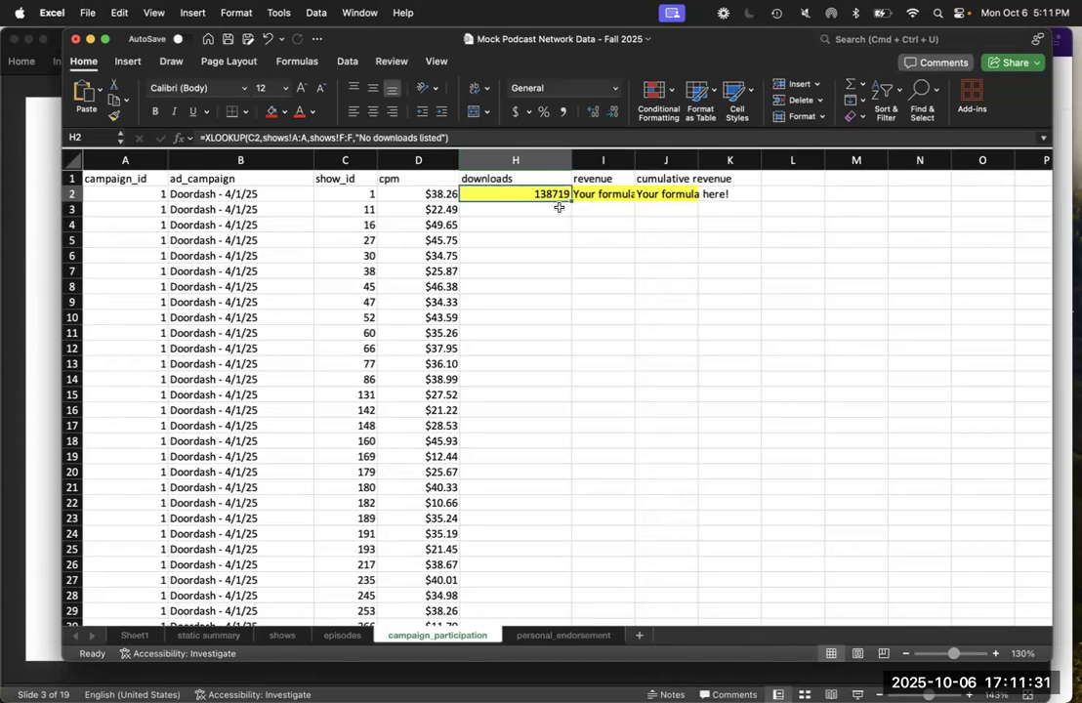
{"action": "left_click_drag", "start_coordinate": [570, 201], "coordinate": [569, 256]}
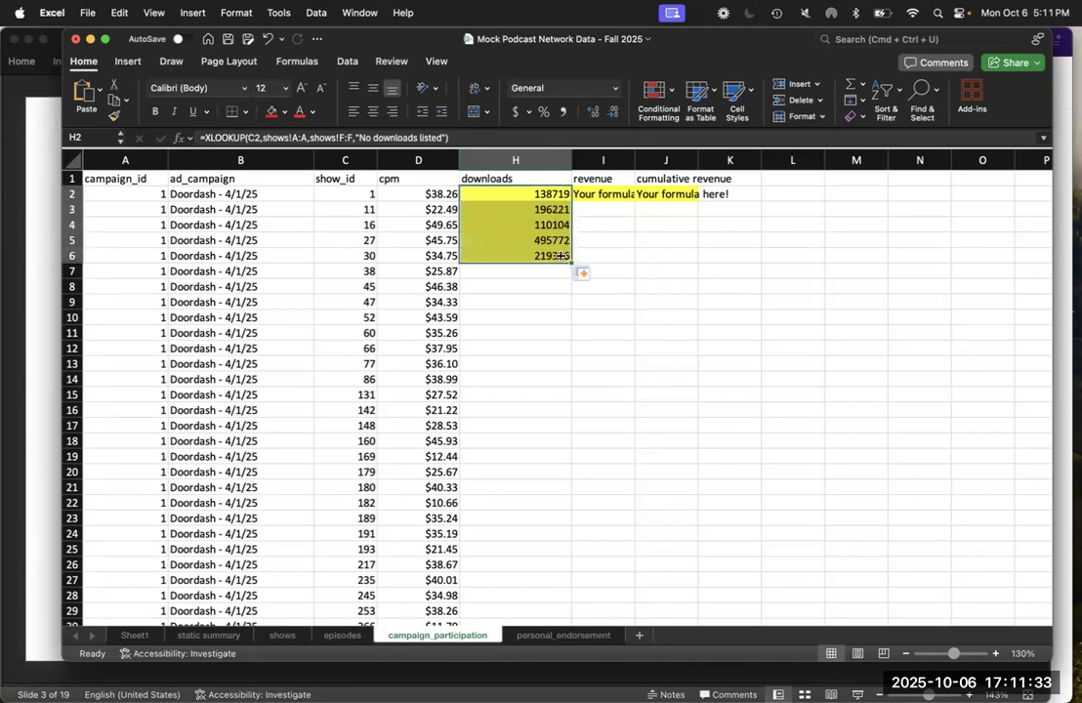
{"action": "left_click", "coordinate": [526, 254]}
{"action": "key", "text": "Up"}
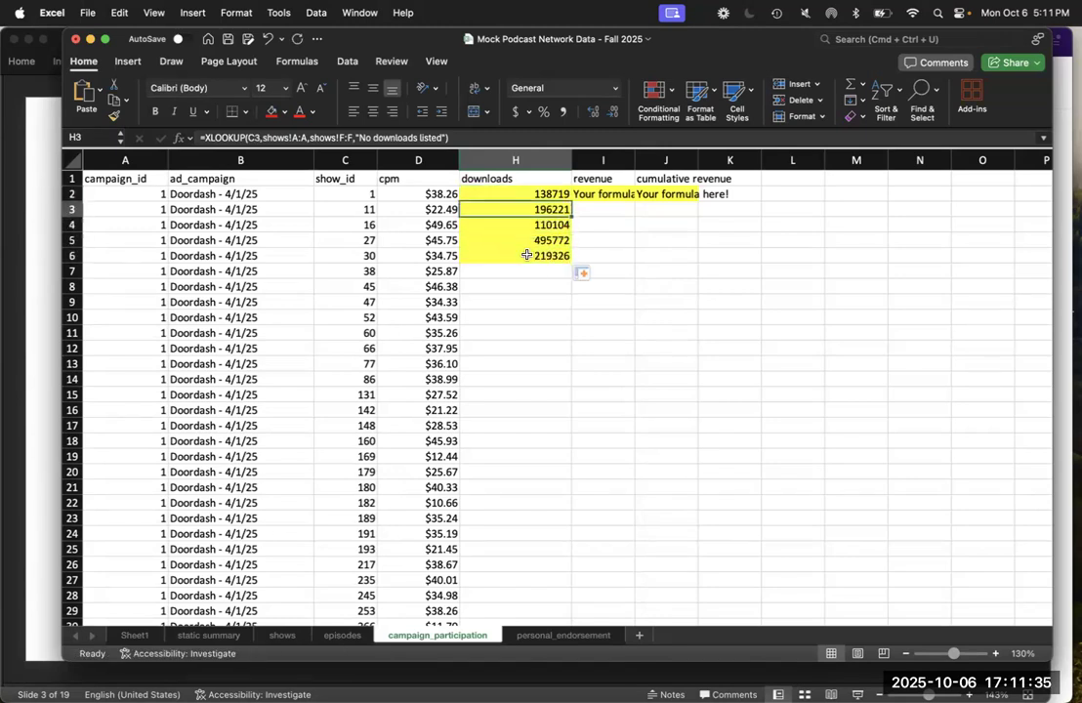
{"action": "key", "text": "Down"}
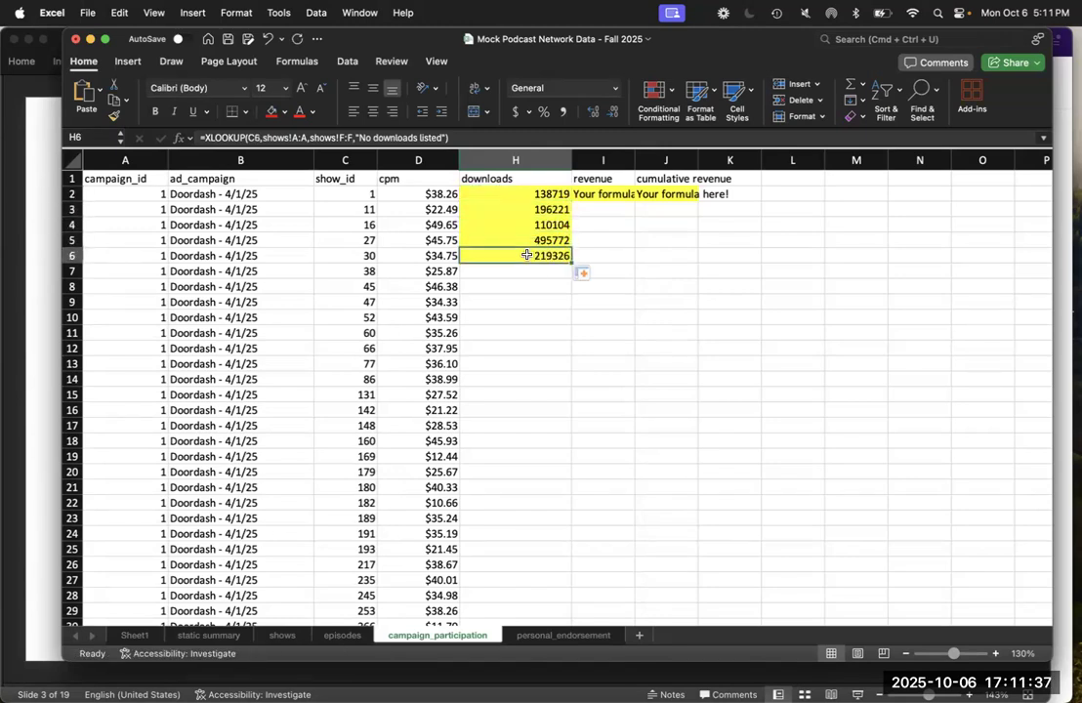
{"action": "key", "text": "Up"}
{"action": "key", "text": "Up"}
{"action": "key", "text": "Up"}
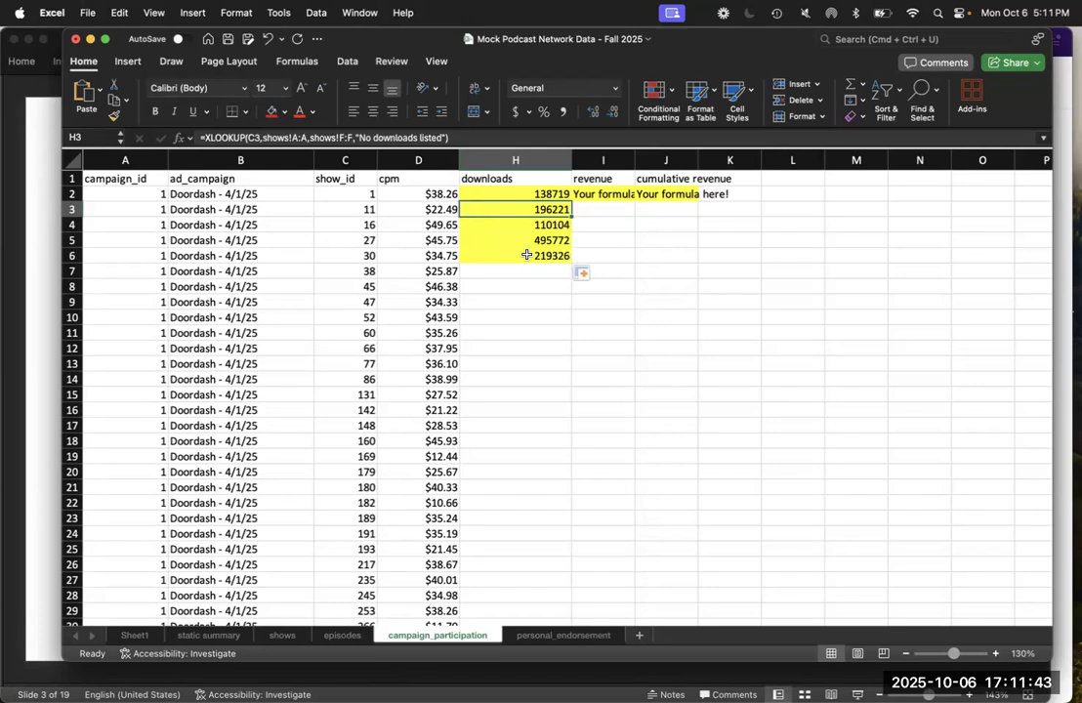
{"action": "key", "text": "Left"}
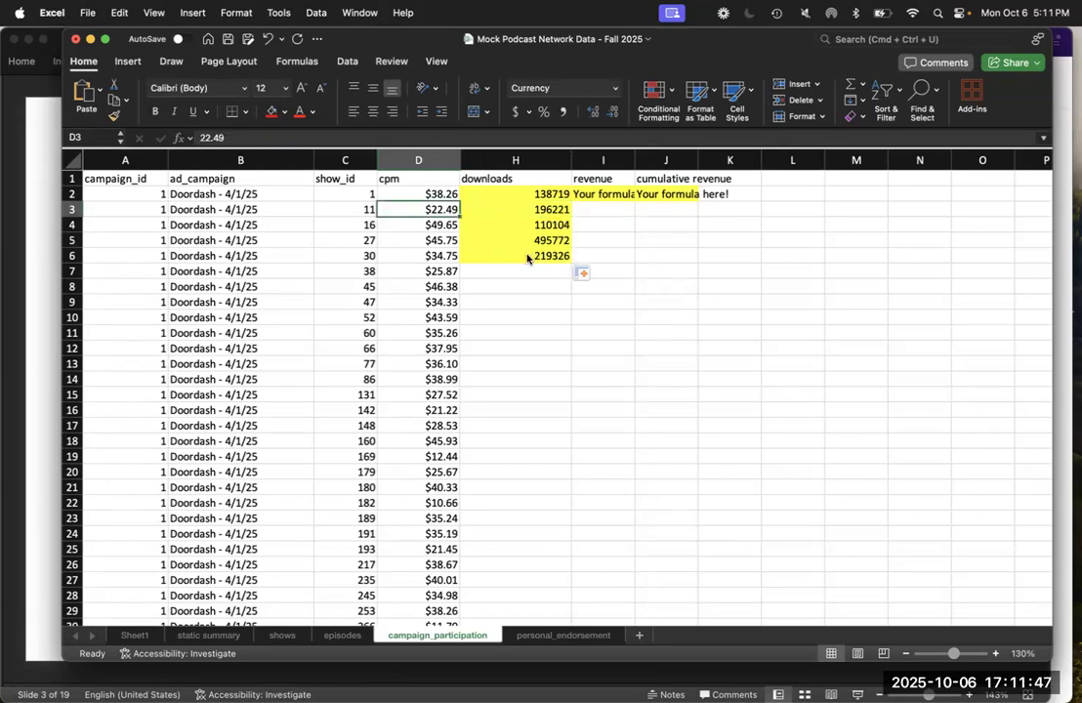
{"action": "key", "text": "Right"}
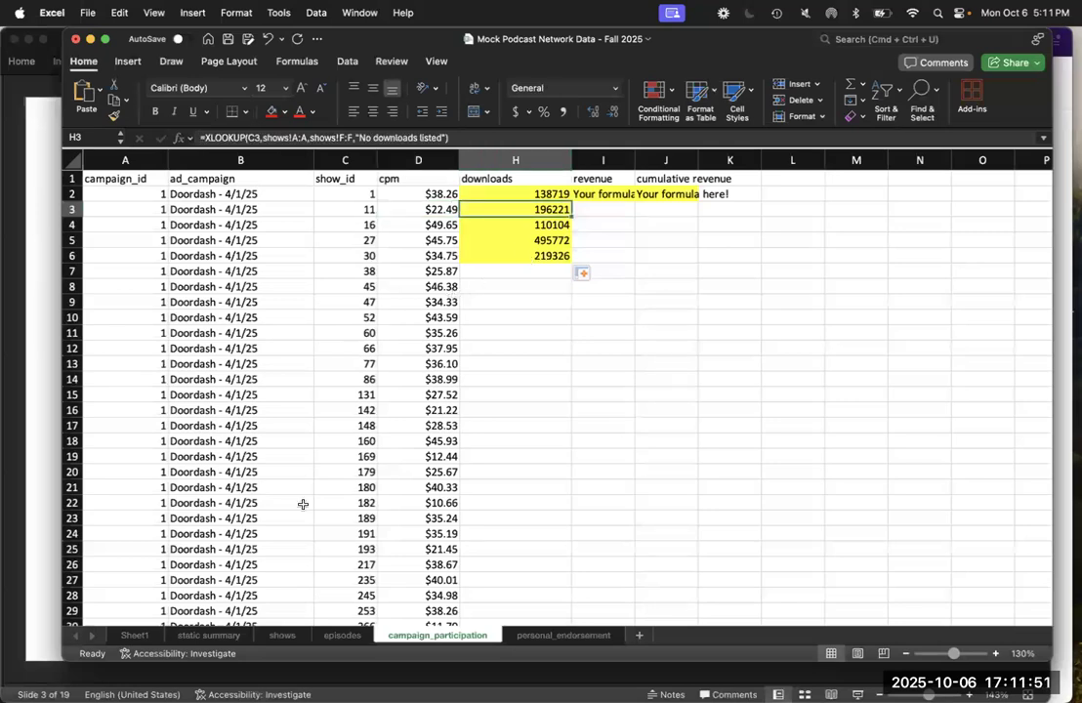
Step: Check the monthly_downloads value for show id 11 on the shows sheet and return to campaign_participation
{"action": "left_click", "coordinate": [283, 636]}
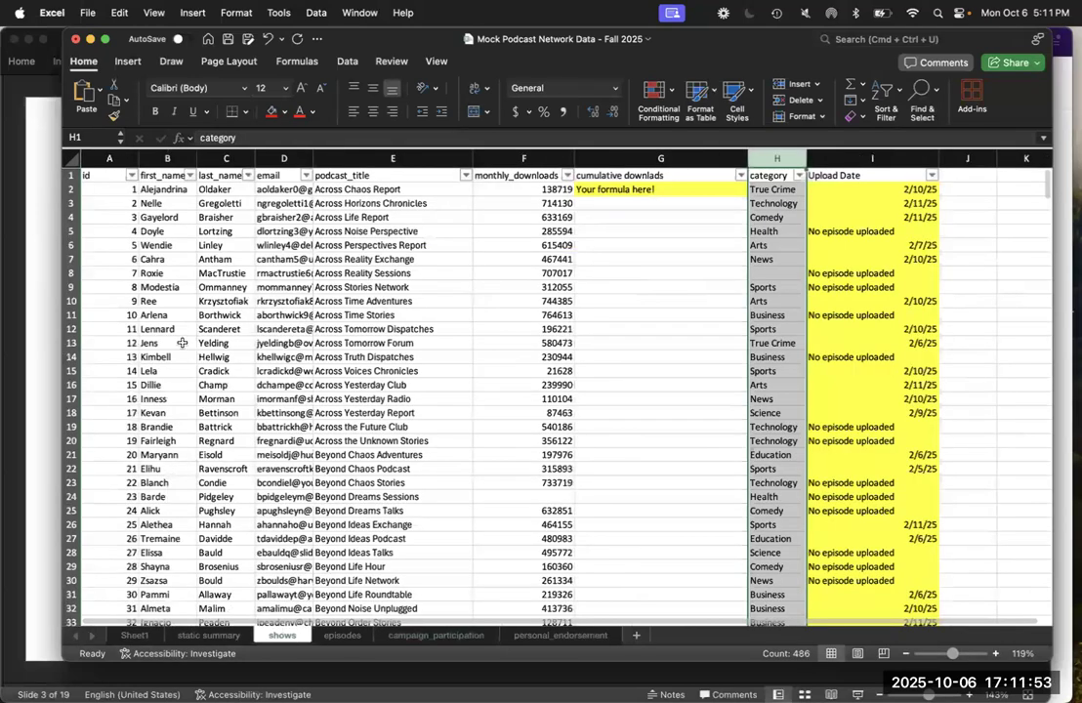
{"action": "key", "text": "Right"}
{"action": "key", "text": "Right"}
{"action": "key", "text": "Right"}
{"action": "key", "text": "Right"}
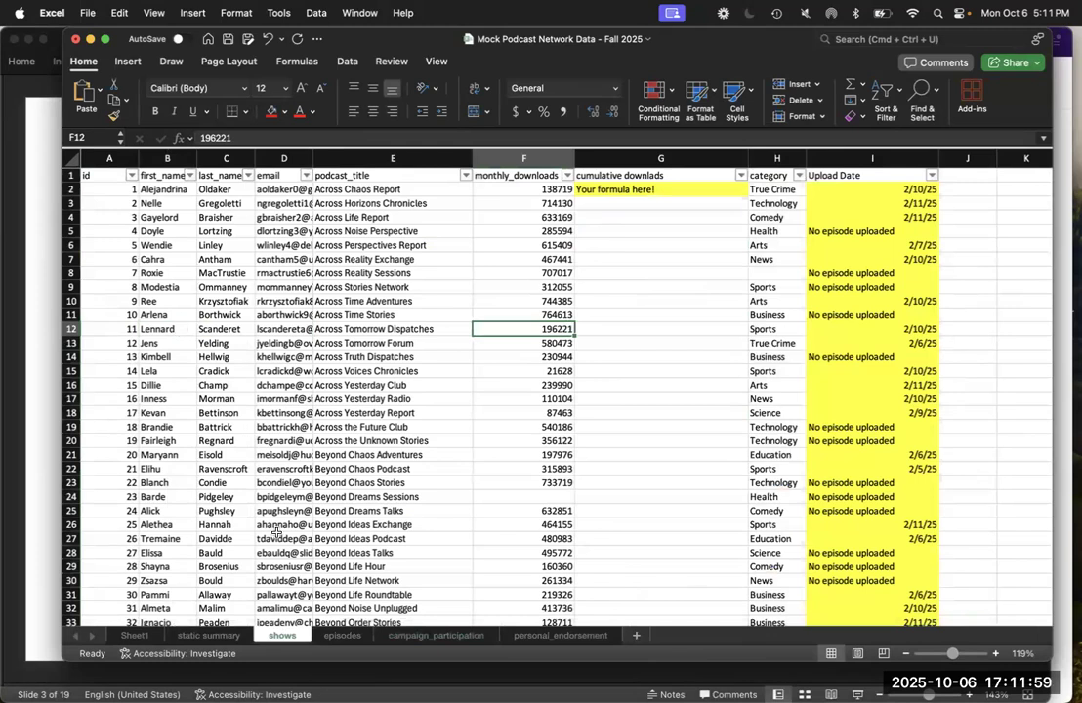
{"action": "left_click", "coordinate": [448, 636]}
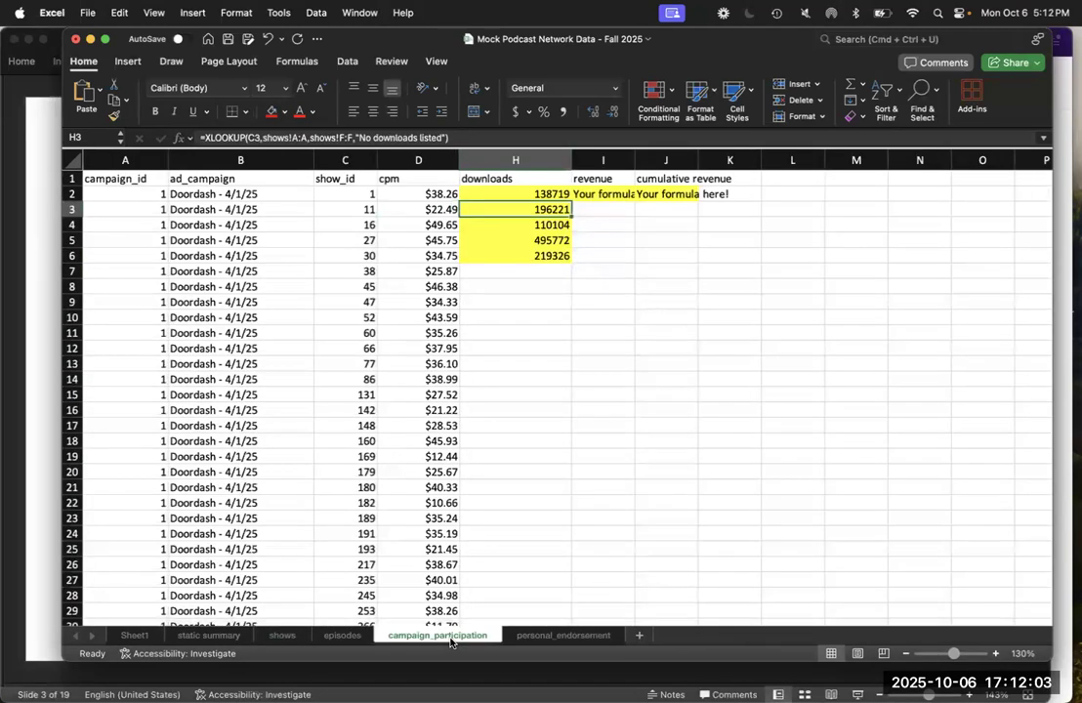
Step: Fill the downloads XLOOKUP formula from H6 down the rest of column H
{"action": "left_click", "coordinate": [616, 235]}
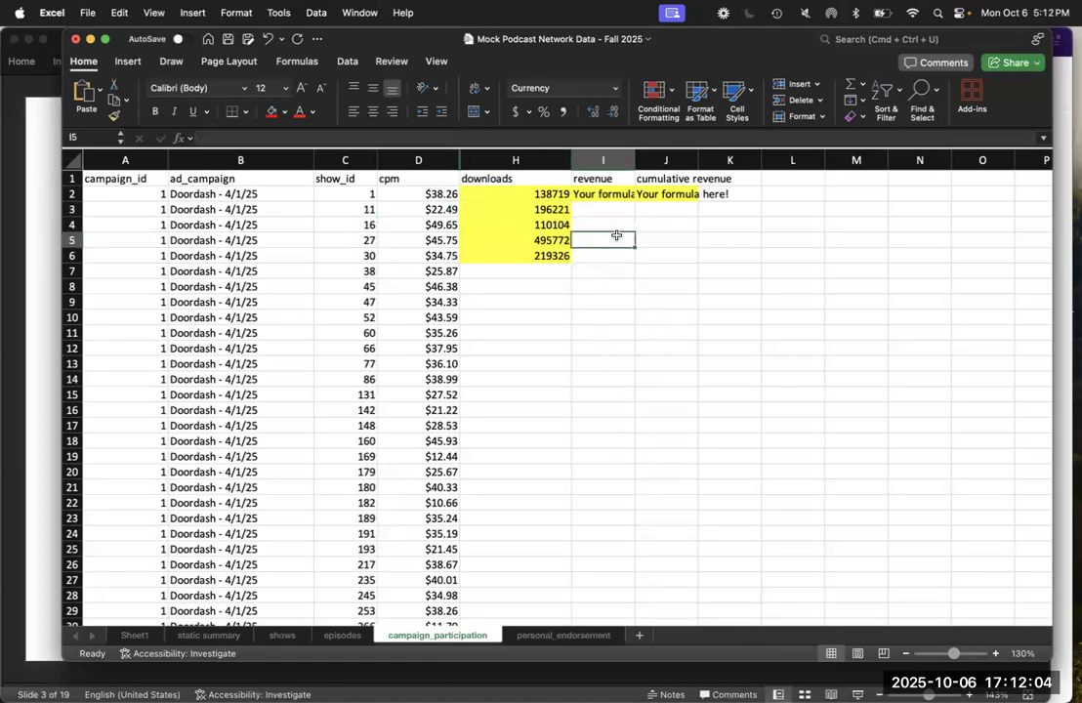
{"action": "left_click", "coordinate": [527, 256]}
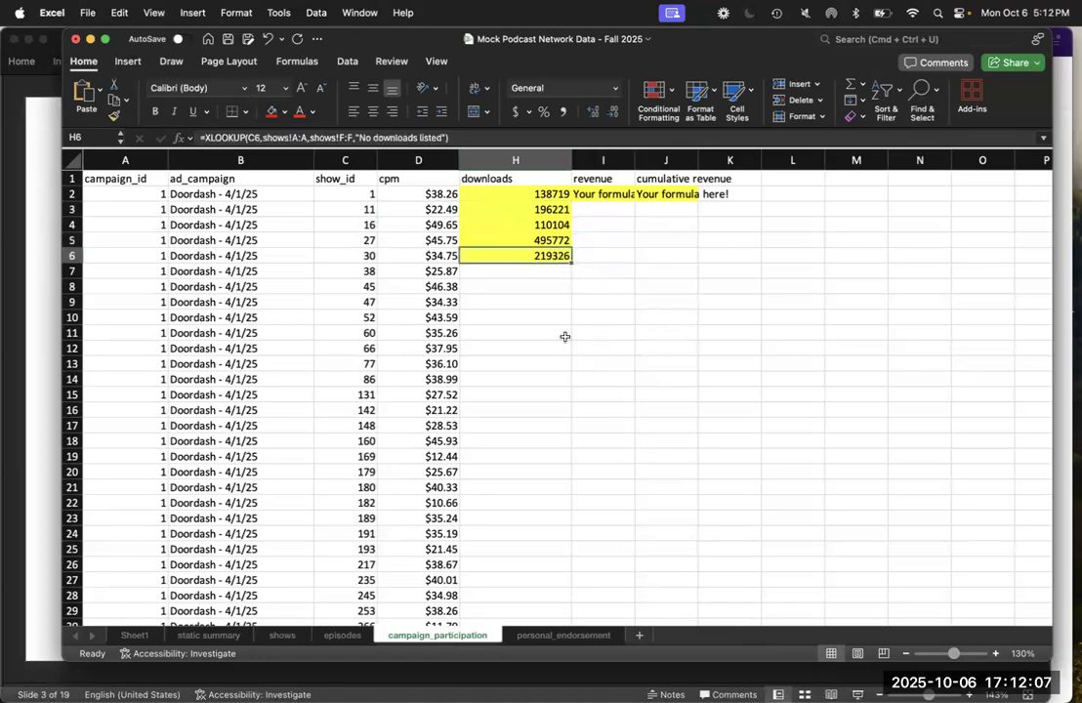
{"action": "double_click", "coordinate": [574, 263]}
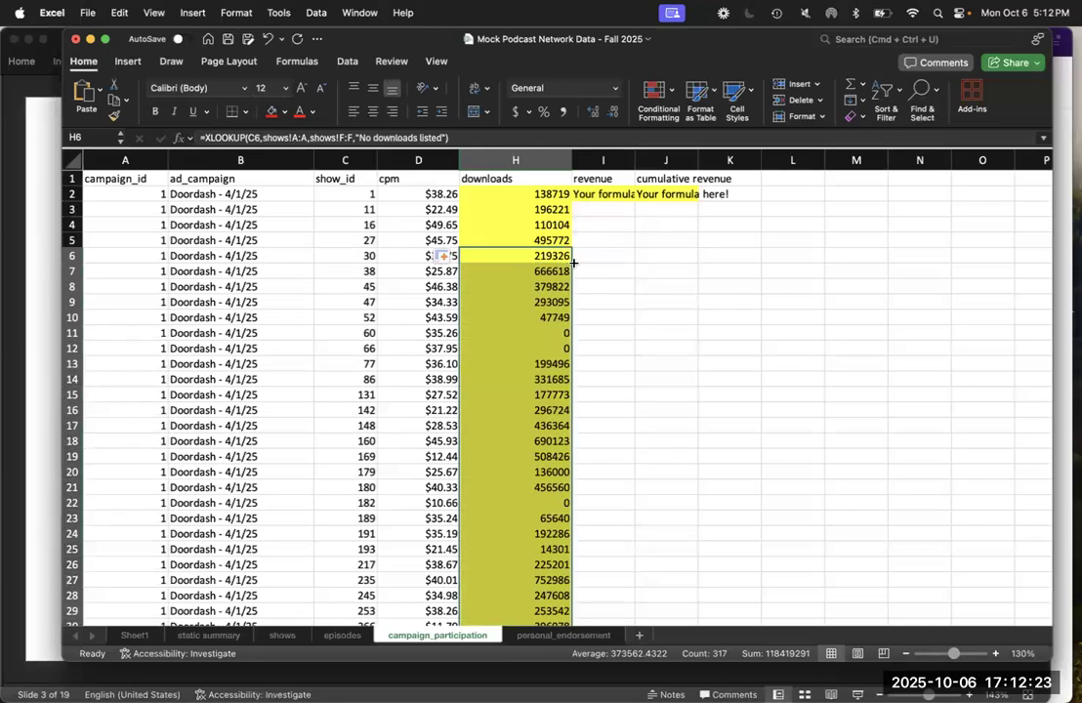
{"action": "left_click", "coordinate": [629, 239]}
{"action": "left_click", "coordinate": [622, 212]}
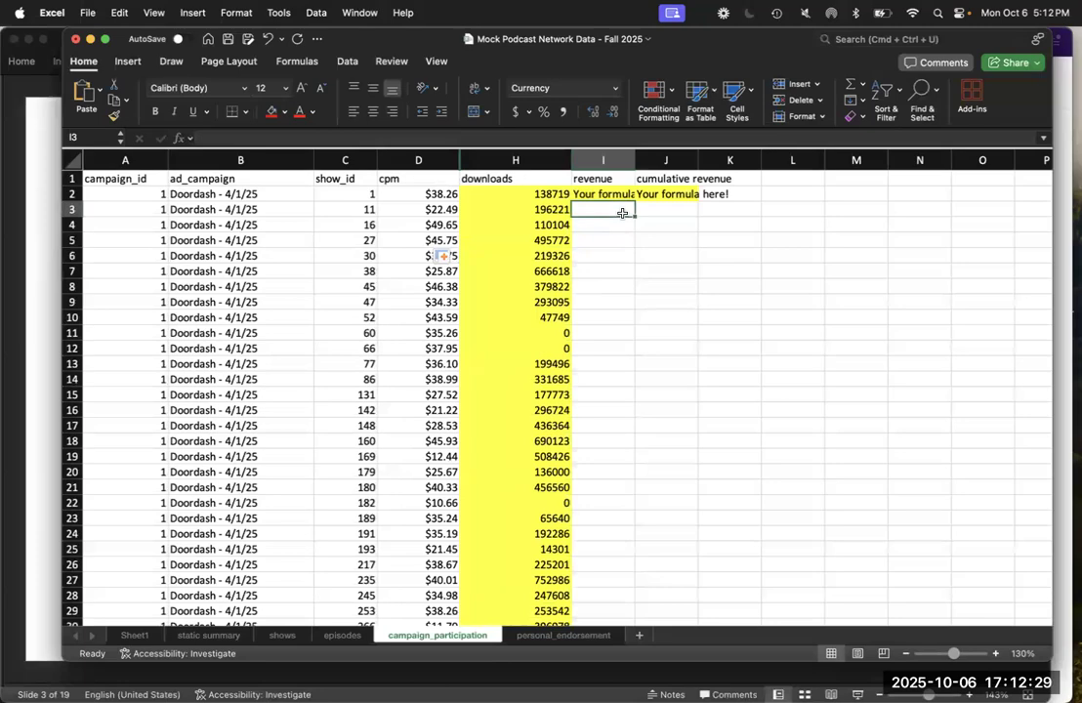
Step: Examine the filled downloads column, including the lookup formulas in H10 and H11
{"action": "scroll", "coordinate": [539, 320], "scroll_direction": "down", "scroll_amount": 10}
{"action": "scroll", "coordinate": [540, 317], "scroll_direction": "down", "scroll_amount": 8}
{"action": "scroll", "coordinate": [503, 307], "scroll_direction": "up", "scroll_amount": 18}
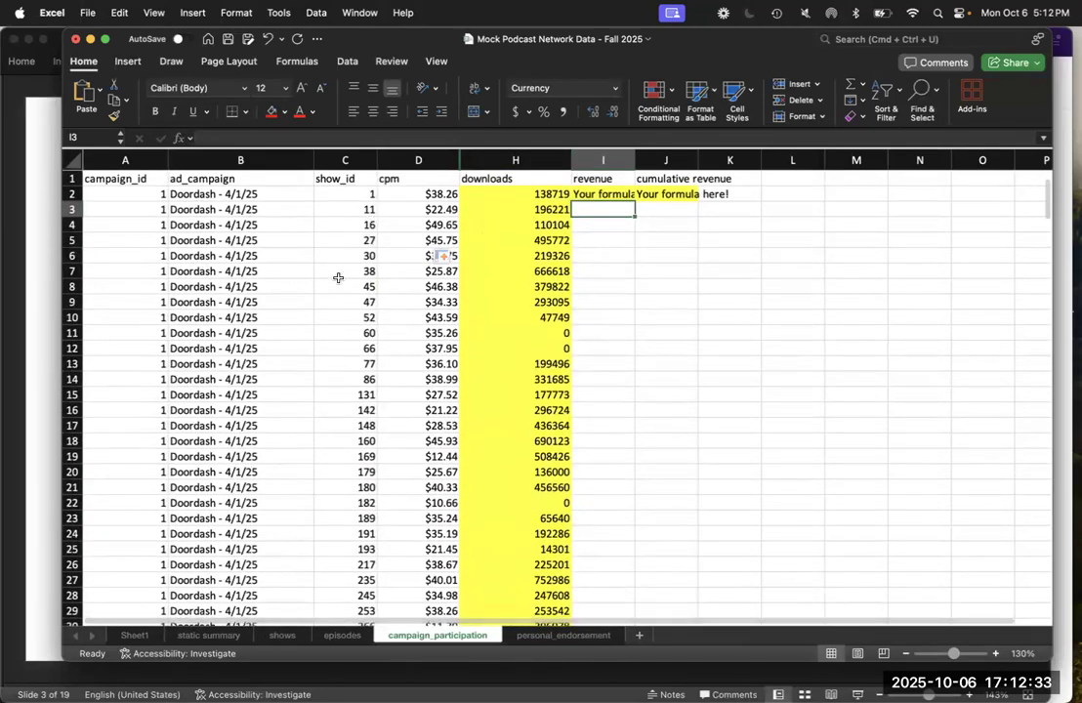
{"action": "left_click", "coordinate": [552, 337]}
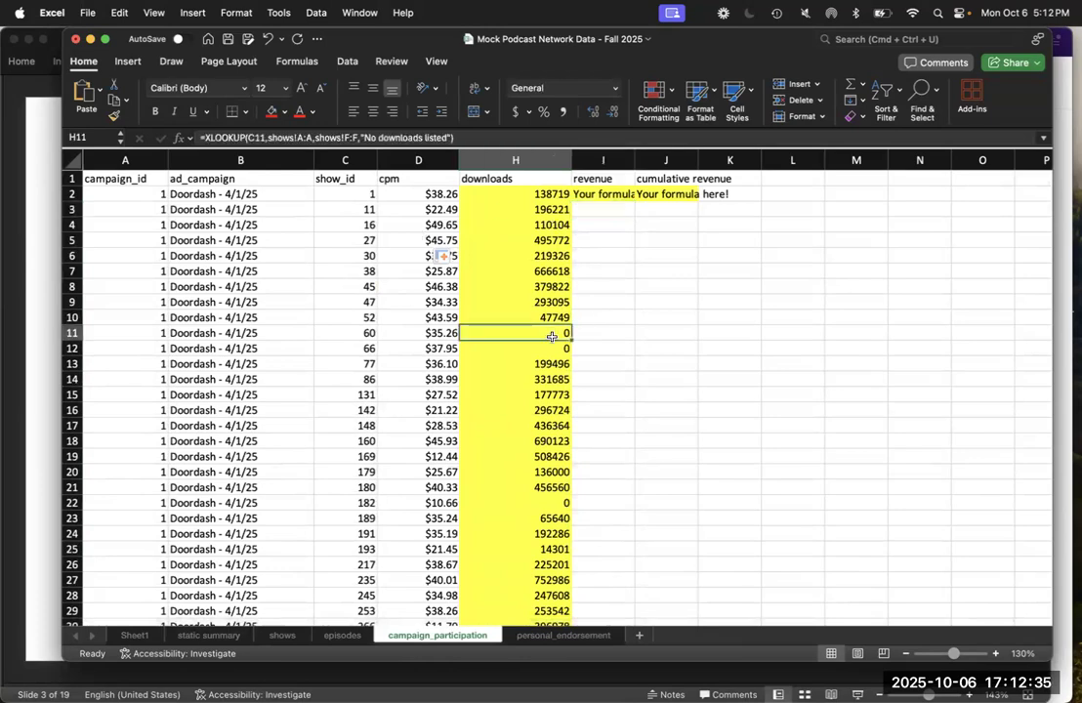
{"action": "key", "text": "Right"}
{"action": "key", "text": "Left"}
{"action": "key", "text": "Up"}
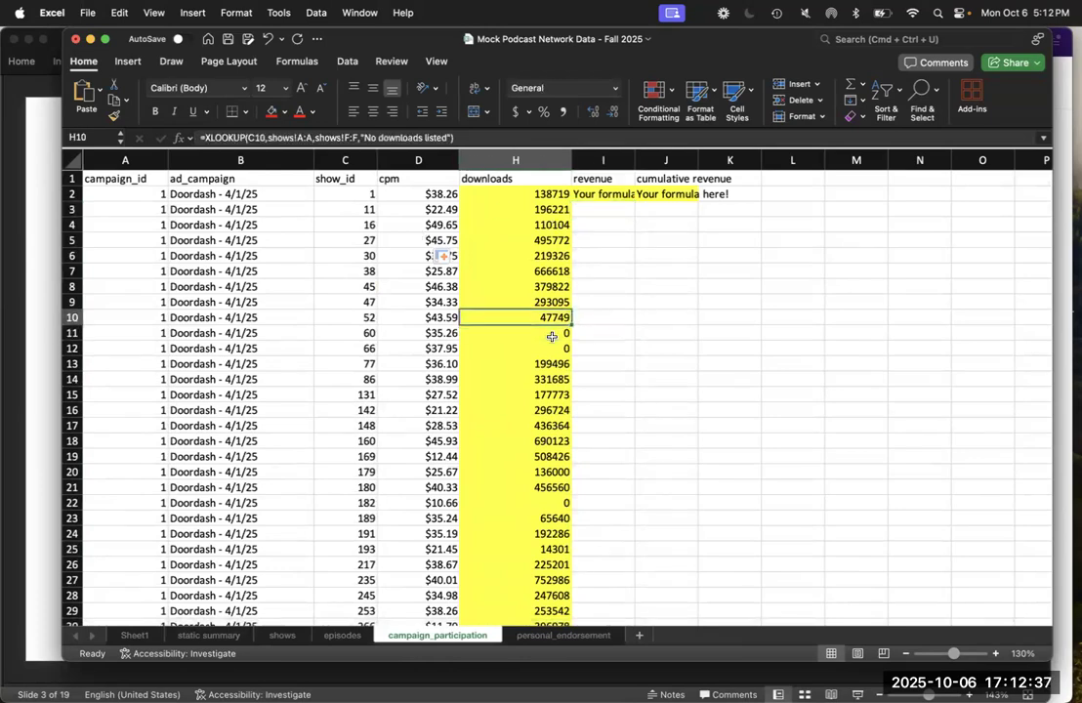
{"action": "key", "text": "Right"}
{"action": "key", "text": "Up"}
{"action": "key", "text": "Up"}
{"action": "key", "text": "Up"}
{"action": "key", "text": "Up"}
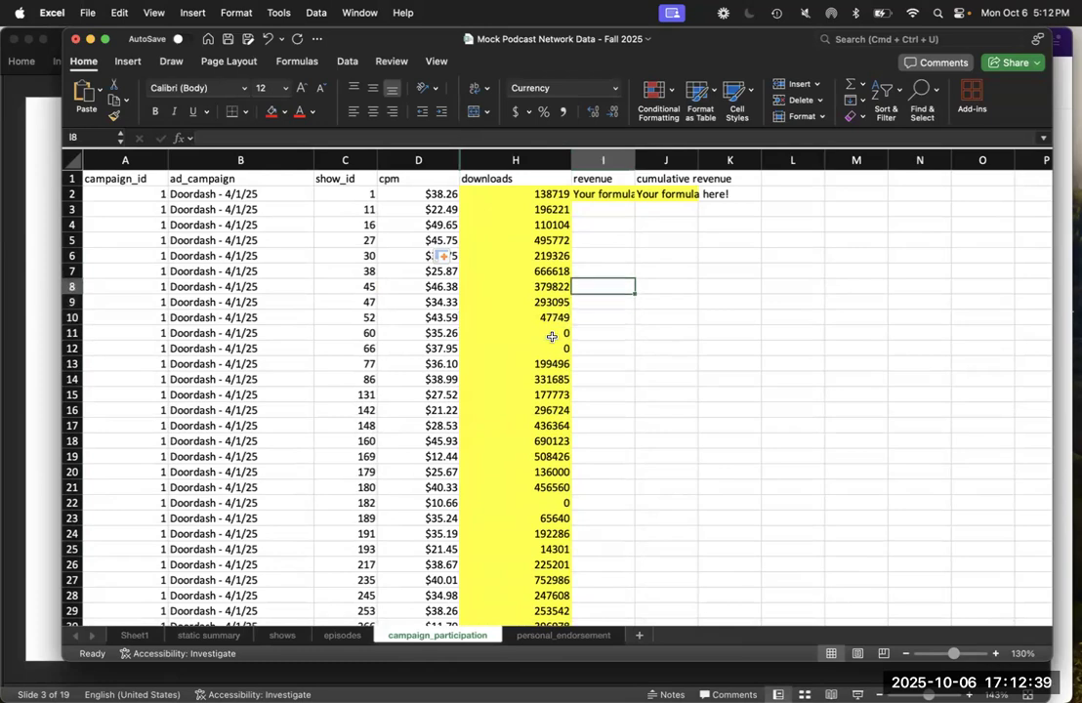
{"action": "key", "text": "Up"}
{"action": "key", "text": "Up"}
{"action": "key", "text": "Up"}
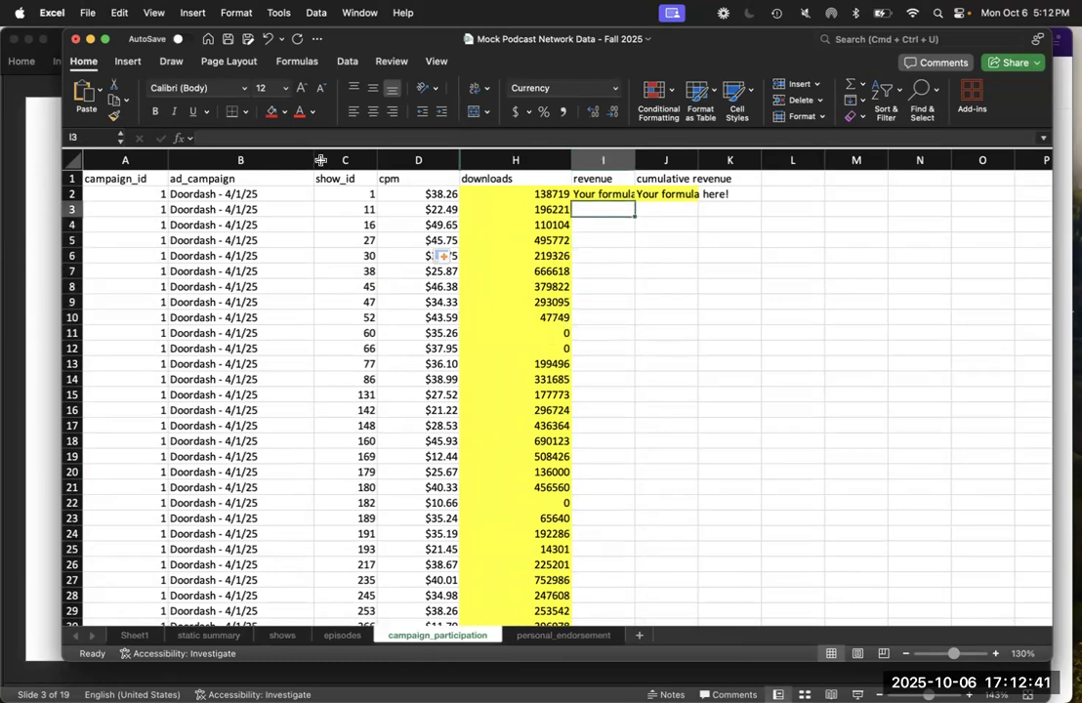
Step: Test the if-not-found text by entering the nonexistent show_id 9999999 in C4, and undo the change
{"action": "left_click", "coordinate": [346, 219]}
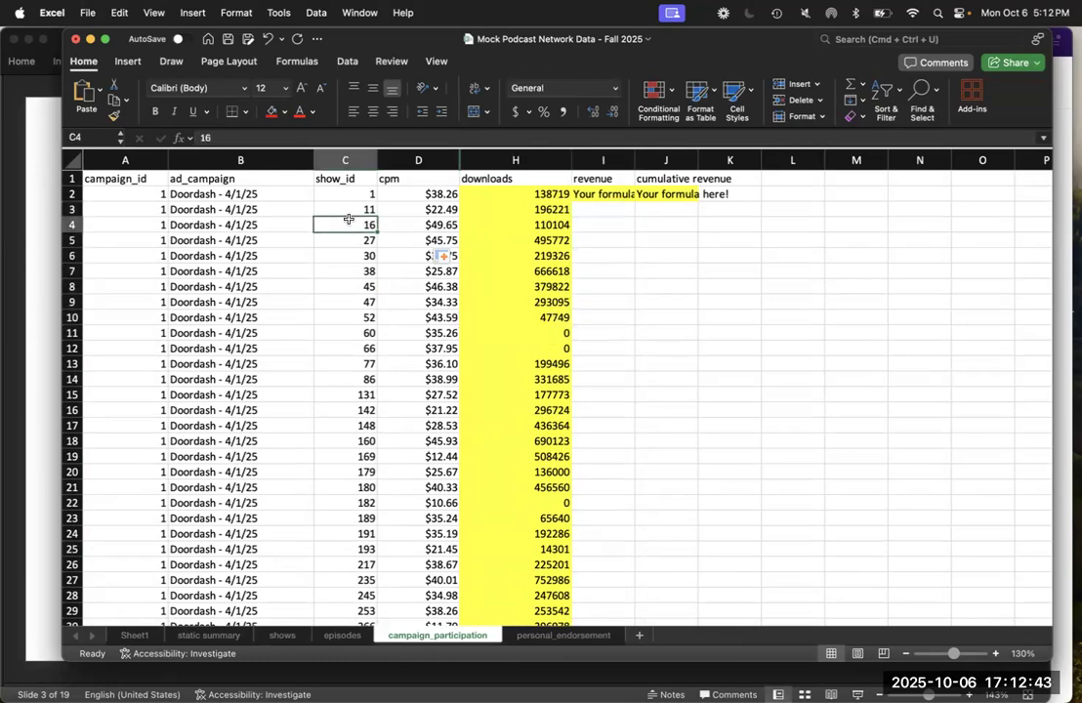
{"action": "type", "text": "9999999"}
{"action": "key", "text": "Return"}
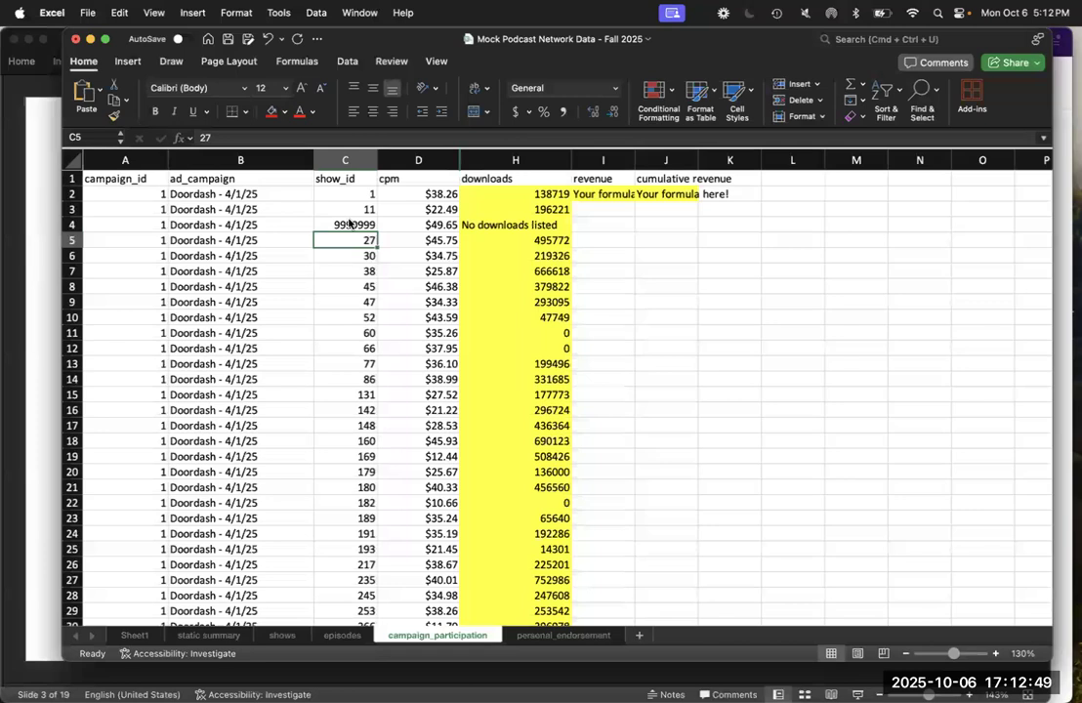
{"action": "key", "text": "super+z"}
Step: Begin the revenue formula in I2 with a reference to the cpm in D2
{"action": "key", "text": "Up"}
{"action": "key", "text": "Up"}
{"action": "key", "text": "Right"}
{"action": "key", "text": "Right"}
{"action": "key", "text": "Right"}
{"action": "key", "text": "Left"}
{"action": "key", "text": "Right"}
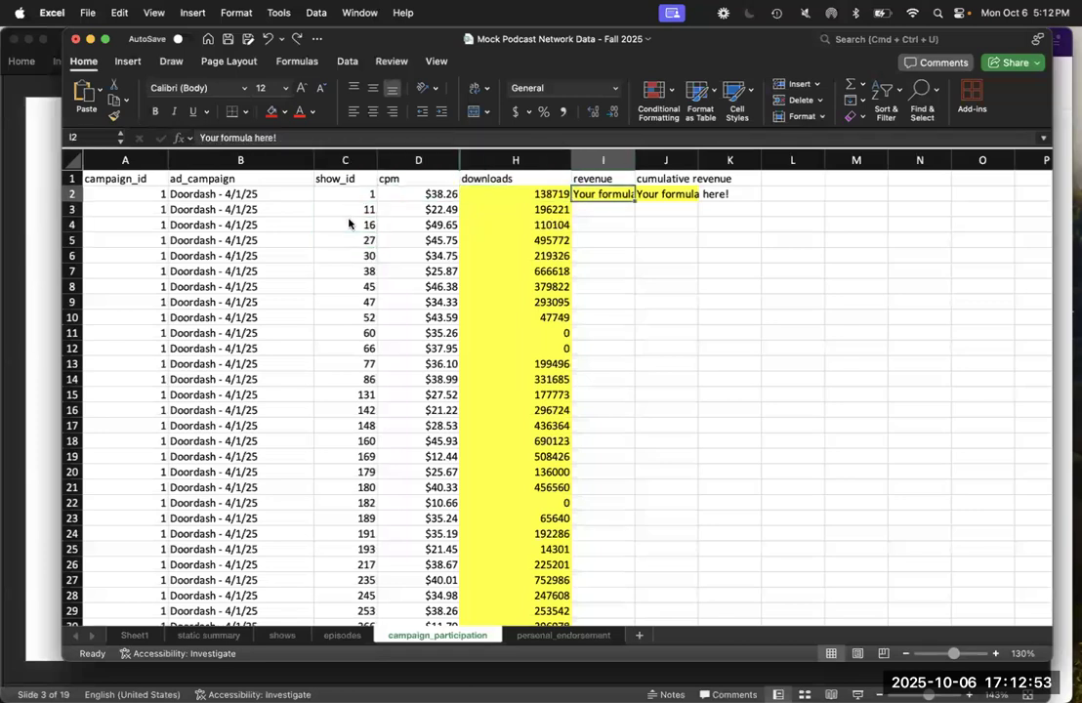
{"action": "key", "text": "Left"}
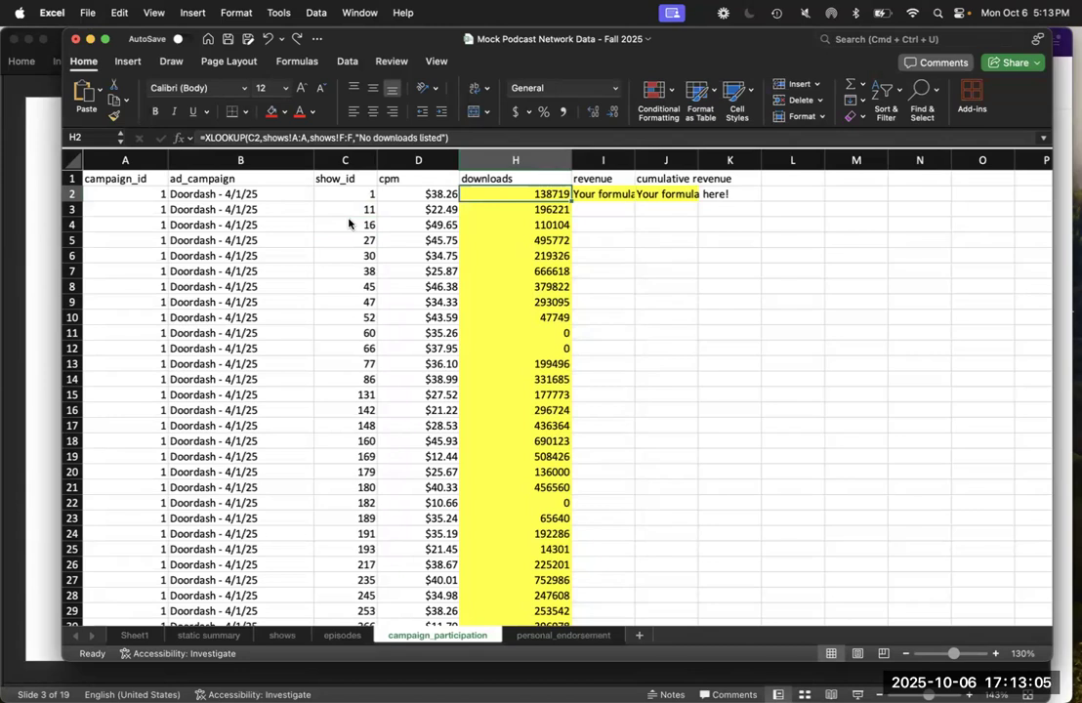
{"action": "key", "text": "Right"}
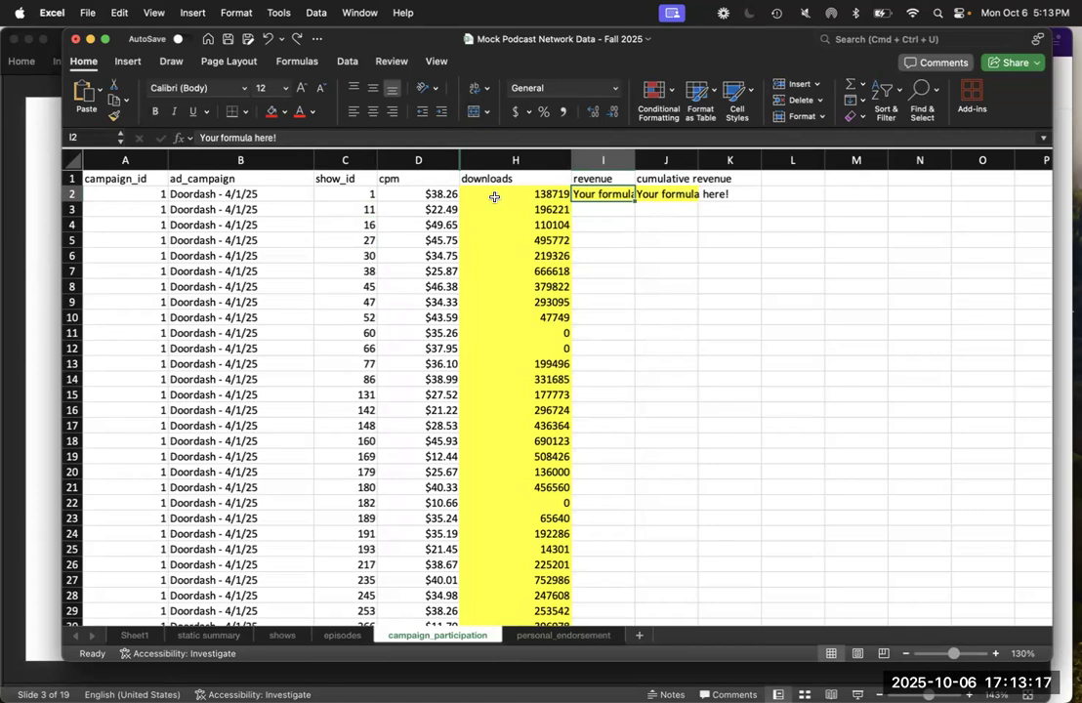
{"action": "type", "text": "="}
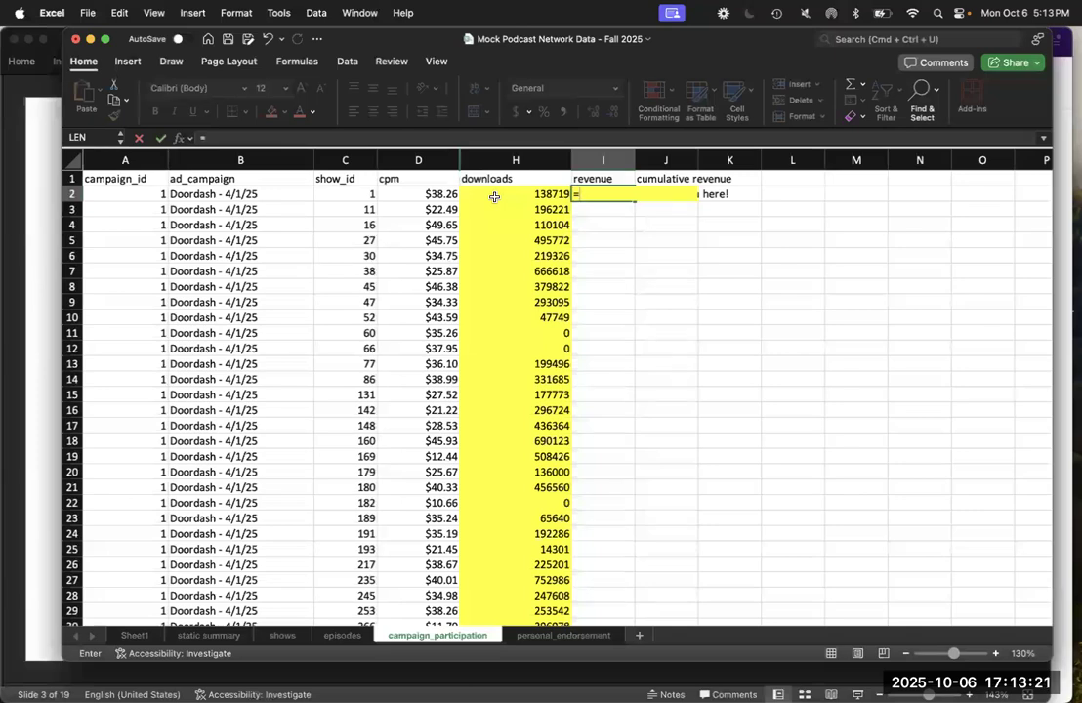
{"action": "key", "text": "Left"}
{"action": "key", "text": "Left"}
{"action": "key", "text": "Left"}
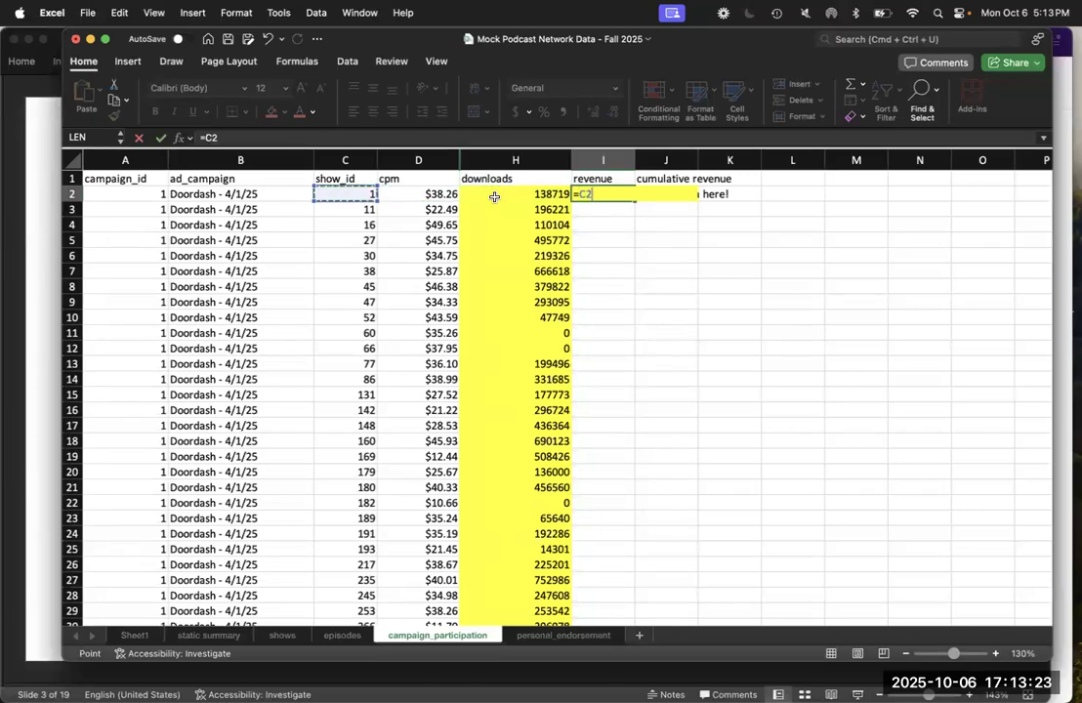
{"action": "key", "text": "Right"}
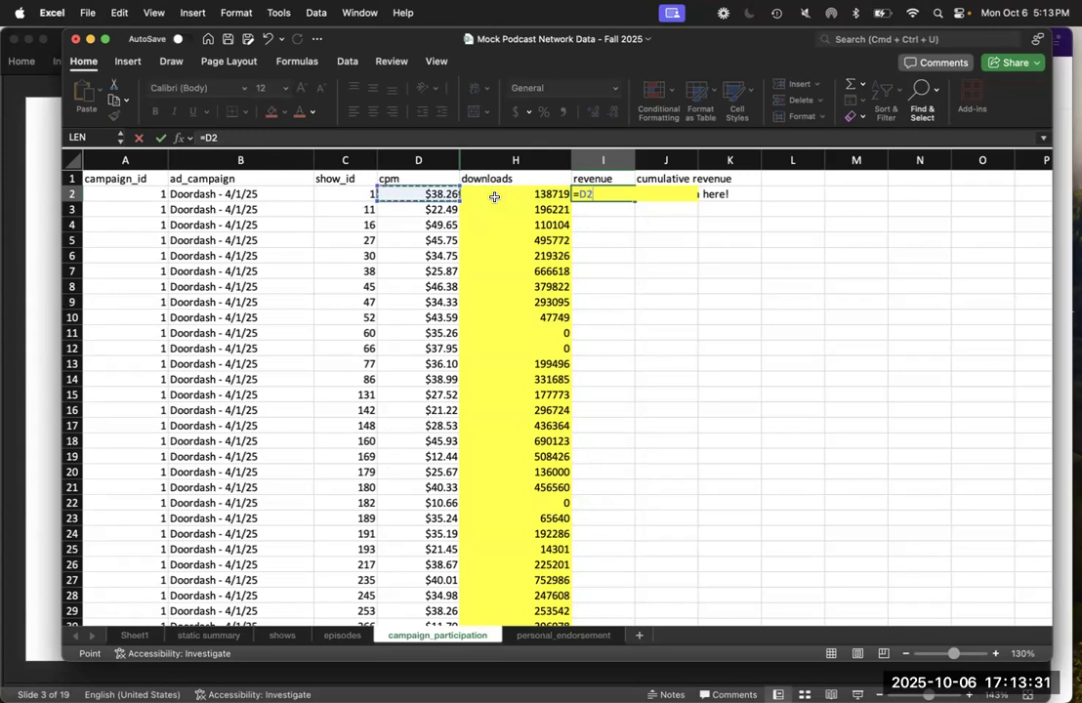
Step: Complete the revenue formula as =D2*(H2/1000) and fill it down the rest of column I
{"action": "type", "text": "*("}
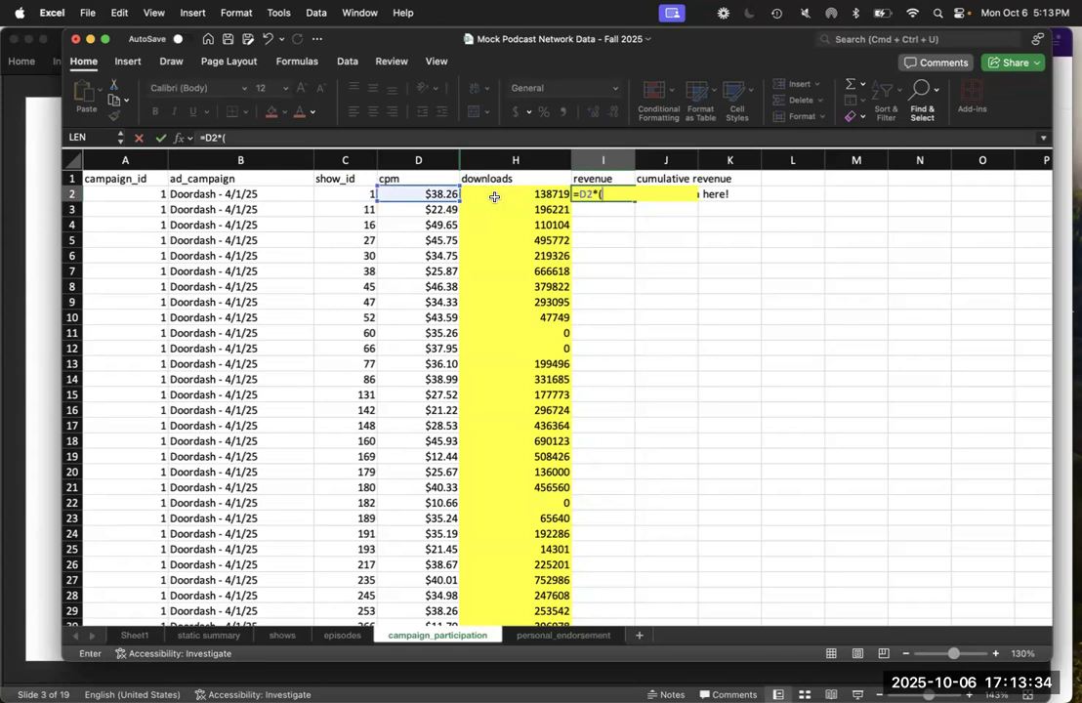
{"action": "left_click", "coordinate": [494, 198]}
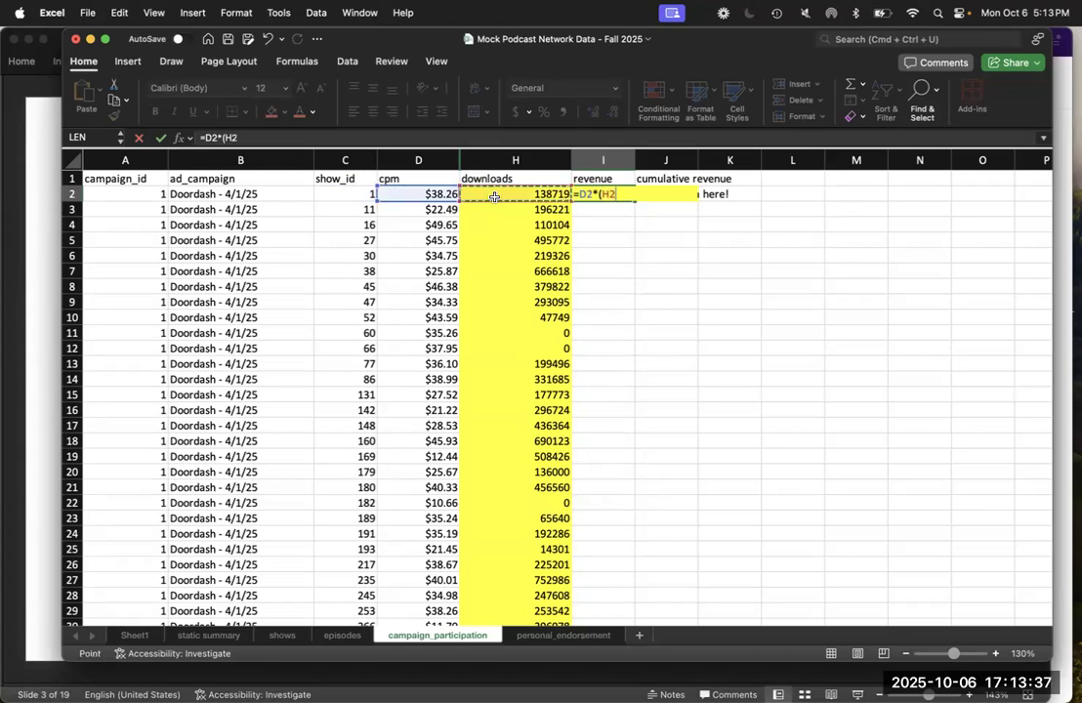
{"action": "type", "text": "/1"}
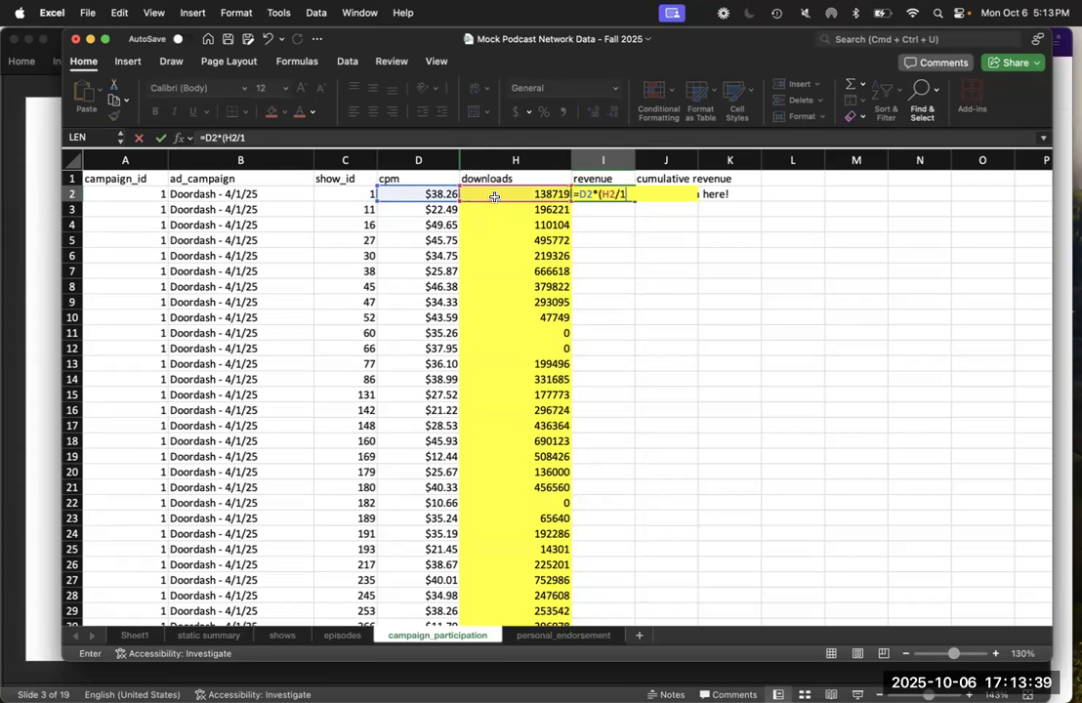
{"action": "type", "text": "000)"}
{"action": "key", "text": "ctrl+Return"}
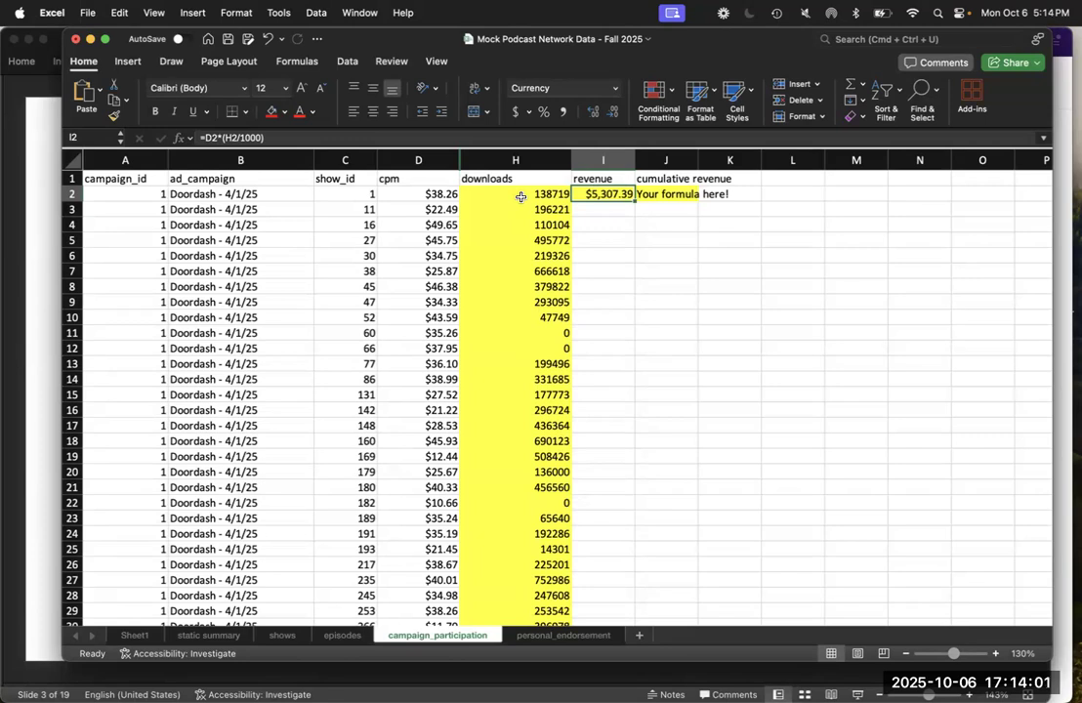
{"action": "double_click", "coordinate": [634, 200]}
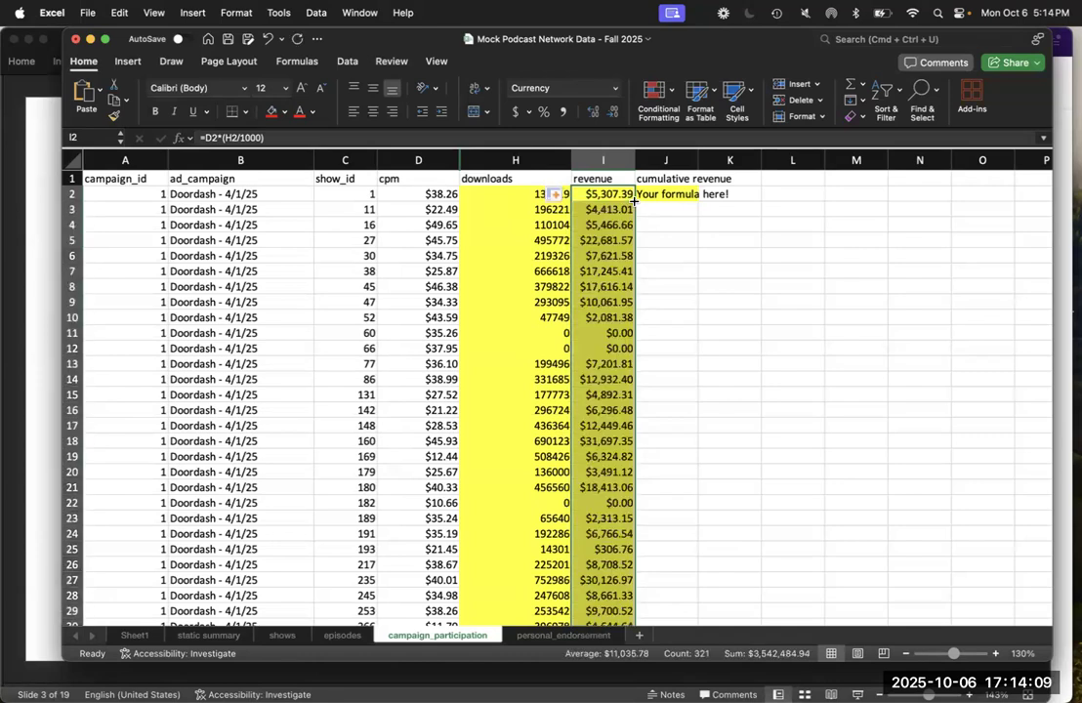
Step: Examine the cpm, downloads and revenue cells in row 11 to see how missing downloads affect revenue
{"action": "left_click", "coordinate": [746, 288]}
{"action": "key", "text": "Left"}
{"action": "key", "text": "Left"}
{"action": "key", "text": "Left"}
{"action": "key", "text": "Down"}
{"action": "key", "text": "Down"}
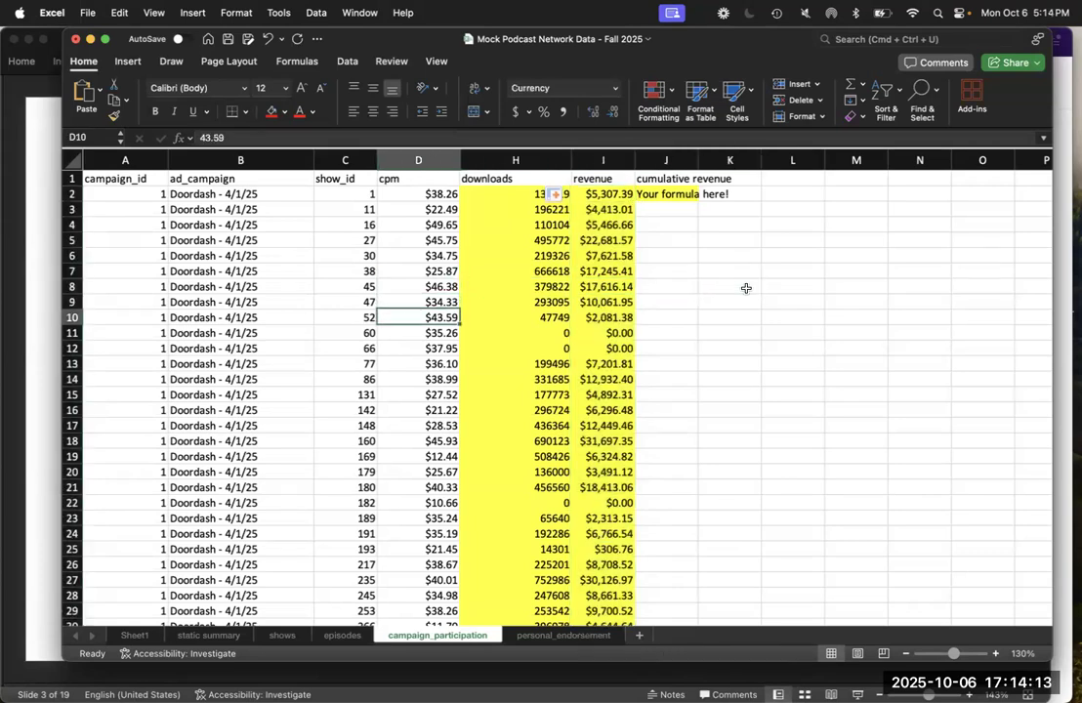
{"action": "key", "text": "Down"}
{"action": "key", "text": "Right"}
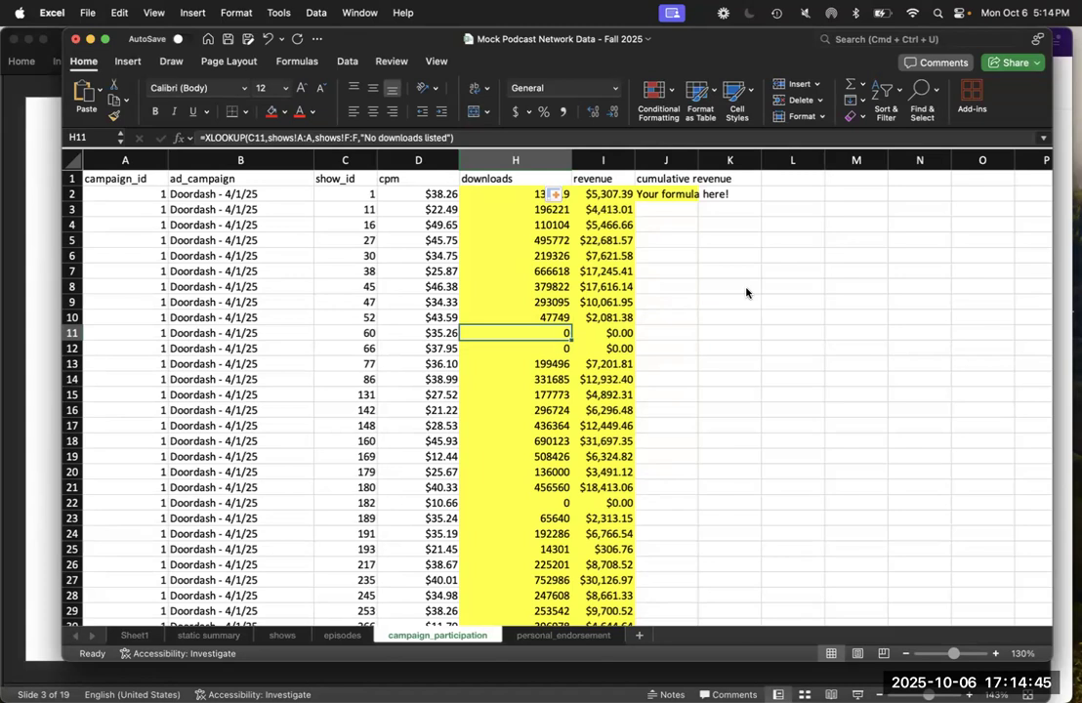
{"action": "key", "text": "Right"}
{"action": "key", "text": "Right"}
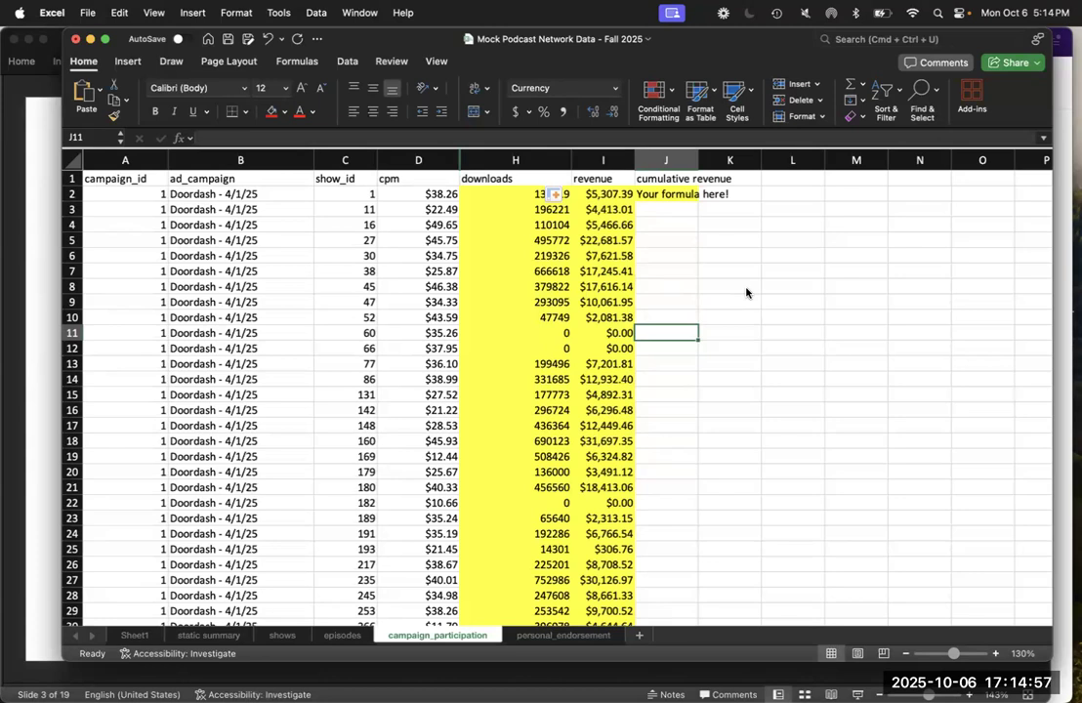
Step: Enter =SUM(I2:I3) in cumulative revenue cell J3 to total the first two revenue values
{"action": "key", "text": "Up"}
{"action": "key", "text": "Up"}
{"action": "key", "text": "Up"}
{"action": "key", "text": "Up"}
{"action": "key", "text": "Up"}
{"action": "key", "text": "Up"}
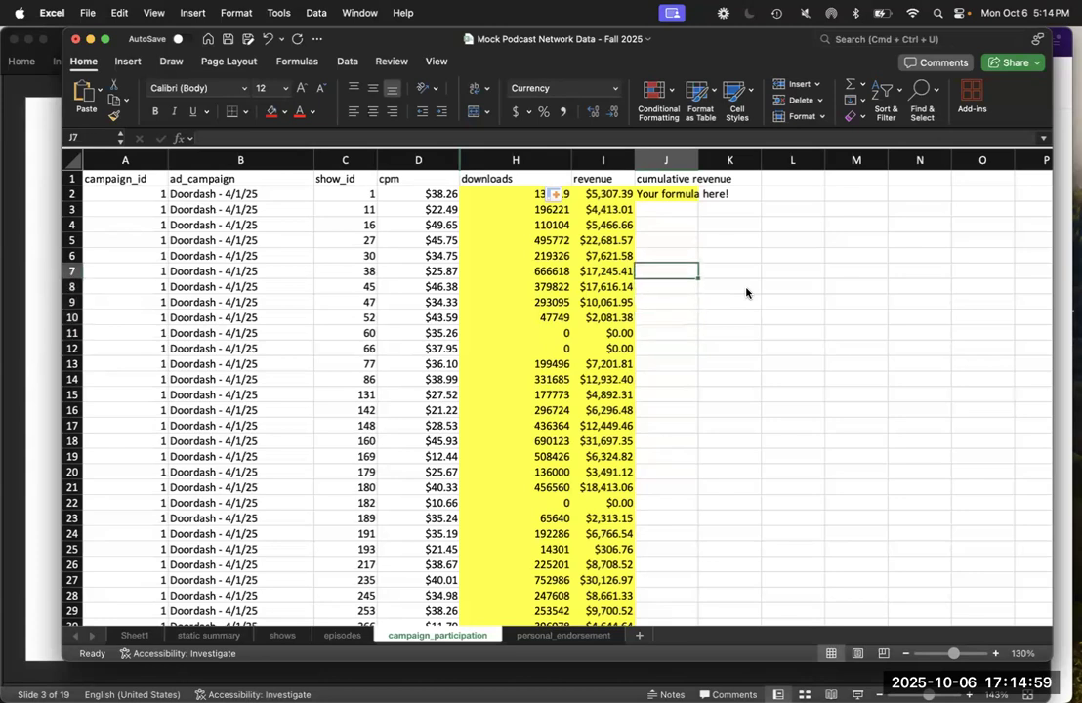
{"action": "key", "text": "Up"}
{"action": "key", "text": "Up"}
{"action": "key", "text": "Up"}
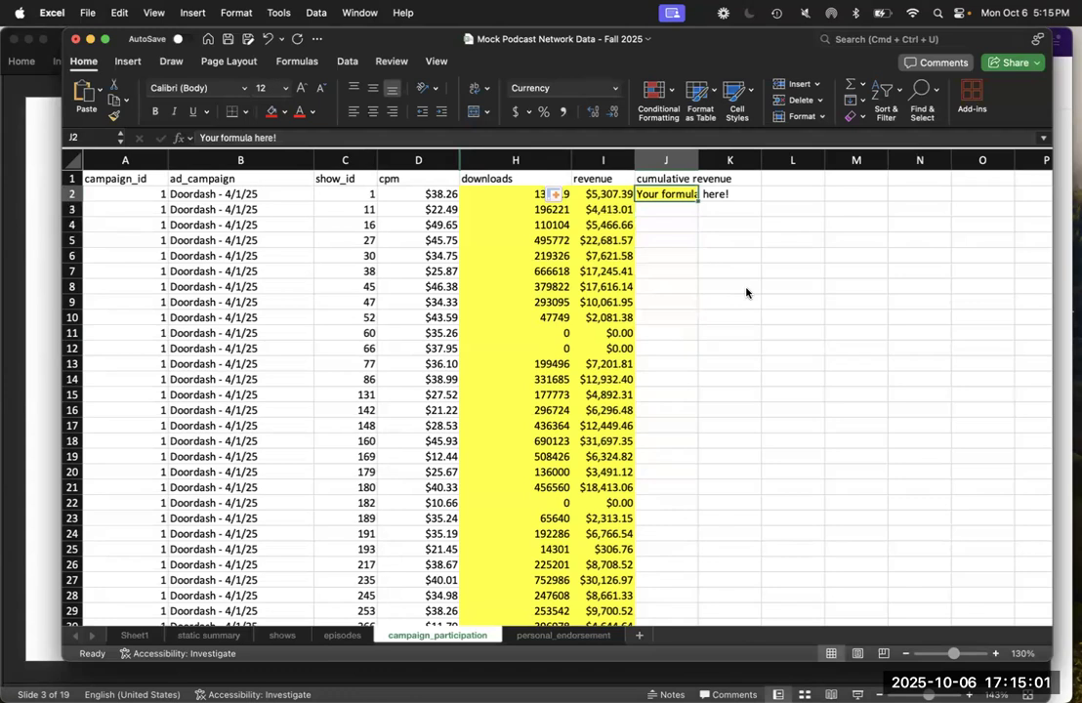
{"action": "key", "text": "Down"}
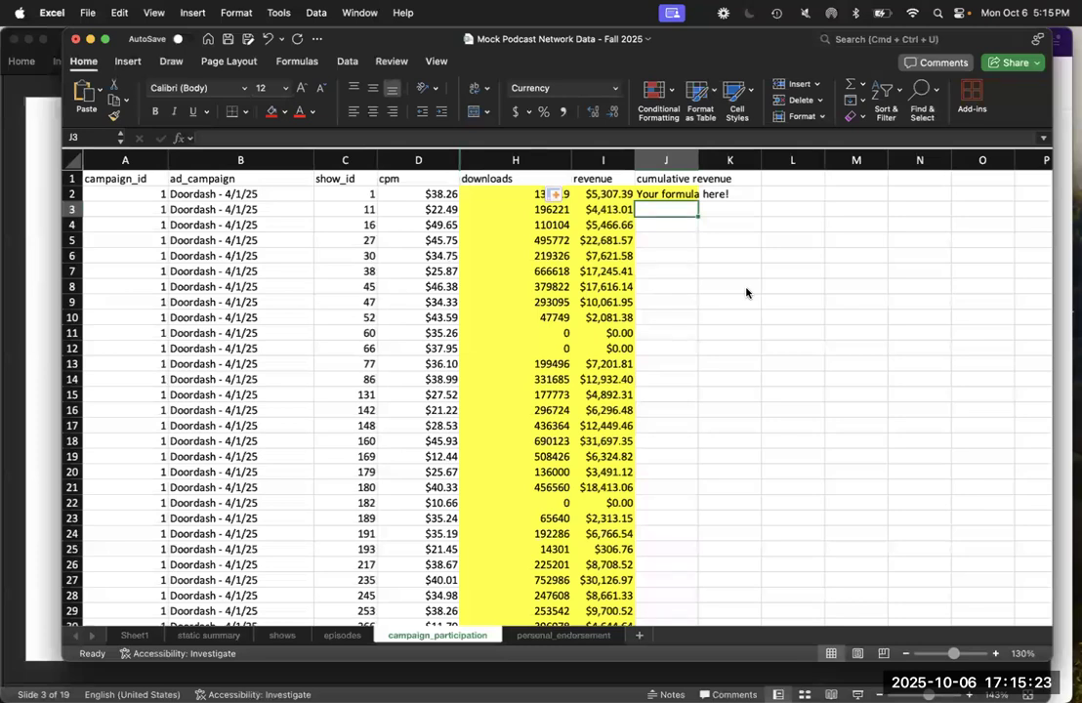
{"action": "type", "text": "=sum("}
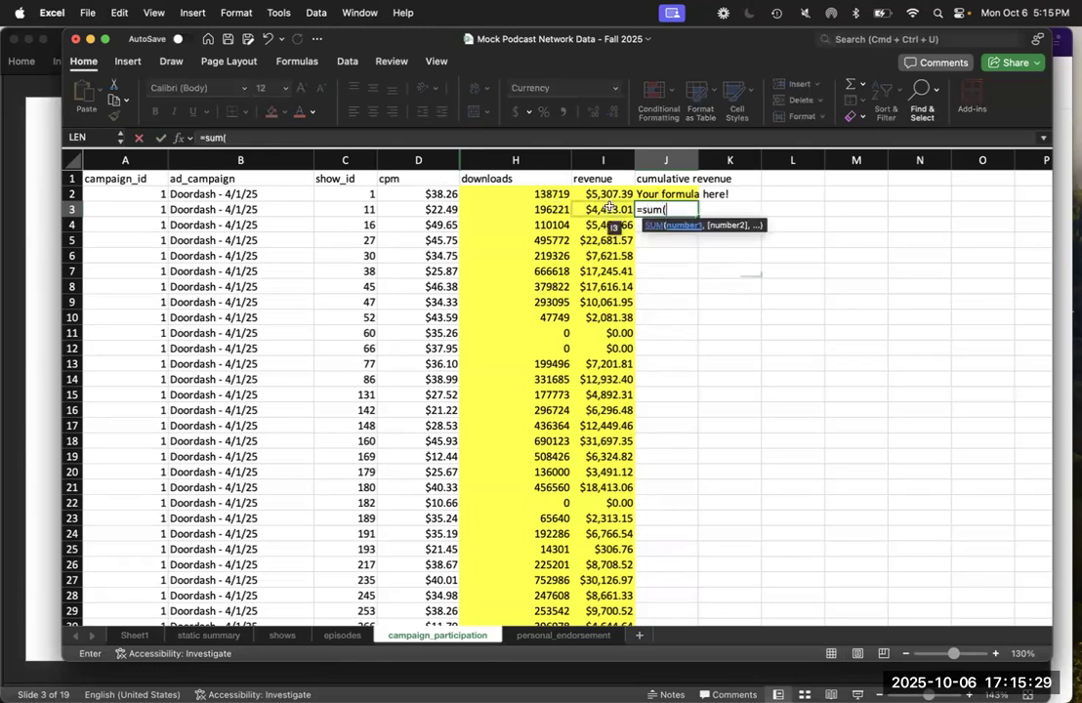
{"action": "left_click_drag", "start_coordinate": [608, 194], "coordinate": [610, 209]}
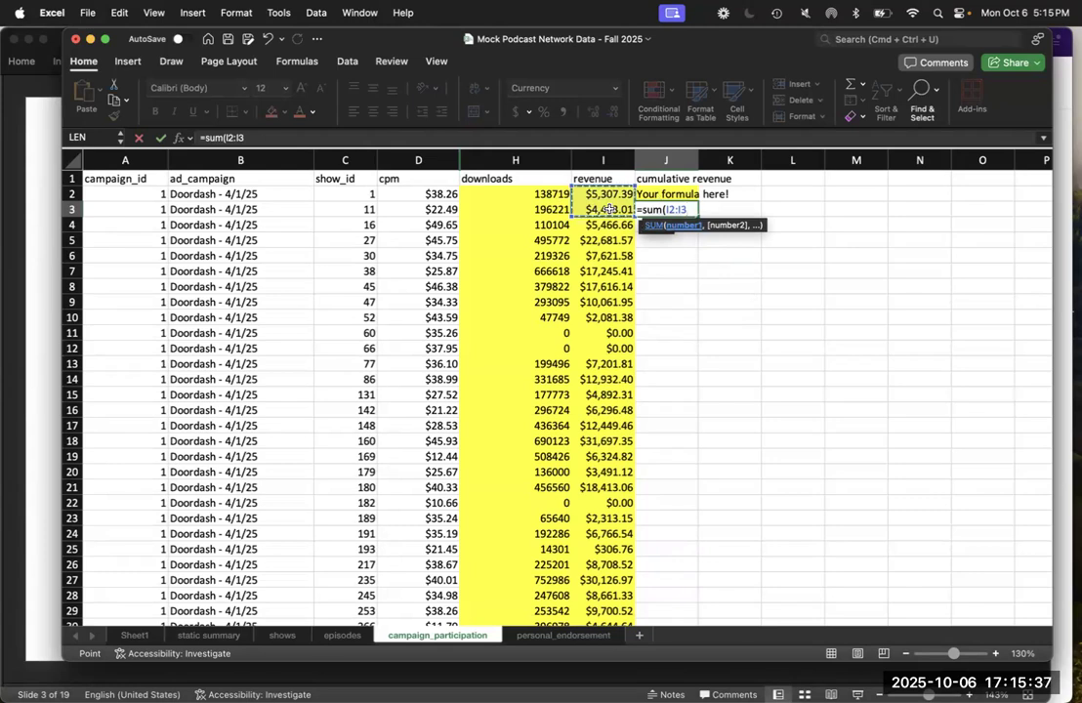
{"action": "key", "text": "Return"}
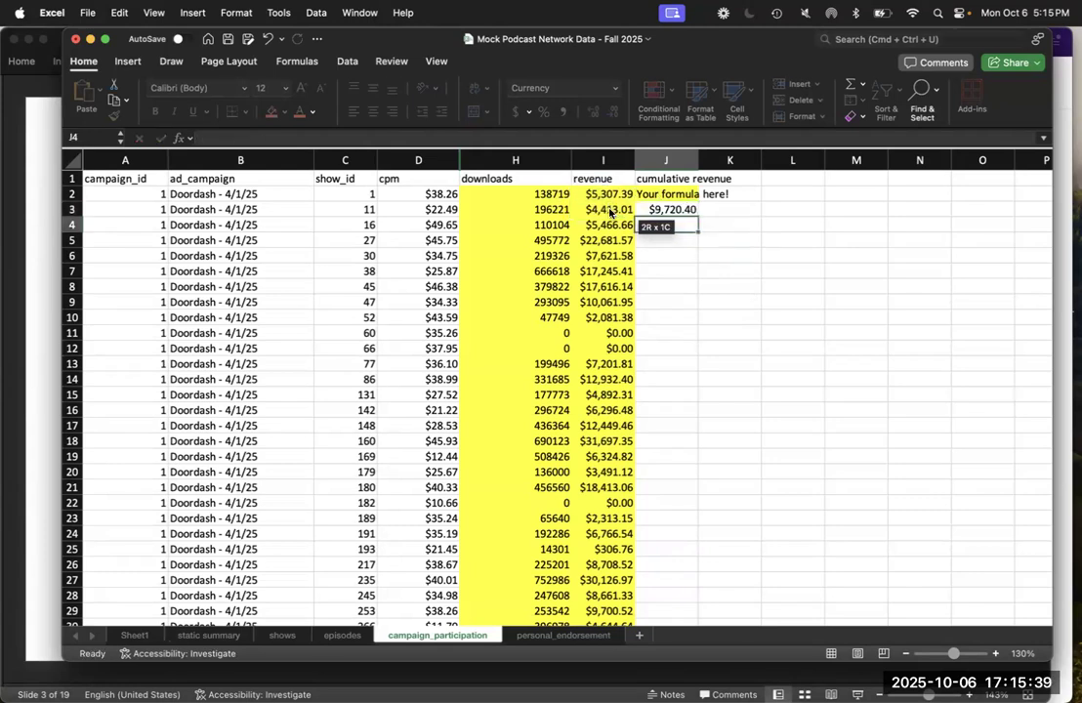
{"action": "key", "text": "Up"}
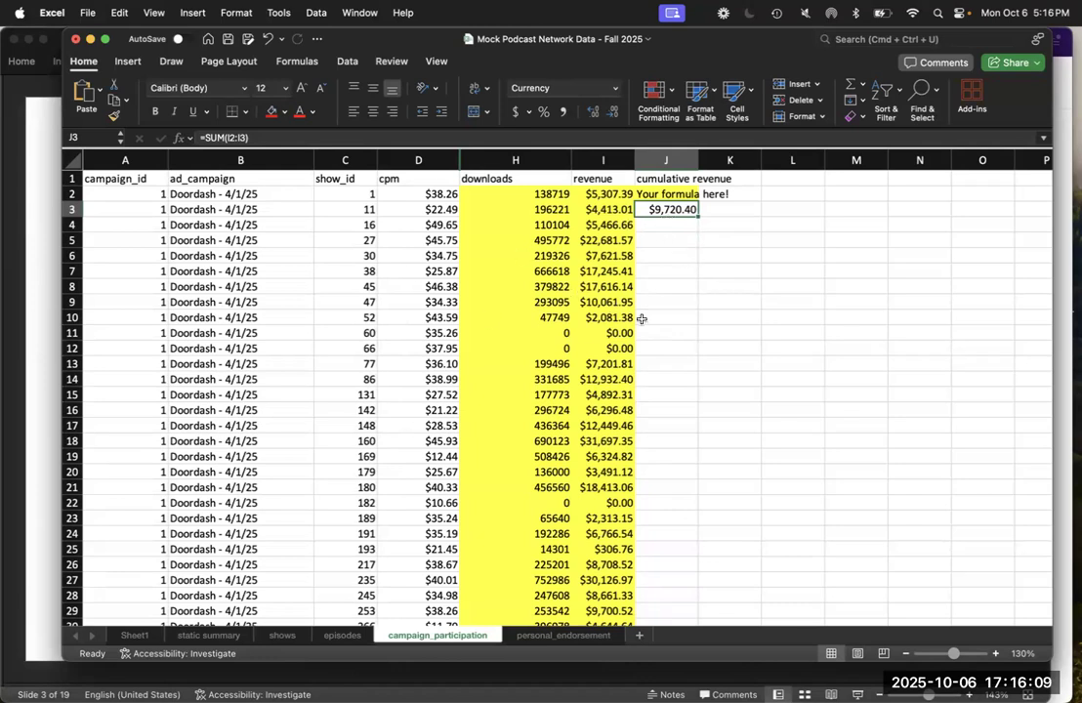
Step: Anchor the start of the sum range in J3 so the formula reads =SUM($I$2:I3)
{"action": "left_click", "coordinate": [230, 137]}
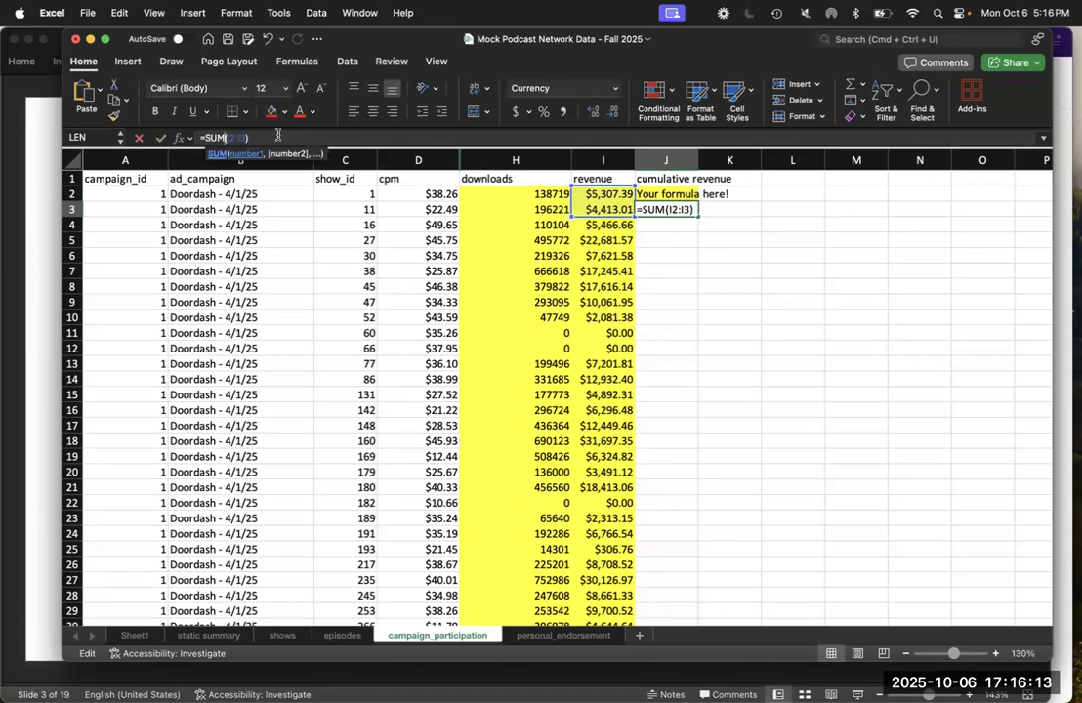
{"action": "left_click", "coordinate": [228, 137]}
{"action": "type", "text": "$"}
{"action": "key", "text": "Right"}
{"action": "type", "text": "$"}
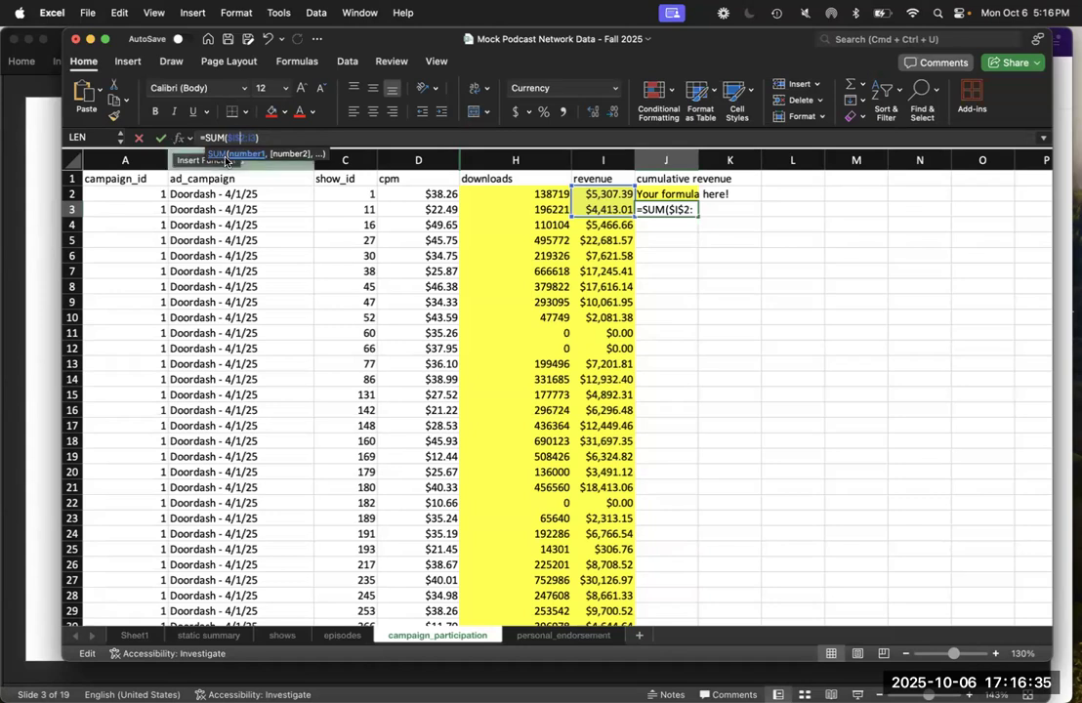
{"action": "left_click", "coordinate": [160, 138]}
{"action": "left_click", "coordinate": [671, 223]}
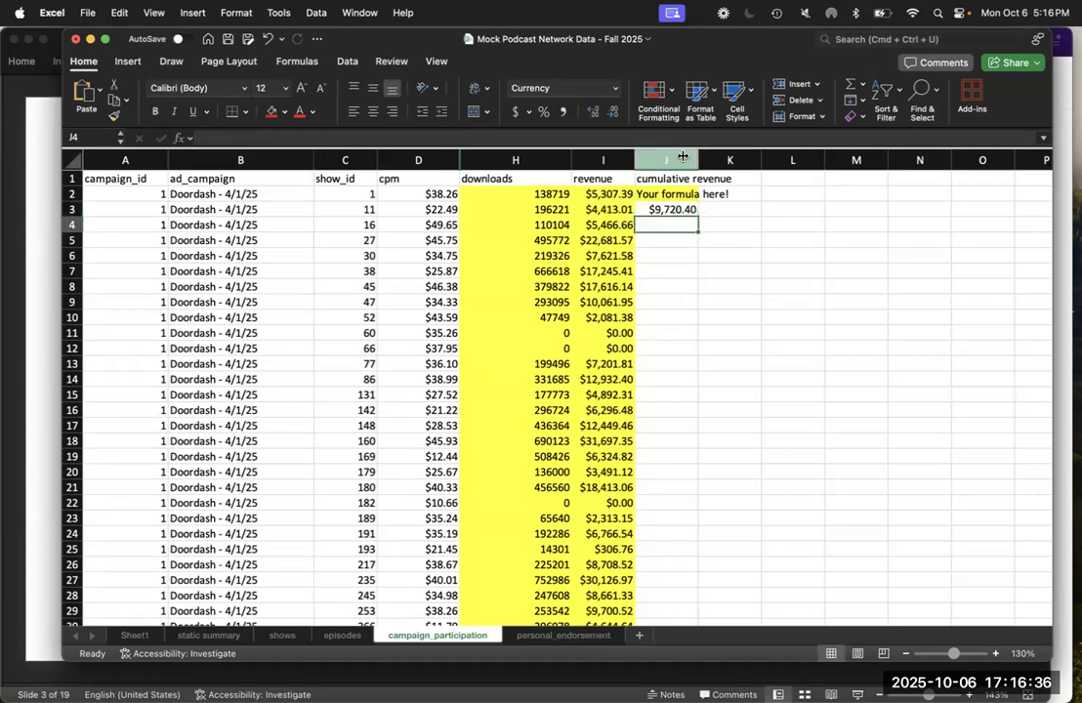
Step: Fill the cumulative formula from J3 down to J8 and compare its shifting references with the XLOOKUP formulas in H3 to H5
{"action": "left_click", "coordinate": [673, 211]}
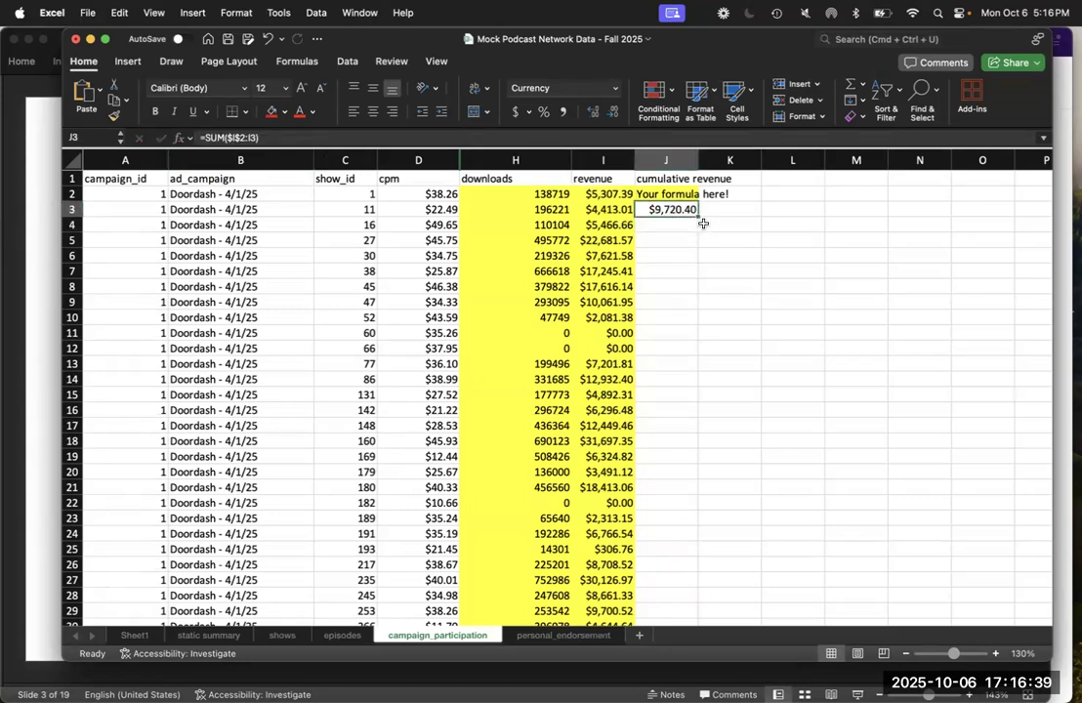
{"action": "left_click_drag", "start_coordinate": [686, 221], "coordinate": [684, 291]}
{"action": "left_click", "coordinate": [671, 225]}
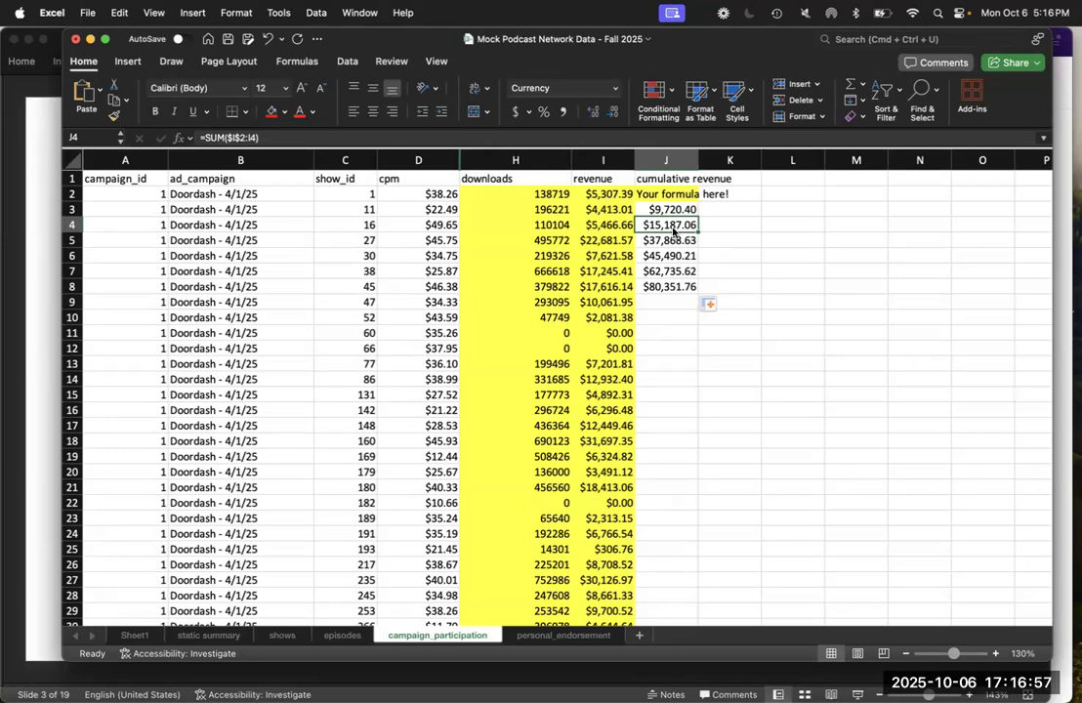
{"action": "key", "text": "Up"}
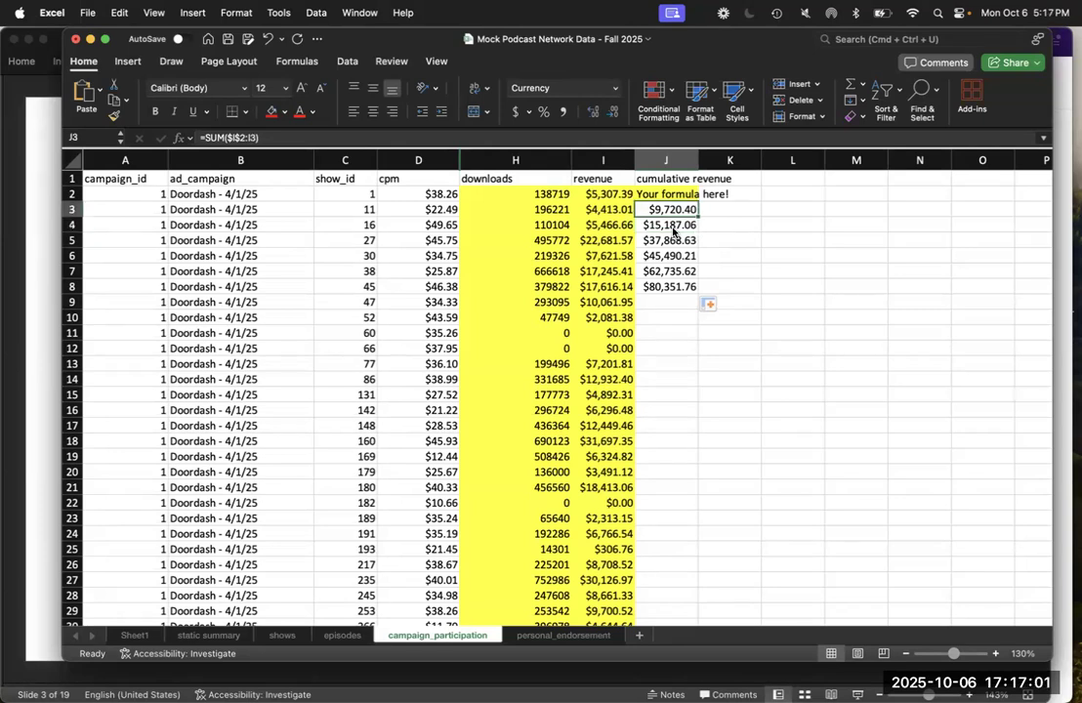
{"action": "left_click", "coordinate": [555, 211]}
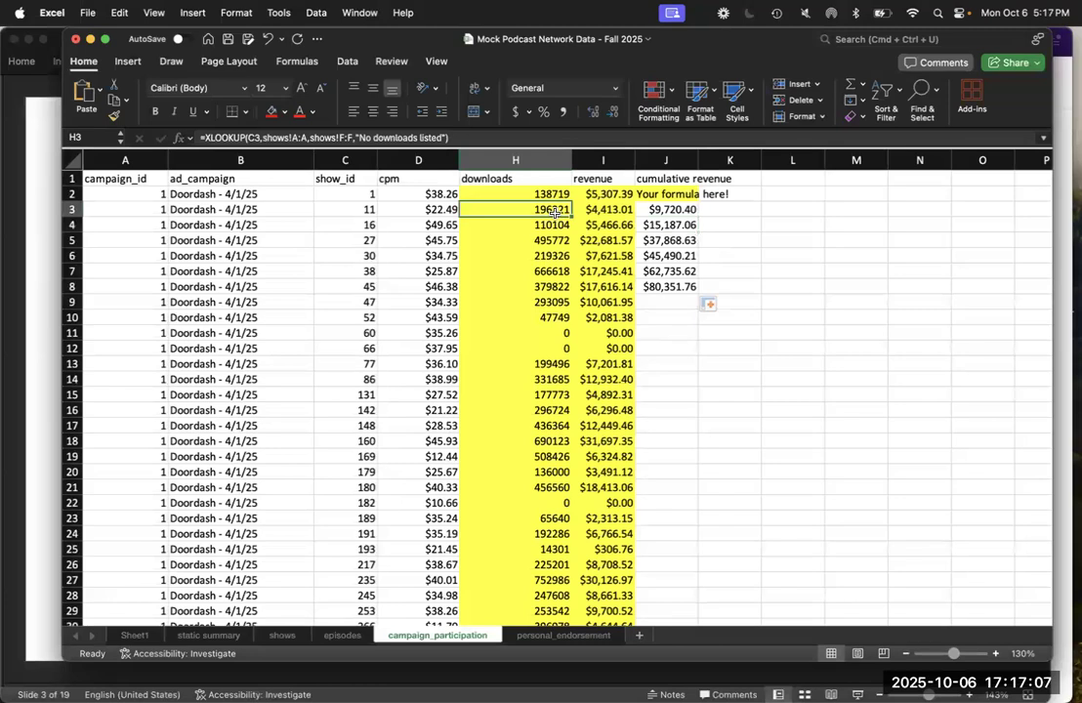
{"action": "key", "text": "Down"}
{"action": "key", "text": "Down"}
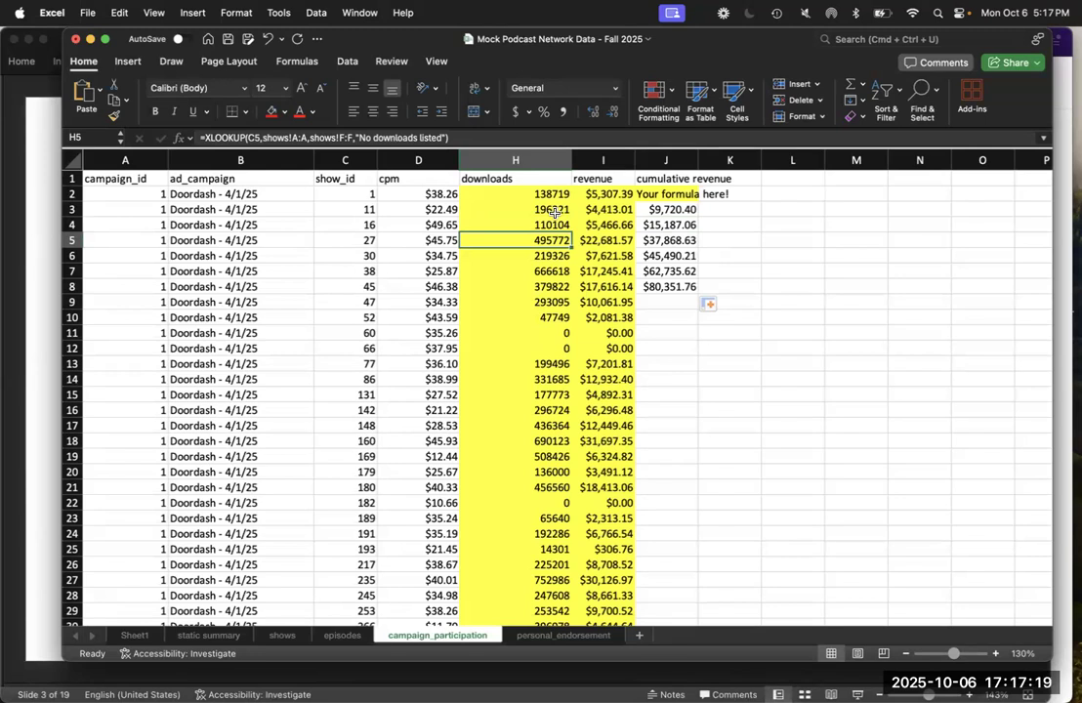
Step: Extend the cumulative formula from J8 down to the last data row and widen column J to fit its totals
{"action": "left_click", "coordinate": [693, 290]}
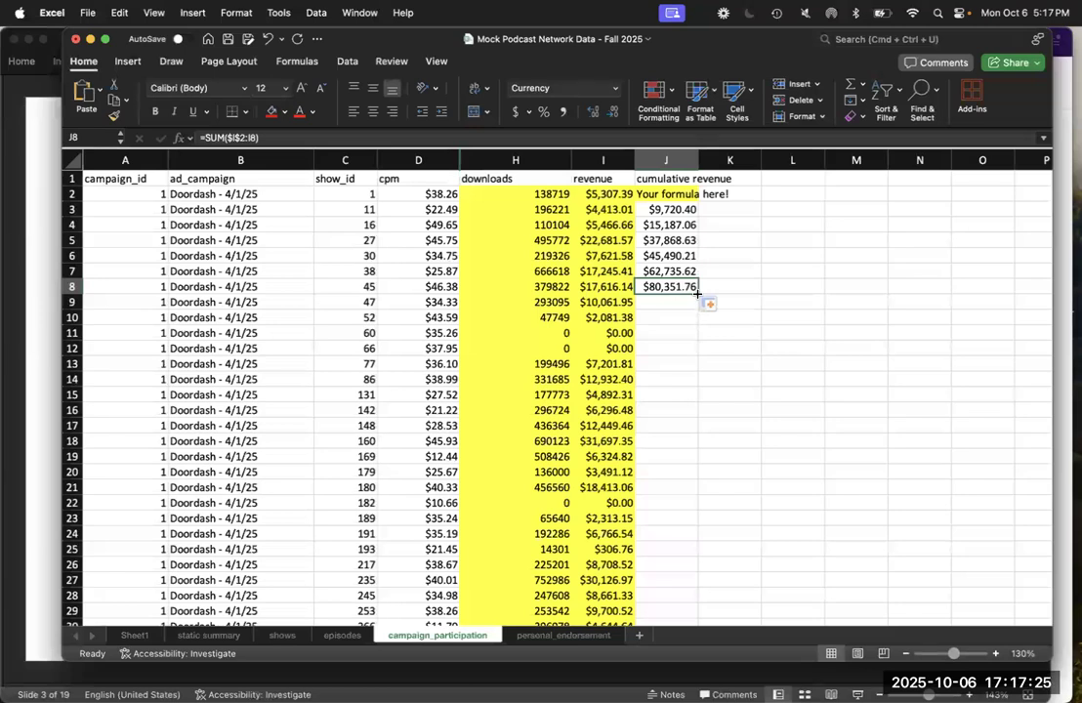
{"action": "double_click", "coordinate": [698, 293]}
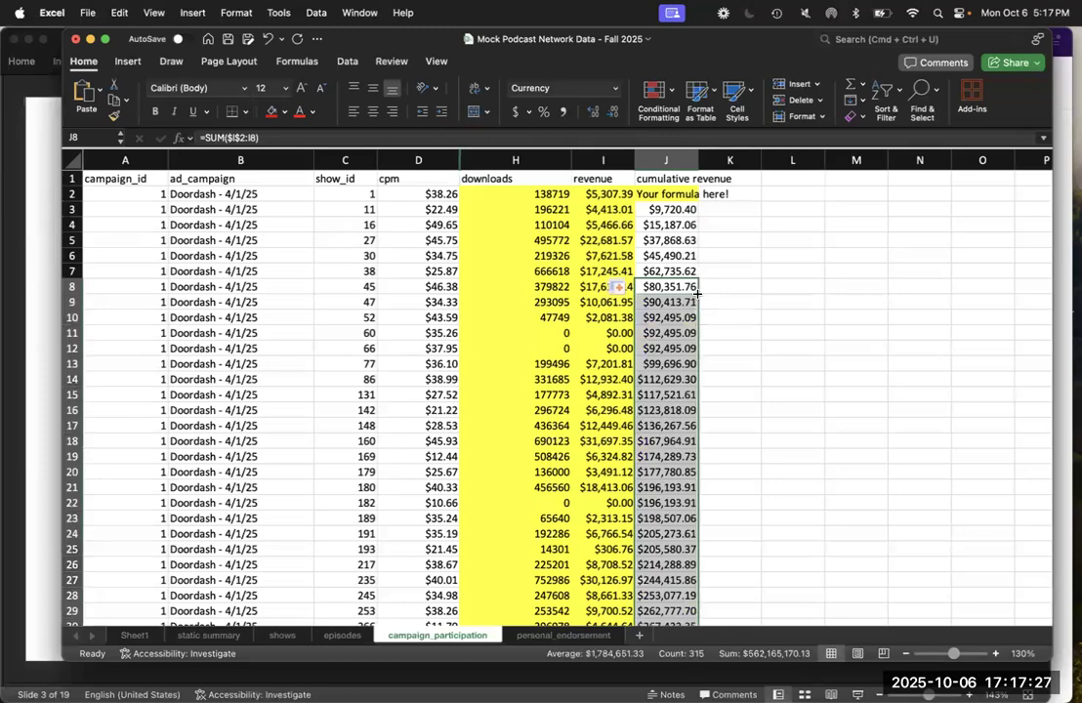
{"action": "scroll", "coordinate": [729, 376], "scroll_direction": "down", "scroll_amount": 2}
{"action": "scroll", "coordinate": [728, 379], "scroll_direction": "up", "scroll_amount": 3}
{"action": "scroll", "coordinate": [728, 381], "scroll_direction": "down", "scroll_amount": 20}
{"action": "scroll", "coordinate": [729, 381], "scroll_direction": "down", "scroll_amount": 12}
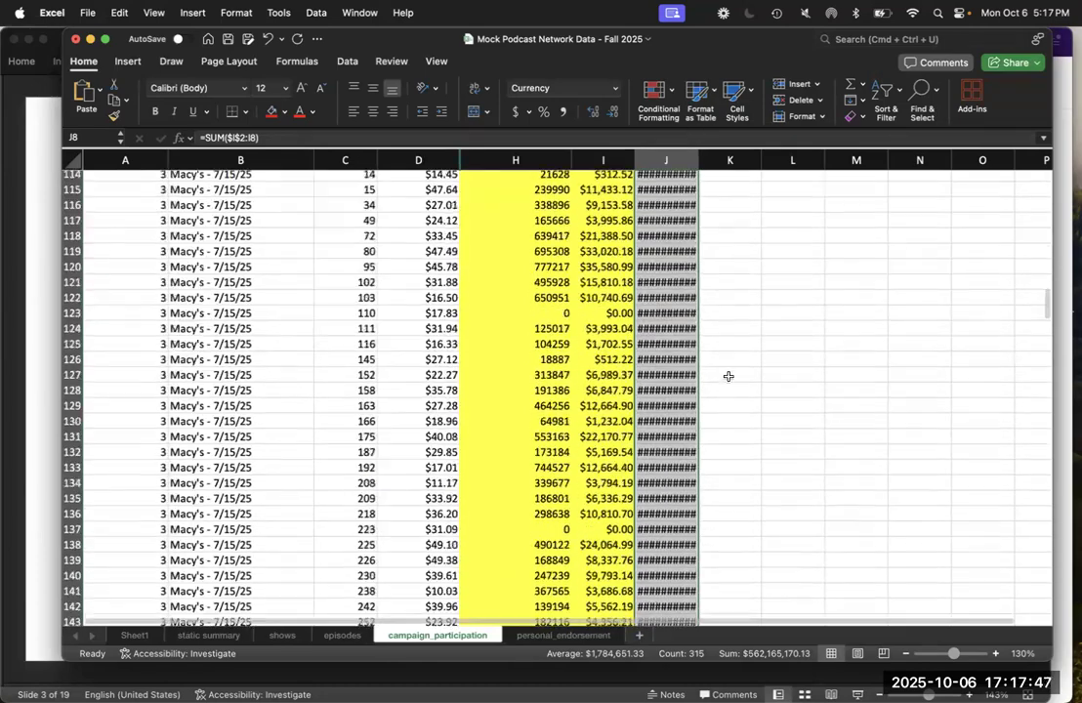
{"action": "left_click_drag", "start_coordinate": [700, 158], "coordinate": [733, 156]}
Step: Examine the cumulative revenue formulas in the last data rows of column J to check how the summed range grows
{"action": "scroll", "coordinate": [728, 240], "scroll_direction": "down", "scroll_amount": 20}
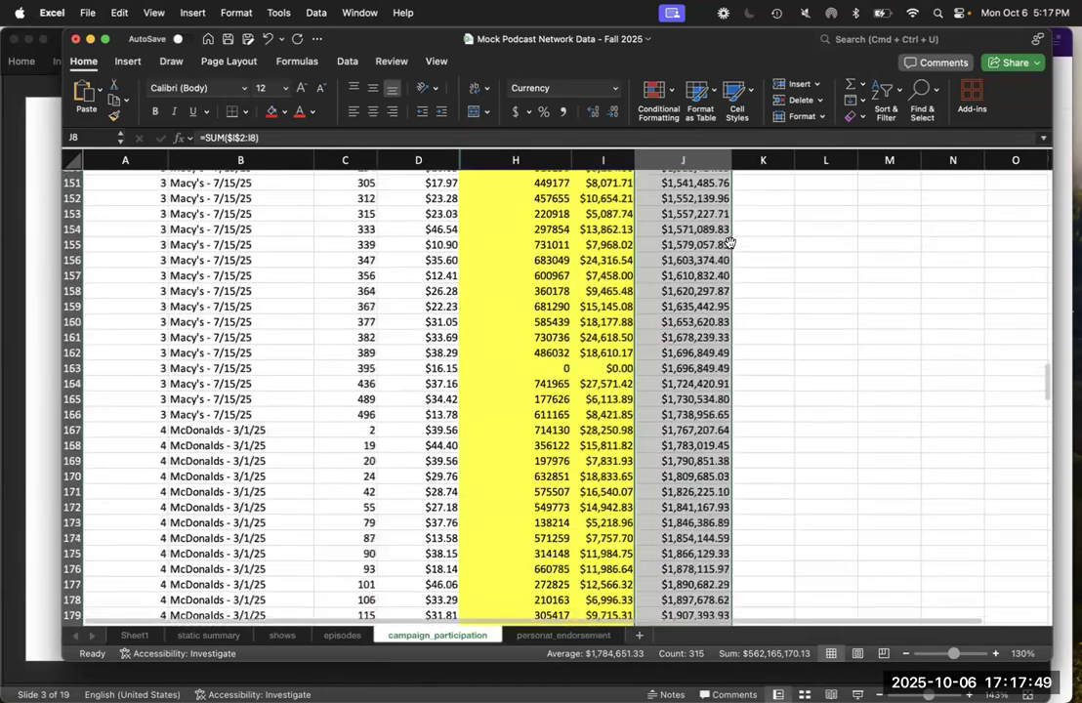
{"action": "scroll", "coordinate": [729, 244], "scroll_direction": "down", "scroll_amount": 11}
{"action": "scroll", "coordinate": [729, 244], "scroll_direction": "up", "scroll_amount": 5}
{"action": "left_click", "coordinate": [696, 314]}
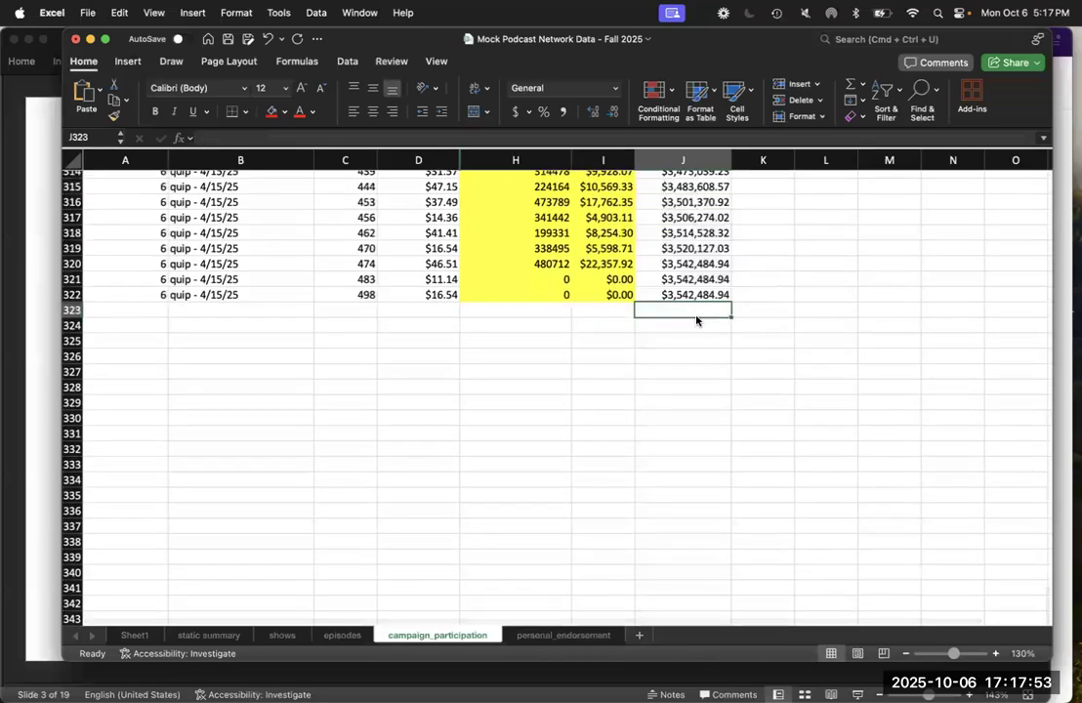
{"action": "key", "text": "Up"}
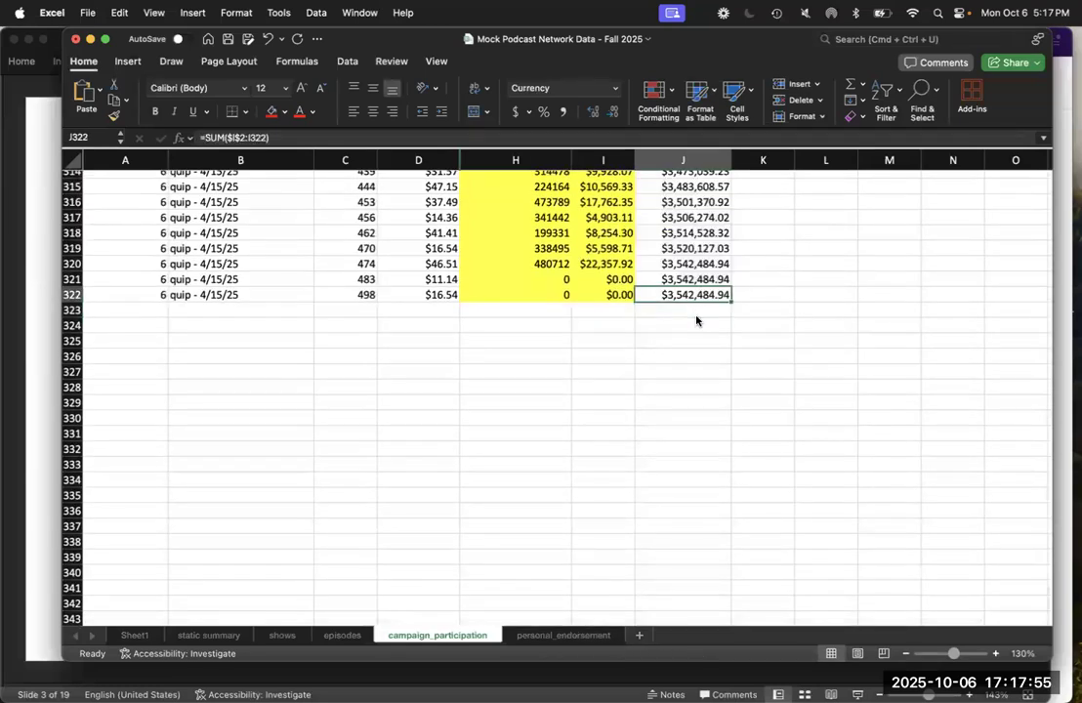
{"action": "key", "text": "Up"}
{"action": "key", "text": "Up"}
{"action": "key", "text": "Up"}
{"action": "key", "text": "Down"}
{"action": "key", "text": "Down"}
{"action": "key", "text": "Down"}
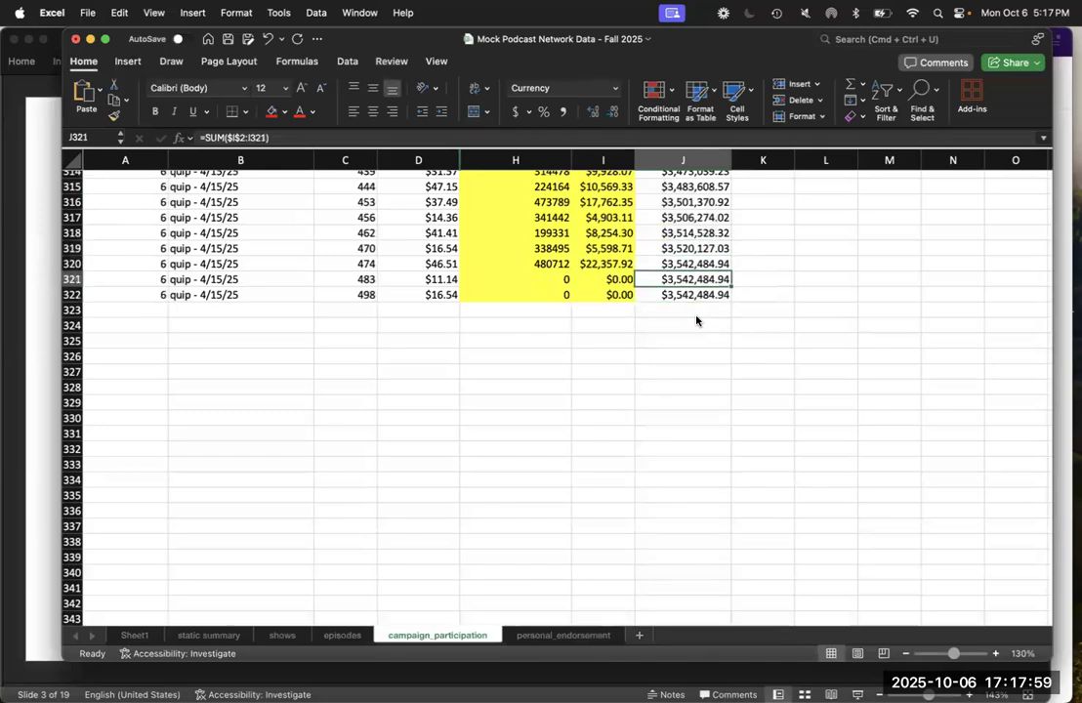
Step: Compare the revenue and cumulative revenue cells in rows 320 to 322 to see how zero revenue affects the running total
{"action": "key", "text": "Left"}
{"action": "key", "text": "Up"}
{"action": "key", "text": "Up"}
{"action": "key", "text": "Right"}
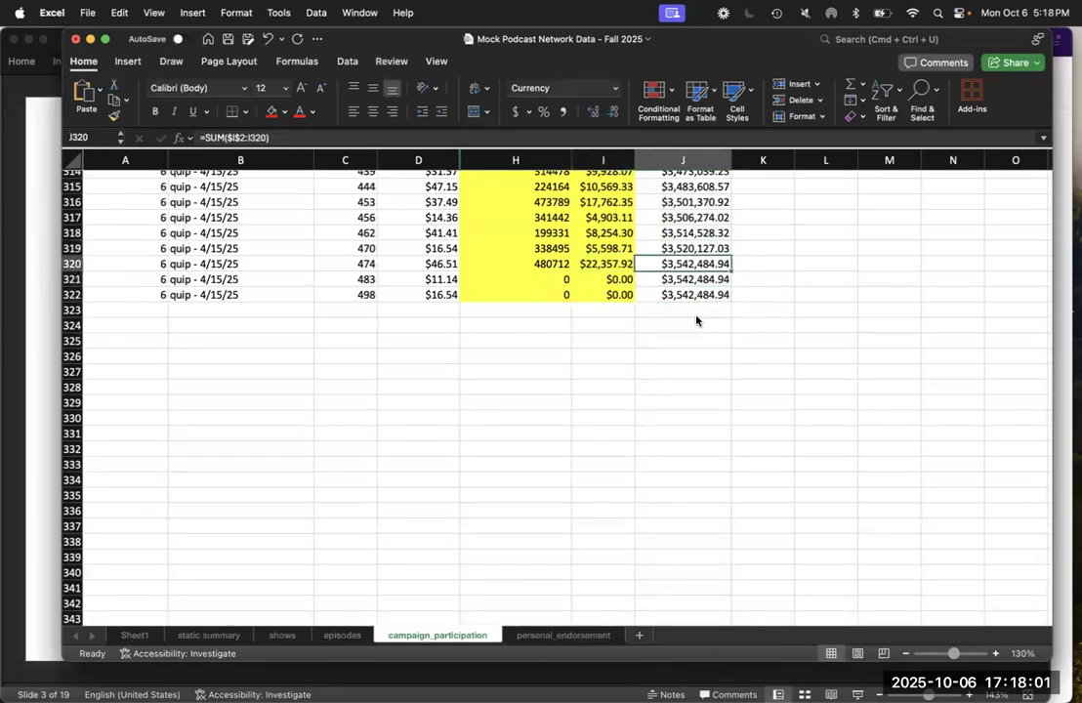
{"action": "key", "text": "Down"}
{"action": "key", "text": "Left"}
{"action": "key", "text": "Down"}
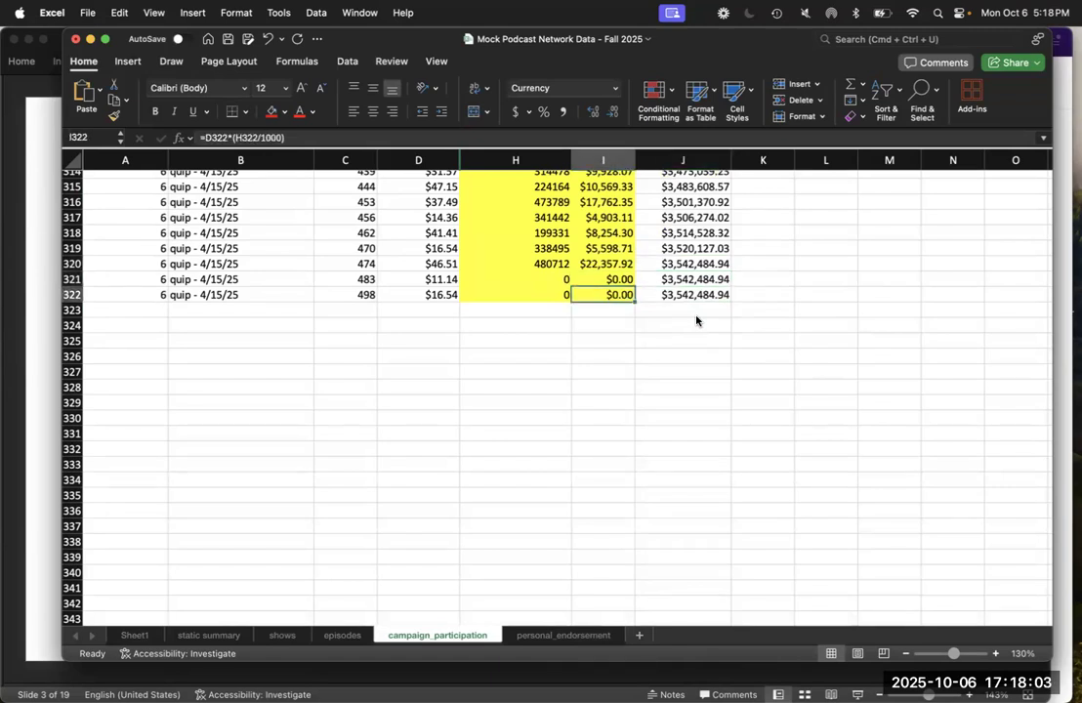
{"action": "key", "text": "Right"}
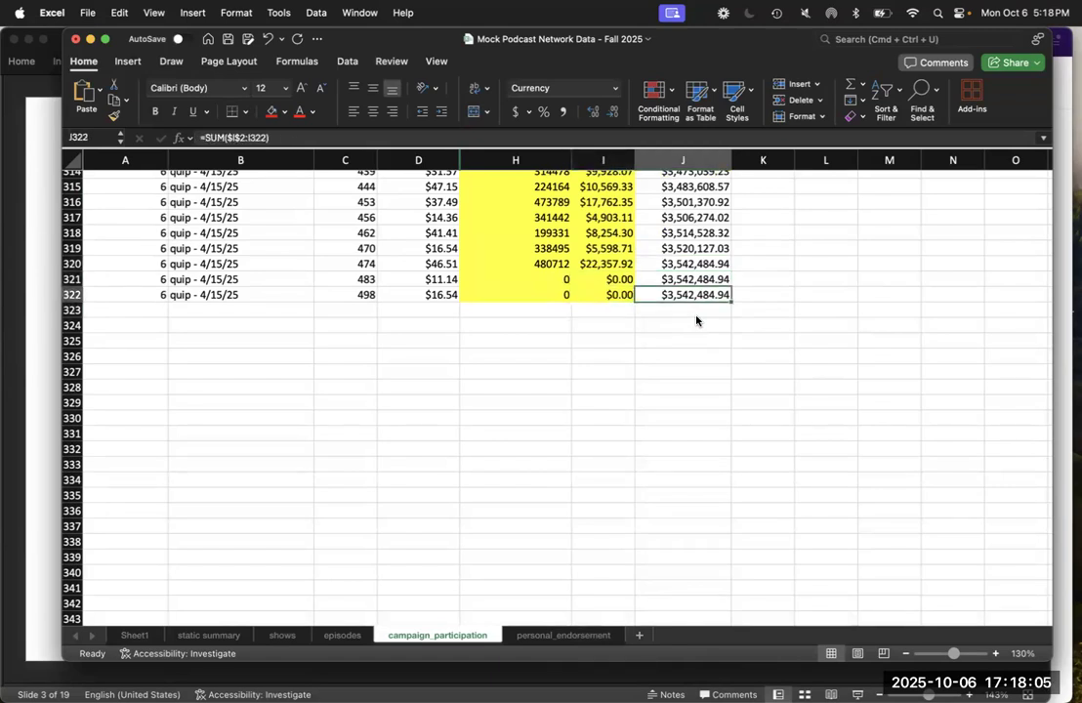
{"action": "key", "text": "Up"}
{"action": "key", "text": "Up"}
{"action": "key", "text": "Up"}
{"action": "key", "text": "Left"}
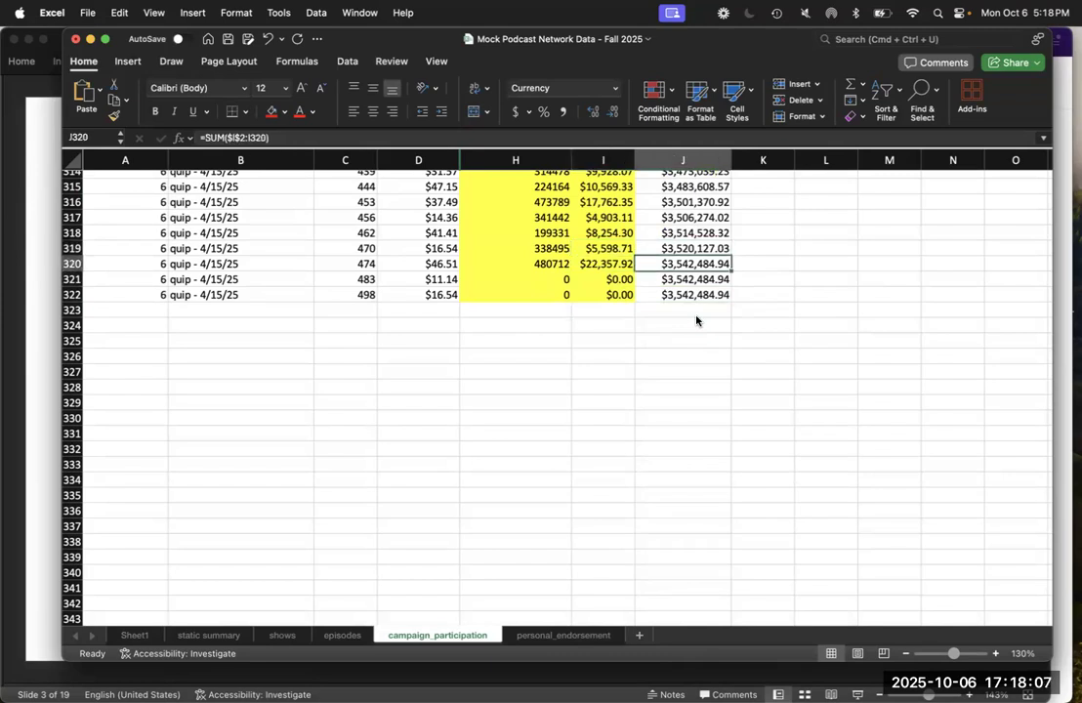
{"action": "key", "text": "Down"}
{"action": "key", "text": "Down"}
{"action": "key", "text": "Down"}
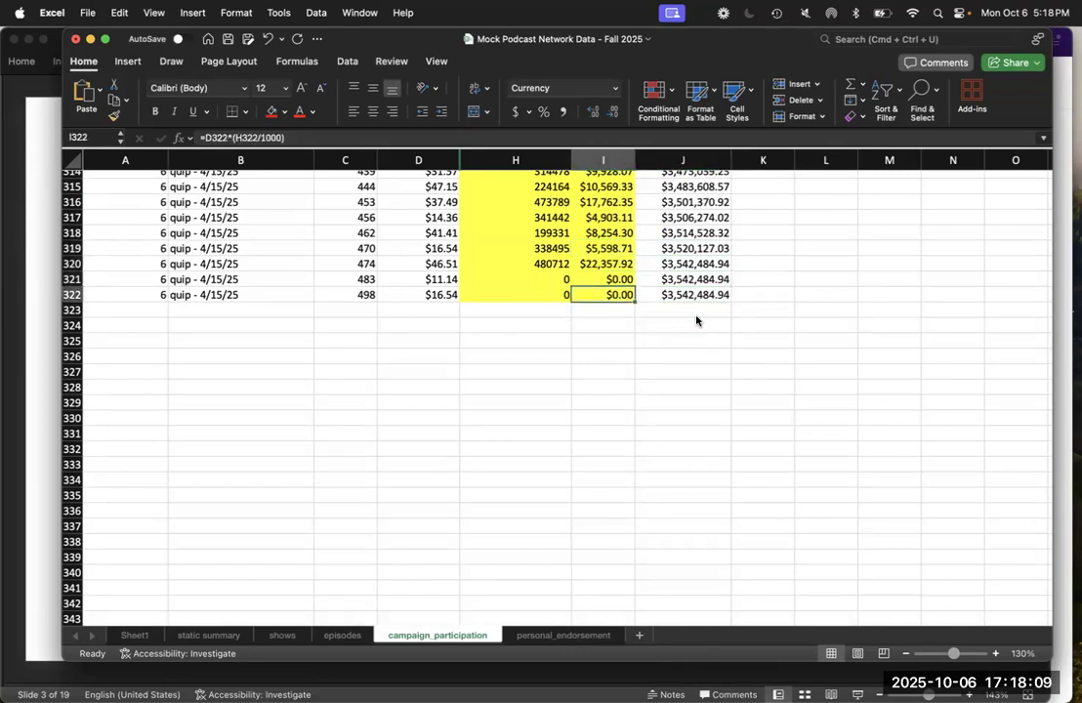
{"action": "key", "text": "Right"}
{"action": "key", "text": "Up"}
{"action": "key", "text": "Up"}
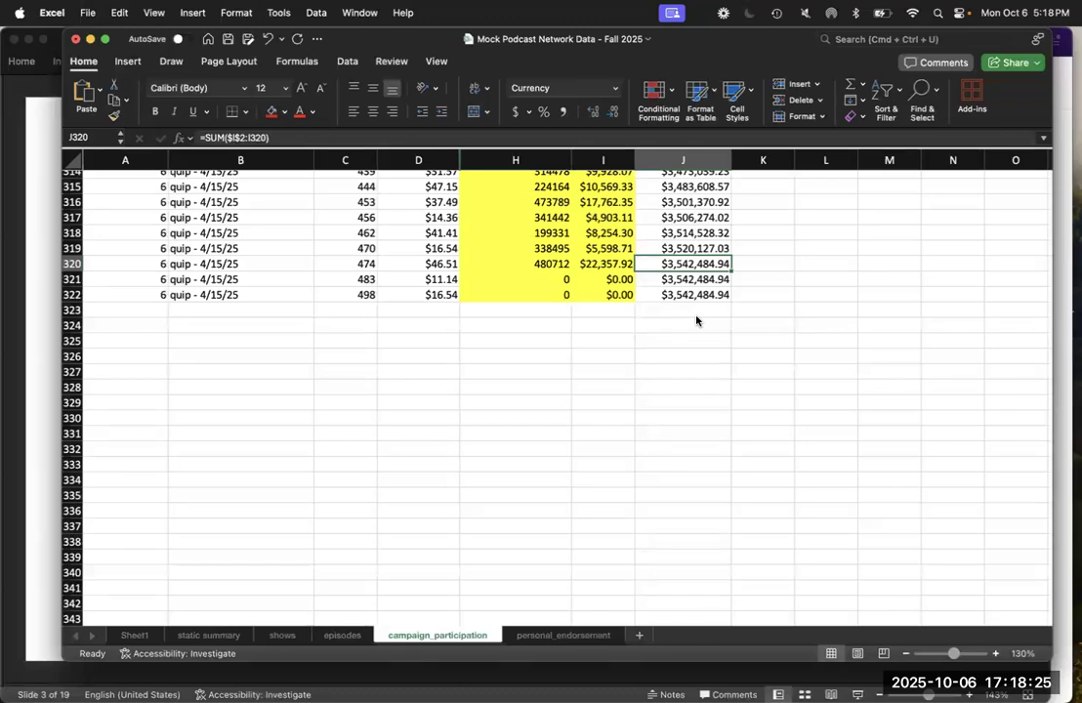
{"action": "scroll", "coordinate": [696, 320], "scroll_direction": "up", "scroll_amount": 20}
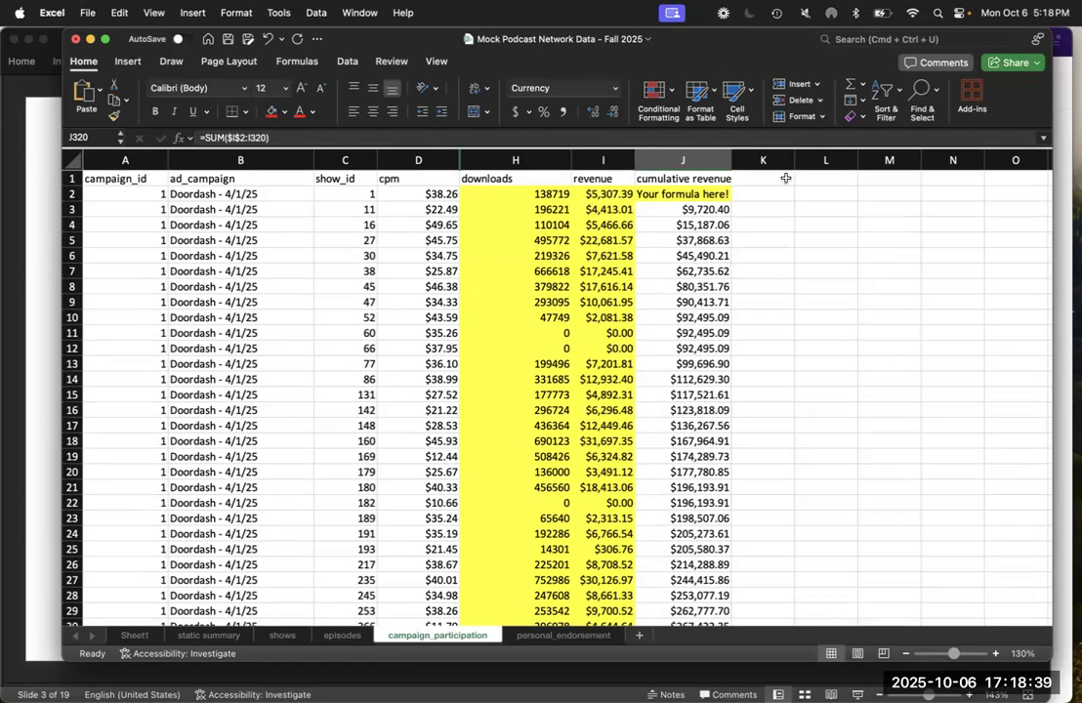
Step: Switch to the week3slides presentation in PowerPoint and read the exercise slide on creating a summary table by category
{"action": "left_click", "coordinate": [32, 383]}
{"action": "key", "text": "Down"}
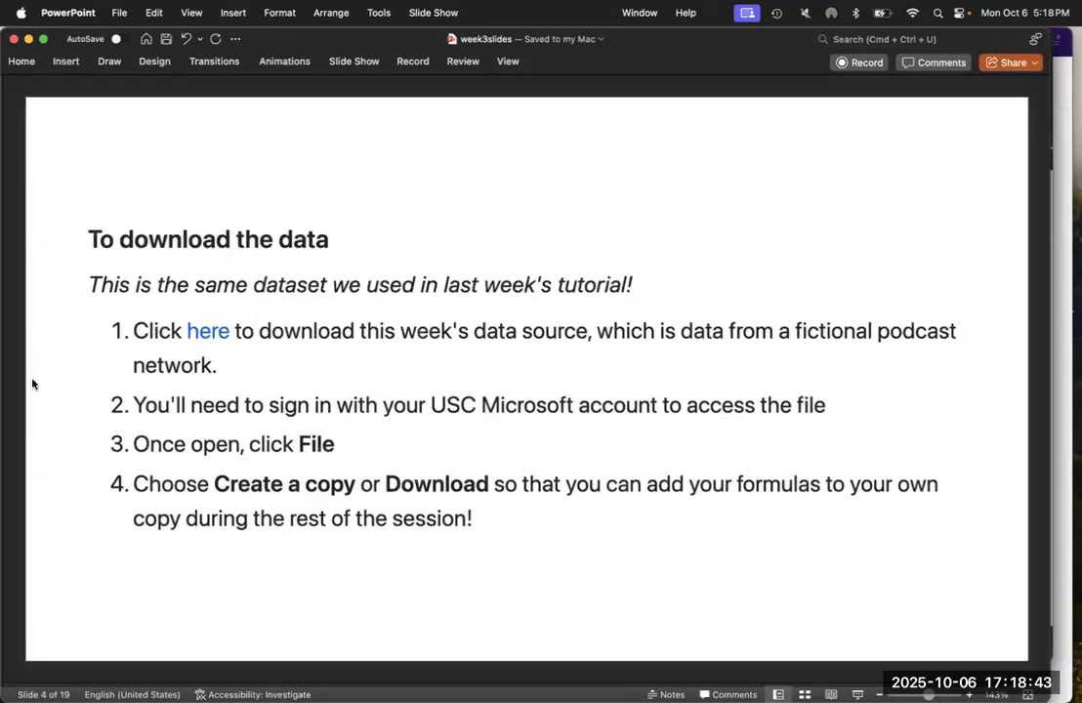
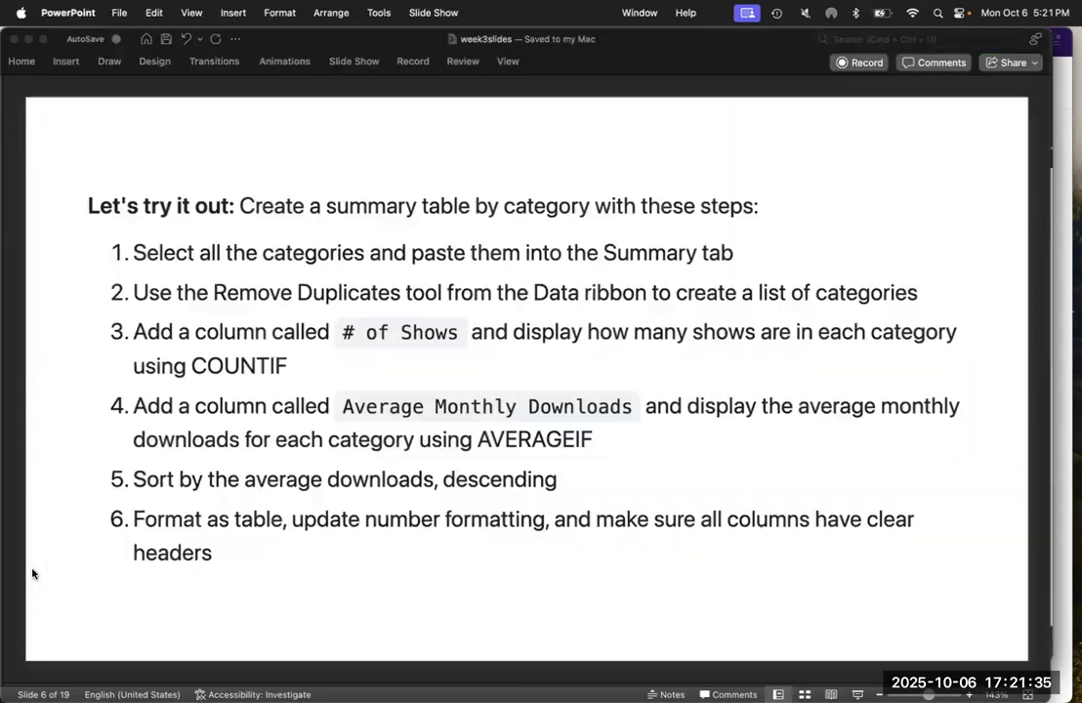
{"action": "left_click", "coordinate": [32, 574]}
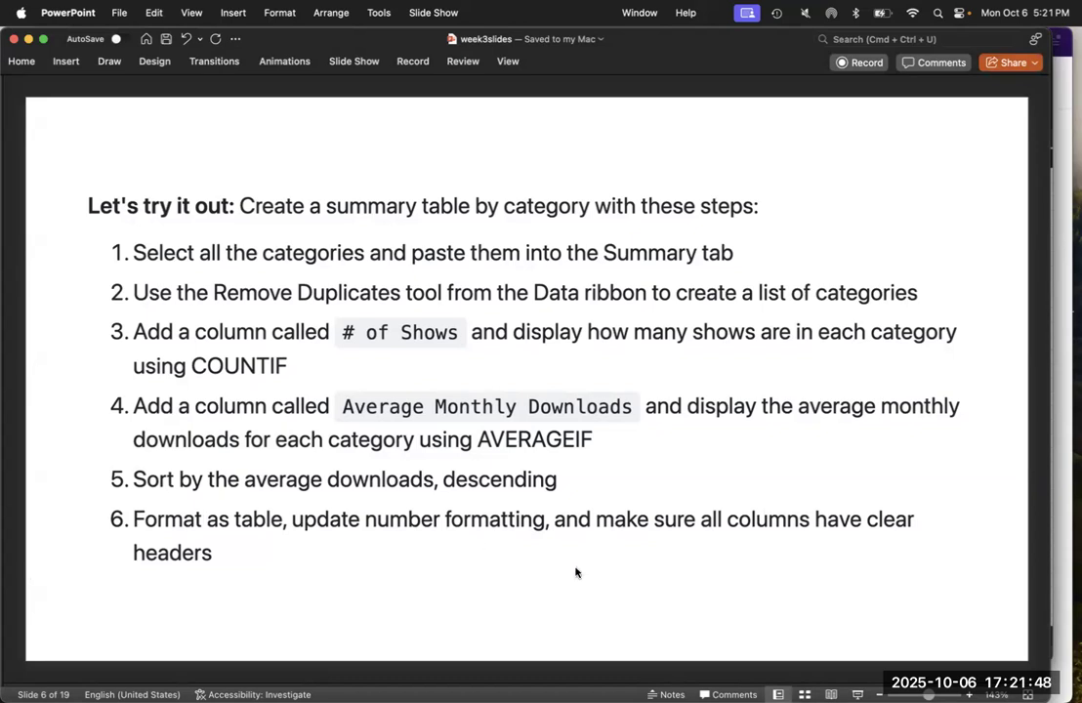
Step: Switch back to the Mock Podcast Network Data workbook in Excel and add a new sheet named demo
{"action": "key", "text": "ctrl+Up"}
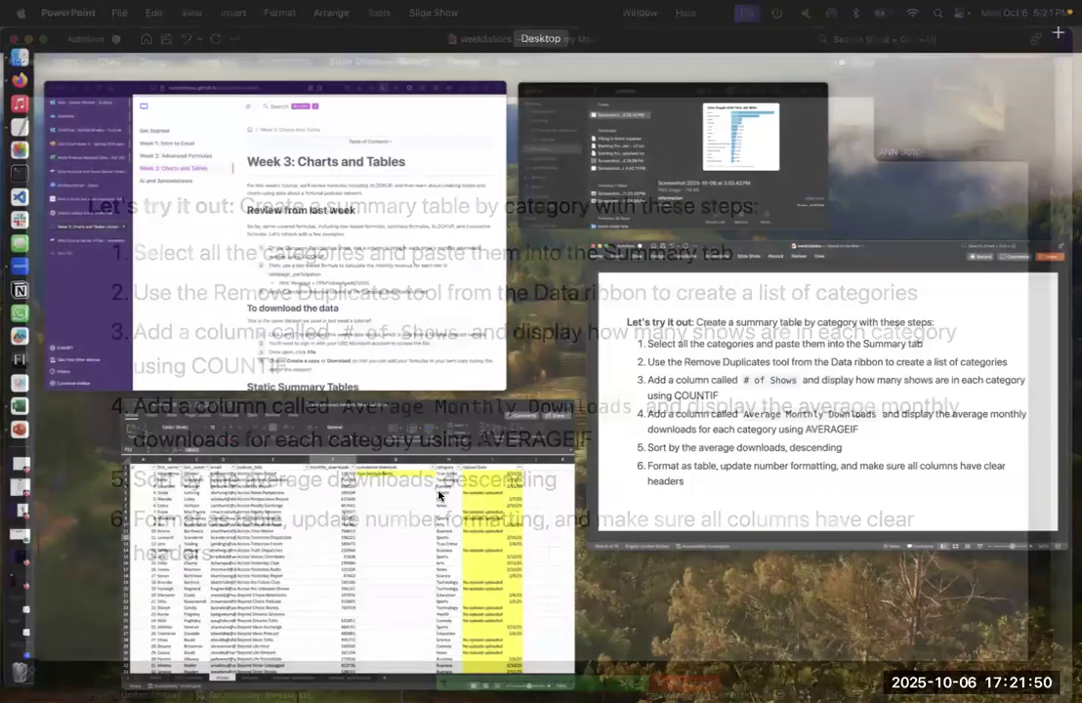
{"action": "left_click", "coordinate": [440, 563]}
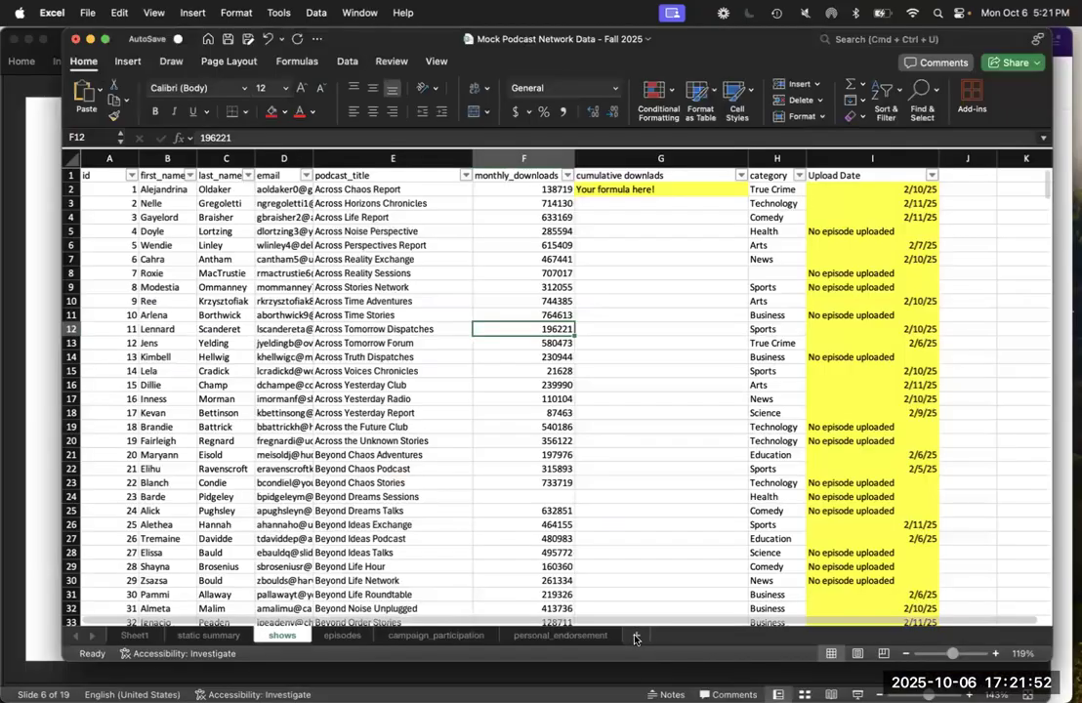
{"action": "left_click", "coordinate": [635, 637]}
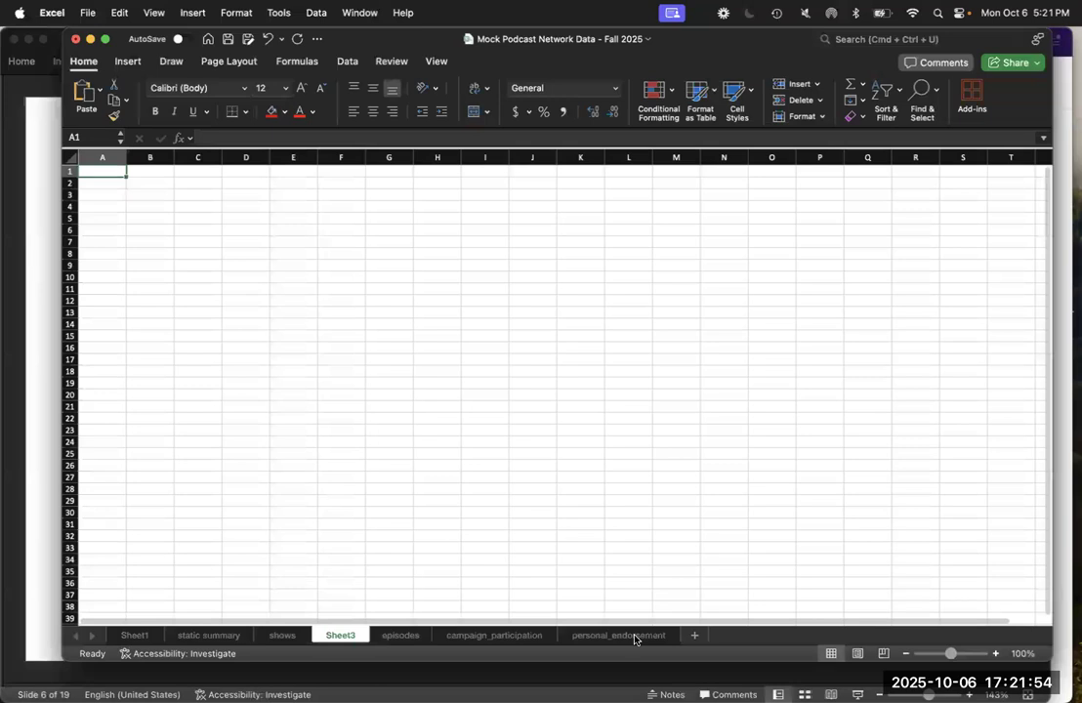
{"action": "double_click", "coordinate": [340, 636]}
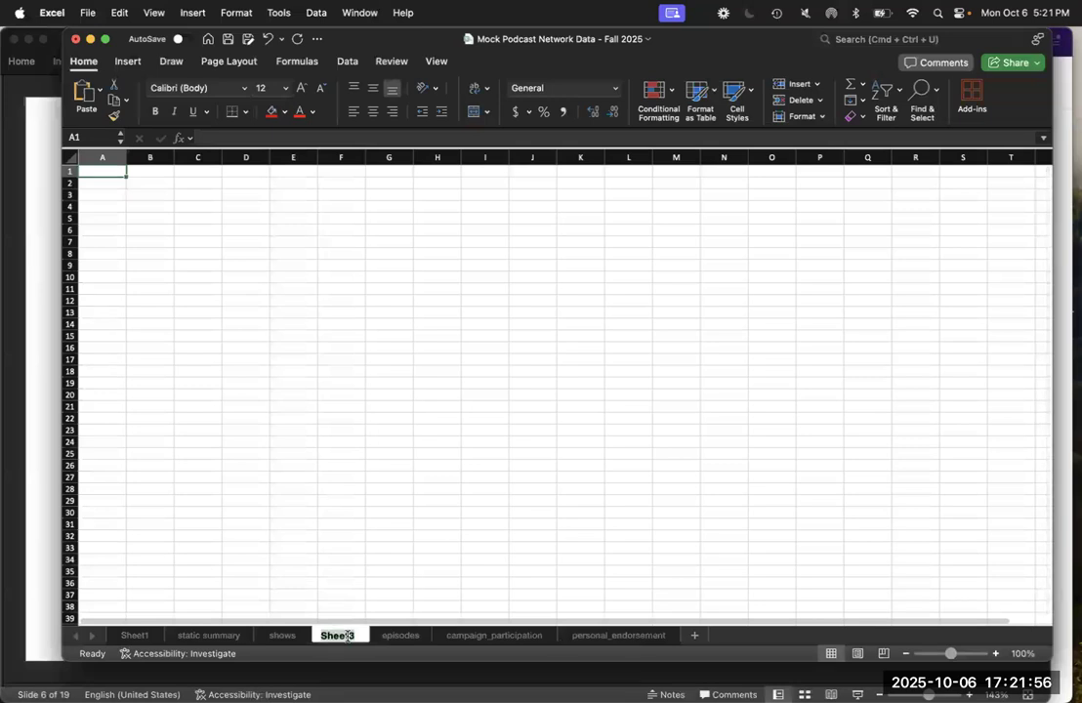
{"action": "type", "text": "demo"}
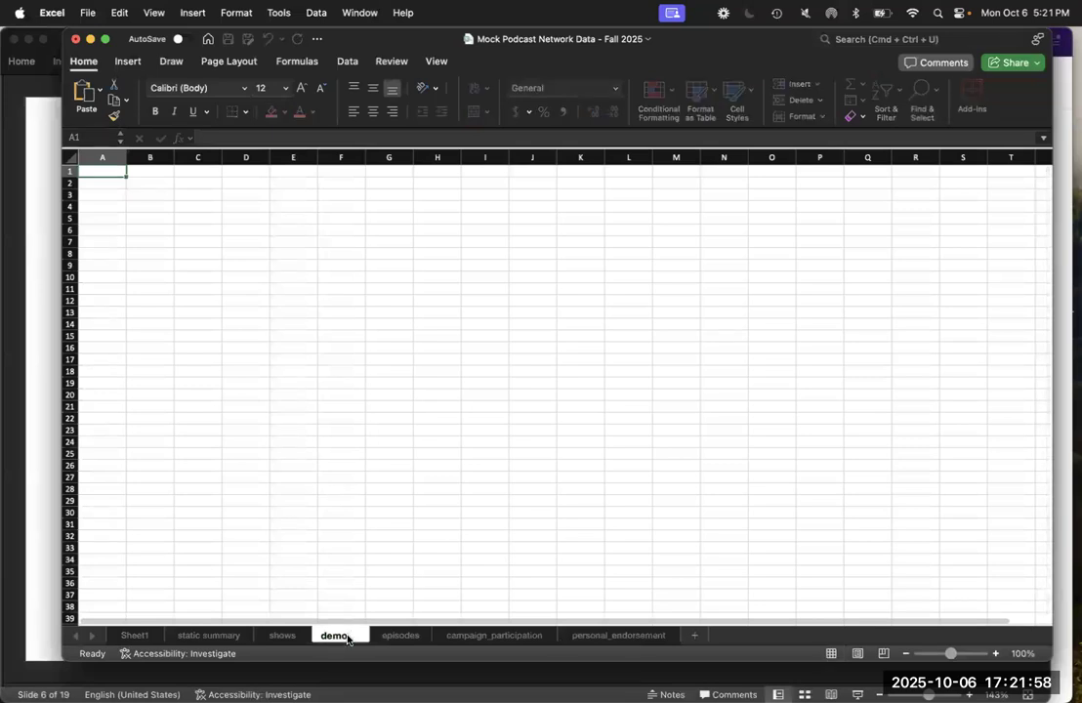
{"action": "key", "text": "Return"}
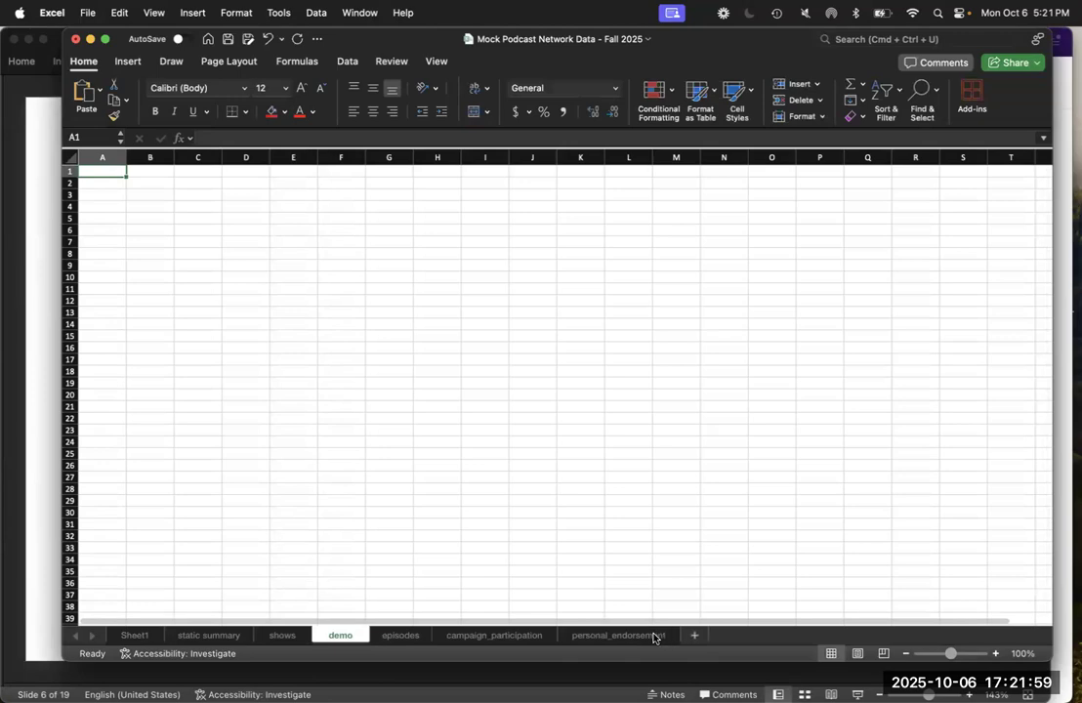
Step: Copy the whole category column from the shows sheet and paste it into column A of the demo sheet
{"action": "left_click", "coordinate": [491, 636]}
{"action": "left_click", "coordinate": [282, 636]}
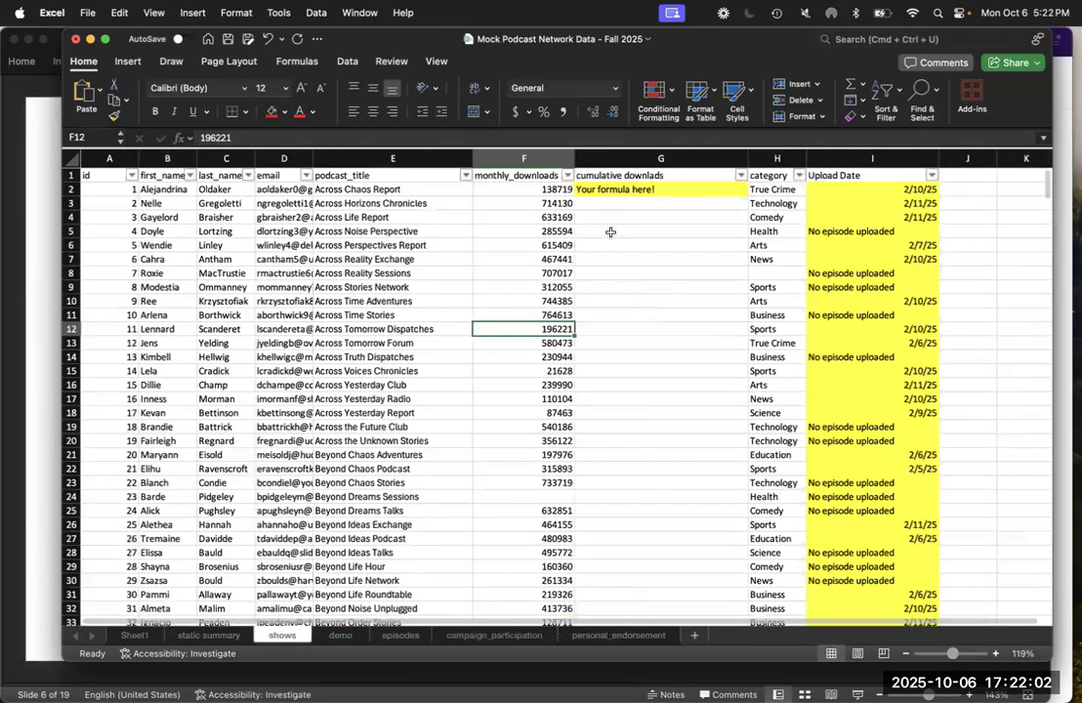
{"action": "left_click", "coordinate": [772, 162]}
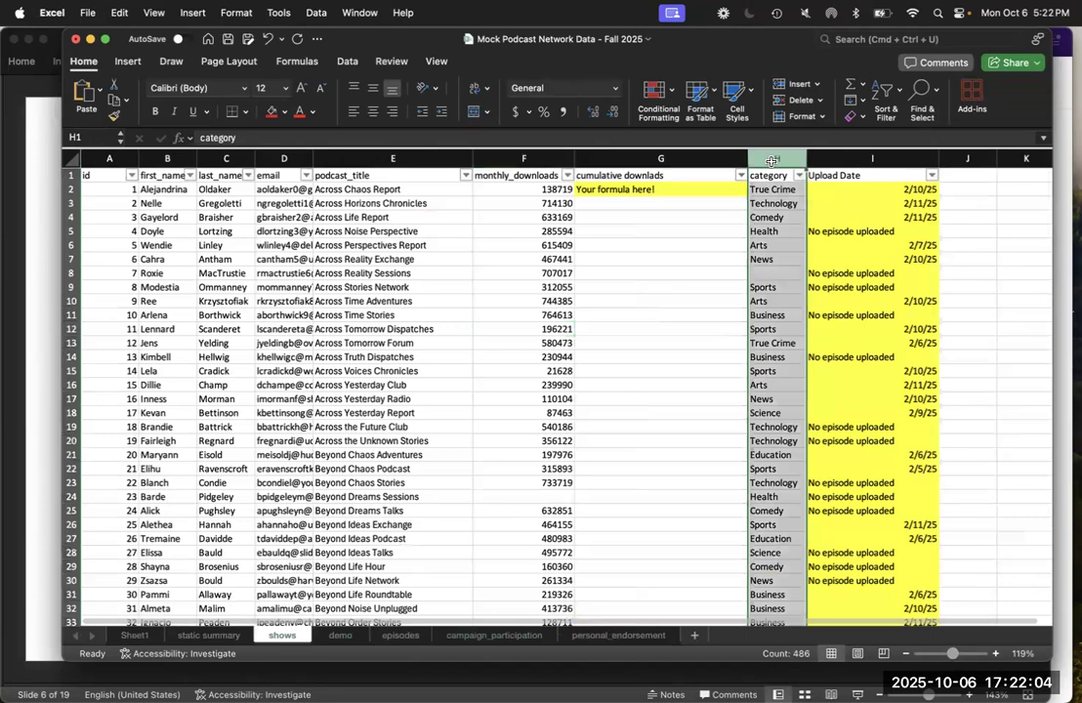
{"action": "key", "text": "super+c"}
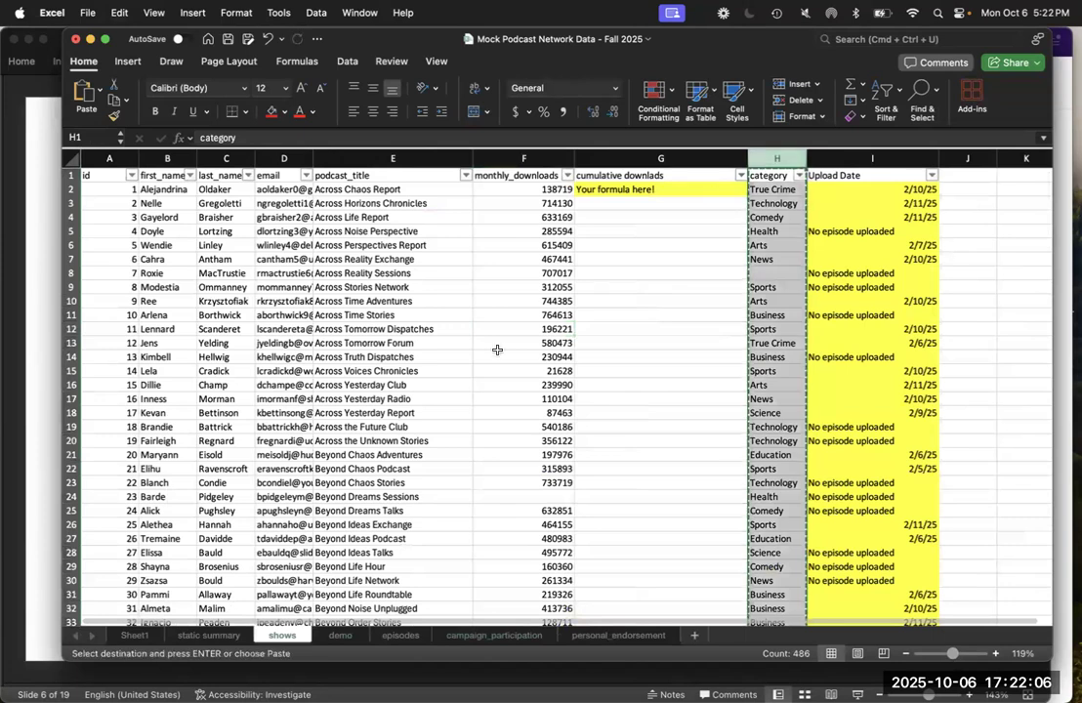
{"action": "left_click", "coordinate": [340, 636]}
{"action": "key", "text": "super+v"}
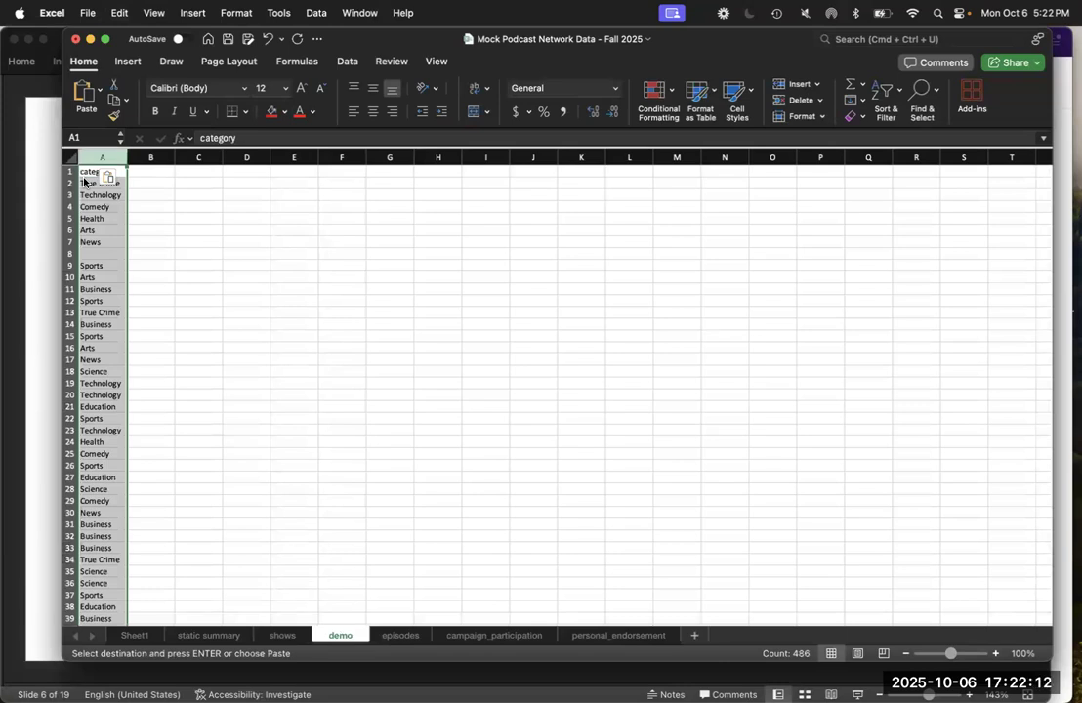
Step: Remove the duplicate values from column A of the demo sheet, treating the first row as a header
{"action": "left_click", "coordinate": [89, 217]}
{"action": "scroll", "coordinate": [89, 224], "scroll_direction": "down", "scroll_amount": 20}
{"action": "scroll", "coordinate": [89, 224], "scroll_direction": "up", "scroll_amount": 20}
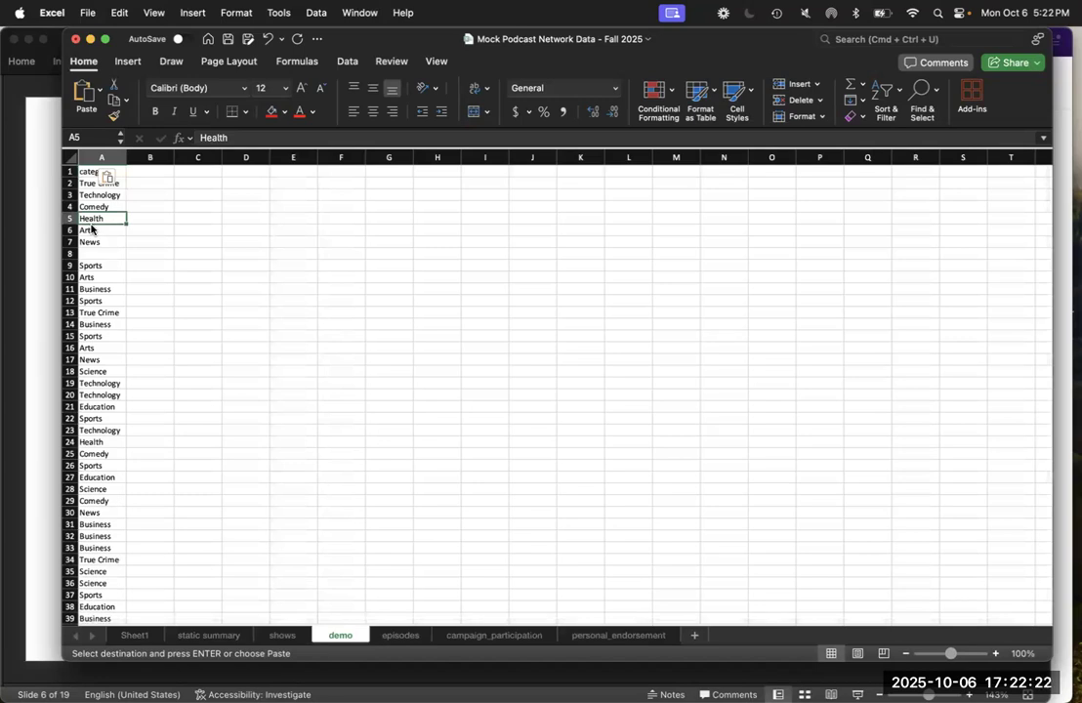
{"action": "left_click", "coordinate": [88, 159]}
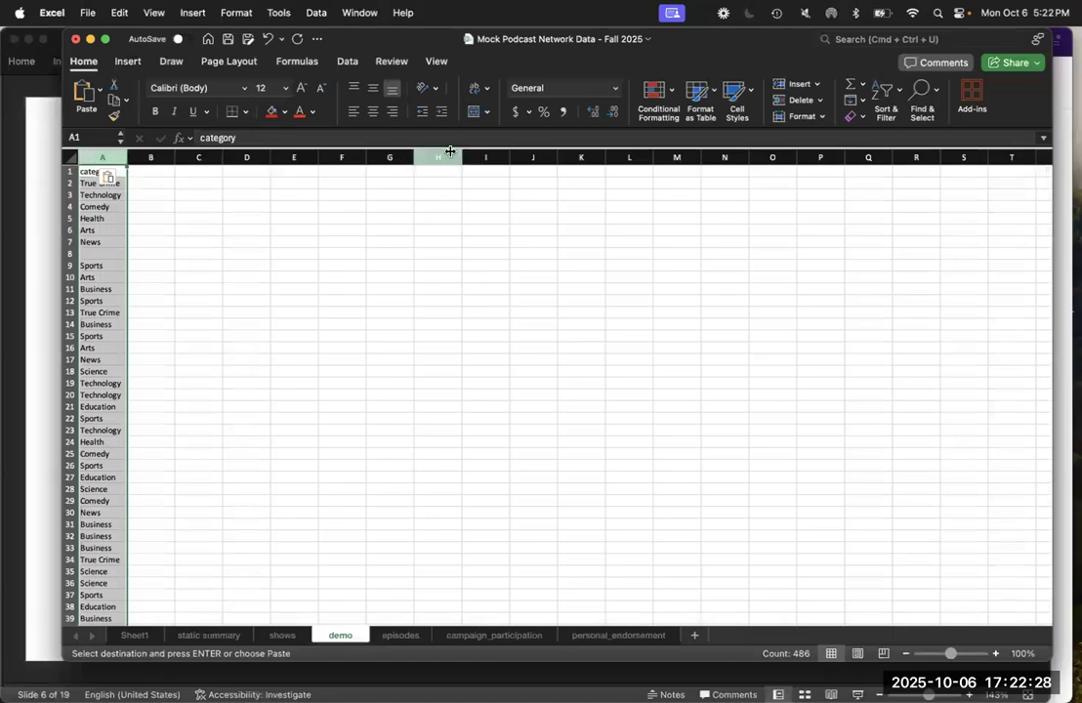
{"action": "left_click", "coordinate": [345, 64]}
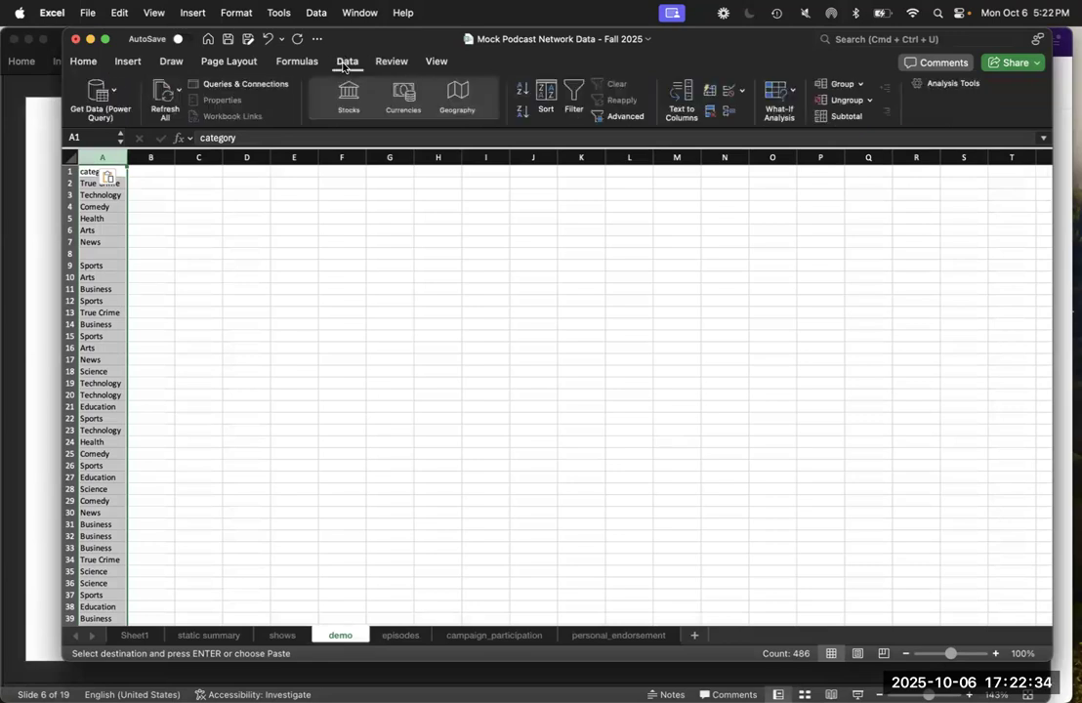
{"action": "left_click", "coordinate": [710, 110]}
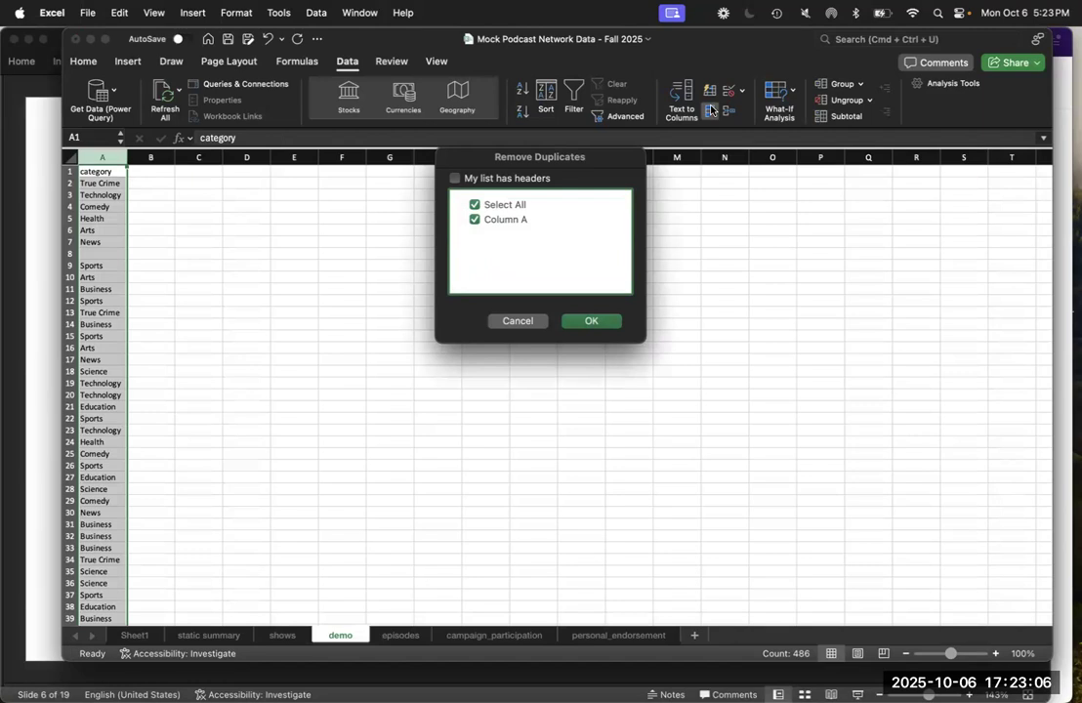
{"action": "left_click", "coordinate": [454, 179]}
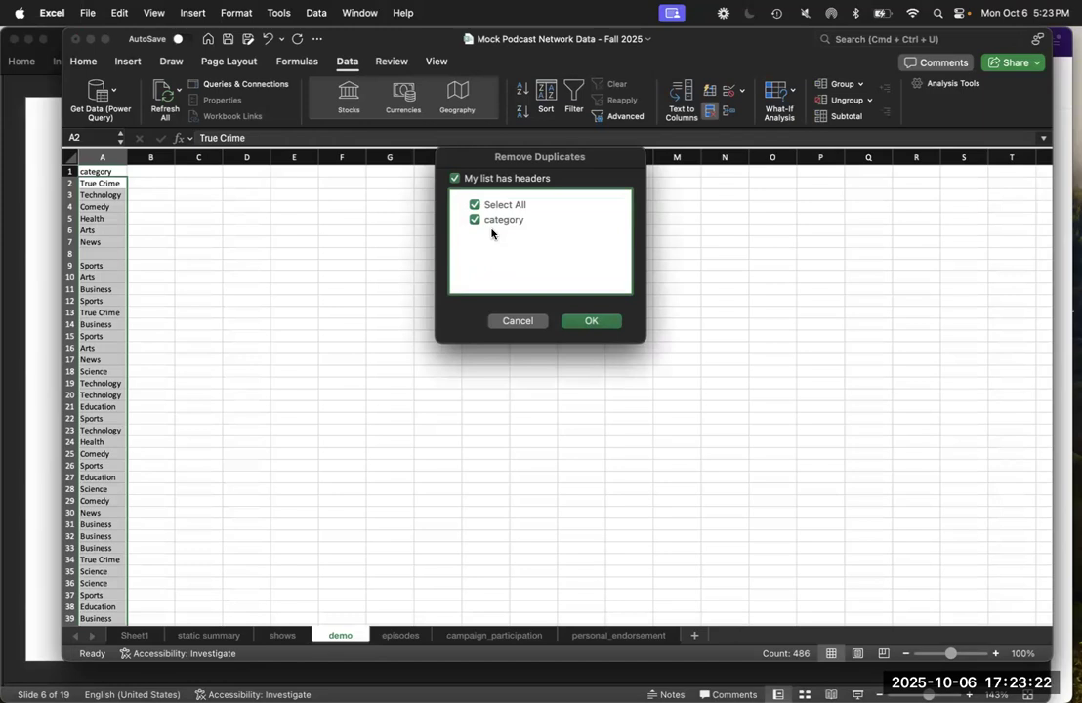
{"action": "left_click", "coordinate": [589, 321]}
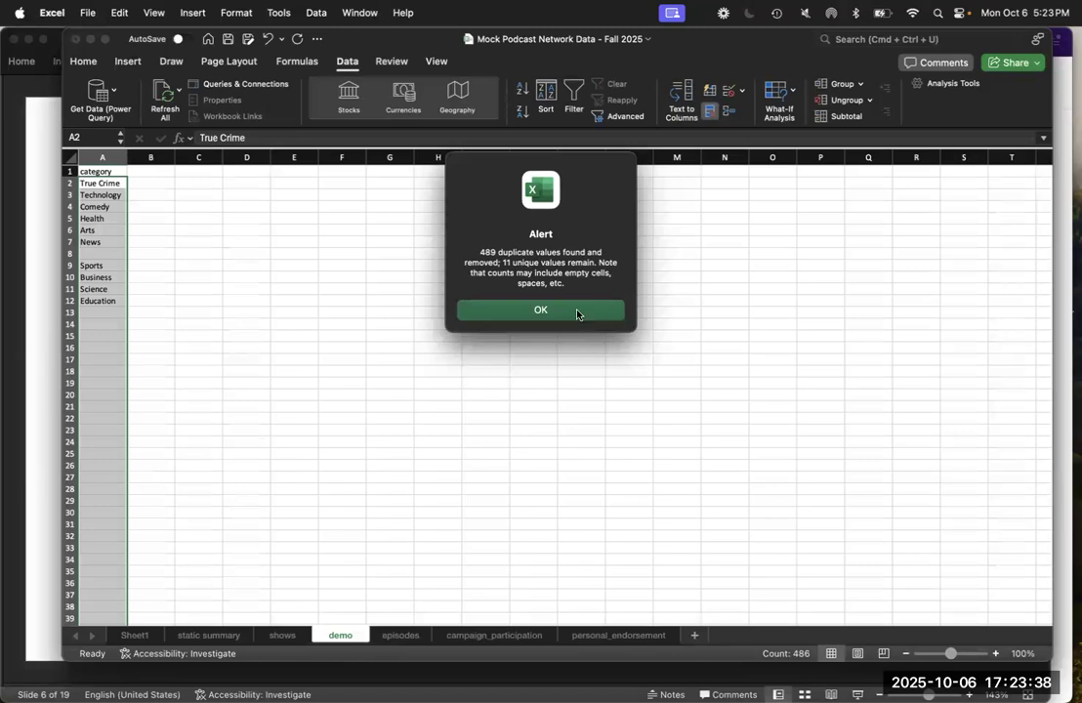
{"action": "left_click", "coordinate": [576, 310]}
{"action": "left_click", "coordinate": [259, 300]}
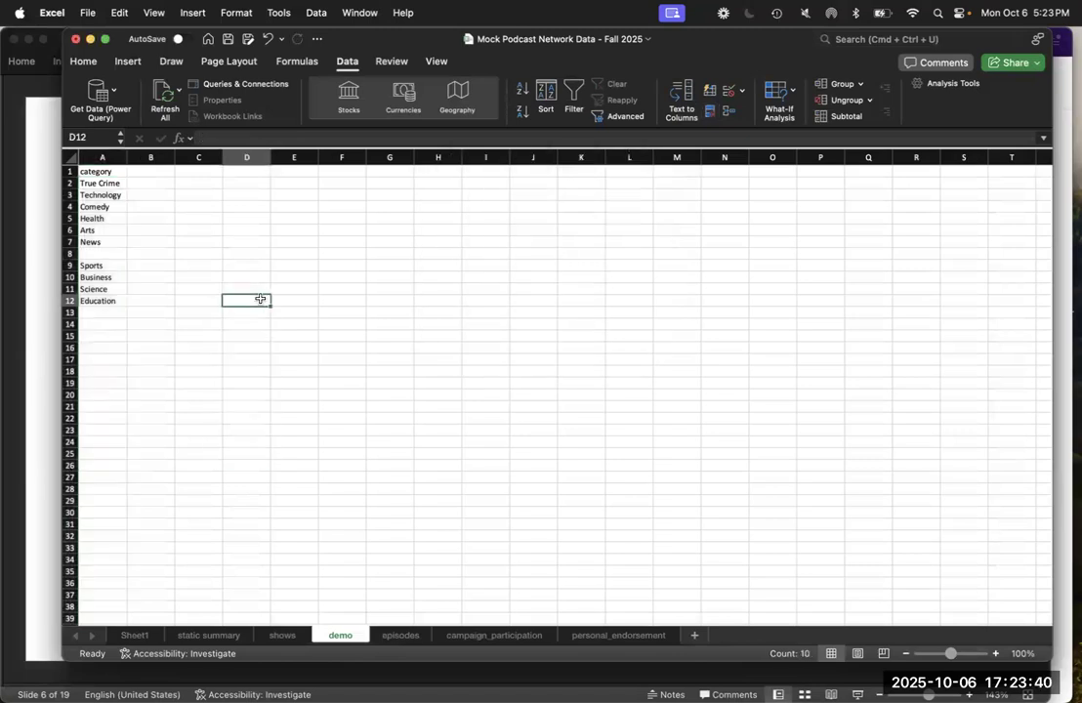
Step: Close the blank gap in the category list by moving Sports through Education up to A8:A11 and clearing the leftover entry in A12
{"action": "left_click", "coordinate": [100, 243]}
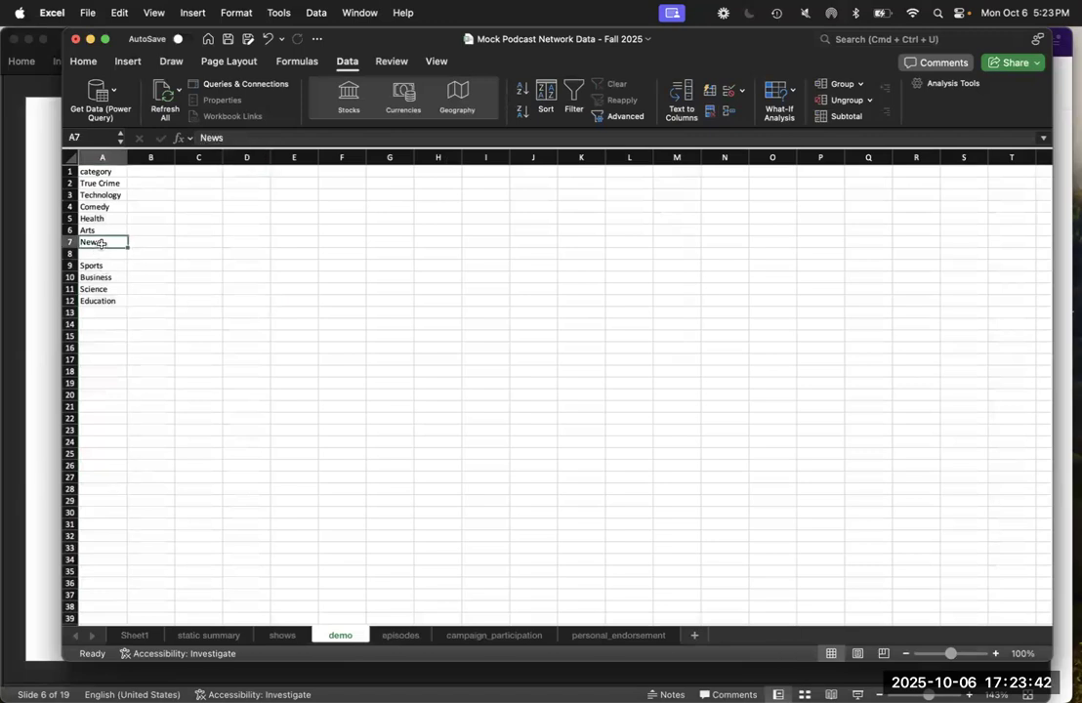
{"action": "left_click", "coordinate": [98, 253]}
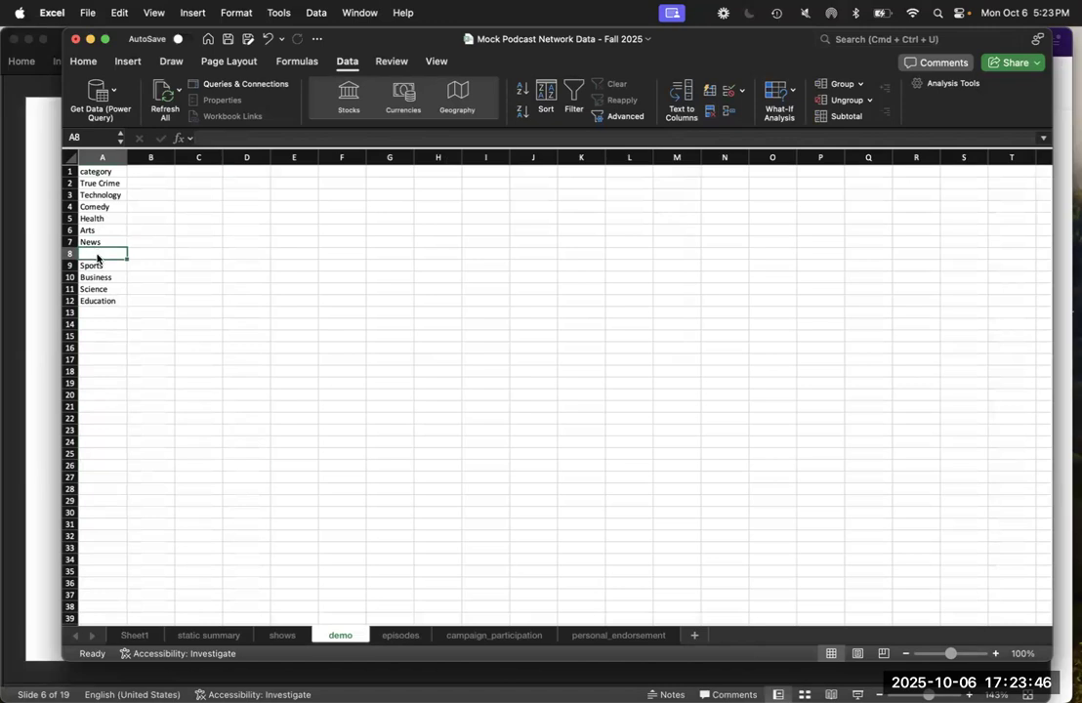
{"action": "left_click", "coordinate": [98, 265]}
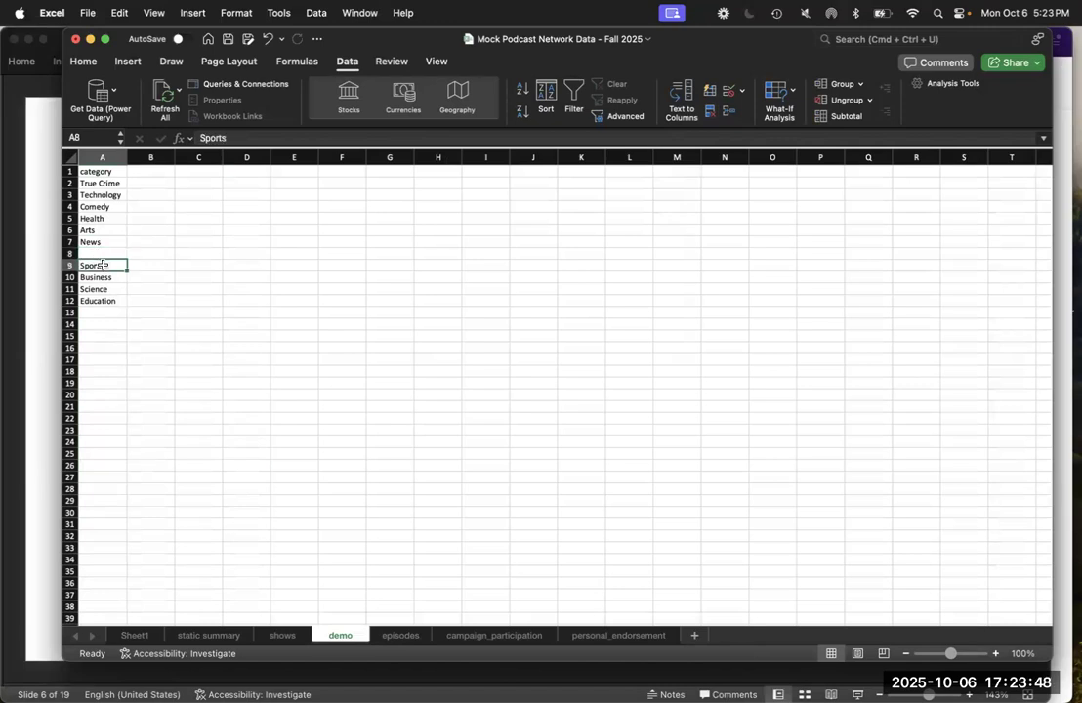
{"action": "left_click_drag", "start_coordinate": [97, 253], "coordinate": [109, 302]}
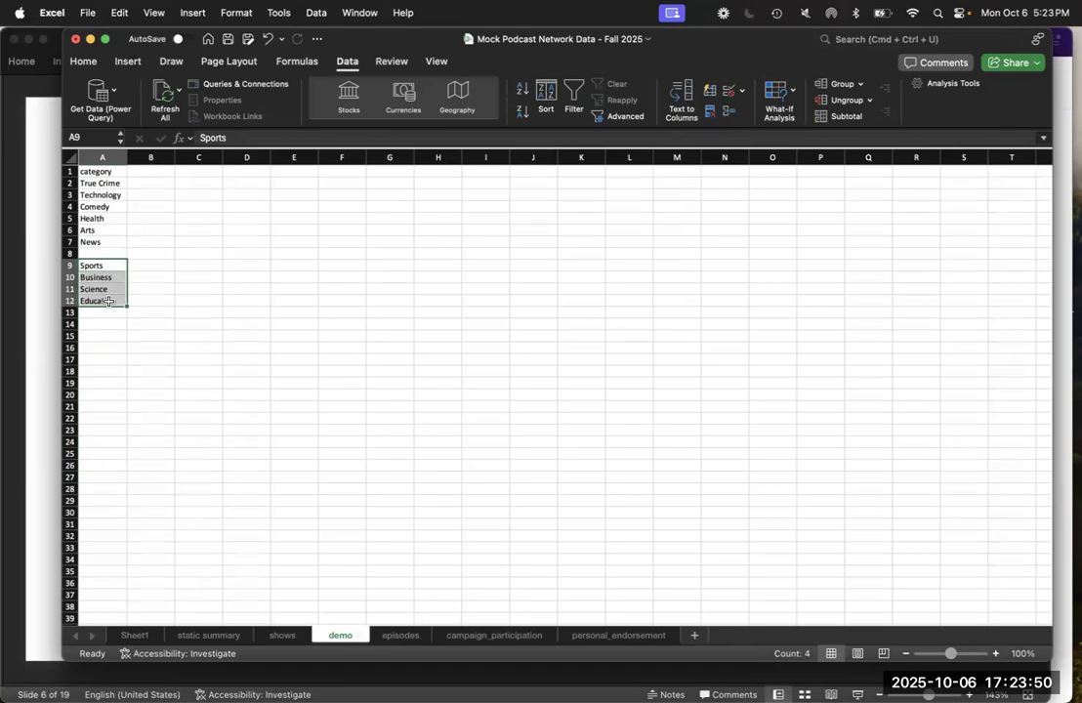
{"action": "key", "text": "super+c"}
{"action": "key", "text": "Return"}
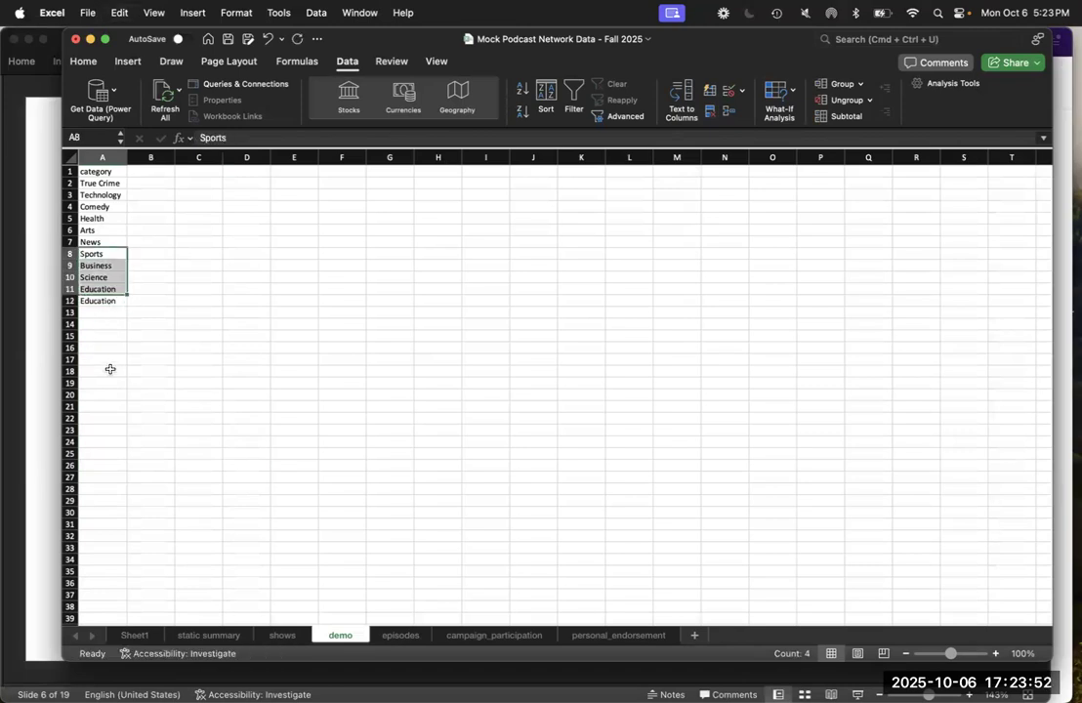
{"action": "left_click", "coordinate": [111, 300]}
{"action": "key", "text": "Delete"}
{"action": "left_click", "coordinate": [126, 323]}
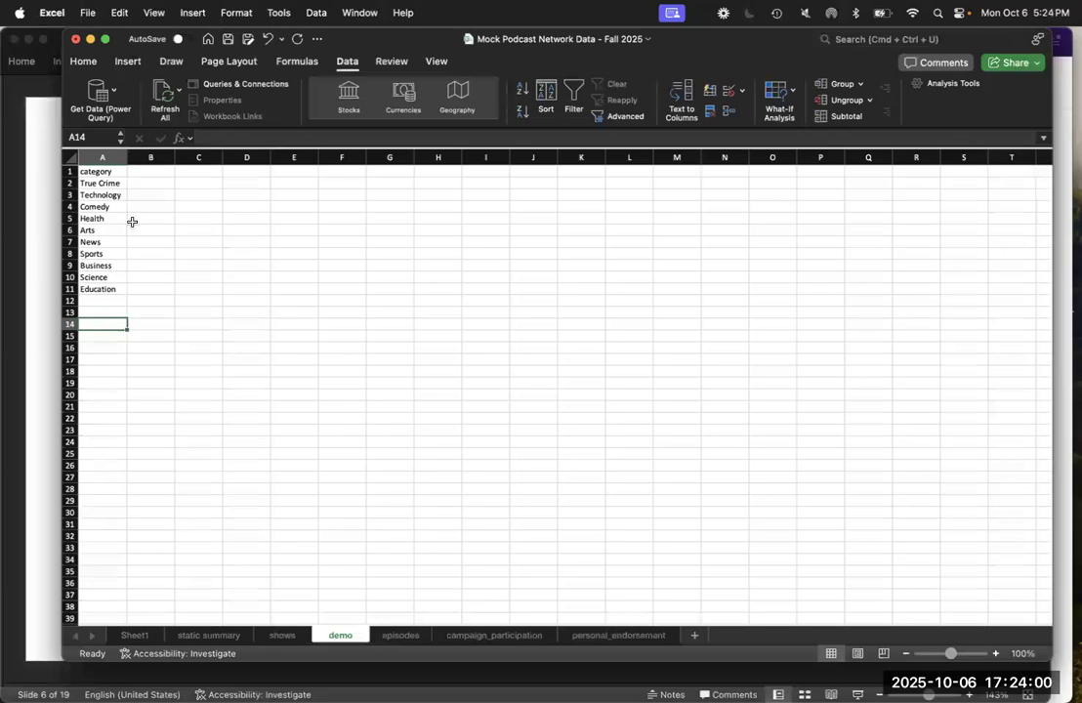
{"action": "left_click_drag", "start_coordinate": [92, 172], "coordinate": [103, 289]}
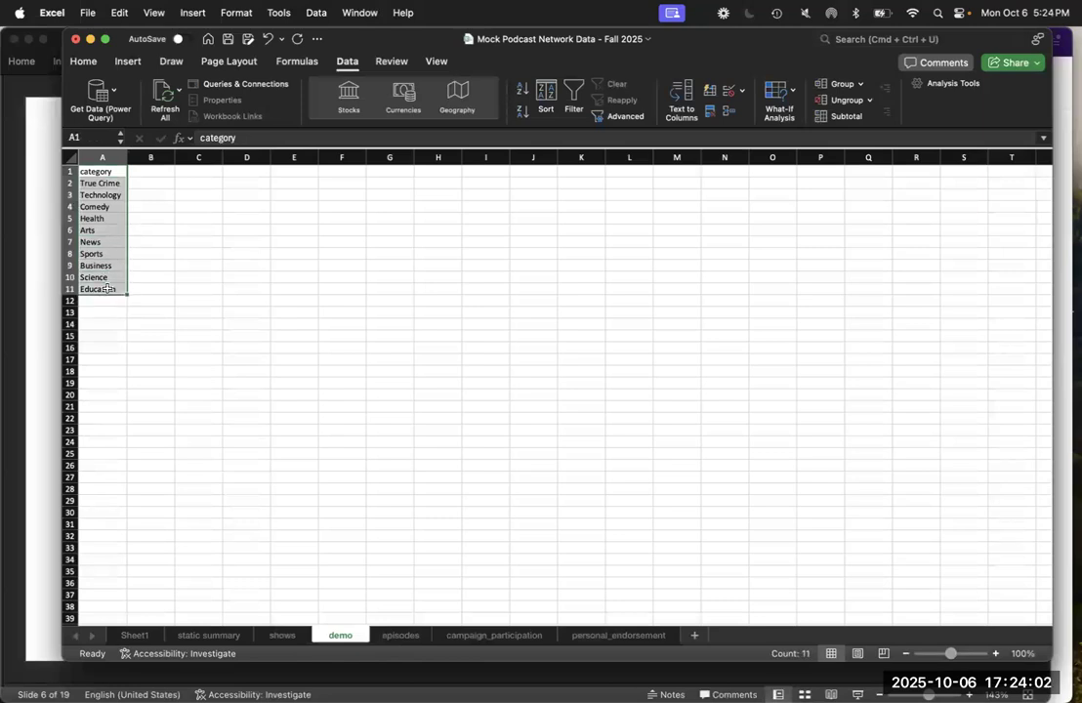
{"action": "left_click", "coordinate": [248, 370]}
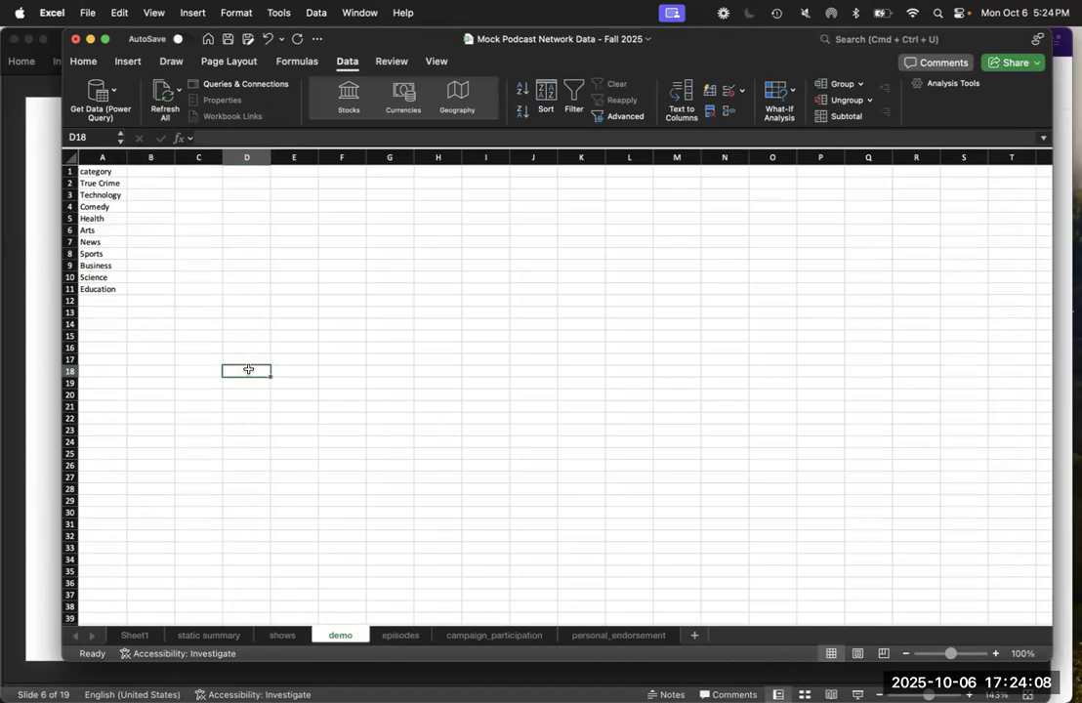
Step: Add the headers # of Shows in B1 and Average Monthly Downloads in C1, and fit column C to its header's width
{"action": "left_click", "coordinate": [148, 172]}
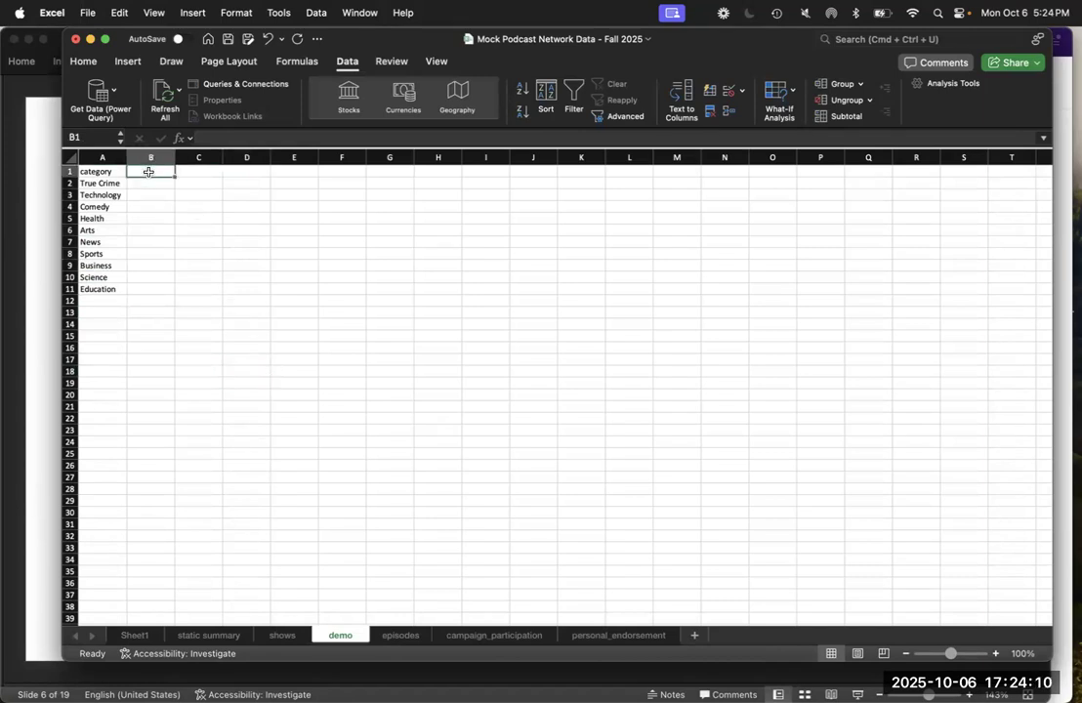
{"action": "left_click", "coordinate": [36, 242]}
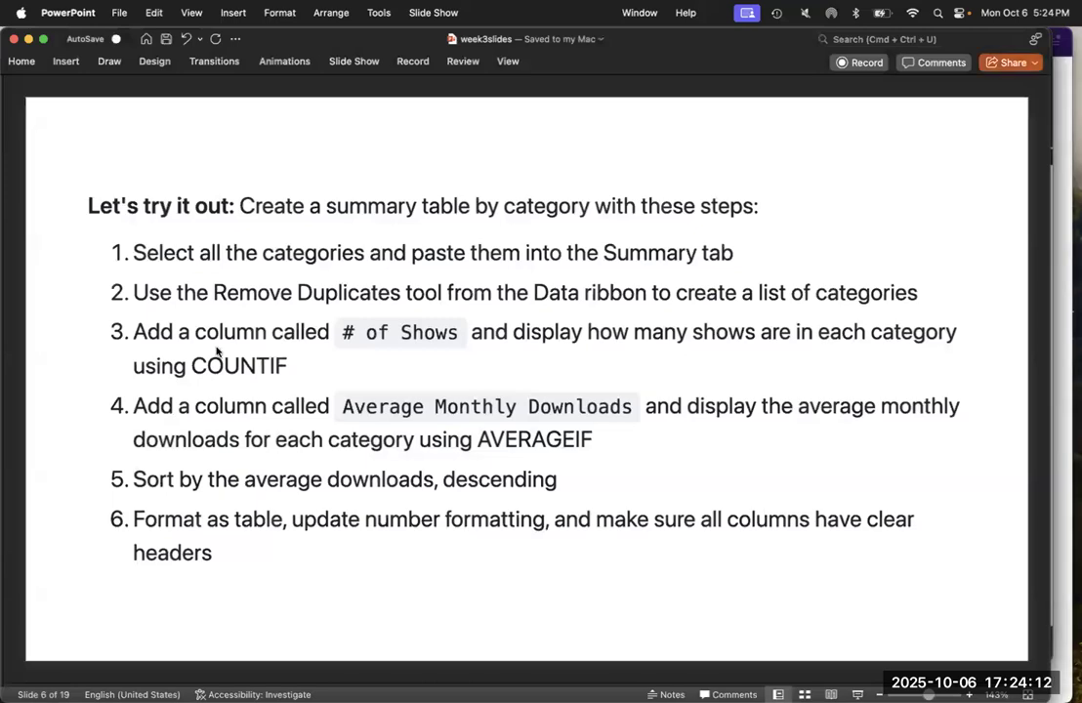
{"action": "key", "text": "ctrl+Up"}
{"action": "type", "text": "#"}
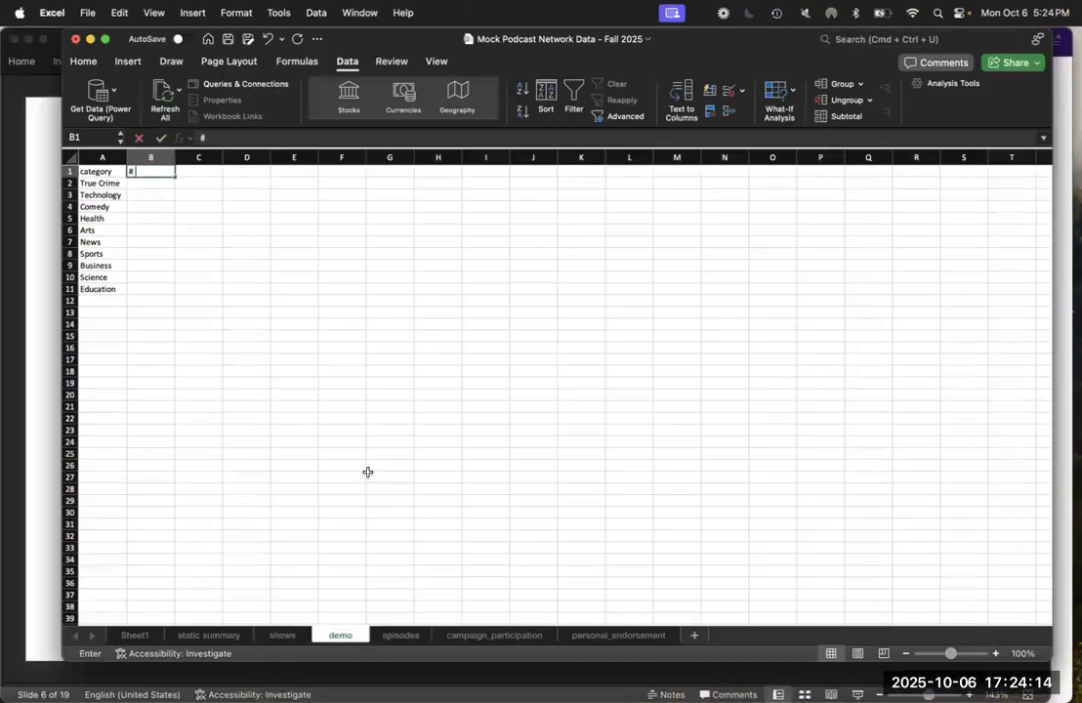
{"action": "type", "text": " of Shows"}
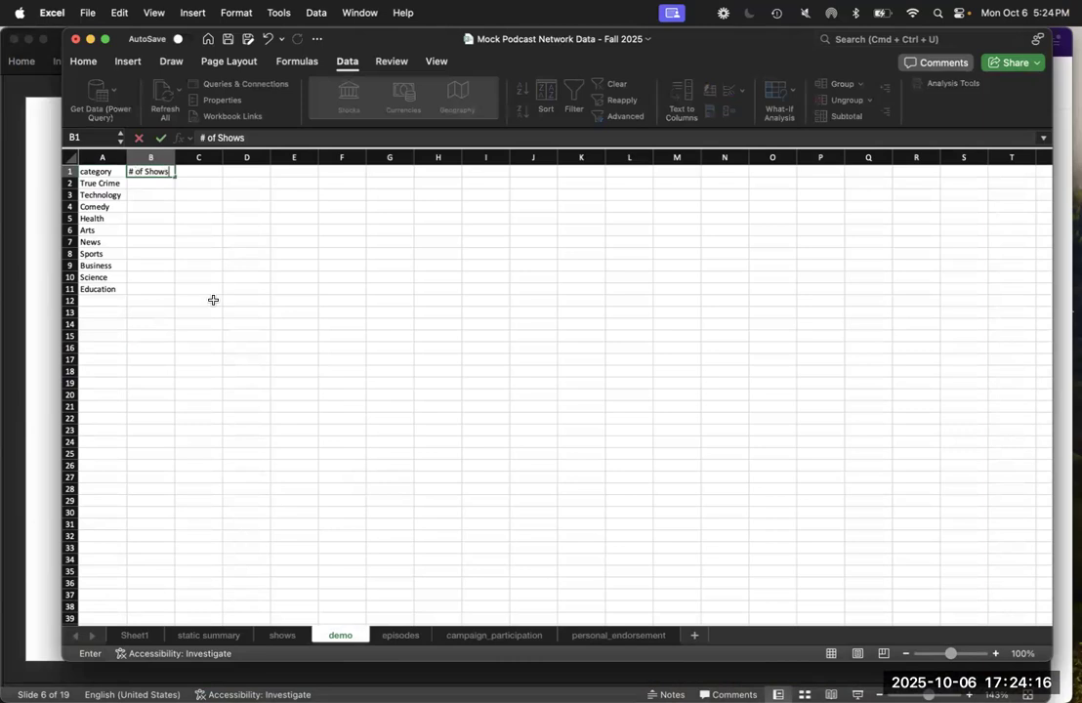
{"action": "key", "text": "Tab"}
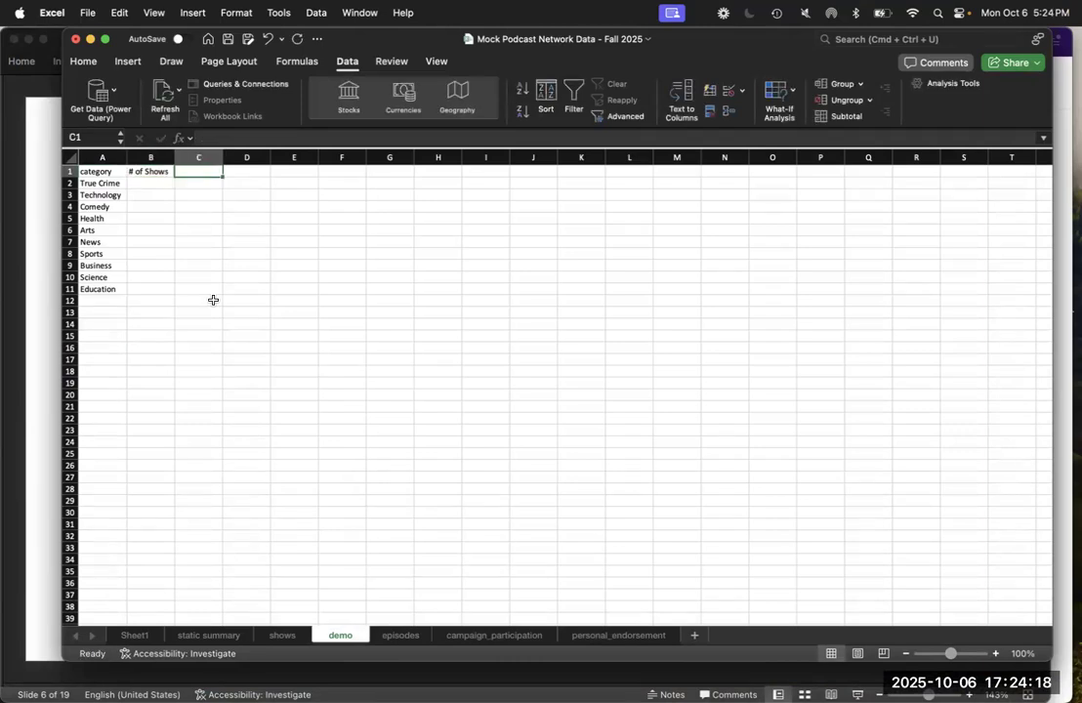
{"action": "type", "text": "Average Monthly Downloads"}
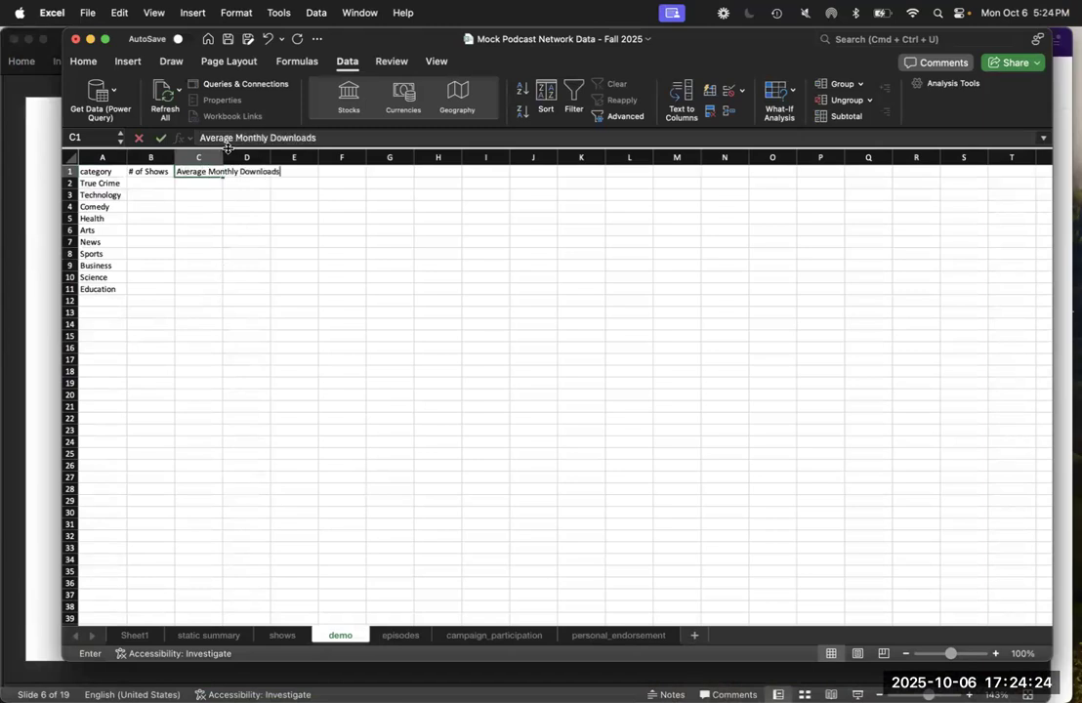
{"action": "key", "text": "Return"}
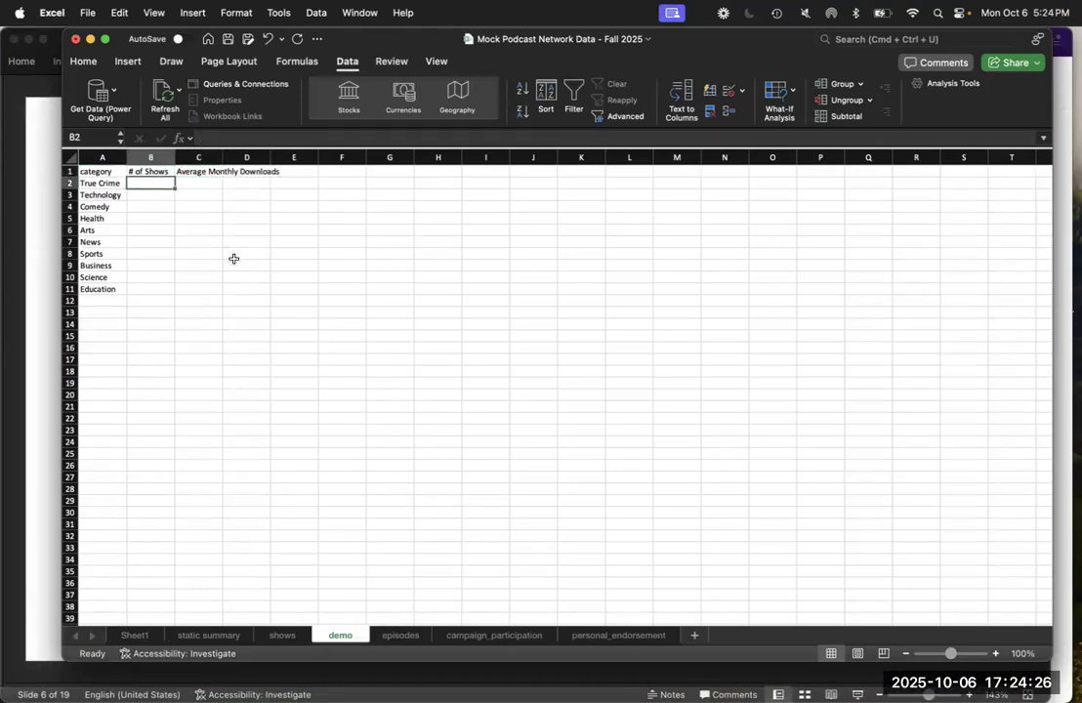
{"action": "double_click", "coordinate": [222, 154]}
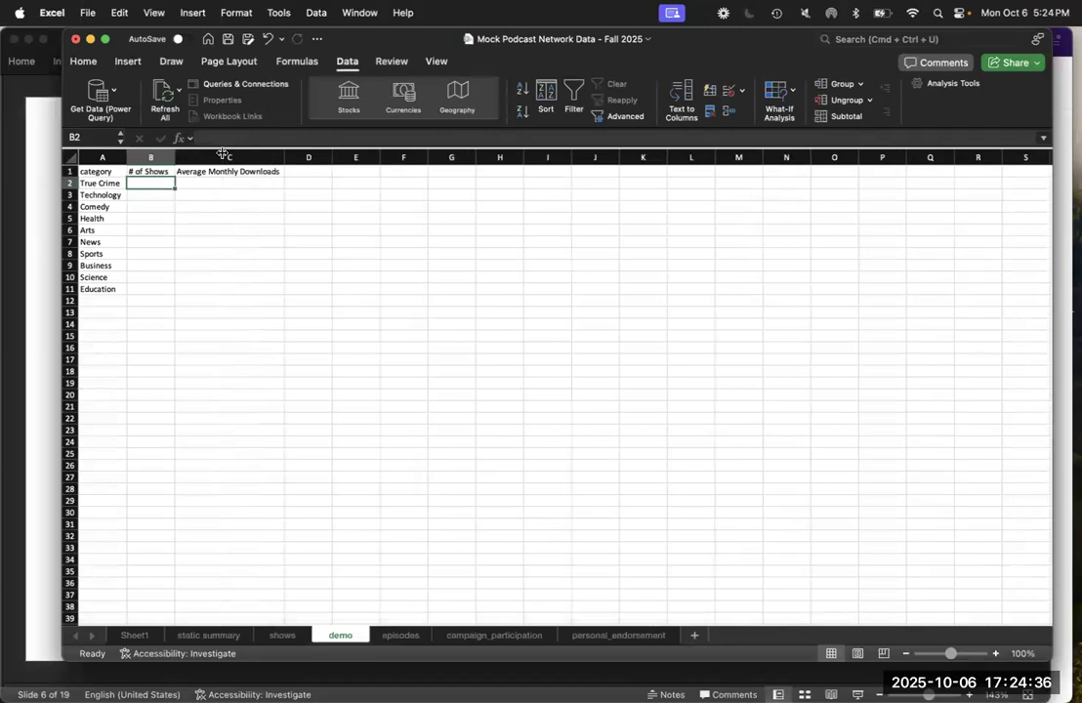
{"action": "left_click", "coordinate": [244, 201]}
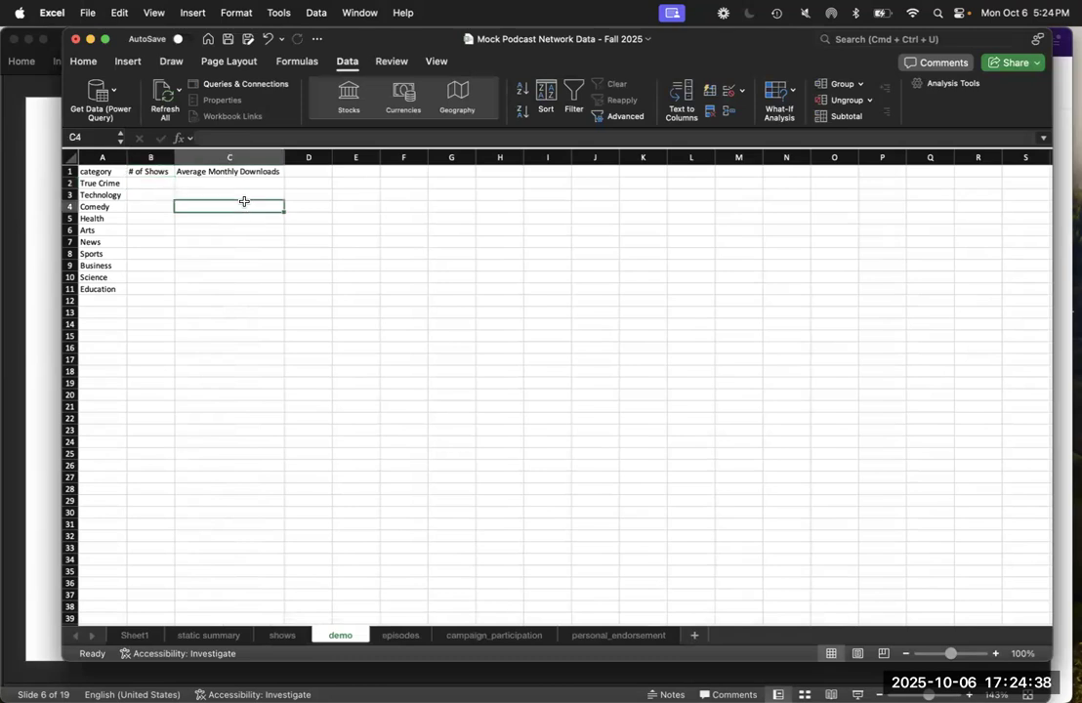
Step: Check the summary table instructions on the PowerPoint exercise slide, and return to cell B2 of the demo sheet in Excel
{"action": "left_click", "coordinate": [172, 185]}
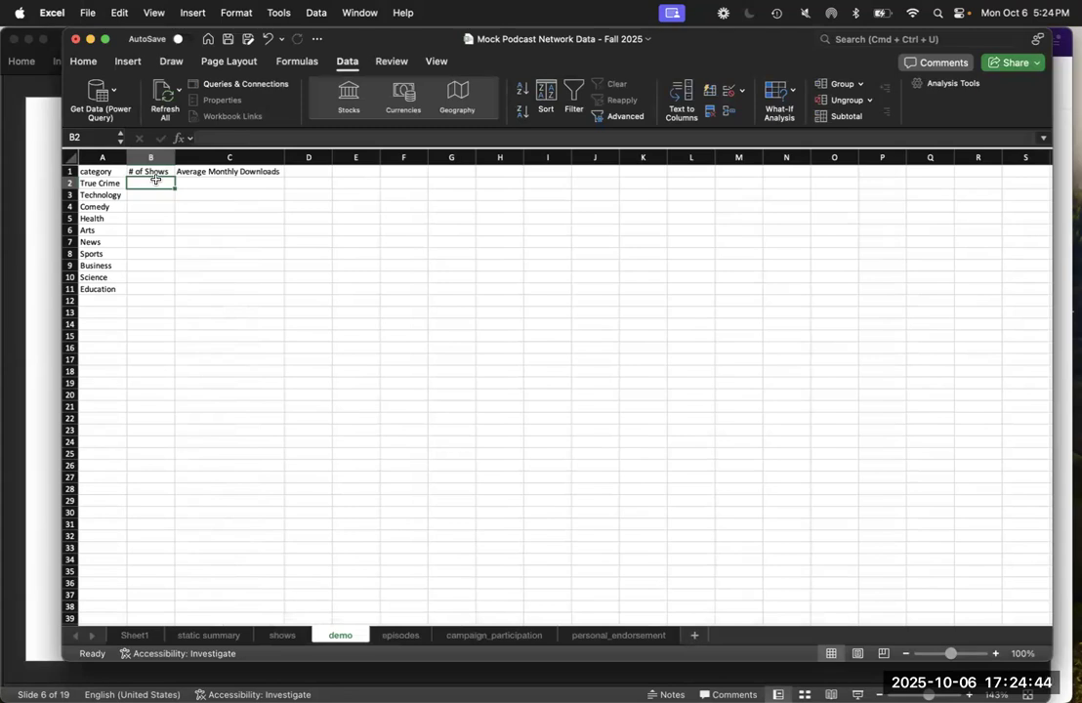
{"action": "left_click", "coordinate": [40, 363]}
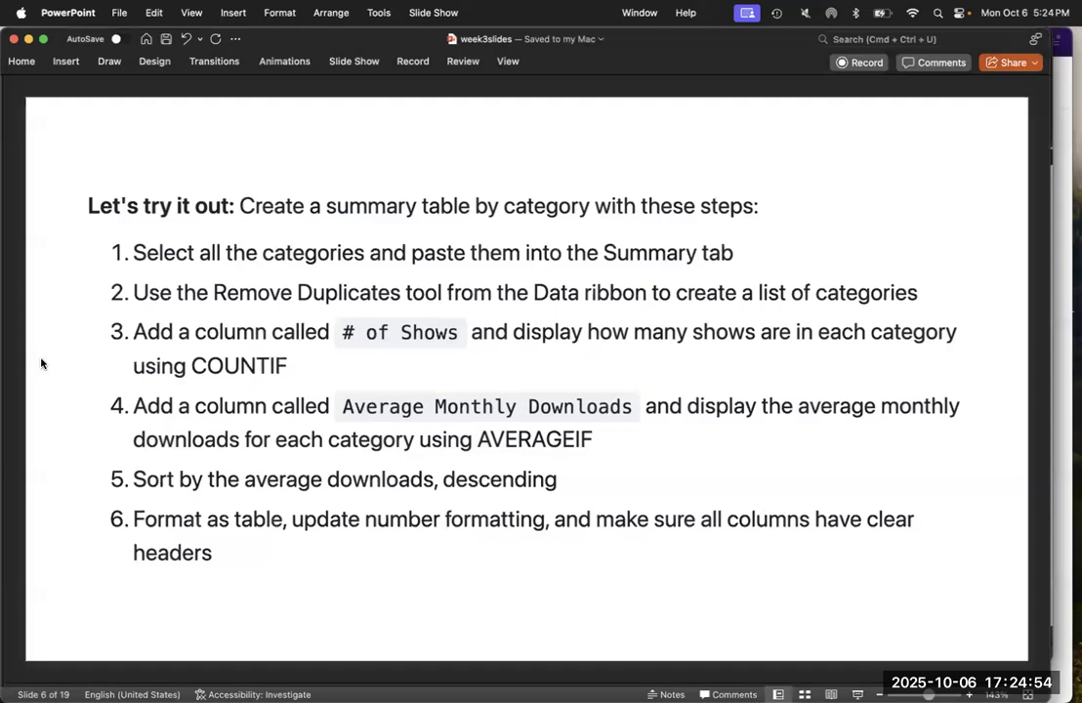
{"action": "key", "text": "ctrl+Up"}
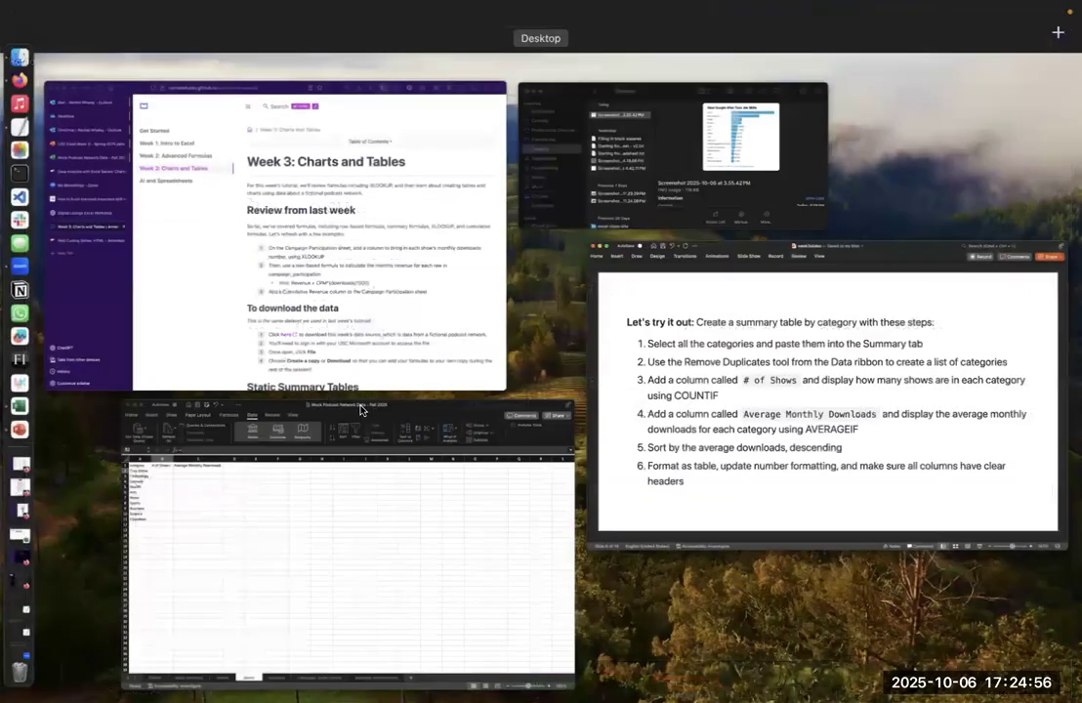
{"action": "left_click", "coordinate": [344, 471]}
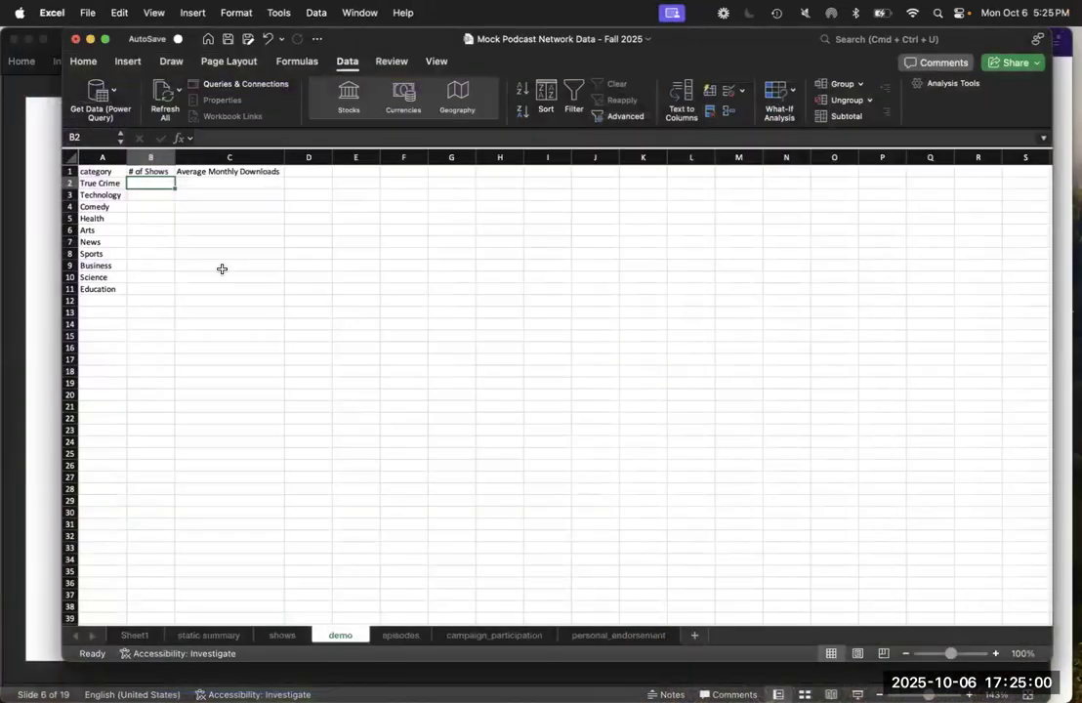
{"action": "type", "text": "="}
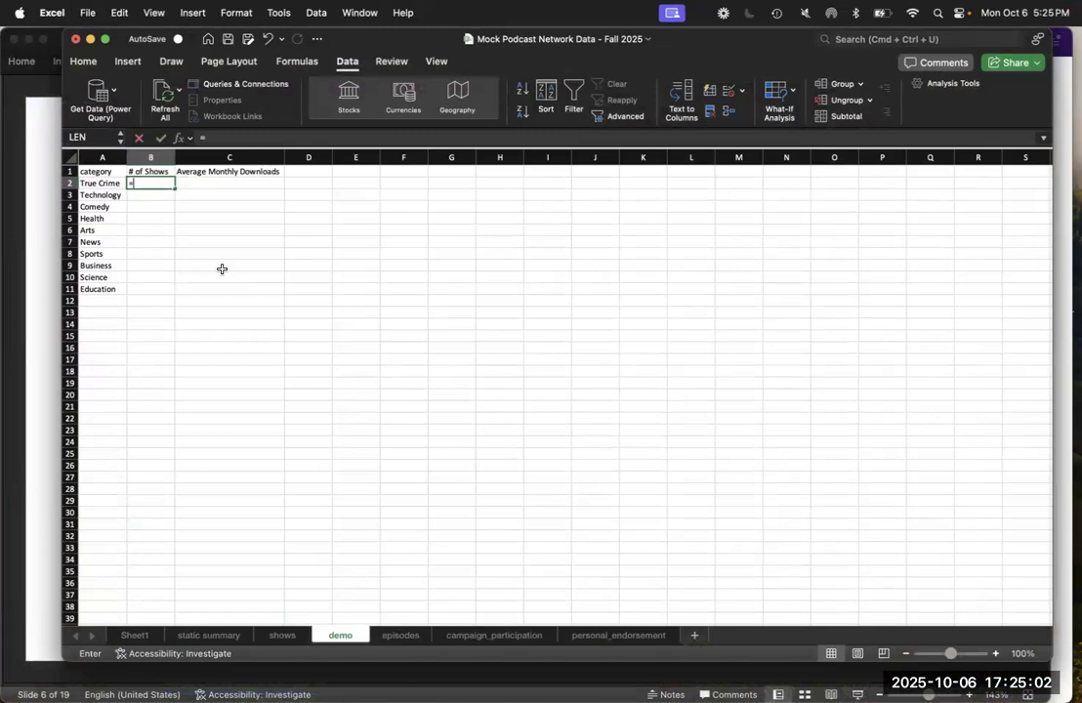
{"action": "type", "text": "counti"}
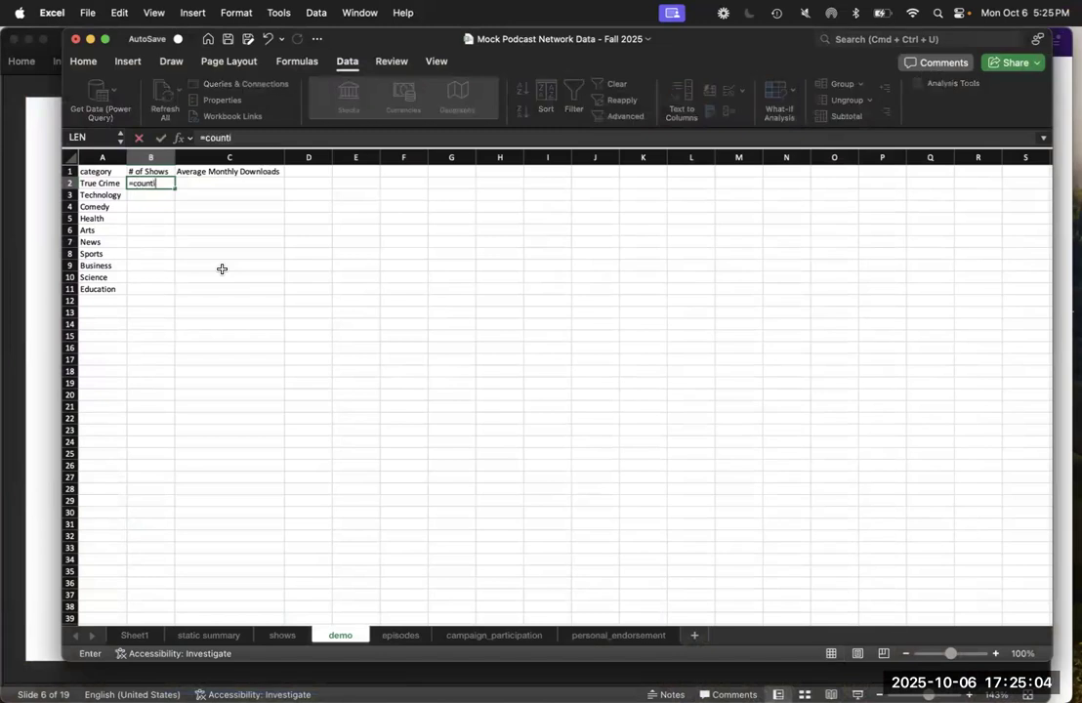
{"action": "type", "text": "f("}
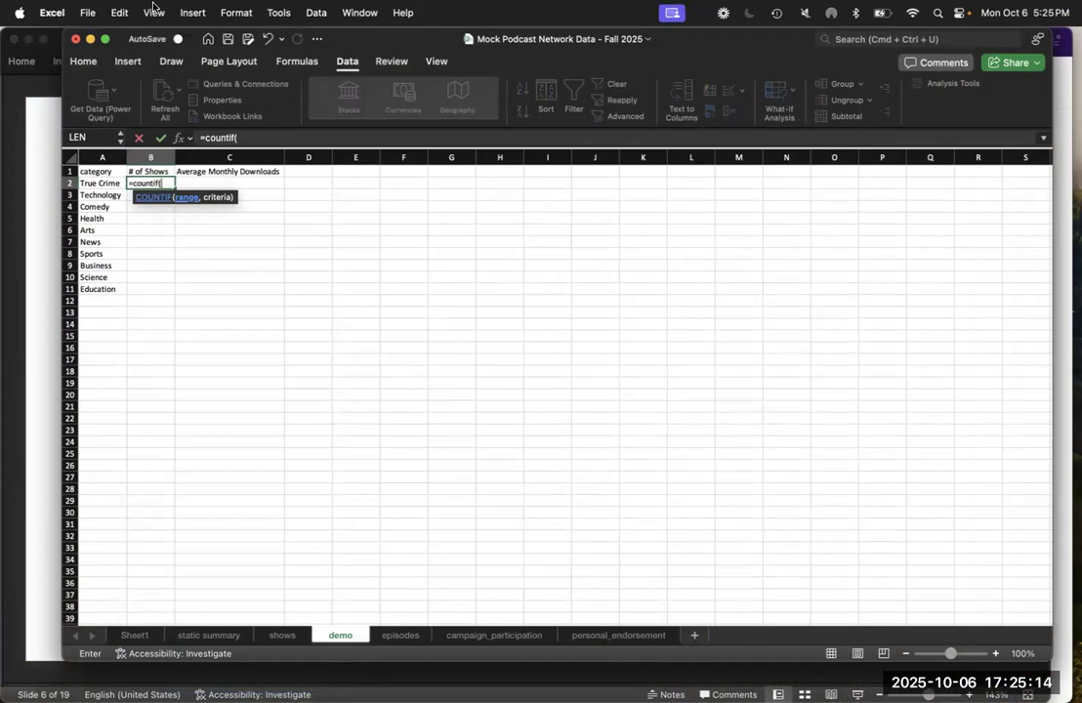
{"action": "left_click", "coordinate": [153, 10]}
{"action": "left_click", "coordinate": [202, 296]}
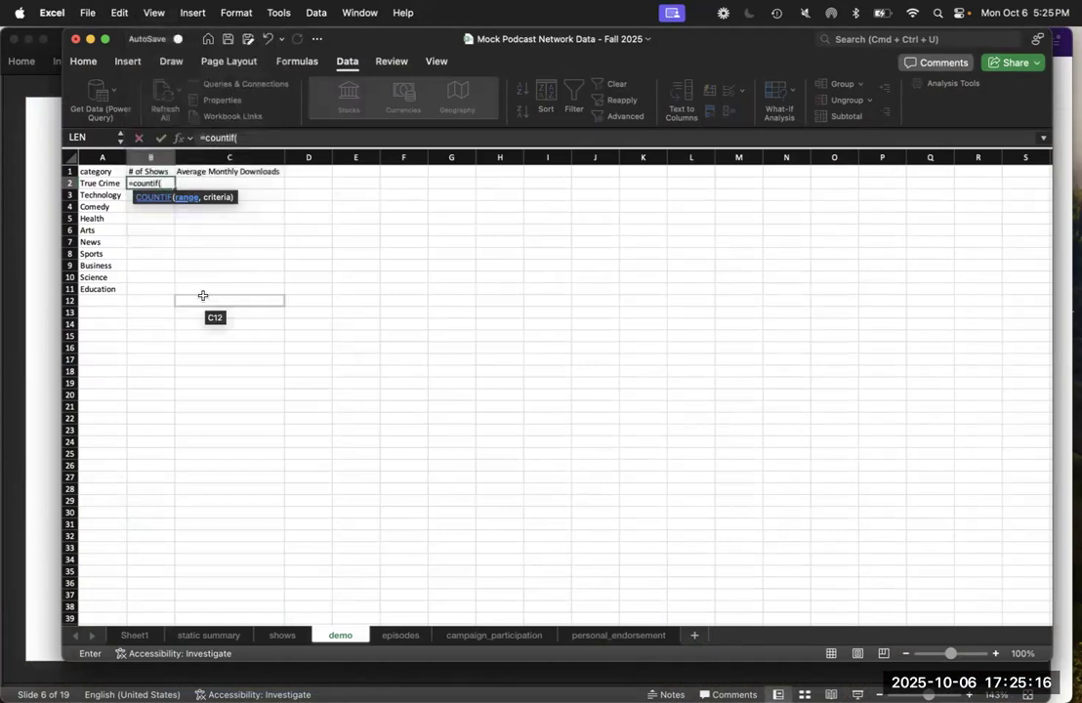
{"action": "key", "text": "Escape"}
Step: Open the Formula Builder for cell B2 and search it for the countif function
{"action": "left_click", "coordinate": [143, 10]}
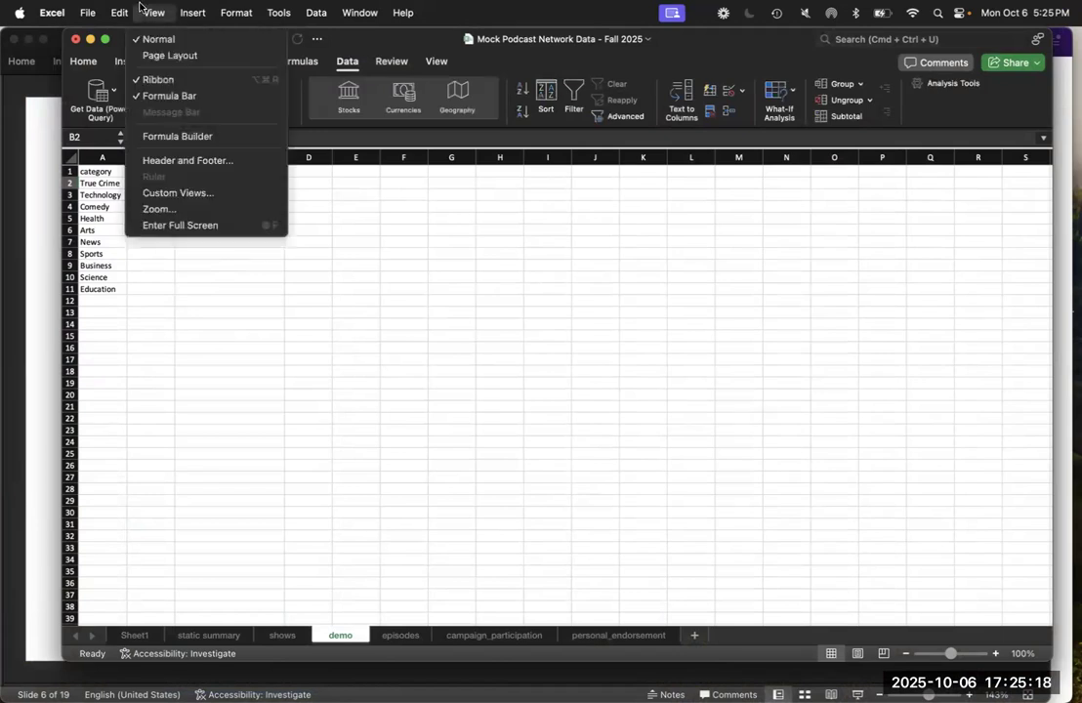
{"action": "left_click", "coordinate": [171, 136]}
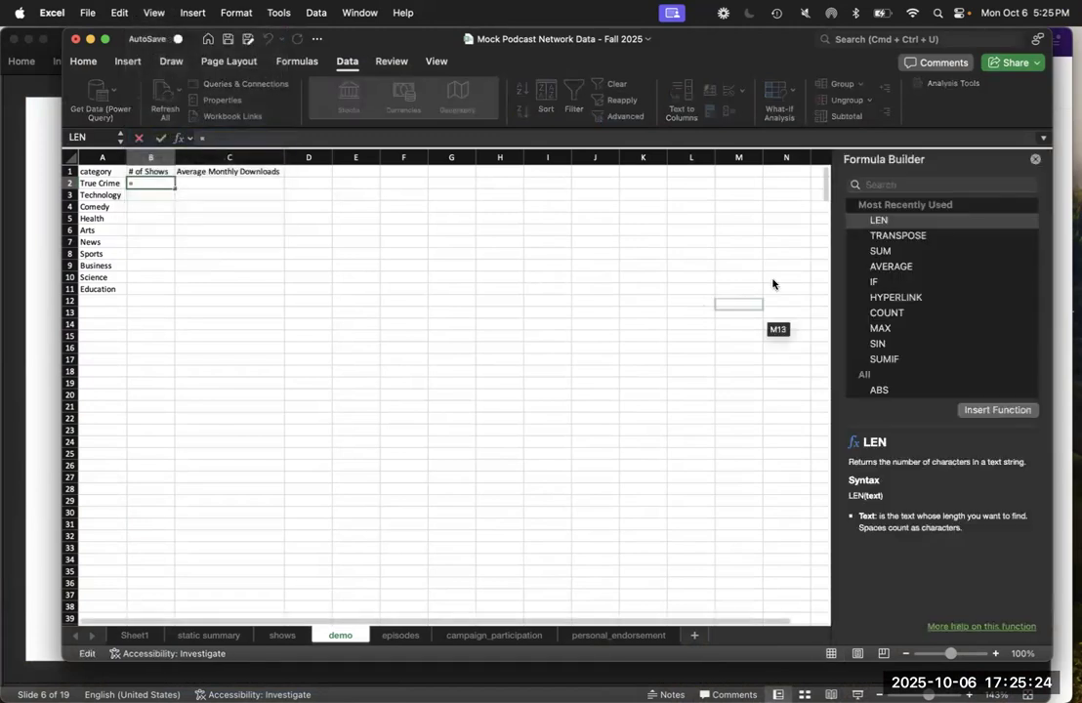
{"action": "left_click", "coordinate": [891, 183]}
{"action": "type", "text": "countif"}
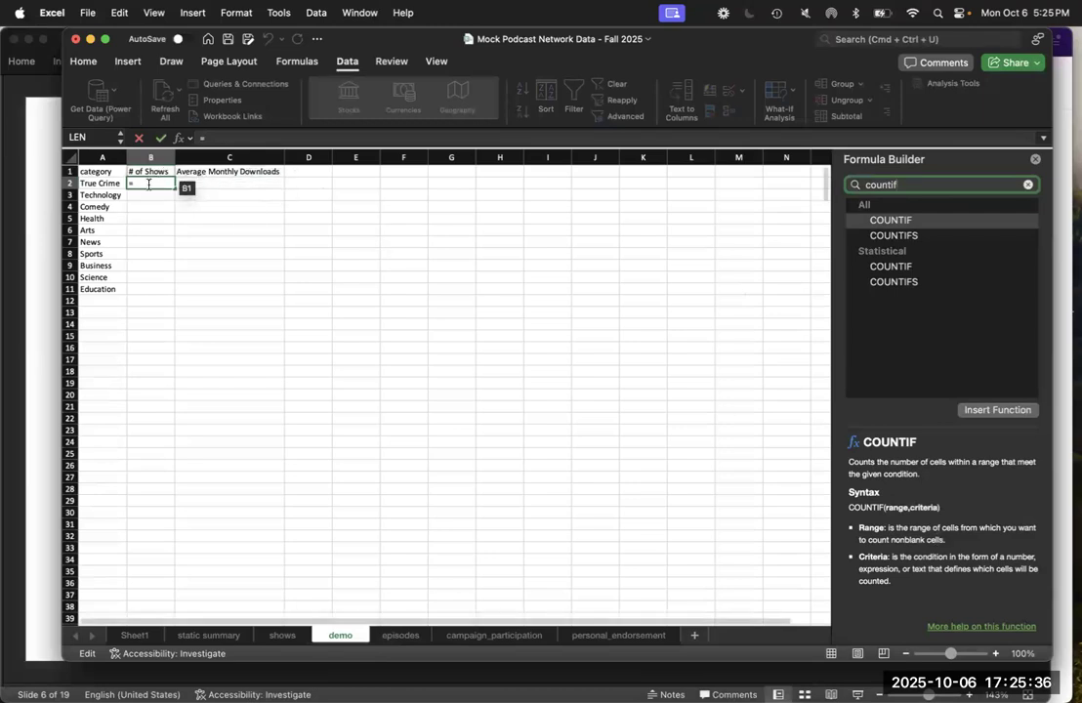
Step: Enter =COUNTIF(shows!H:H,demo!A2) in B2 to count the True Crime shows using the shows sheet's category column
{"action": "left_click", "coordinate": [220, 133]}
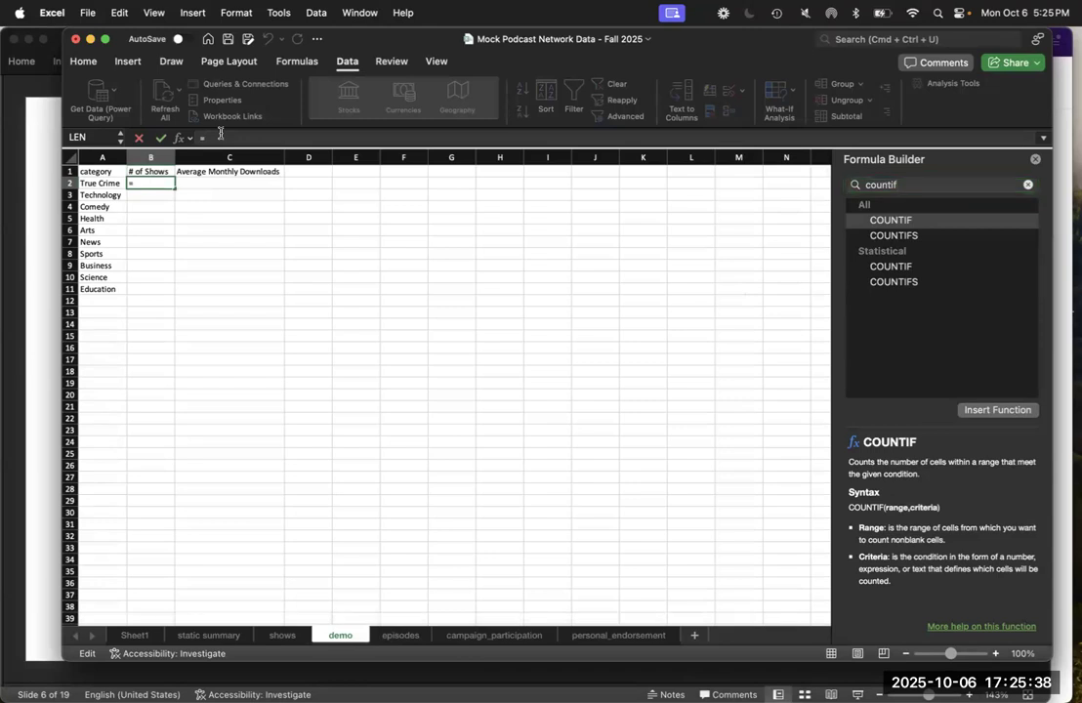
{"action": "type", "text": "countif("}
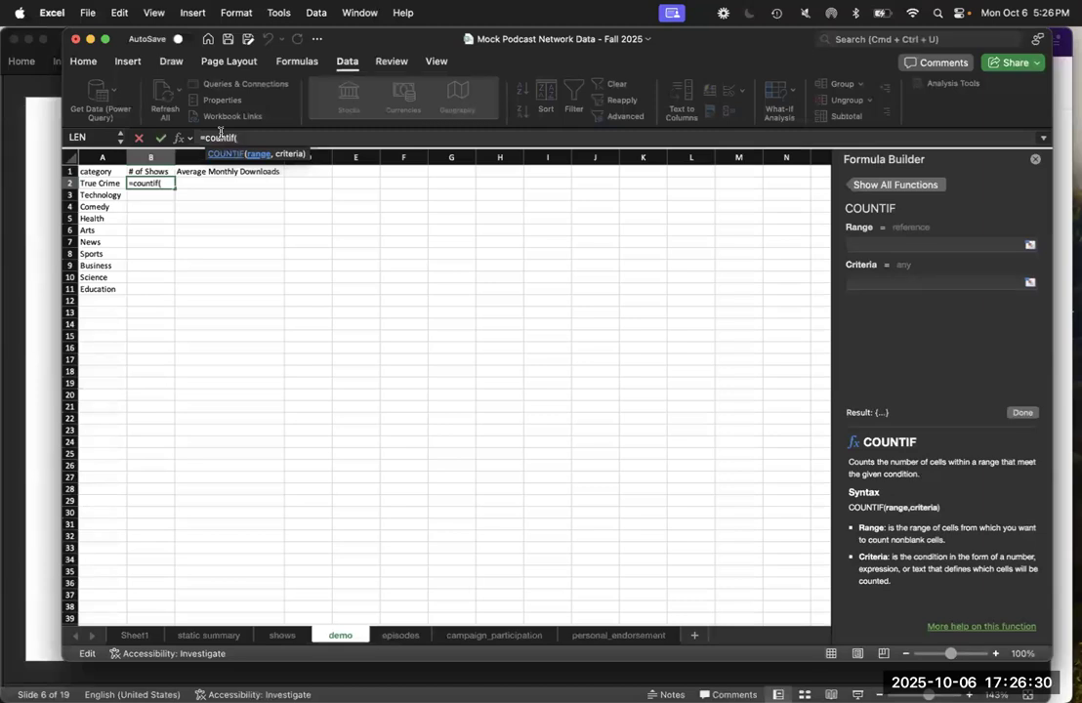
{"action": "left_click", "coordinate": [280, 634]}
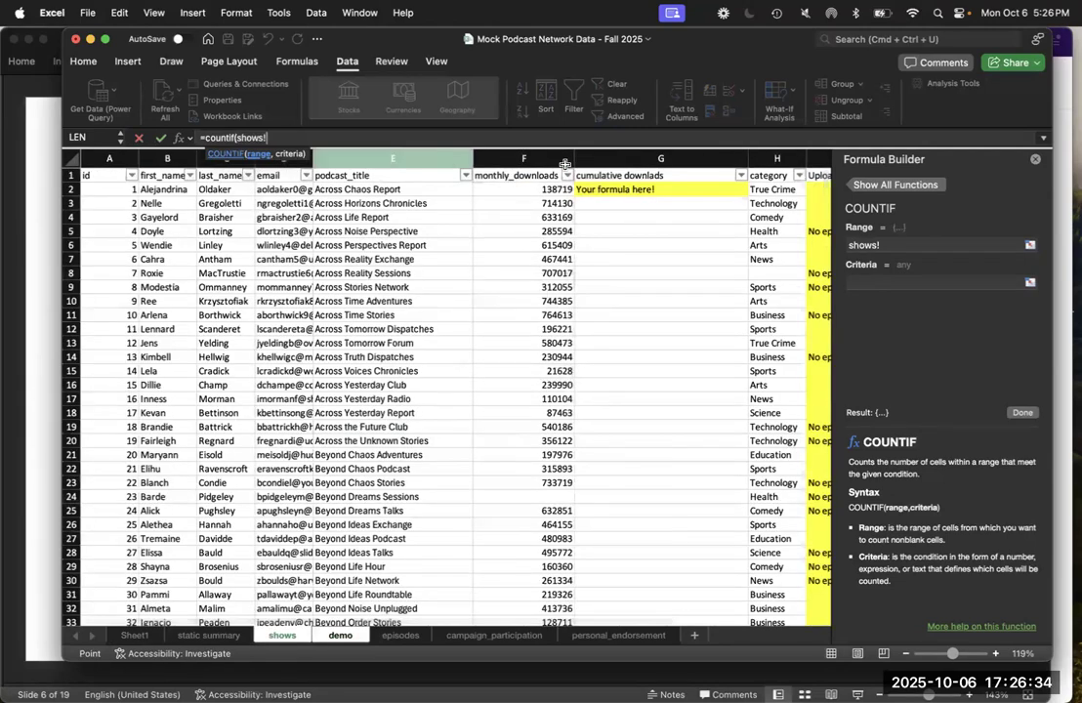
{"action": "left_click", "coordinate": [769, 159]}
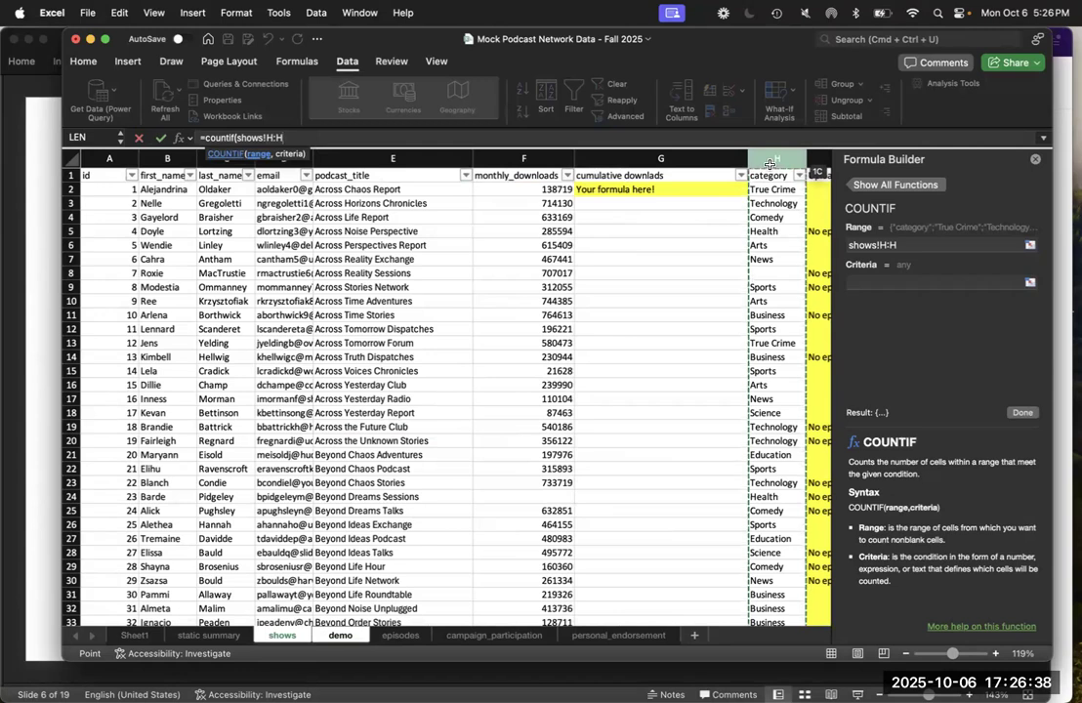
{"action": "type", "text": ","}
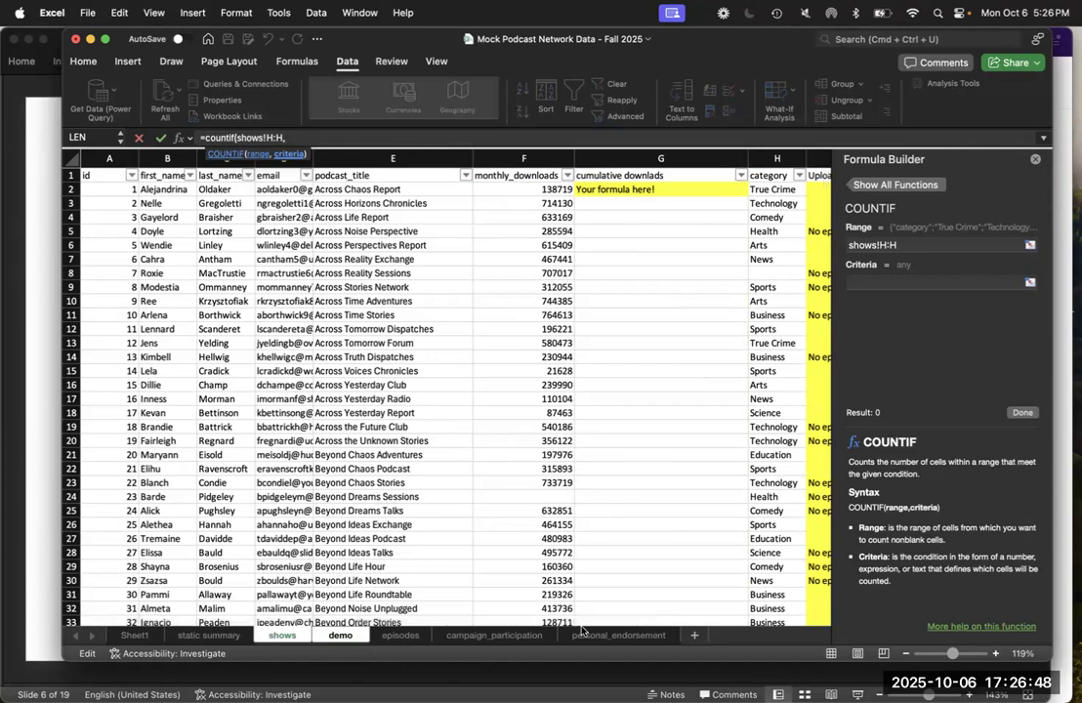
{"action": "left_click", "coordinate": [353, 636]}
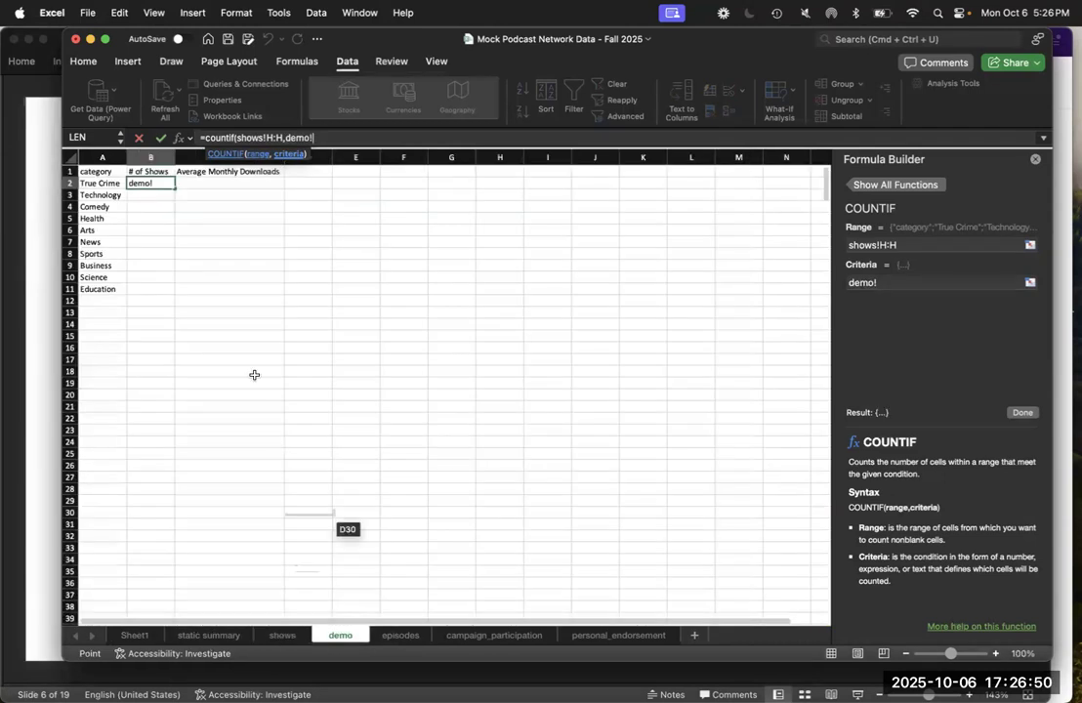
{"action": "left_click", "coordinate": [104, 184]}
{"action": "type", "text": ")"}
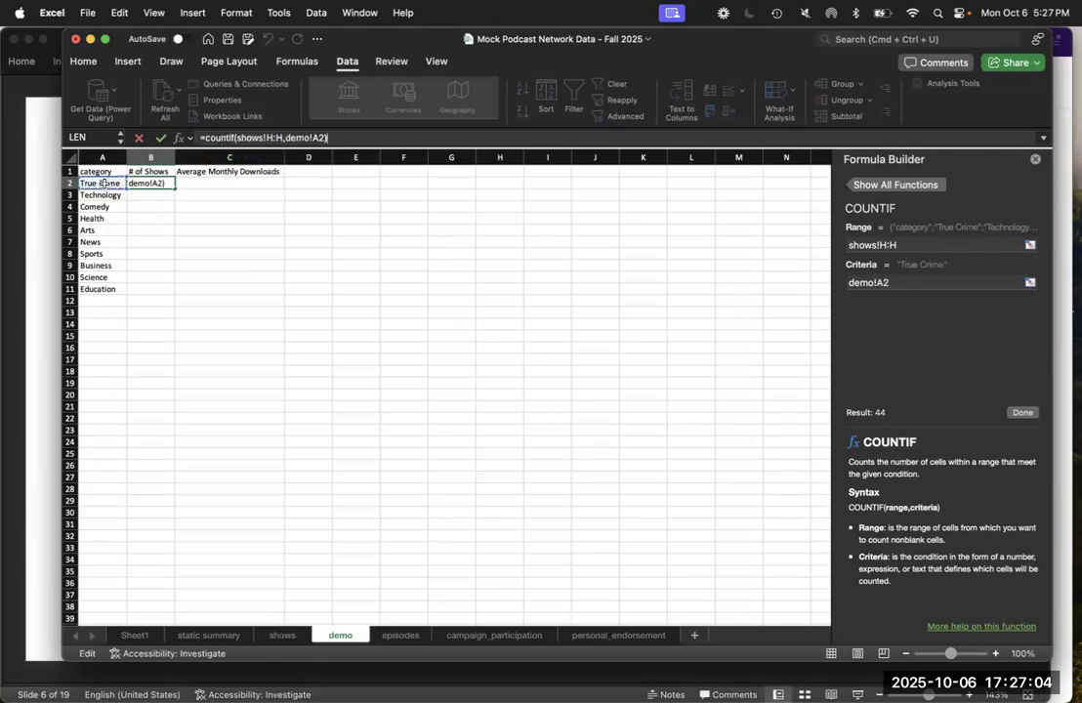
{"action": "key", "text": "Return"}
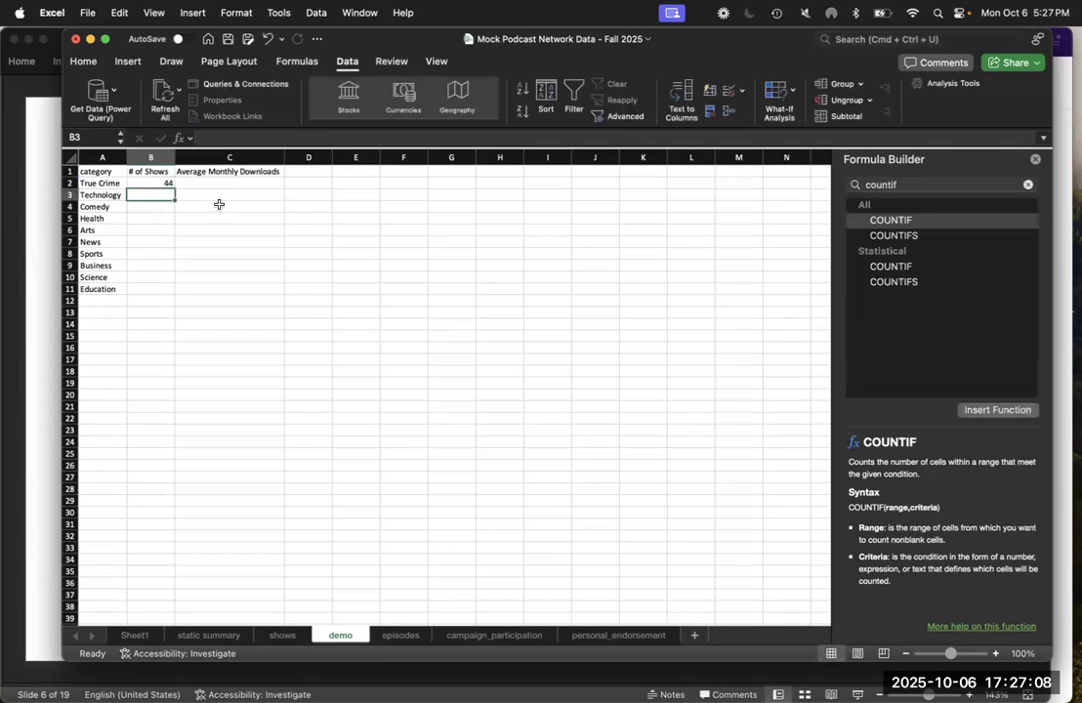
Step: Fill the COUNTIF formula from B2 down through B11 for all remaining categories
{"action": "key", "text": "Up"}
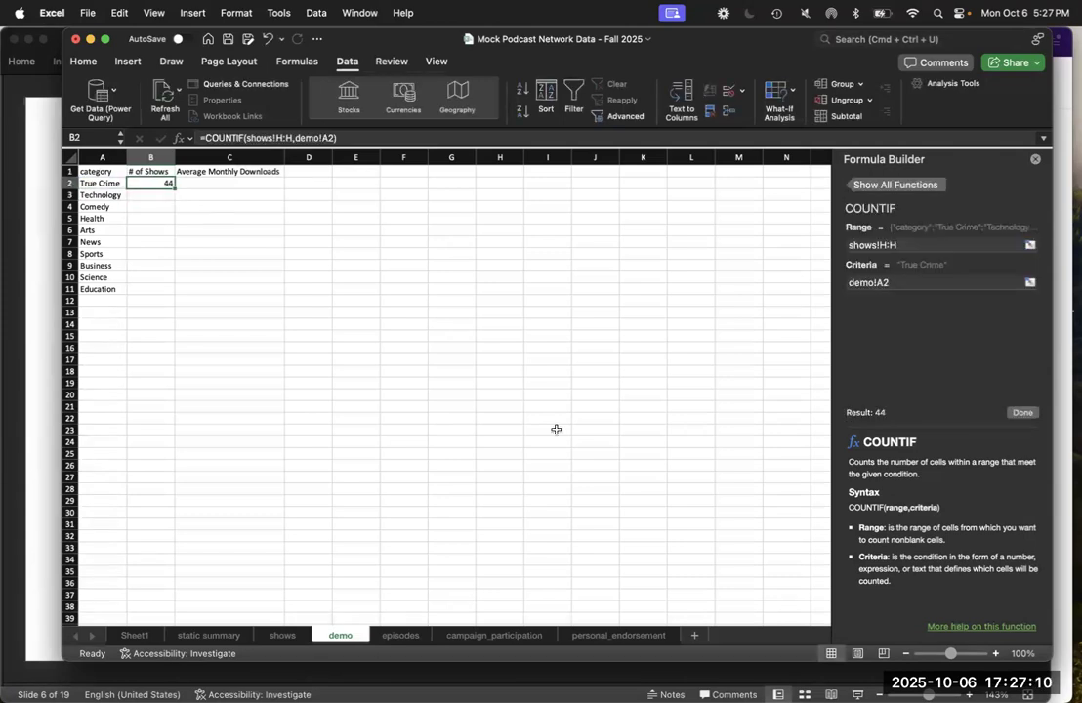
{"action": "left_click", "coordinate": [995, 654]}
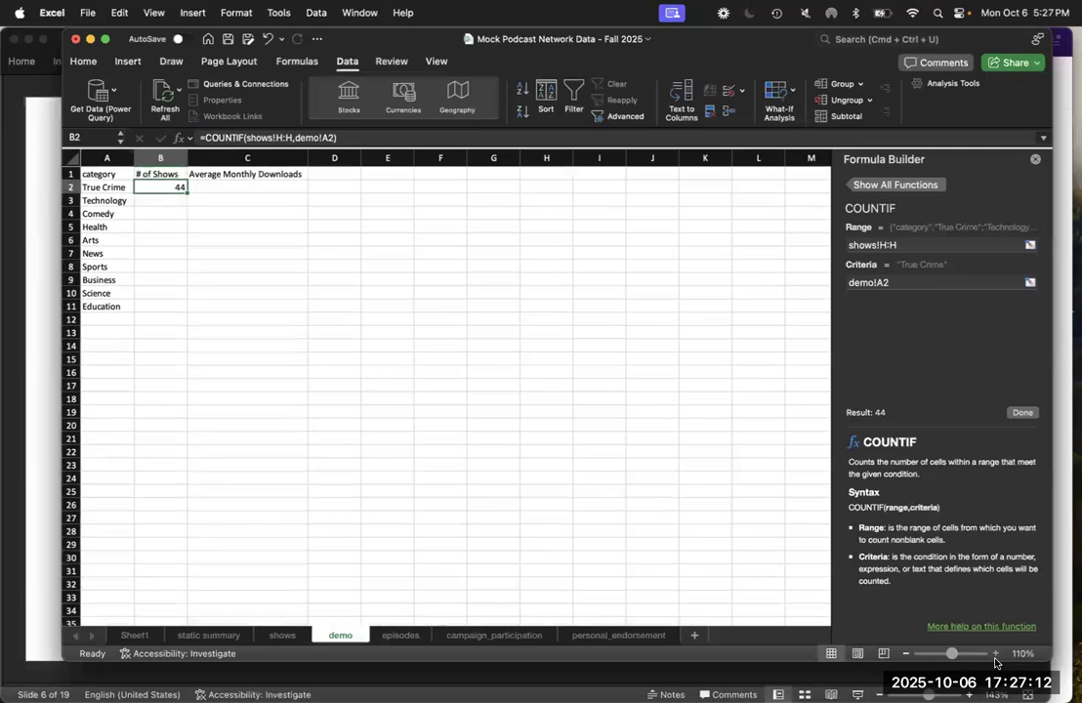
{"action": "left_click", "coordinate": [995, 655]}
{"action": "left_click", "coordinate": [995, 654]}
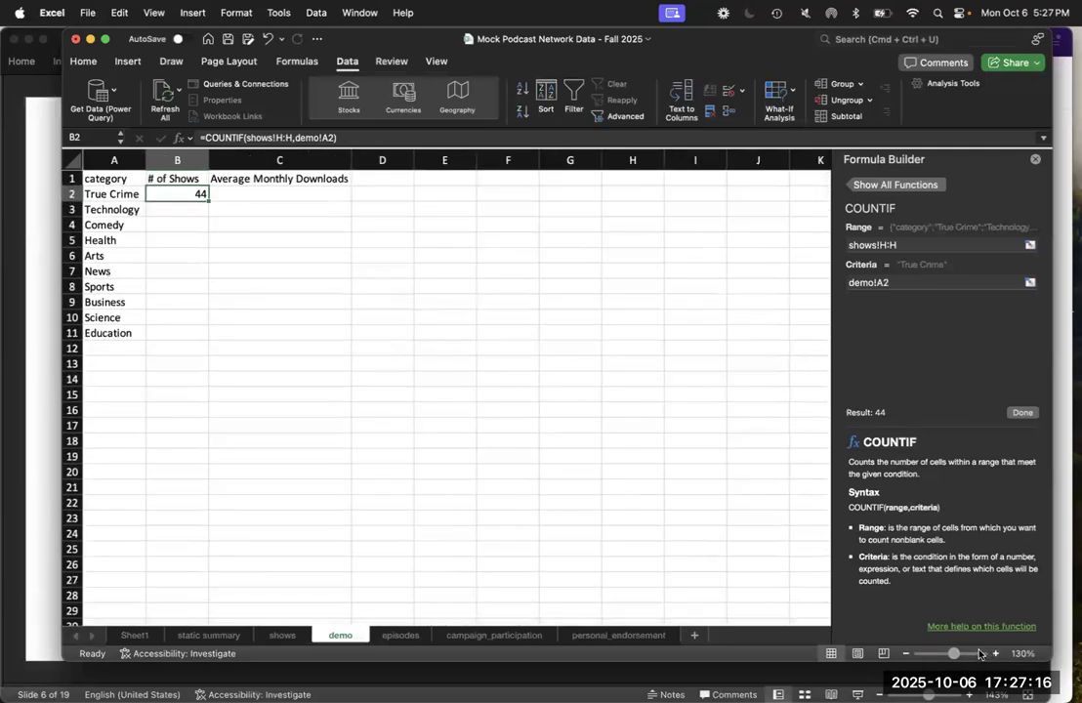
{"action": "double_click", "coordinate": [208, 201]}
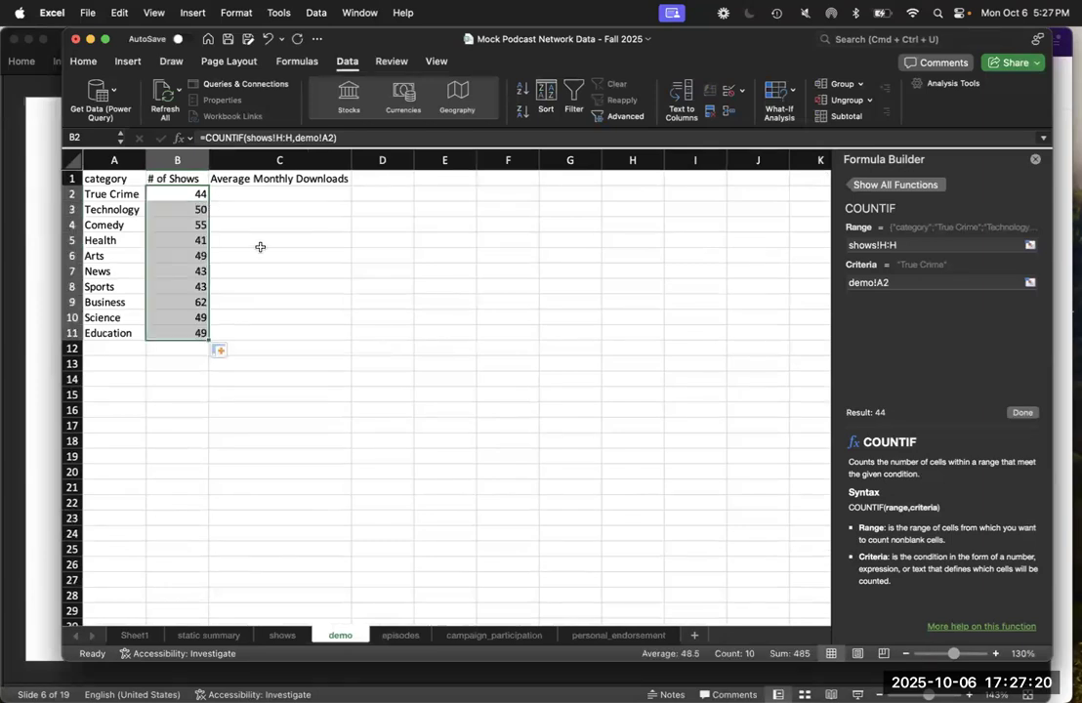
Step: Examine the filled COUNTIF formulas in the # of Shows column, checking each row's criteria reference down to B11
{"action": "left_click", "coordinate": [259, 247]}
{"action": "key", "text": "Left"}
{"action": "key", "text": "Up"}
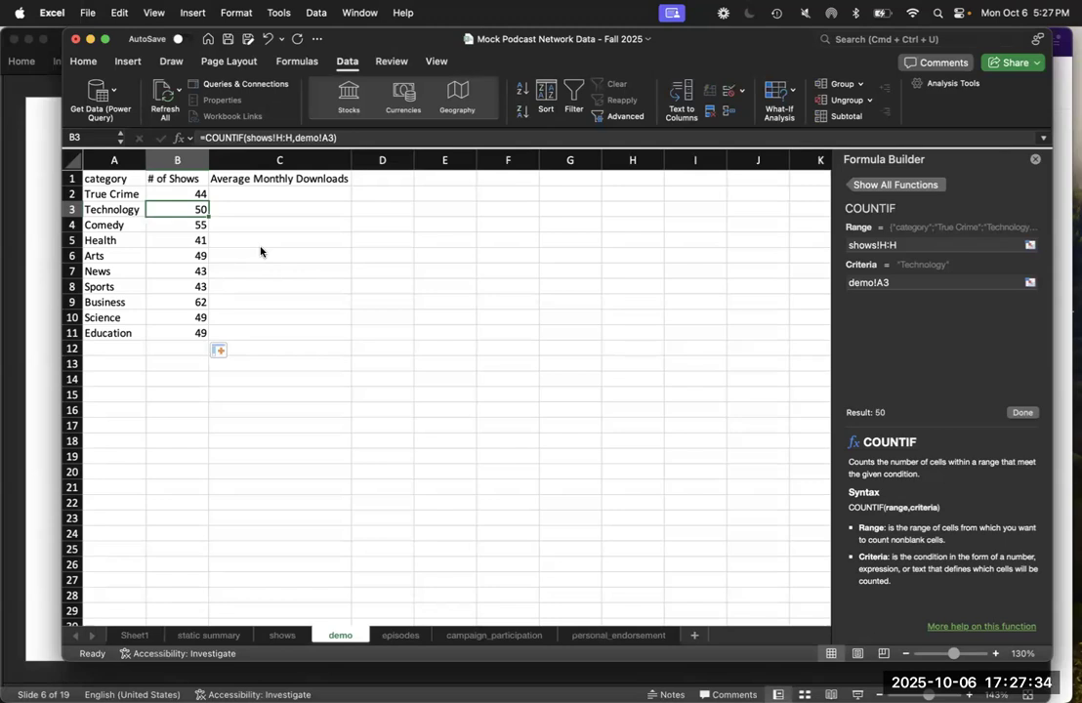
{"action": "key", "text": "Down"}
{"action": "key", "text": "Down"}
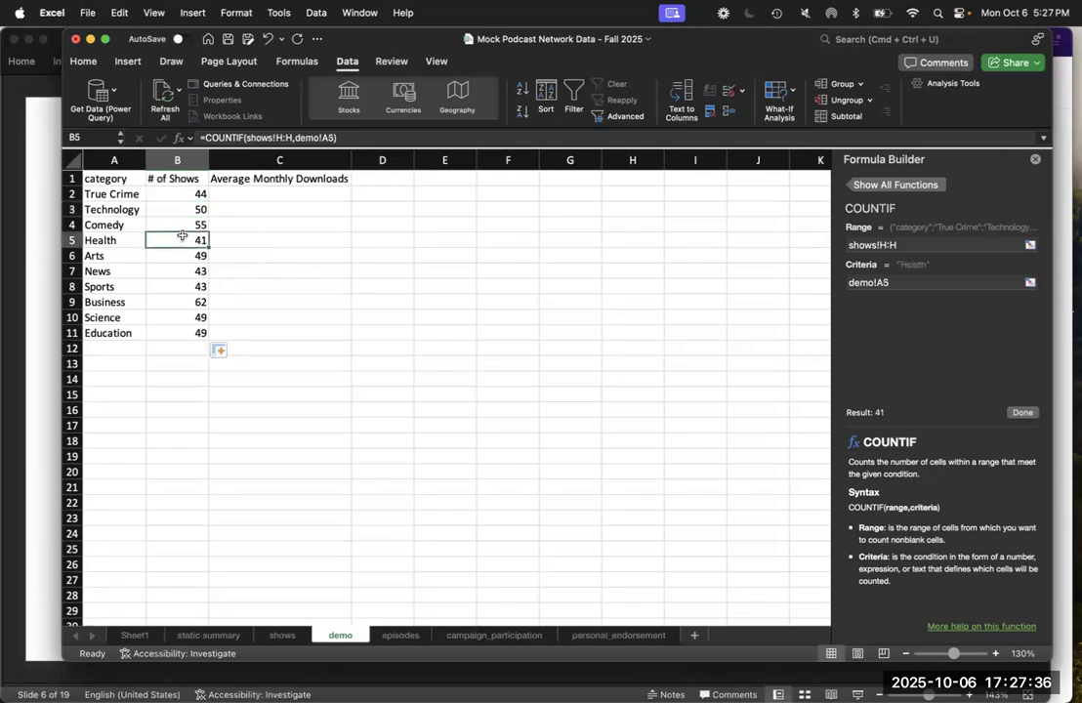
{"action": "key", "text": "Down"}
{"action": "key", "text": "Down"}
{"action": "key", "text": "Down"}
{"action": "key", "text": "Down"}
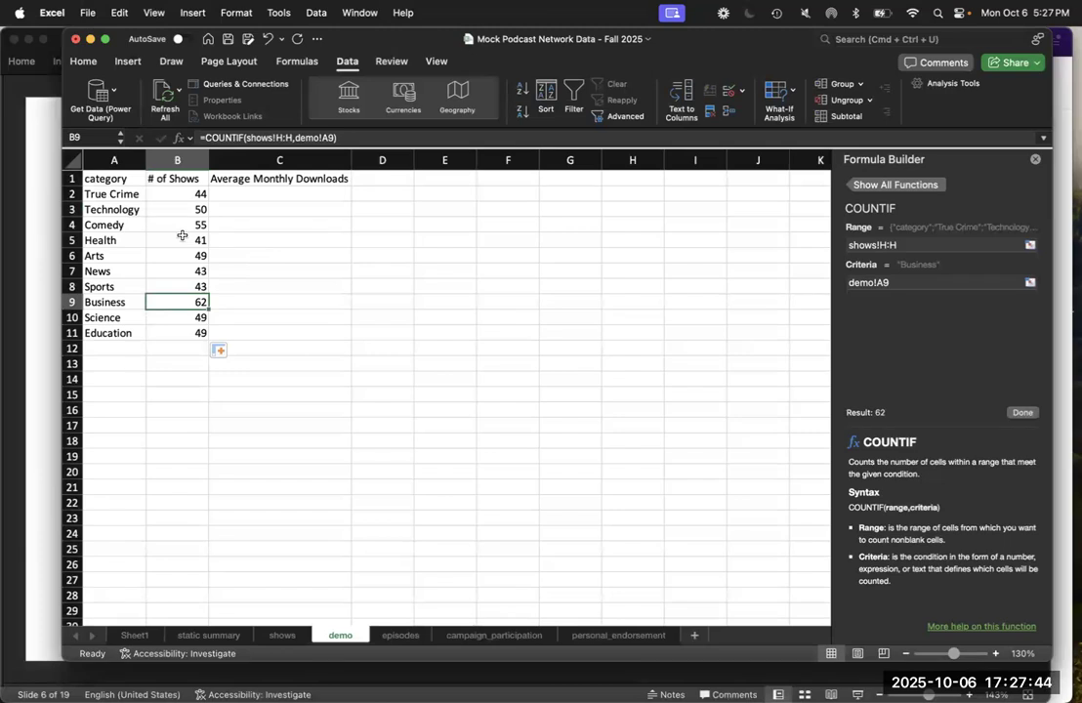
{"action": "key", "text": "Down"}
{"action": "key", "text": "Down"}
{"action": "key", "text": "Down"}
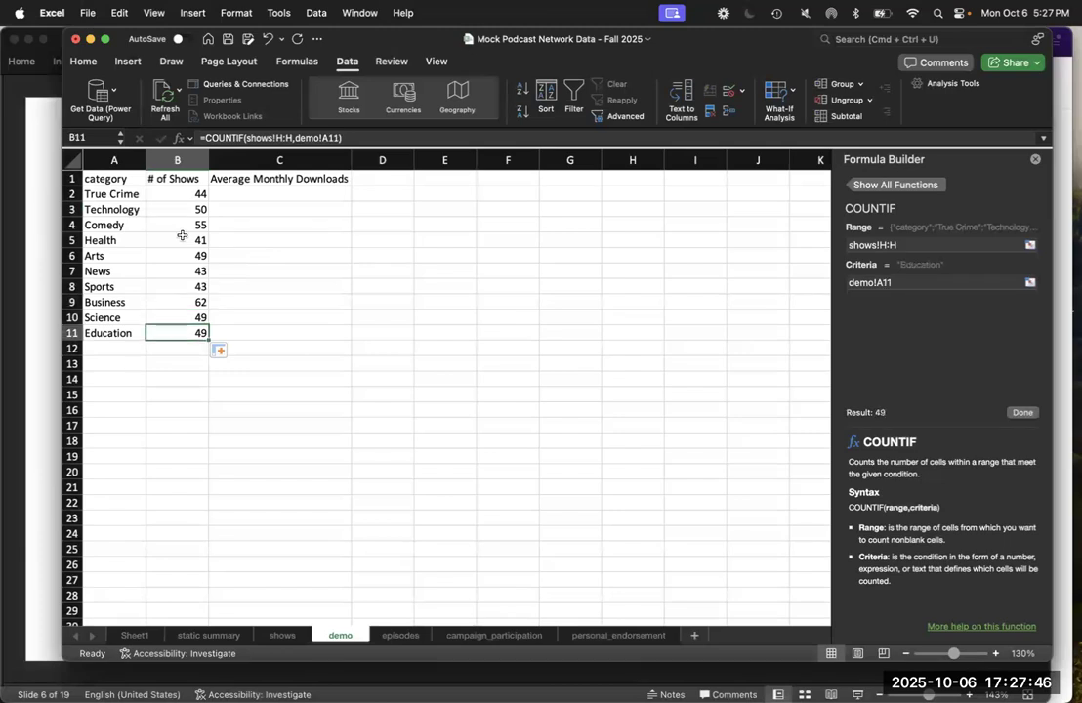
{"action": "key", "text": "Up"}
{"action": "key", "text": "Up"}
{"action": "key", "text": "Up"}
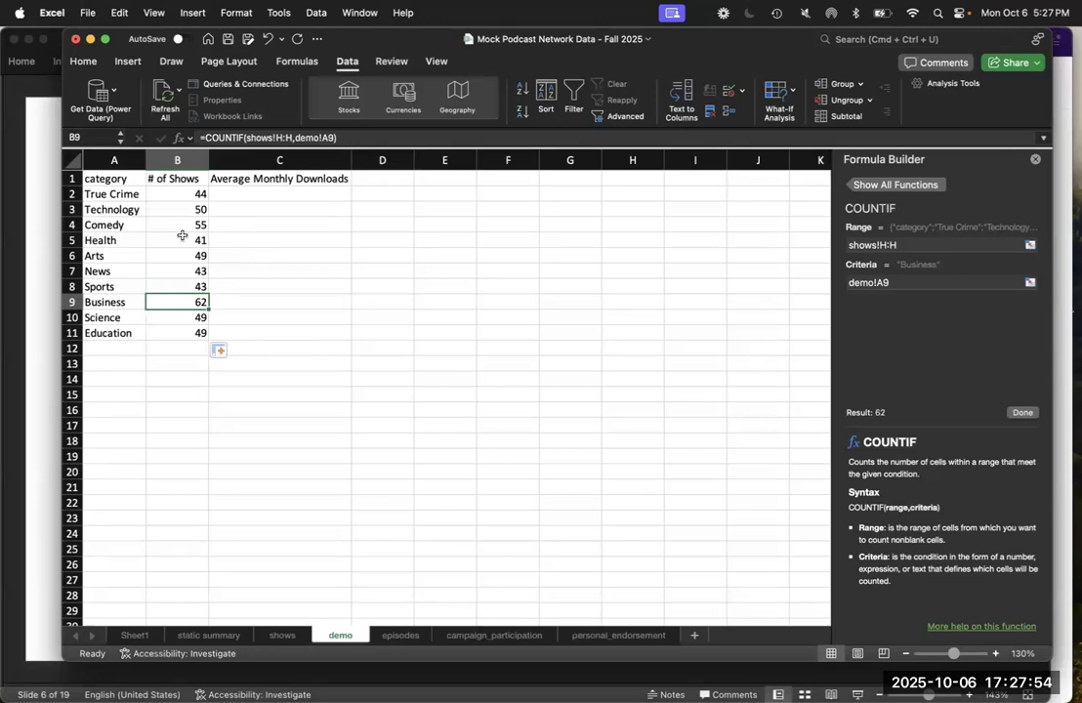
Step: Search the Formula Builder for the averageif function for cell C2, and review the COUNTIF formula in B2
{"action": "left_click", "coordinate": [288, 196]}
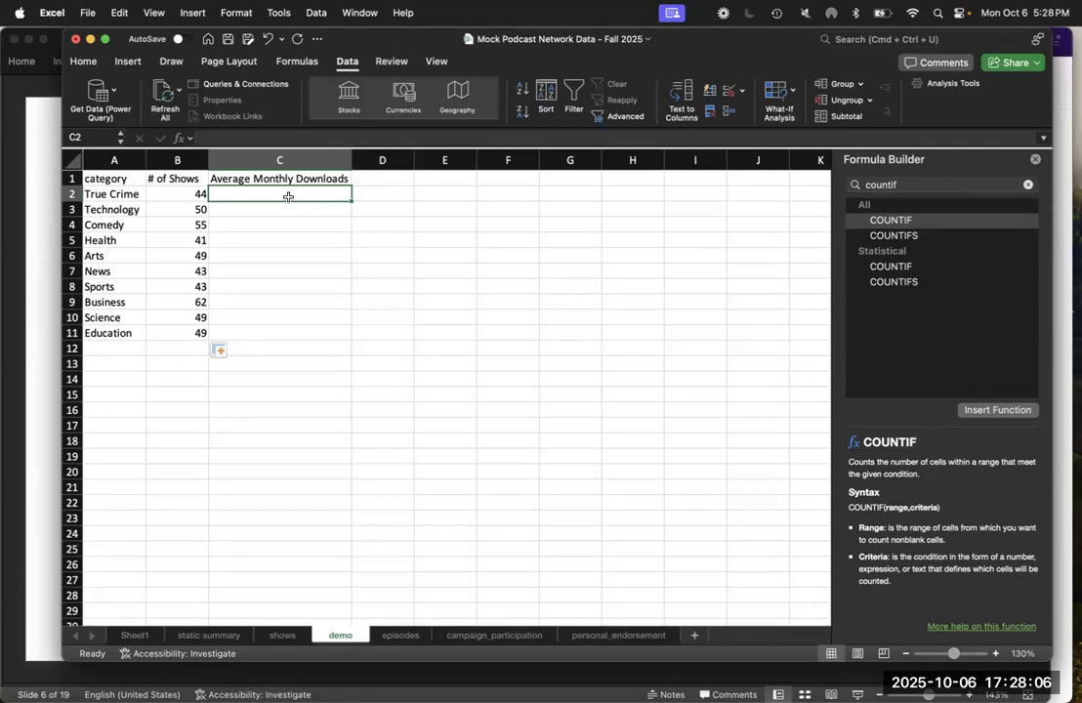
{"action": "left_click", "coordinate": [887, 183]}
{"action": "type", "text": "aver"}
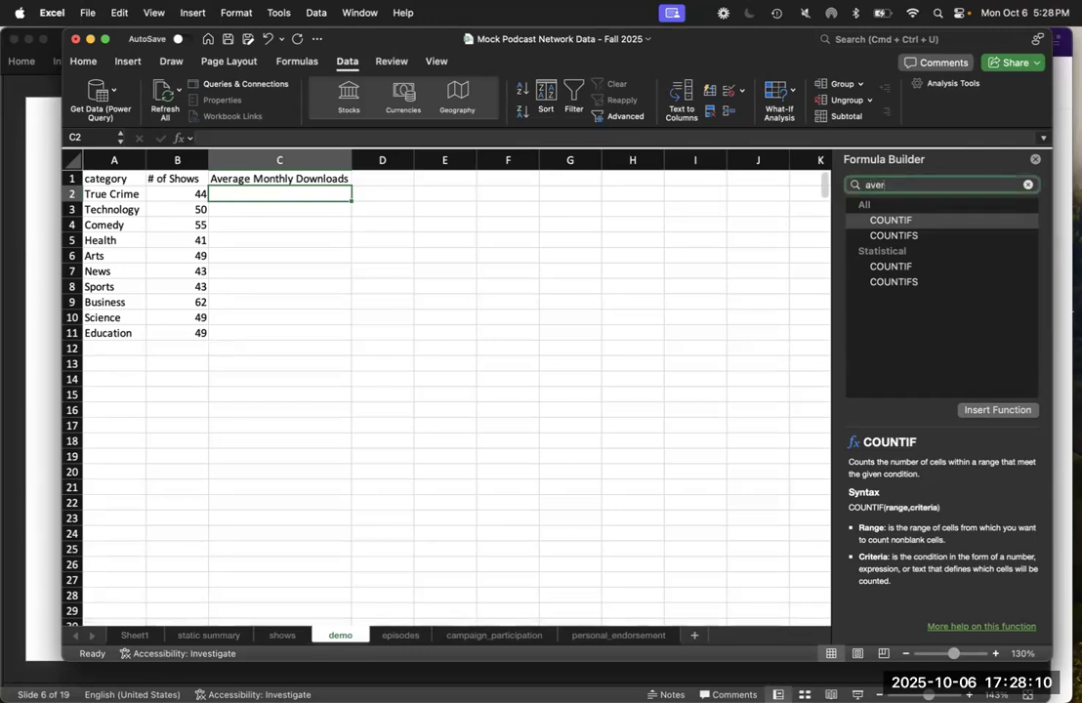
{"action": "type", "text": "ageif"}
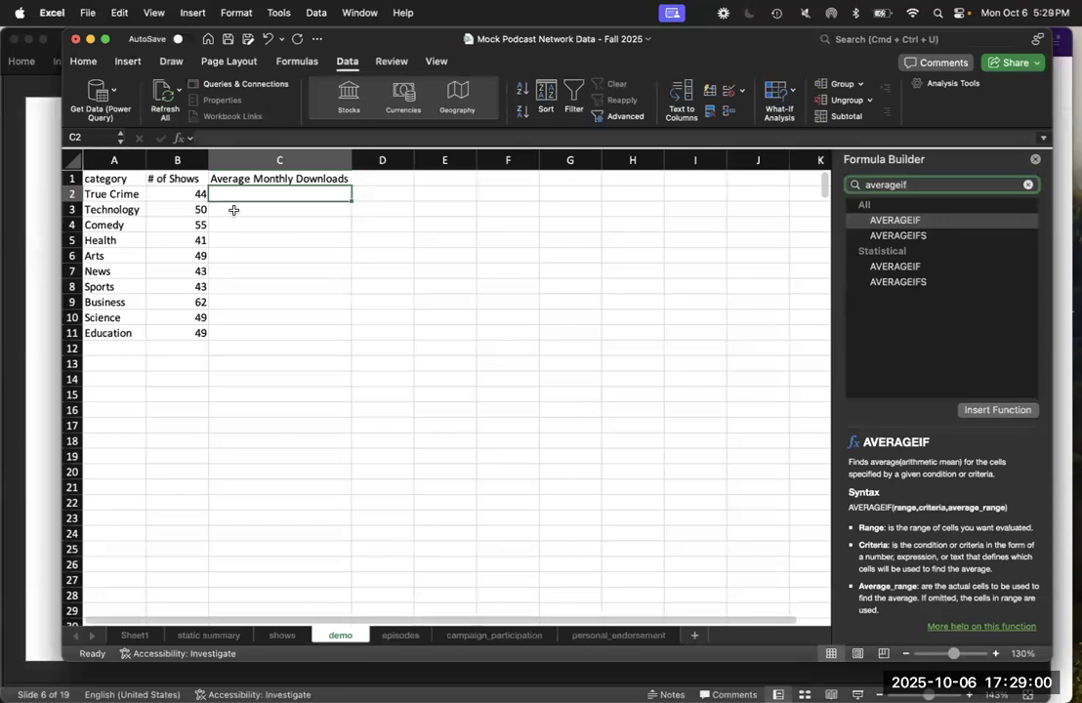
{"action": "left_click", "coordinate": [175, 192]}
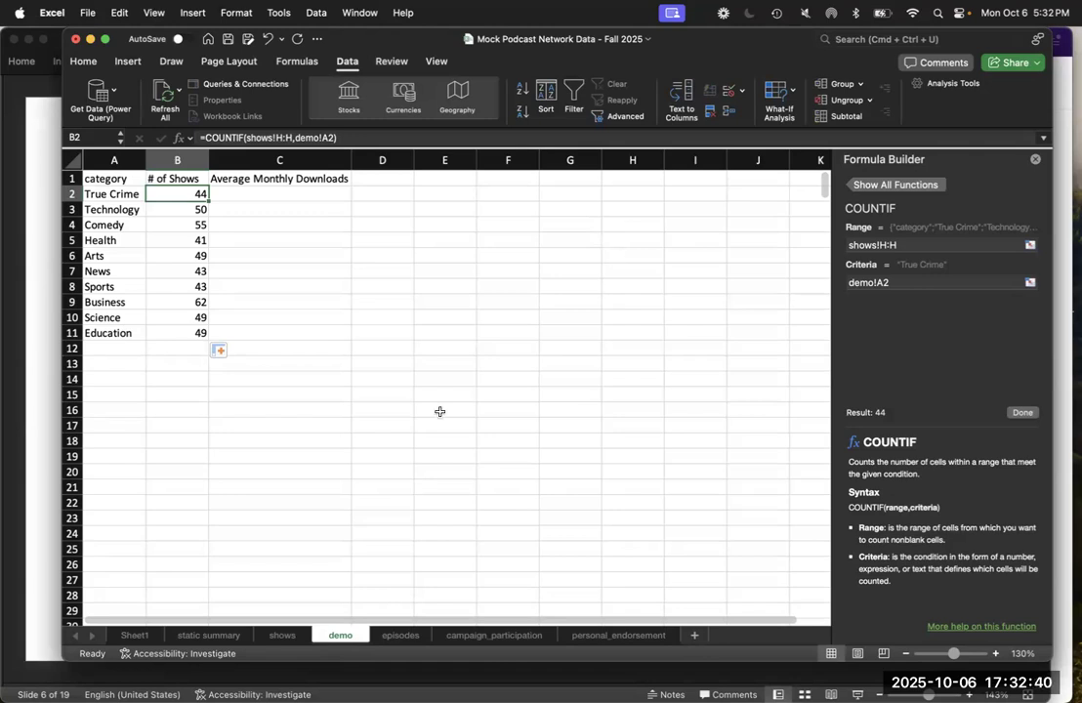
Step: Enter =AVERAGEIF(shows!H:H,demo!A2,shows!F:F) in C2 to average the monthly downloads for True Crime
{"action": "left_click", "coordinate": [295, 194]}
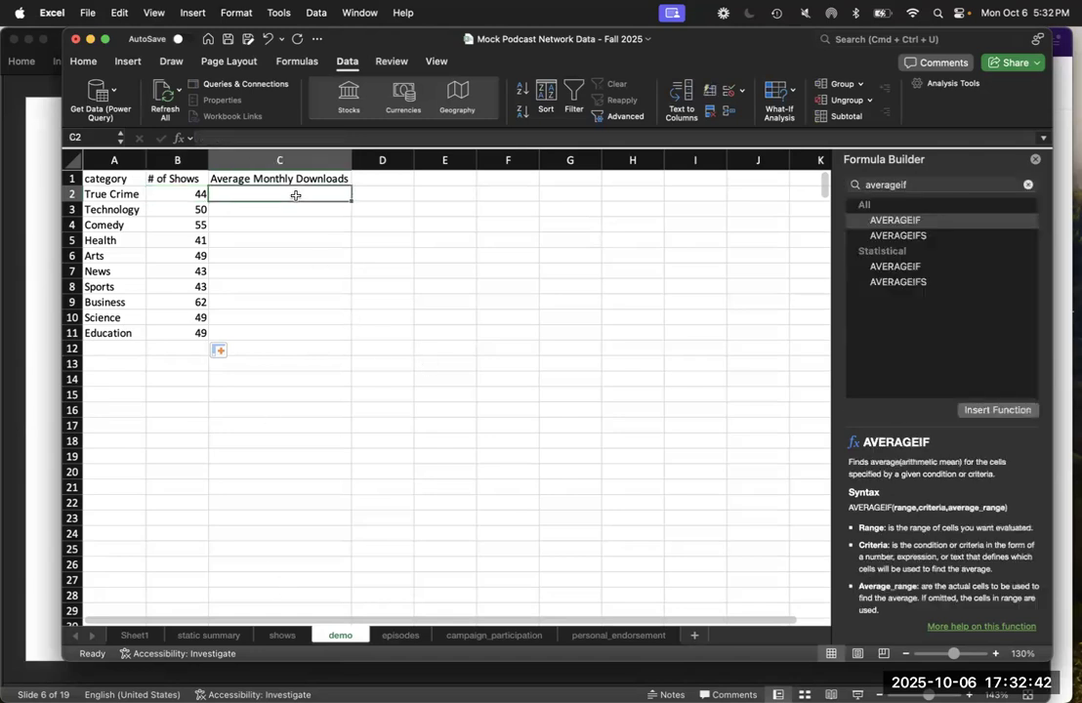
{"action": "type", "text": "="}
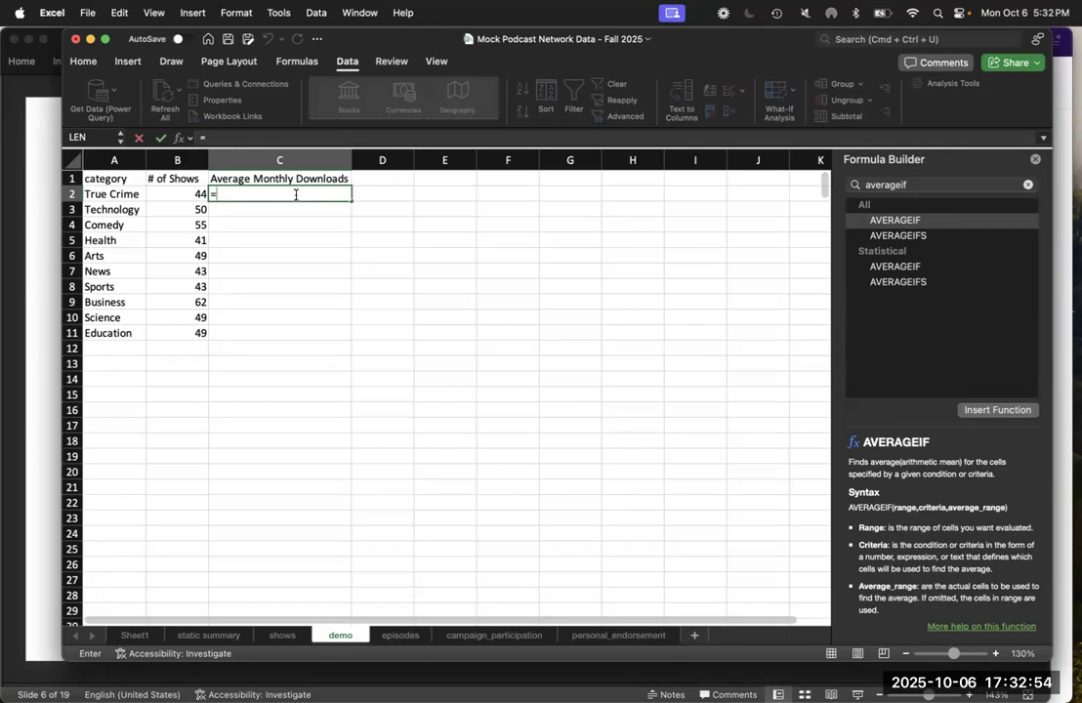
{"action": "type", "text": "averageif("}
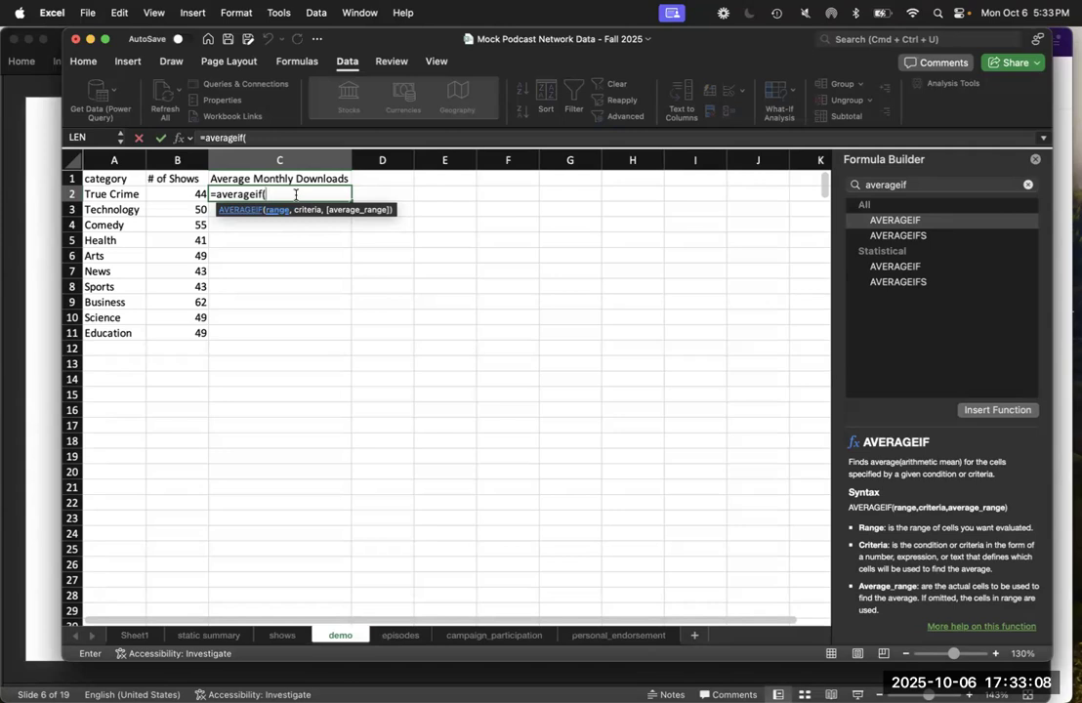
{"action": "left_click", "coordinate": [280, 636]}
{"action": "left_click", "coordinate": [765, 160]}
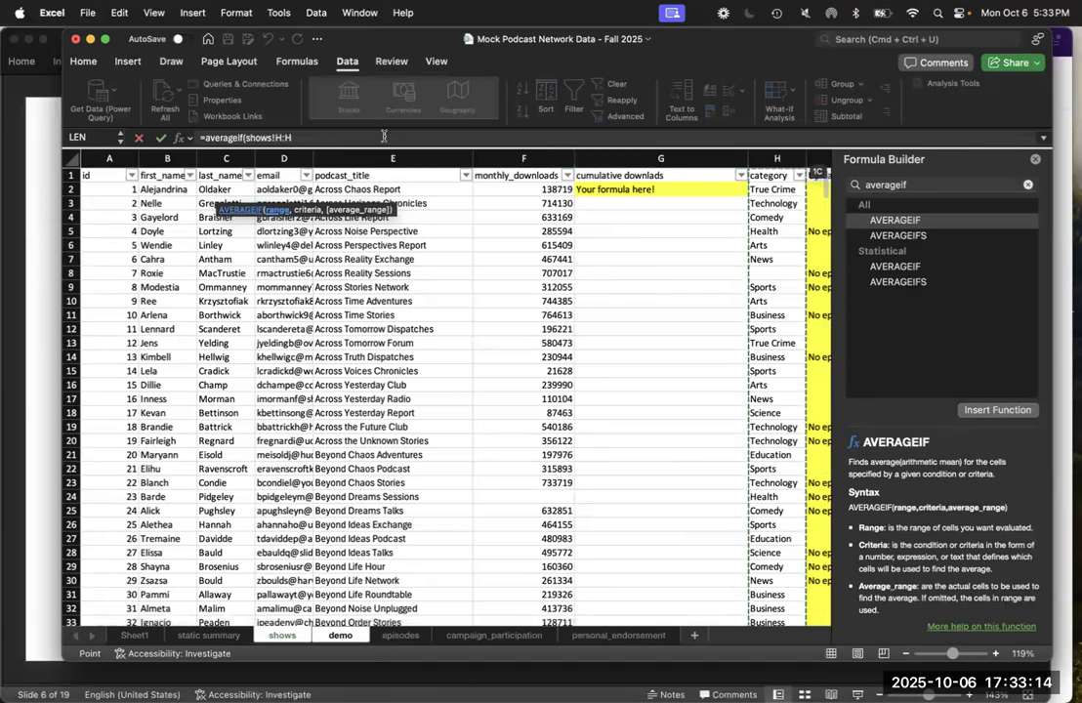
{"action": "type", "text": ","}
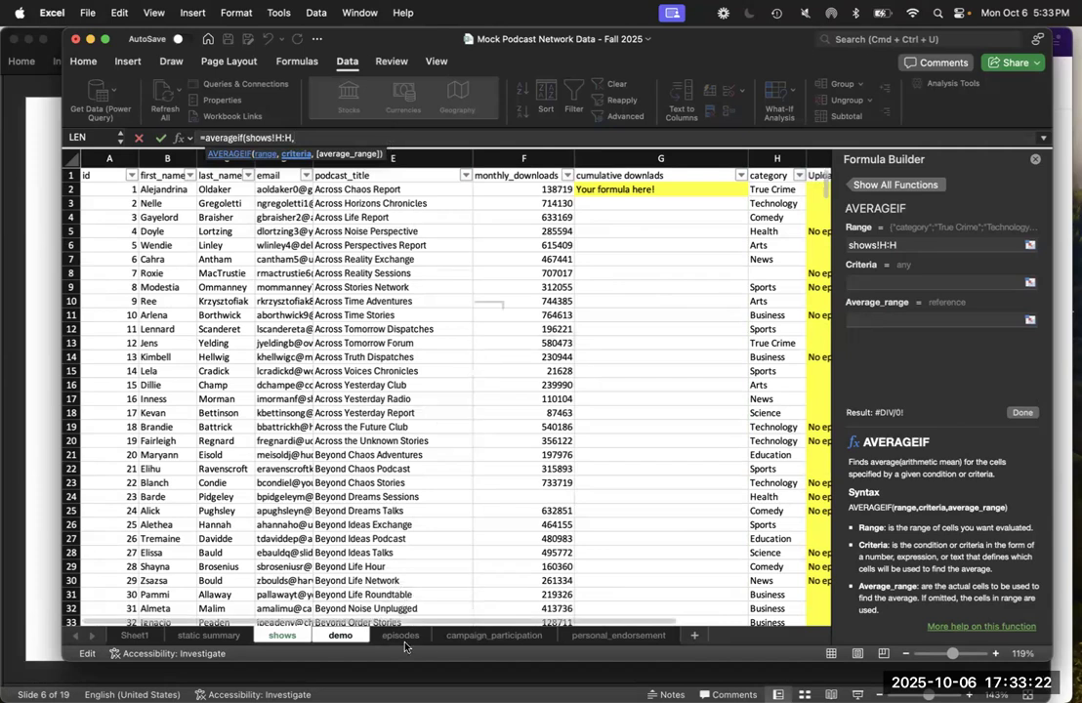
{"action": "left_click", "coordinate": [340, 634]}
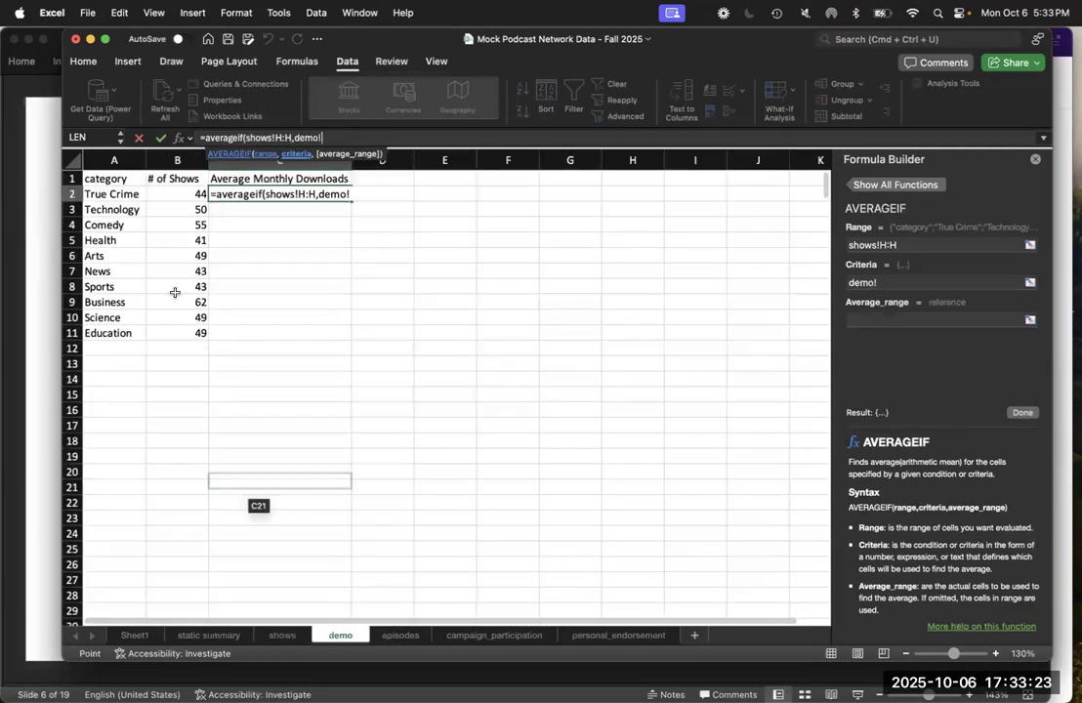
{"action": "left_click", "coordinate": [115, 194]}
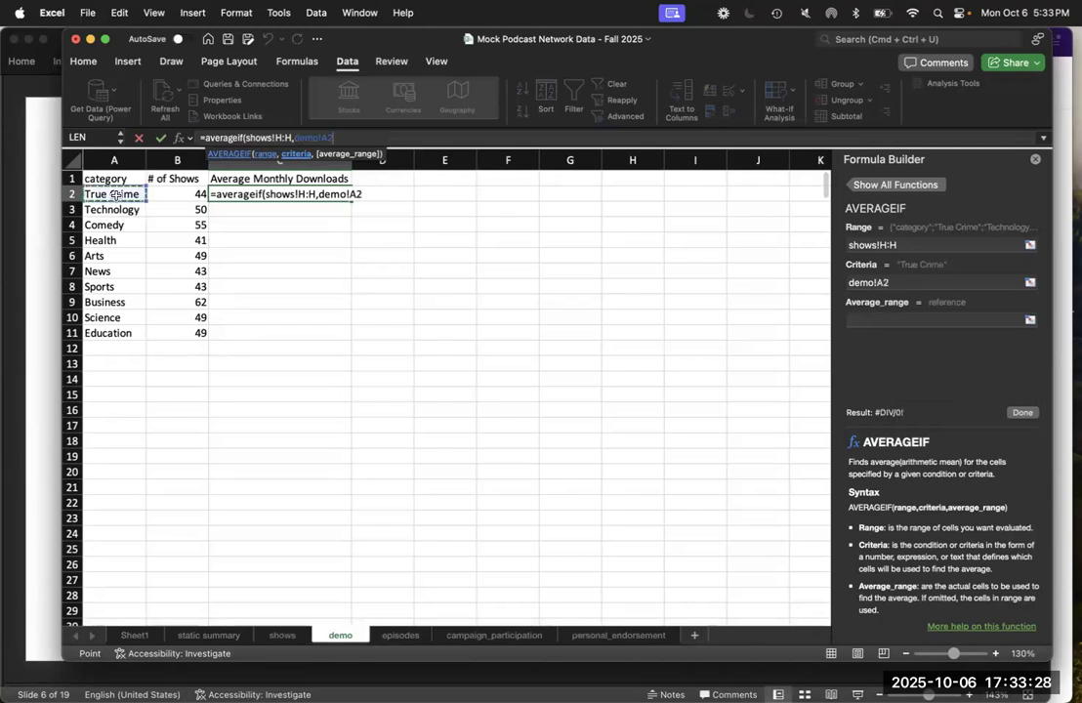
{"action": "type", "text": ","}
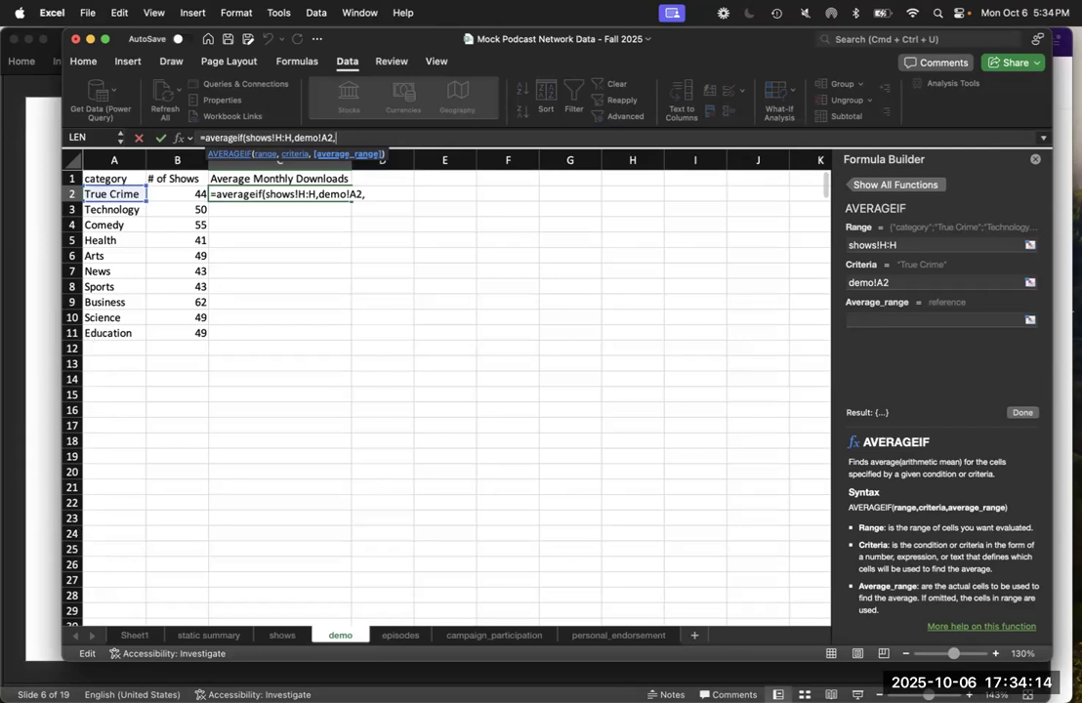
{"action": "left_click", "coordinate": [282, 635]}
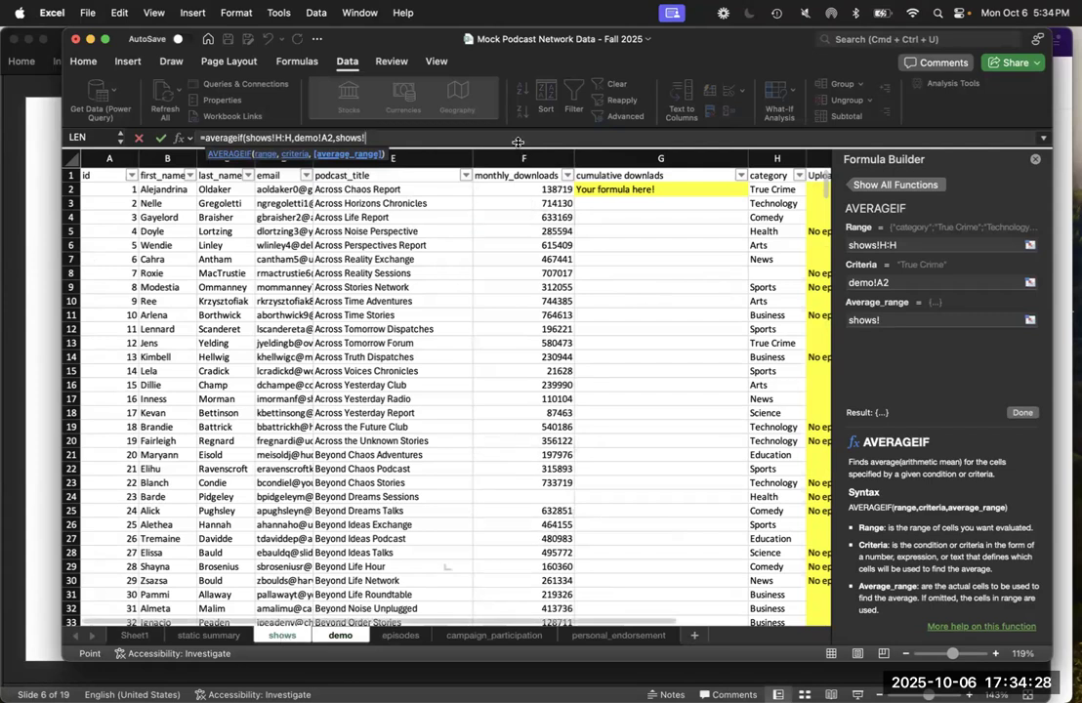
{"action": "left_click", "coordinate": [519, 153]}
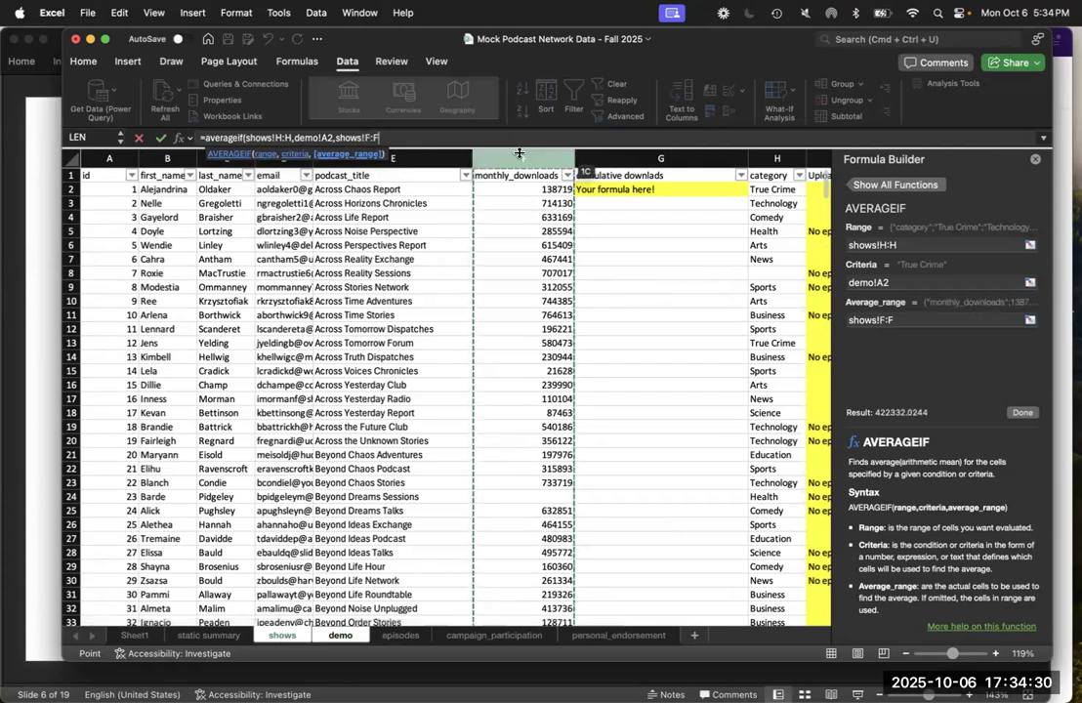
{"action": "key", "text": "Return"}
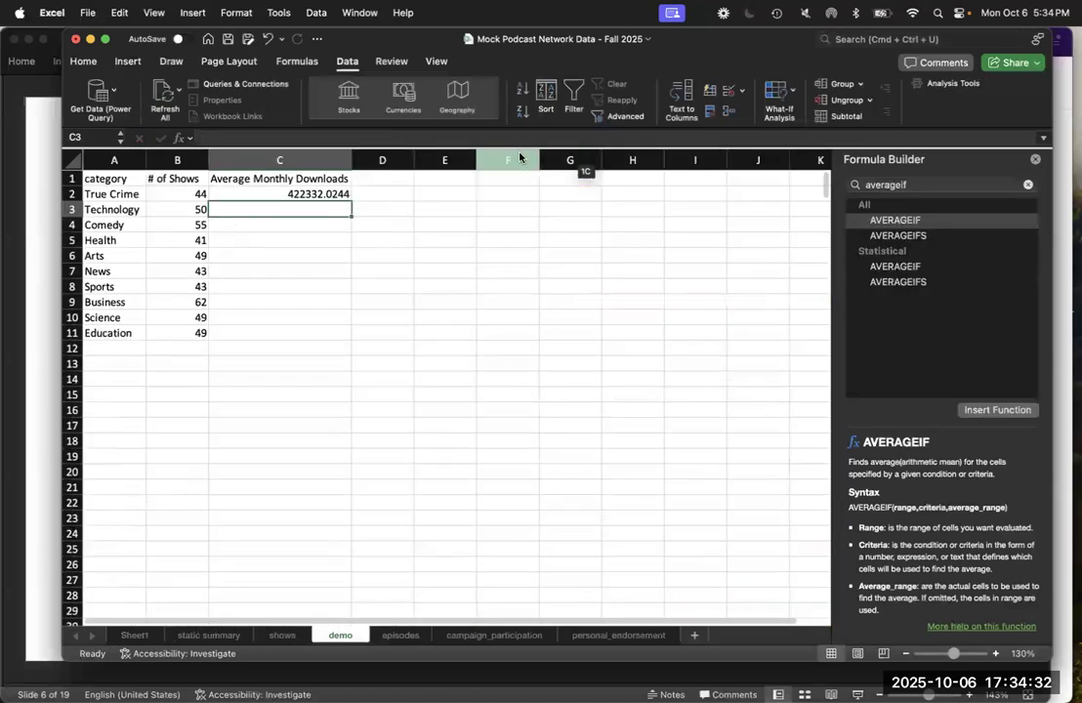
Step: Fill the AVERAGEIF formula from C2 down through C11, and switch to the exercise slide in PowerPoint
{"action": "left_click", "coordinate": [338, 194]}
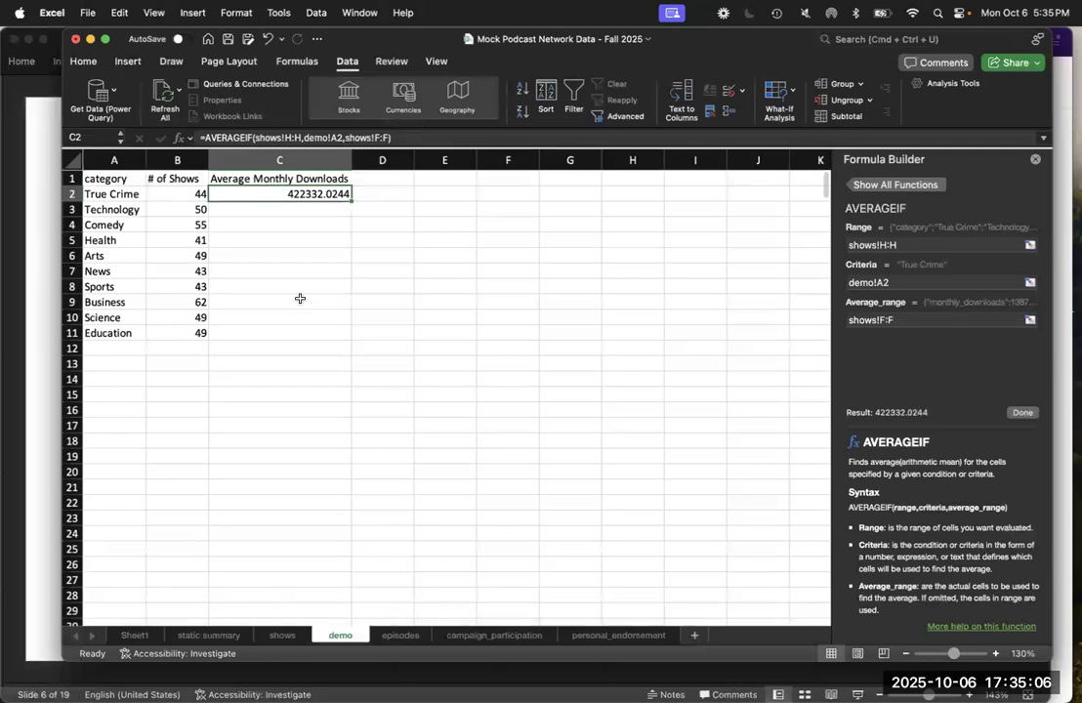
{"action": "double_click", "coordinate": [352, 195]}
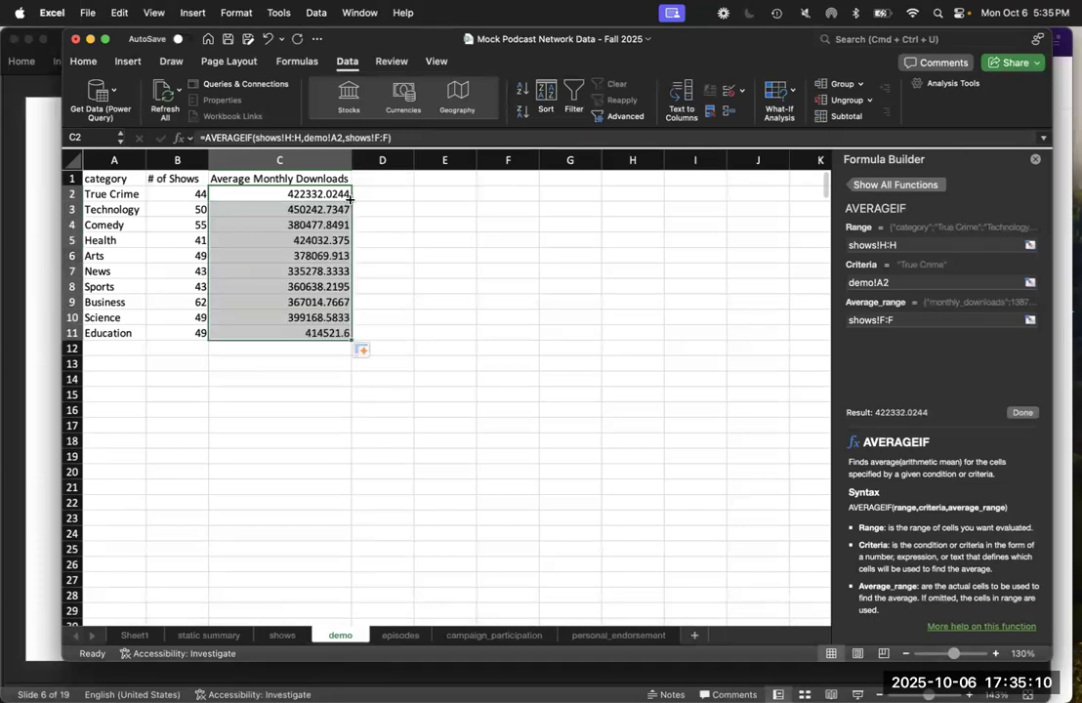
{"action": "left_click", "coordinate": [46, 402]}
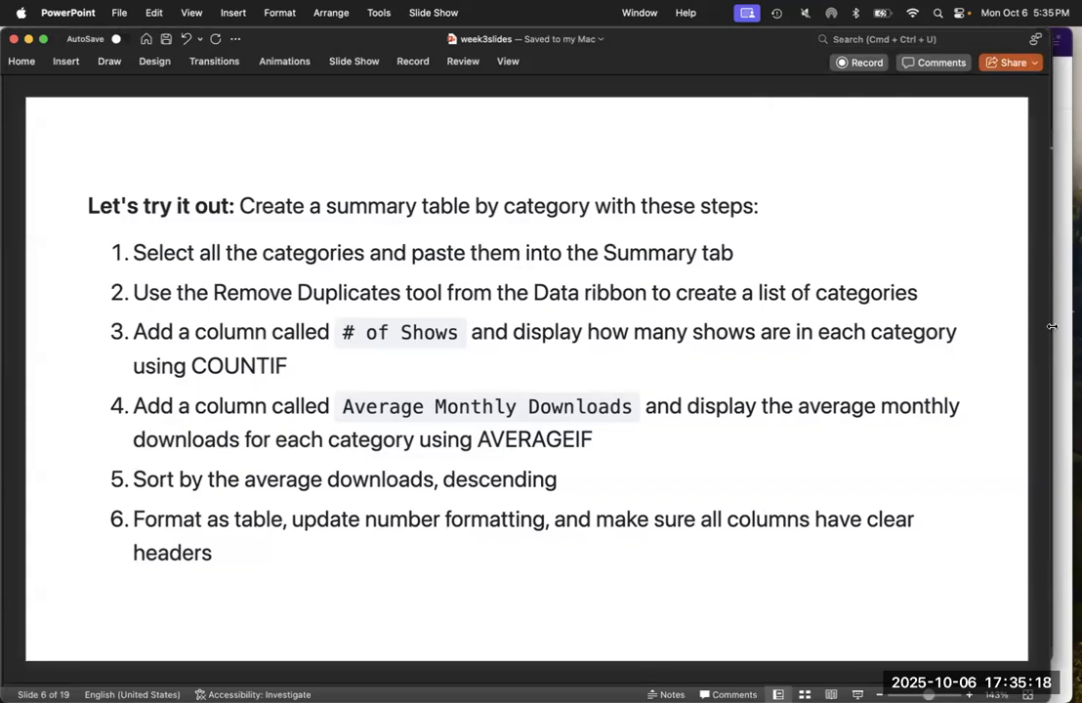
Step: Switch to Excel and format A1:C11 on the demo sheet as a table with headers, using the gold style from the first Medium row
{"action": "key", "text": "ctrl+Up"}
{"action": "key", "text": "ctrl+Up"}
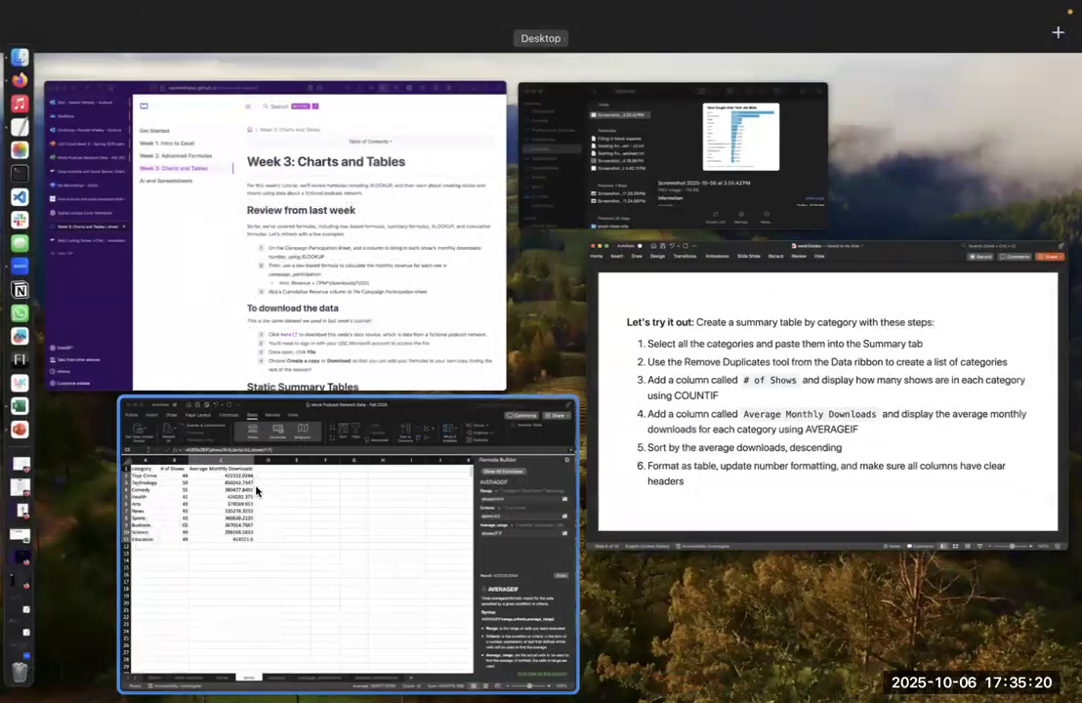
{"action": "left_click", "coordinate": [198, 417]}
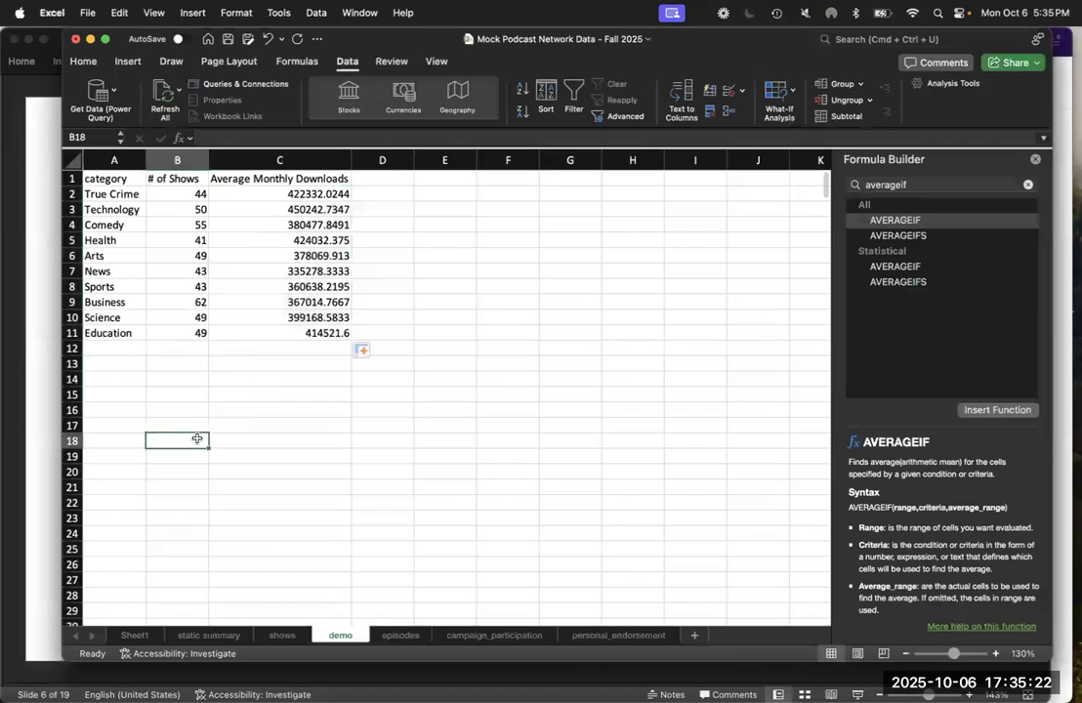
{"action": "left_click_drag", "start_coordinate": [104, 179], "coordinate": [339, 329]}
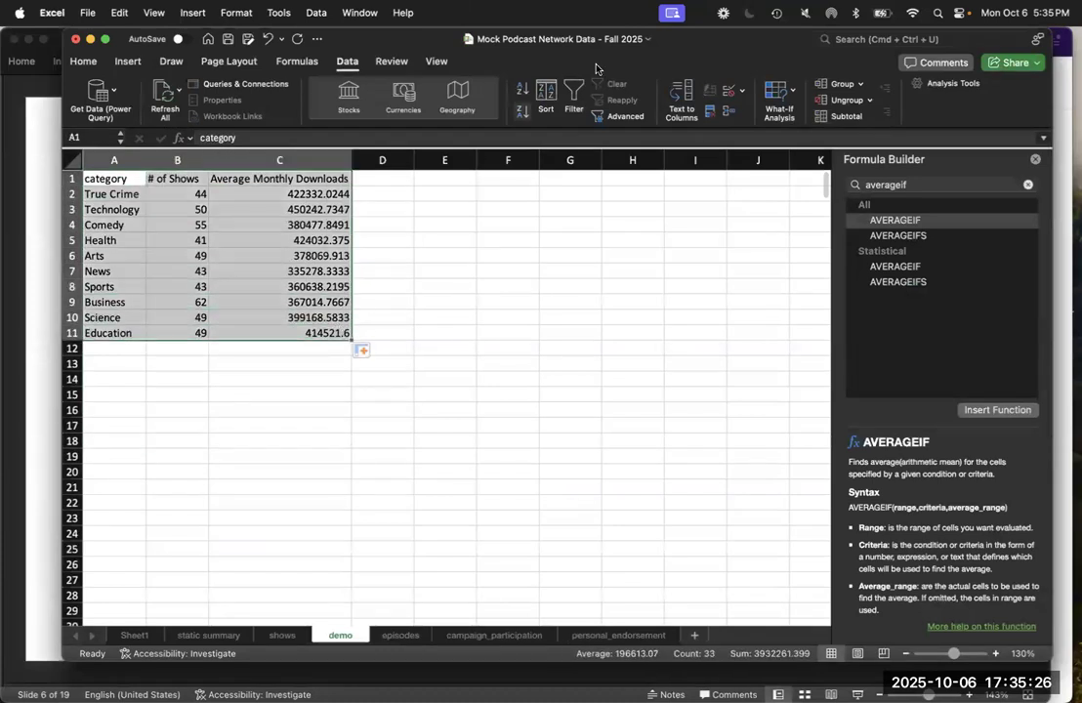
{"action": "left_click", "coordinate": [85, 60]}
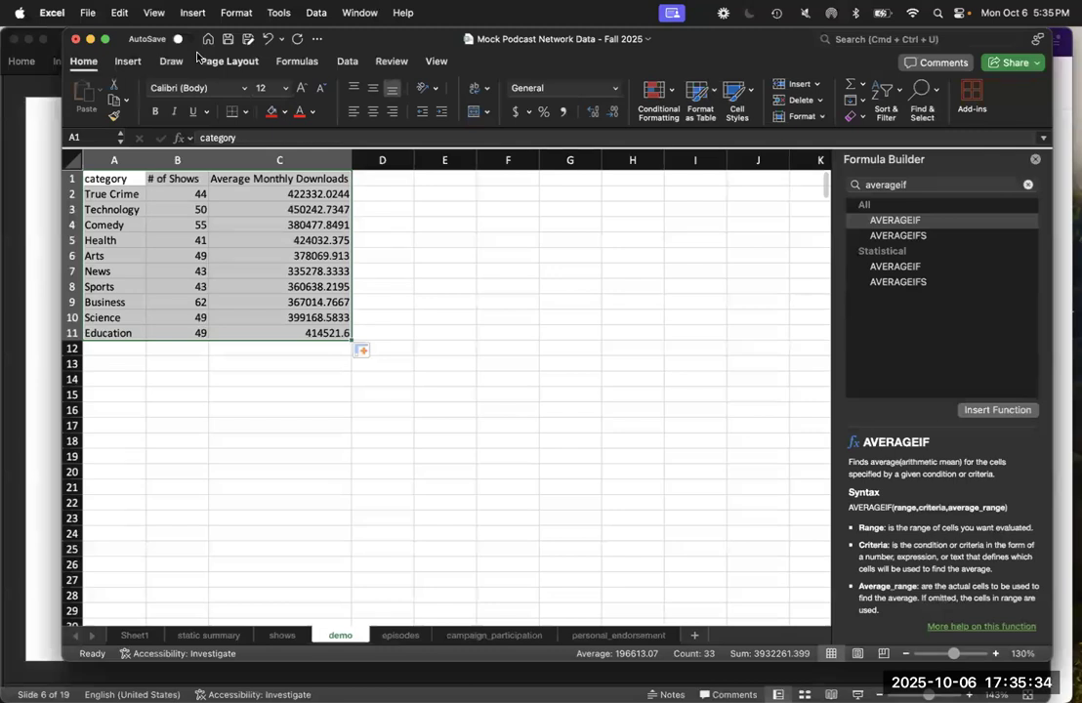
{"action": "left_click", "coordinate": [696, 94]}
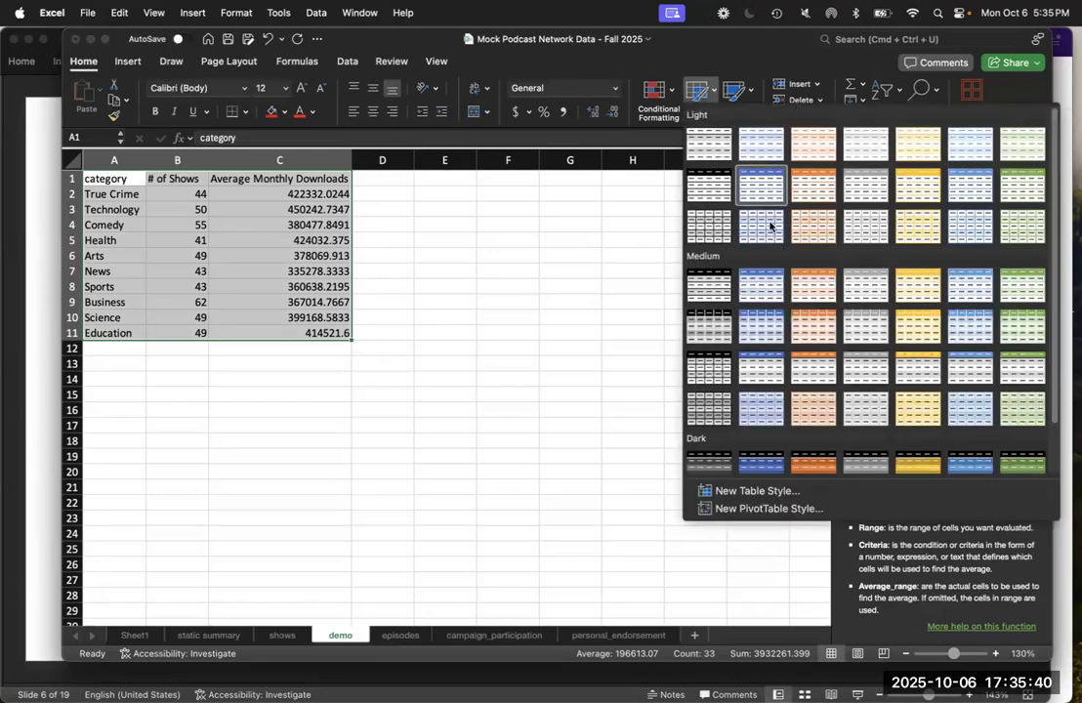
{"action": "left_click", "coordinate": [918, 283]}
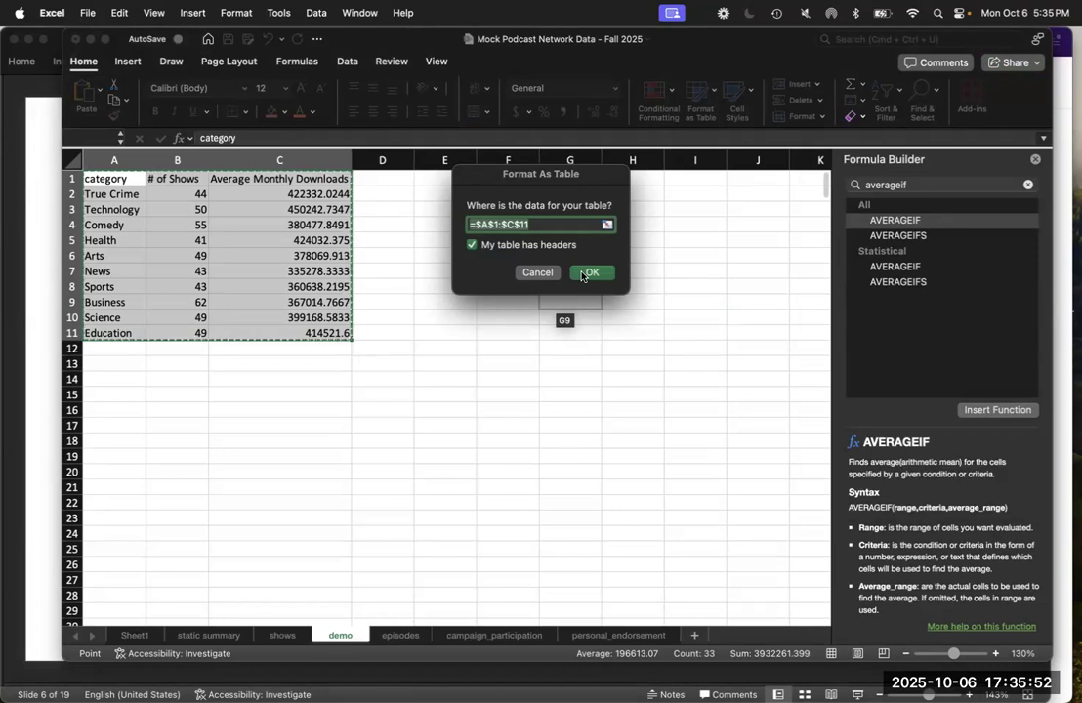
{"action": "left_click", "coordinate": [588, 273]}
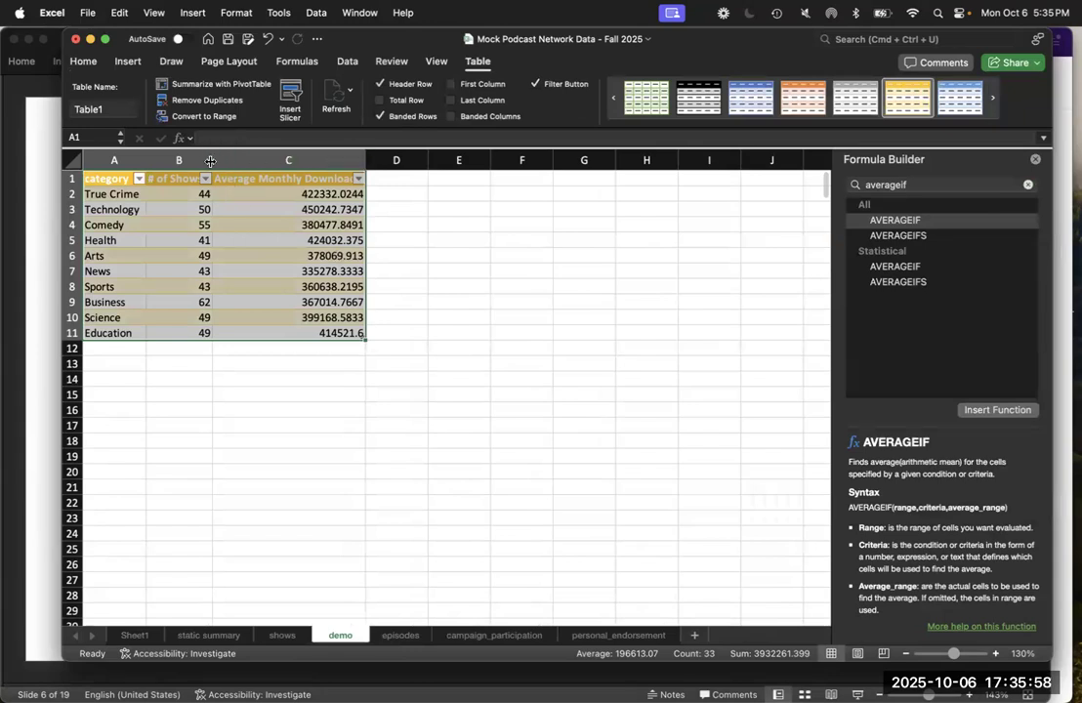
Step: Autofit the widths of columns A, B and C to the table's headers
{"action": "double_click", "coordinate": [145, 157]}
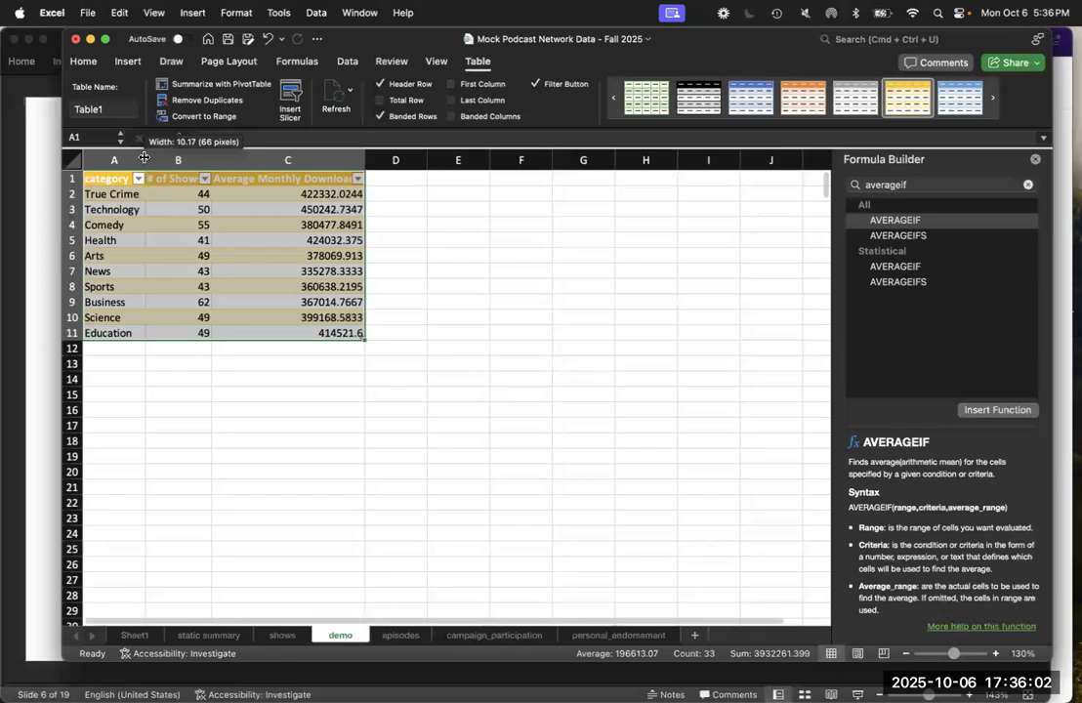
{"action": "double_click", "coordinate": [209, 158]}
{"action": "double_click", "coordinate": [210, 158]}
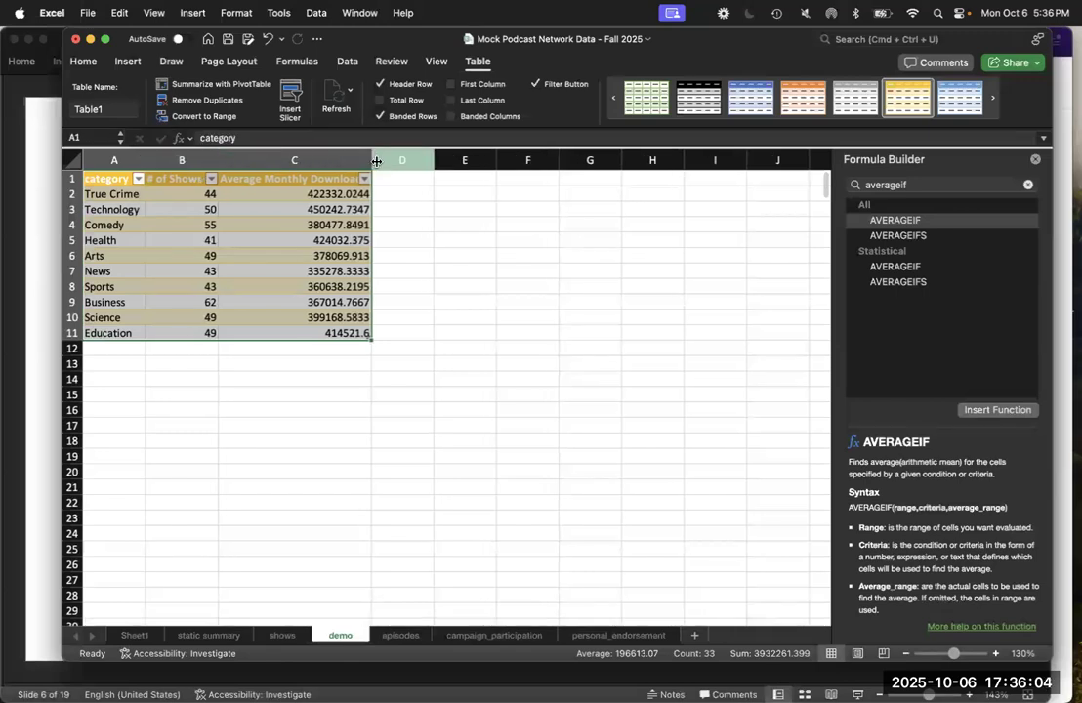
{"action": "double_click", "coordinate": [372, 160]}
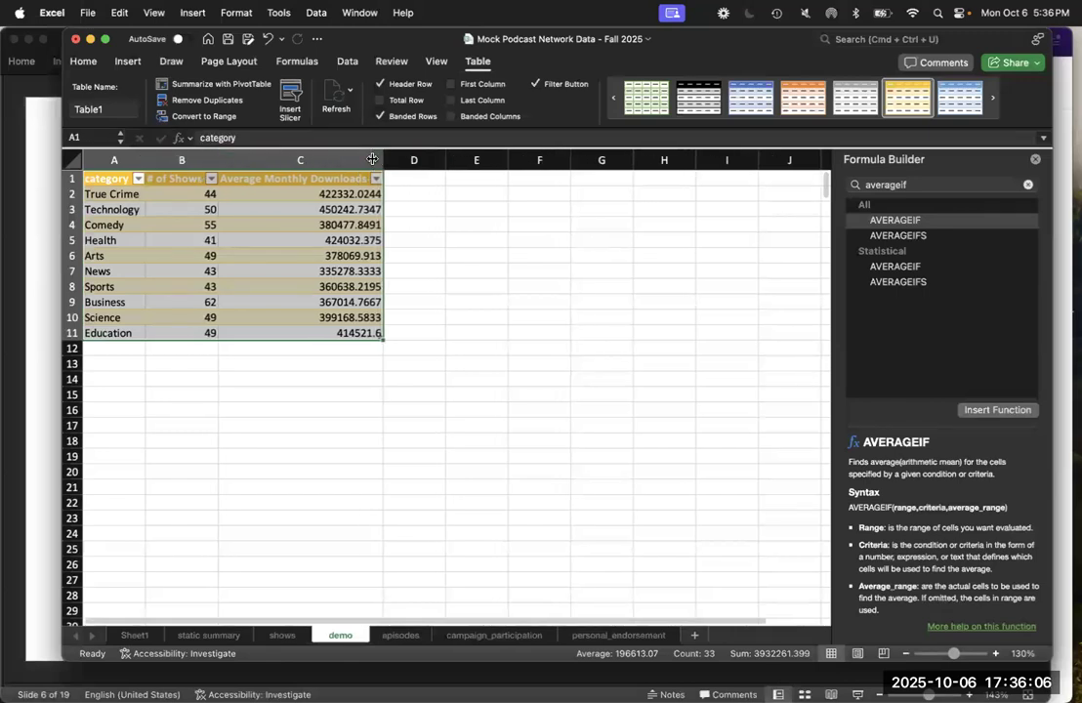
{"action": "left_click", "coordinate": [374, 255]}
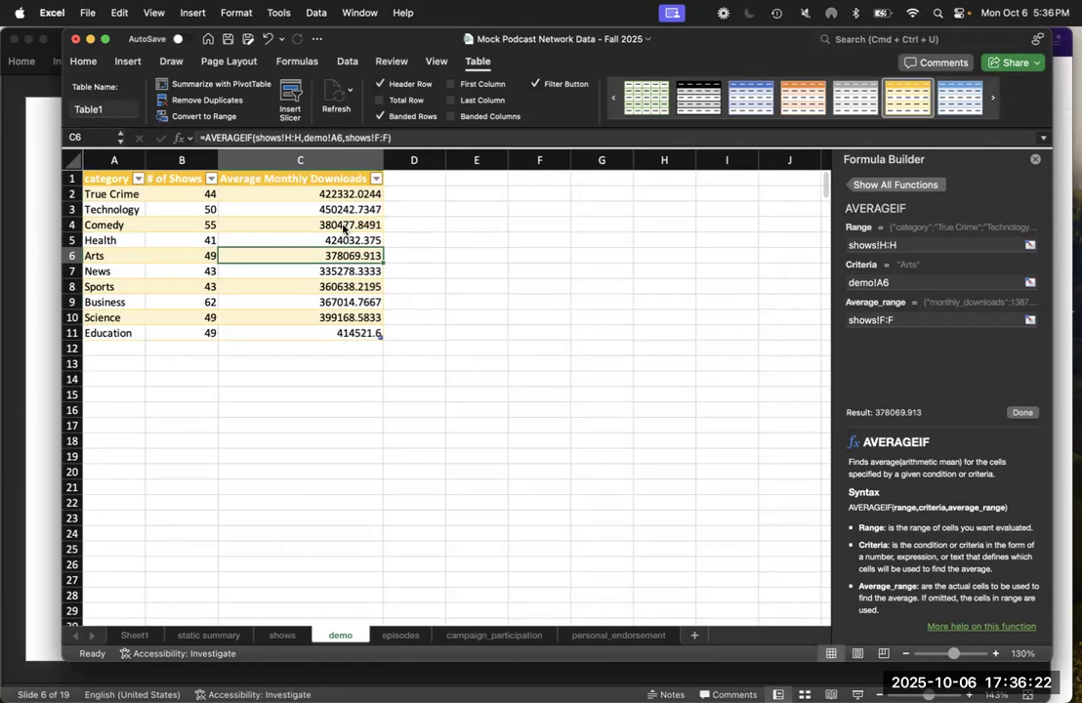
{"action": "left_click", "coordinate": [341, 348]}
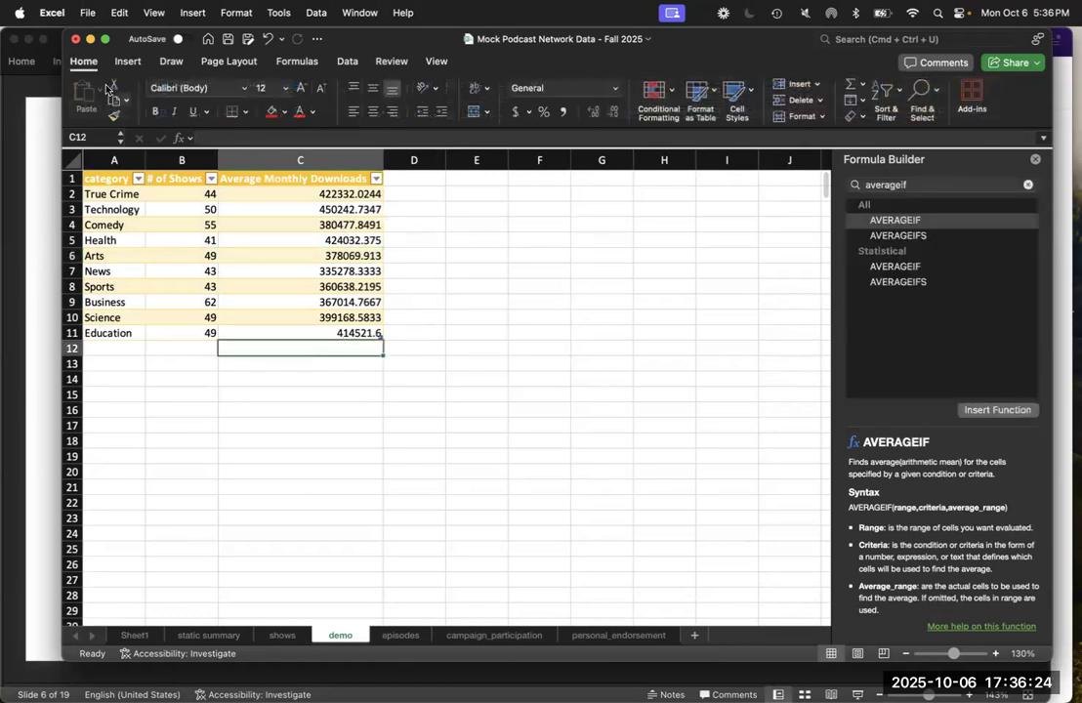
Step: Format the Average Monthly Downloads values in C2:C11 with thousands separators and no decimal places
{"action": "left_click_drag", "start_coordinate": [339, 193], "coordinate": [357, 333]}
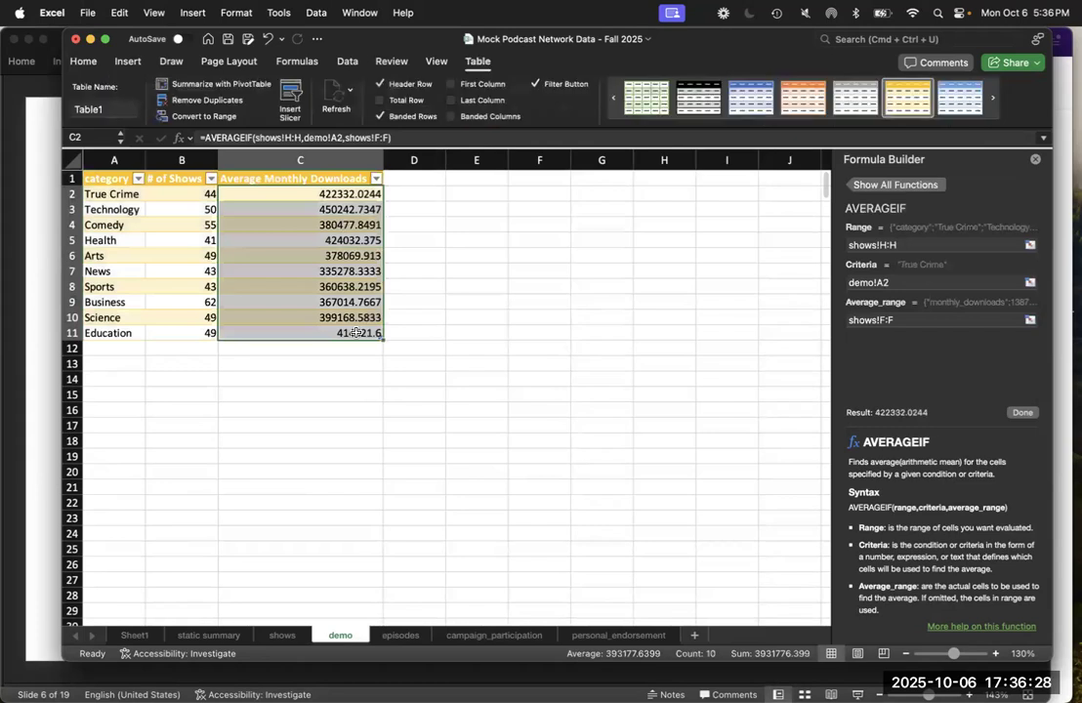
{"action": "left_click", "coordinate": [84, 60]}
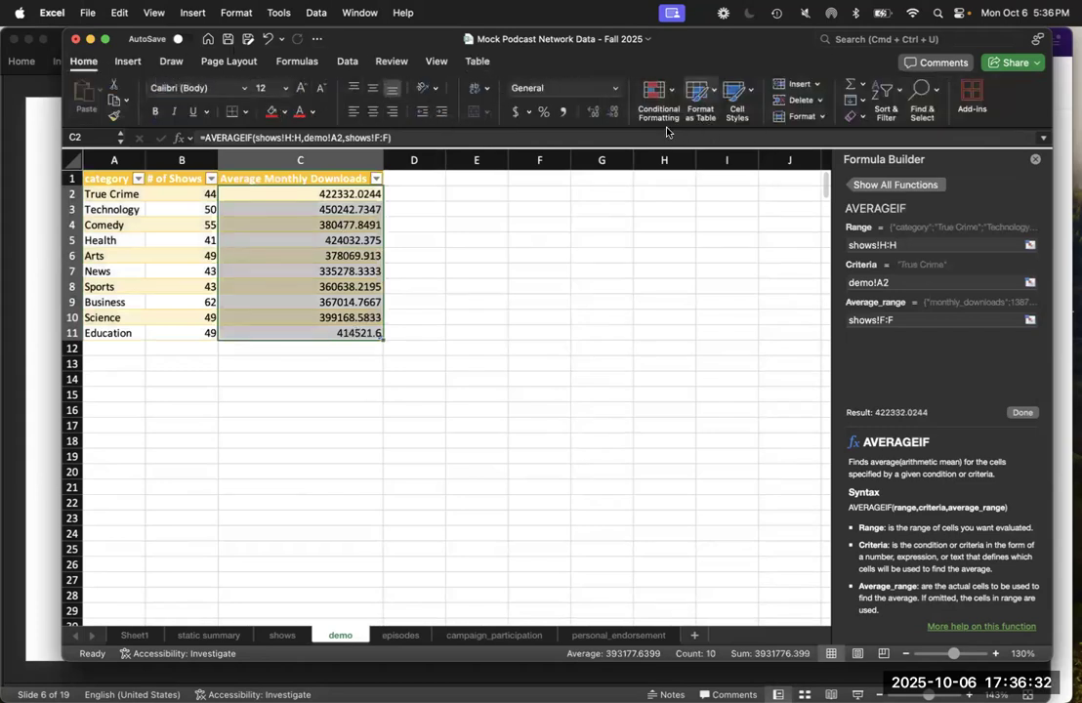
{"action": "left_click", "coordinate": [614, 113]}
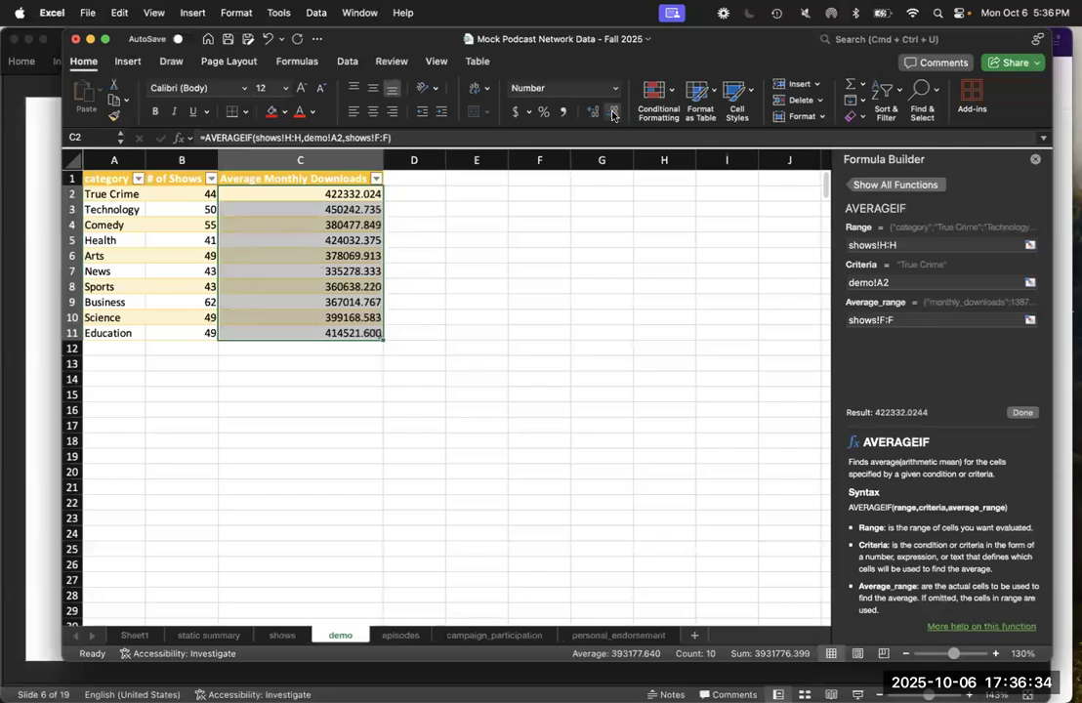
{"action": "left_click", "coordinate": [613, 113]}
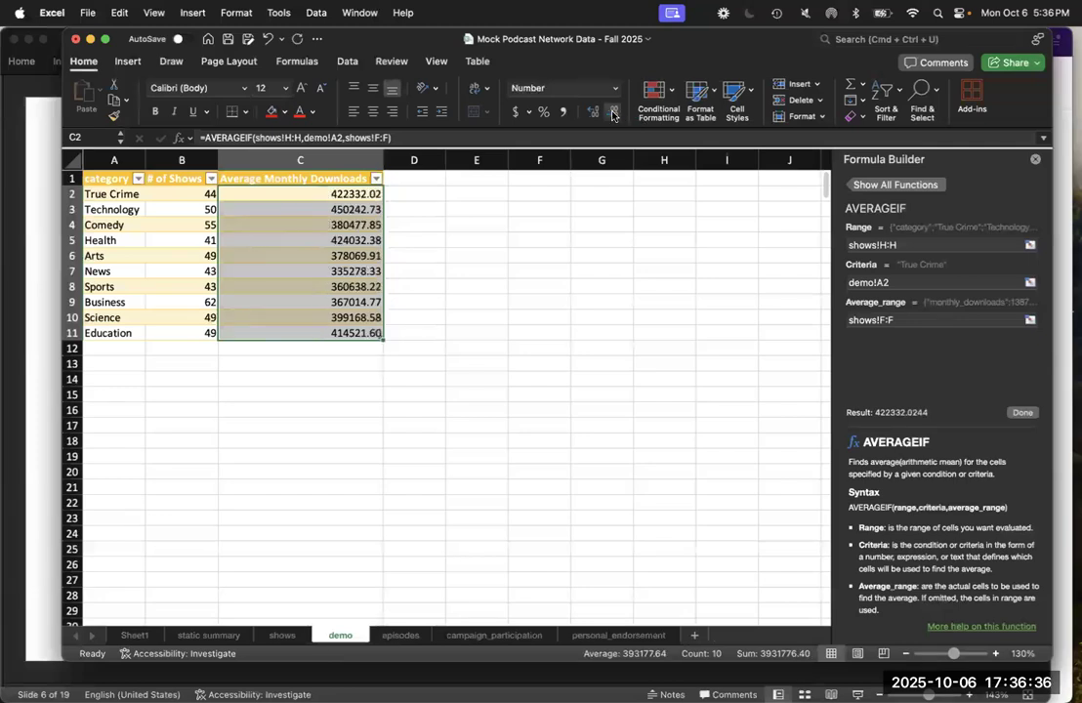
{"action": "left_click", "coordinate": [613, 113]}
{"action": "left_click", "coordinate": [613, 113]}
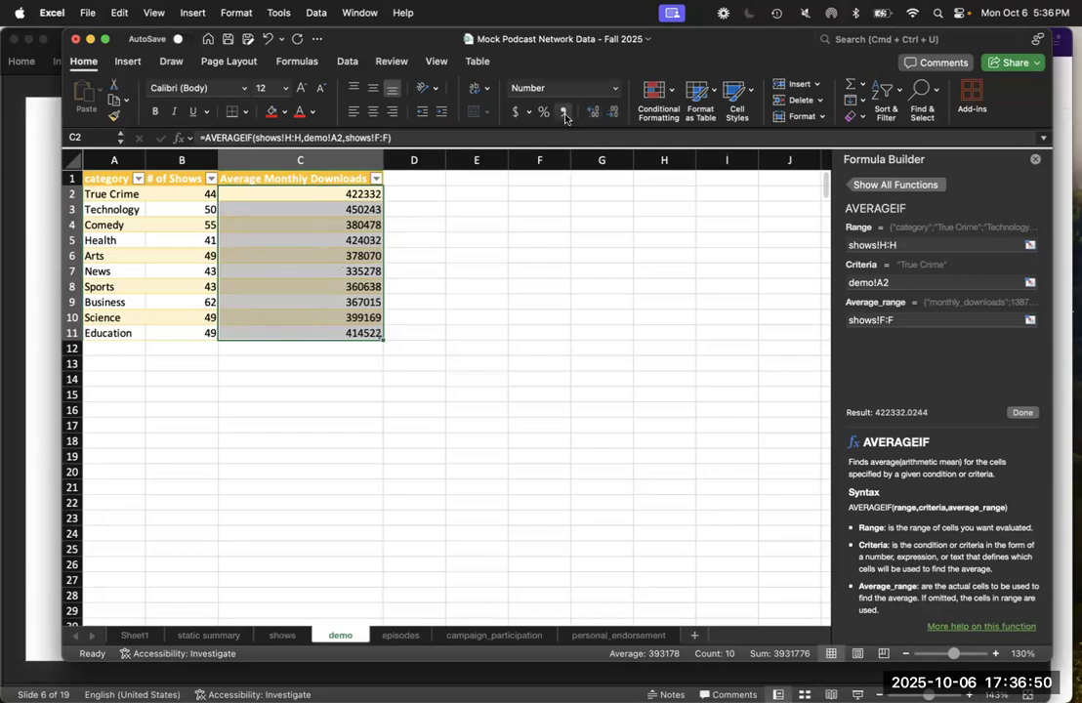
{"action": "left_click", "coordinate": [563, 112]}
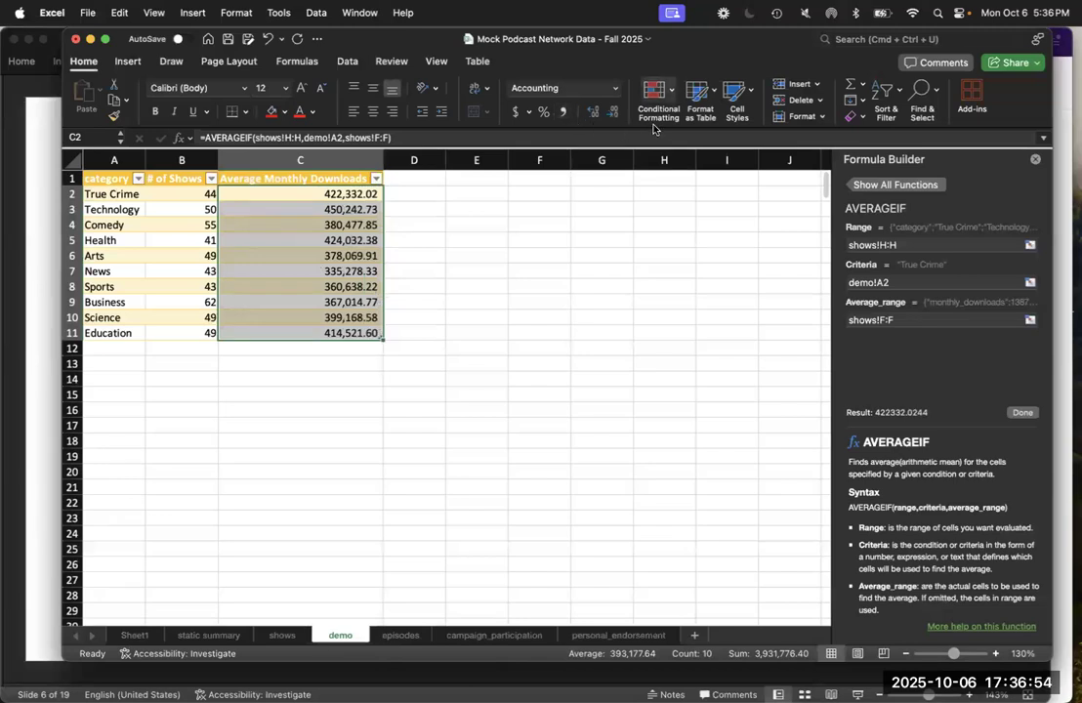
{"action": "left_click", "coordinate": [614, 113]}
{"action": "left_click", "coordinate": [614, 112]}
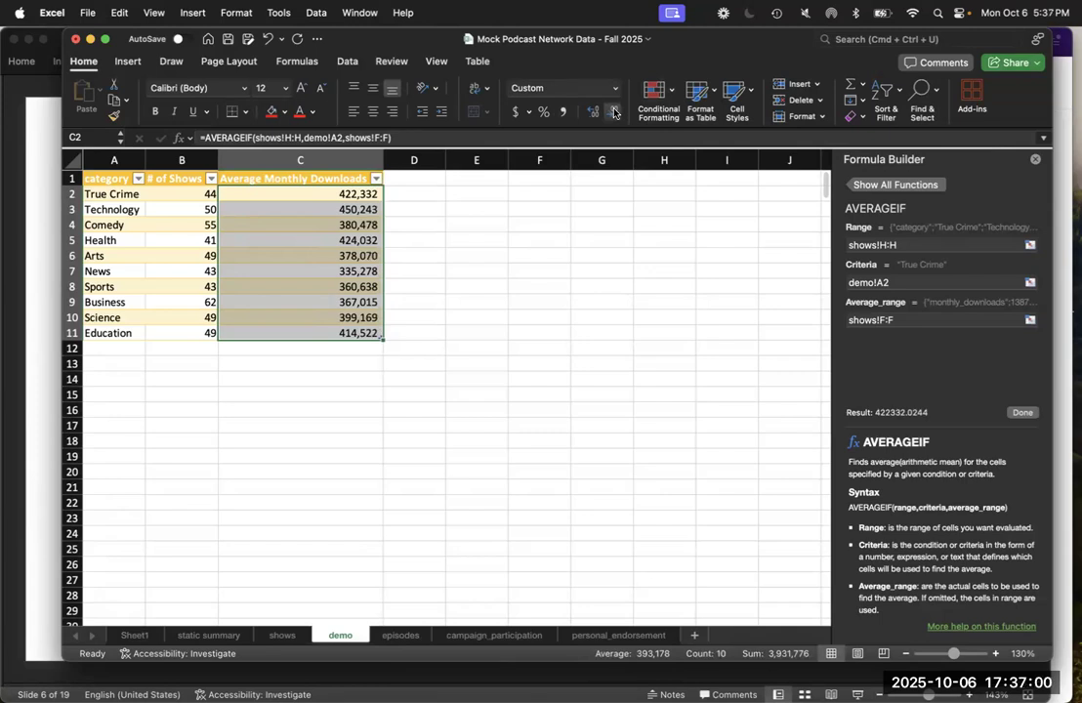
{"action": "left_click", "coordinate": [543, 283]}
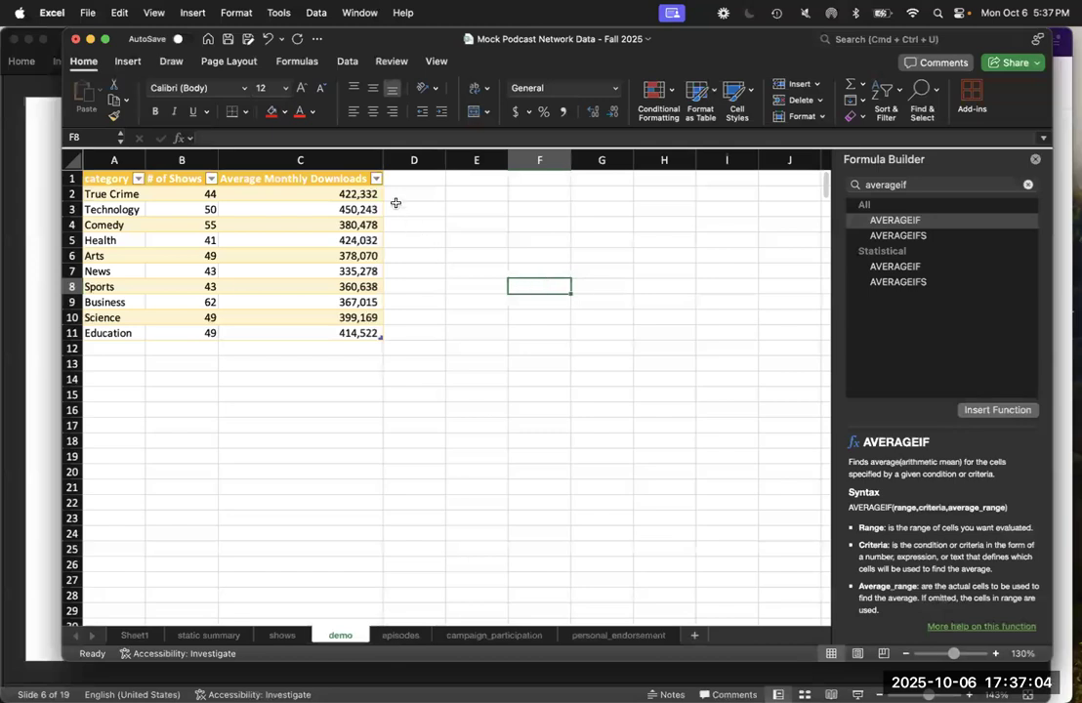
Step: Check the exercise slide in PowerPoint, and sort the Excel table by Average Monthly Downloads in descending order
{"action": "left_click", "coordinate": [377, 179]}
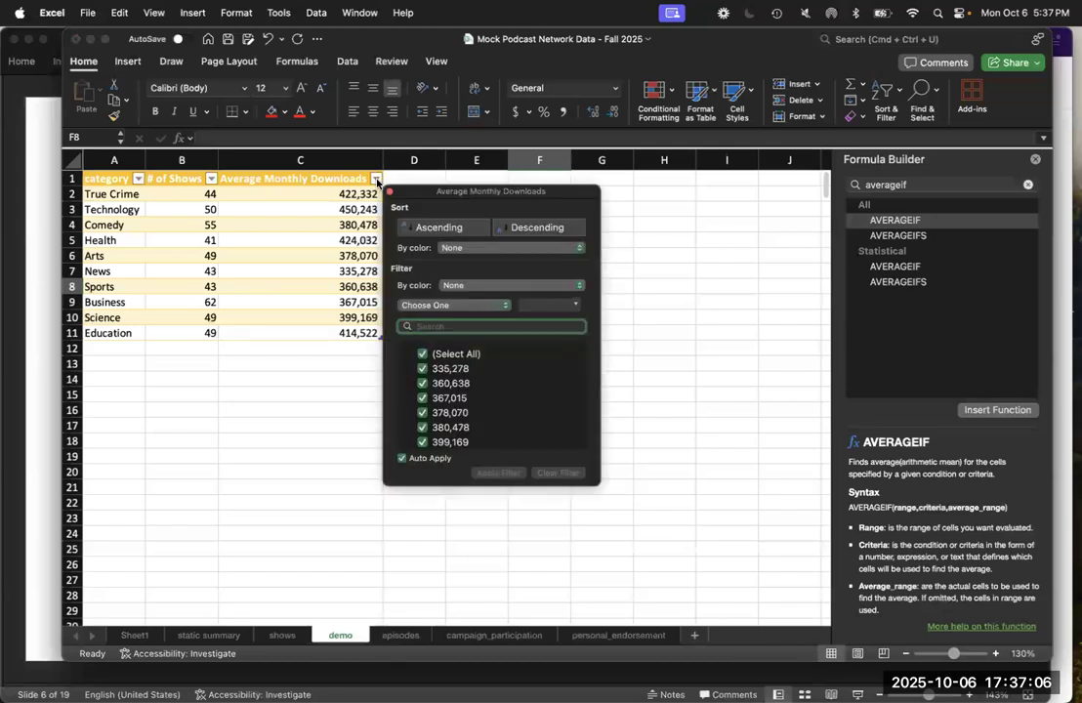
{"action": "left_click", "coordinate": [376, 181]}
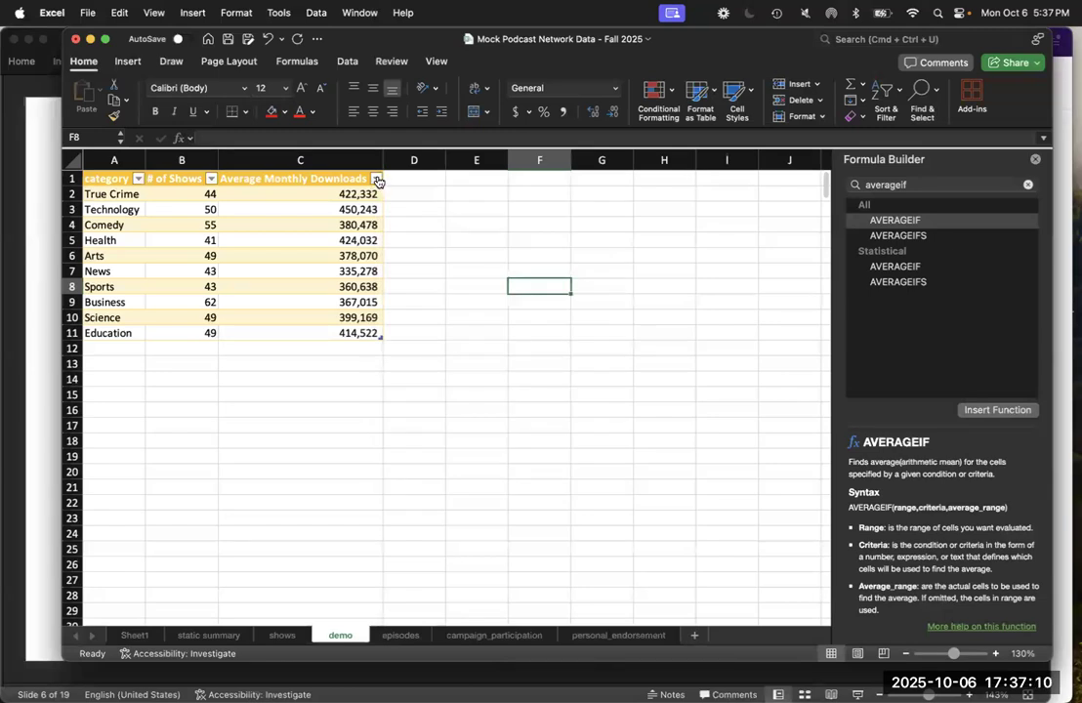
{"action": "left_click", "coordinate": [44, 322]}
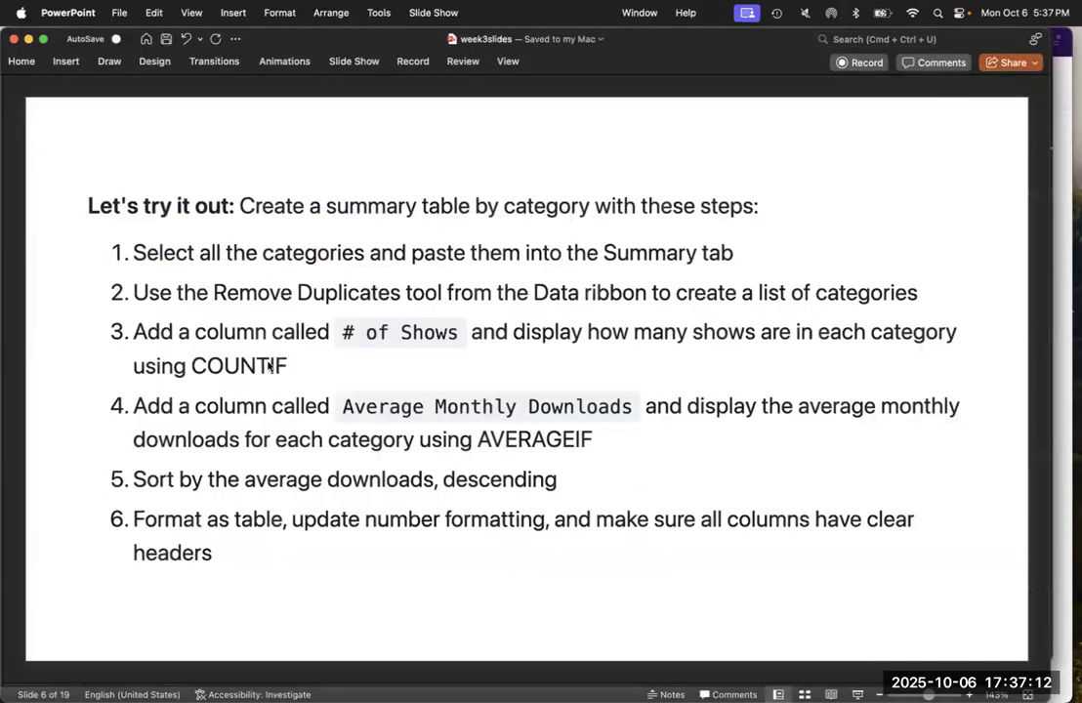
{"action": "key", "text": "ctrl+Up"}
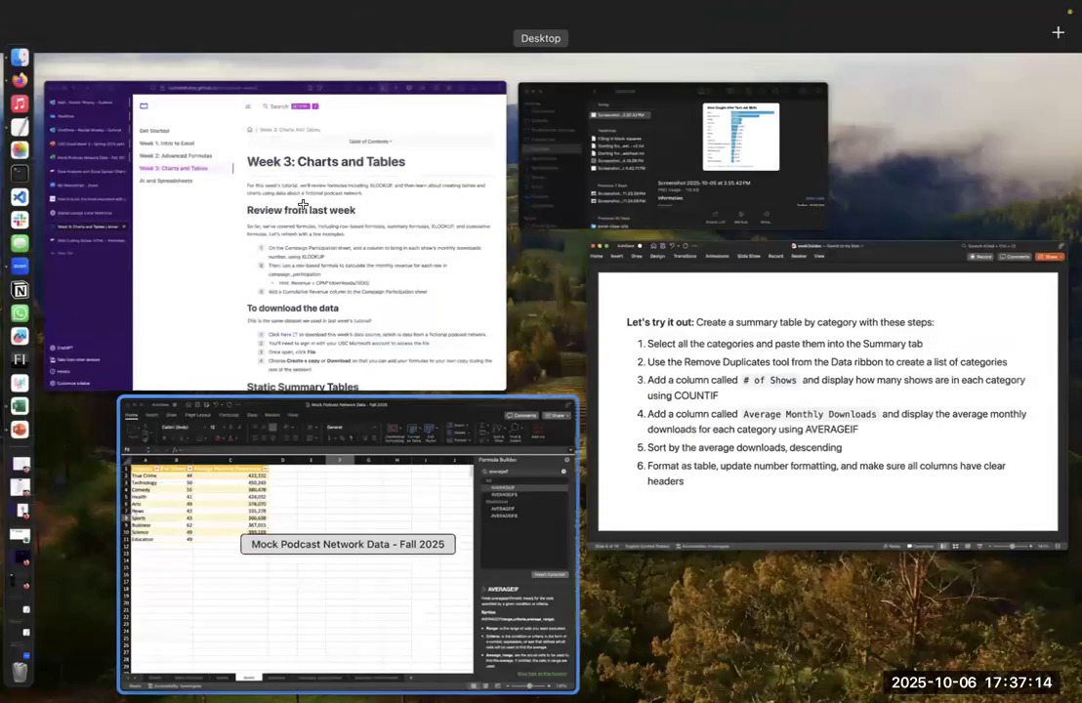
{"action": "left_click", "coordinate": [347, 527]}
{"action": "left_click", "coordinate": [377, 178]}
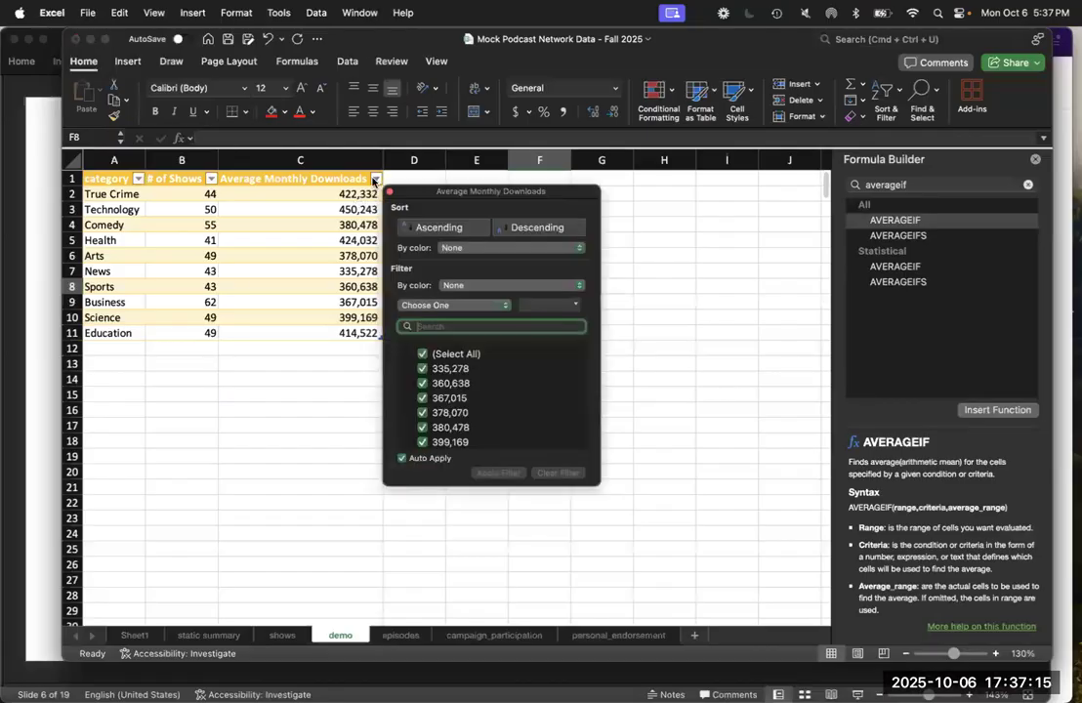
{"action": "left_click", "coordinate": [528, 228]}
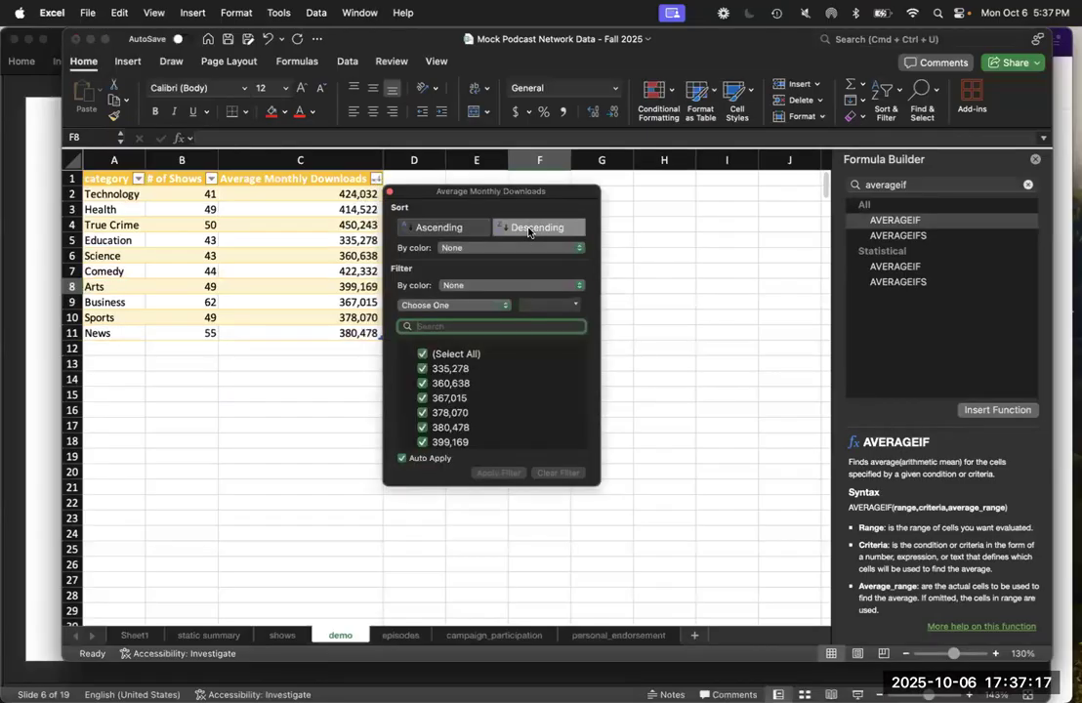
{"action": "left_click", "coordinate": [308, 420]}
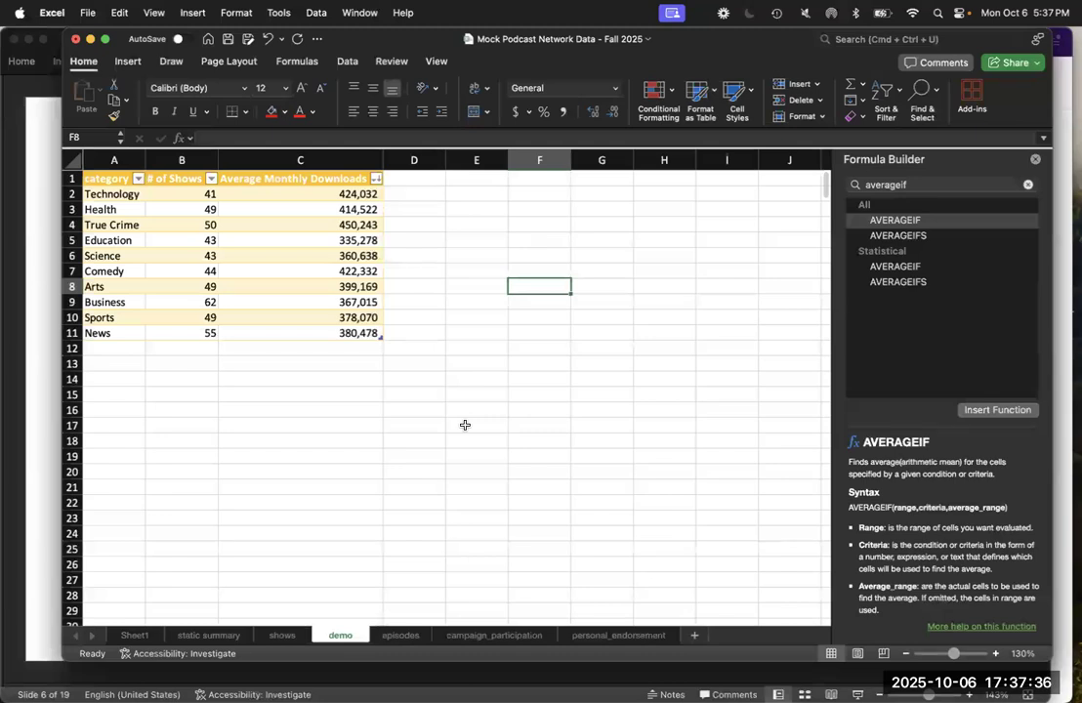
Step: Switch to PowerPoint and advance past the Charts slide to the chart exercise instructions on slide 8
{"action": "left_click", "coordinate": [30, 363]}
{"action": "key", "text": "Down"}
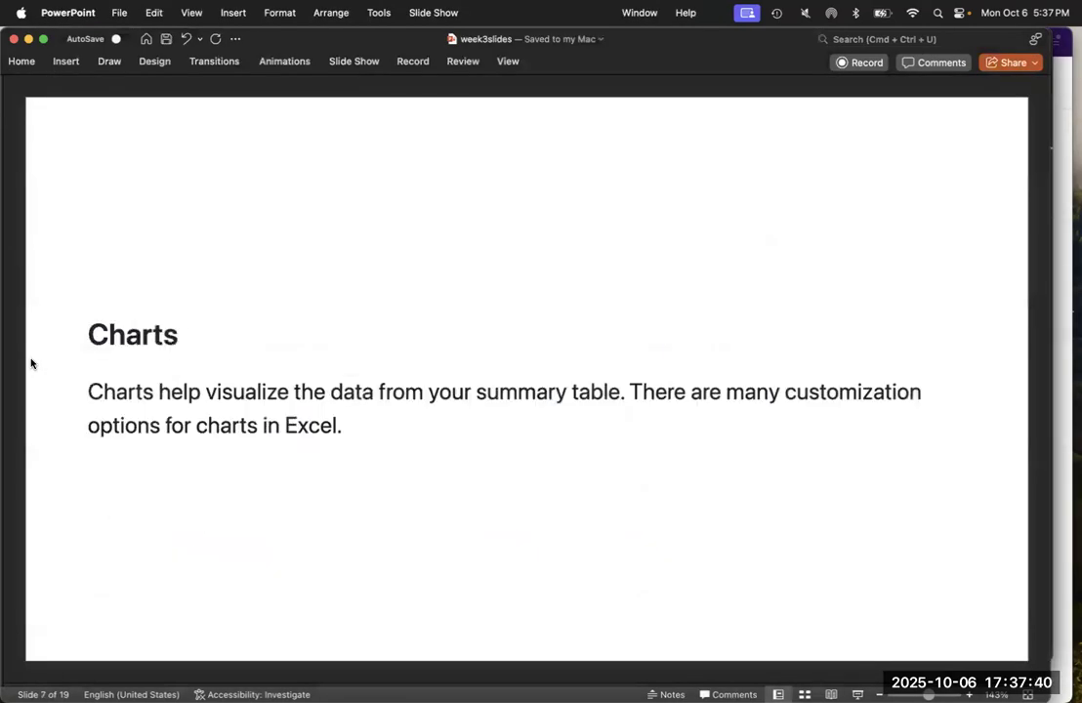
{"action": "key", "text": "Up"}
{"action": "key", "text": "Down"}
{"action": "key", "text": "Down"}
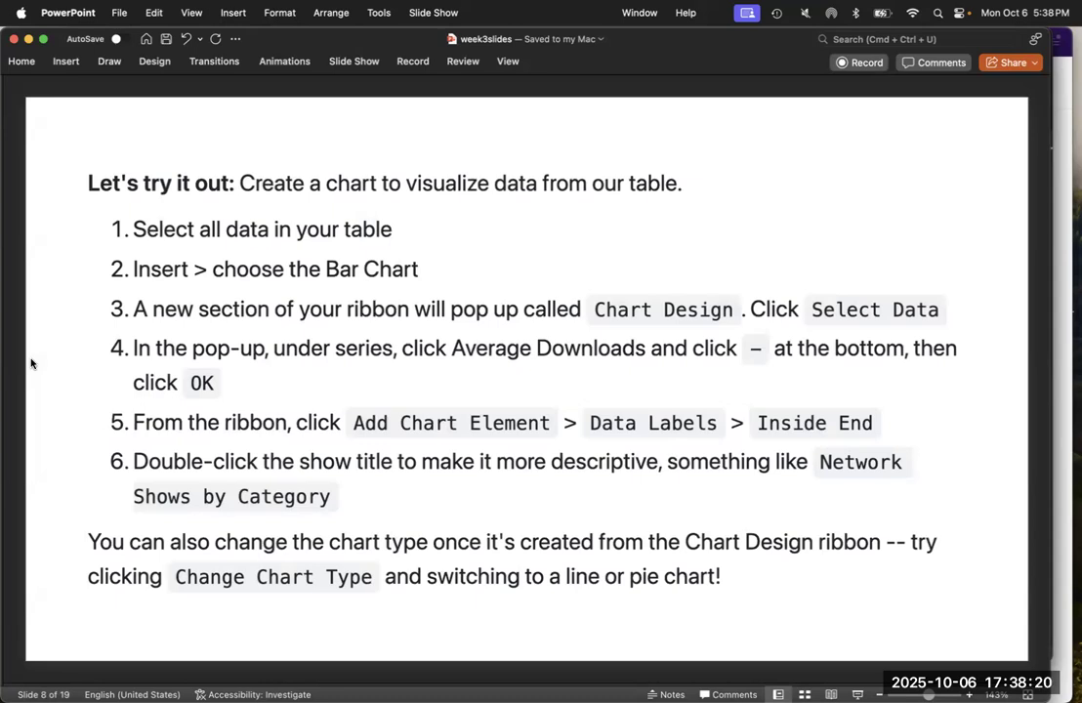
Step: Switch back to Excel and select all the data in the category summary table, A2:C11
{"action": "key", "text": "ctrl+Up"}
{"action": "left_click", "coordinate": [336, 516]}
{"action": "left_click", "coordinate": [265, 195]}
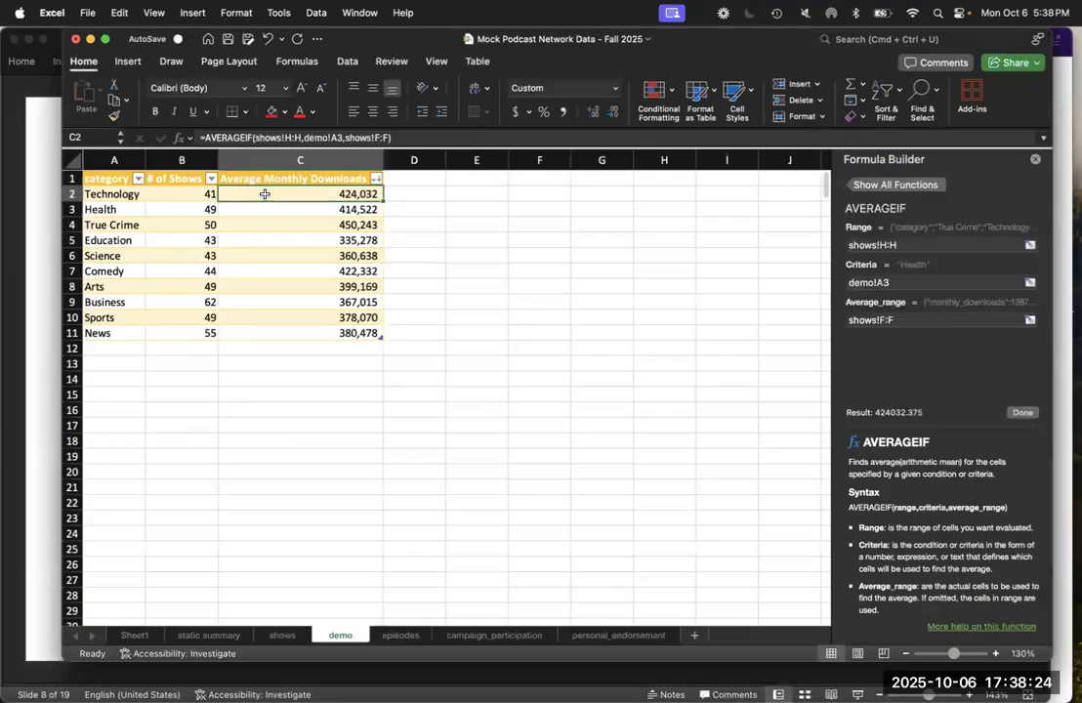
{"action": "left_click", "coordinate": [239, 249]}
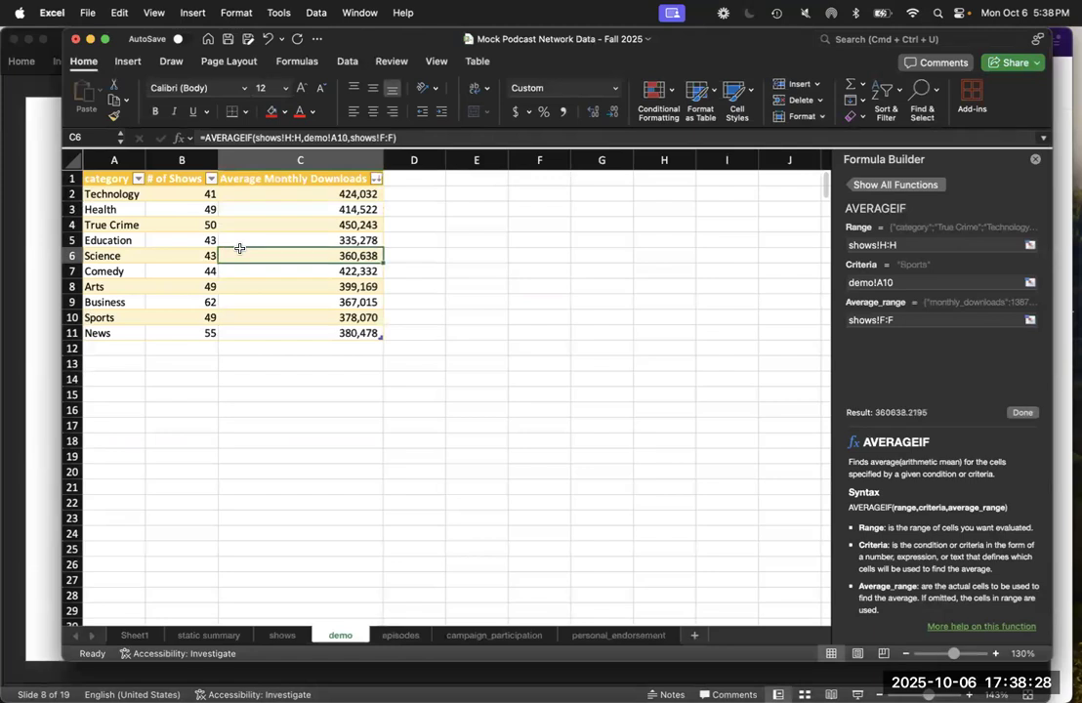
{"action": "key", "text": "super+a"}
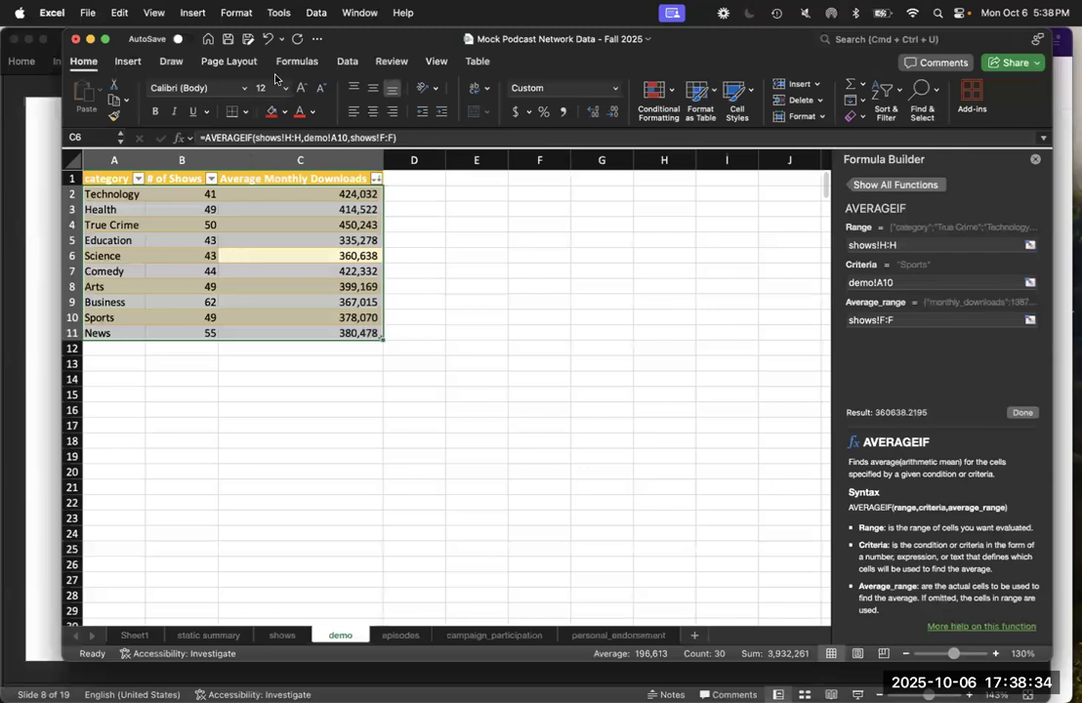
Step: Insert a 2-D clustered column chart of the selected table data and place it beside the table, clear of the values
{"action": "left_click", "coordinate": [137, 64]}
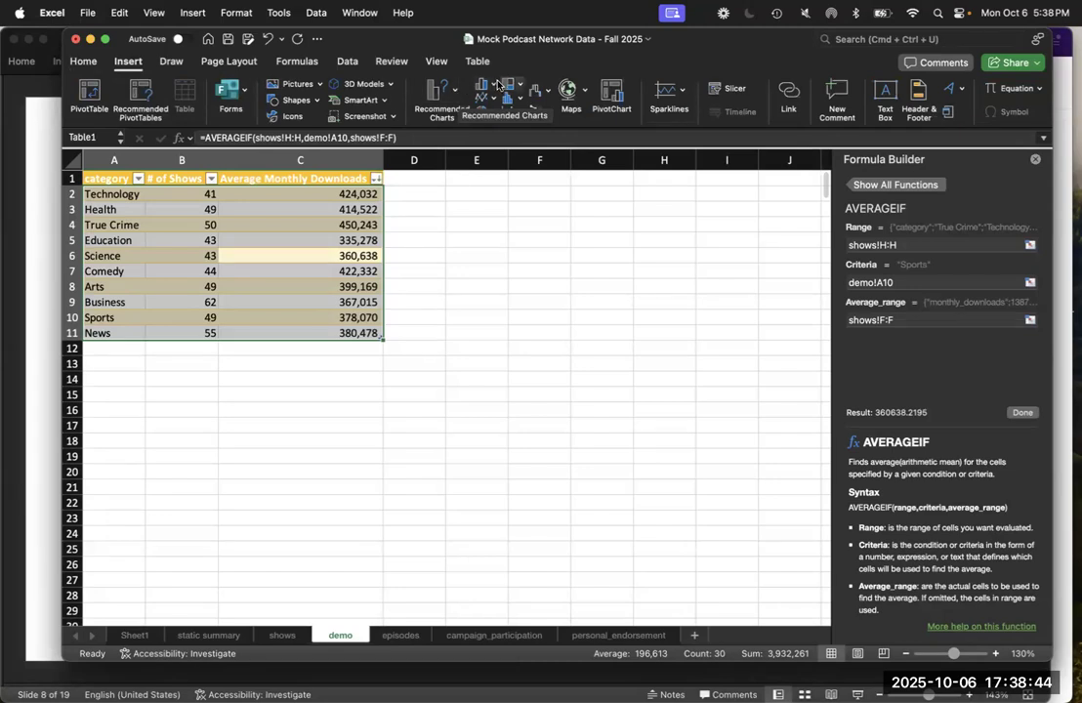
{"action": "left_click", "coordinate": [457, 91]}
{"action": "left_click", "coordinate": [457, 90]}
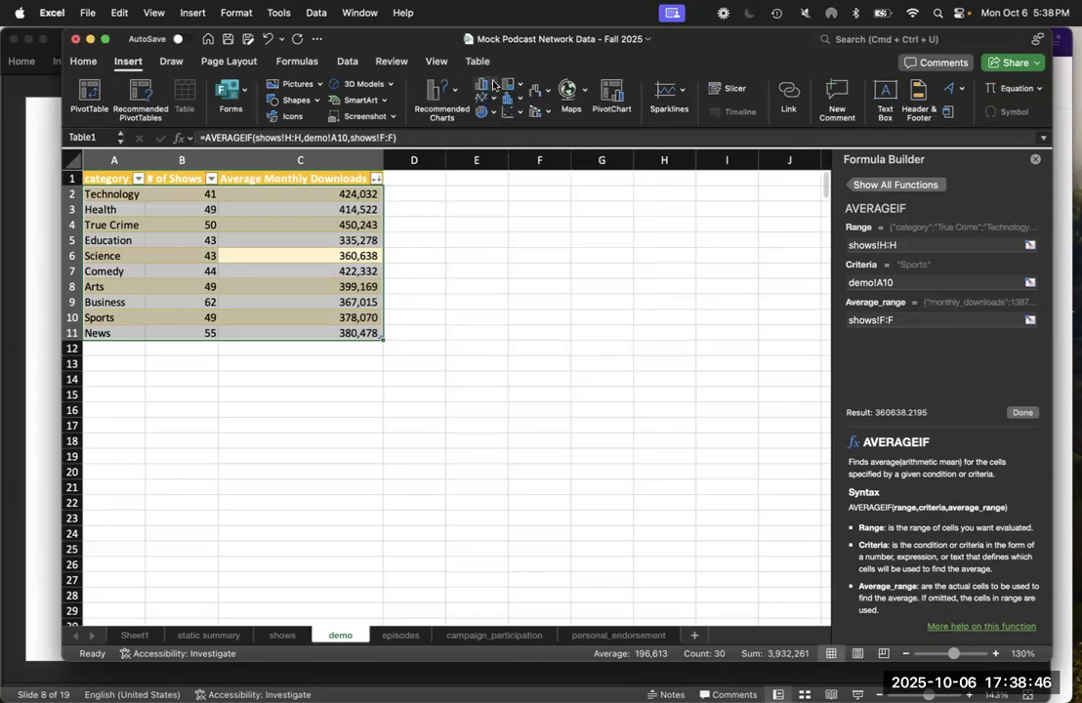
{"action": "left_click", "coordinate": [486, 86]}
{"action": "left_click", "coordinate": [487, 86]}
{"action": "left_click", "coordinate": [487, 86]}
{"action": "left_click", "coordinate": [453, 94]}
{"action": "left_click", "coordinate": [452, 91]}
{"action": "left_click", "coordinate": [452, 91]}
{"action": "left_click", "coordinate": [485, 88]}
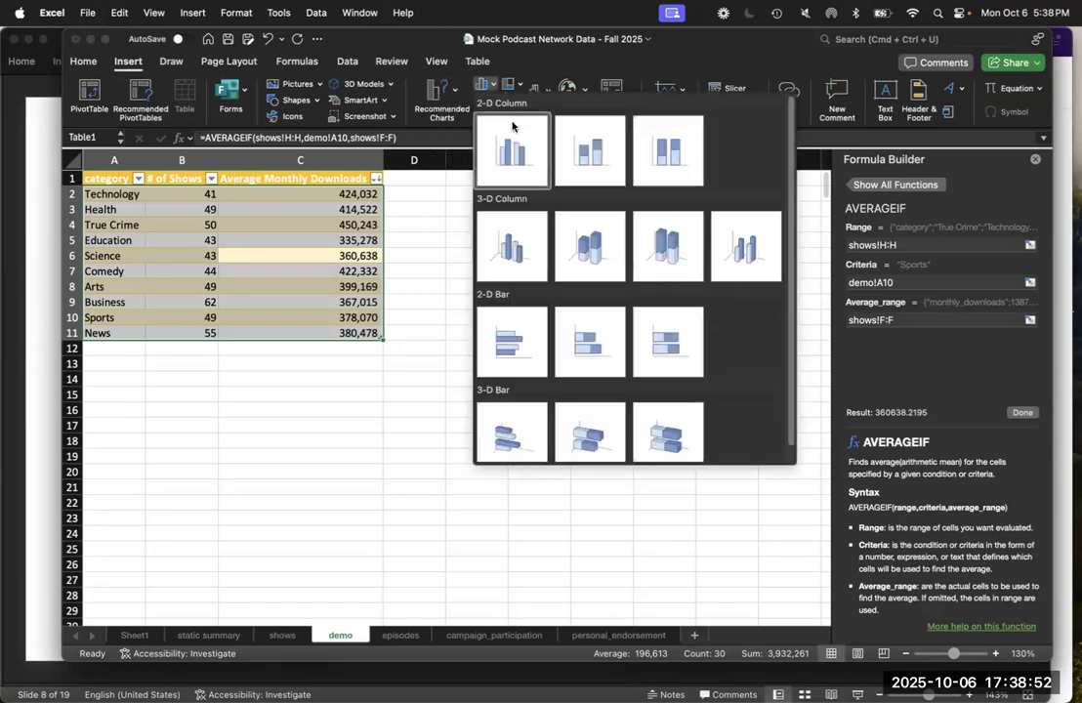
{"action": "left_click", "coordinate": [510, 126]}
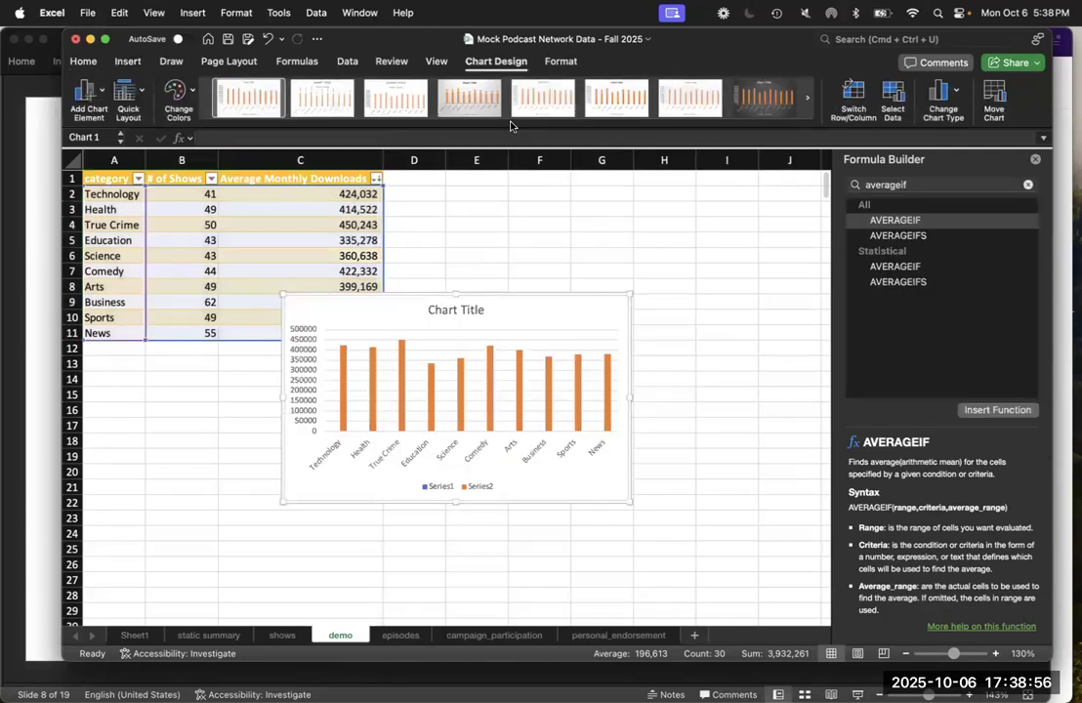
{"action": "left_click_drag", "start_coordinate": [574, 306], "coordinate": [707, 248]}
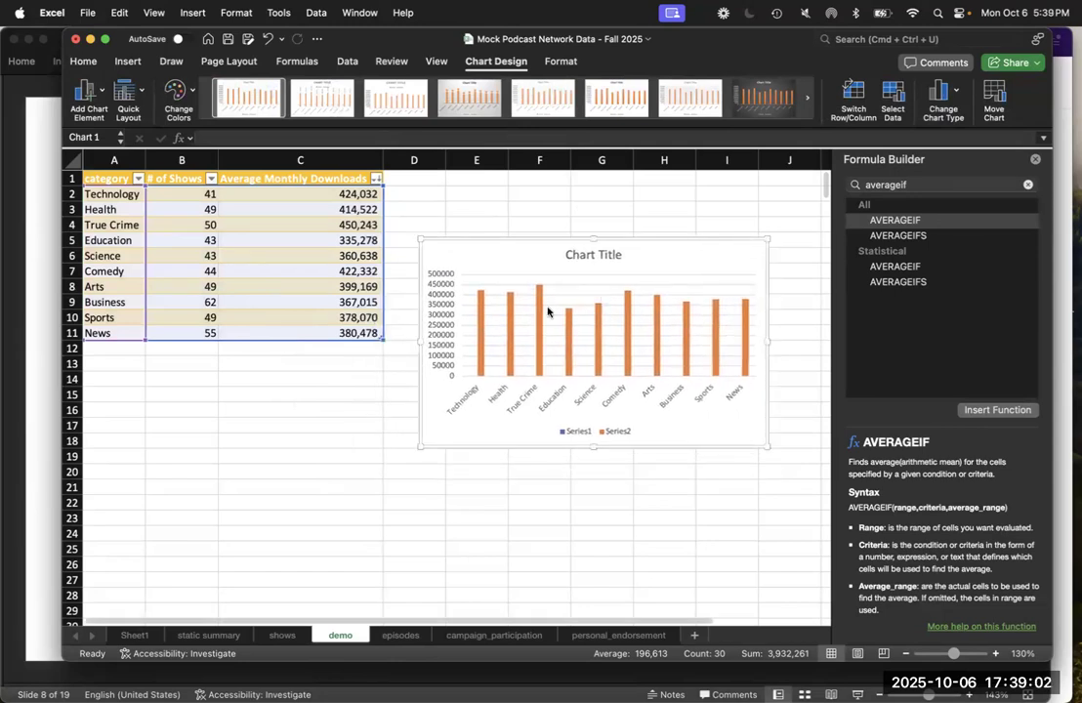
Step: Check the chart exercise slide in PowerPoint, and remove Series1, the number of shows, from the Excel chart's data source
{"action": "left_click", "coordinate": [40, 250]}
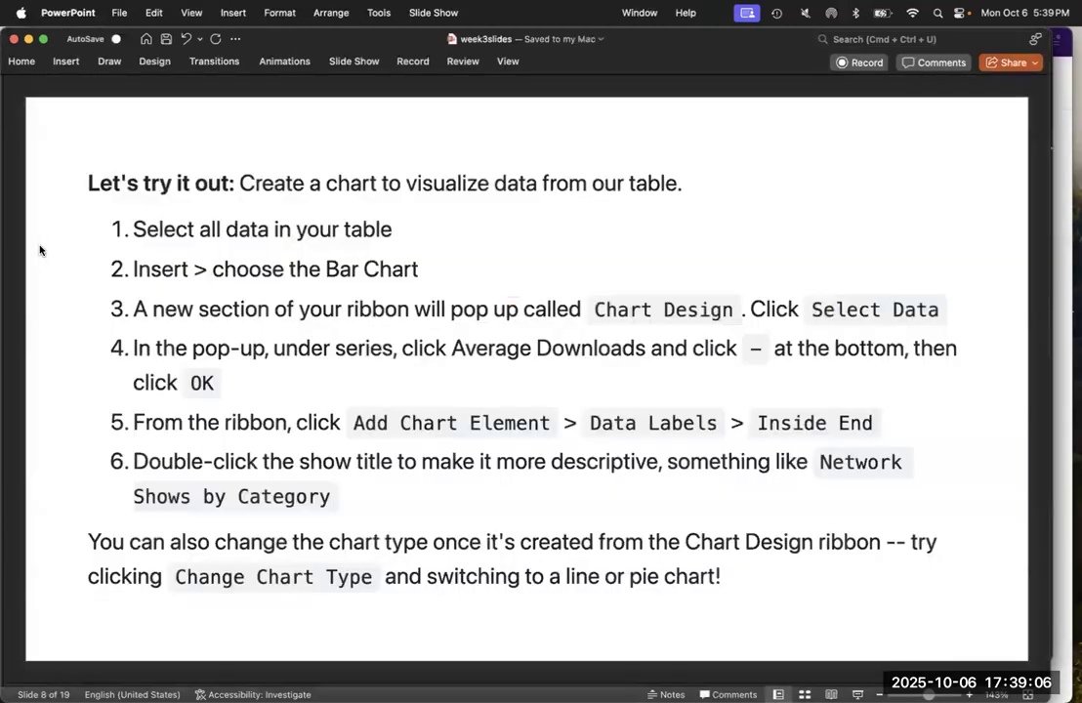
{"action": "key", "text": "ctrl+Up"}
{"action": "left_click", "coordinate": [395, 528]}
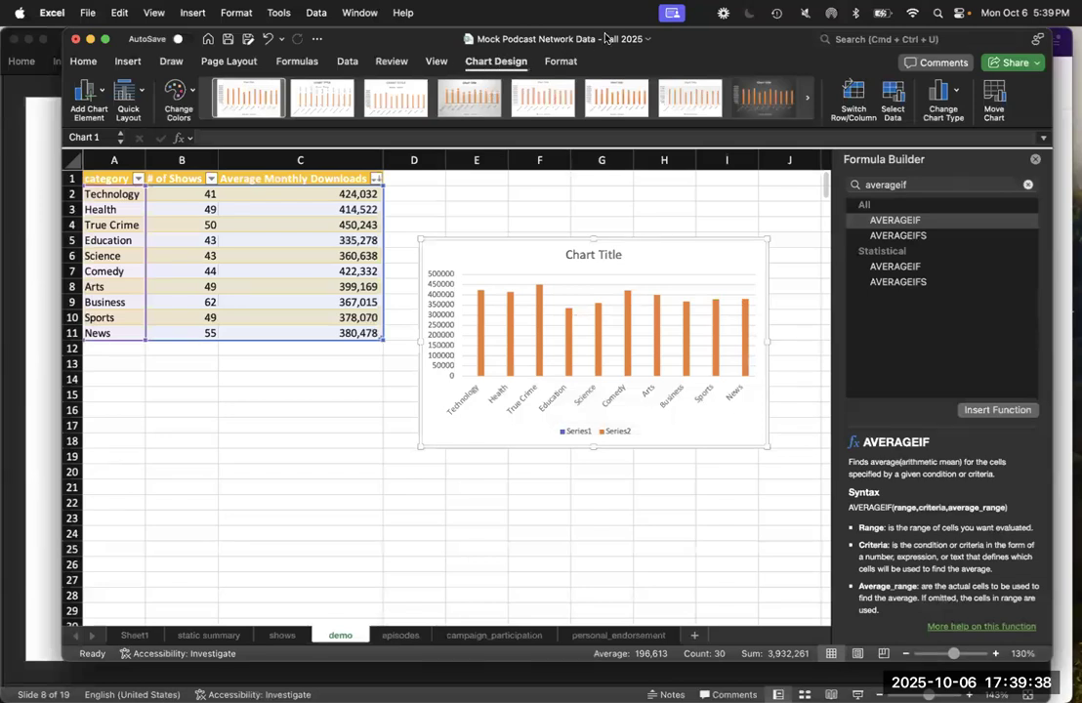
{"action": "left_click", "coordinate": [895, 93]}
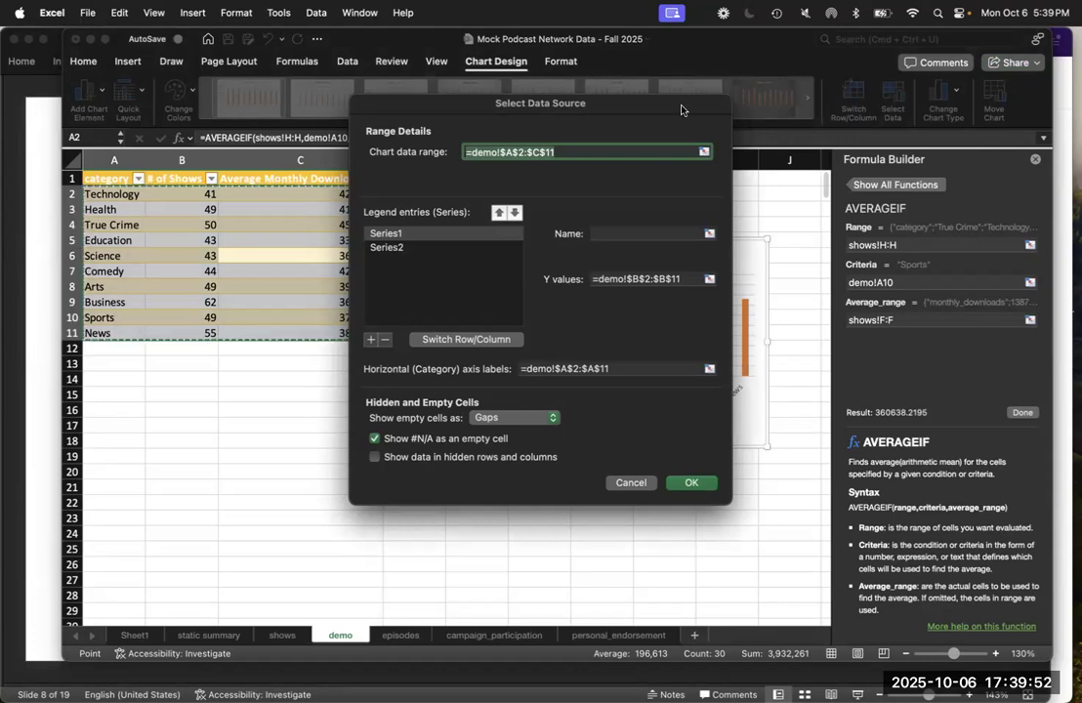
{"action": "left_click_drag", "start_coordinate": [637, 110], "coordinate": [932, 49]}
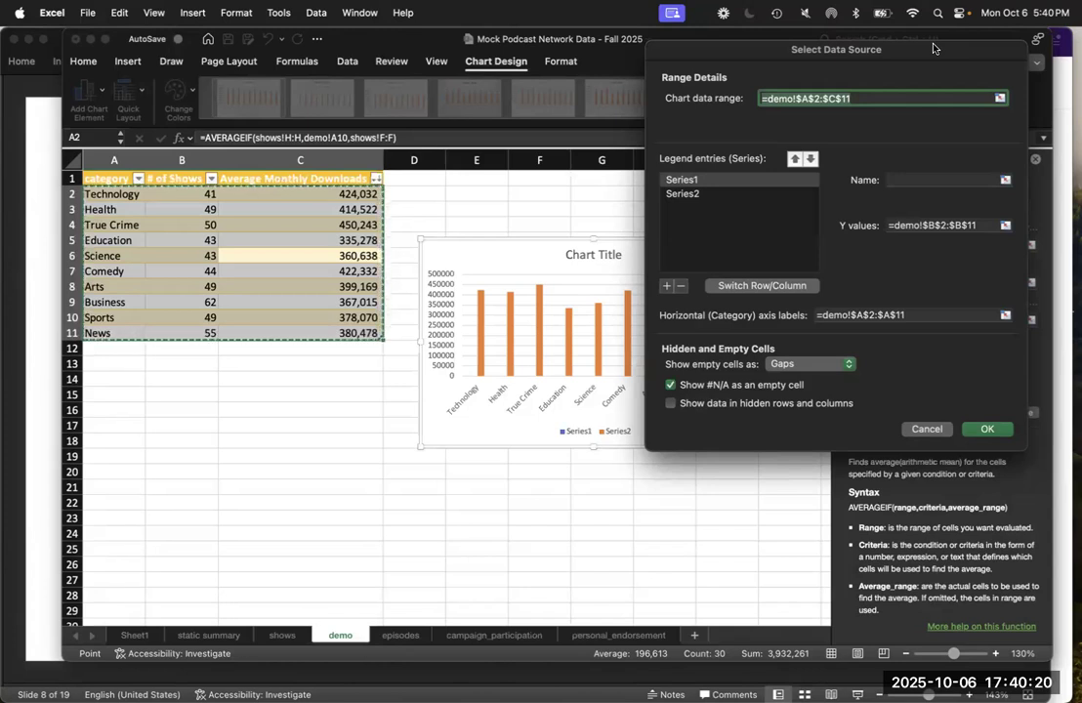
{"action": "left_click", "coordinate": [684, 180]}
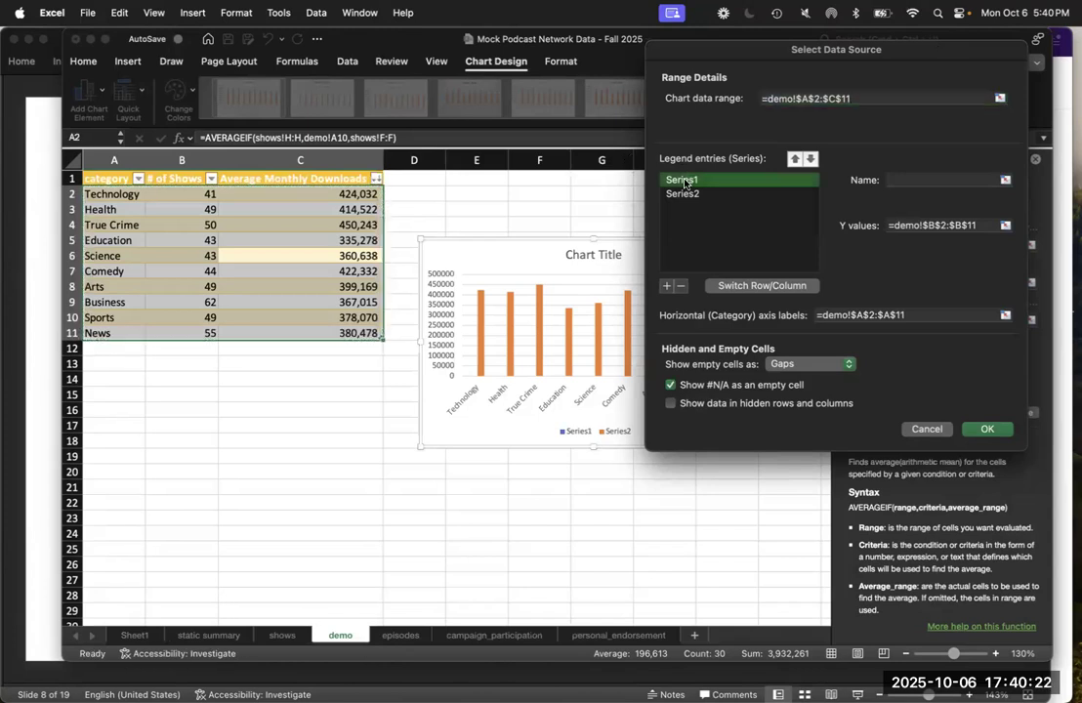
{"action": "left_click", "coordinate": [680, 286]}
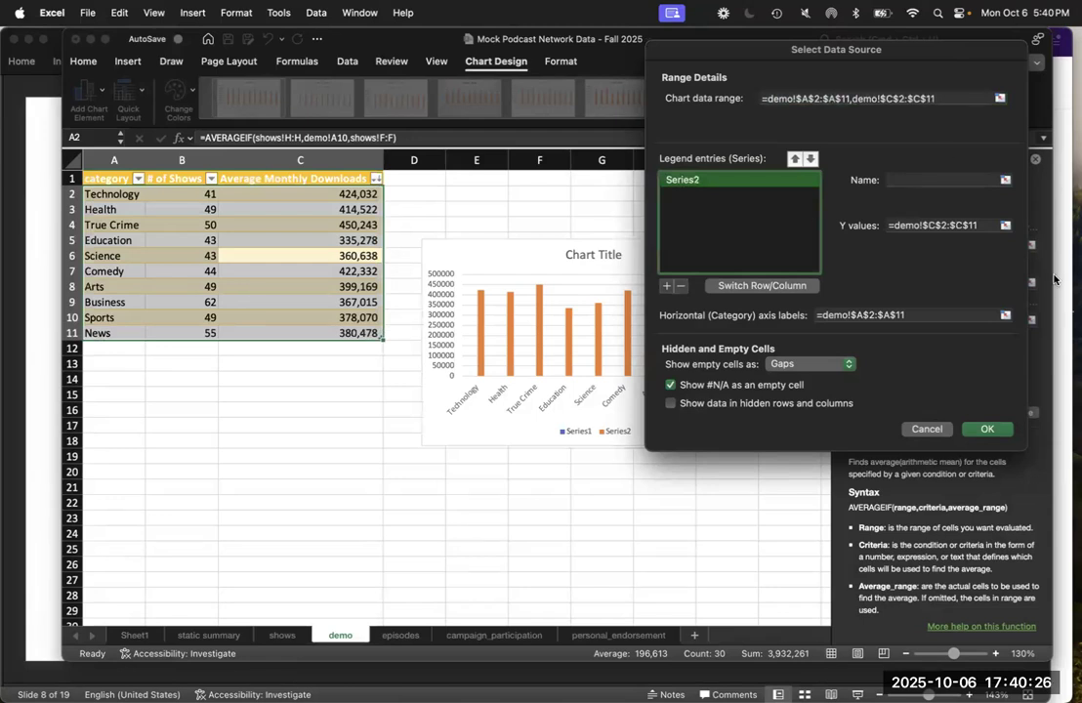
{"action": "left_click", "coordinate": [987, 430]}
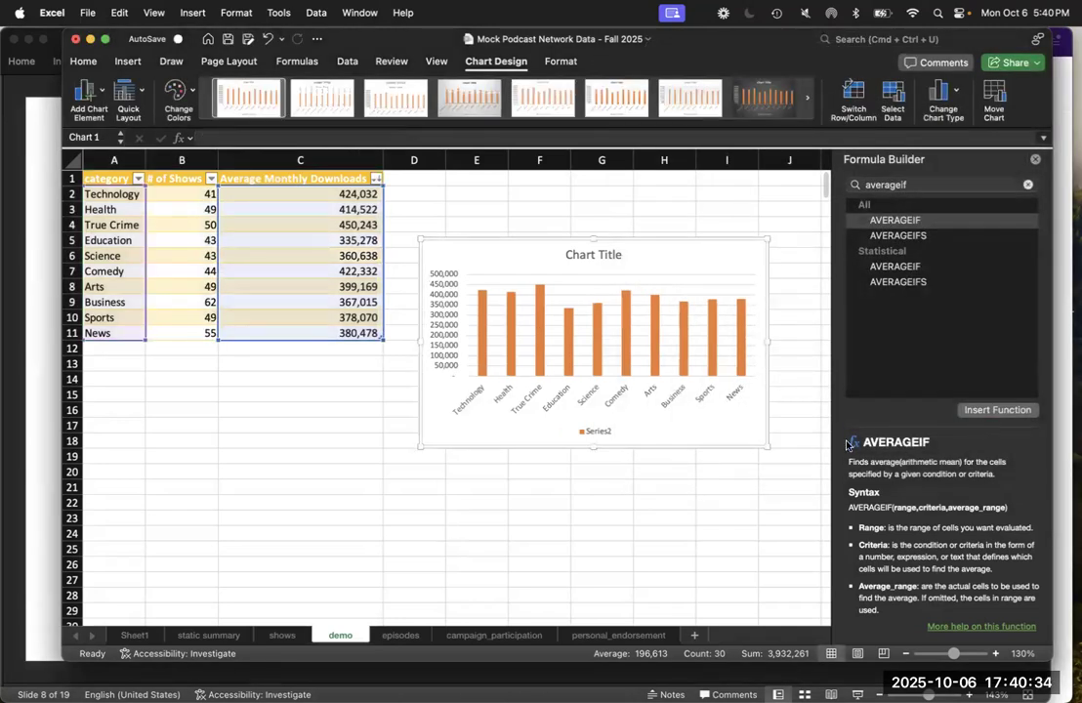
Step: Review the remaining instructions on the chart exercise slide in PowerPoint against the Excel chart, and return to Excel
{"action": "key", "text": "ctrl+Up"}
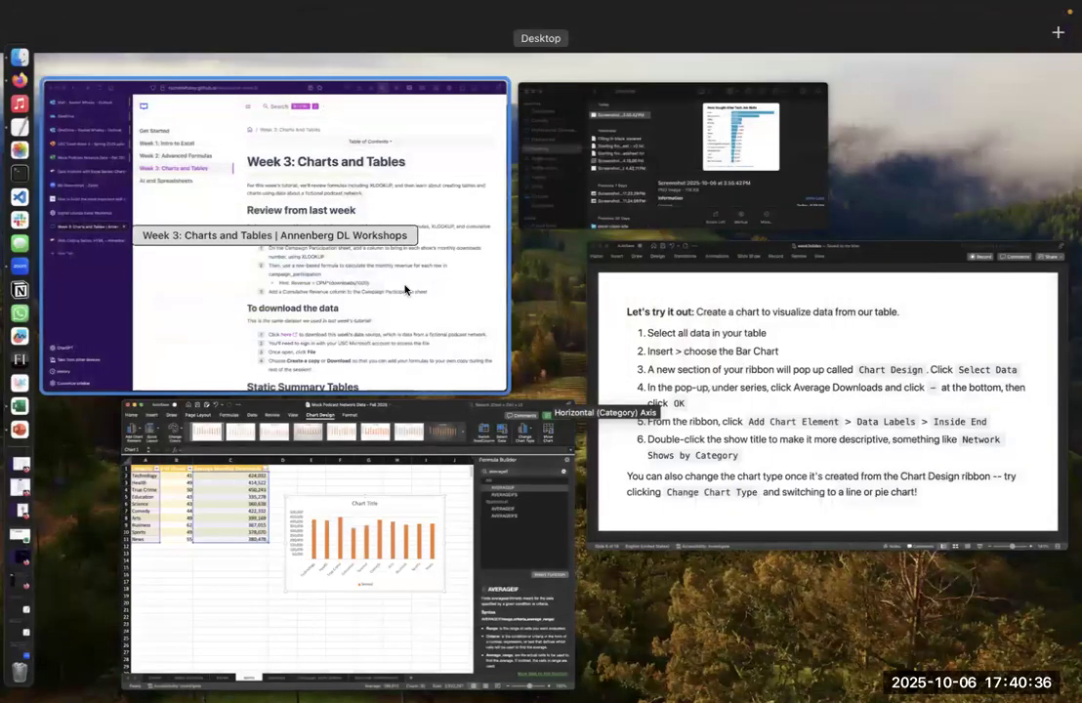
{"action": "left_click", "coordinate": [771, 369]}
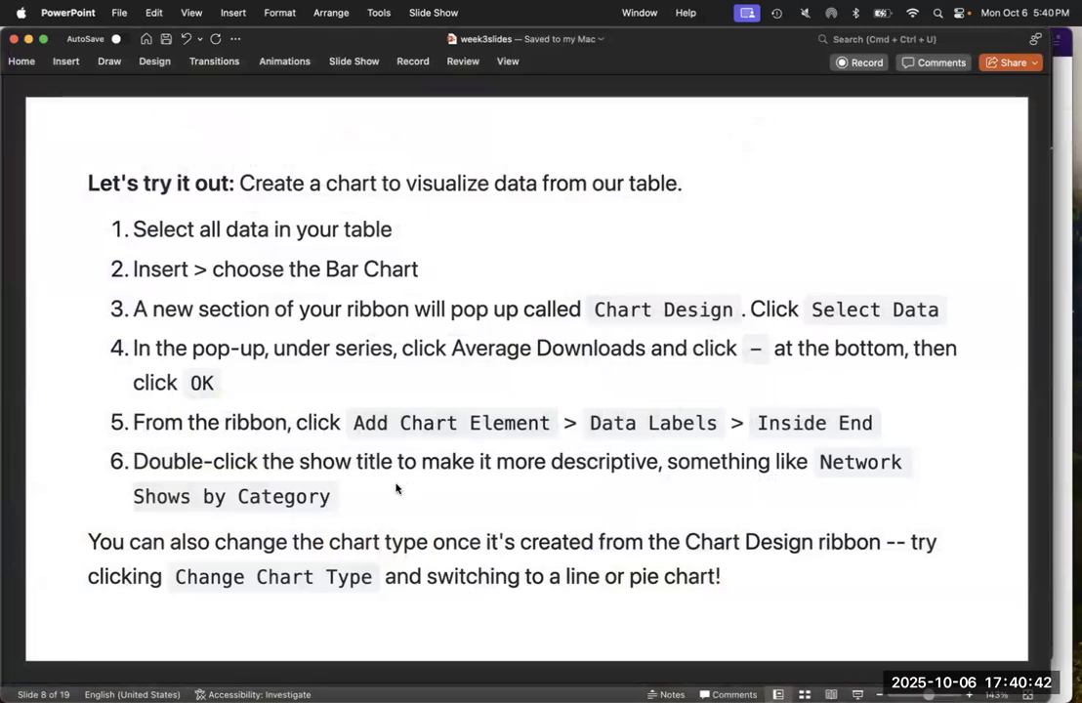
{"action": "key", "text": "ctrl+Up"}
{"action": "left_click", "coordinate": [323, 537]}
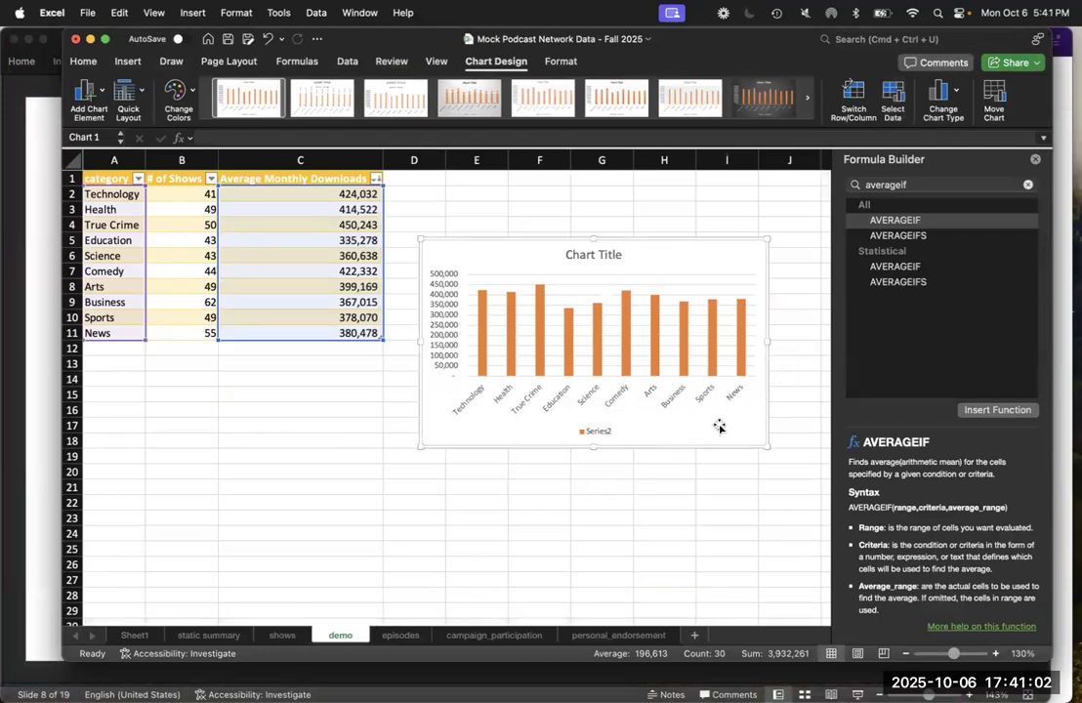
{"action": "key", "text": "ctrl+Up"}
{"action": "left_click", "coordinate": [763, 410]}
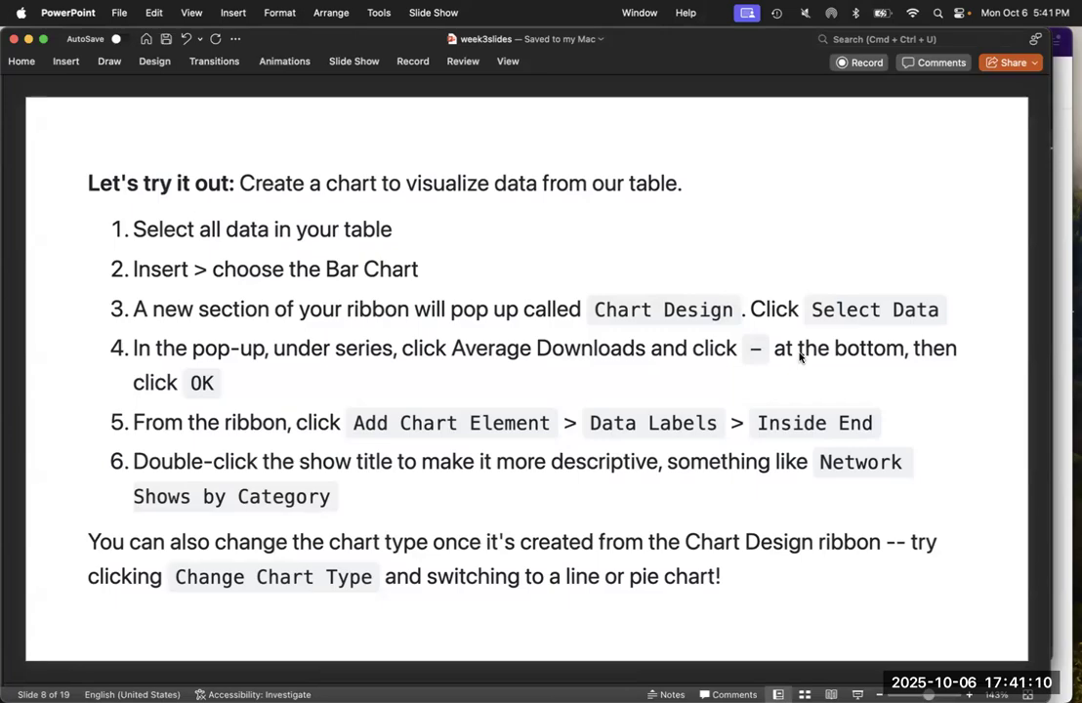
{"action": "key", "text": "ctrl+Up"}
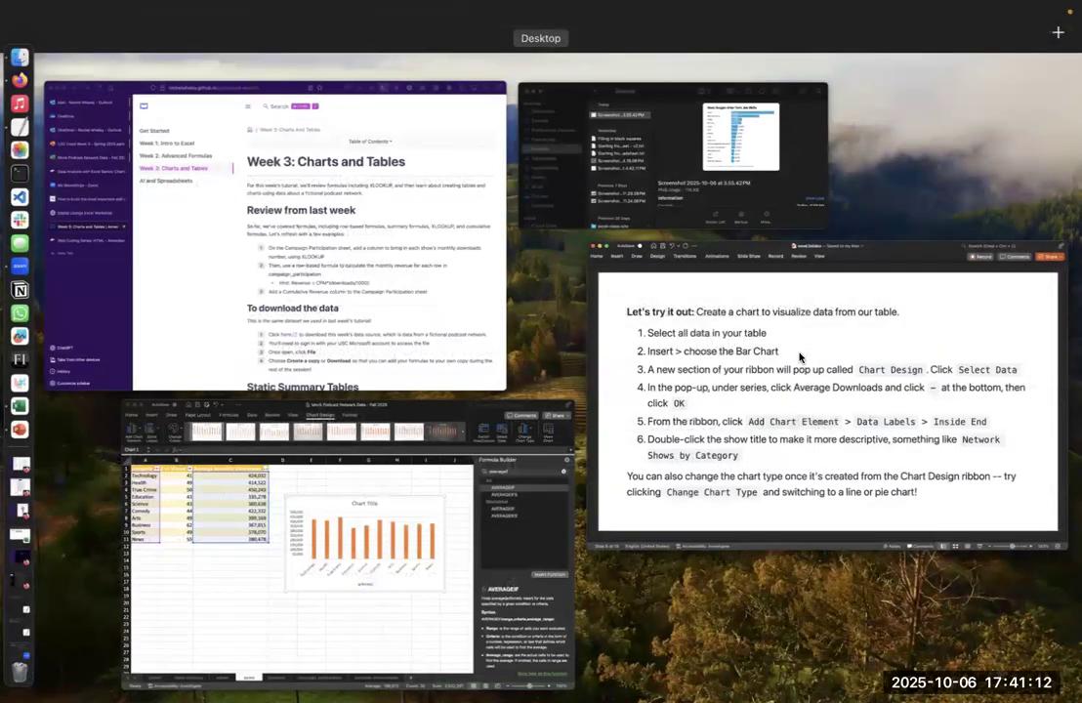
{"action": "left_click", "coordinate": [799, 357]}
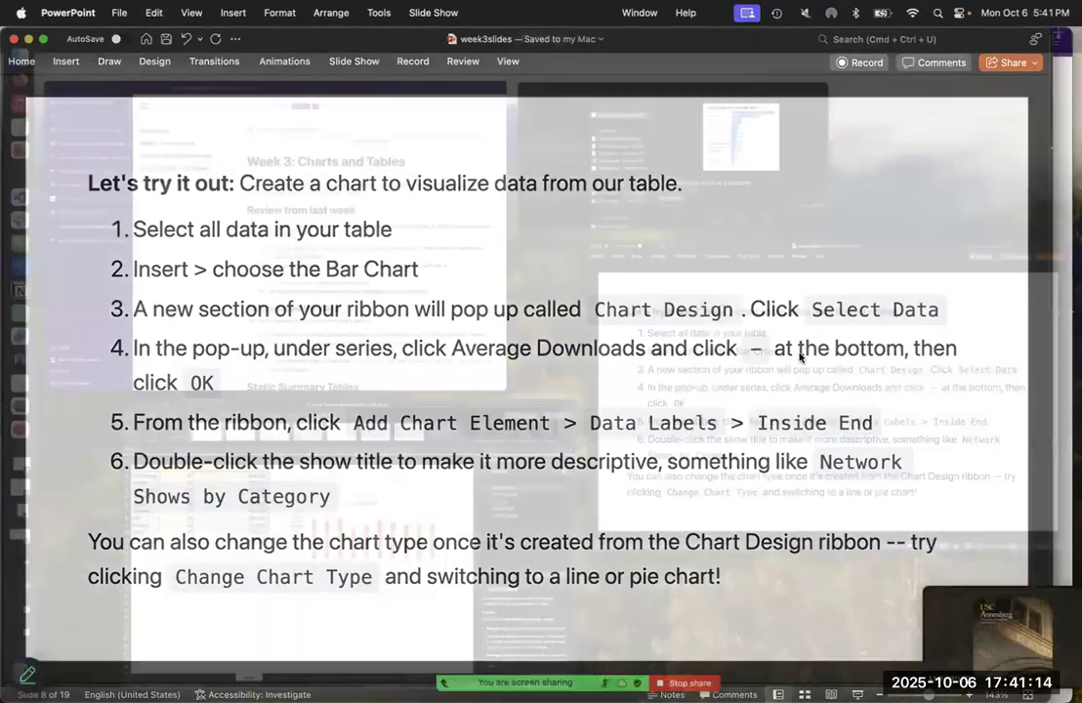
{"action": "key", "text": "ctrl+Up"}
{"action": "left_click", "coordinate": [415, 514]}
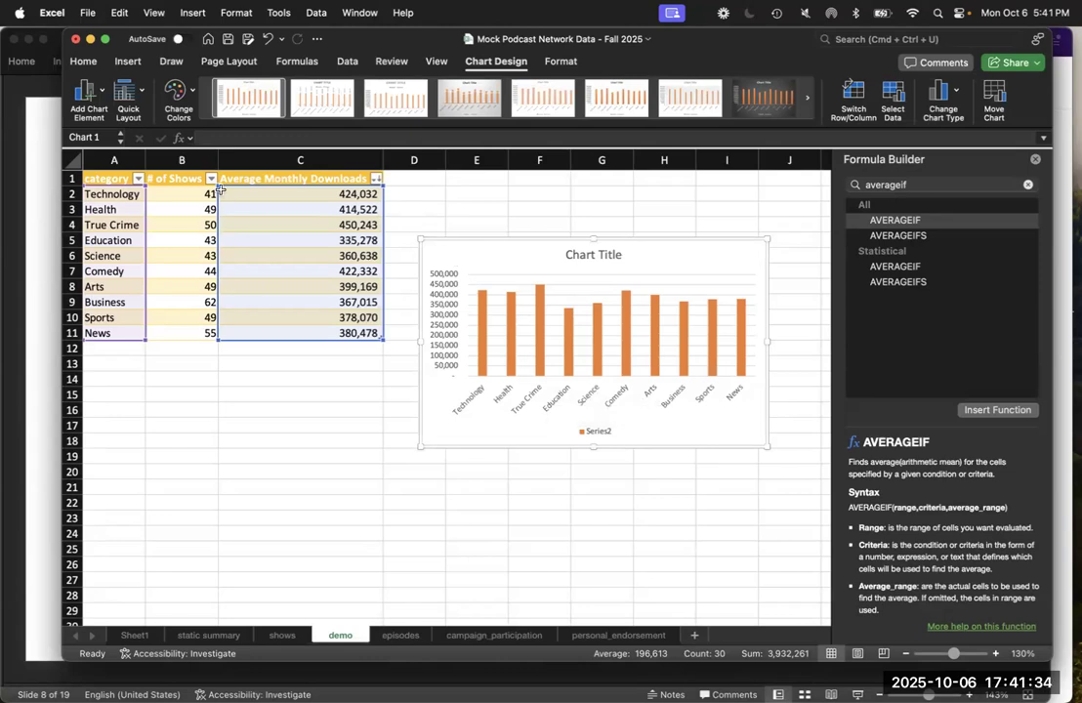
Step: Add Inside End data labels to the column chart and remove its legend
{"action": "left_click", "coordinate": [86, 91]}
{"action": "mouse_move", "coordinate": [137, 167]}
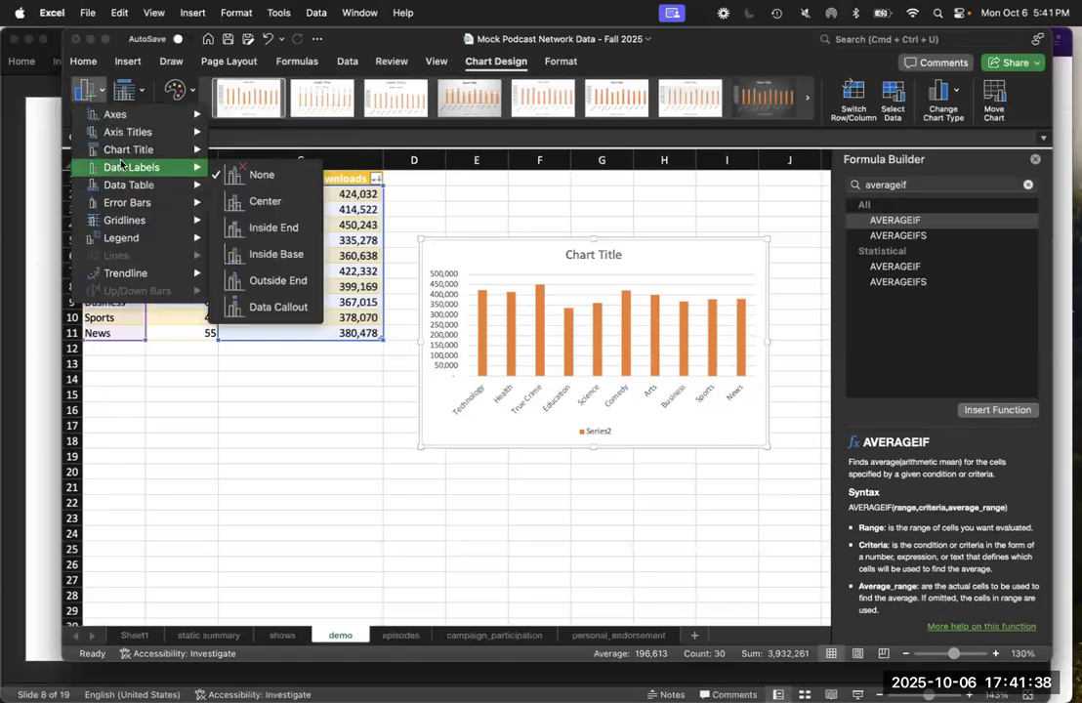
{"action": "left_click", "coordinate": [260, 226]}
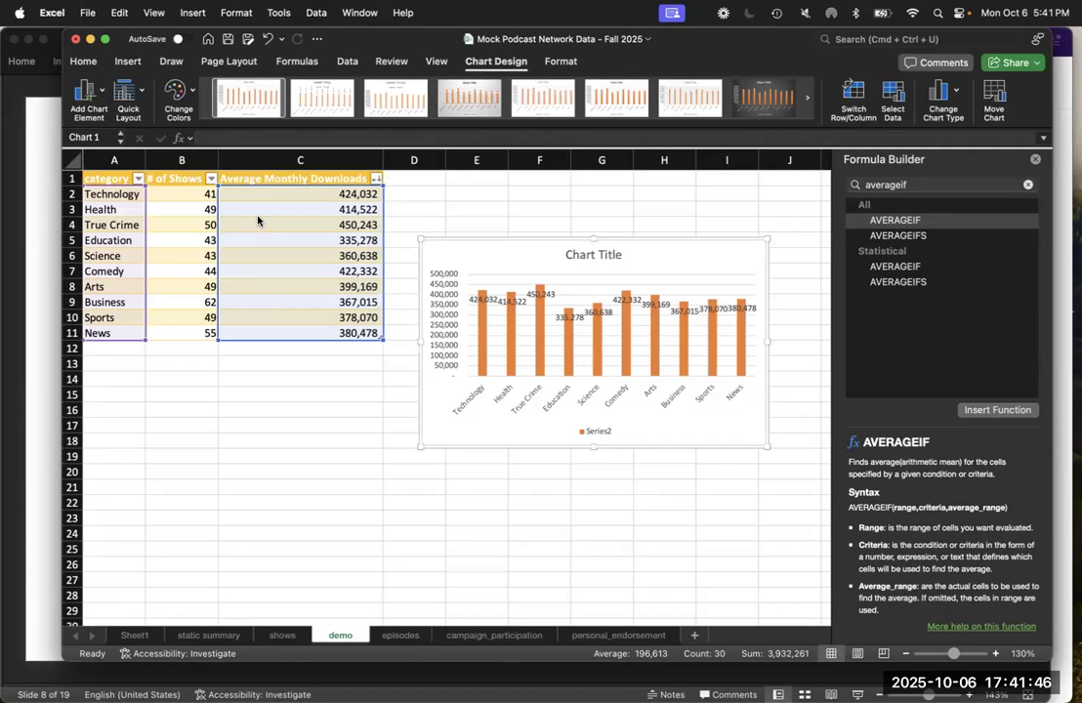
{"action": "left_click", "coordinate": [84, 90]}
{"action": "mouse_move", "coordinate": [112, 166]}
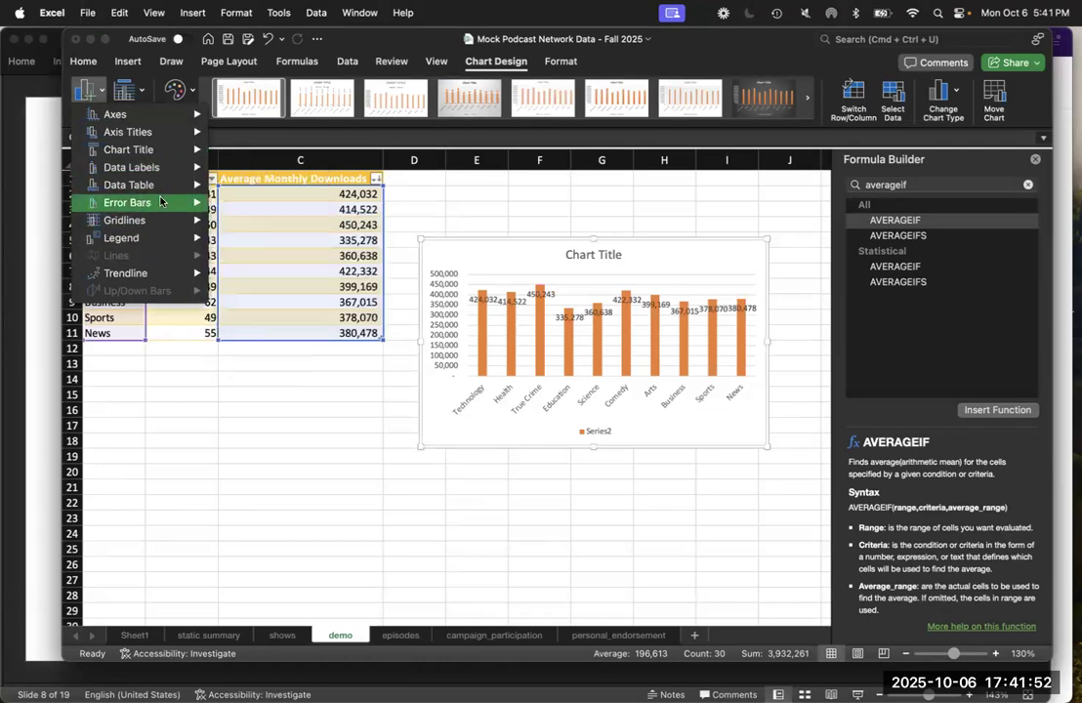
{"action": "mouse_move", "coordinate": [152, 235]}
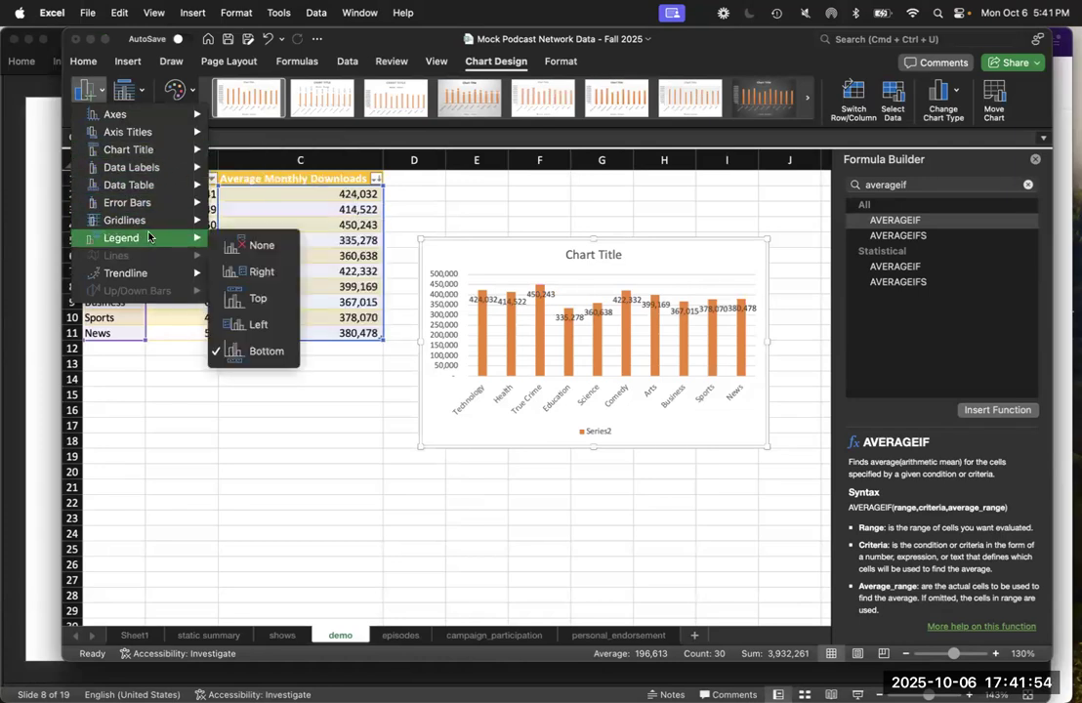
{"action": "left_click", "coordinate": [232, 250]}
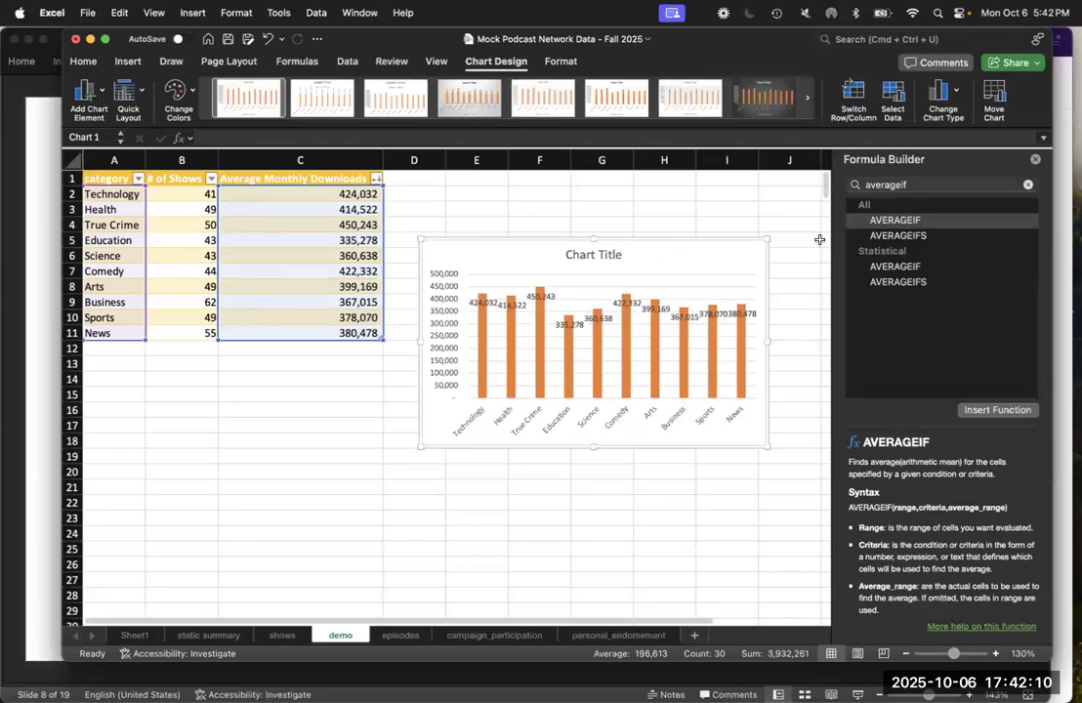
Step: Change the chart type from clustered column to a basic 2-D pie
{"action": "left_click", "coordinate": [945, 105]}
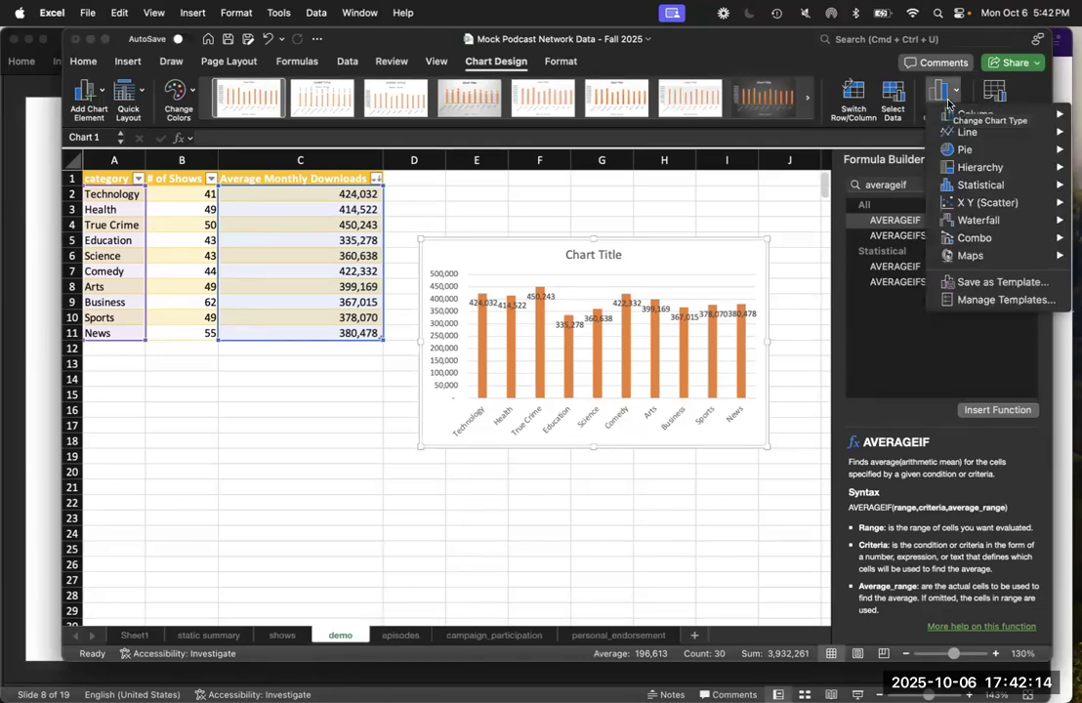
{"action": "mouse_move", "coordinate": [962, 155]}
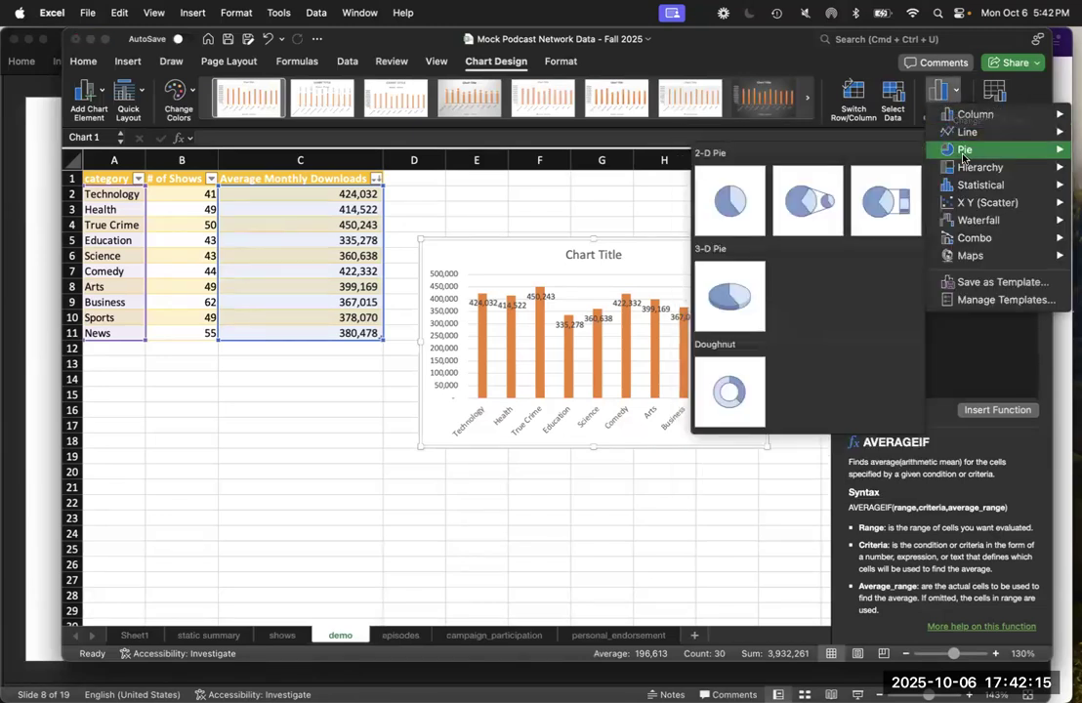
{"action": "left_click", "coordinate": [741, 223]}
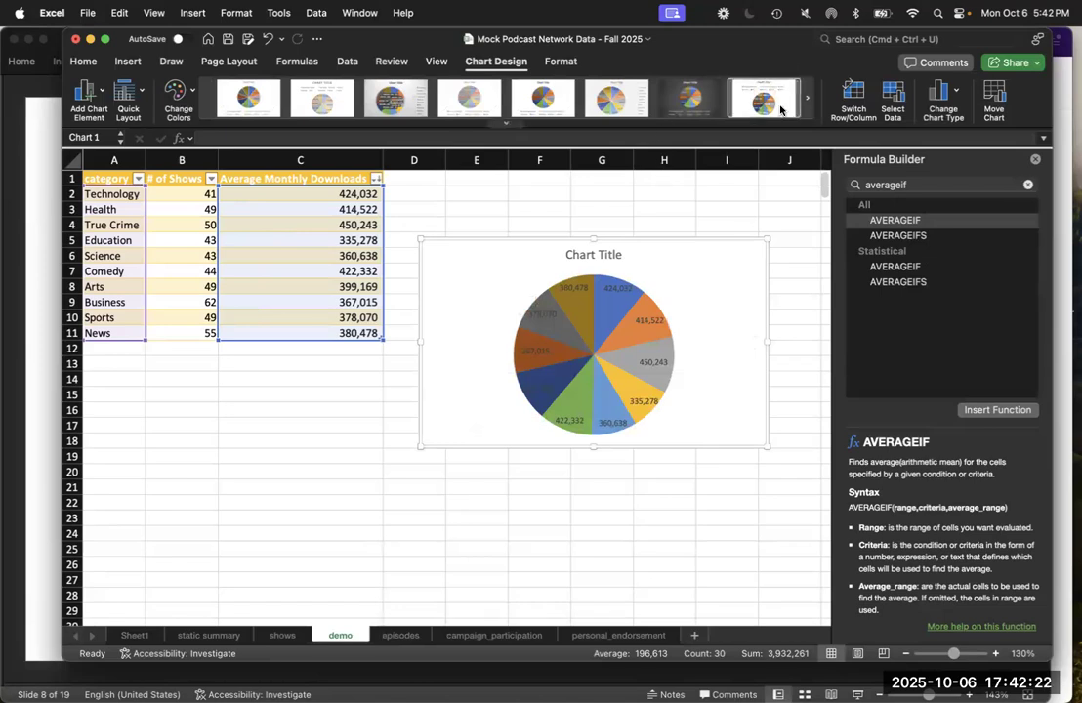
Step: Try the dark-background chart style on the pie chart, and undo it
{"action": "left_click", "coordinate": [506, 124]}
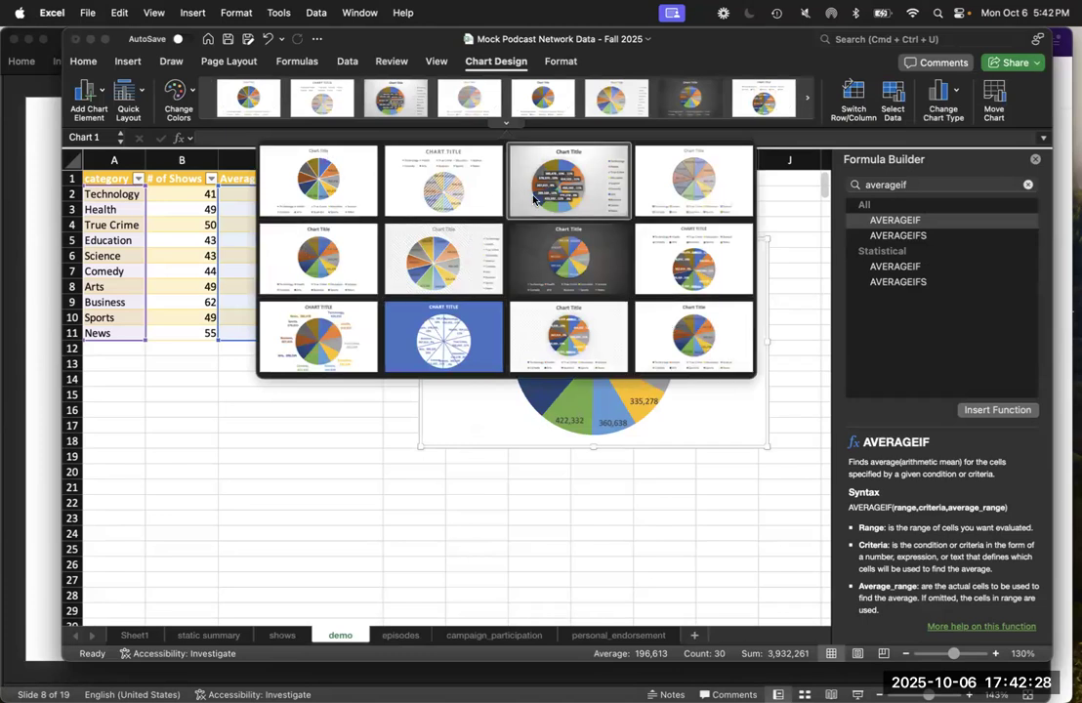
{"action": "left_click", "coordinate": [581, 261]}
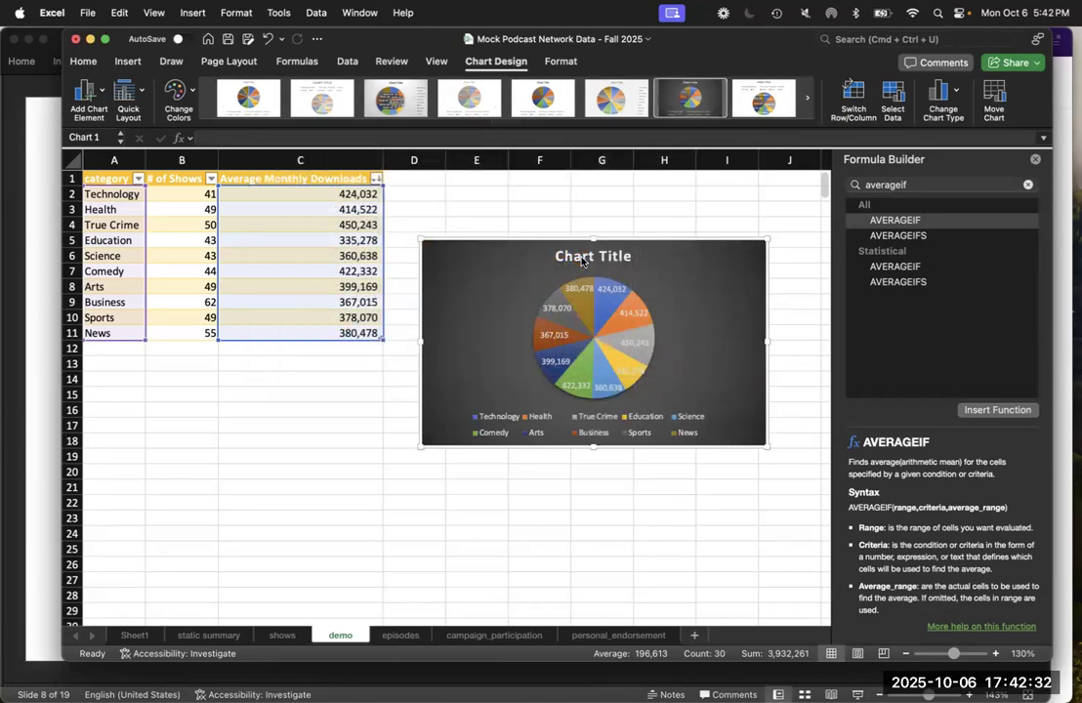
{"action": "key", "text": "super+z"}
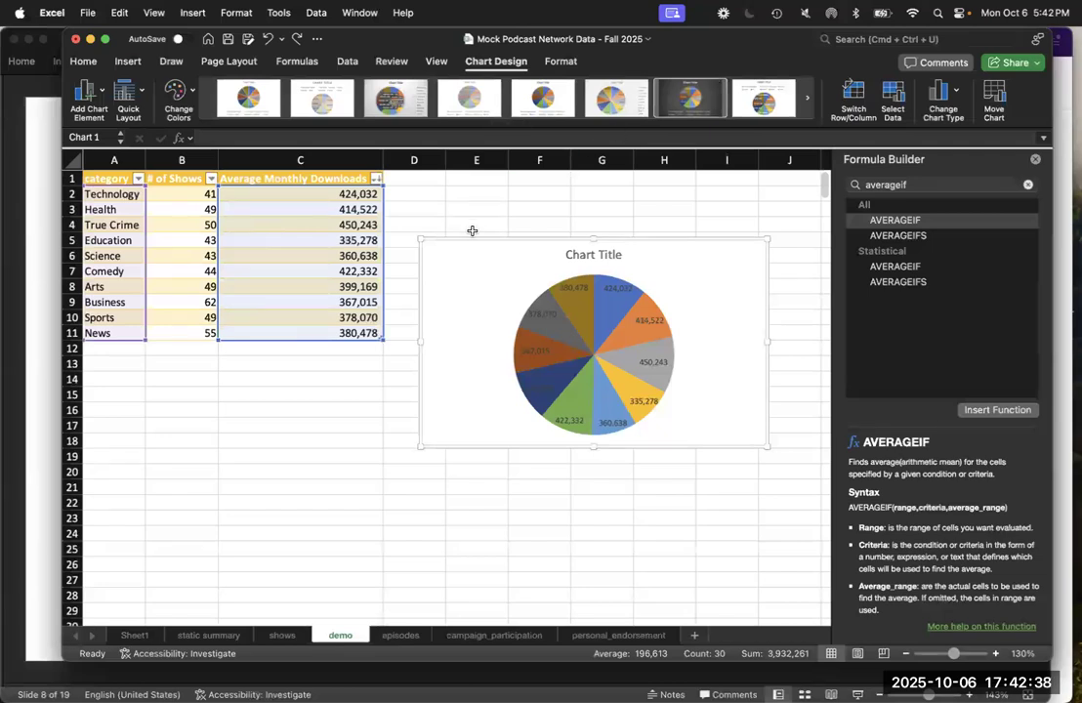
Step: Replace the pie chart's placeholder title with "Show Average Downloads by Category"
{"action": "double_click", "coordinate": [576, 251]}
{"action": "triple_click", "coordinate": [580, 256]}
{"action": "type", "text": "Sho"}
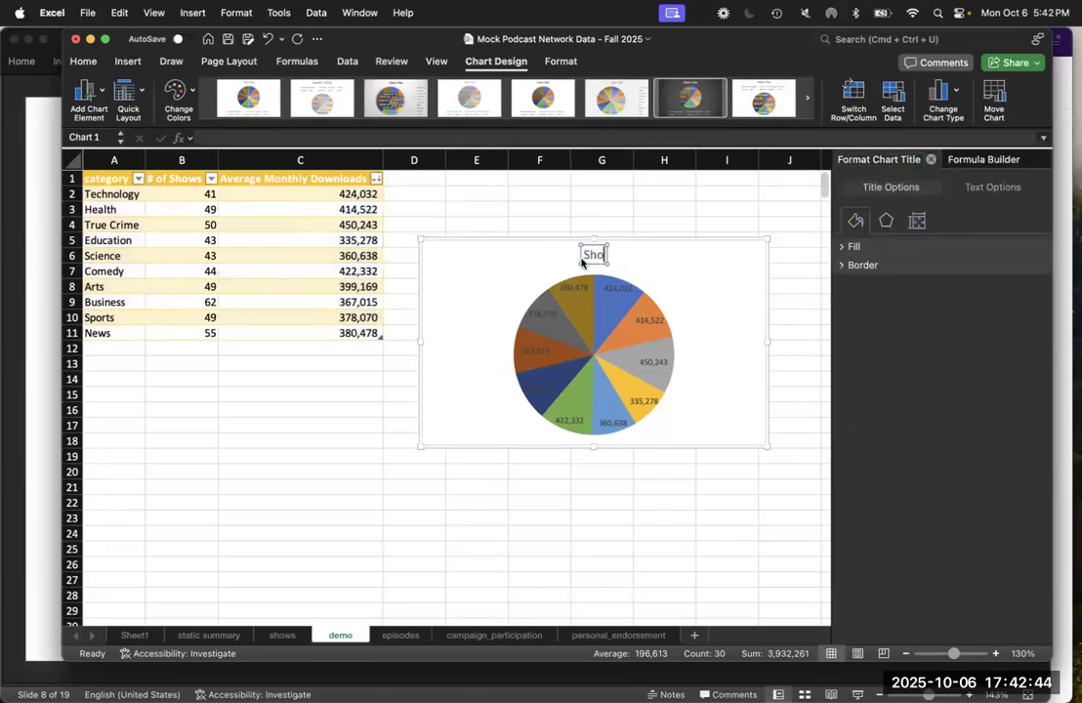
{"action": "type", "text": "w Average"}
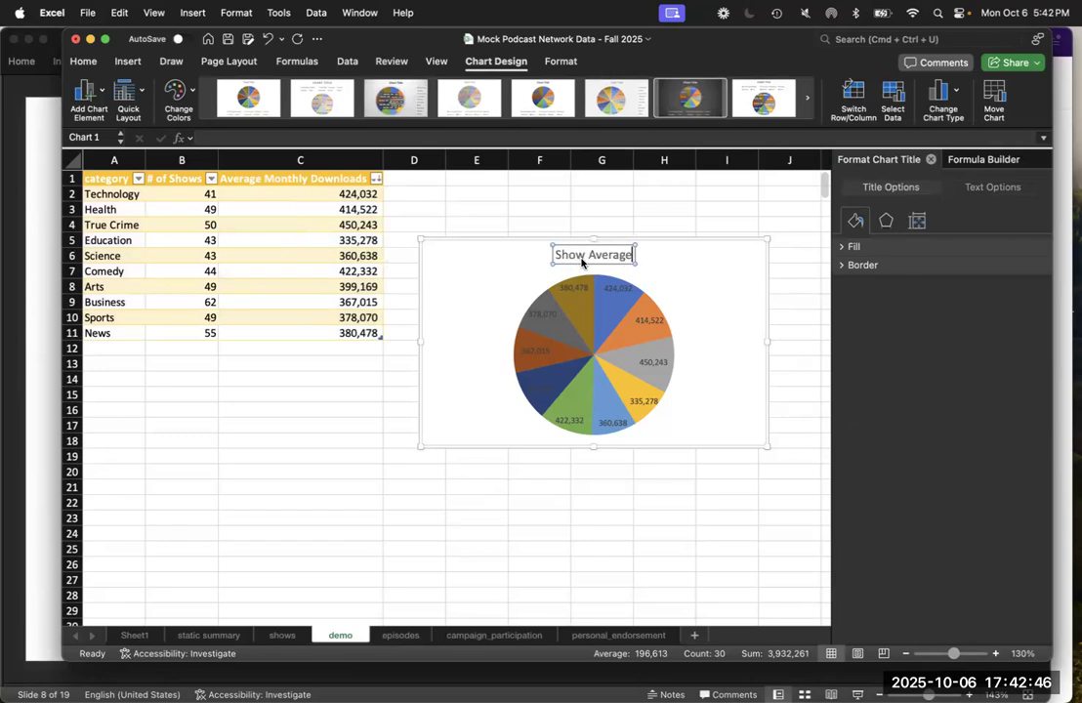
{"action": "type", "text": " Downloads by Category"}
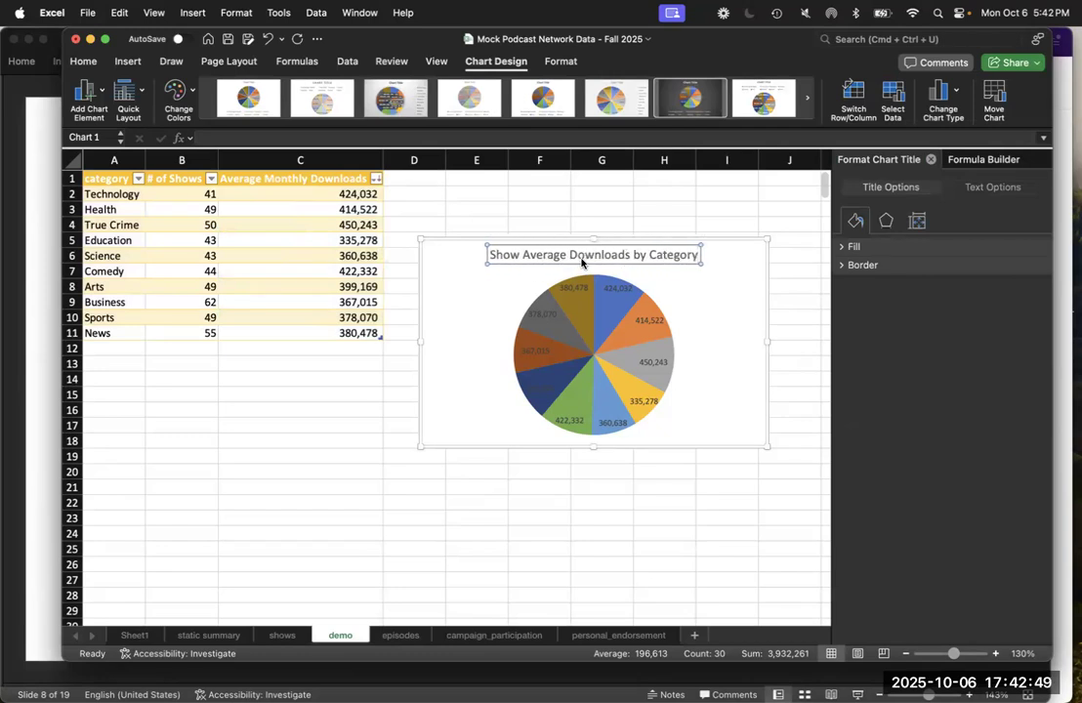
{"action": "left_click", "coordinate": [531, 565]}
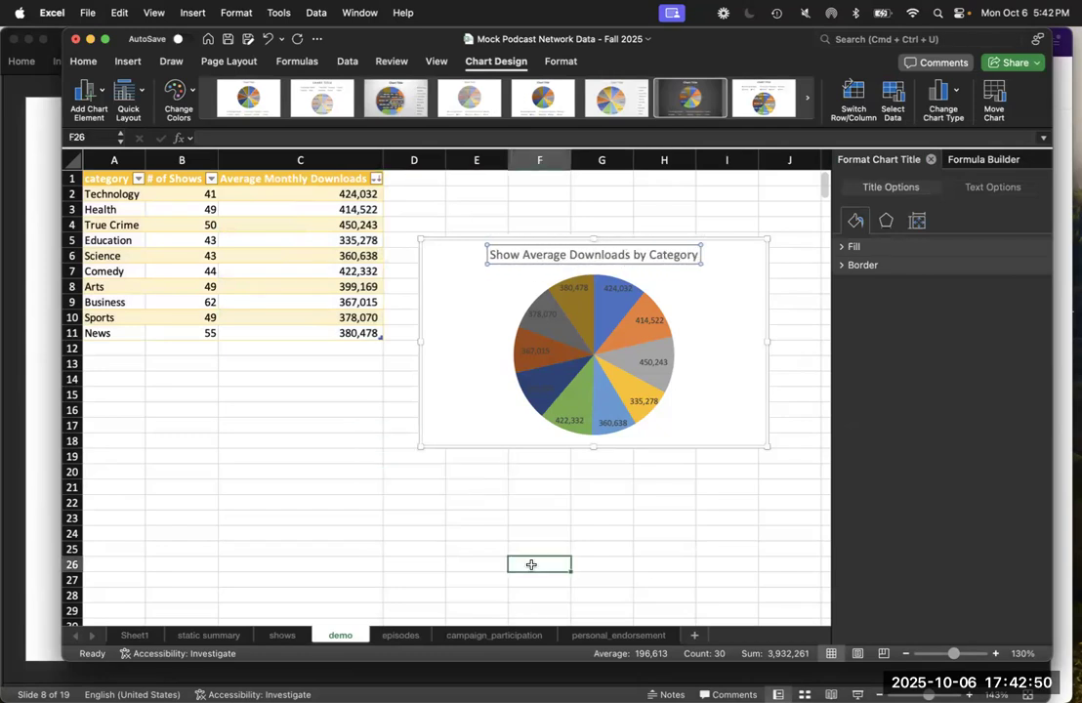
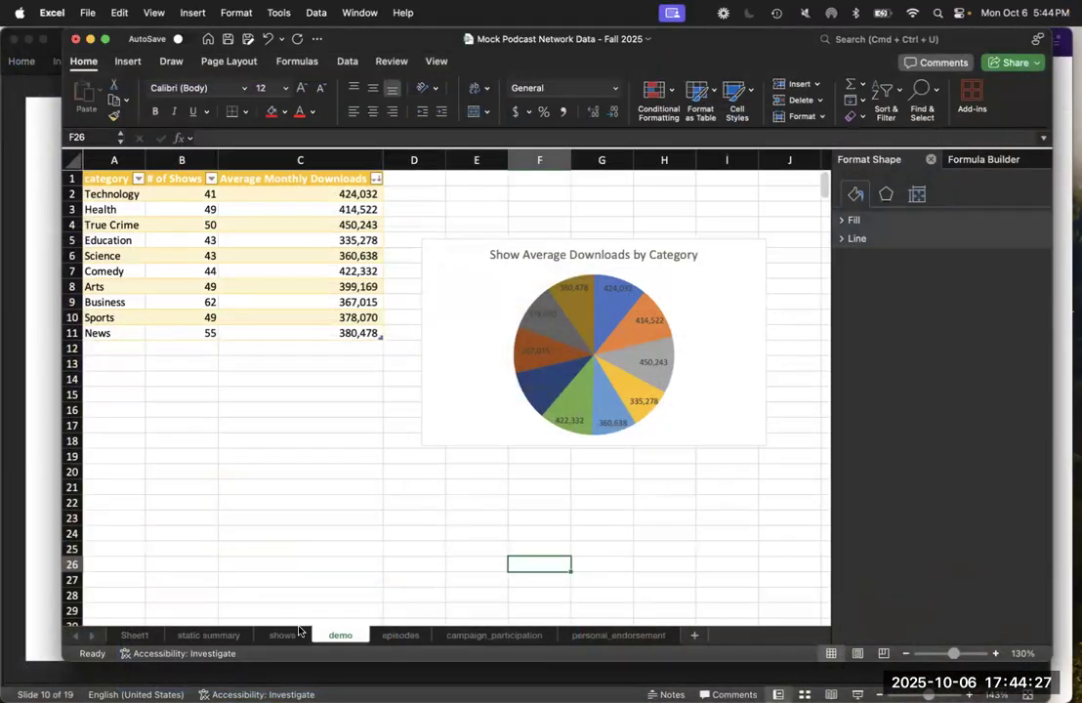
Step: Create a PivotTable on a new worksheet from the full shows data range, shows!$A$1:$I$501
{"action": "left_click", "coordinate": [293, 633]}
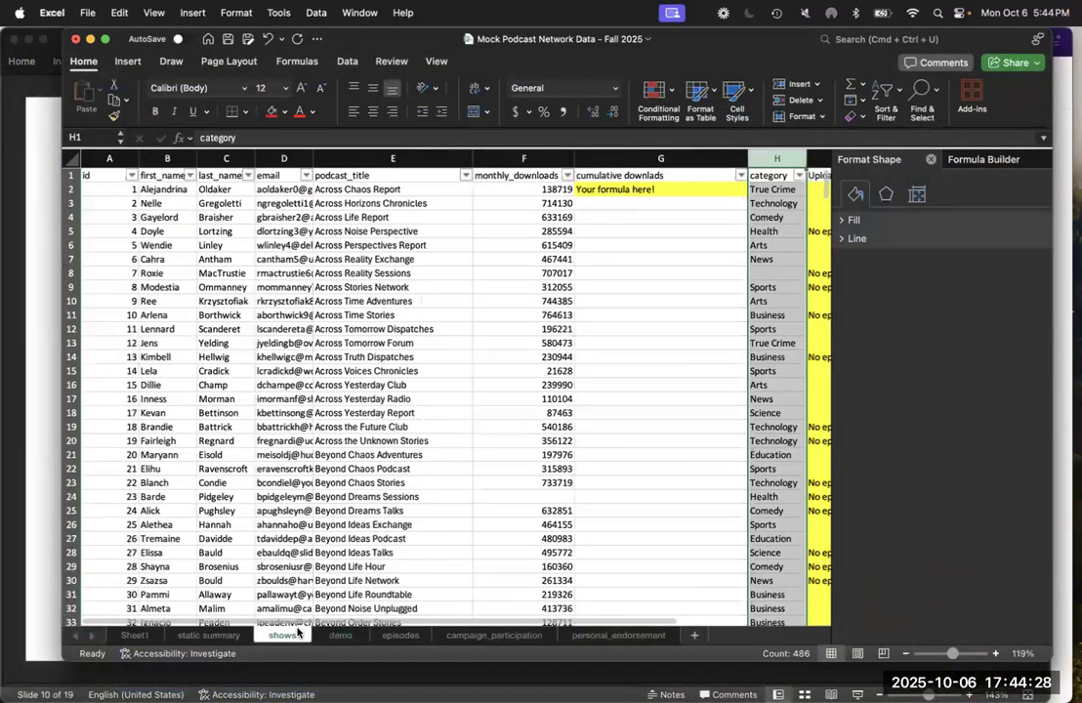
{"action": "left_click", "coordinate": [237, 455]}
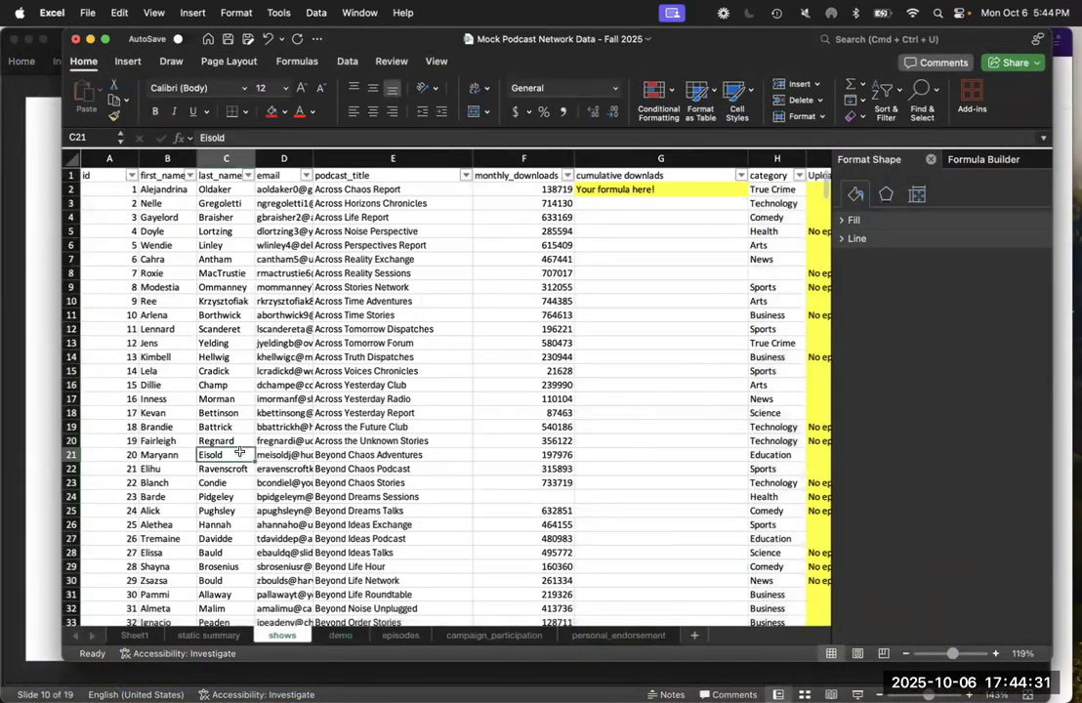
{"action": "left_click", "coordinate": [930, 159]}
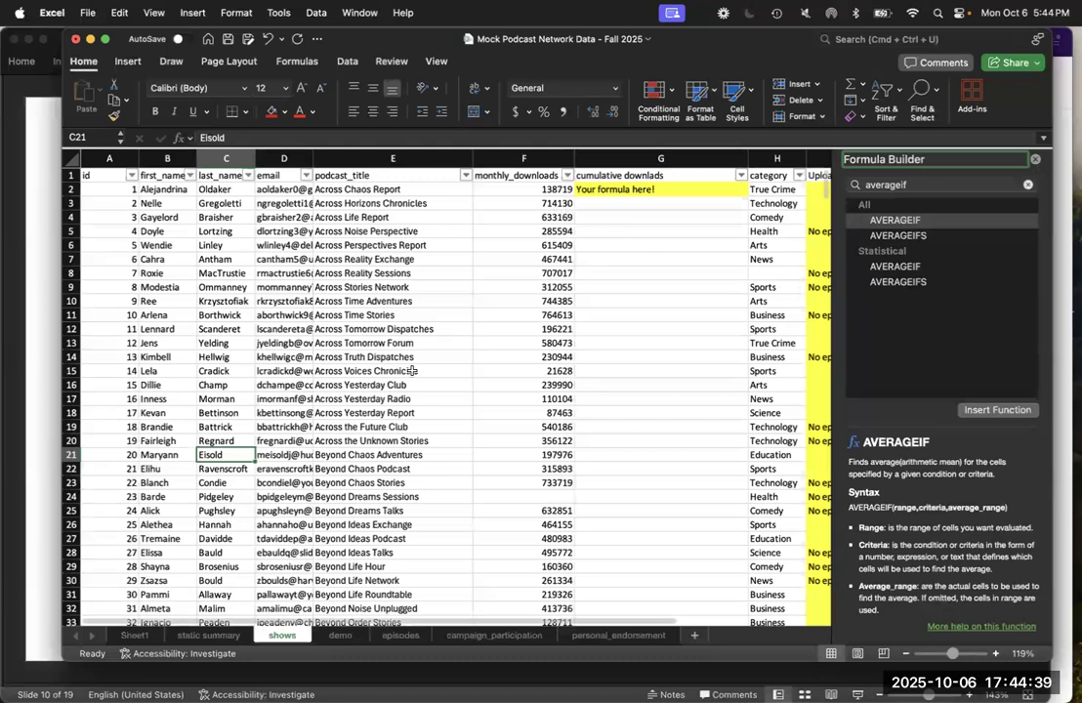
{"action": "left_click", "coordinate": [301, 411]}
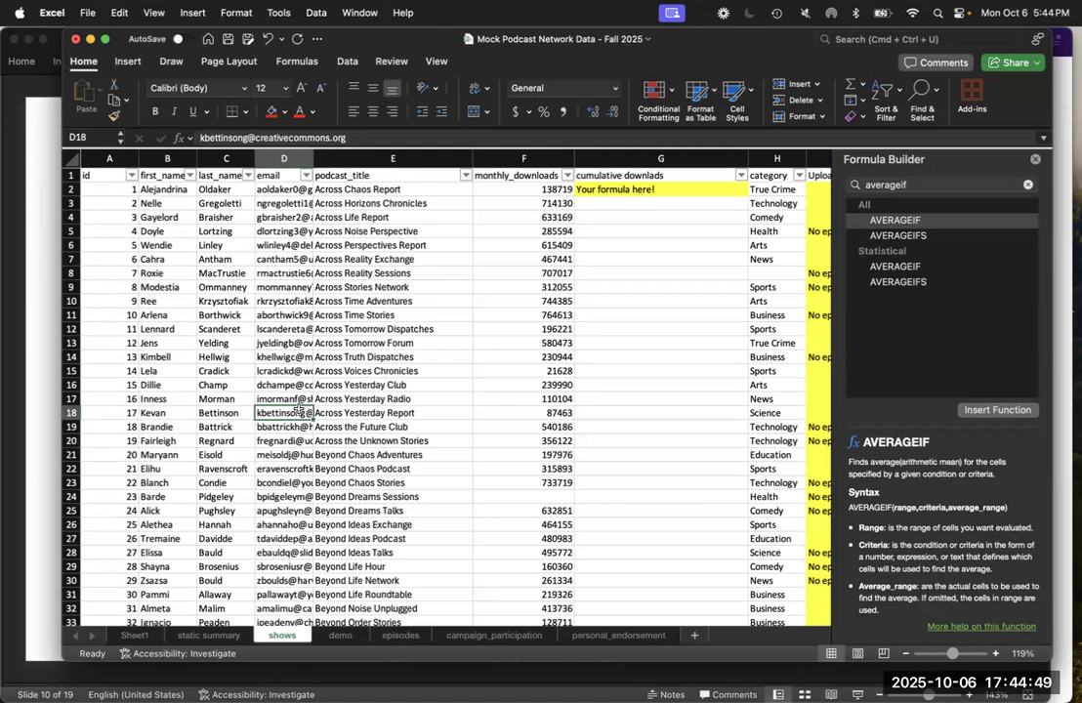
{"action": "key", "text": "super+a"}
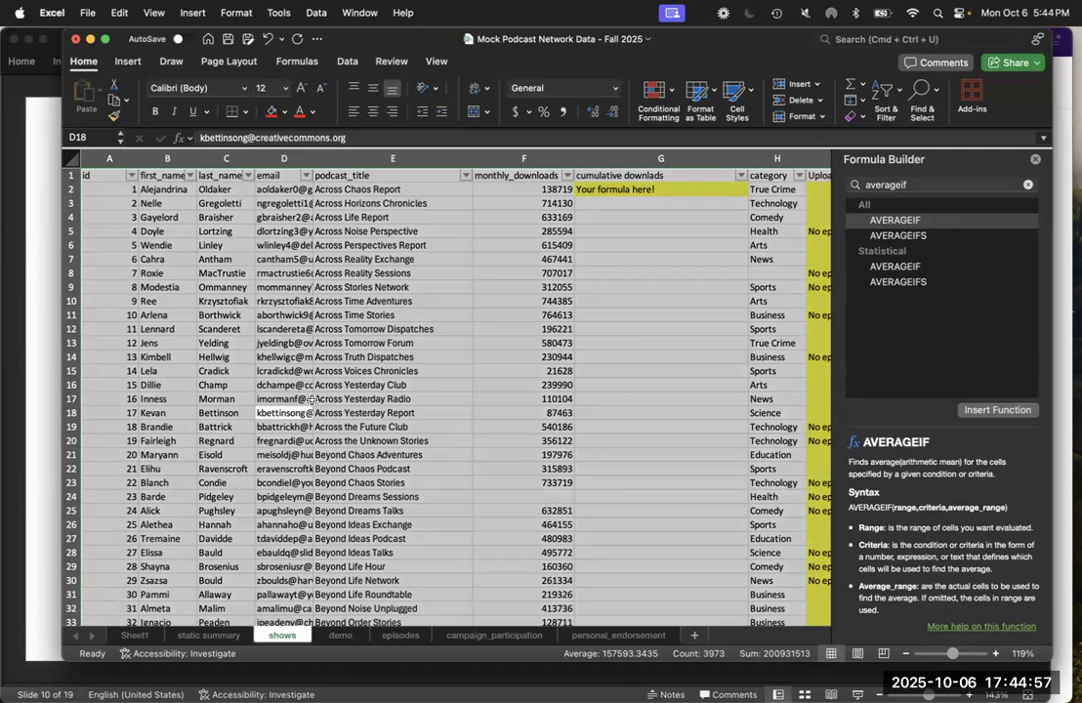
{"action": "left_click", "coordinate": [127, 61]}
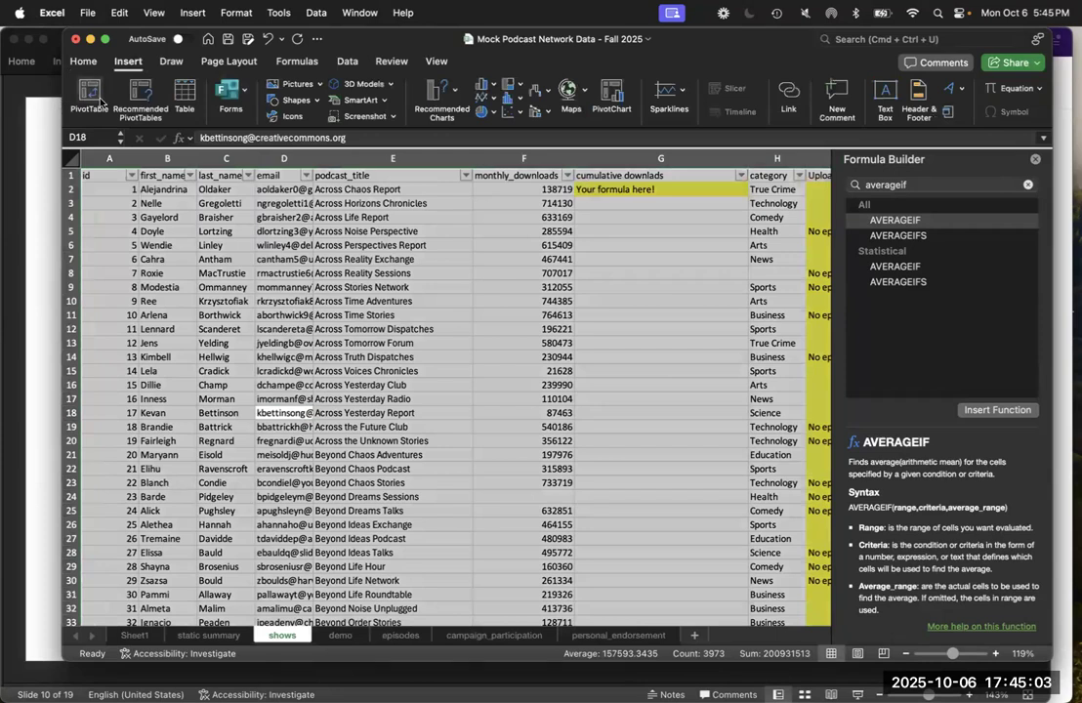
{"action": "left_click", "coordinate": [92, 93]}
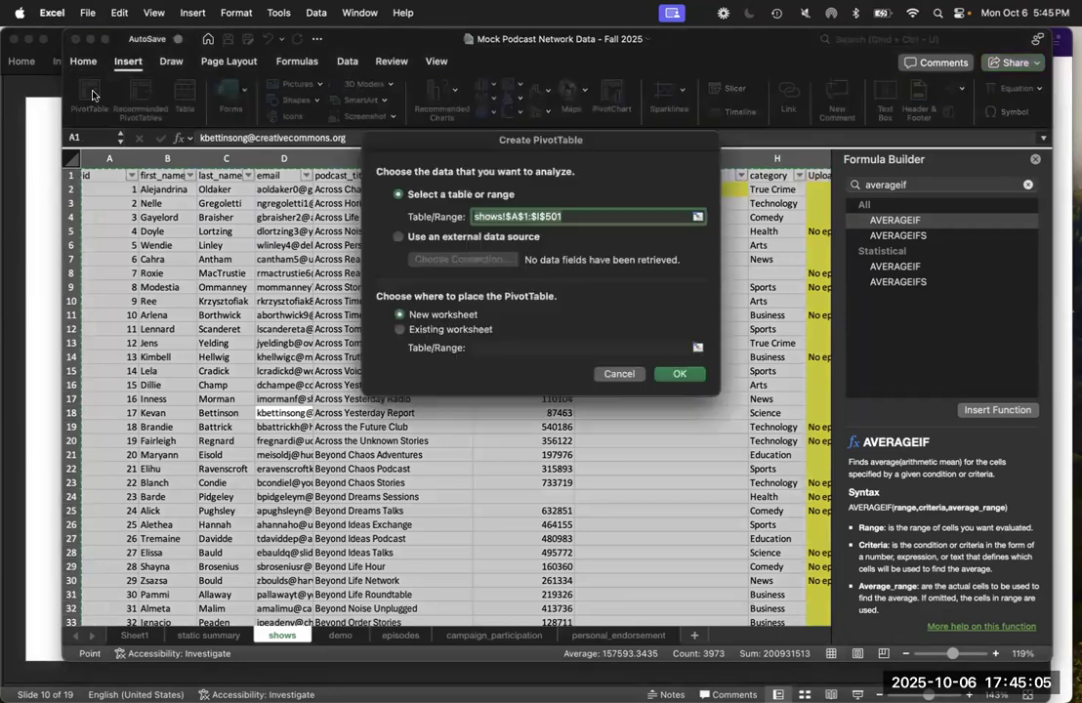
{"action": "left_click", "coordinate": [679, 375]}
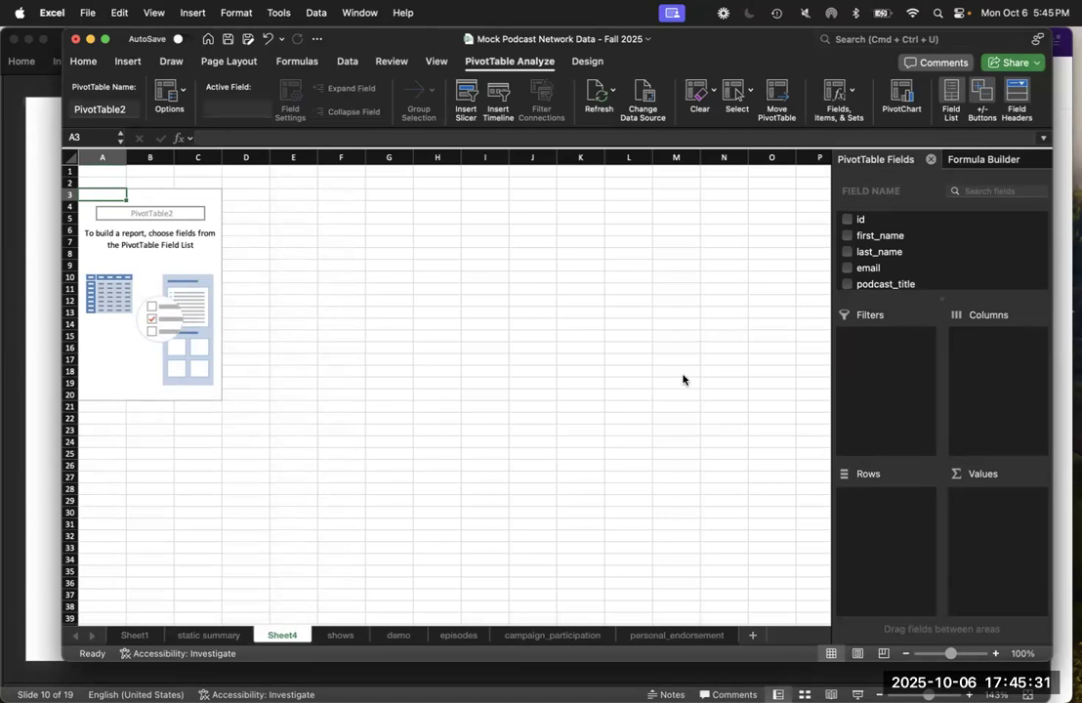
Step: Examine the available PivotTable fields and compare the empty PivotTable with the summary table on the demo sheet
{"action": "scroll", "coordinate": [927, 253], "scroll_direction": "down", "scroll_amount": 5}
{"action": "scroll", "coordinate": [934, 254], "scroll_direction": "up", "scroll_amount": 5}
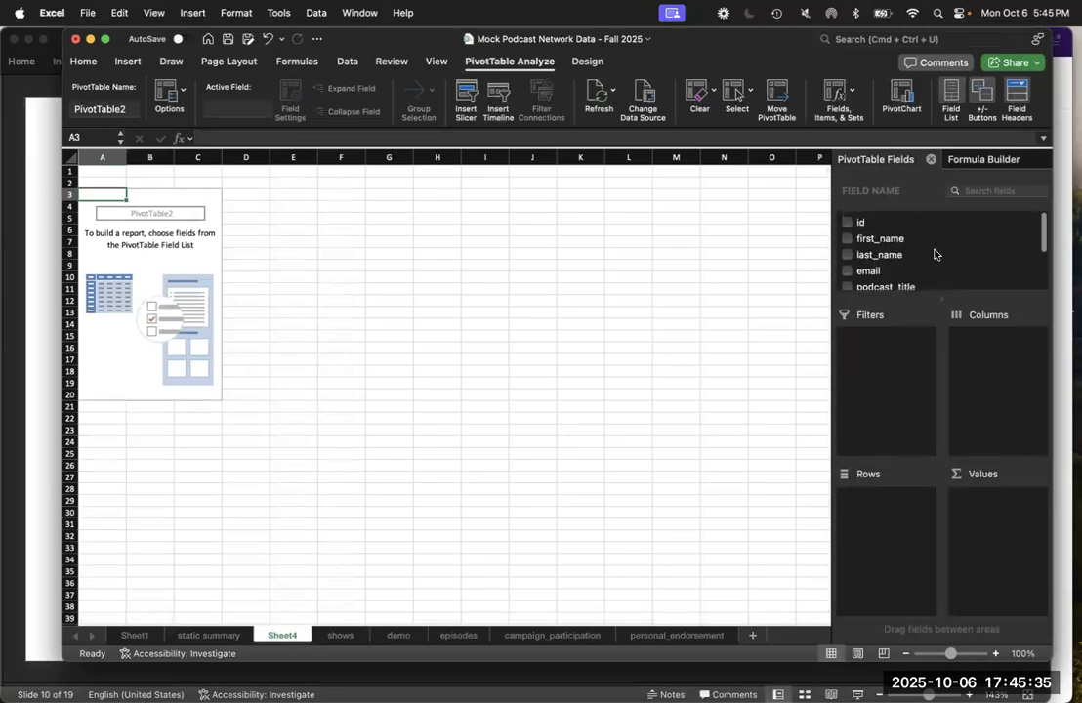
{"action": "scroll", "coordinate": [933, 253], "scroll_direction": "down", "scroll_amount": 3}
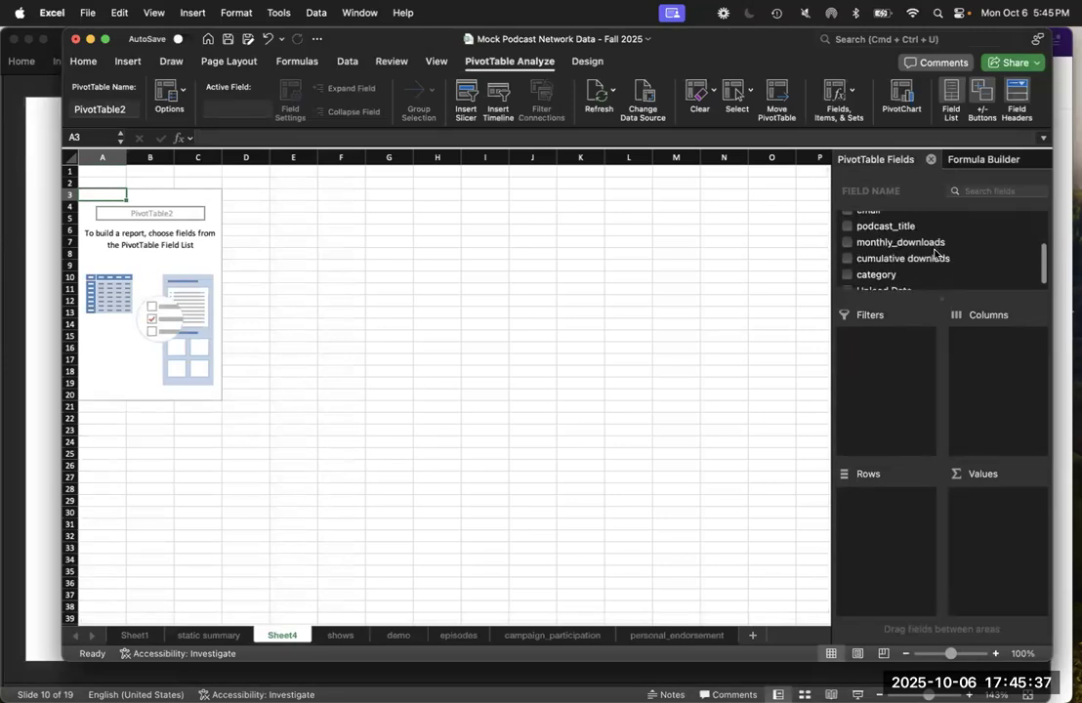
{"action": "scroll", "coordinate": [934, 256], "scroll_direction": "down", "scroll_amount": 1}
{"action": "scroll", "coordinate": [934, 279], "scroll_direction": "up", "scroll_amount": 5}
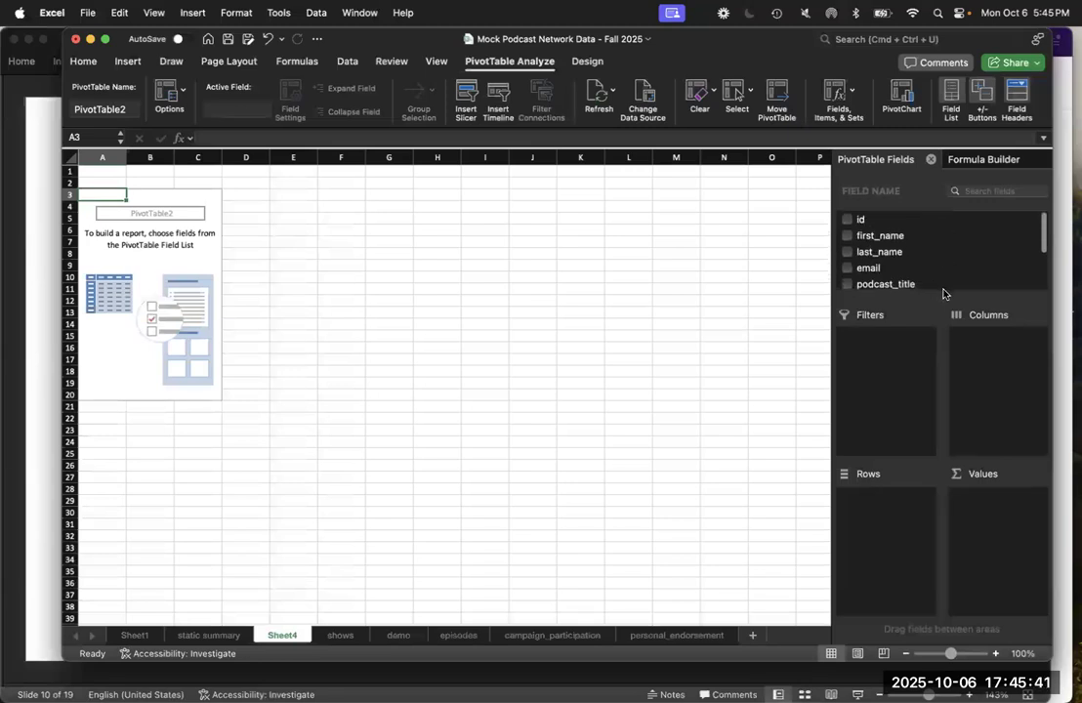
{"action": "scroll", "coordinate": [932, 265], "scroll_direction": "down", "scroll_amount": 1}
{"action": "scroll", "coordinate": [932, 266], "scroll_direction": "up", "scroll_amount": 1}
{"action": "scroll", "coordinate": [932, 266], "scroll_direction": "down", "scroll_amount": 3}
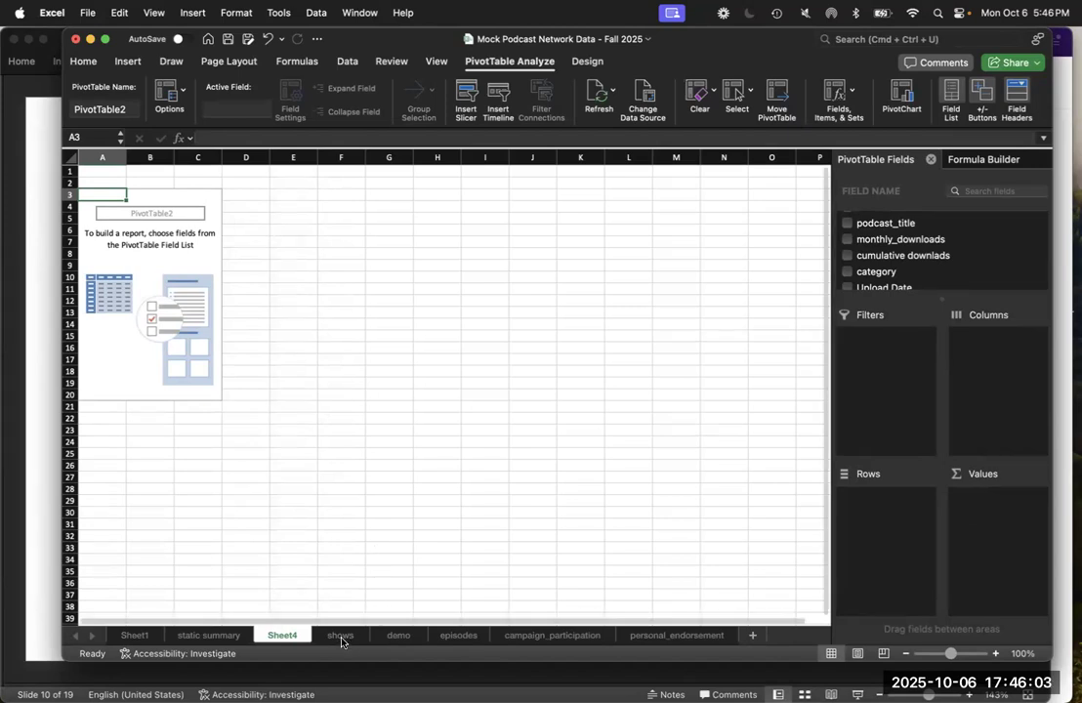
{"action": "left_click", "coordinate": [402, 636]}
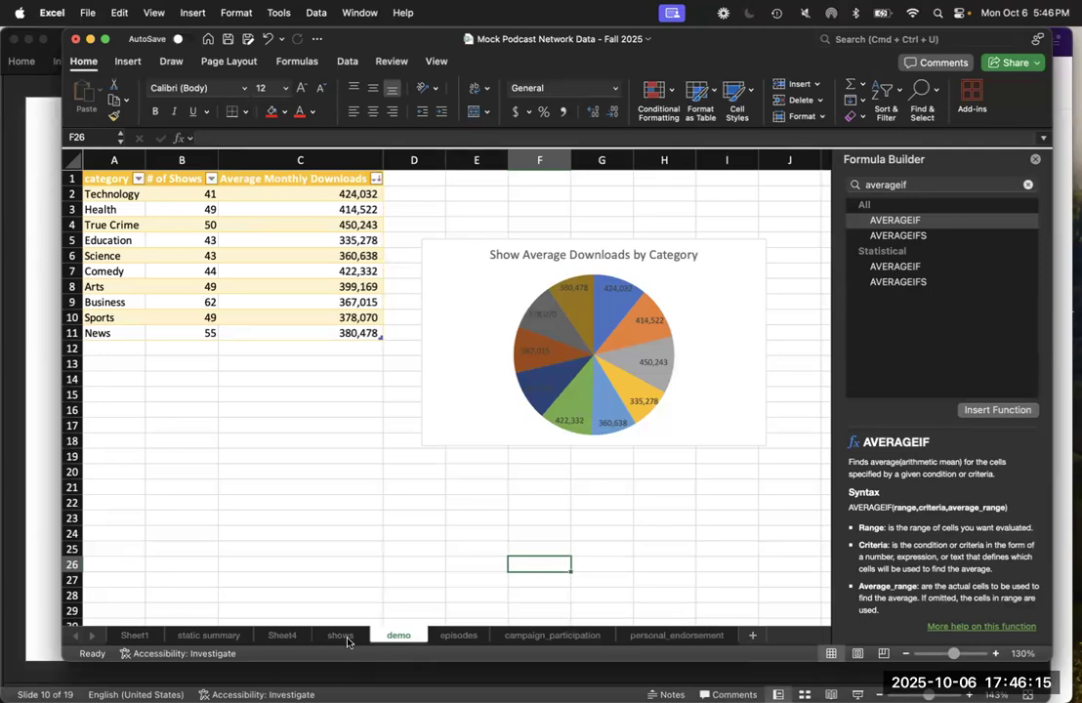
{"action": "left_click", "coordinate": [282, 636]}
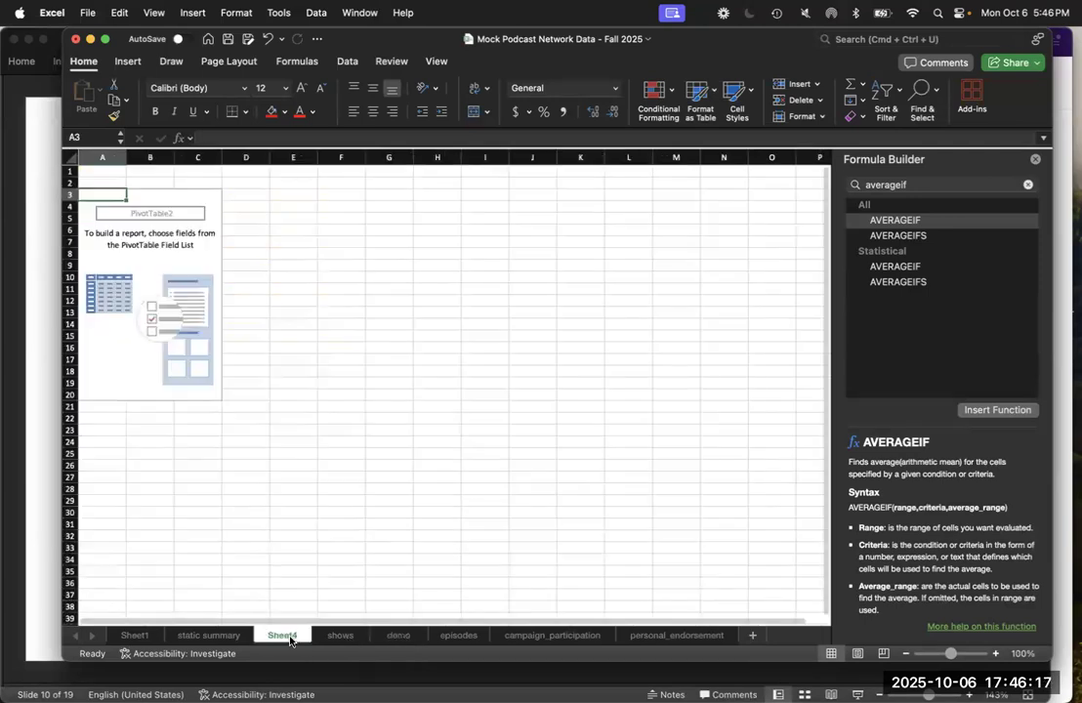
{"action": "left_click", "coordinate": [408, 638]}
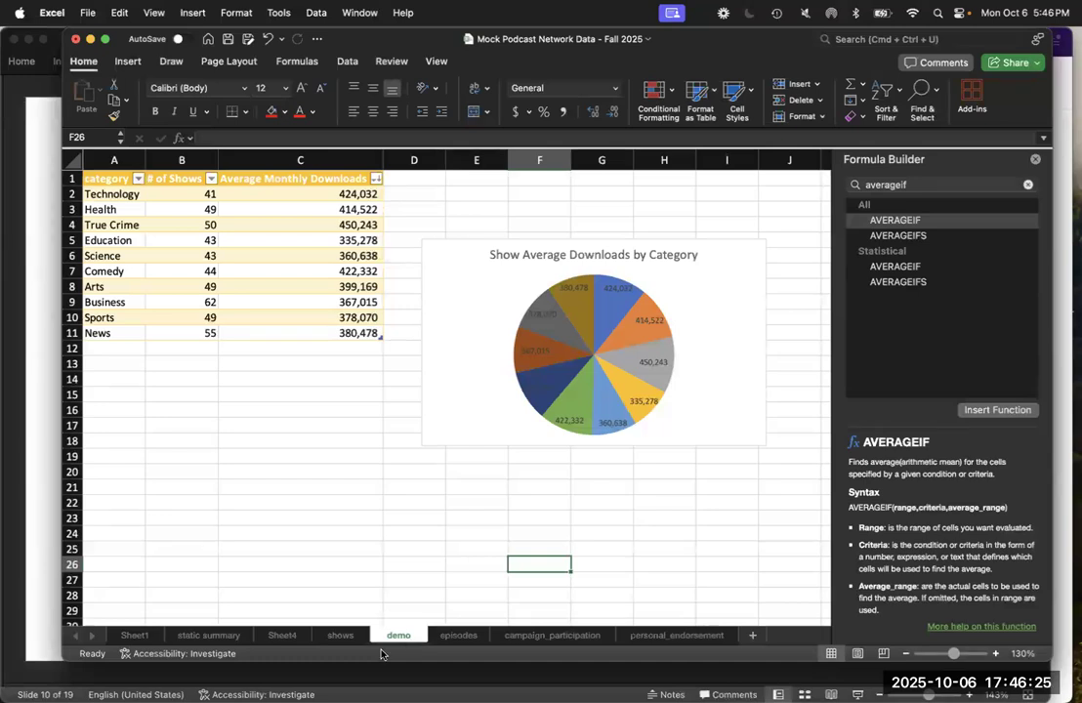
{"action": "left_click", "coordinate": [282, 635]}
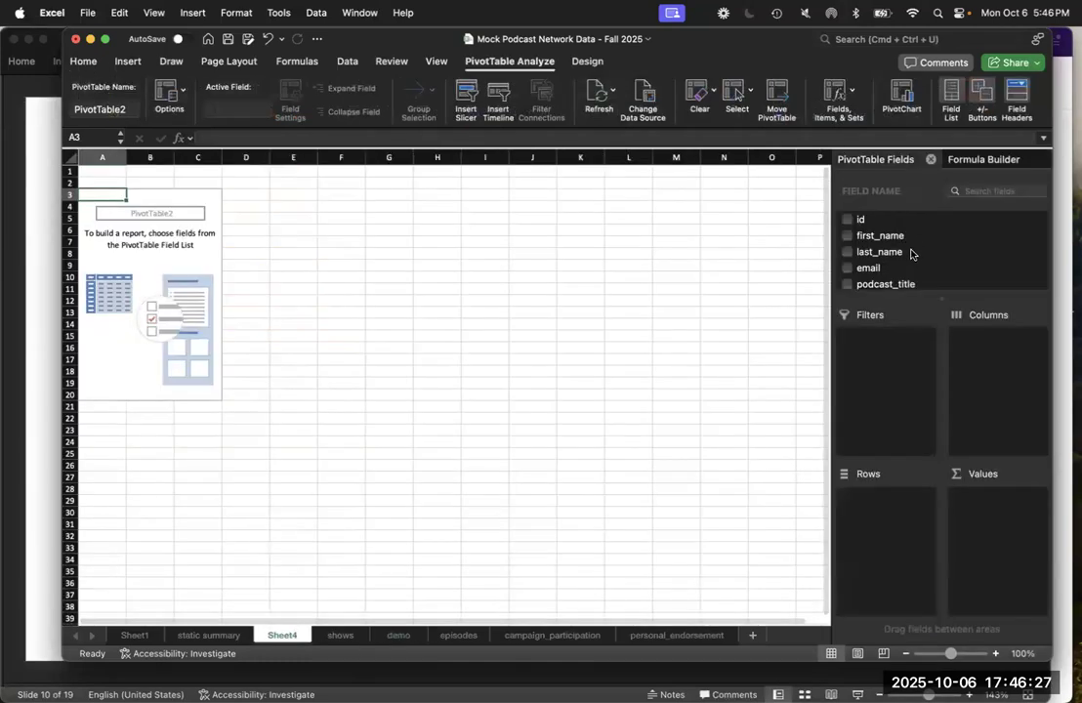
Step: Add the category field to the PivotTable's Rows area
{"action": "scroll", "coordinate": [918, 252], "scroll_direction": "down", "scroll_amount": 2}
{"action": "scroll", "coordinate": [923, 256], "scroll_direction": "down", "scroll_amount": 1}
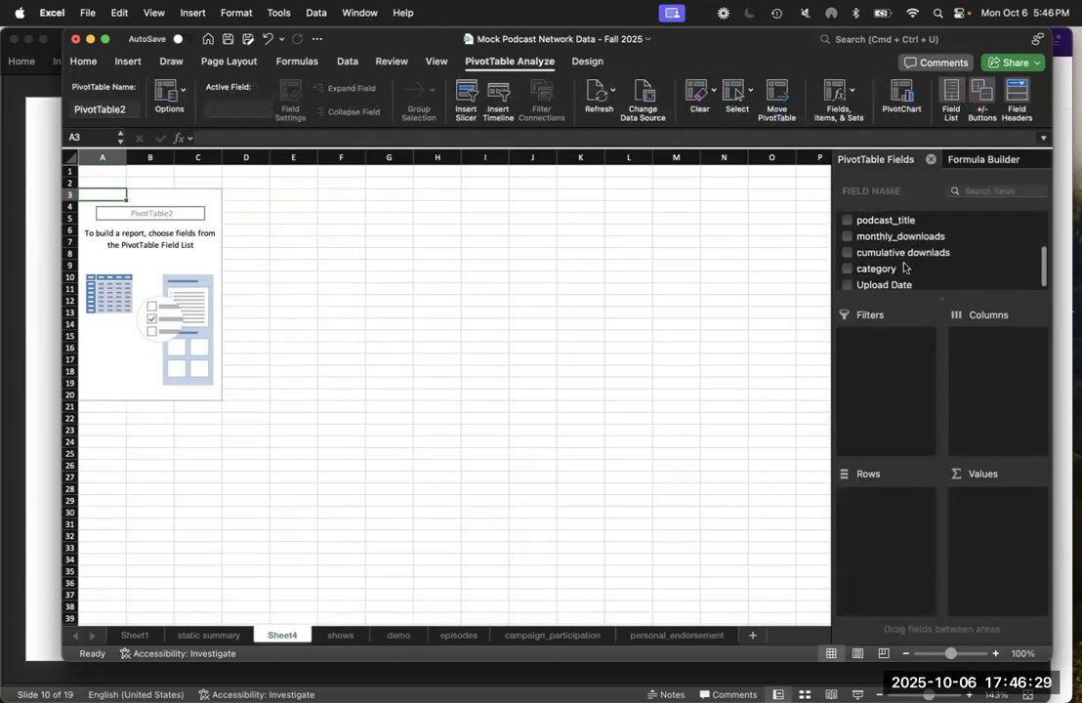
{"action": "left_click", "coordinate": [872, 269]}
{"action": "left_click_drag", "start_coordinate": [872, 270], "coordinate": [878, 510]}
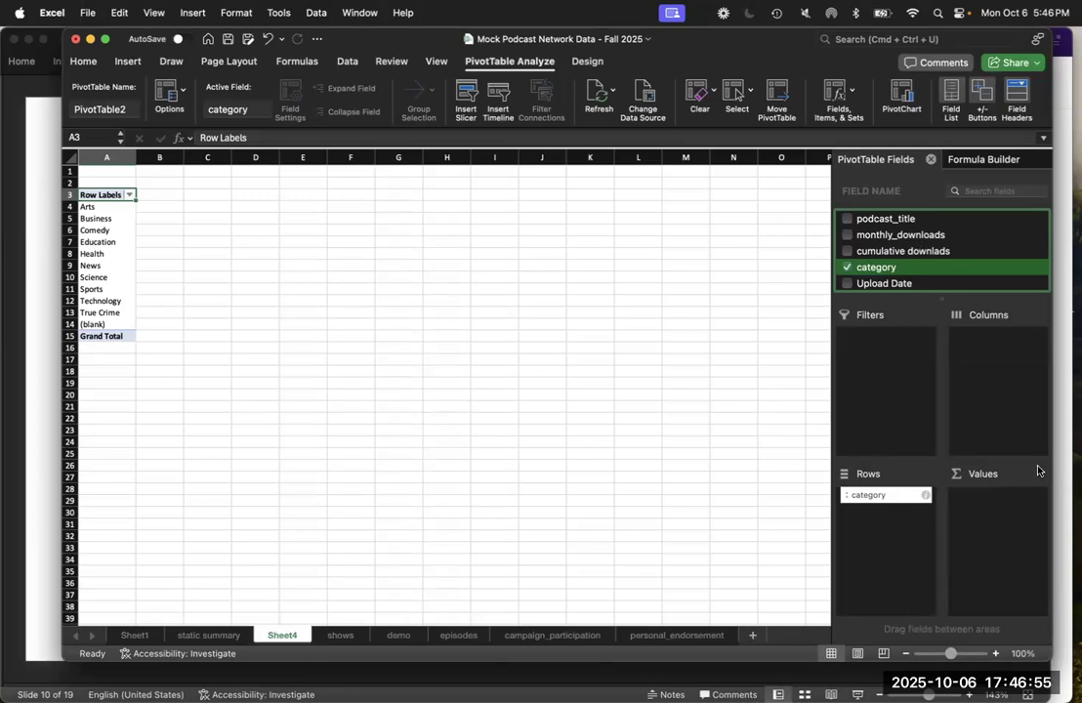
Step: Check the demo sheet's summary table for reference, and add podcast_title to the PivotTable's Values area as a count
{"action": "left_click", "coordinate": [408, 638]}
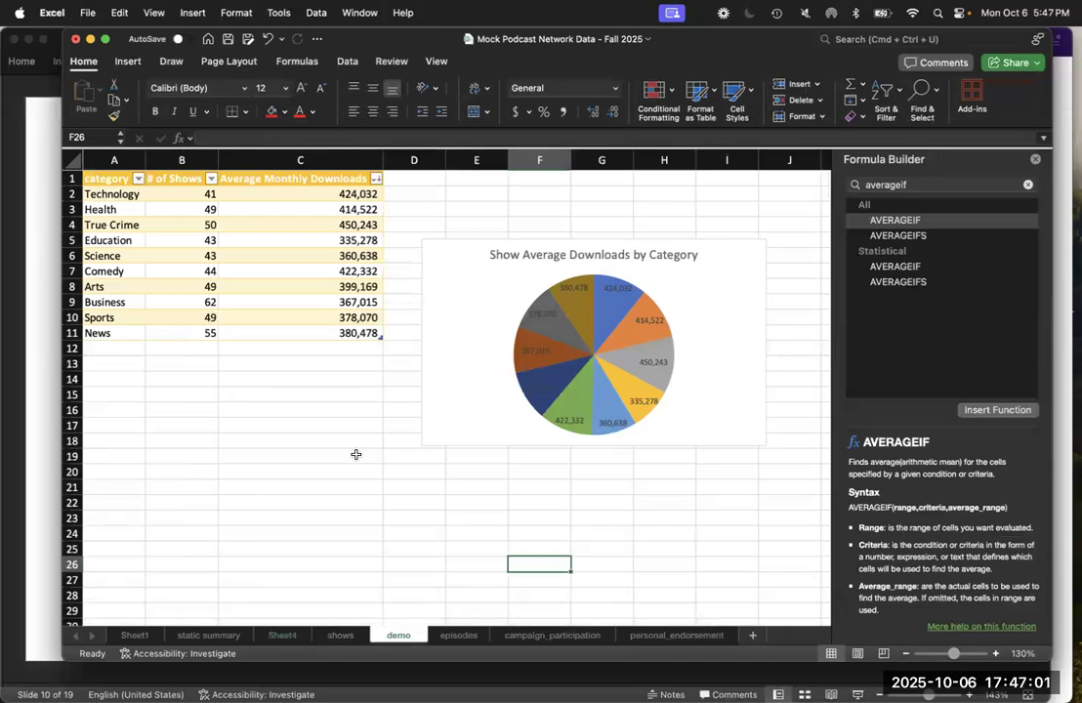
{"action": "left_click", "coordinate": [281, 635]}
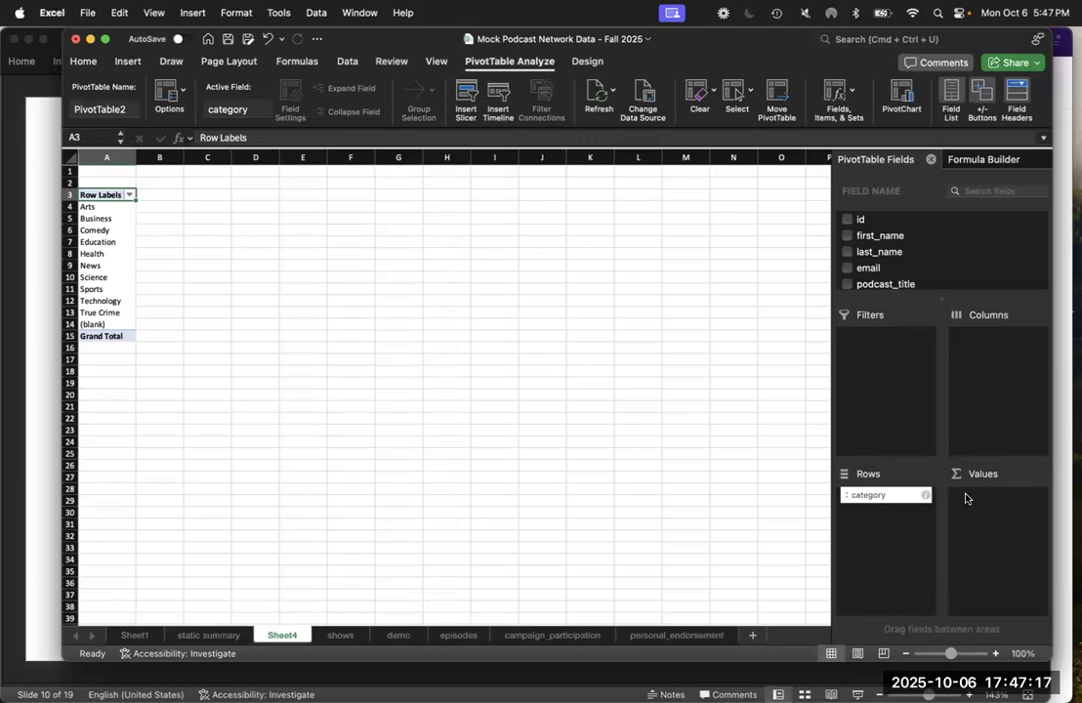
{"action": "scroll", "coordinate": [938, 257], "scroll_direction": "down", "scroll_amount": 3}
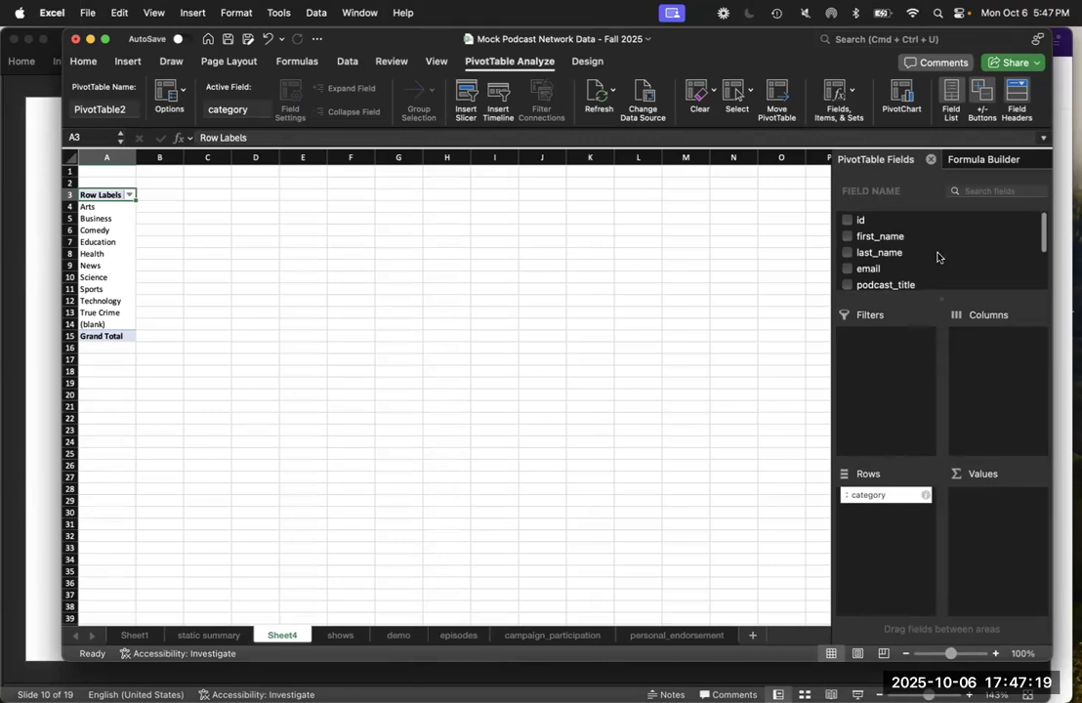
{"action": "scroll", "coordinate": [937, 257], "scroll_direction": "up", "scroll_amount": 3}
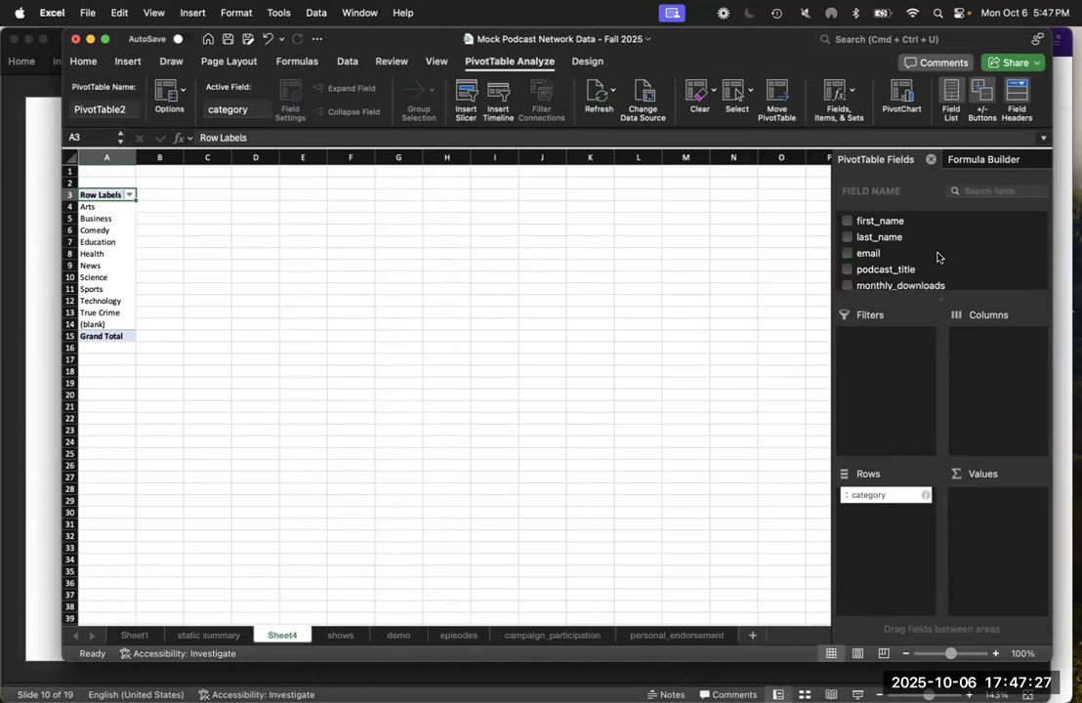
{"action": "scroll", "coordinate": [911, 259], "scroll_direction": "down", "scroll_amount": 2}
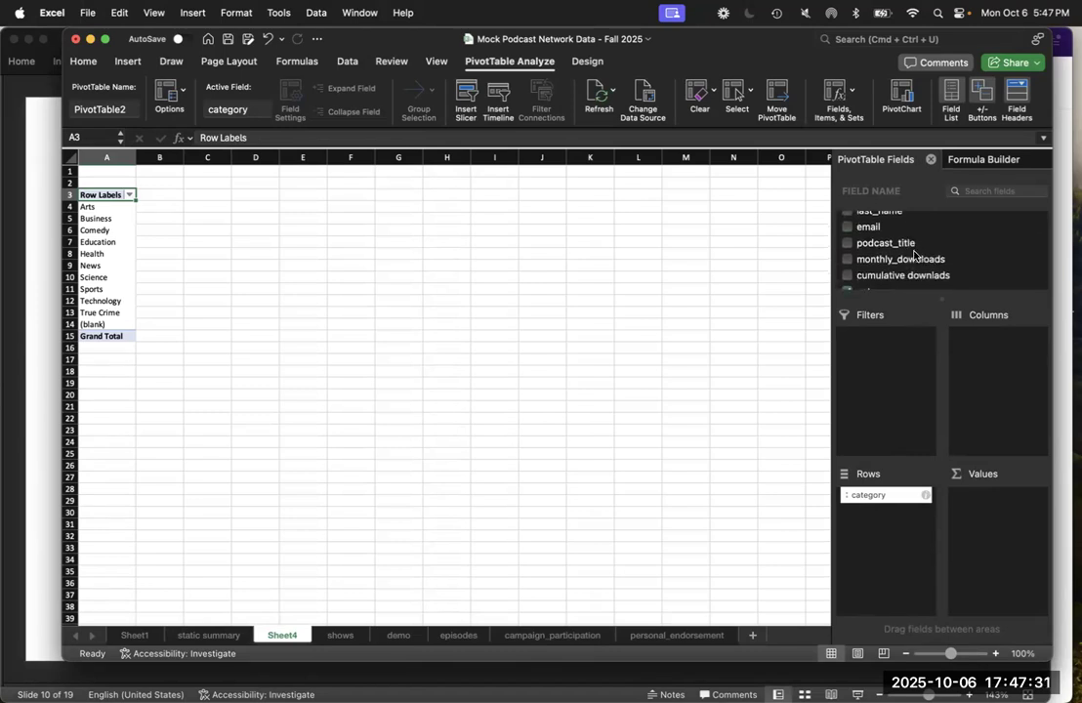
{"action": "left_click_drag", "start_coordinate": [900, 244], "coordinate": [1007, 525]}
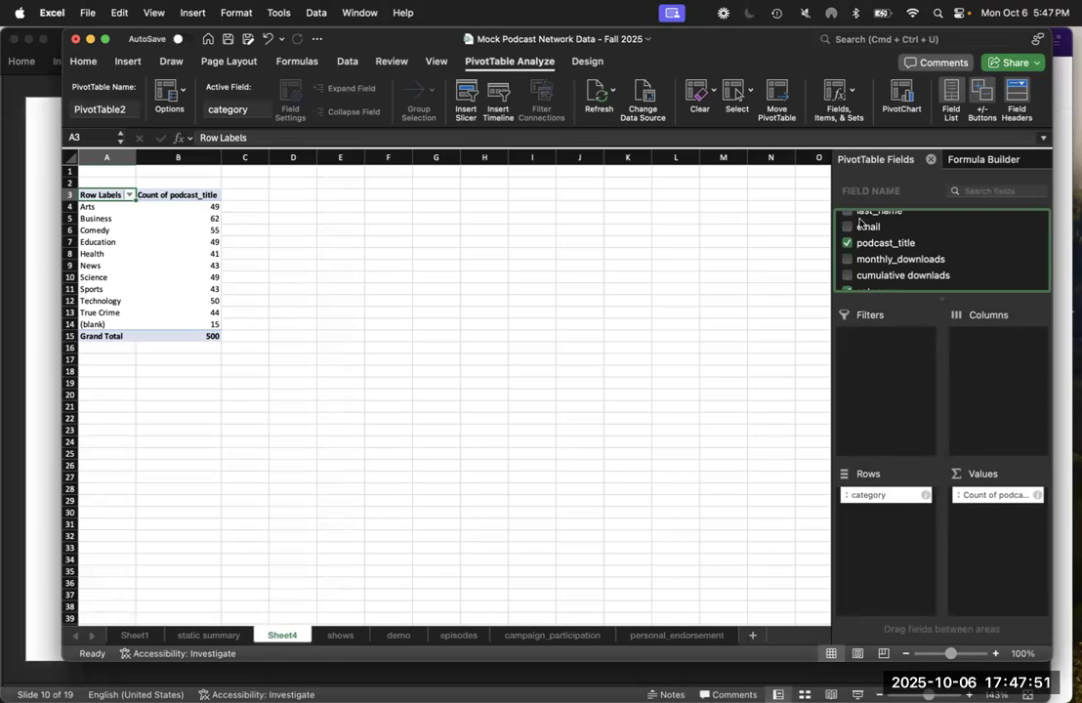
Step: Add the monthly_downloads field to the values of the PivotTable on Sheet4, after checking the summary on the demo sheet
{"action": "left_click", "coordinate": [396, 636]}
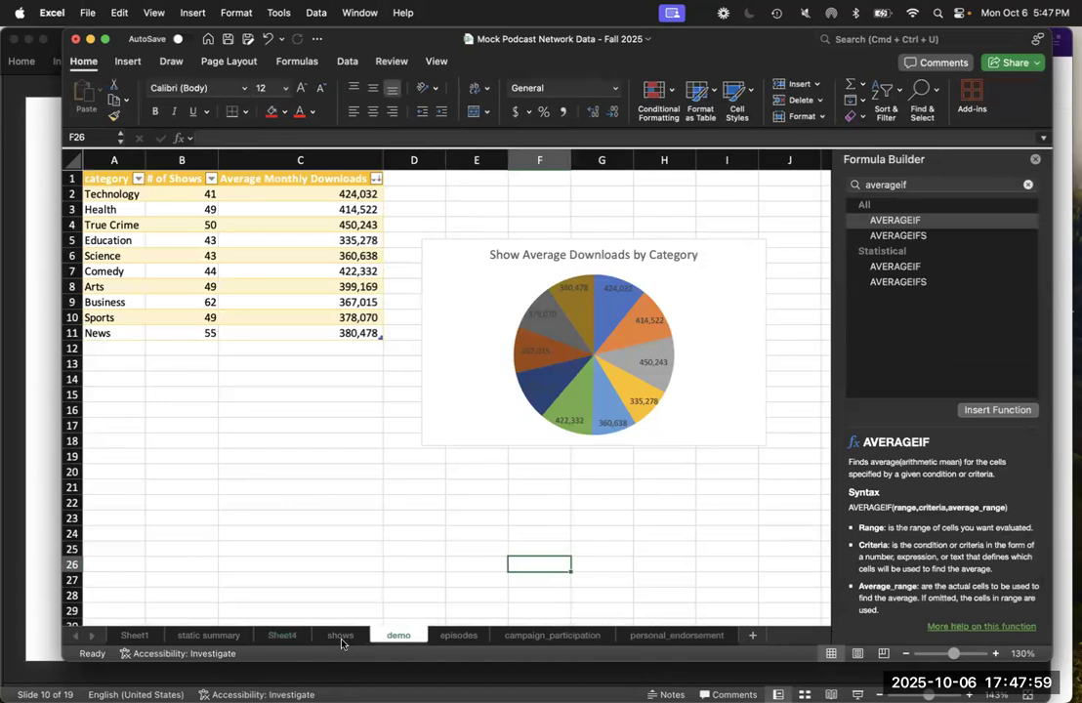
{"action": "left_click", "coordinate": [283, 636]}
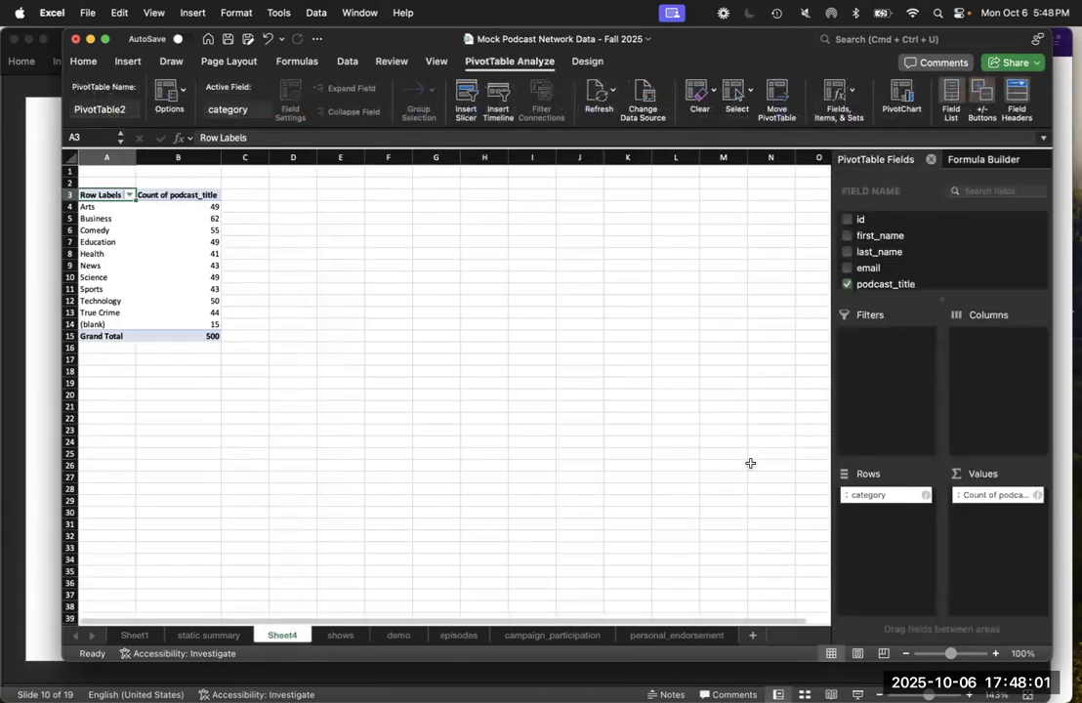
{"action": "scroll", "coordinate": [905, 254], "scroll_direction": "down", "scroll_amount": 3}
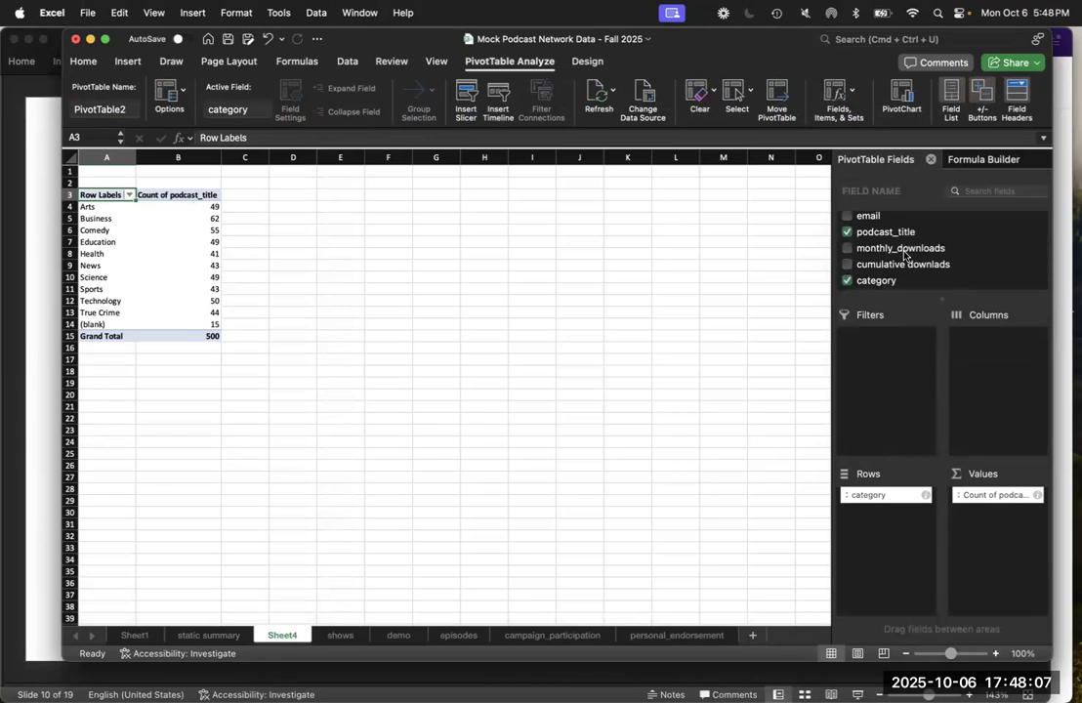
{"action": "left_click_drag", "start_coordinate": [906, 254], "coordinate": [1022, 536]}
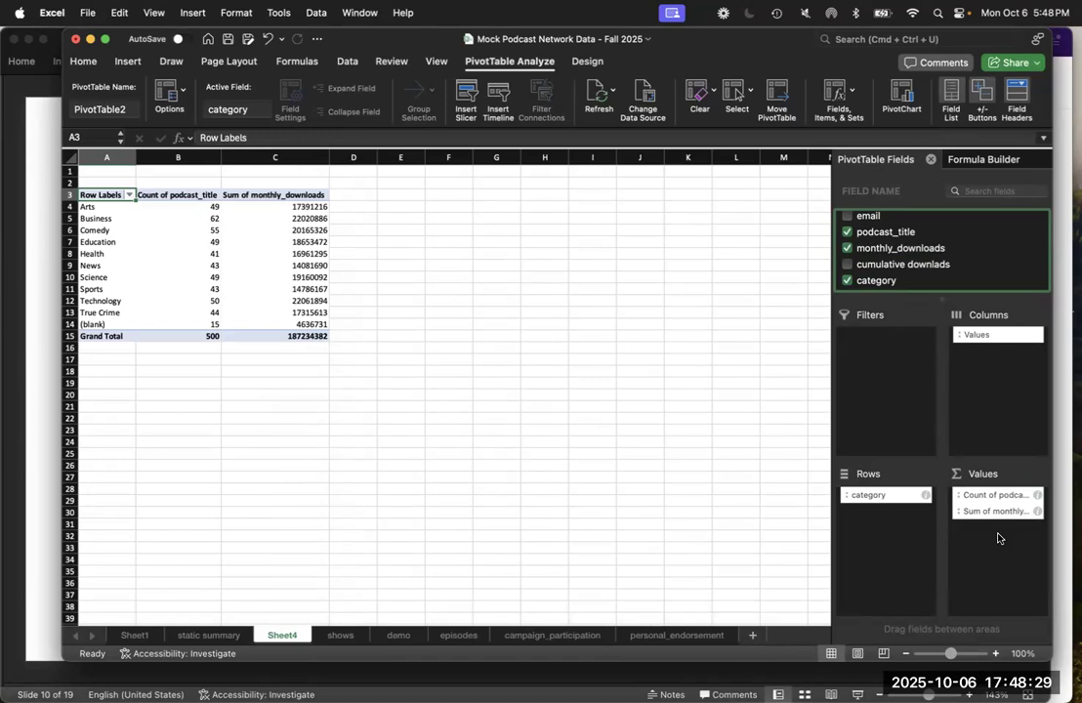
Step: Summarize the PivotTable's monthly_downloads values by Average and compare them with the AVERAGEIF results on the demo sheet
{"action": "left_click", "coordinate": [394, 634]}
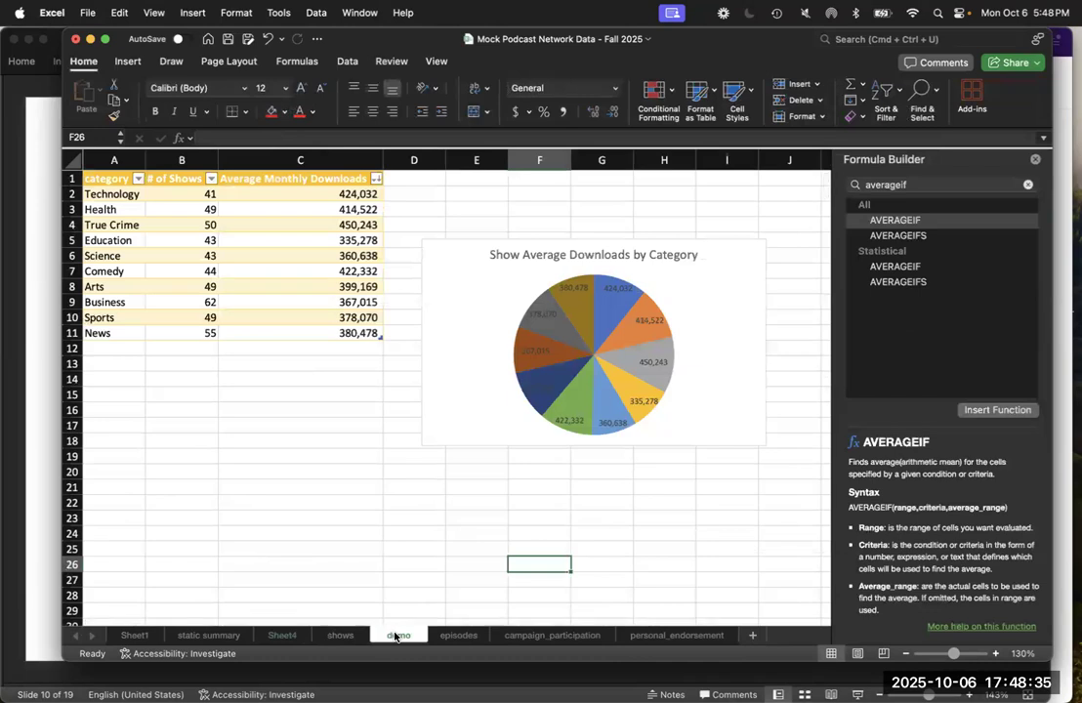
{"action": "left_click", "coordinate": [301, 305]}
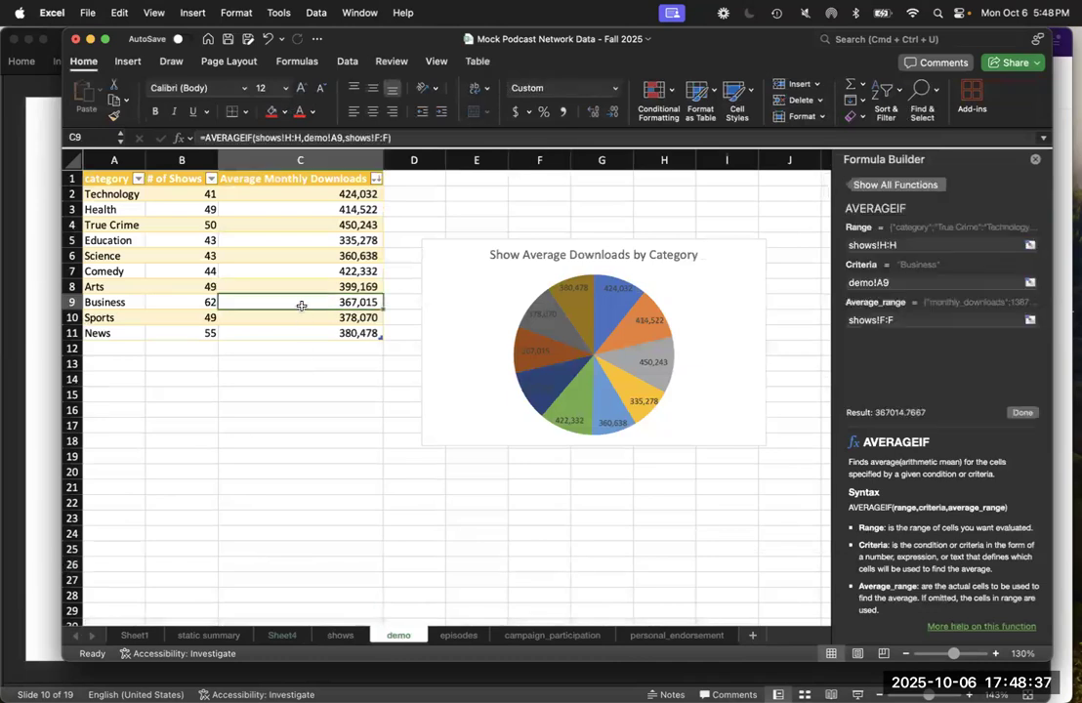
{"action": "left_click", "coordinate": [282, 635]}
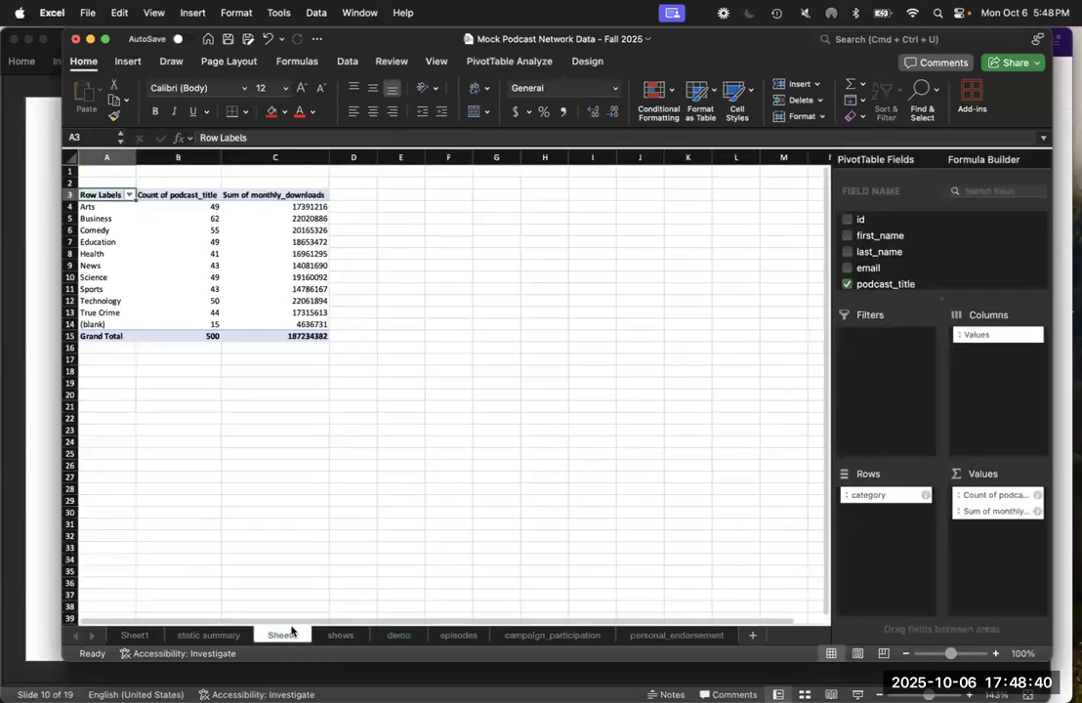
{"action": "left_click", "coordinate": [1037, 513]}
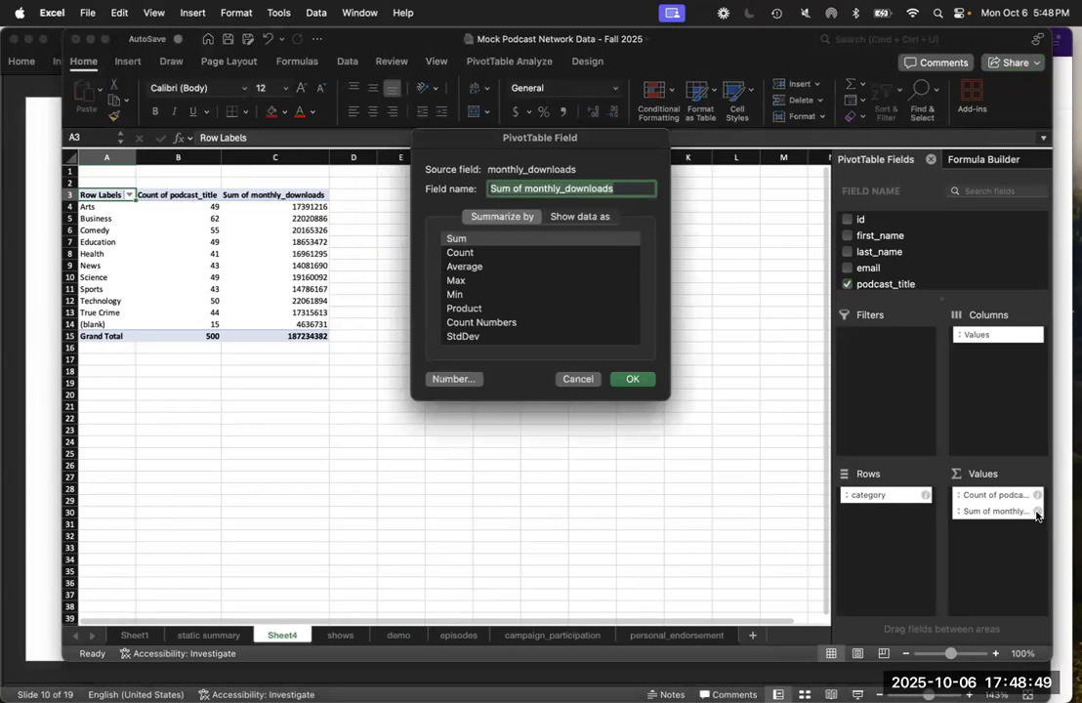
{"action": "left_click", "coordinate": [589, 265]}
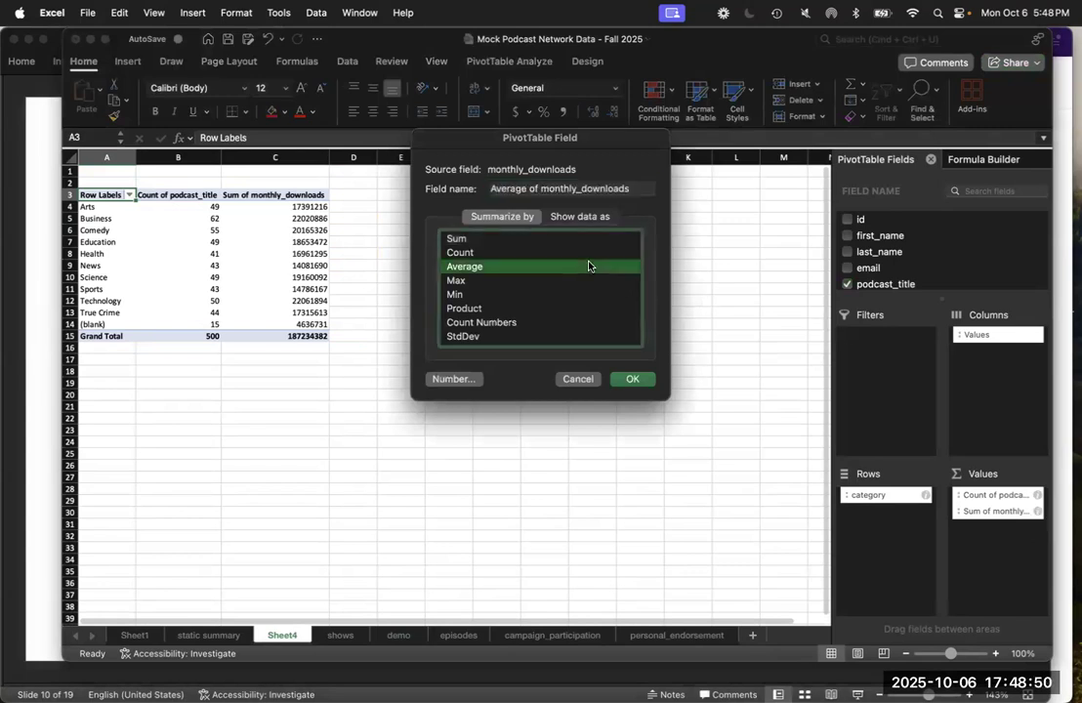
{"action": "left_click", "coordinate": [633, 378]}
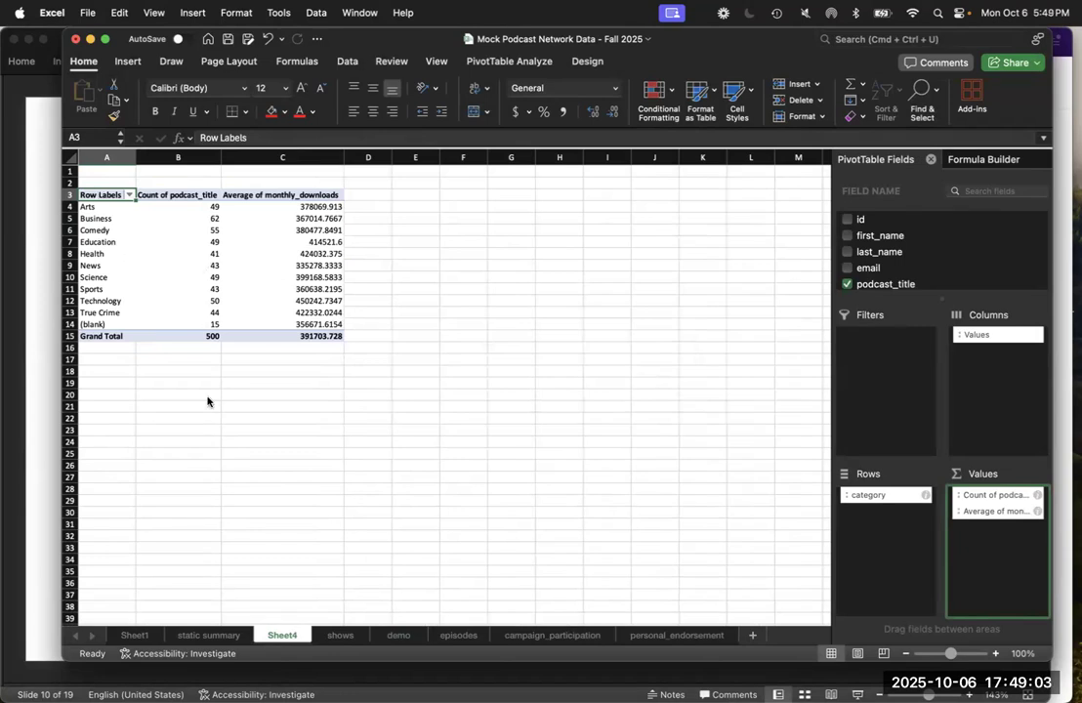
{"action": "left_click", "coordinate": [394, 635]}
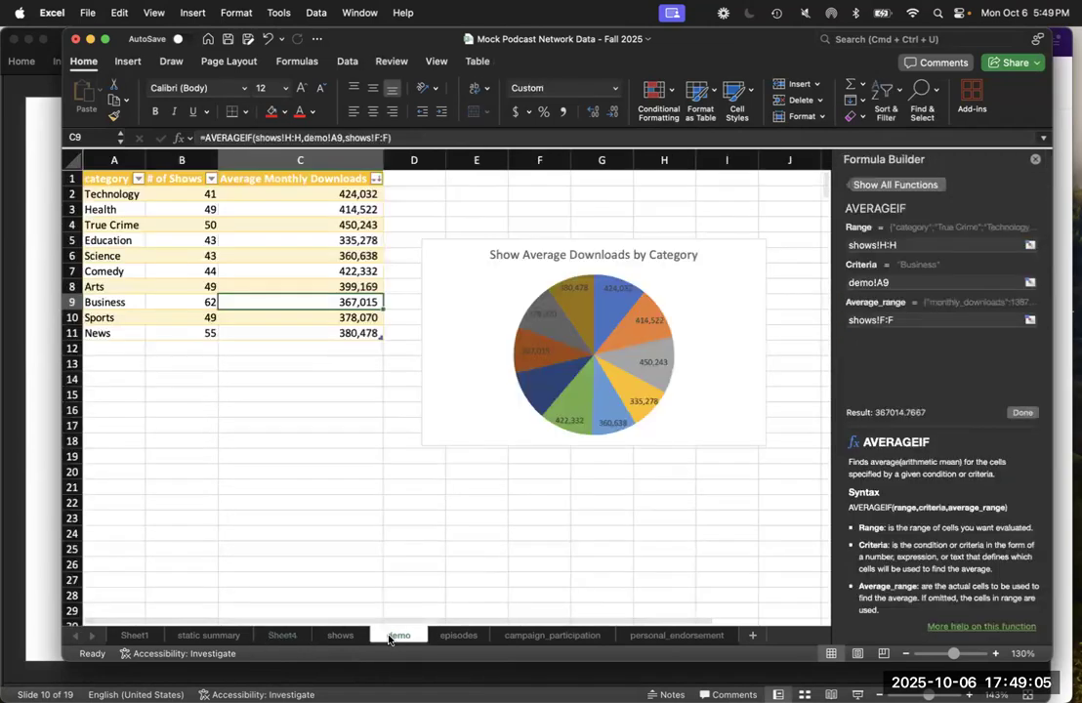
{"action": "left_click", "coordinate": [279, 635]}
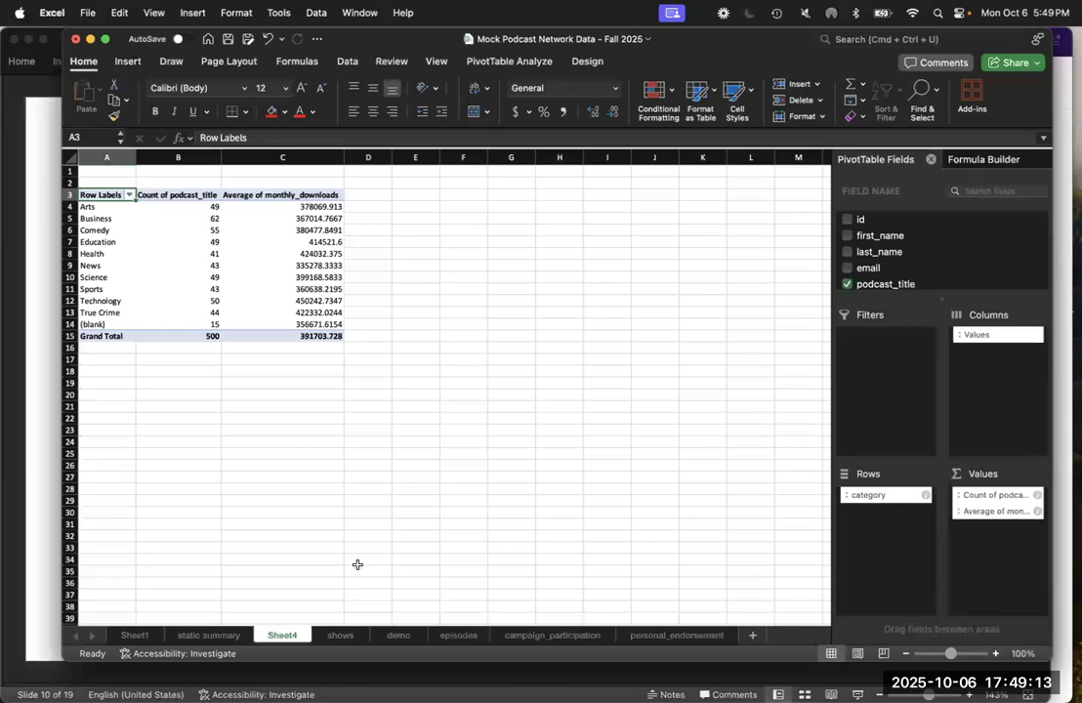
Step: Sort the PivotTable's category rows in descending order by Count of podcast_title
{"action": "left_click", "coordinate": [414, 523]}
{"action": "left_click", "coordinate": [125, 207]}
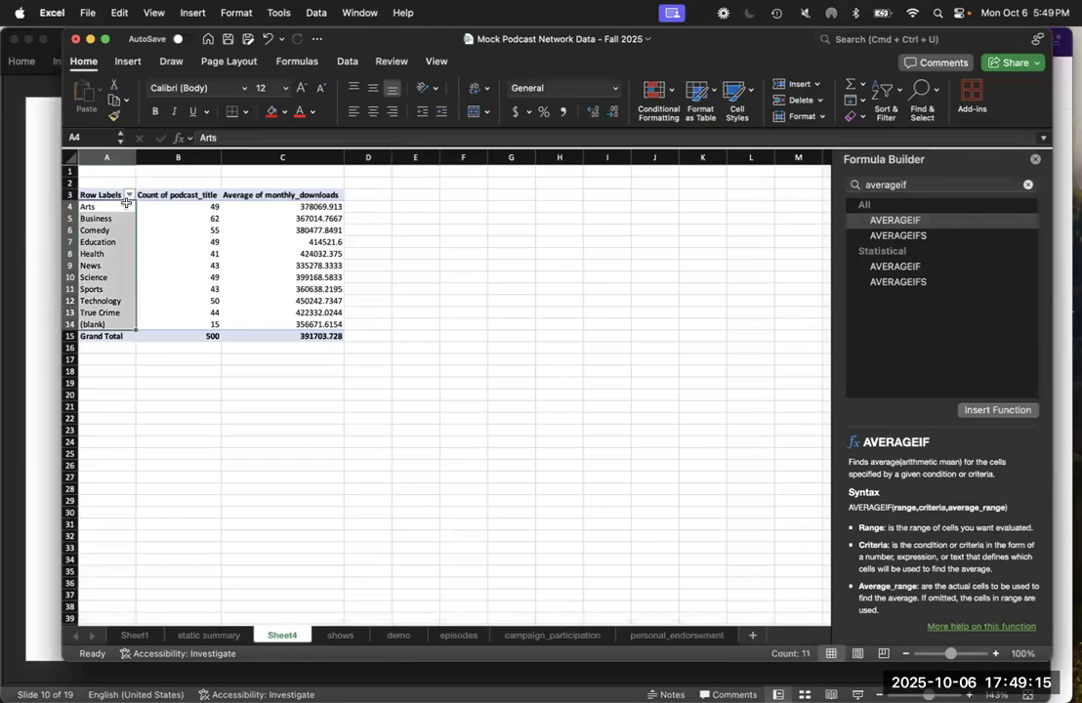
{"action": "left_click", "coordinate": [149, 216]}
{"action": "left_click", "coordinate": [130, 195]}
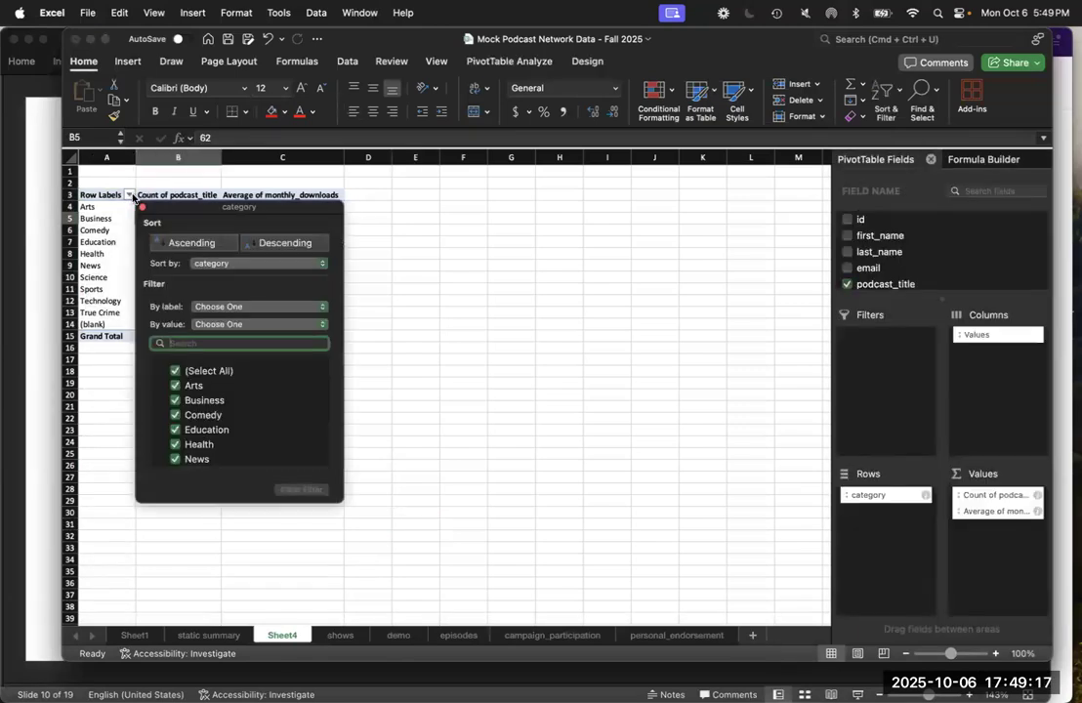
{"action": "left_click", "coordinate": [130, 196]}
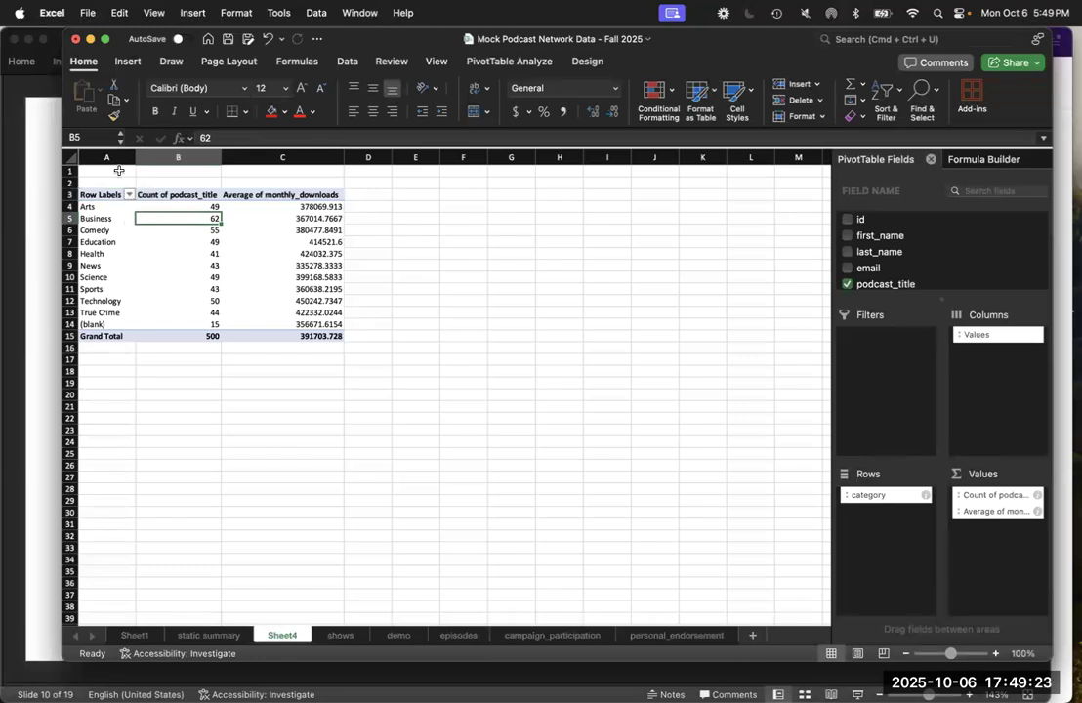
{"action": "left_click", "coordinate": [129, 195]}
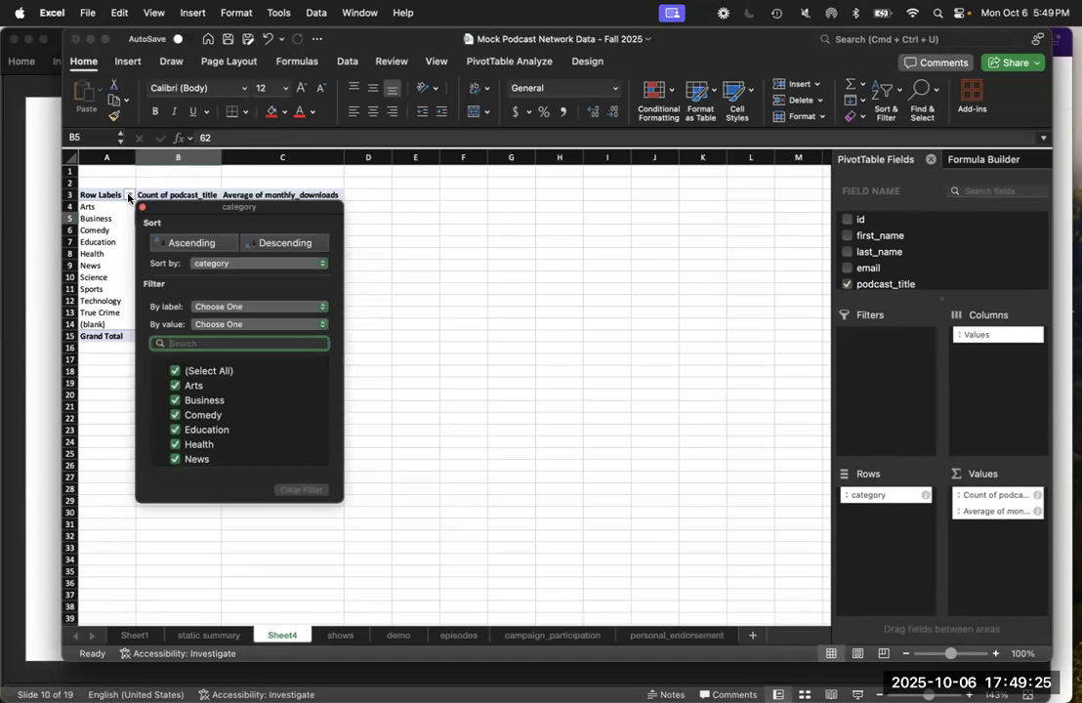
{"action": "left_click", "coordinate": [221, 266]}
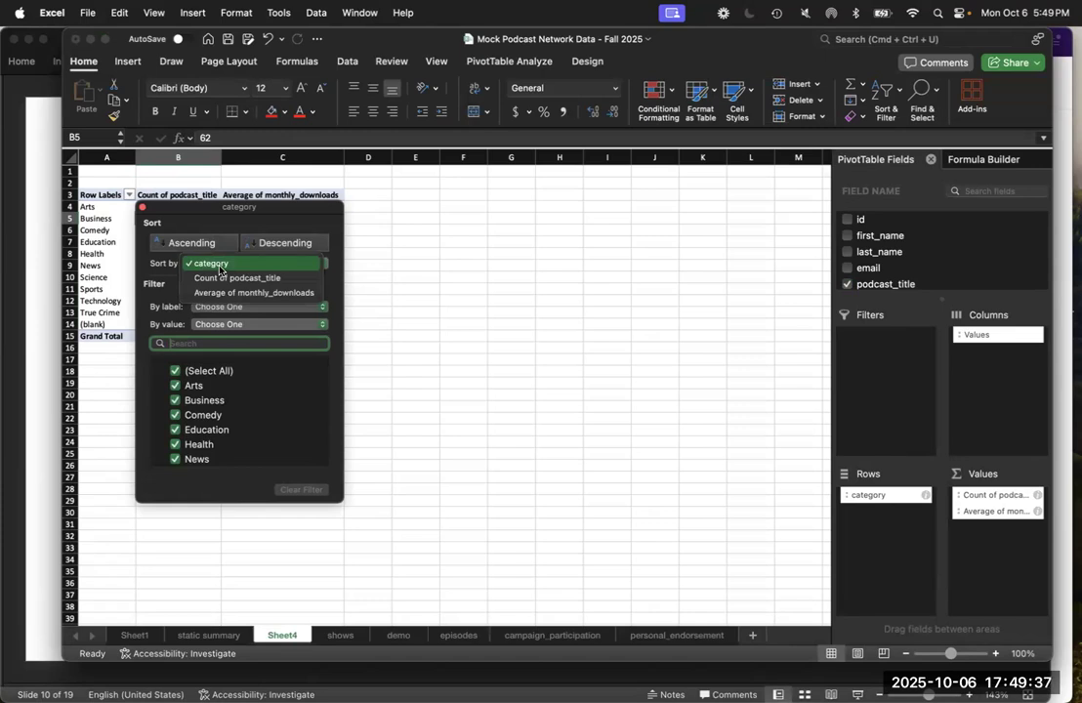
{"action": "left_click", "coordinate": [230, 278]}
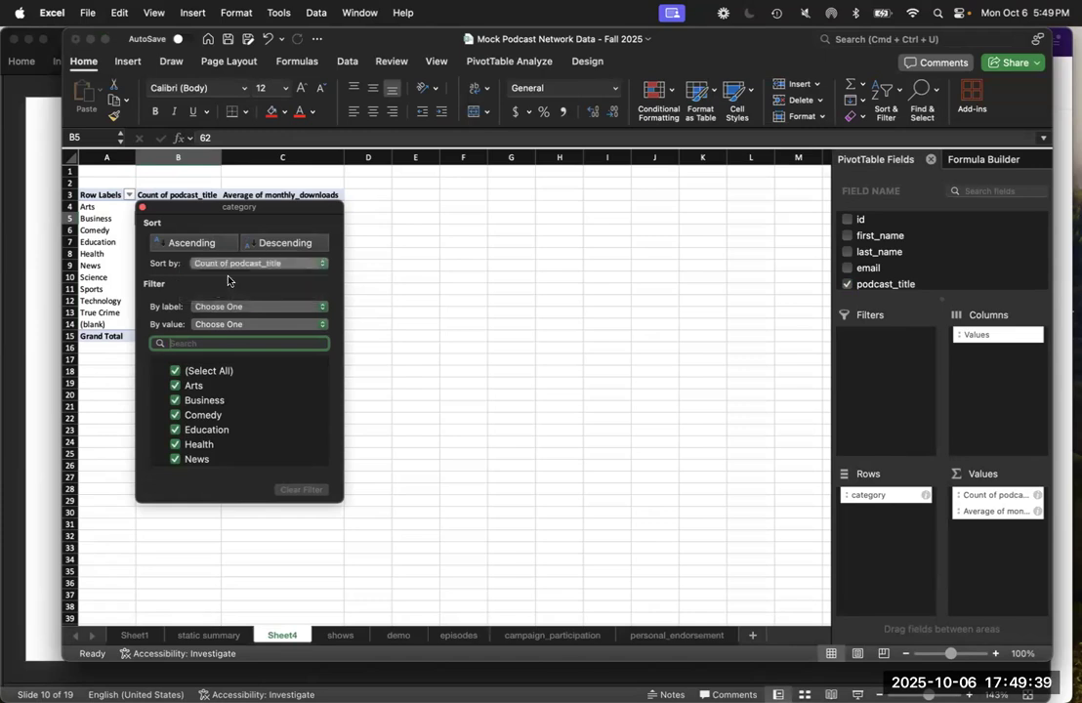
{"action": "left_click", "coordinate": [339, 250]}
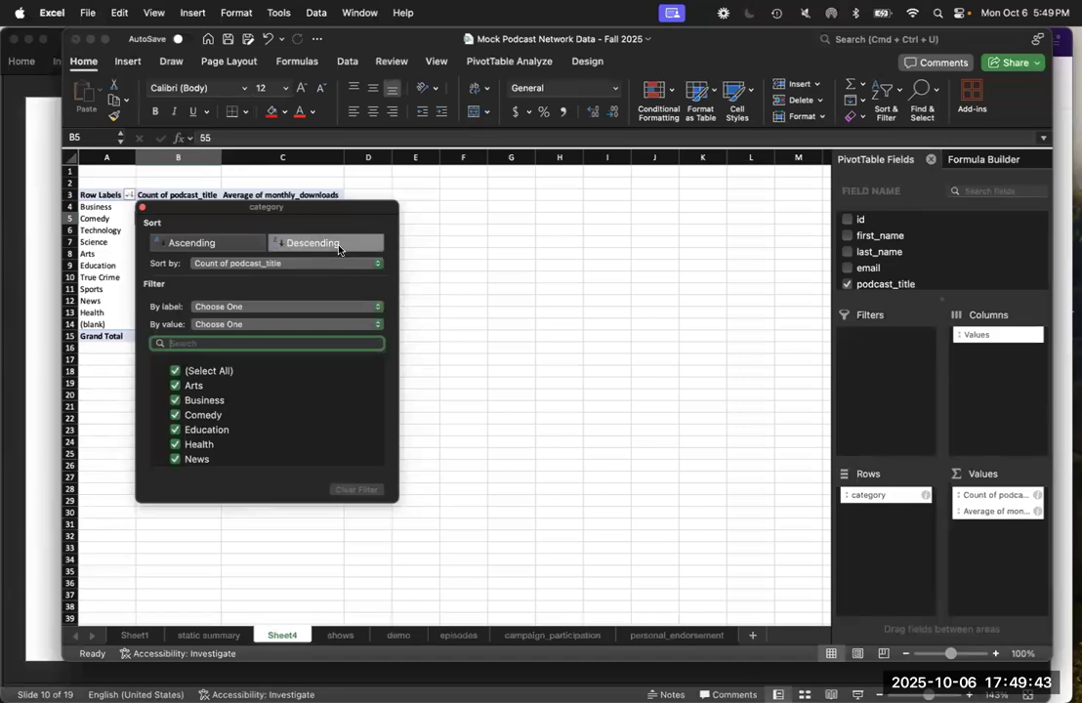
{"action": "left_click", "coordinate": [141, 208]}
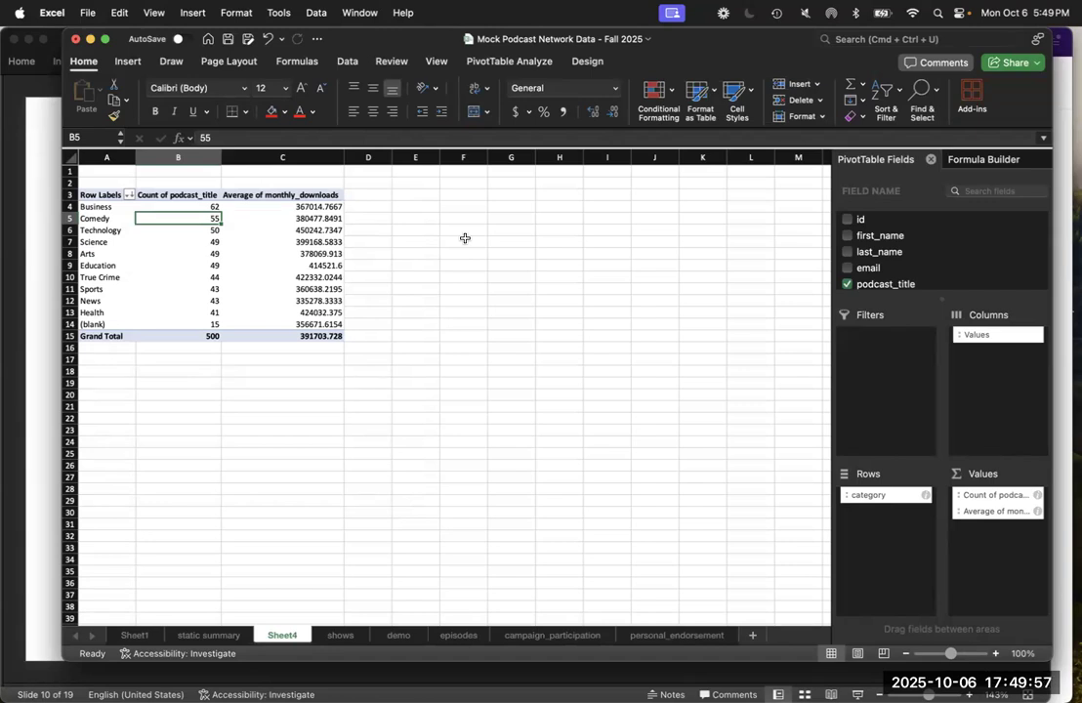
Step: Apply the orange PivotTable style from the first row of the Medium group
{"action": "left_click", "coordinate": [501, 62]}
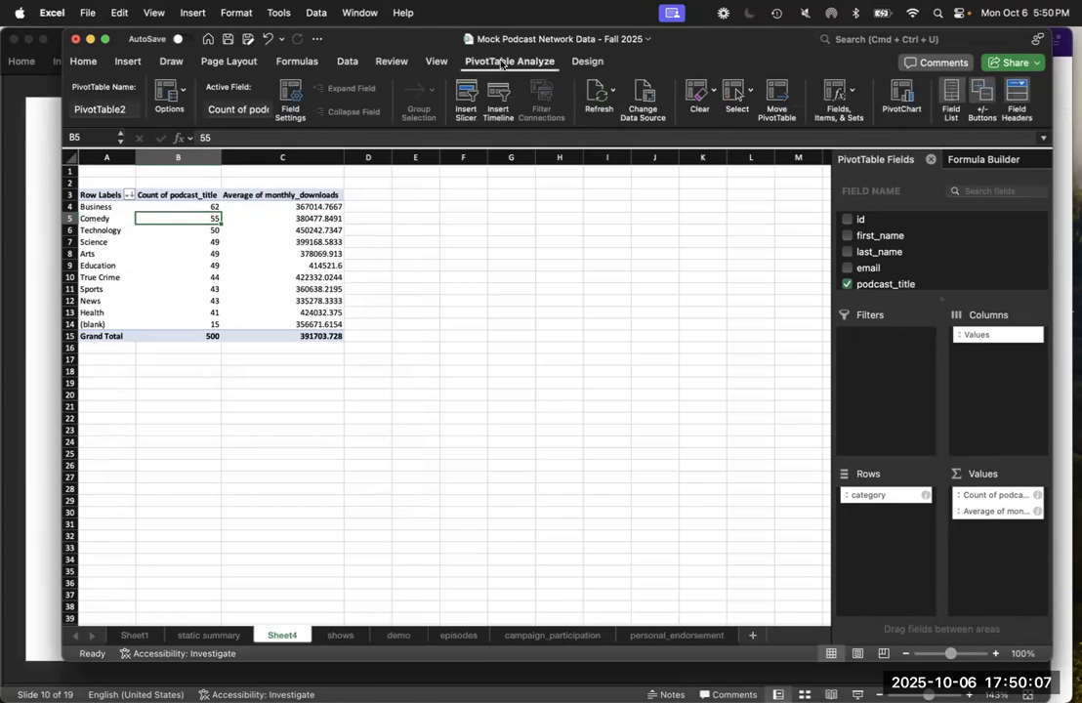
{"action": "left_click", "coordinate": [580, 62]}
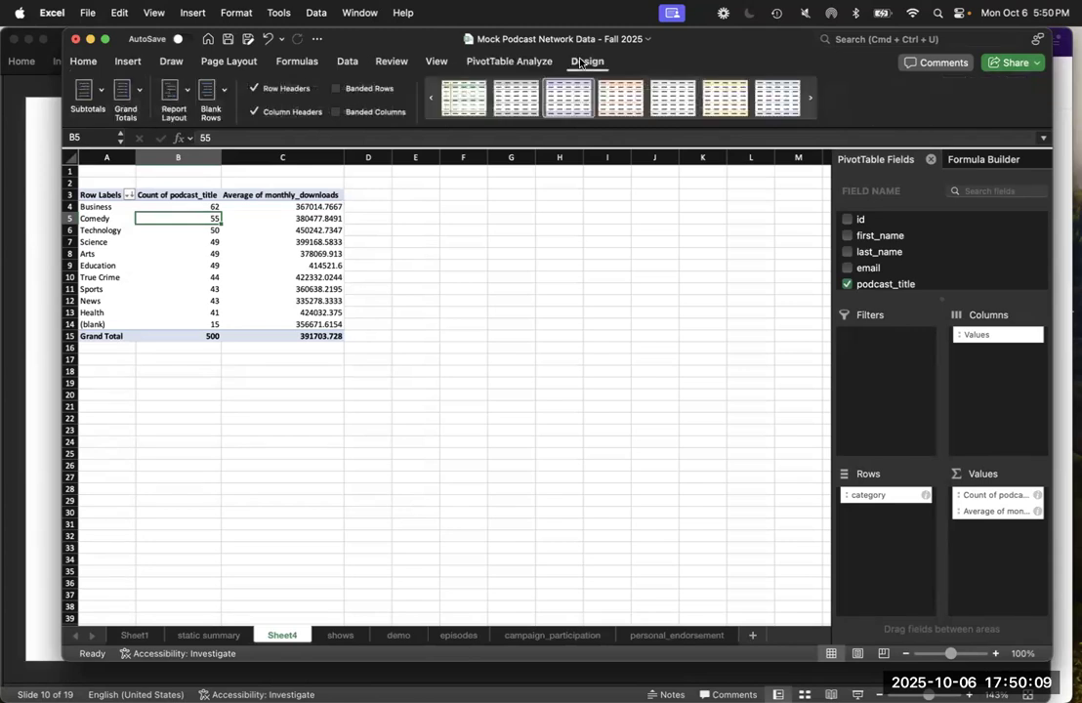
{"action": "left_click", "coordinate": [620, 123]}
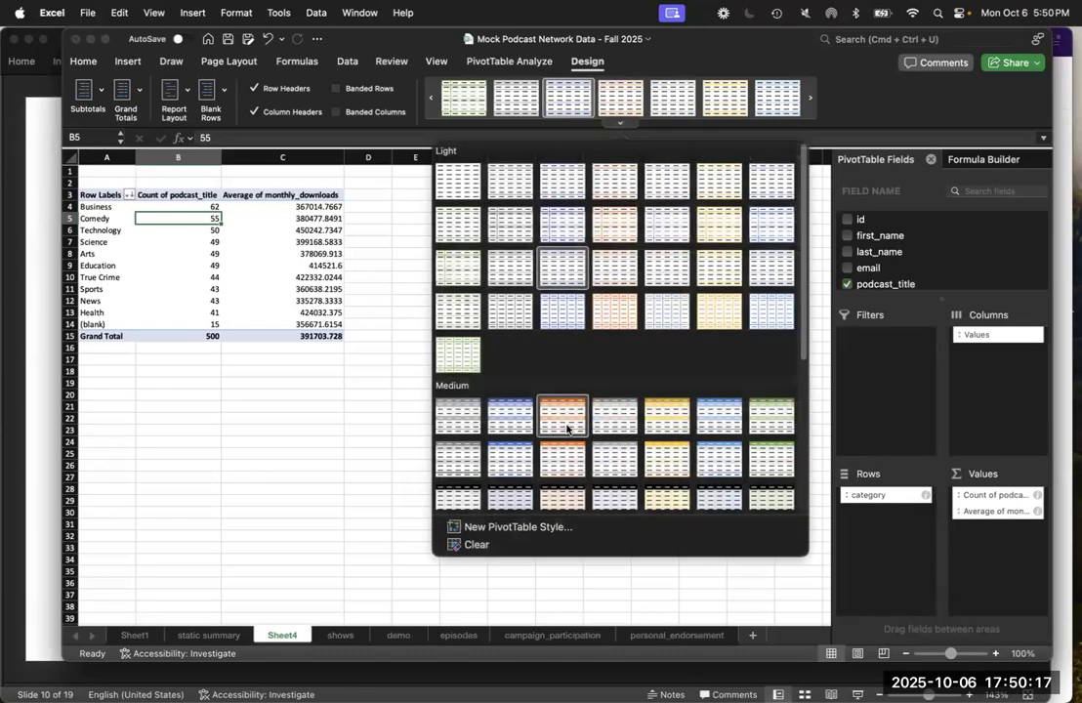
{"action": "left_click", "coordinate": [566, 428]}
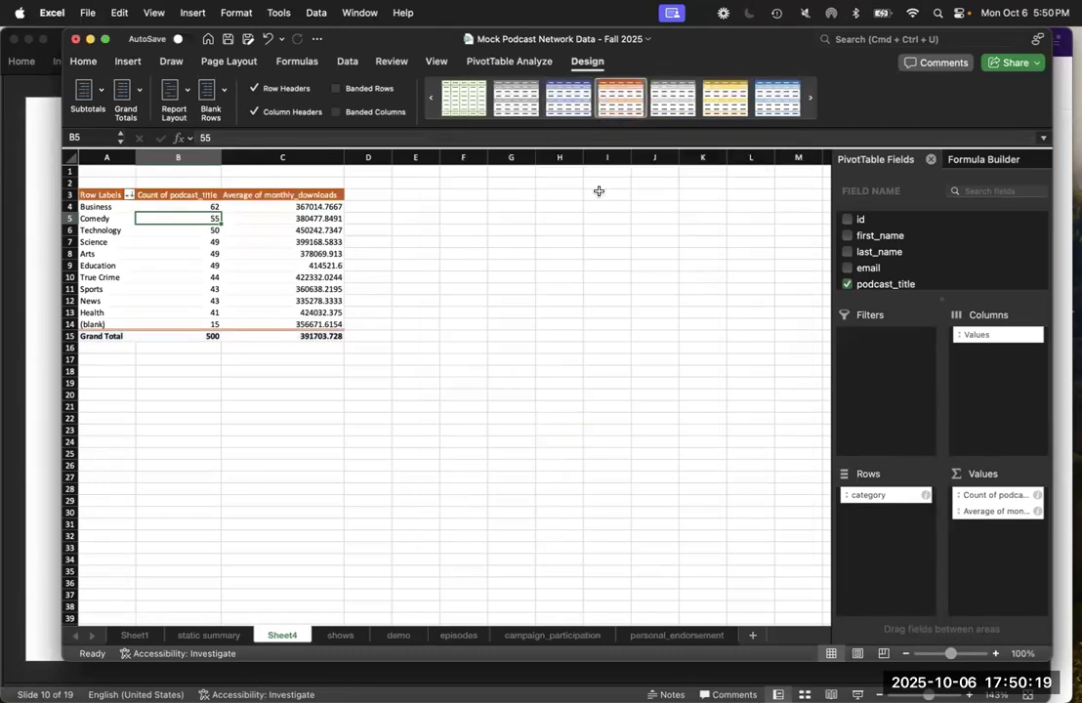
Step: Try banded rows on the PivotTable, remove them again, and look for the grand totals options
{"action": "left_click", "coordinate": [336, 89]}
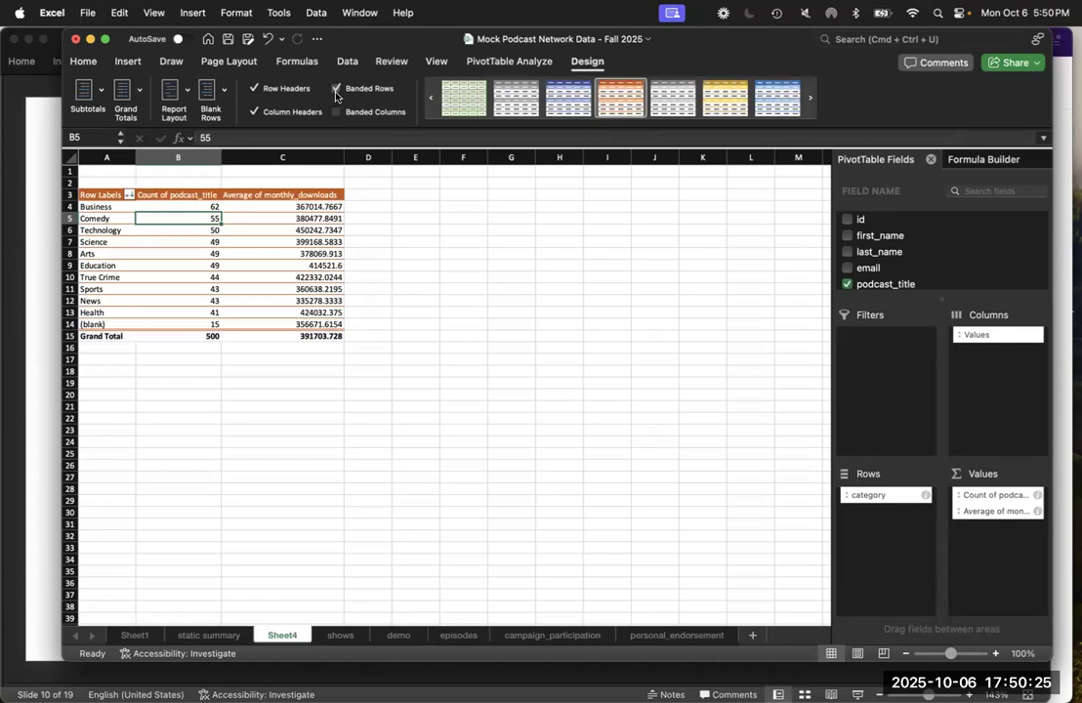
{"action": "left_click", "coordinate": [336, 90]}
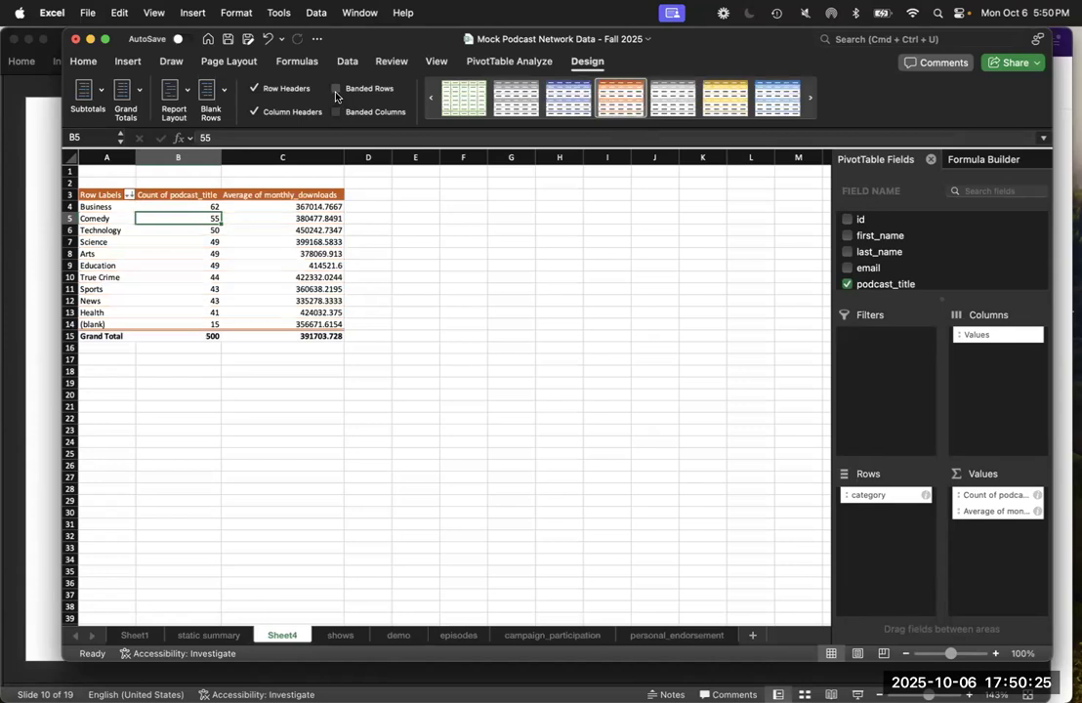
{"action": "left_click", "coordinate": [138, 91]}
{"action": "left_click", "coordinate": [138, 94]}
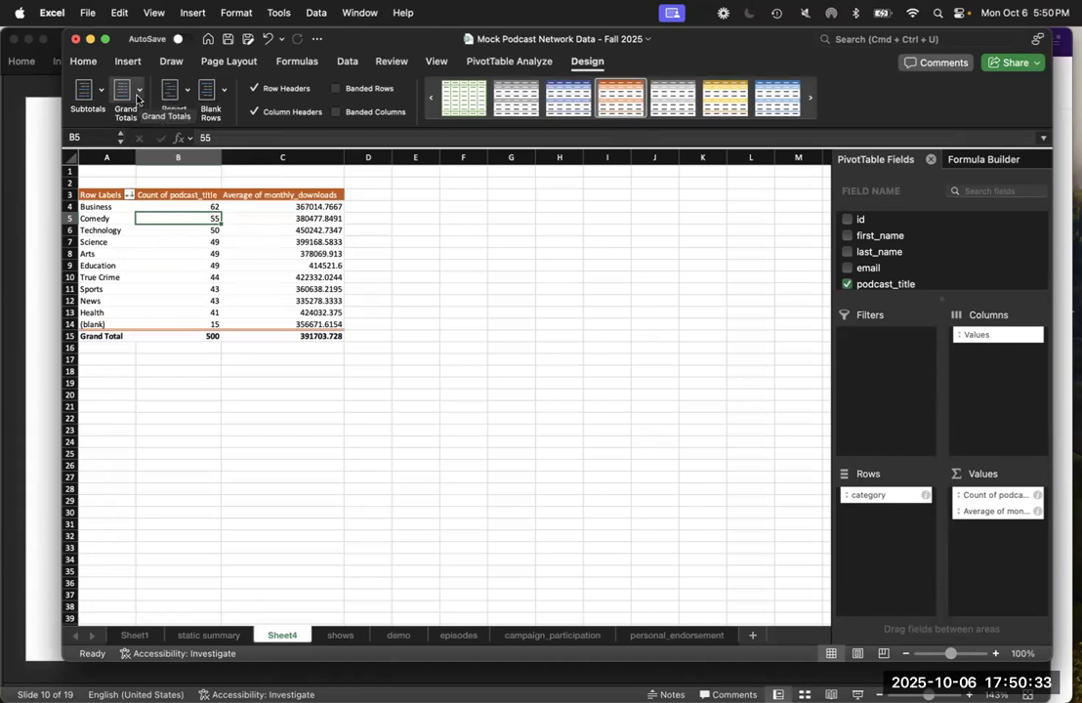
{"action": "left_click", "coordinate": [139, 93]}
{"action": "left_click", "coordinate": [138, 94]}
{"action": "left_click", "coordinate": [526, 358]}
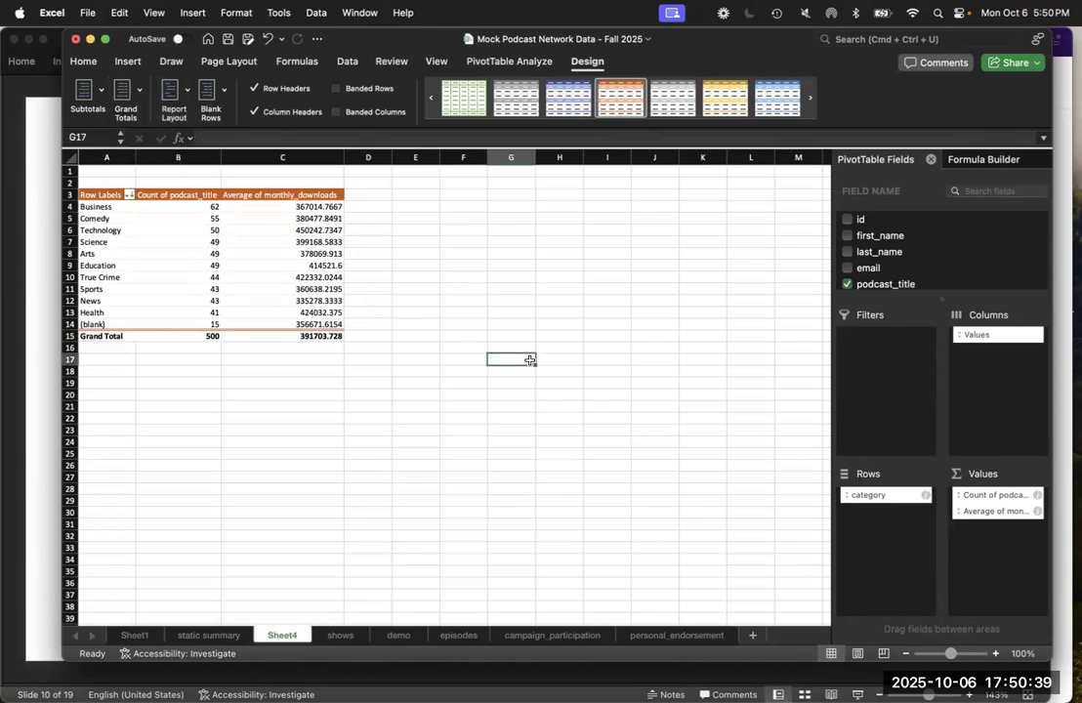
Step: Format the average monthly downloads in C4:C15, including the grand total, with thousands separators and no decimal places
{"action": "left_click", "coordinate": [366, 312]}
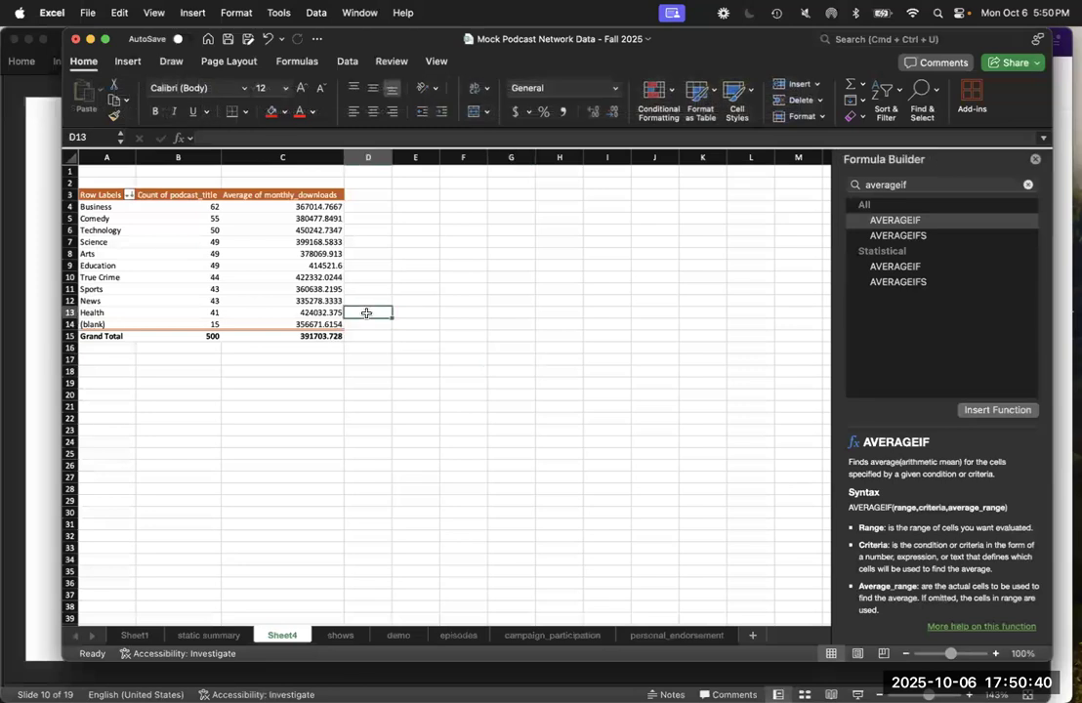
{"action": "left_click", "coordinate": [293, 277]}
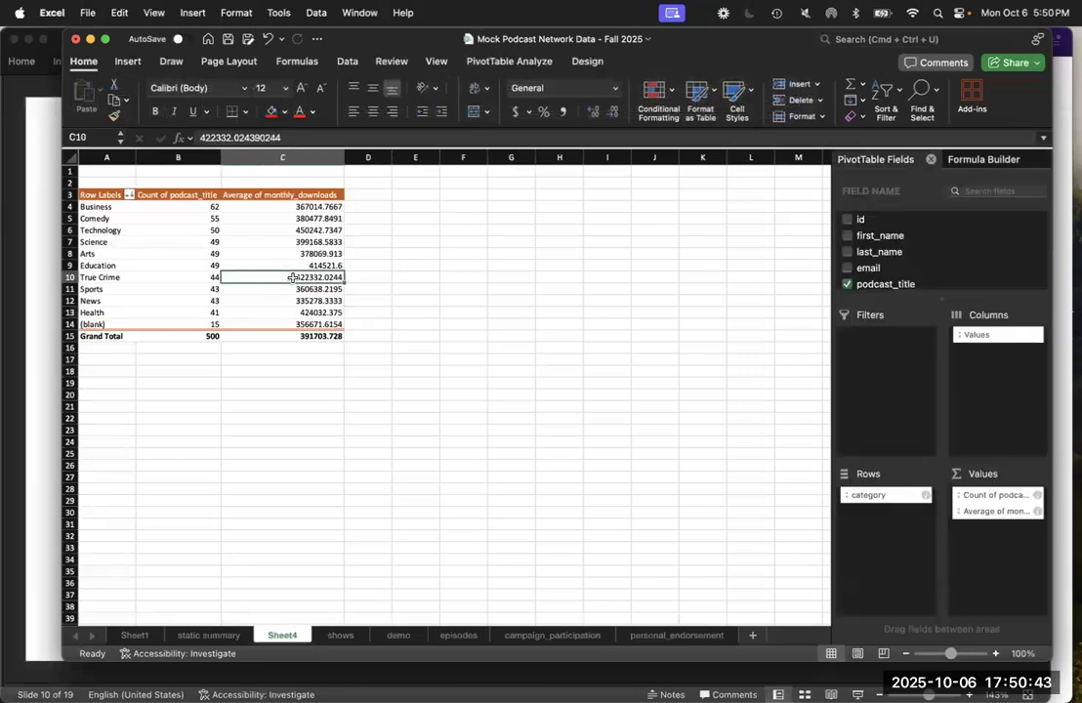
{"action": "left_click_drag", "start_coordinate": [293, 218], "coordinate": [293, 336]}
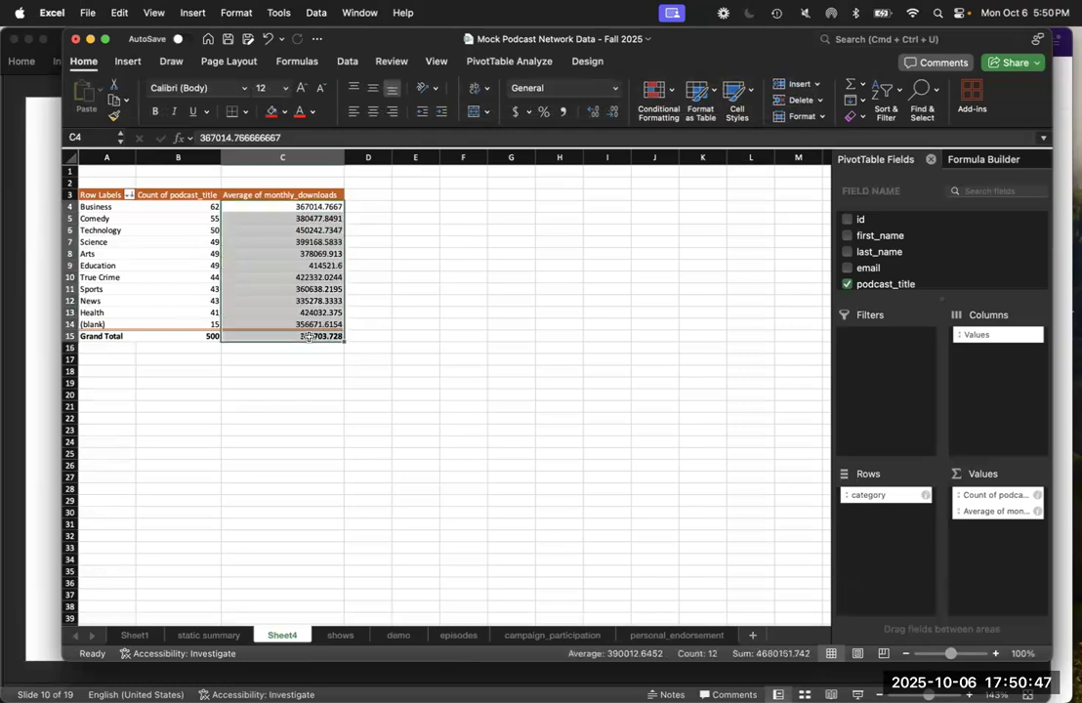
{"action": "left_click", "coordinate": [560, 112]}
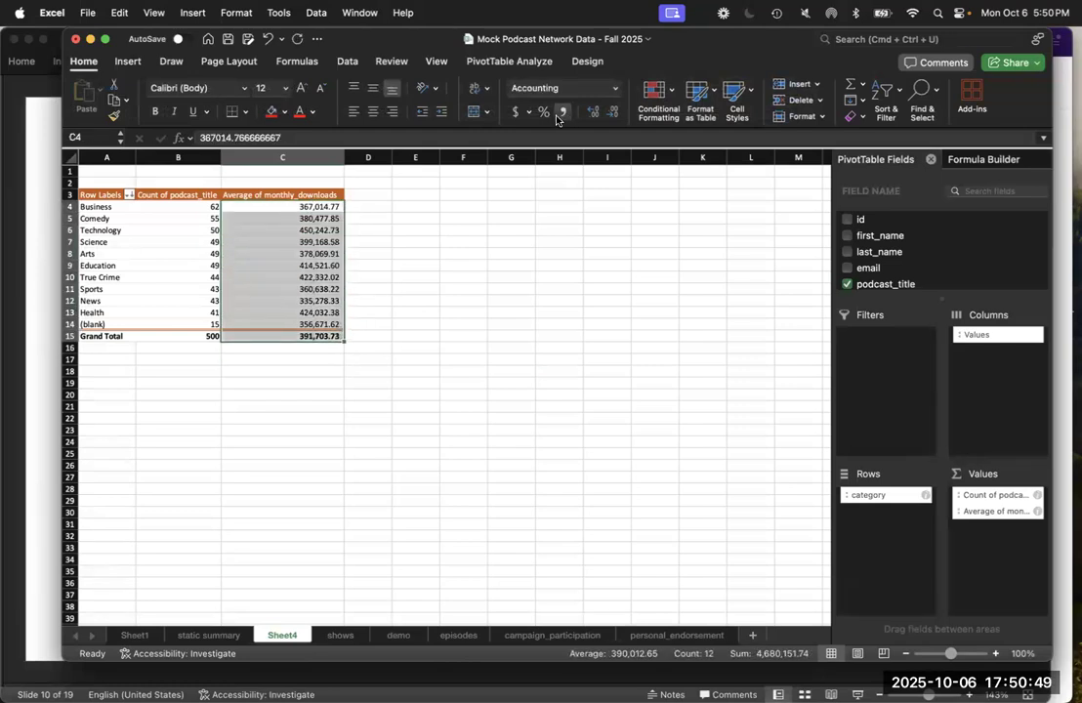
{"action": "left_click", "coordinate": [615, 112]}
{"action": "left_click", "coordinate": [614, 112]}
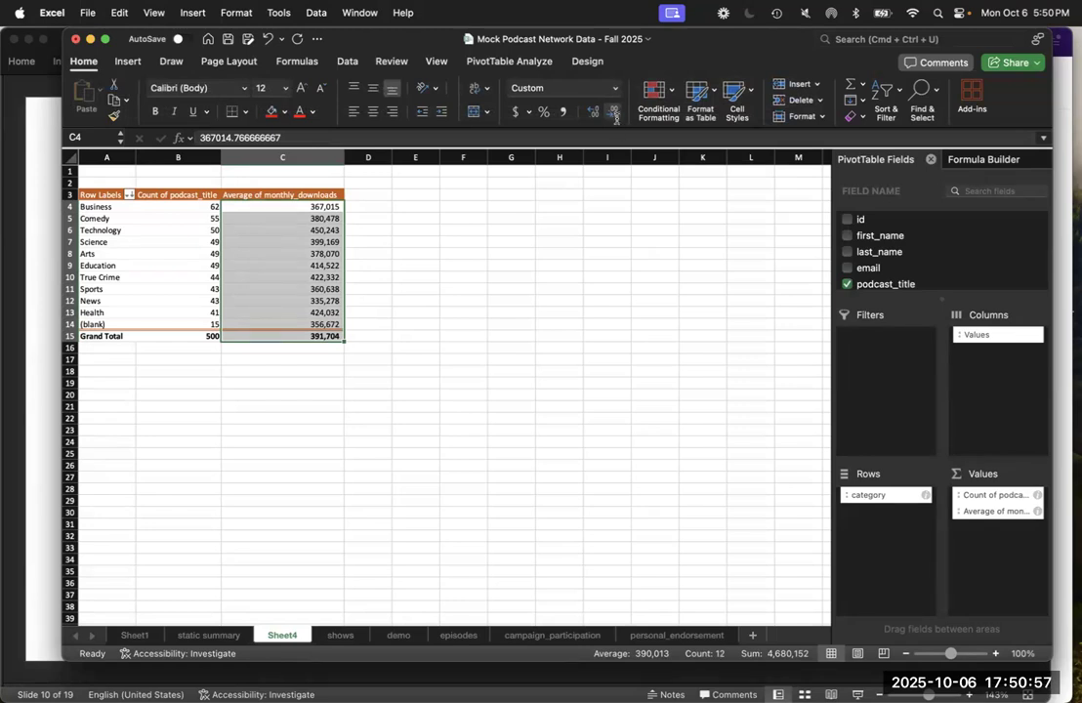
{"action": "left_click", "coordinate": [529, 333]}
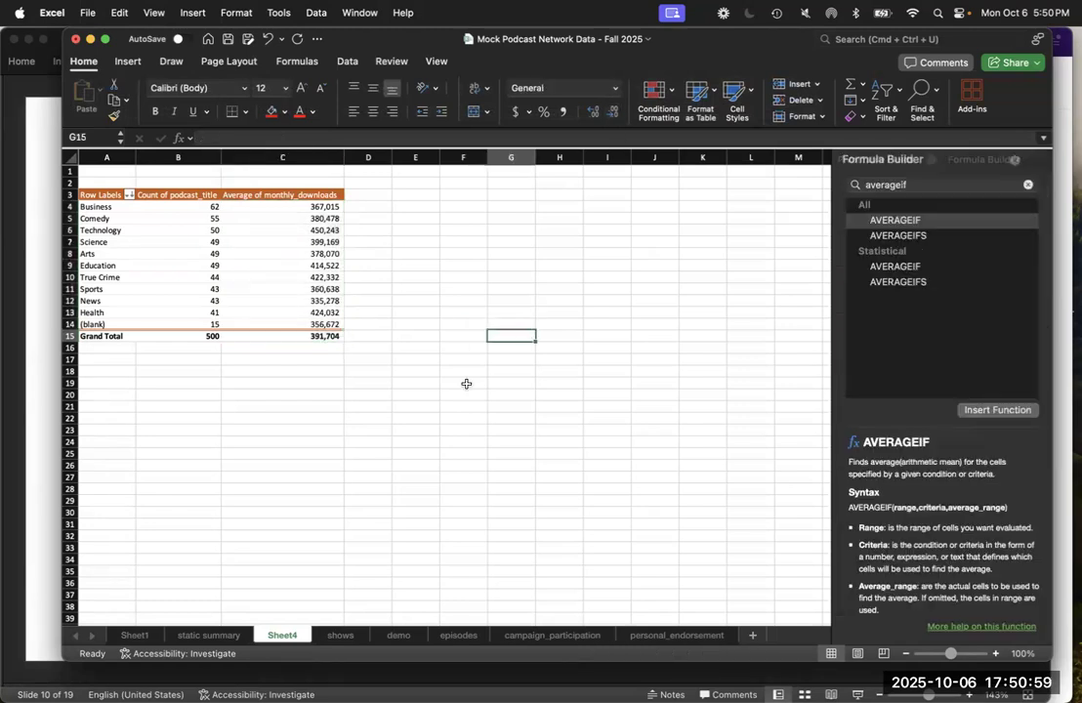
{"action": "left_click", "coordinate": [394, 368]}
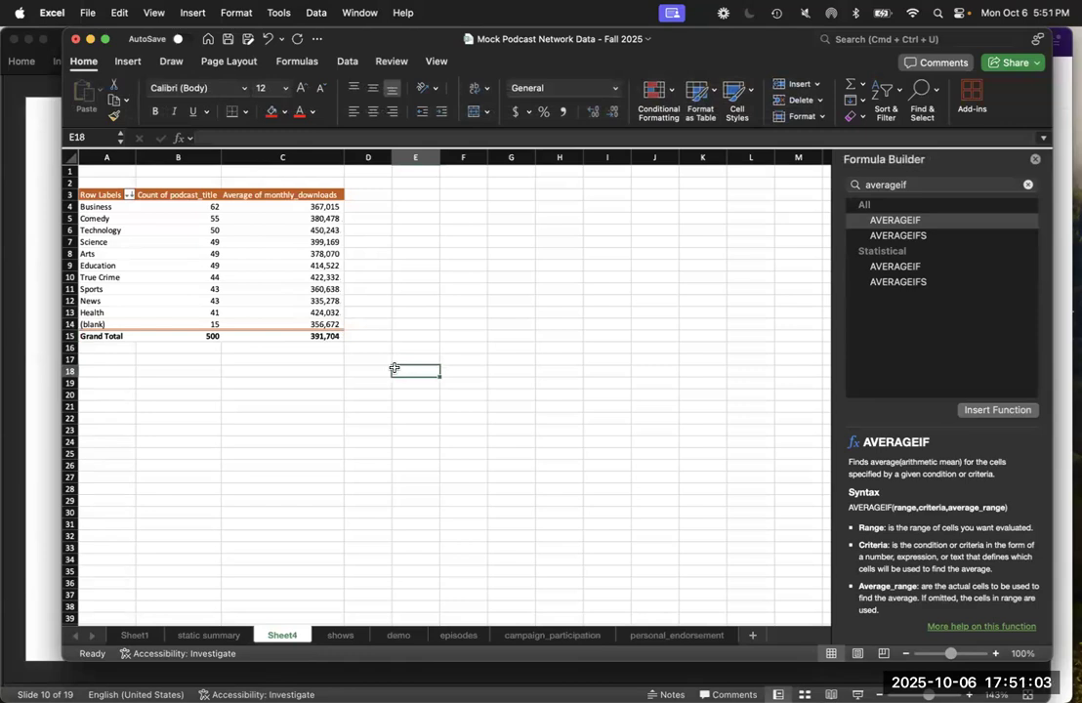
Step: Try the category field as a PivotTable filter and return it to the row fields
{"action": "left_click", "coordinate": [305, 280]}
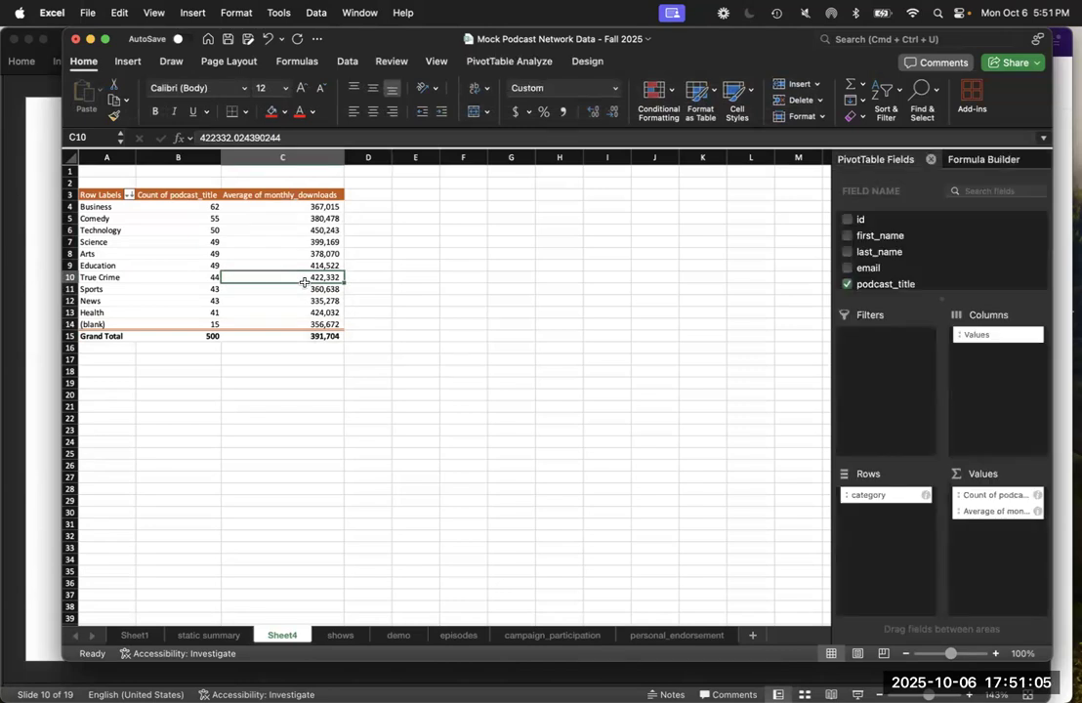
{"action": "scroll", "coordinate": [905, 237], "scroll_direction": "down", "scroll_amount": 3}
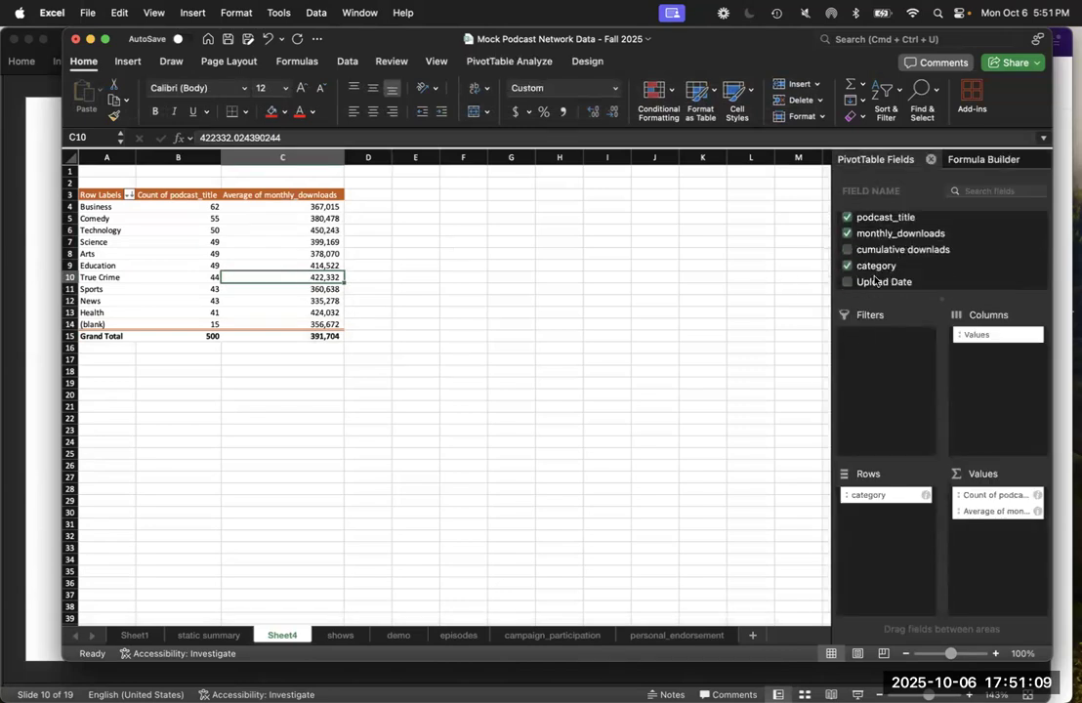
{"action": "left_click_drag", "start_coordinate": [874, 495], "coordinate": [890, 387]}
{"action": "left_click_drag", "start_coordinate": [888, 338], "coordinate": [887, 515]}
{"action": "scroll", "coordinate": [915, 278], "scroll_direction": "up", "scroll_amount": 3}
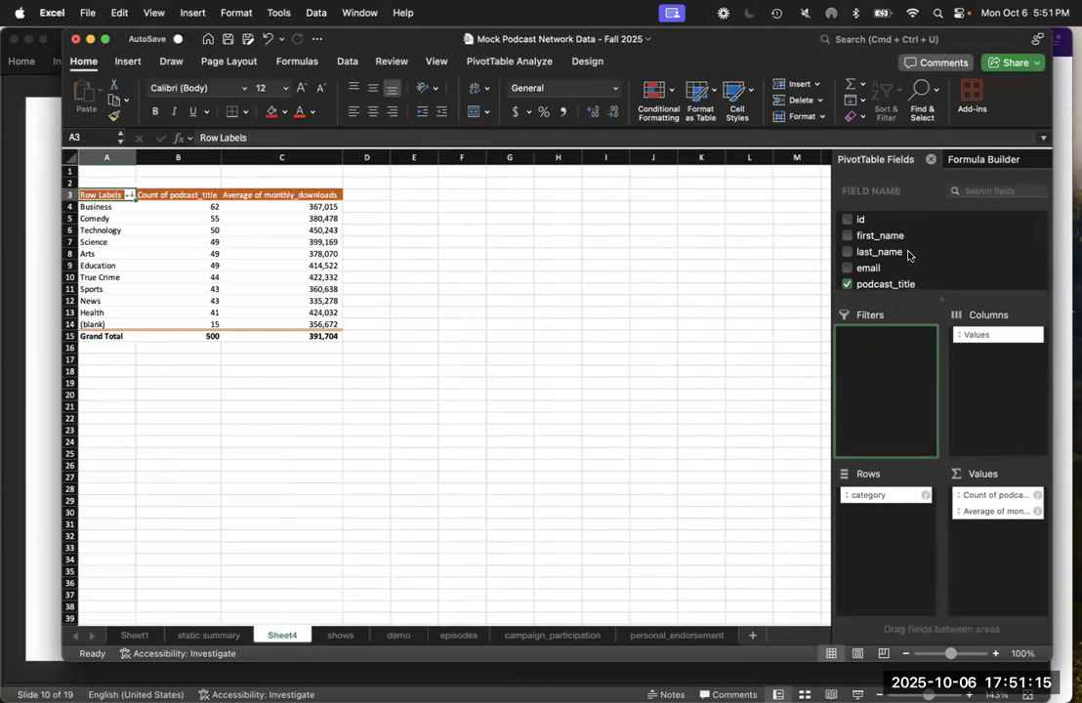
Step: Try the email field as a PivotTable filter, browse its filter values, and remove the field again
{"action": "left_click_drag", "start_coordinate": [903, 268], "coordinate": [891, 397]}
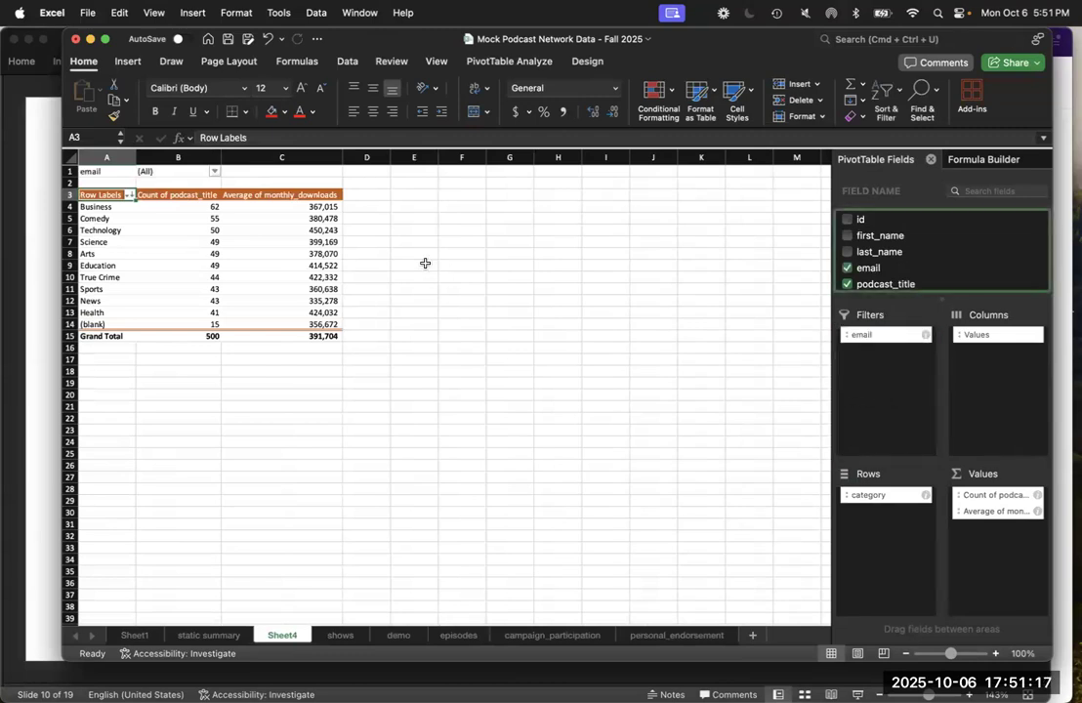
{"action": "left_click", "coordinate": [214, 171]}
{"action": "scroll", "coordinate": [268, 244], "scroll_direction": "down", "scroll_amount": 10}
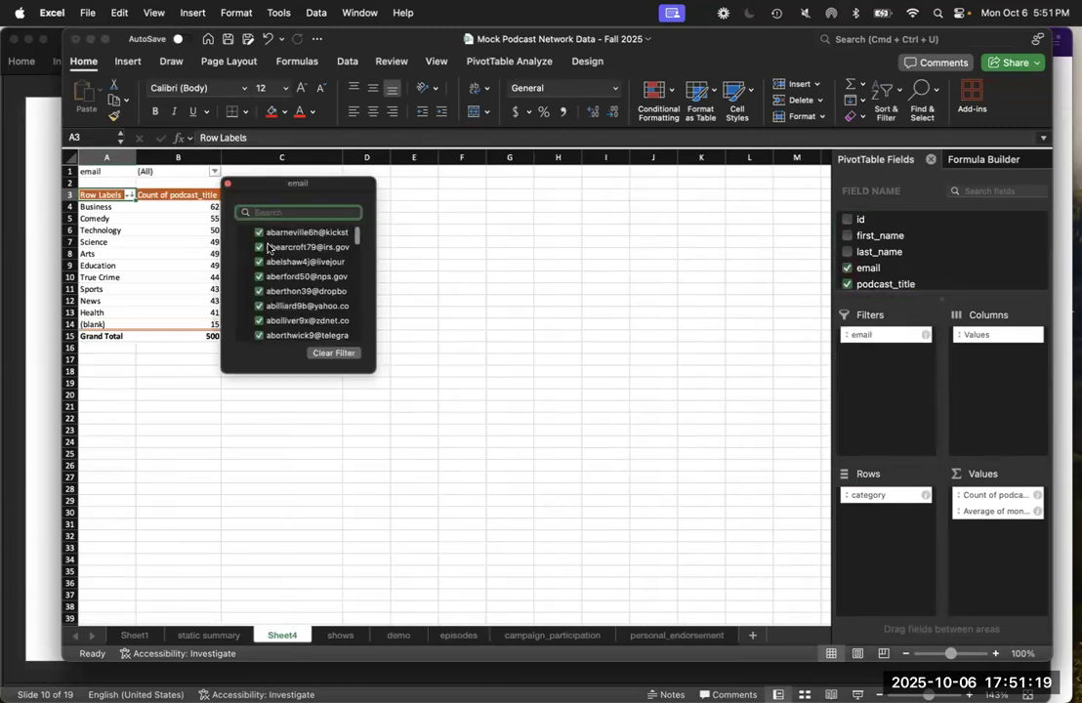
{"action": "scroll", "coordinate": [268, 247], "scroll_direction": "down", "scroll_amount": 15}
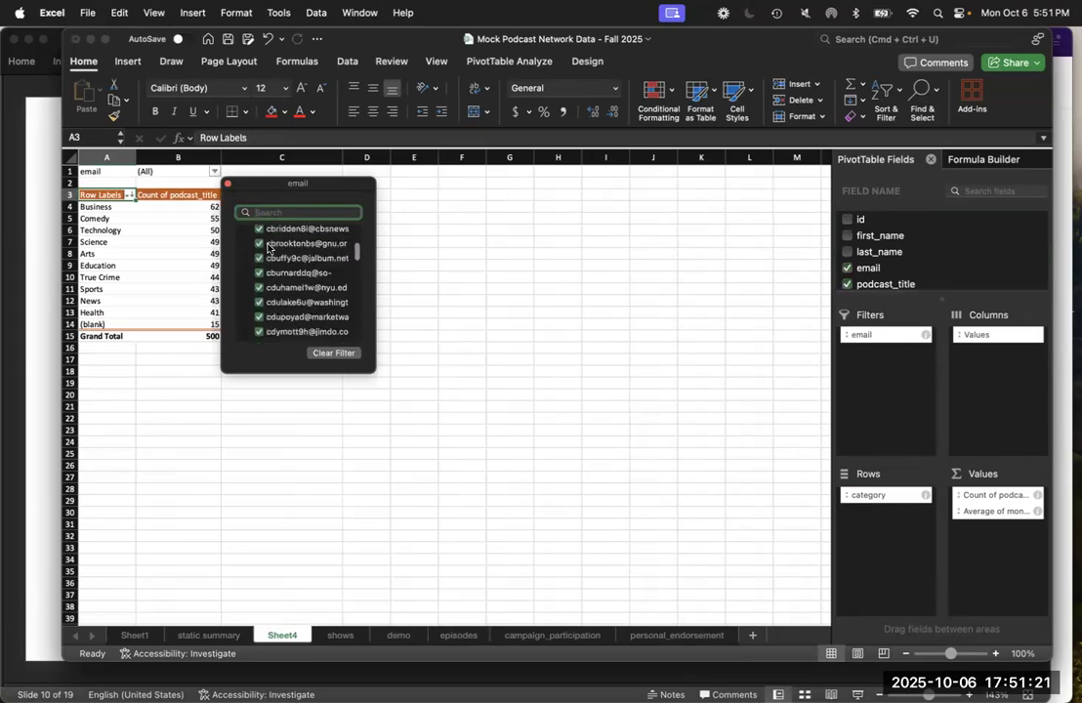
{"action": "scroll", "coordinate": [269, 247], "scroll_direction": "down", "scroll_amount": 15}
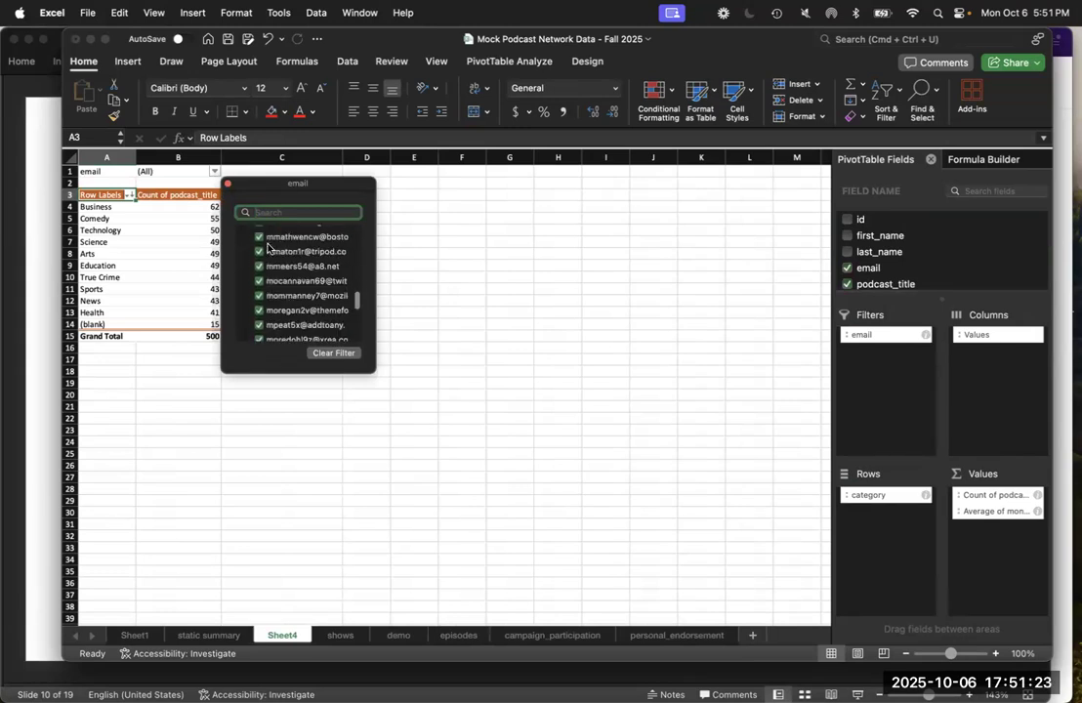
{"action": "scroll", "coordinate": [268, 248], "scroll_direction": "up", "scroll_amount": 5}
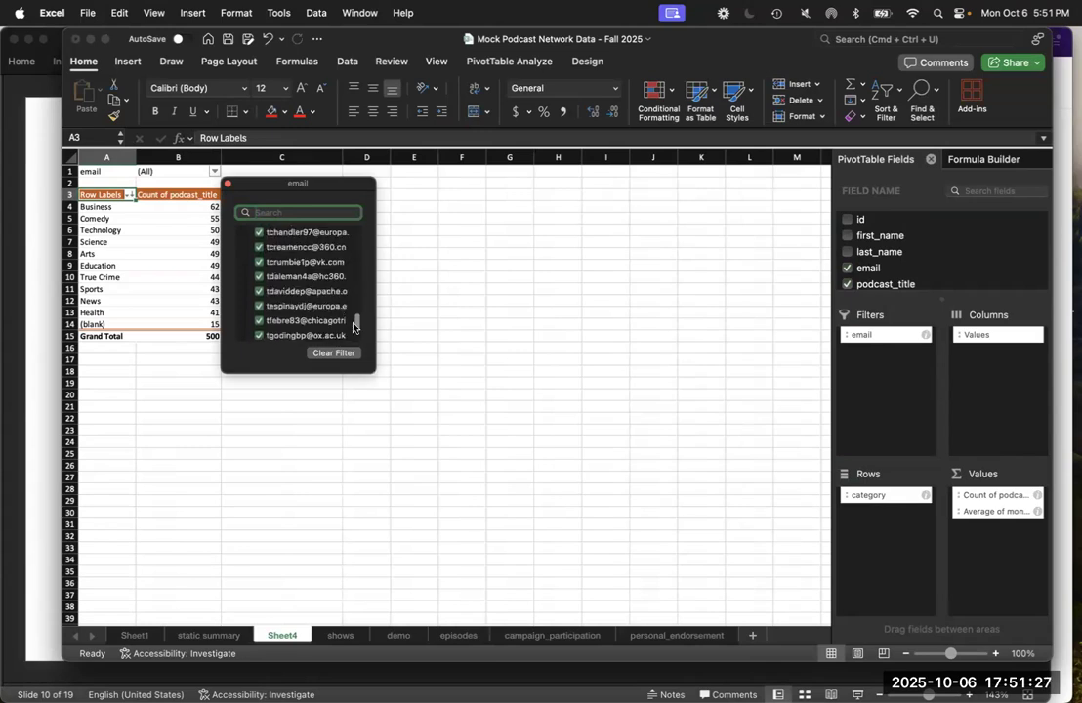
{"action": "left_click_drag", "start_coordinate": [353, 327], "coordinate": [353, 234]}
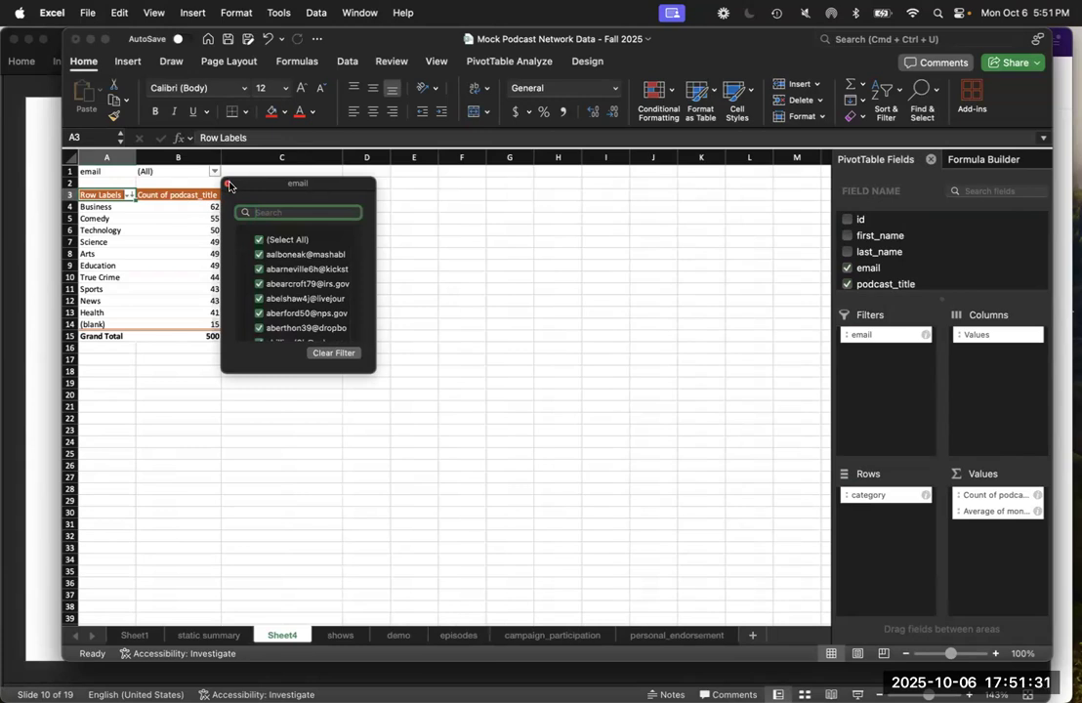
{"action": "scroll", "coordinate": [307, 285], "scroll_direction": "down", "scroll_amount": 3}
{"action": "scroll", "coordinate": [308, 285], "scroll_direction": "up", "scroll_amount": 4}
{"action": "left_click", "coordinate": [227, 185]}
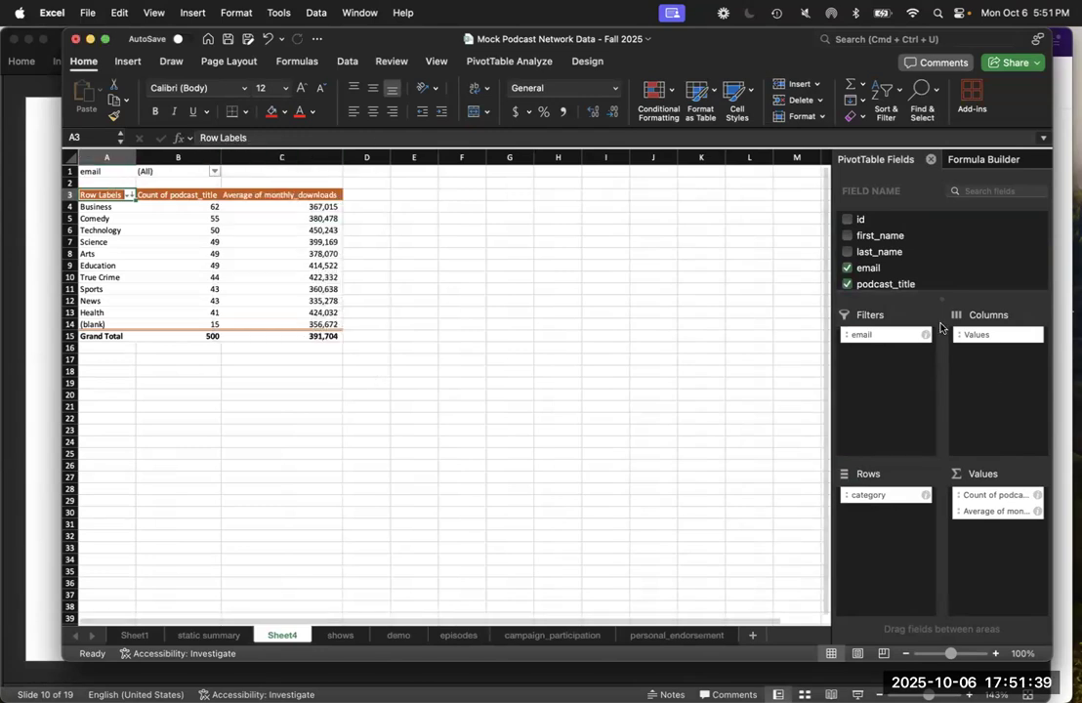
{"action": "left_click_drag", "start_coordinate": [859, 335], "coordinate": [897, 356]}
{"action": "mouse_move", "coordinate": [891, 271]}
{"action": "left_mouse_down"}
{"action": "mouse_move", "coordinate": [882, 244]}
{"action": "mouse_move", "coordinate": [903, 252]}
{"action": "left_mouse_up"}
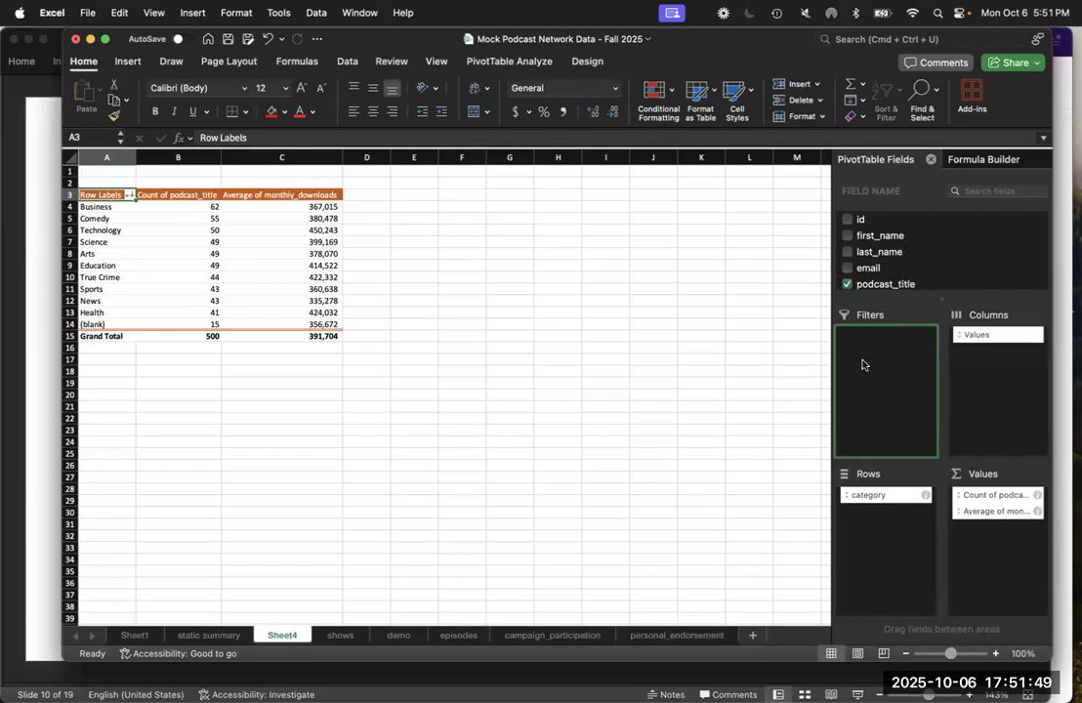
Step: Switch to the PowerPoint slides, read the percent-of-total and sorting instructions on the next slide, and return to the Excel PivotTable
{"action": "left_click", "coordinate": [39, 434]}
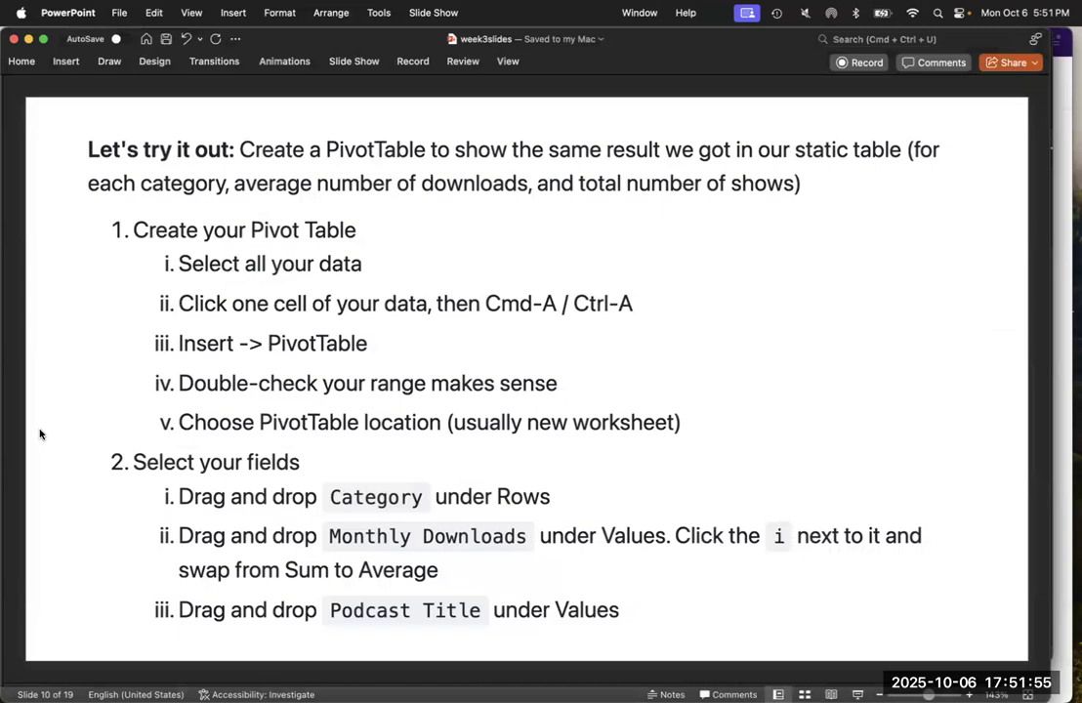
{"action": "key", "text": "Down"}
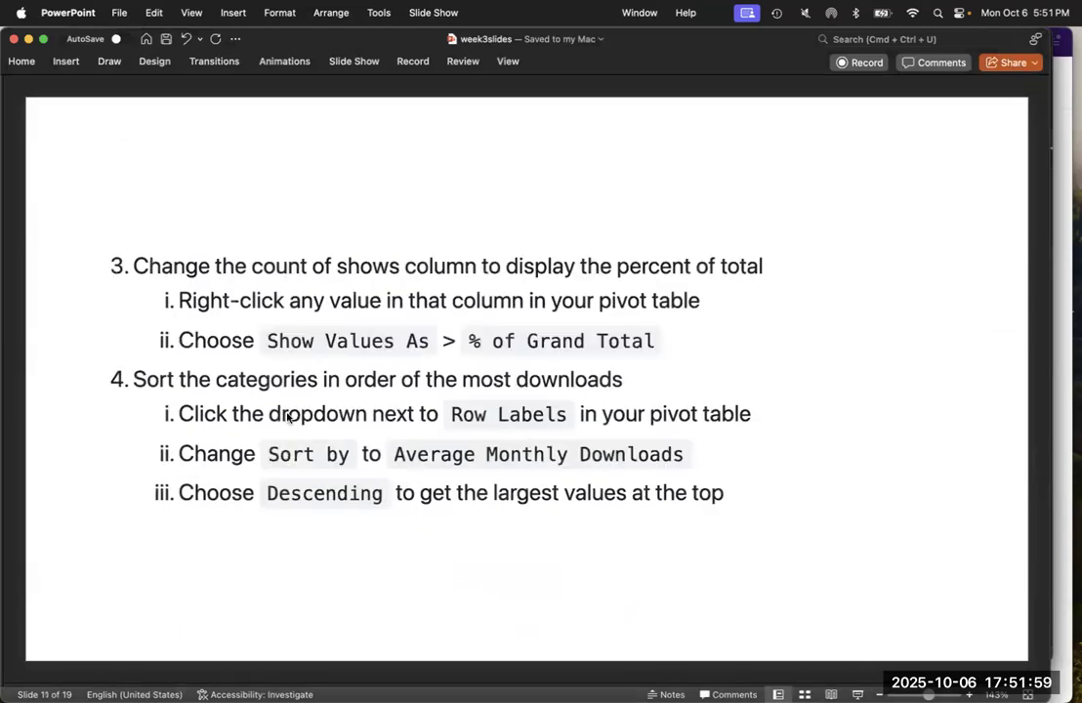
{"action": "key", "text": "ctrl+Up"}
{"action": "left_click", "coordinate": [327, 464]}
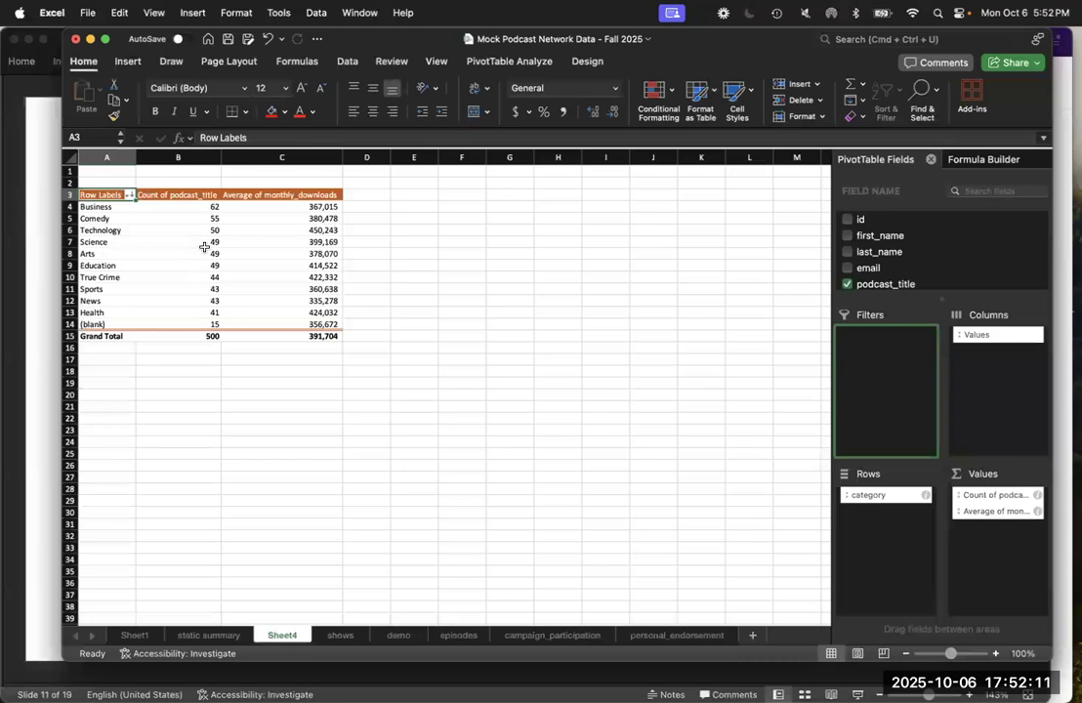
{"action": "left_click", "coordinate": [187, 252]}
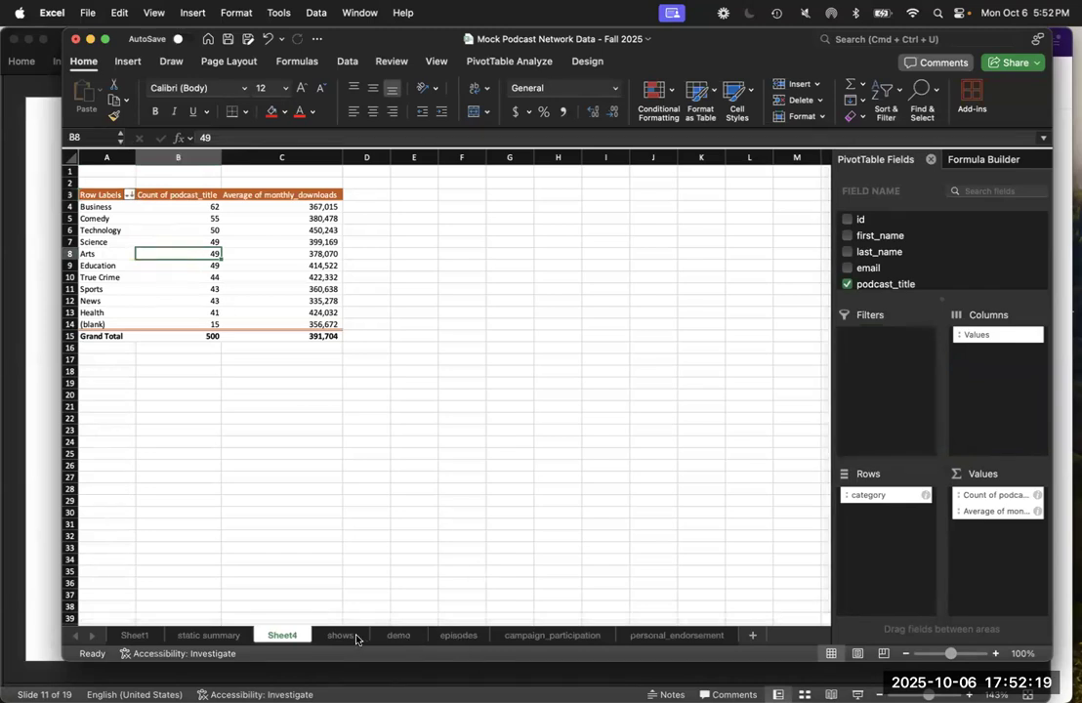
Step: On the demo sheet, try a formula in D2 dividing the row's # of Shows by the sum of the # of Shows column
{"action": "left_click", "coordinate": [396, 635]}
{"action": "left_click", "coordinate": [362, 377]}
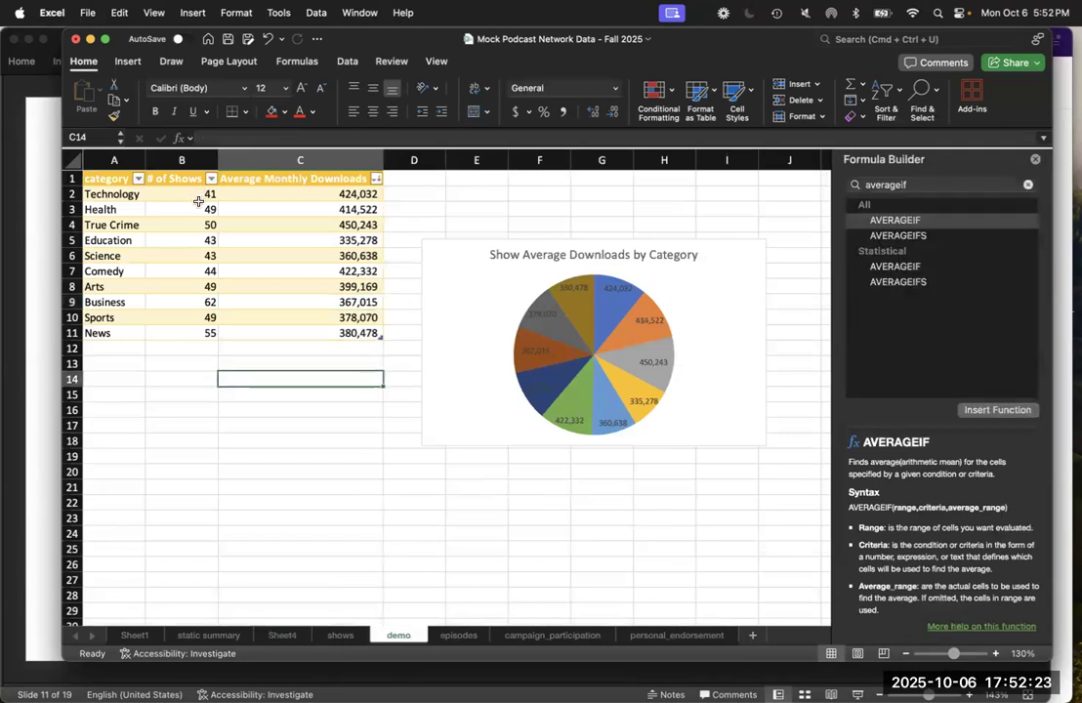
{"action": "left_click", "coordinate": [434, 194]}
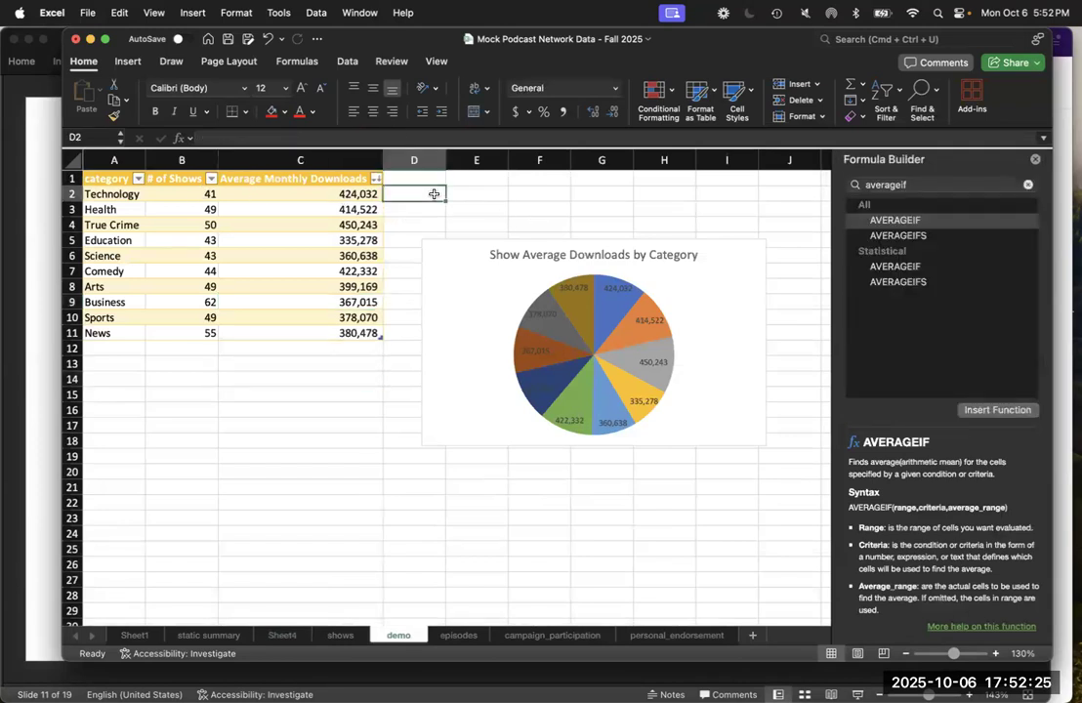
{"action": "type", "text": "="}
{"action": "key", "text": "Left"}
{"action": "key", "text": "Left"}
{"action": "key", "text": "Left"}
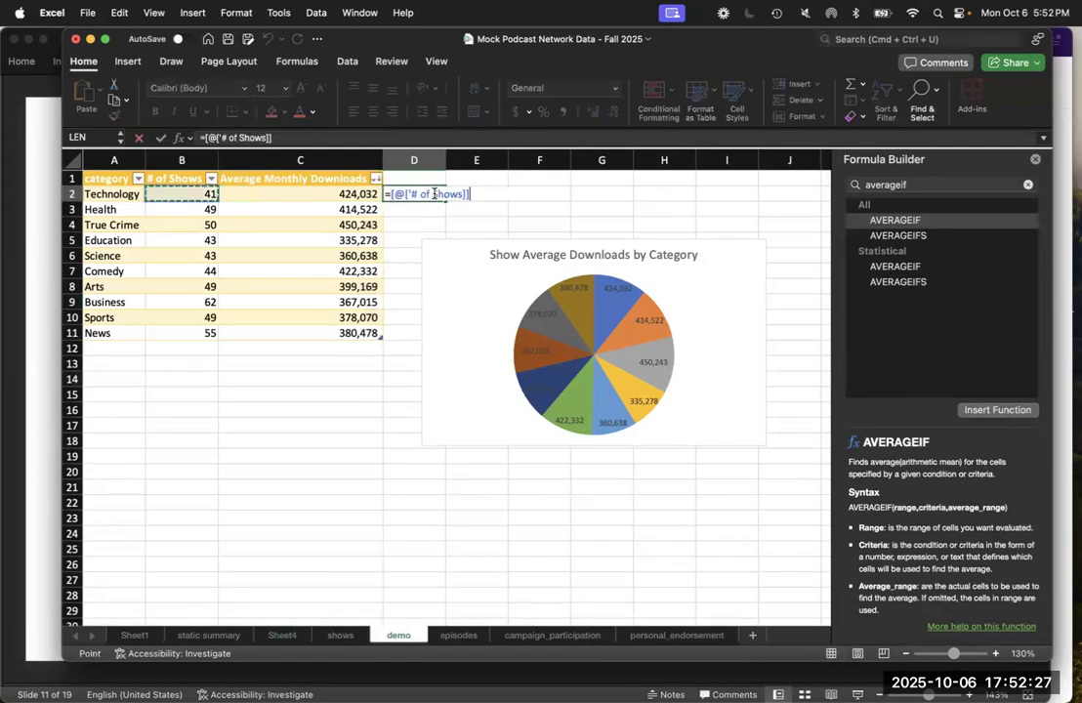
{"action": "key", "text": "Right"}
{"action": "type", "text": "/sum("}
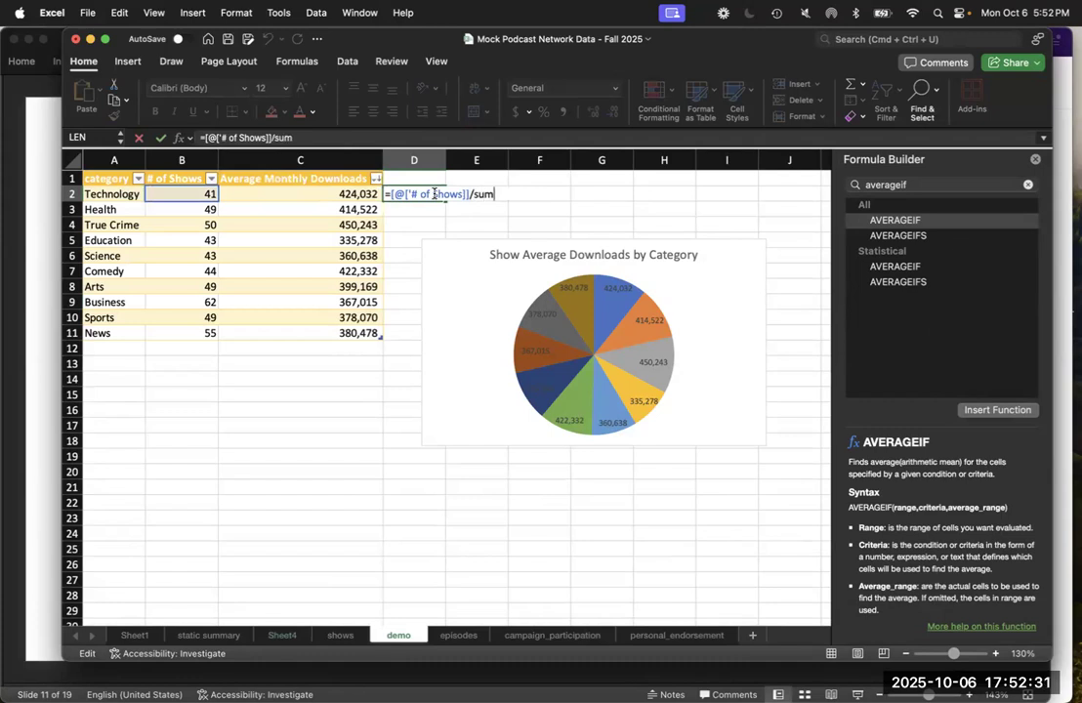
{"action": "left_click_drag", "start_coordinate": [176, 194], "coordinate": [190, 337]}
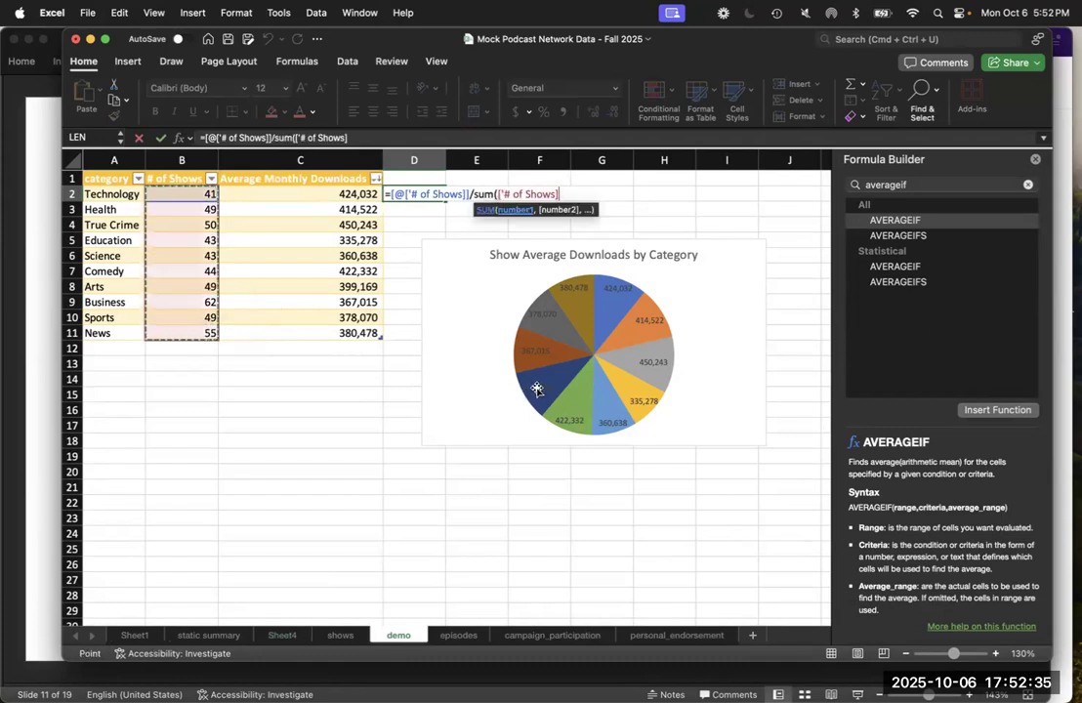
{"action": "key", "text": "Escape"}
Step: Show the Count of podcast_title values in the Sheet4 PivotTable as % of Grand Total
{"action": "left_click", "coordinate": [270, 636]}
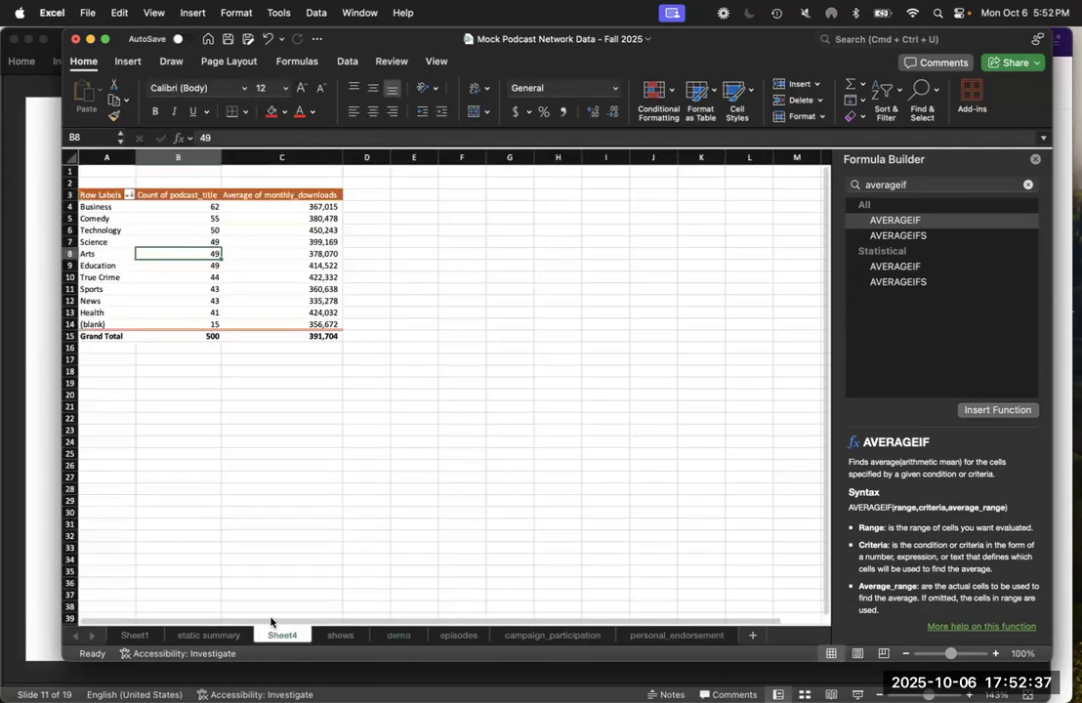
{"action": "left_click", "coordinate": [193, 279]}
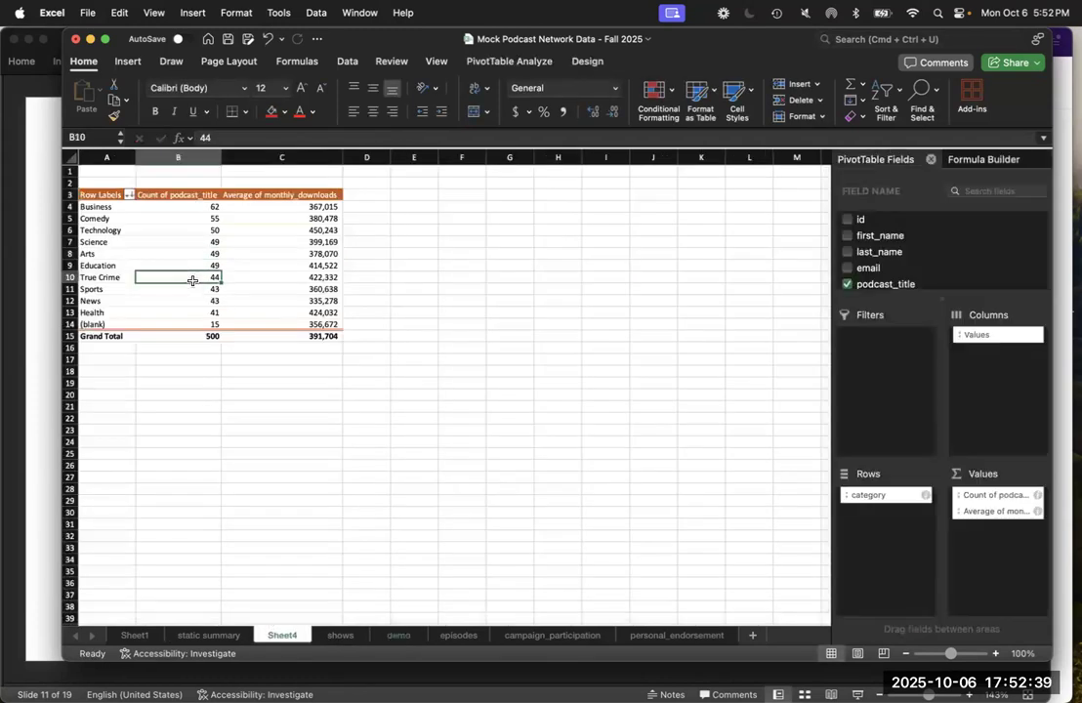
{"action": "right_click", "coordinate": [190, 279]}
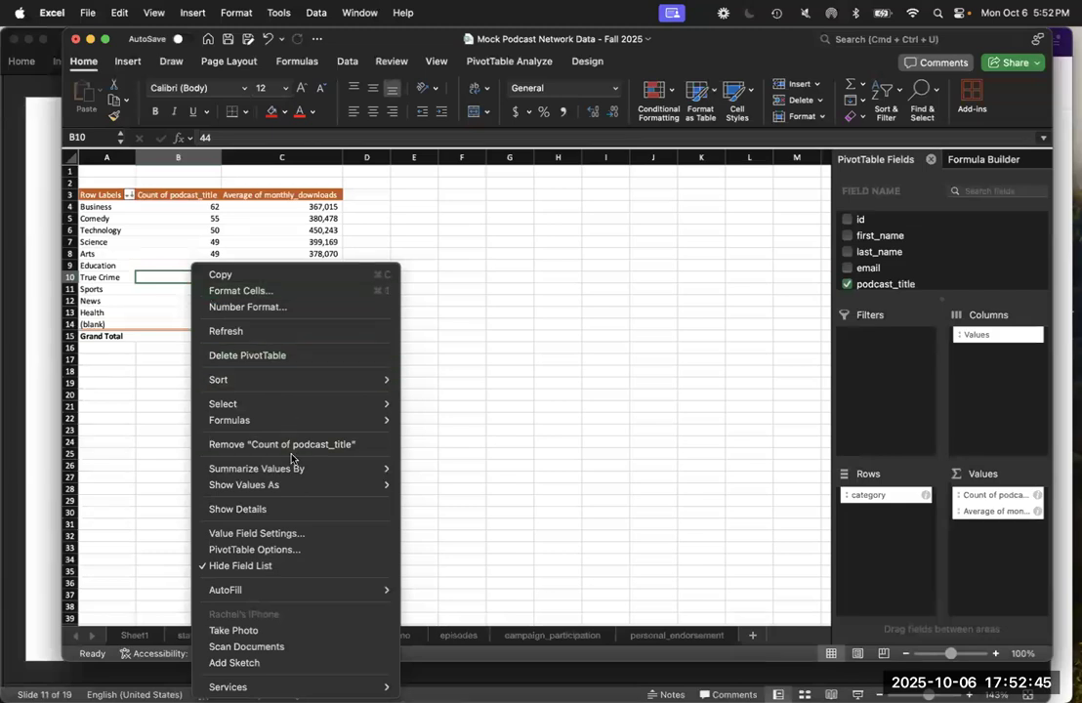
{"action": "mouse_move", "coordinate": [296, 480]}
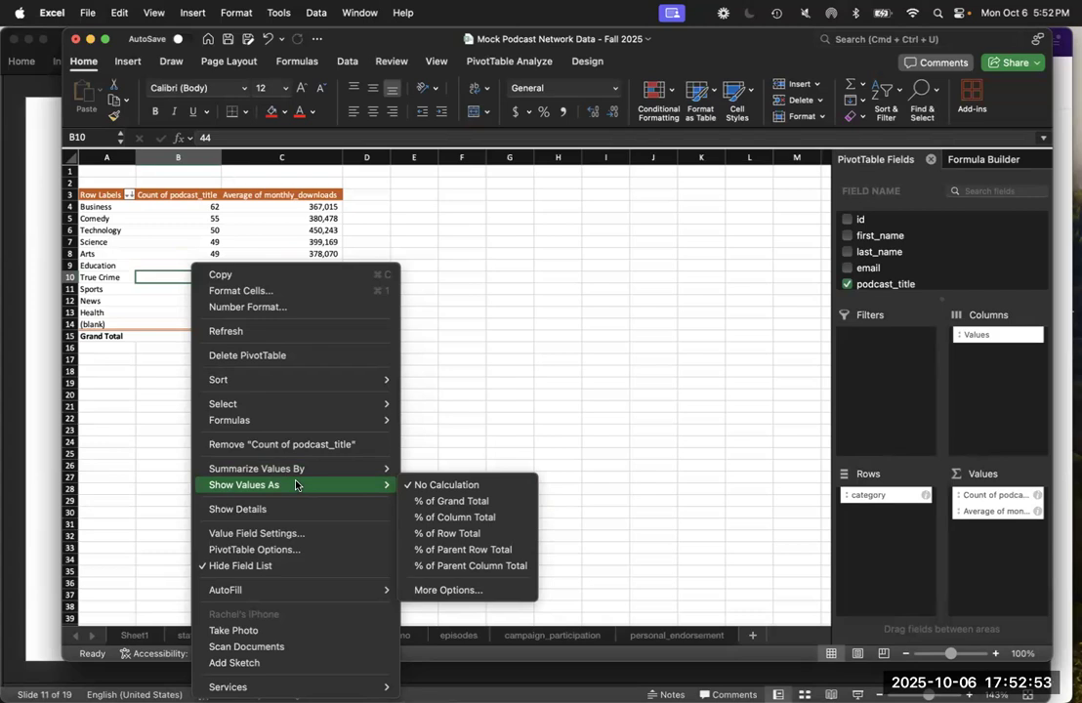
{"action": "left_click", "coordinate": [468, 500]}
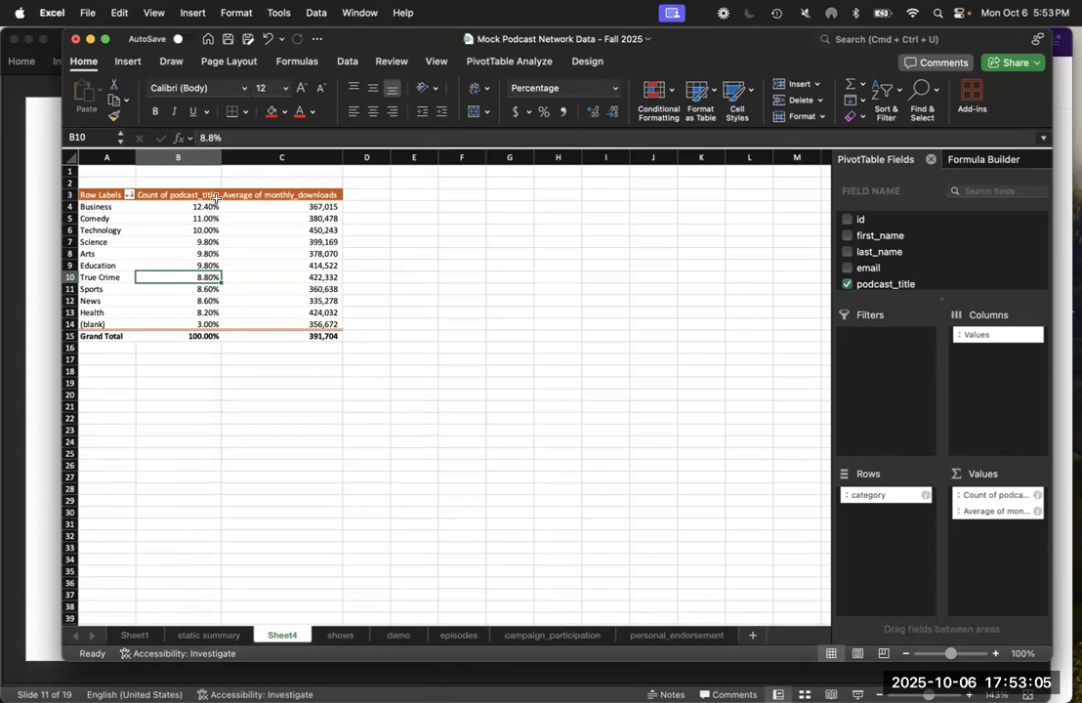
Step: Restore the PivotTable's Count of podcast_title values to plain counts with No Calculation
{"action": "right_click", "coordinate": [205, 230]}
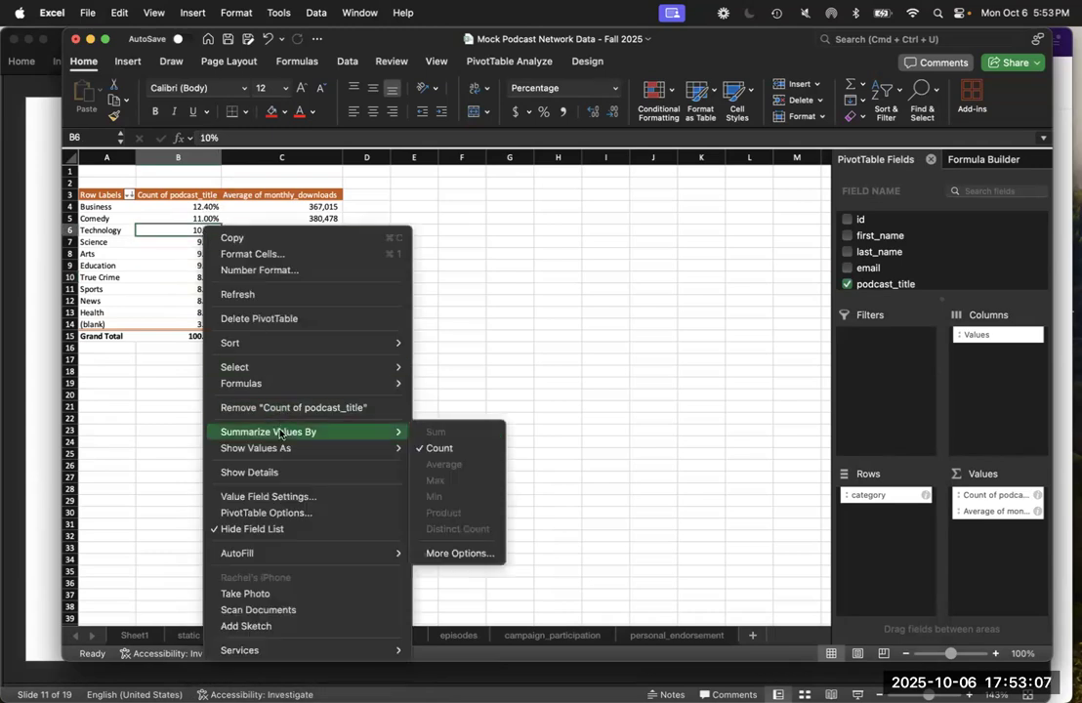
{"action": "mouse_move", "coordinate": [367, 455]}
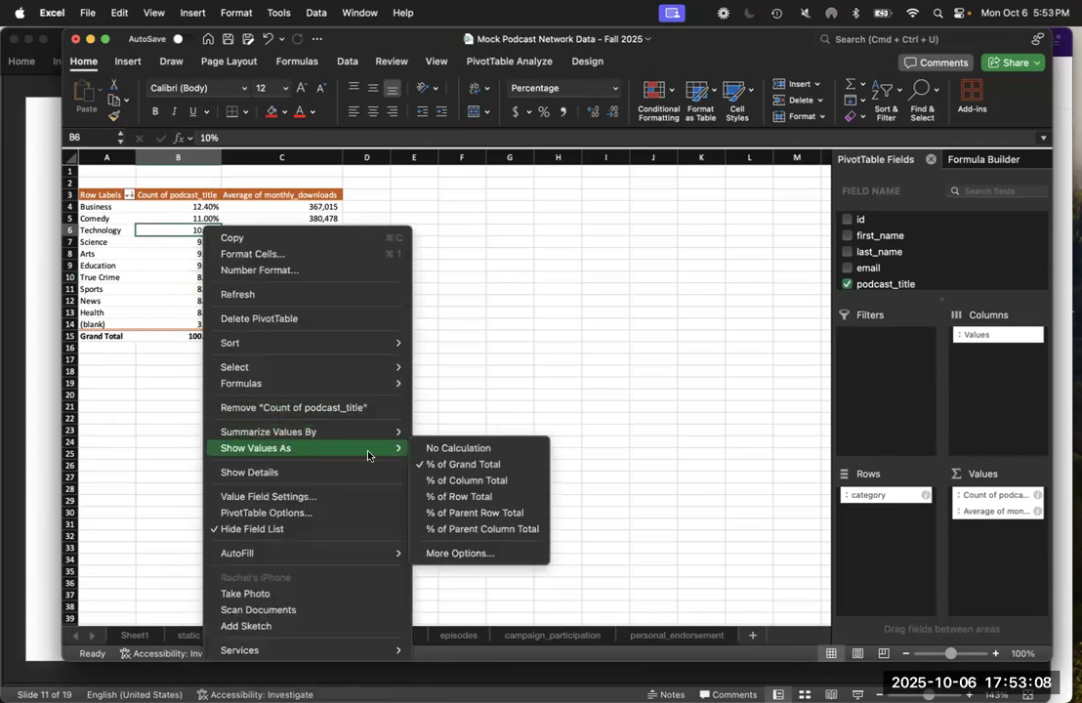
{"action": "left_click", "coordinate": [444, 449]}
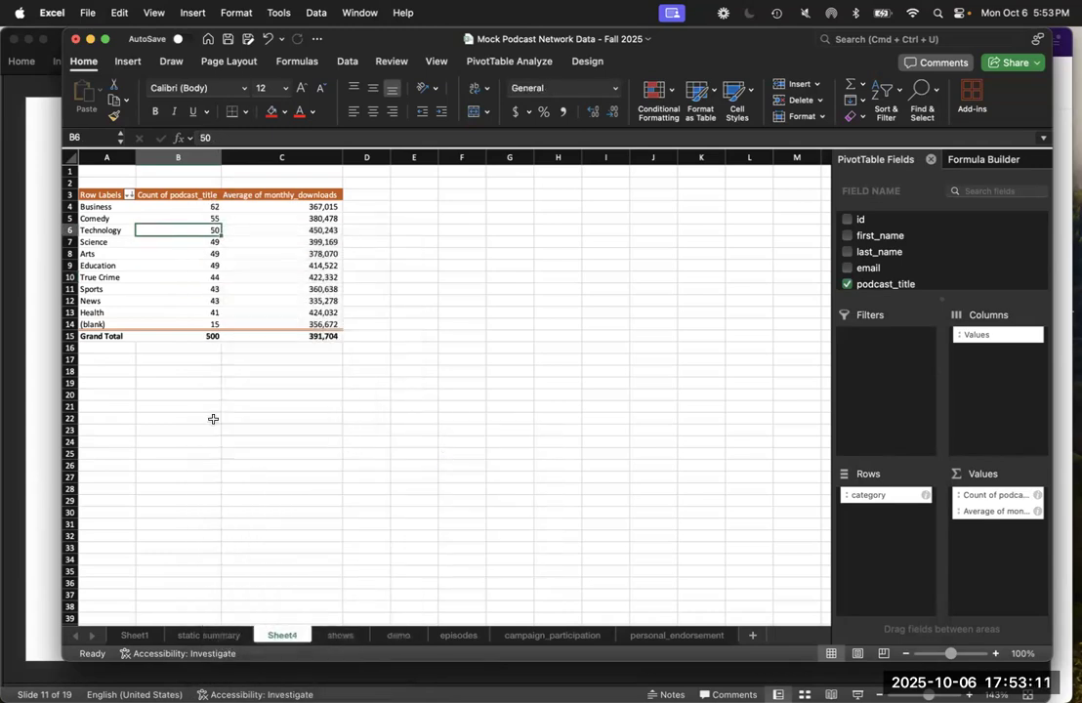
{"action": "left_click", "coordinate": [175, 398]}
{"action": "key", "text": "shift+F3"}
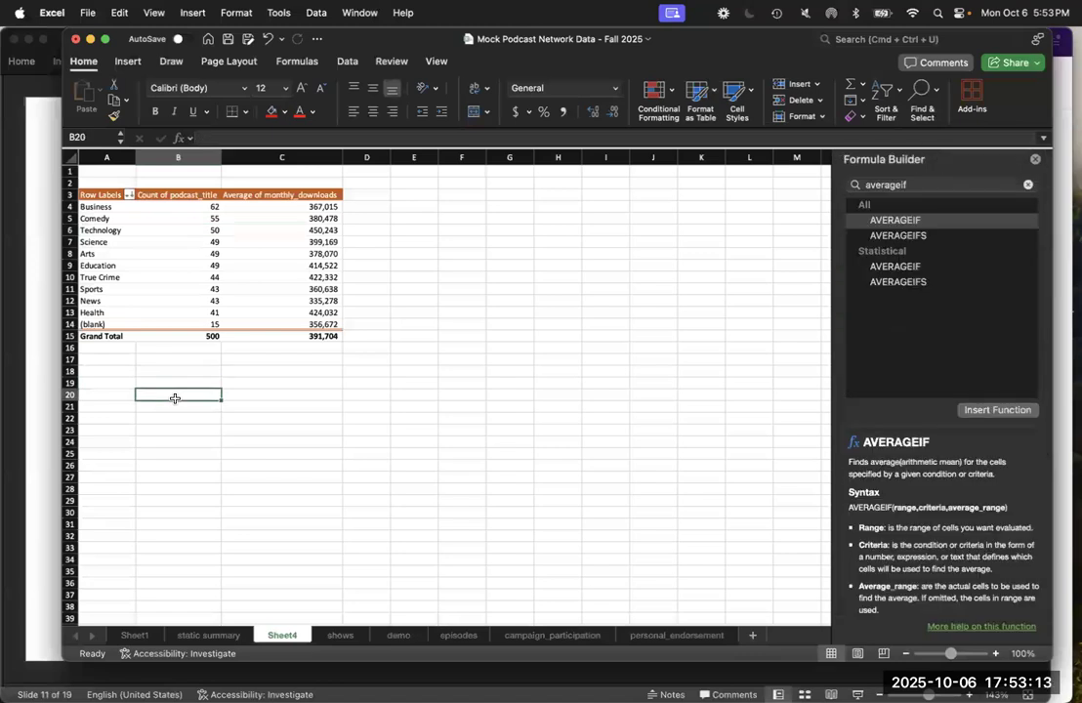
{"action": "left_click", "coordinate": [203, 266]}
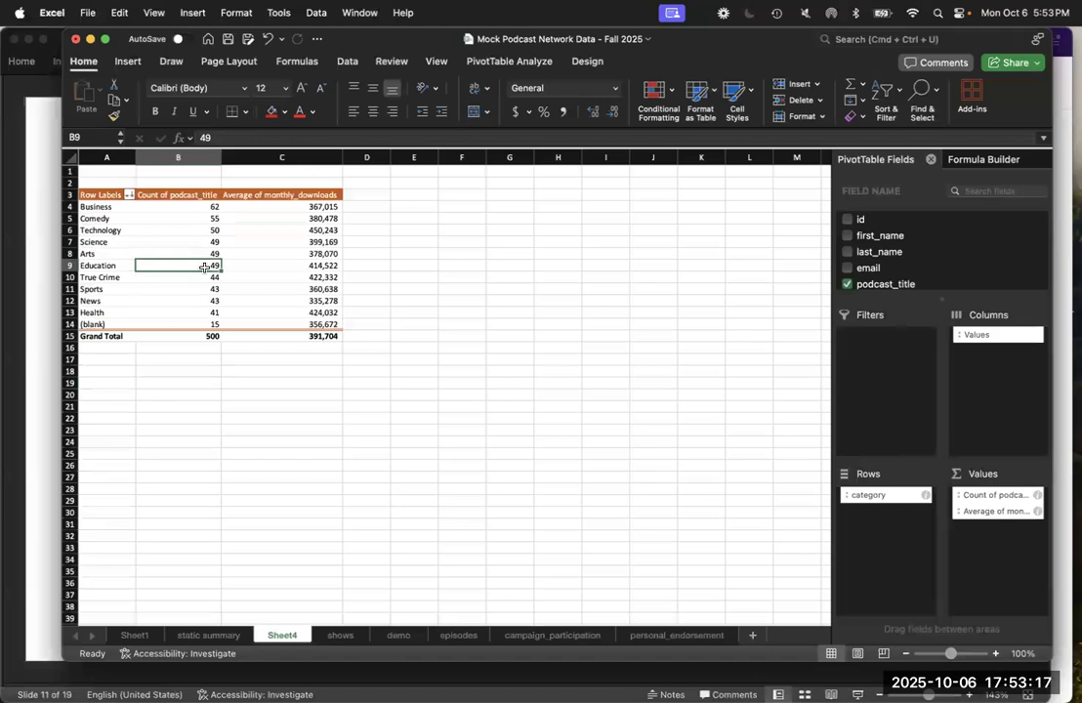
Step: Switch to the PowerPoint slides, review the sorting instructions and the Pivot Charts slide, and return to the Excel PivotTable
{"action": "left_click", "coordinate": [55, 384]}
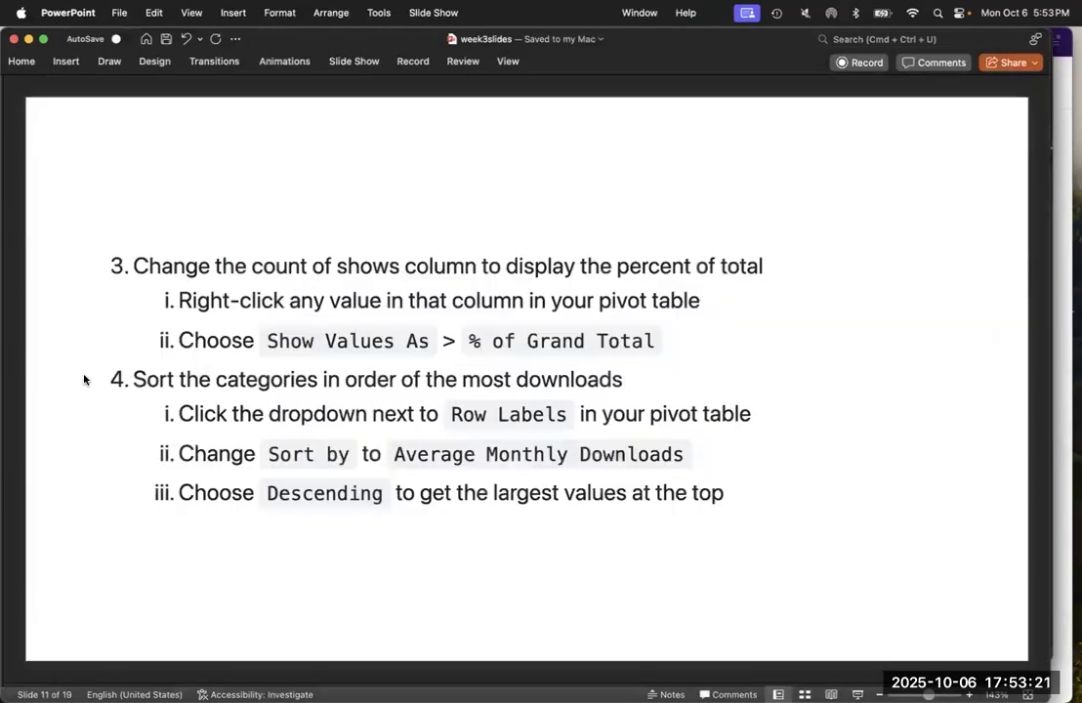
{"action": "key", "text": "ctrl+Up"}
{"action": "left_click", "coordinate": [284, 544]}
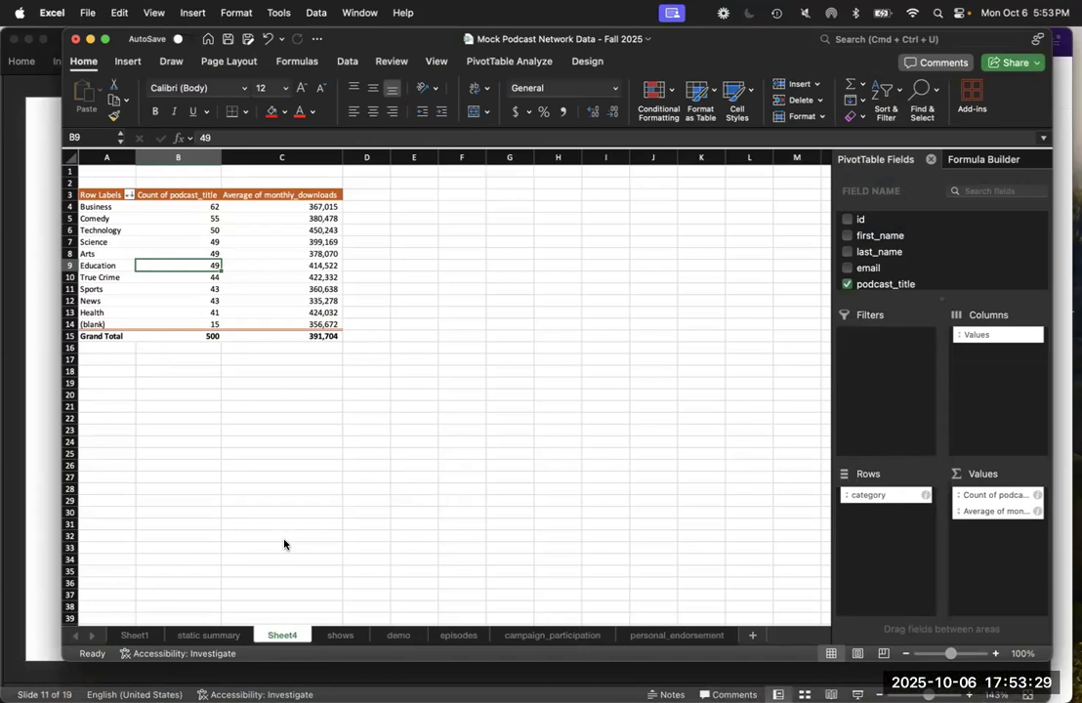
{"action": "left_click", "coordinate": [41, 527]}
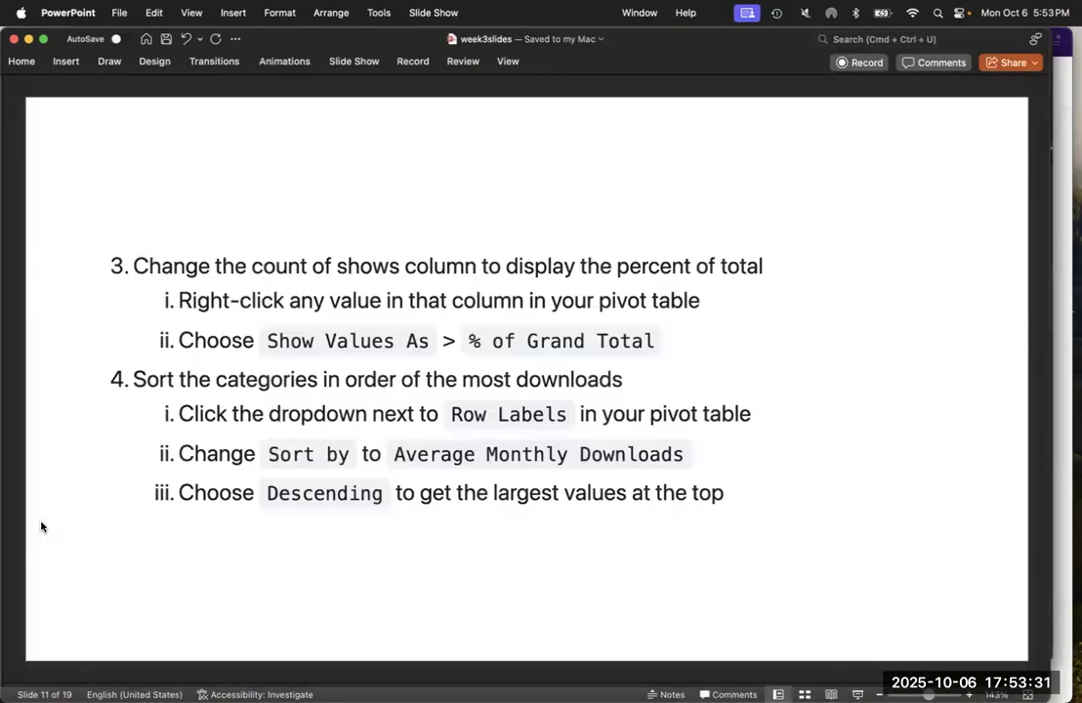
{"action": "key", "text": "Down"}
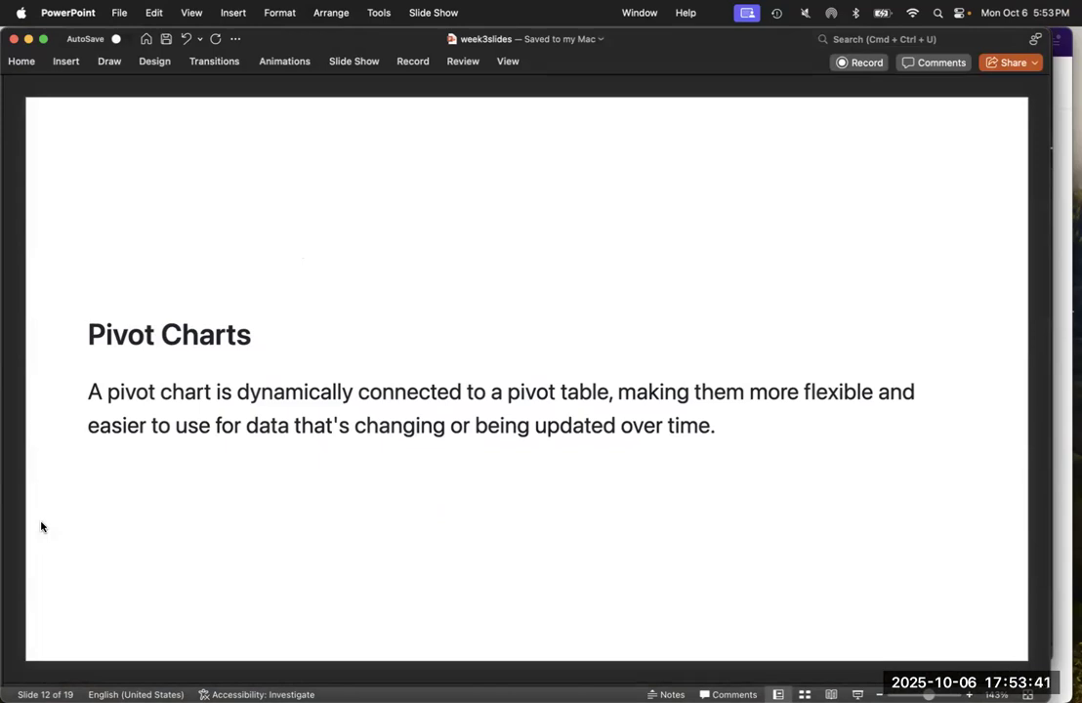
{"action": "key", "text": "ctrl+Up"}
{"action": "left_click", "coordinate": [371, 647]}
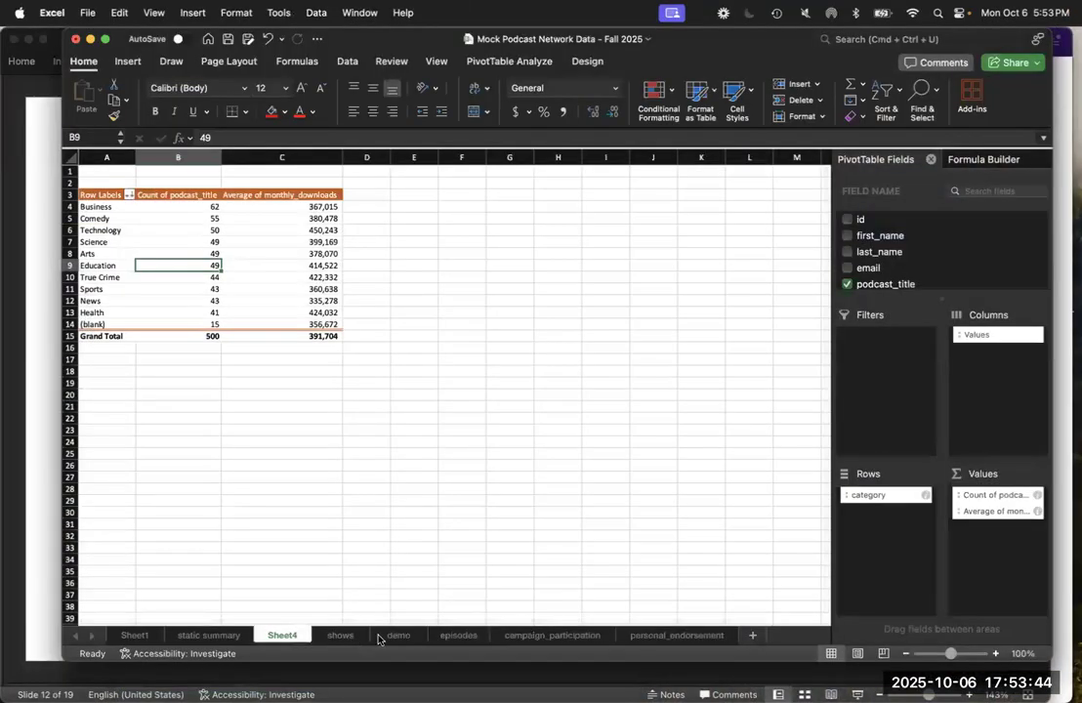
Step: On the demo sheet, try overwriting the Sports row's # of Shows with 1, and undo the change
{"action": "left_click", "coordinate": [342, 636]}
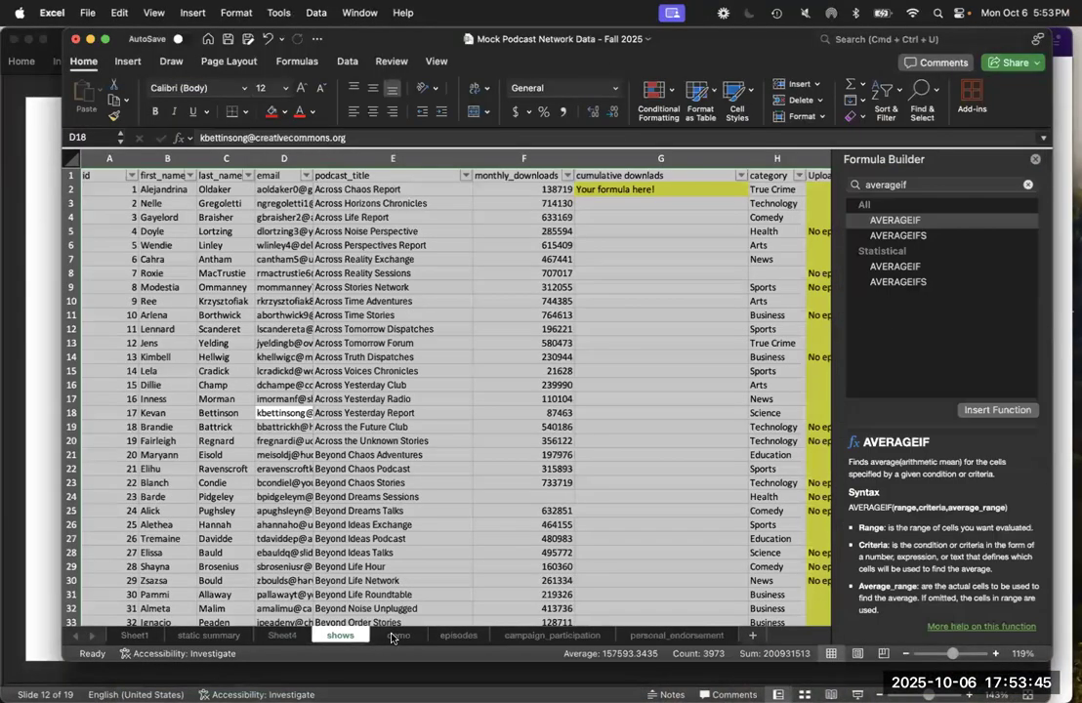
{"action": "left_click", "coordinate": [392, 636]}
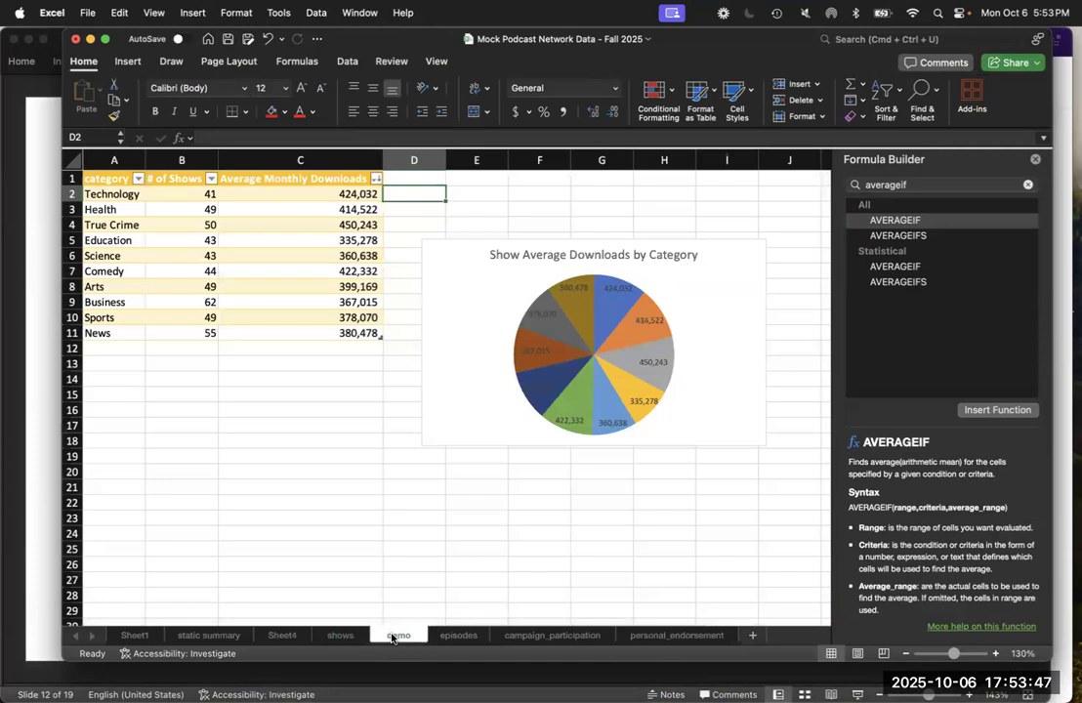
{"action": "left_click", "coordinate": [196, 322]}
{"action": "type", "text": "1"}
{"action": "left_click", "coordinate": [229, 320]}
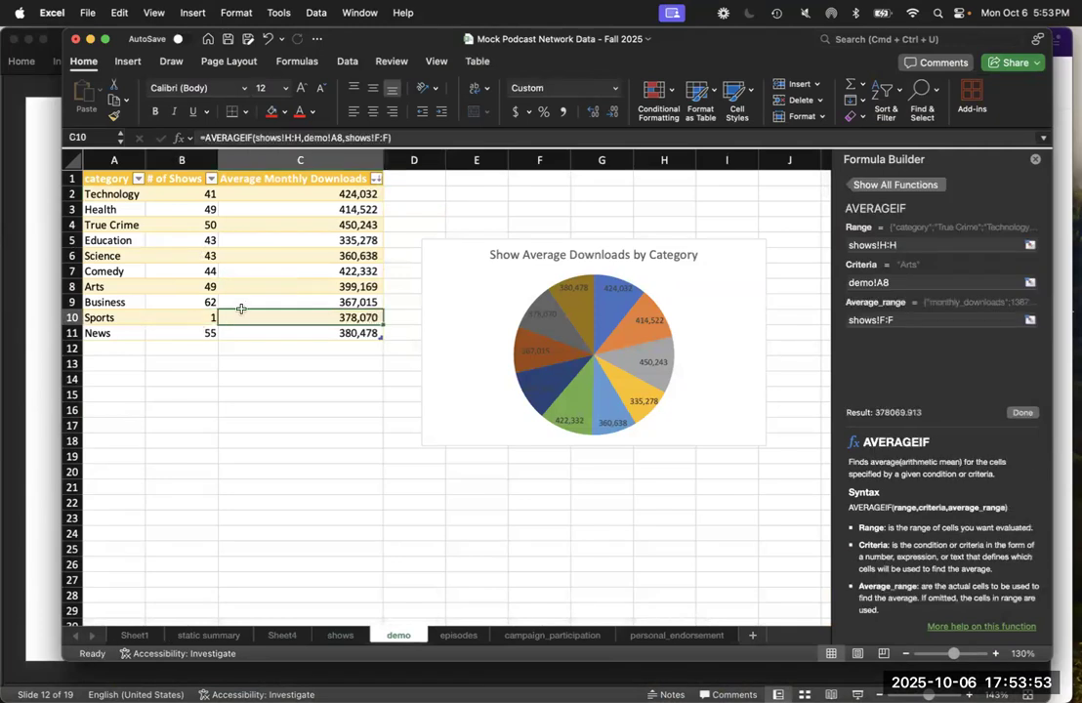
{"action": "key", "text": "super+z"}
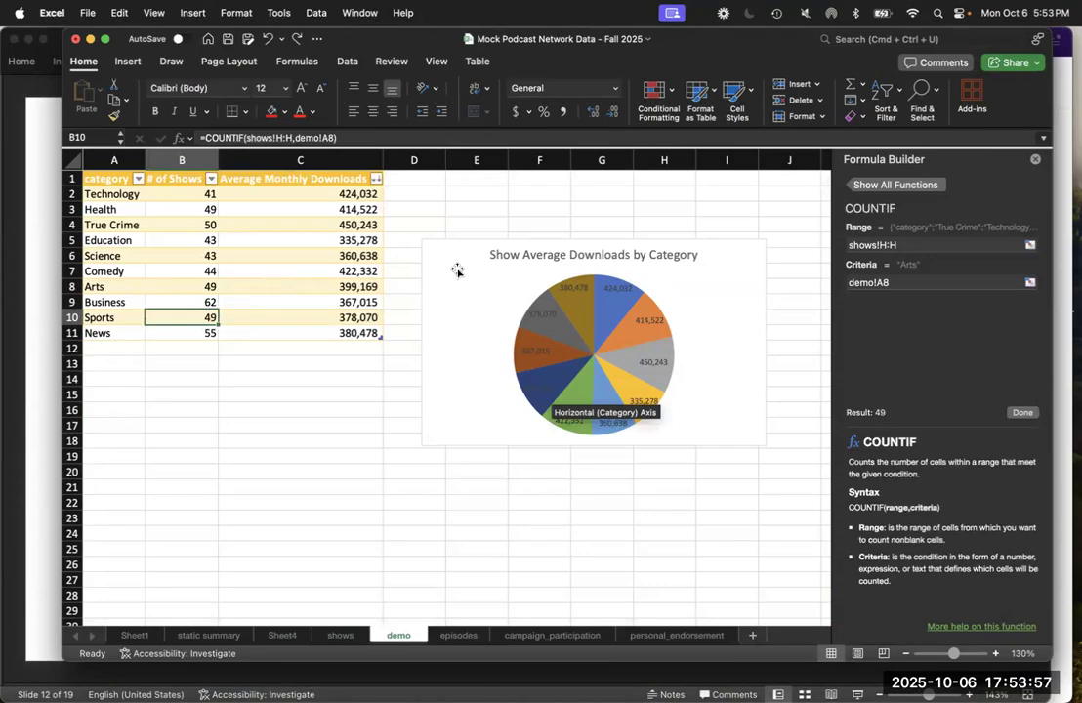
Step: Switch to the PowerPoint slides, read the Pivot Charts slide and the pivot chart exercise, and return to the Excel workbook
{"action": "key", "text": "ctrl+Up"}
{"action": "left_click", "coordinate": [707, 417]}
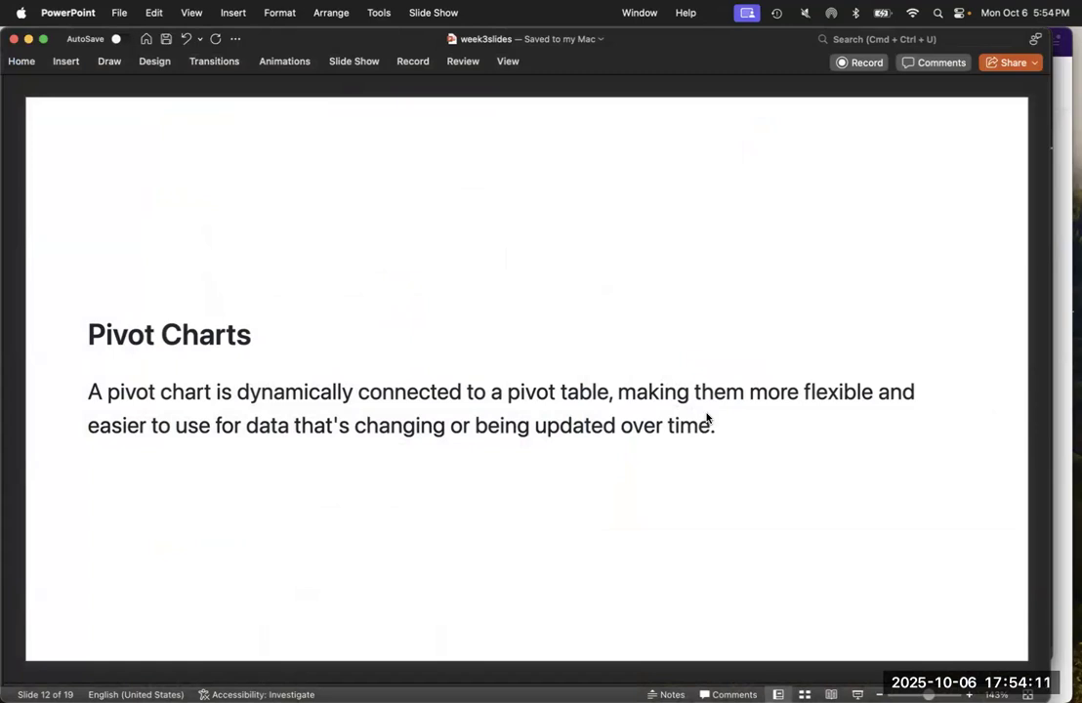
{"action": "key", "text": "Down"}
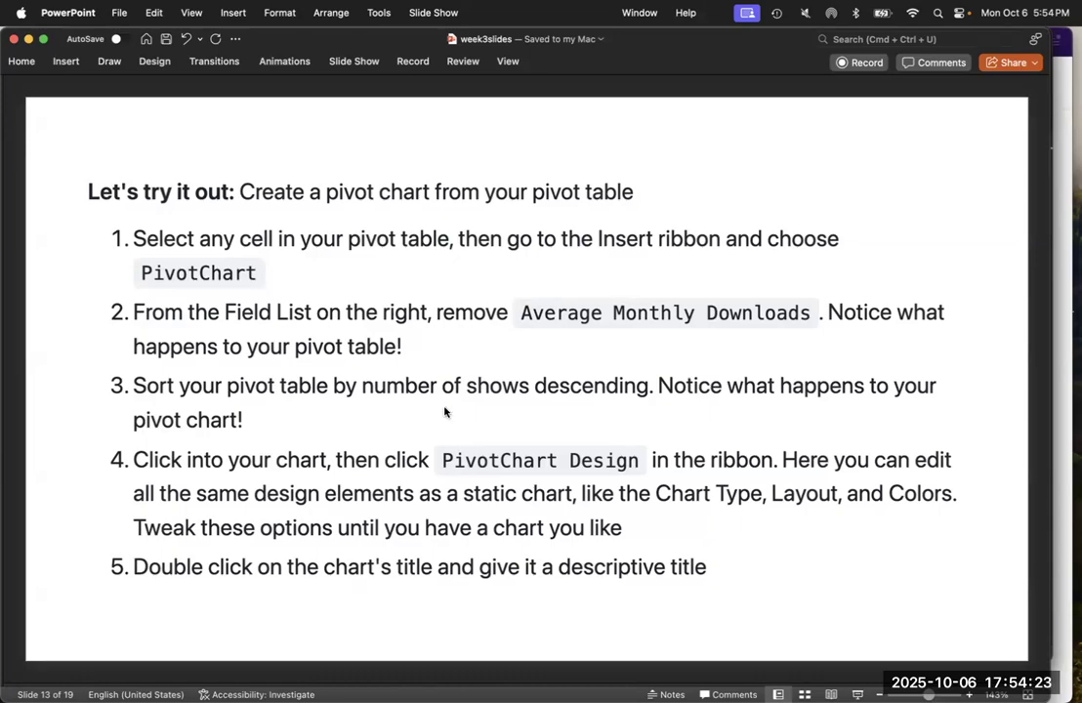
{"action": "key", "text": "ctrl+Up"}
{"action": "left_click", "coordinate": [286, 608]}
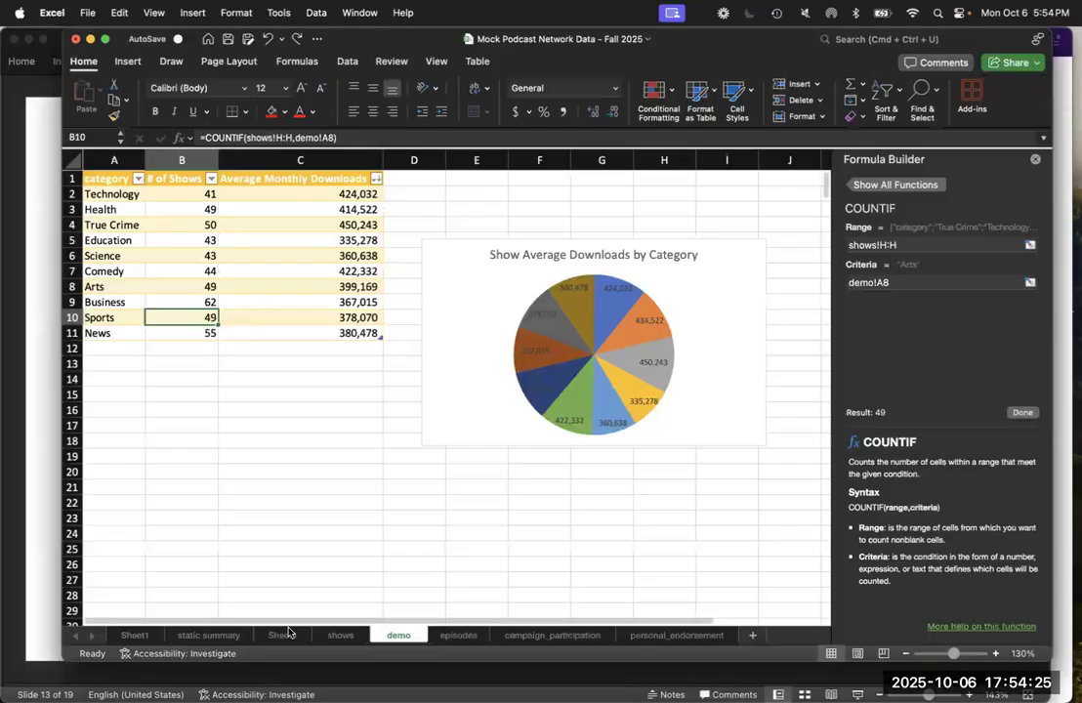
Step: Insert a PivotChart from the Sheet4 PivotTable, placing it beside the table and enlarging it to about 4.8 by 7.2 inches
{"action": "left_click", "coordinate": [283, 635]}
{"action": "left_click", "coordinate": [251, 238]}
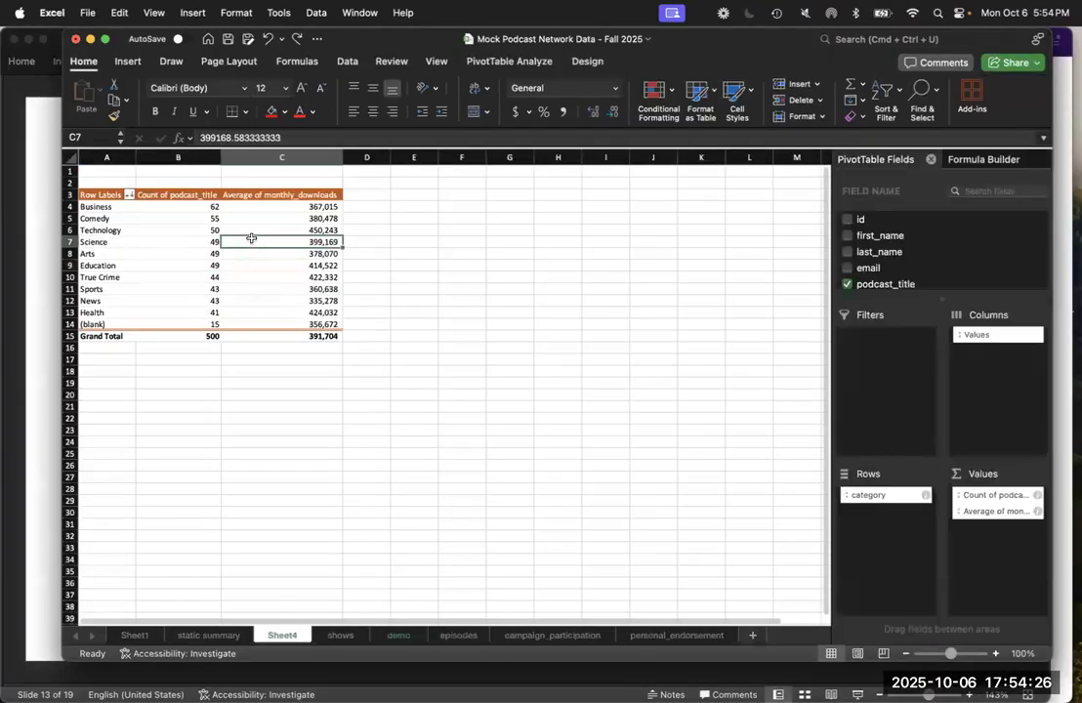
{"action": "left_click", "coordinate": [135, 61]}
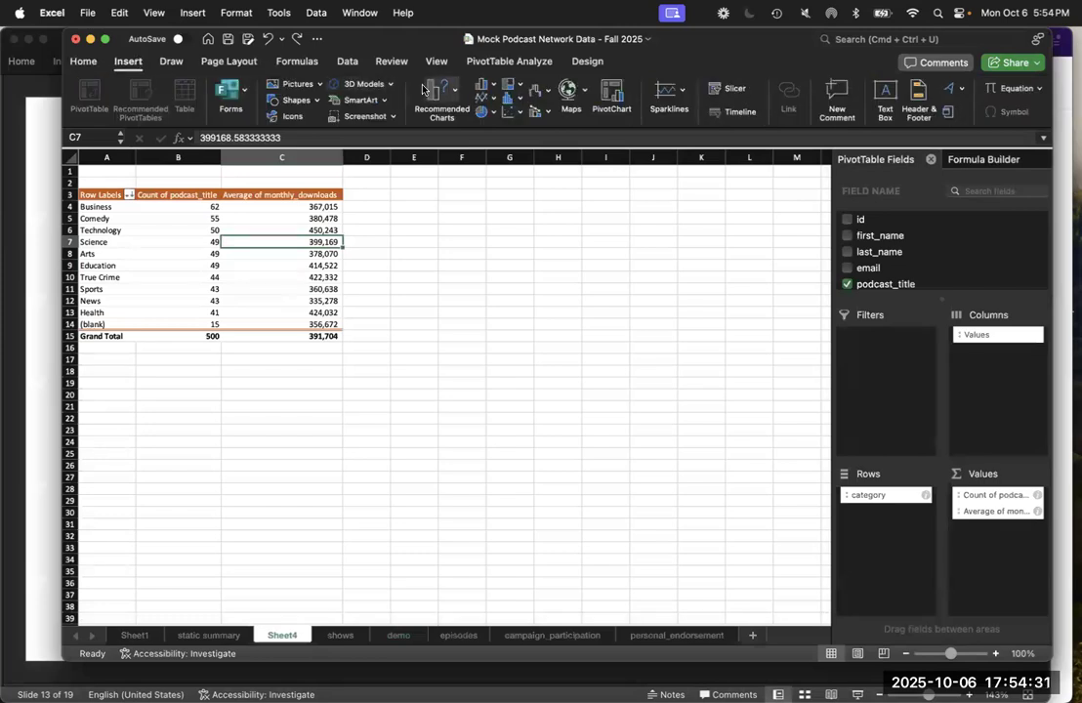
{"action": "left_click", "coordinate": [612, 93]}
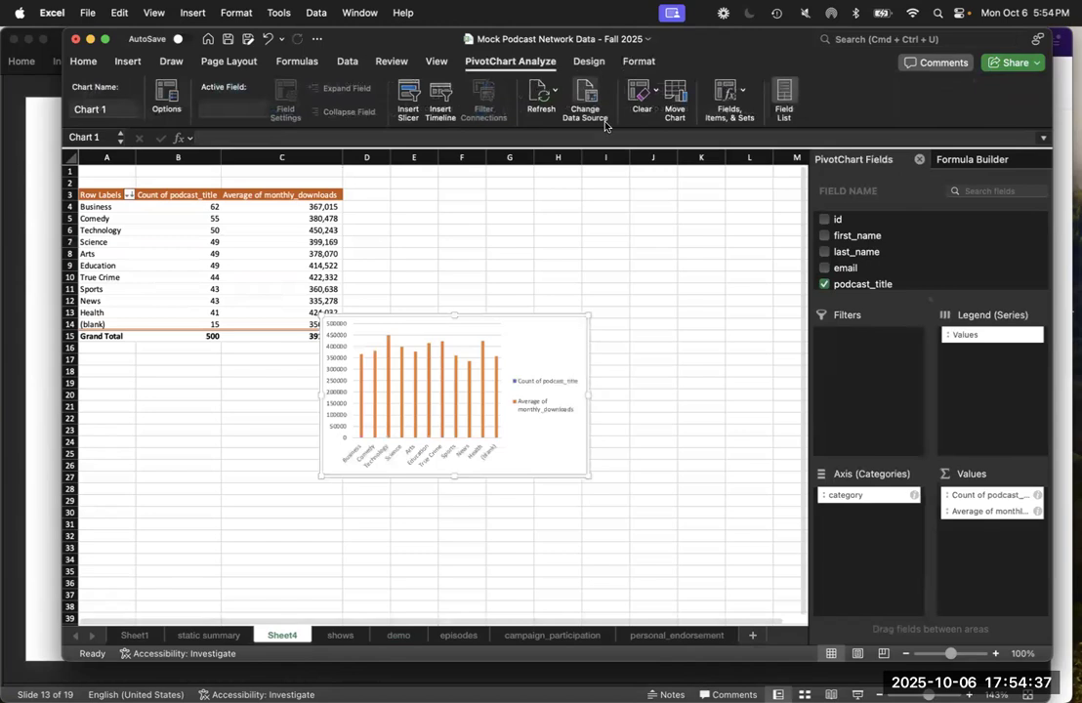
{"action": "left_click_drag", "start_coordinate": [550, 346], "coordinate": [593, 242]}
{"action": "left_click_drag", "start_coordinate": [635, 380], "coordinate": [749, 478]}
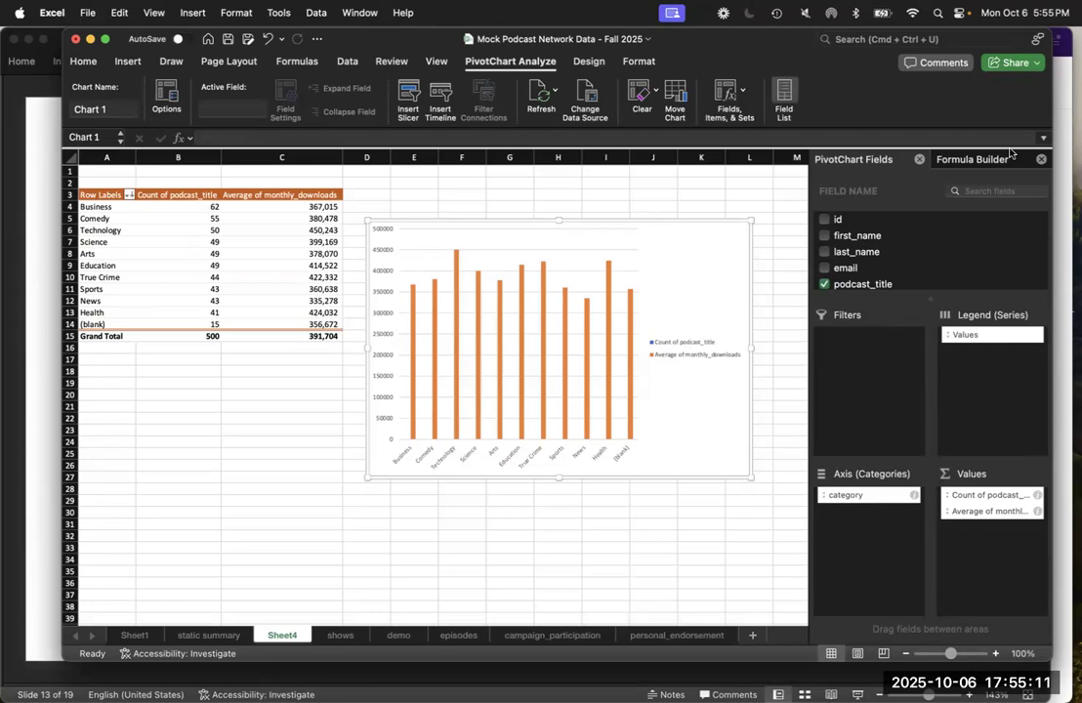
Step: Remove Count of podcast_title from the PivotChart's values, and add podcast_title back to the values
{"action": "left_click_drag", "start_coordinate": [986, 495], "coordinate": [932, 274]}
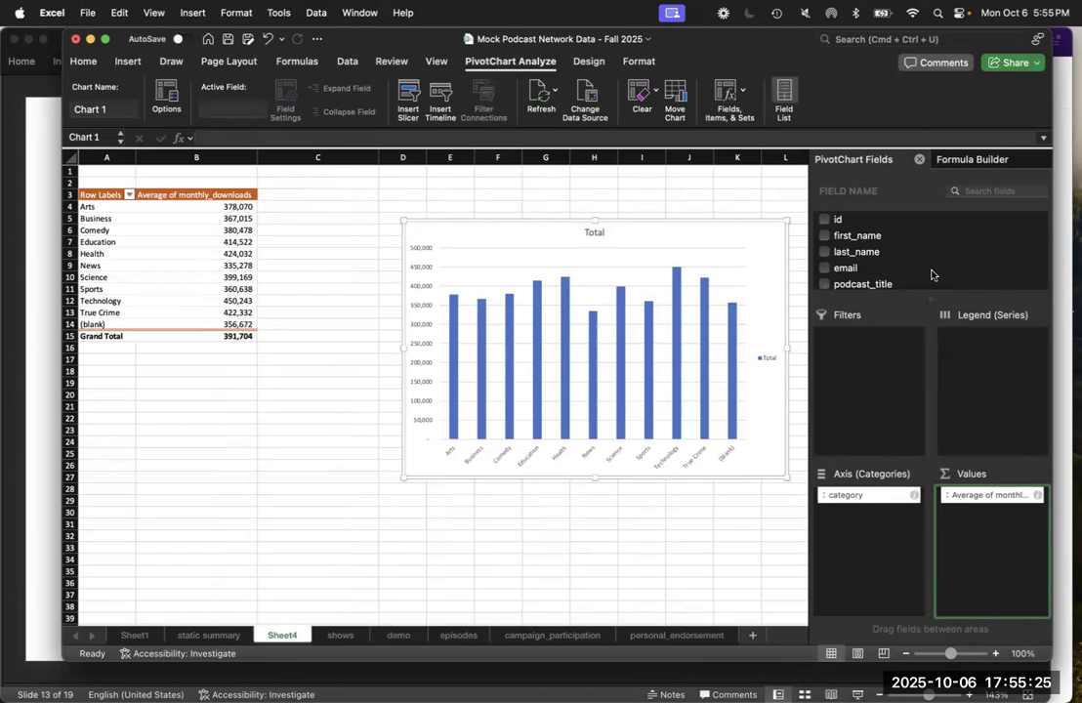
{"action": "scroll", "coordinate": [932, 274], "scroll_direction": "down", "scroll_amount": 3}
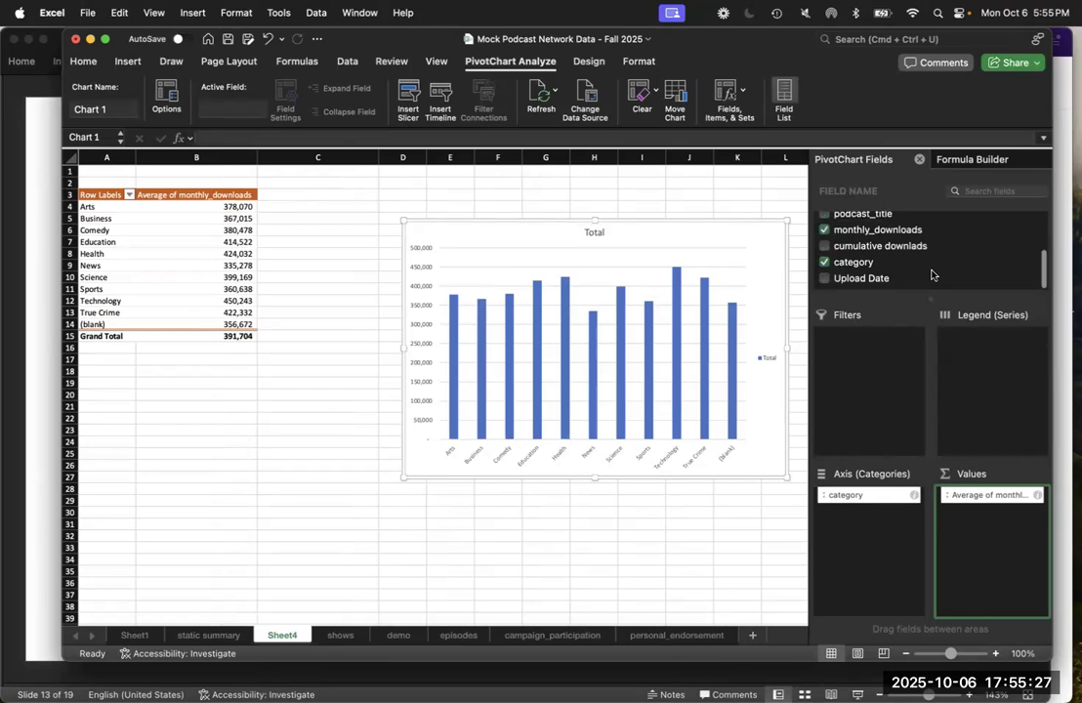
{"action": "scroll", "coordinate": [909, 259], "scroll_direction": "up", "scroll_amount": 1}
{"action": "left_click_drag", "start_coordinate": [863, 232], "coordinate": [981, 547]}
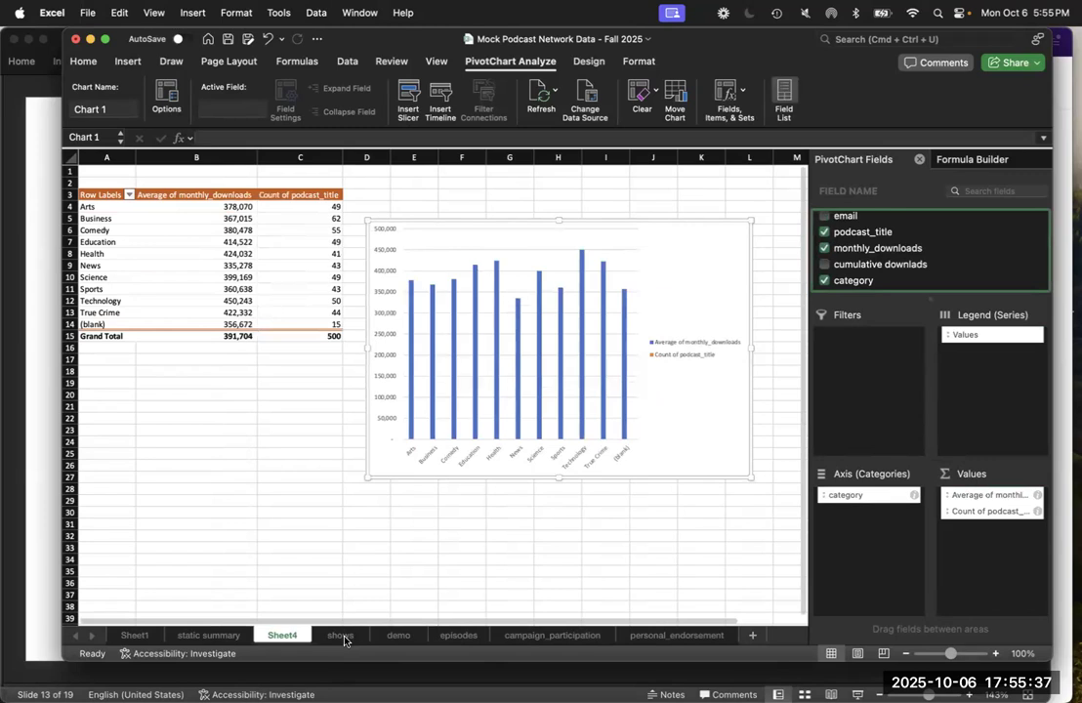
Step: Compare with the static chart on the demo sheet, and remove Count of podcast_title from the Sheet4 PivotChart's values
{"action": "left_click", "coordinate": [398, 635]}
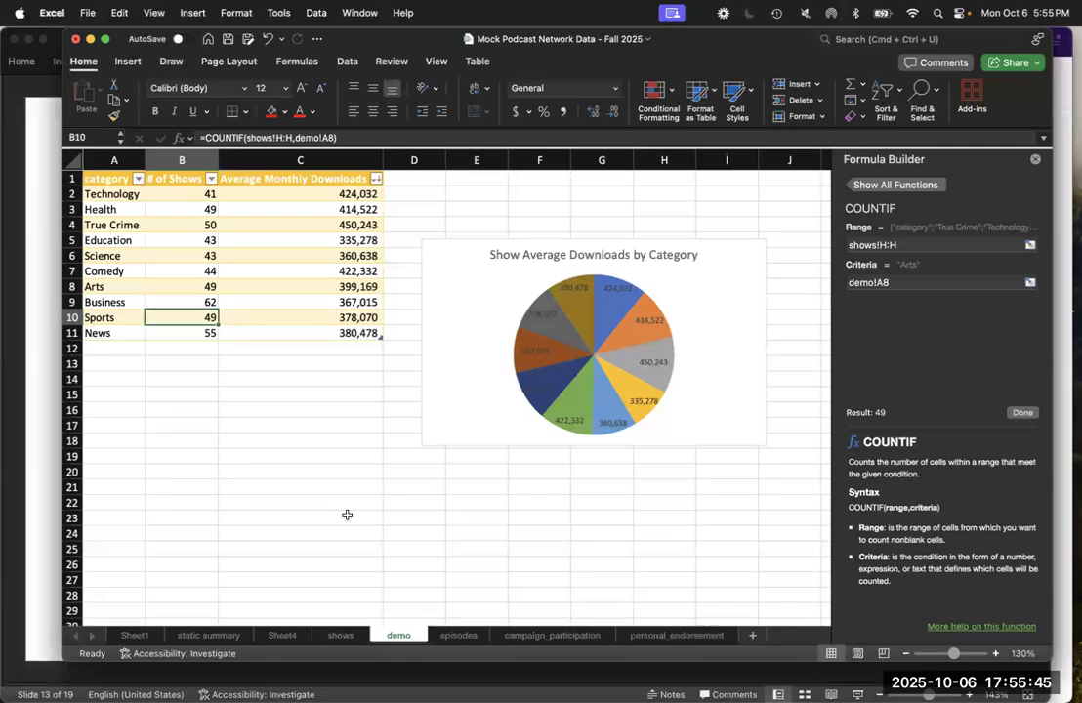
{"action": "left_click", "coordinate": [283, 636]}
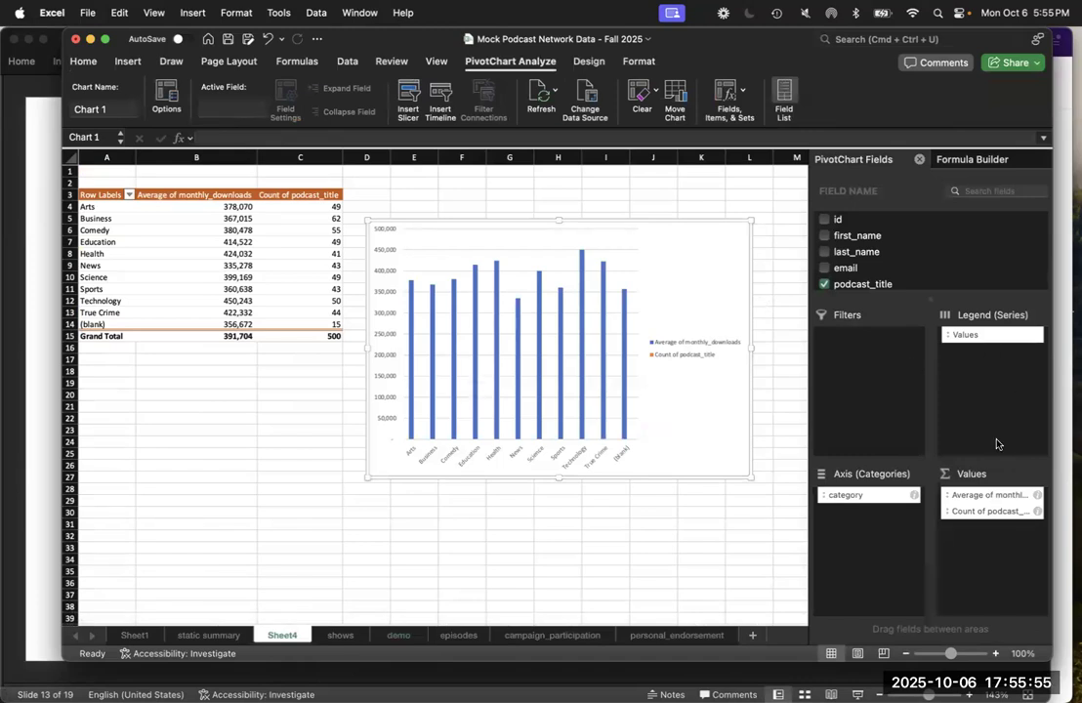
{"action": "left_click_drag", "start_coordinate": [962, 510], "coordinate": [889, 283]}
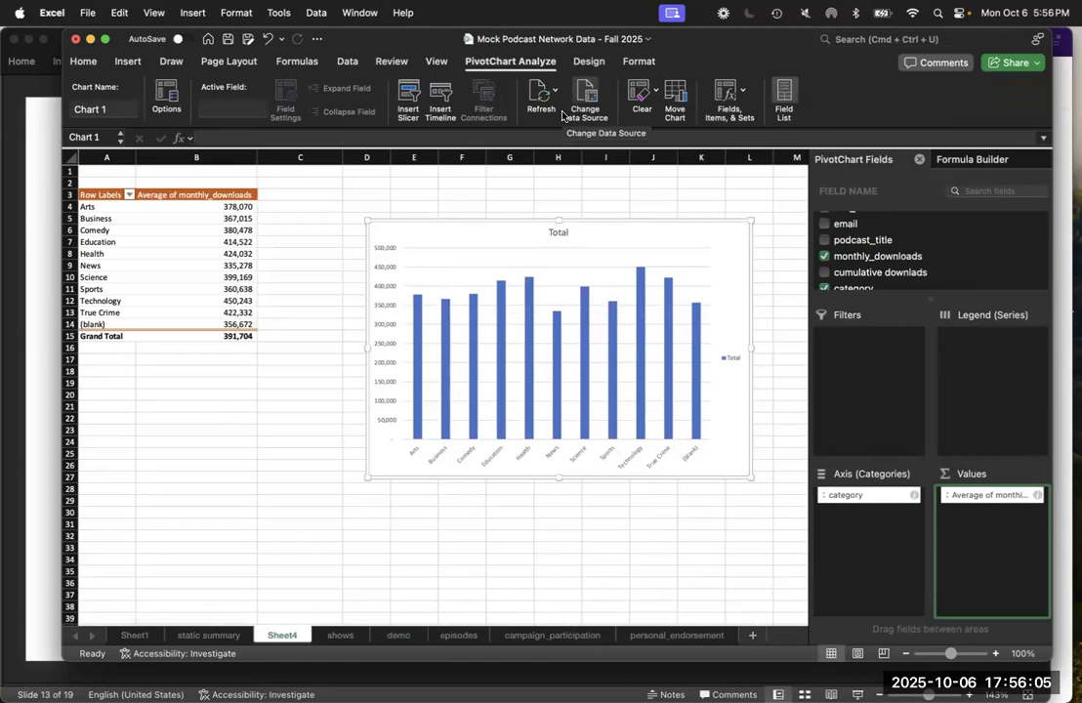
Step: Add a primary vertical axis title to the PivotChart reading "Monthly Downloads"
{"action": "left_click", "coordinate": [586, 61]}
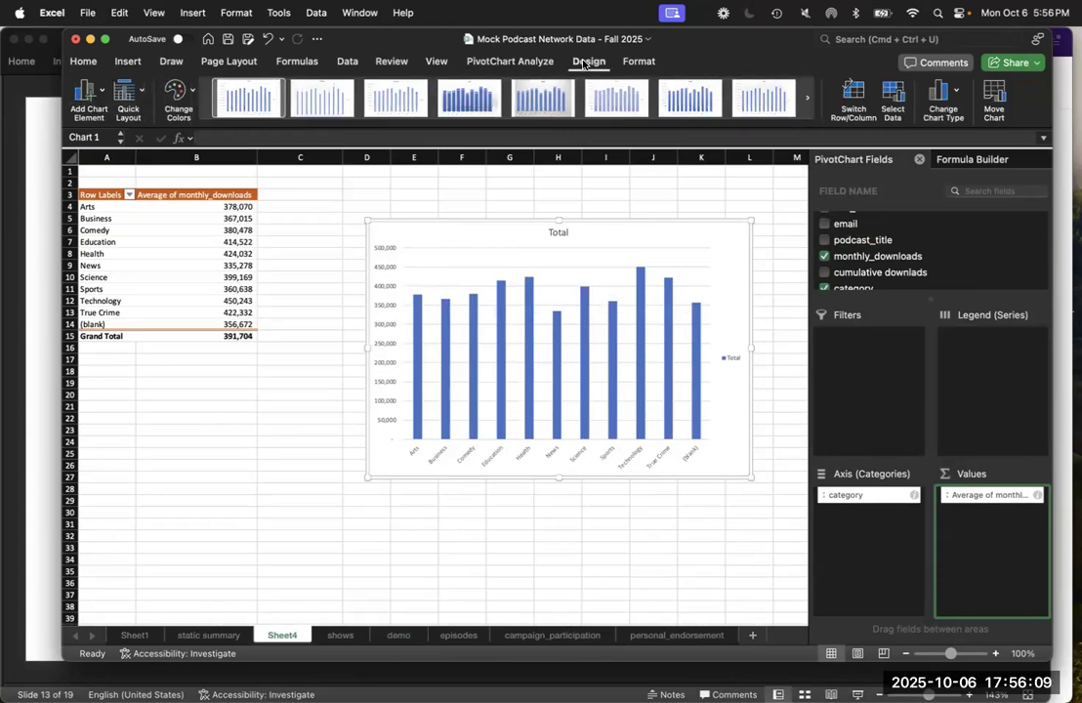
{"action": "left_click", "coordinate": [635, 62]}
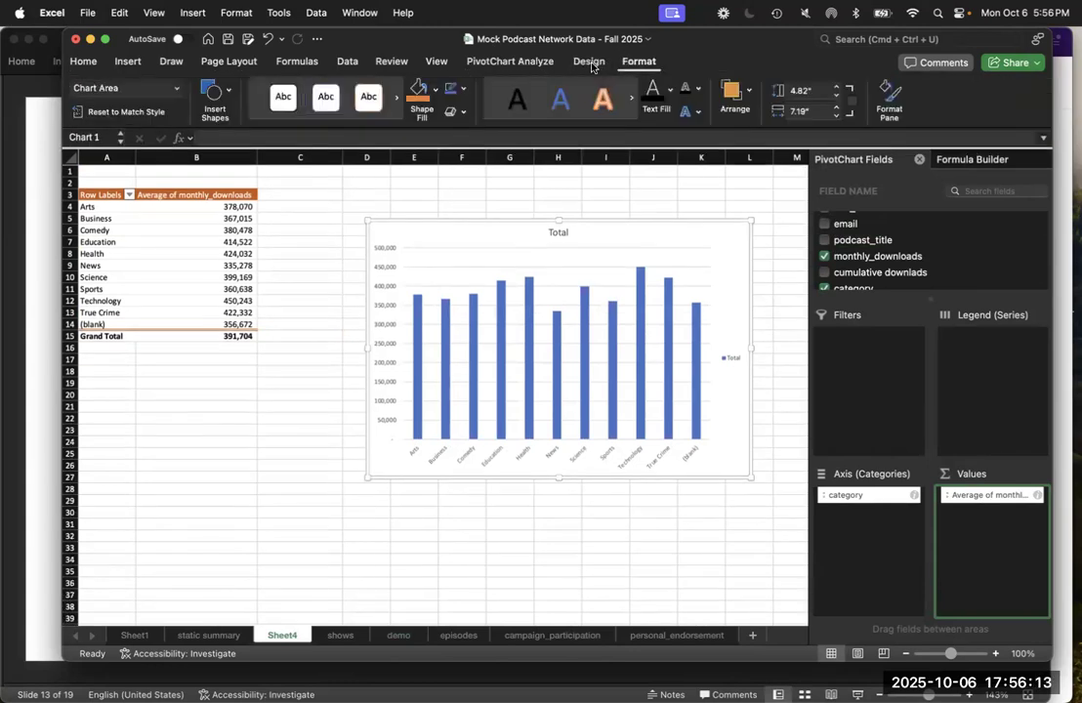
{"action": "left_click", "coordinate": [589, 63]}
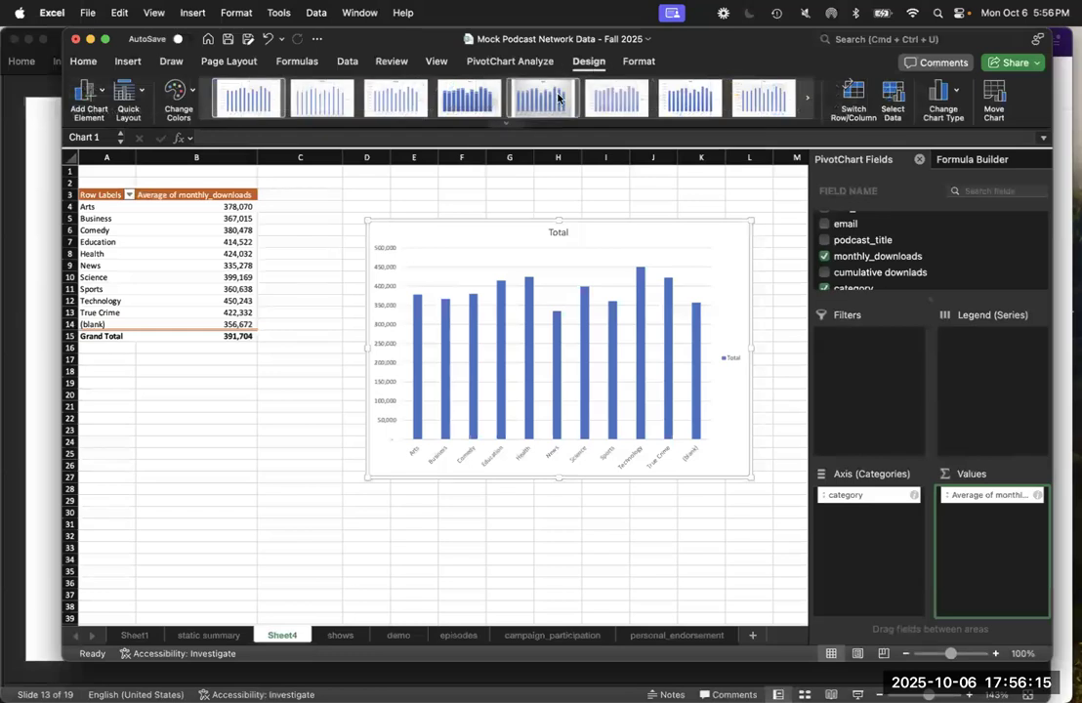
{"action": "left_click", "coordinate": [102, 93]}
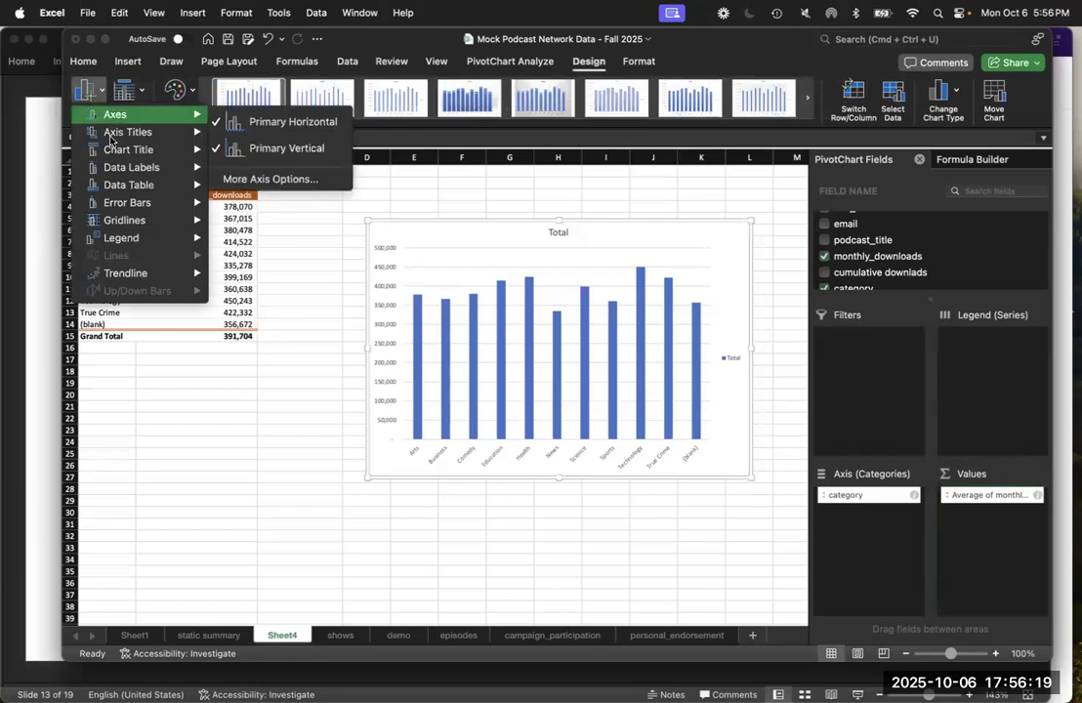
{"action": "mouse_move", "coordinate": [127, 132]}
{"action": "left_click", "coordinate": [234, 168]}
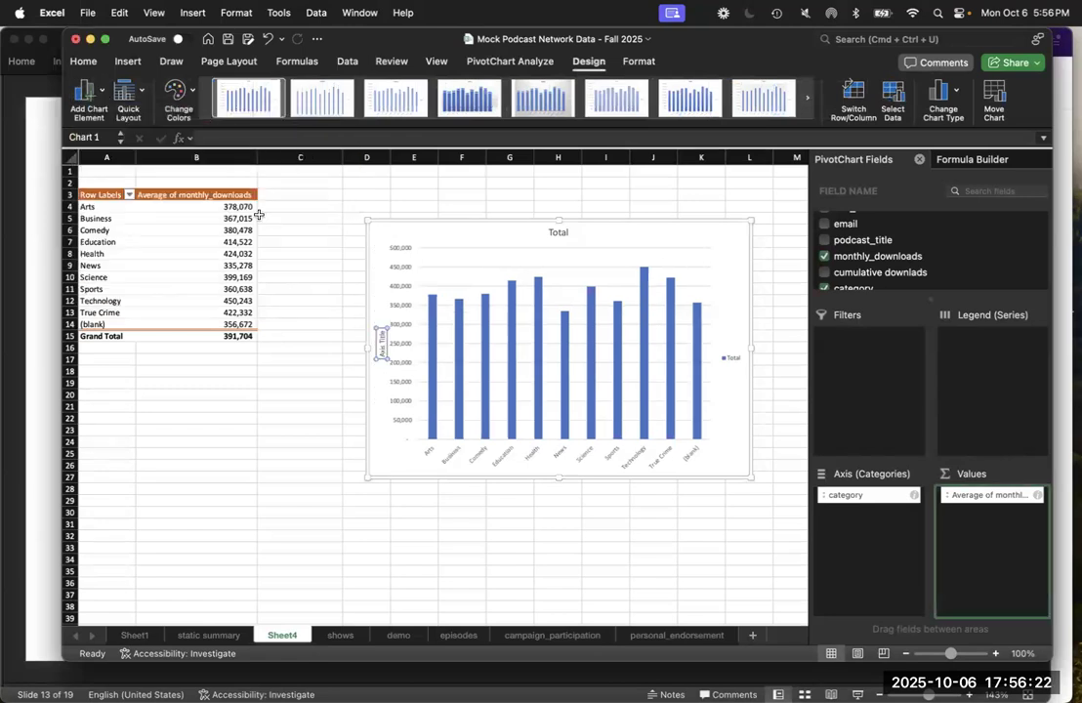
{"action": "triple_click", "coordinate": [382, 347]}
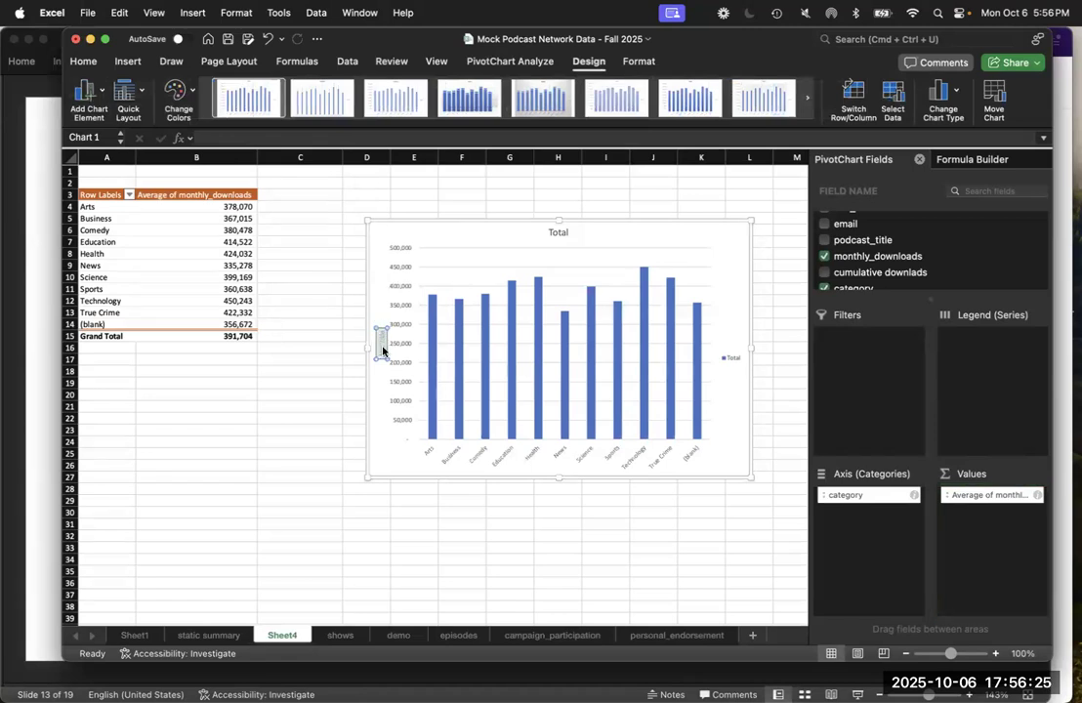
{"action": "type", "text": "Monthly Downloads"}
{"action": "left_click", "coordinate": [328, 465]}
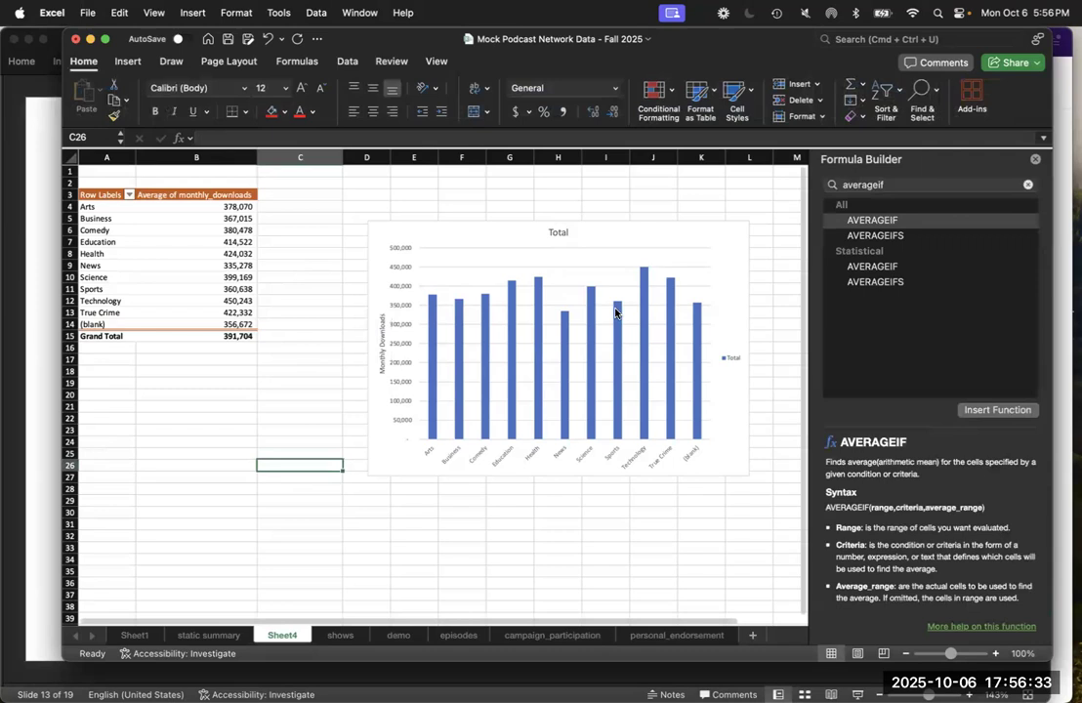
Step: Remove the legend from the PivotChart and deselect the chart
{"action": "left_click", "coordinate": [616, 313]}
{"action": "left_click", "coordinate": [86, 93]}
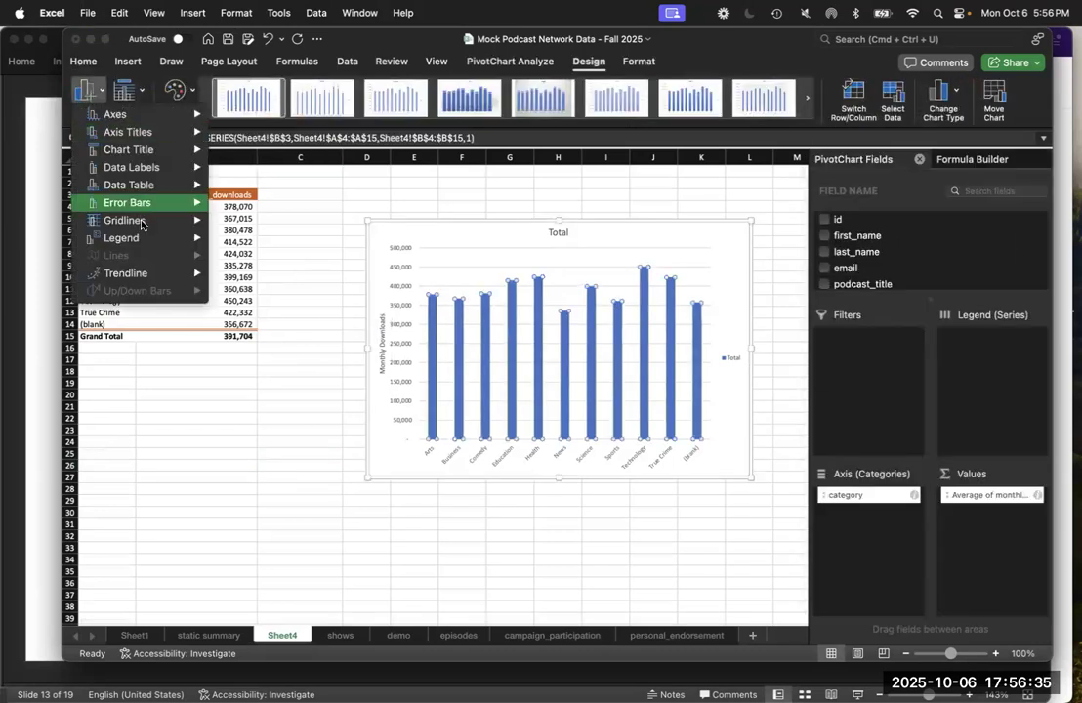
{"action": "mouse_move", "coordinate": [140, 173]}
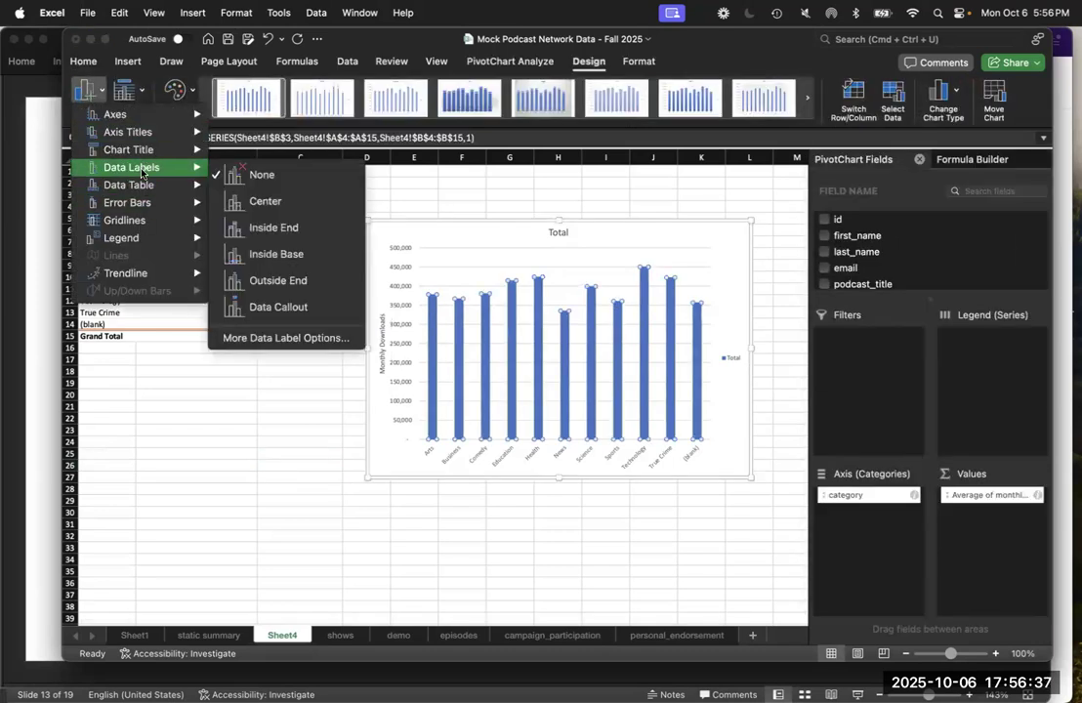
{"action": "mouse_move", "coordinate": [146, 238]}
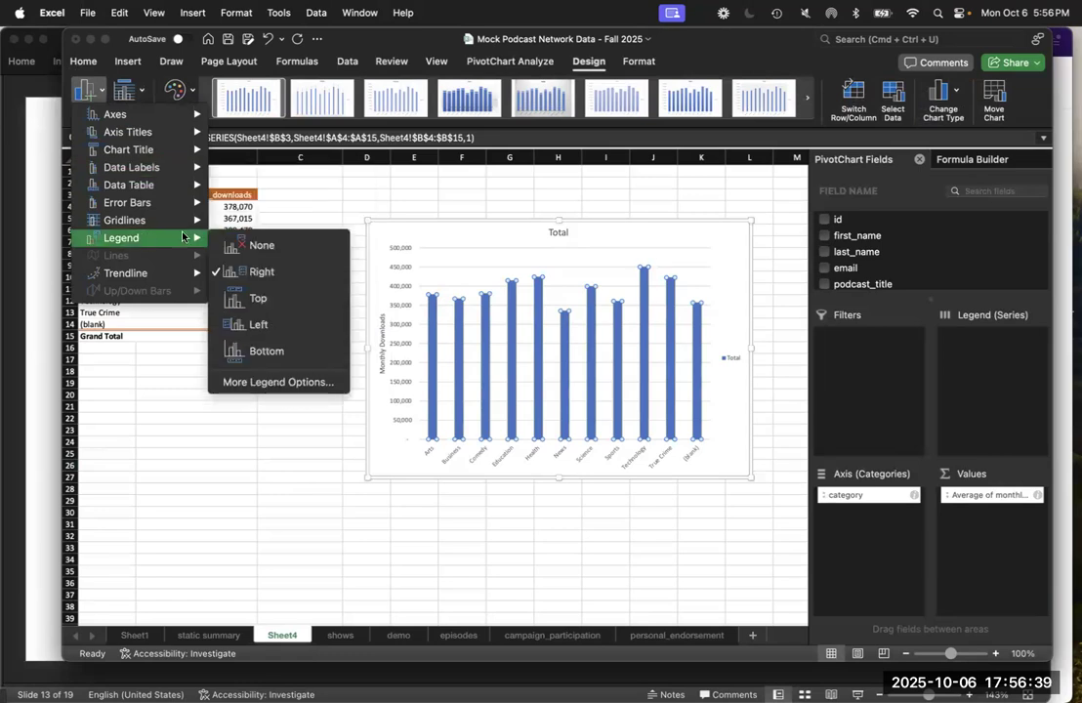
{"action": "left_click", "coordinate": [237, 246]}
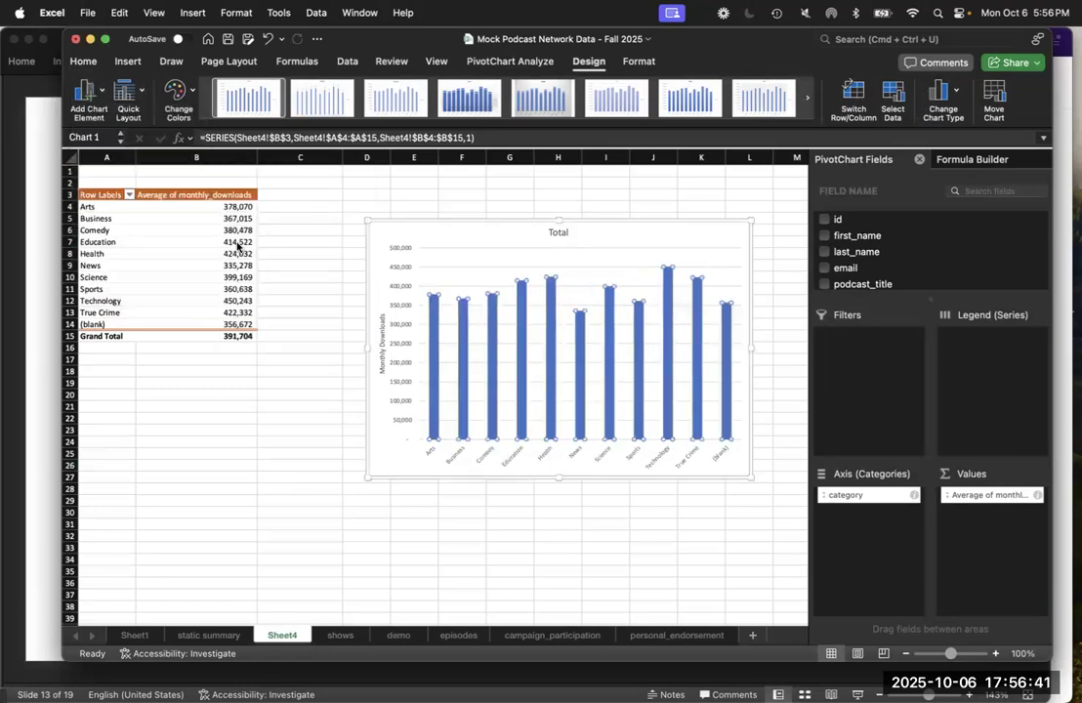
{"action": "left_click", "coordinate": [675, 195]}
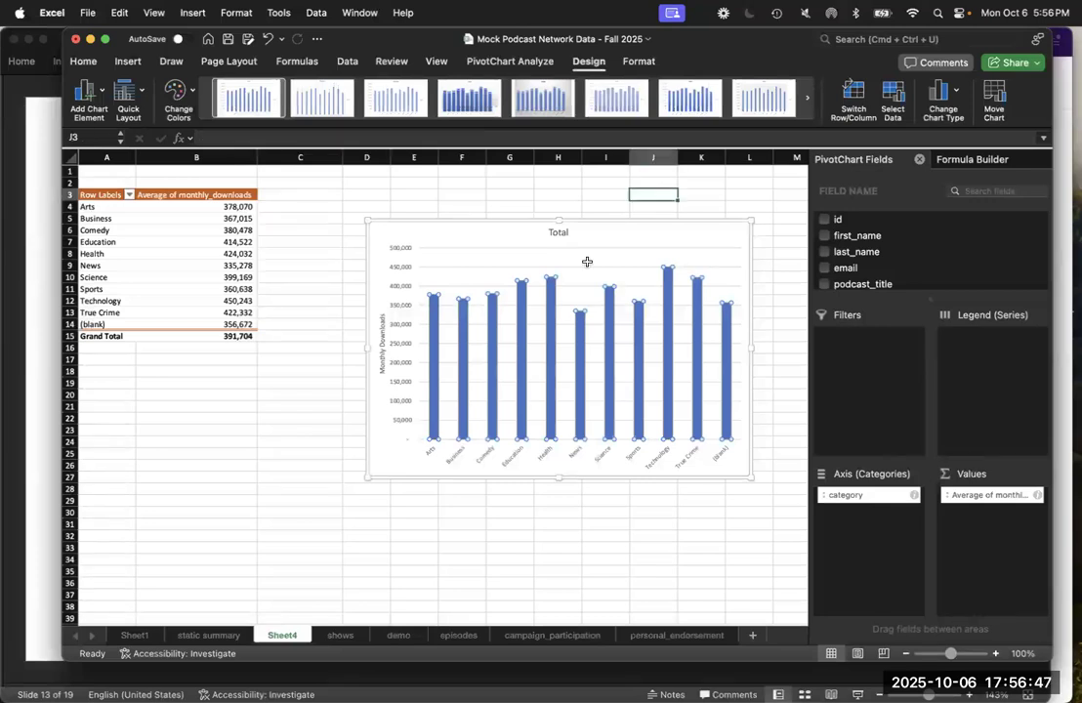
{"action": "left_click", "coordinate": [190, 320]}
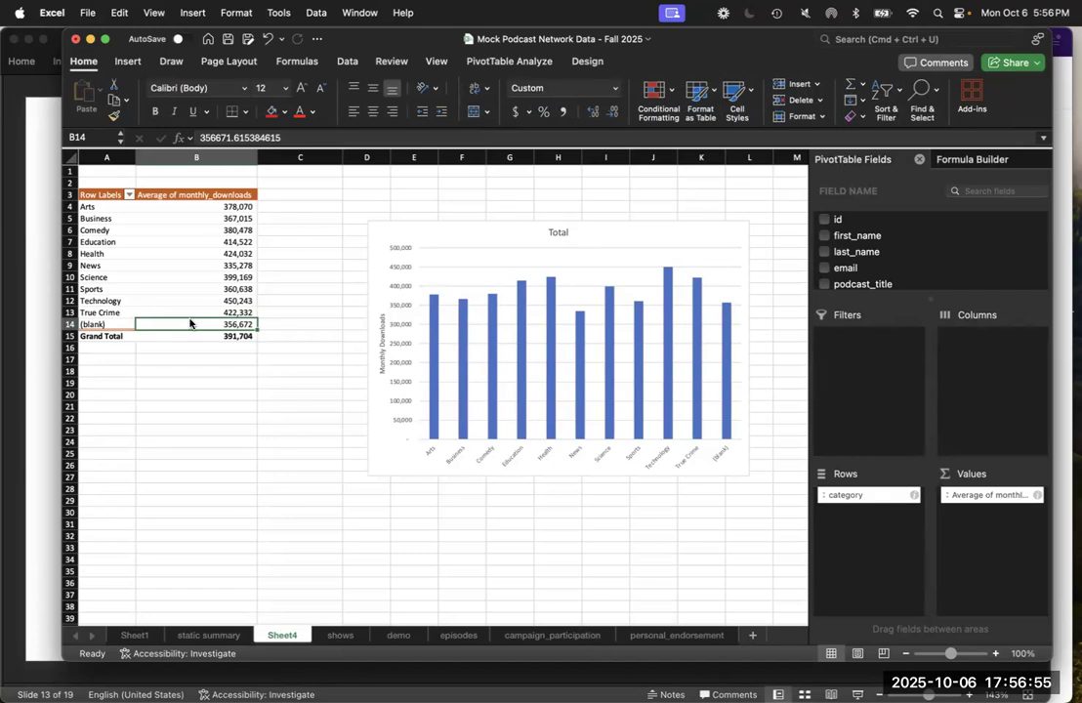
Step: Switch to PowerPoint to check the pivot chart exercise instructions, and return to the Excel workbook
{"action": "left_click", "coordinate": [53, 322]}
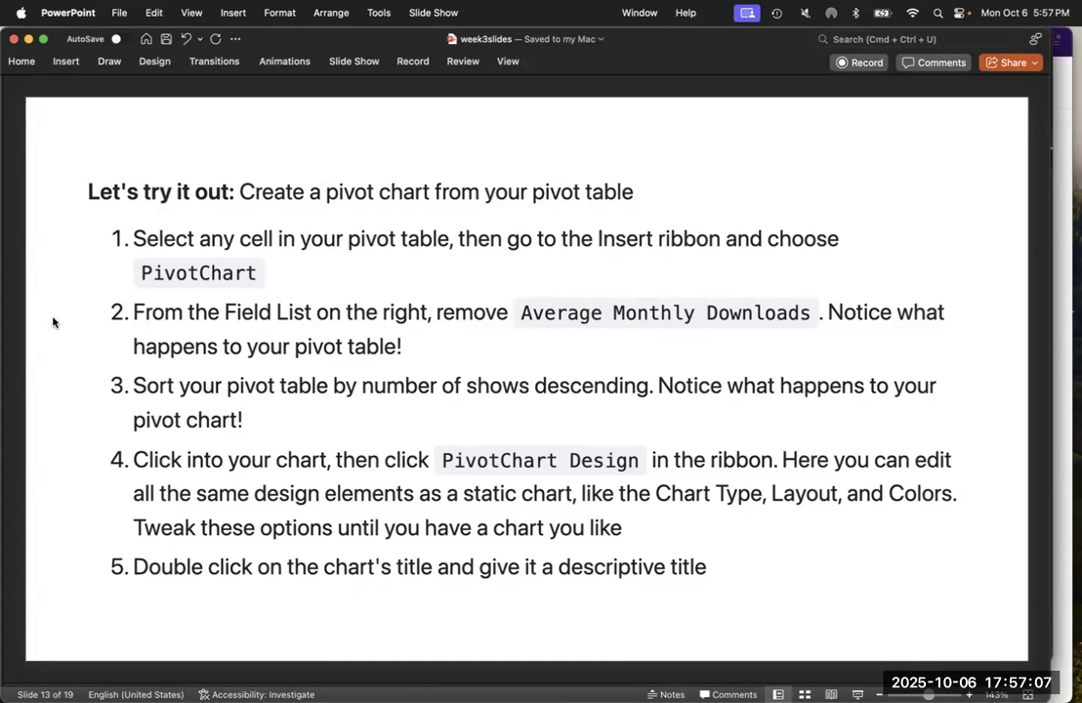
{"action": "key", "text": "ctrl+Up"}
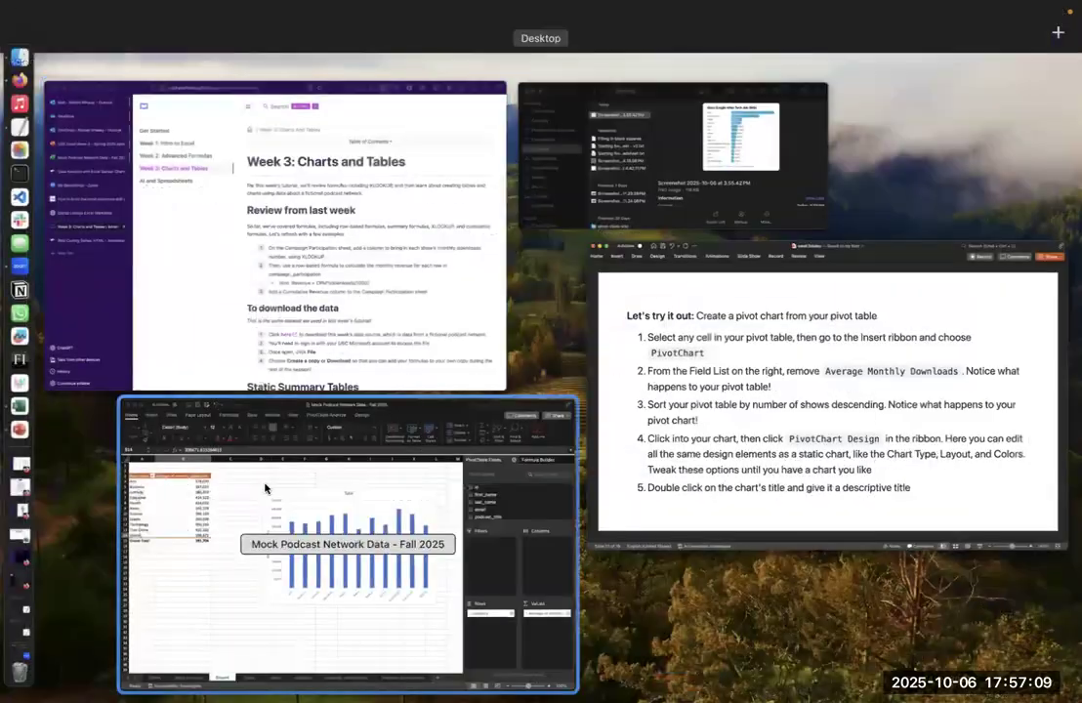
{"action": "left_click", "coordinate": [265, 485]}
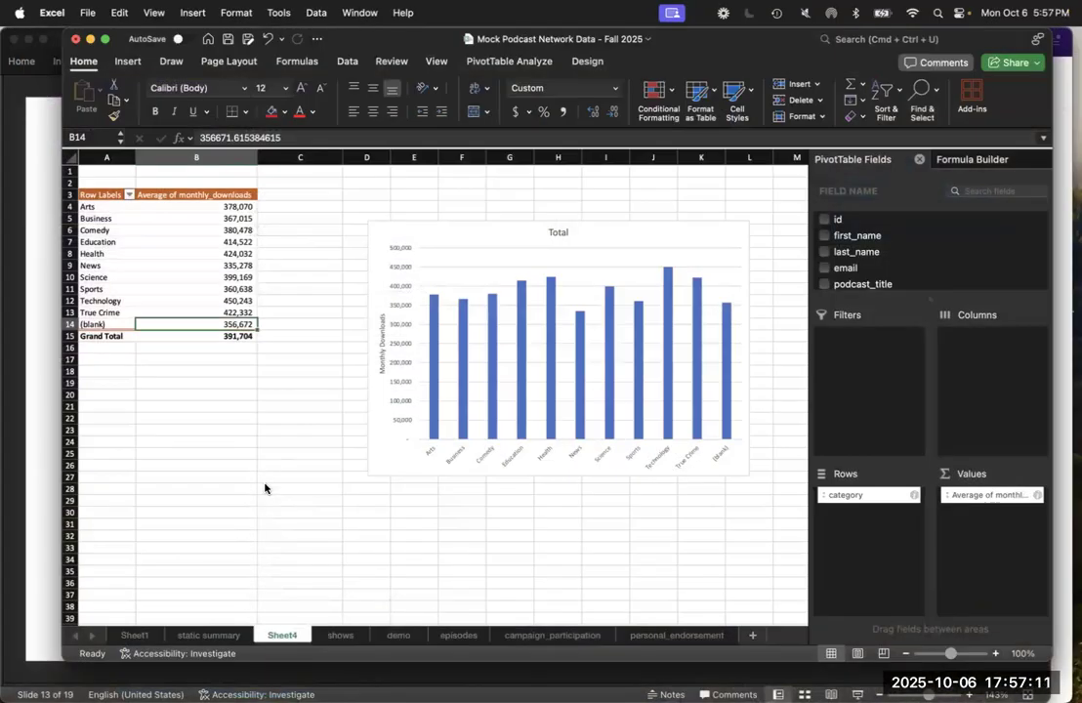
Step: Sort the PivotTable's category rows in descending order by Average of monthly_downloads
{"action": "left_click", "coordinate": [129, 194]}
{"action": "left_click", "coordinate": [284, 243]}
{"action": "left_click", "coordinate": [258, 262]}
{"action": "left_click", "coordinate": [267, 280]}
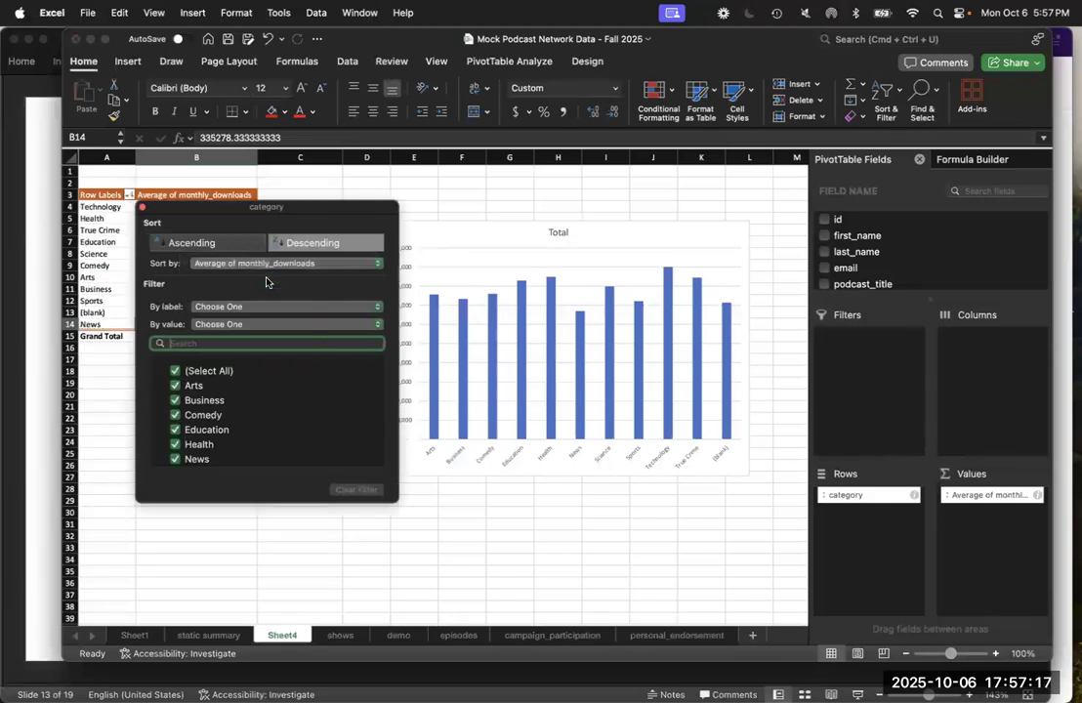
{"action": "left_click", "coordinate": [143, 209]}
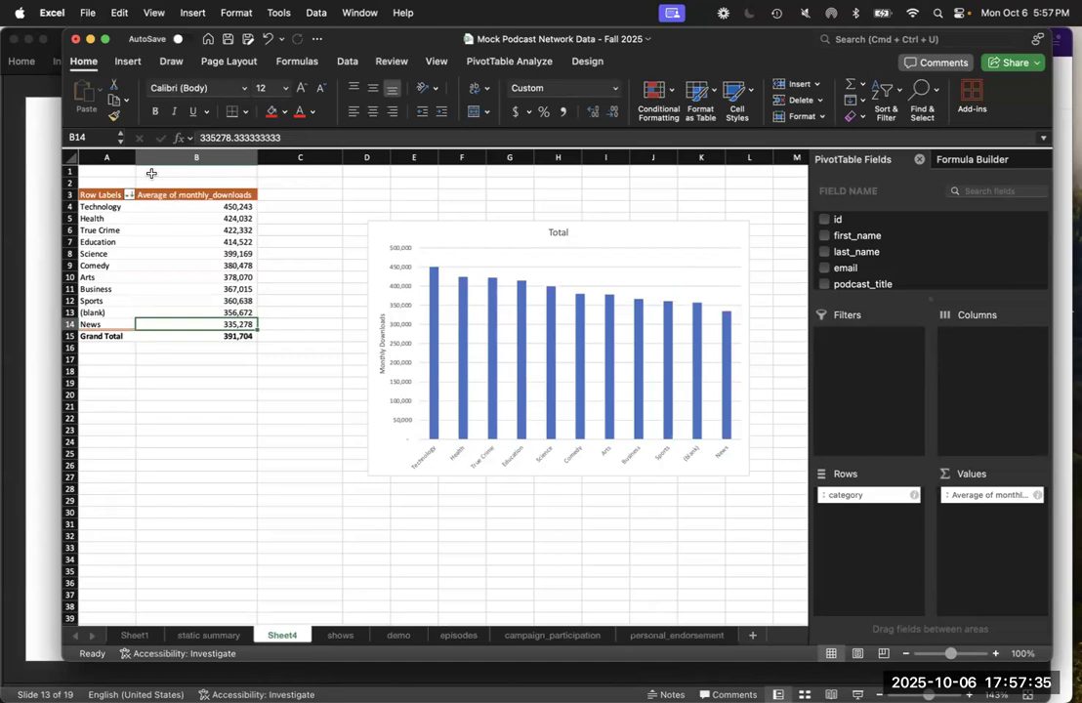
Step: Check the PivotTable's category sort settings, and switch to PowerPoint to read the slides on adding or editing pivot table data
{"action": "left_click", "coordinate": [127, 195]}
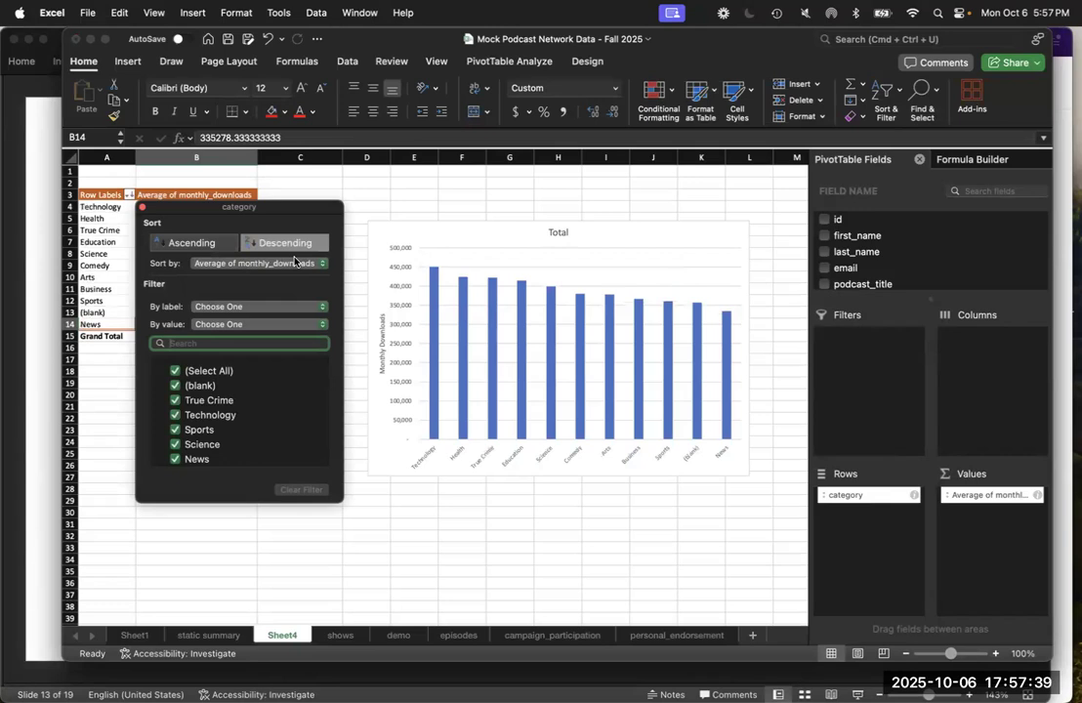
{"action": "left_click", "coordinate": [143, 210]}
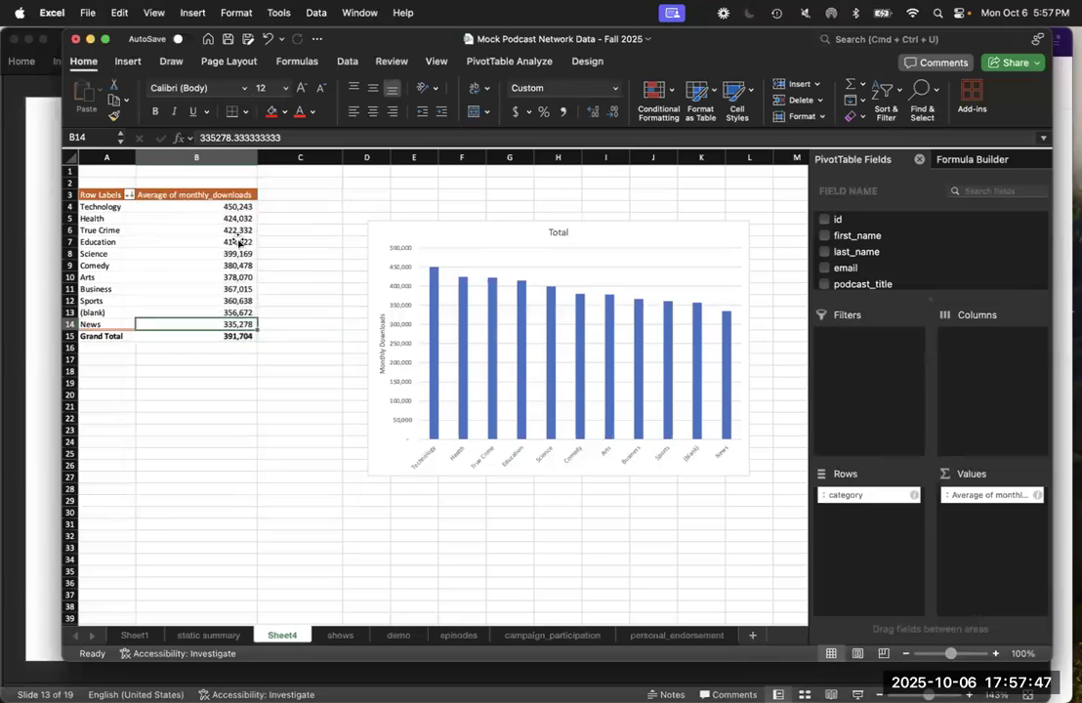
{"action": "left_click", "coordinate": [53, 465]}
{"action": "key", "text": "Down"}
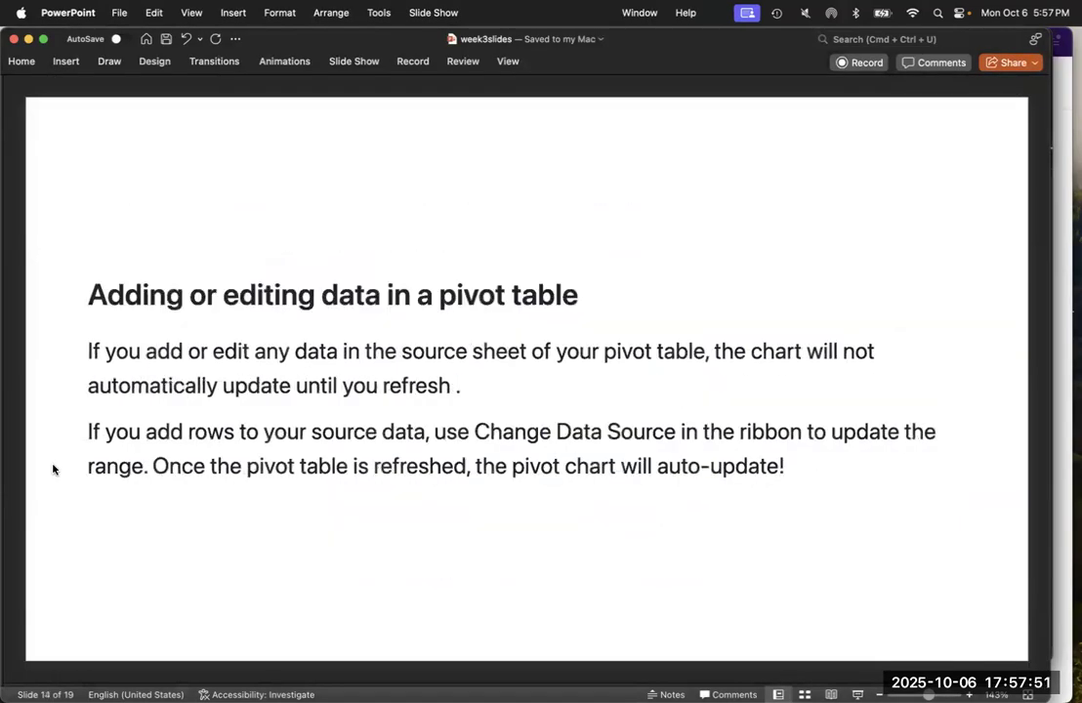
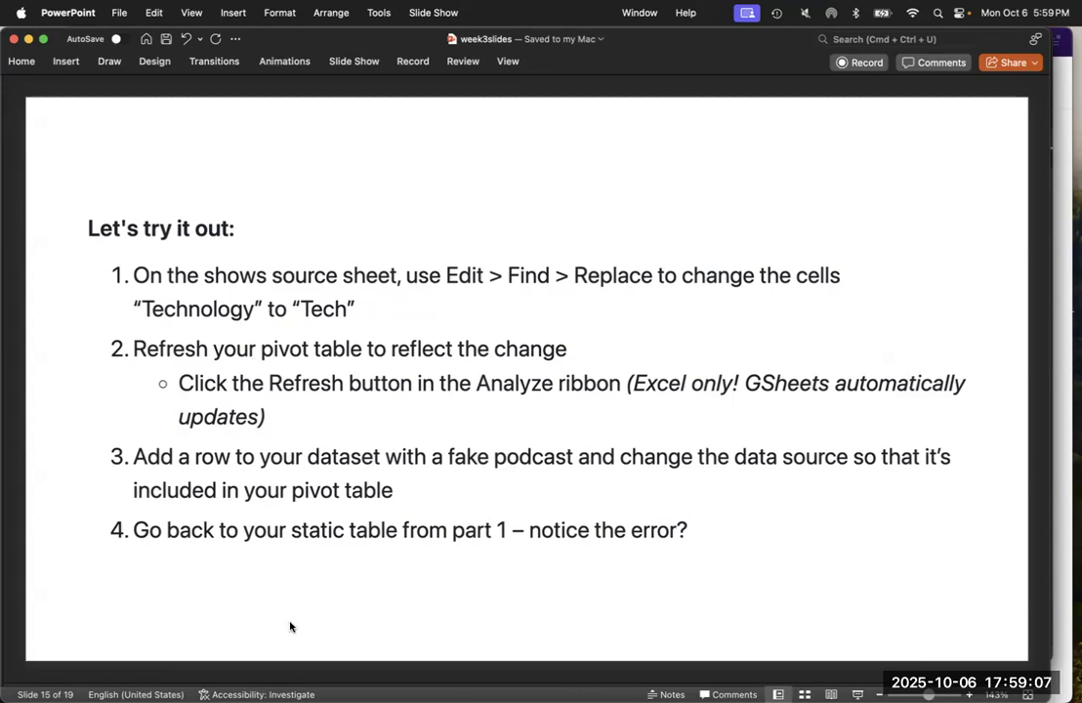
Step: Switch back to the Excel workbook and select the entire category column on the shows sheet
{"action": "key", "text": "ctrl+Up"}
{"action": "left_click", "coordinate": [305, 601]}
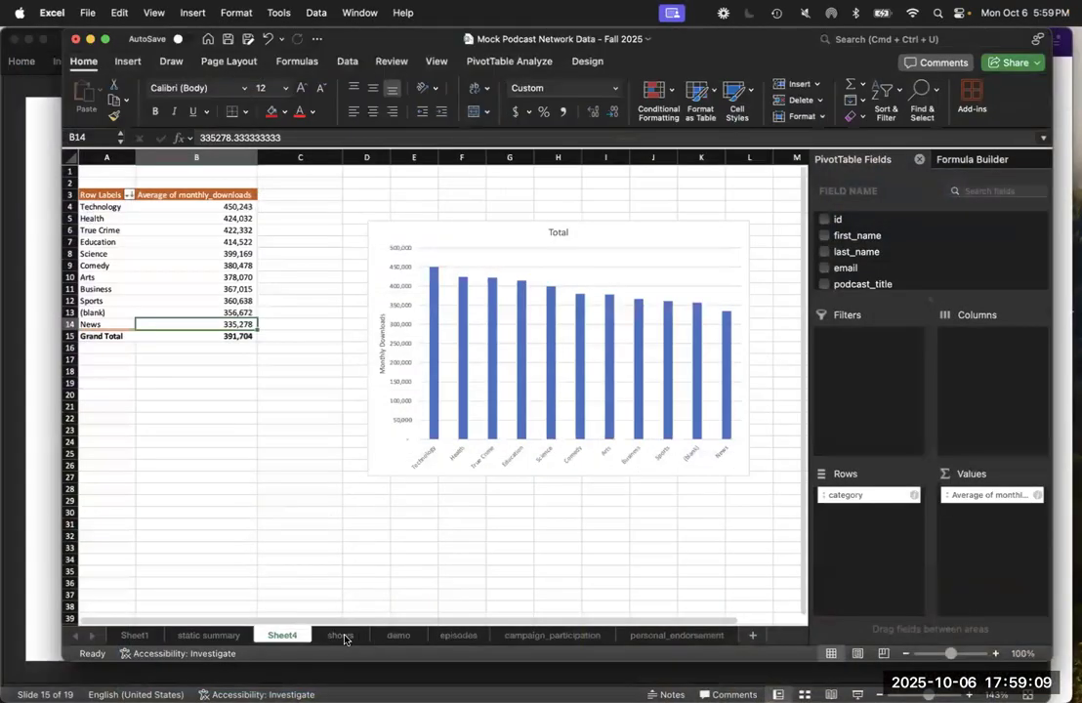
{"action": "left_click", "coordinate": [342, 637]}
{"action": "left_click", "coordinate": [515, 500]}
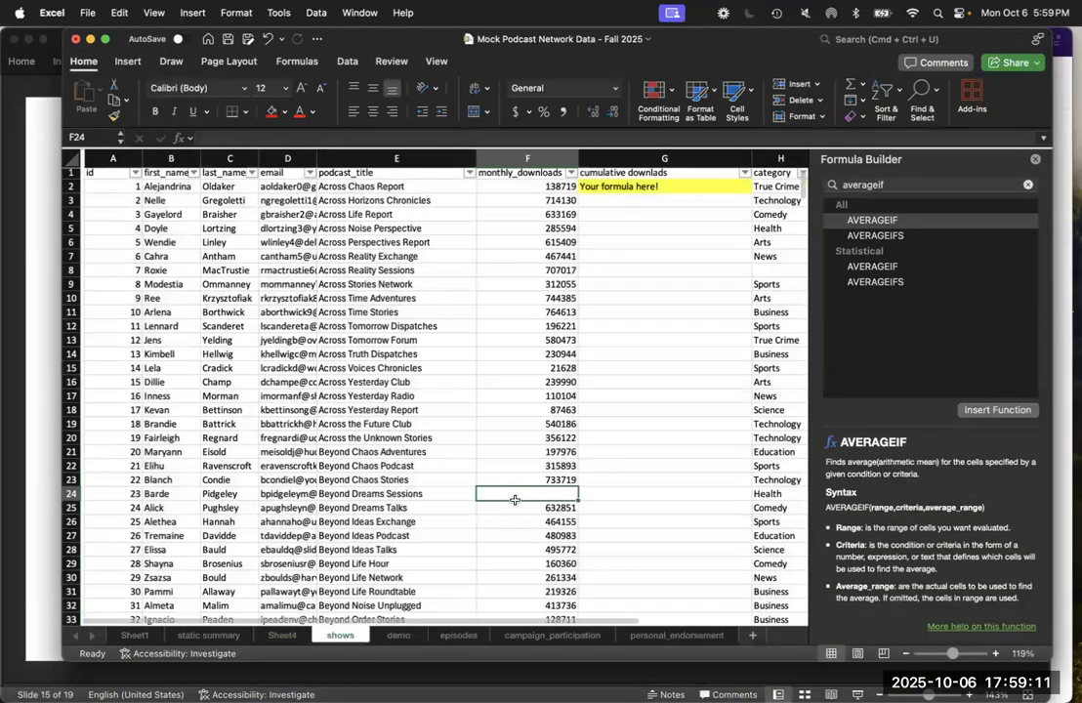
{"action": "scroll", "coordinate": [514, 500], "scroll_direction": "right", "scroll_amount": 5}
{"action": "scroll", "coordinate": [515, 500], "scroll_direction": "down", "scroll_amount": 1}
{"action": "scroll", "coordinate": [514, 499], "scroll_direction": "up", "scroll_amount": 3}
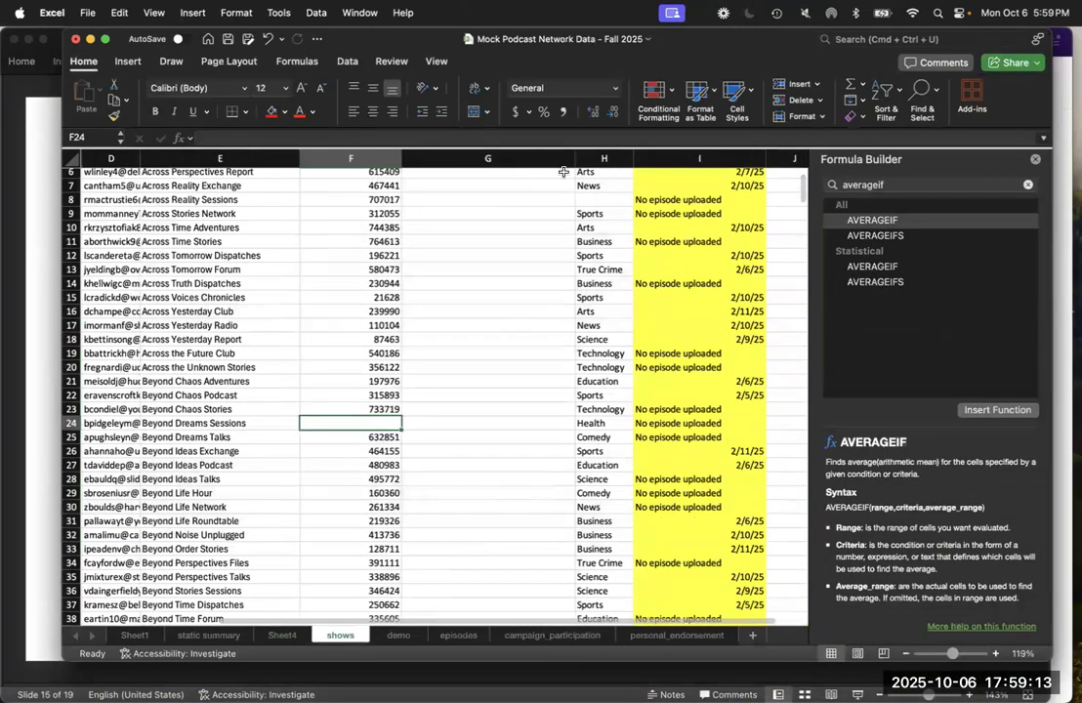
{"action": "left_click", "coordinate": [618, 158]}
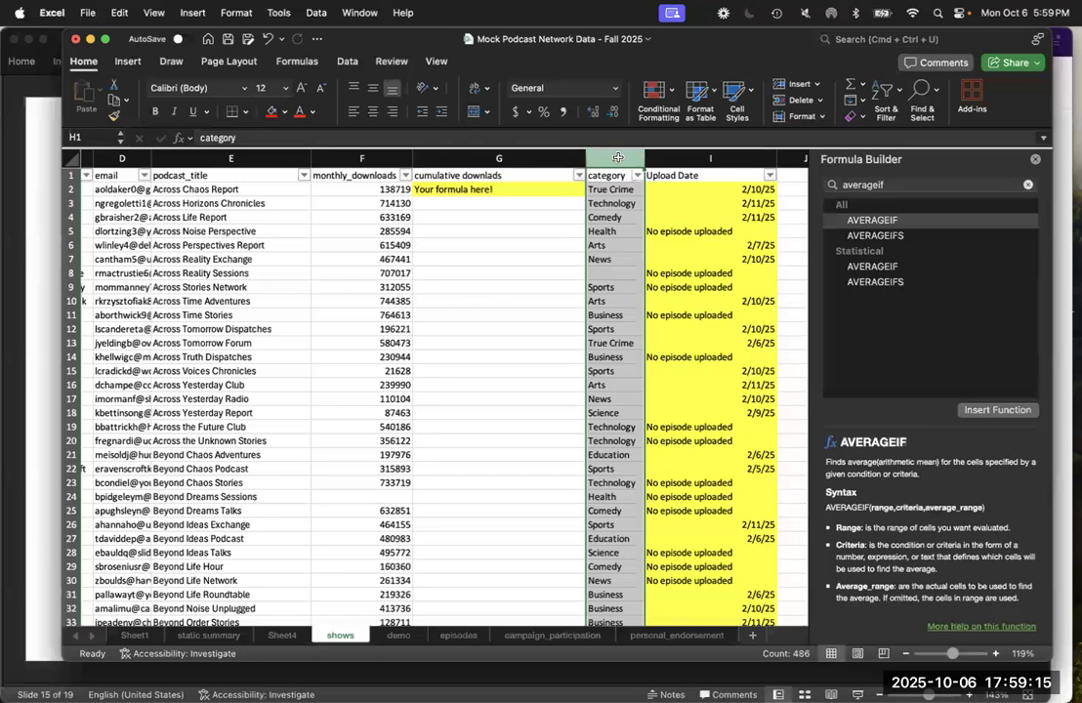
Step: Replace all occurrences of "Technology" with "Tech" in the category column, and check the replaced cells
{"action": "key", "text": "super+f"}
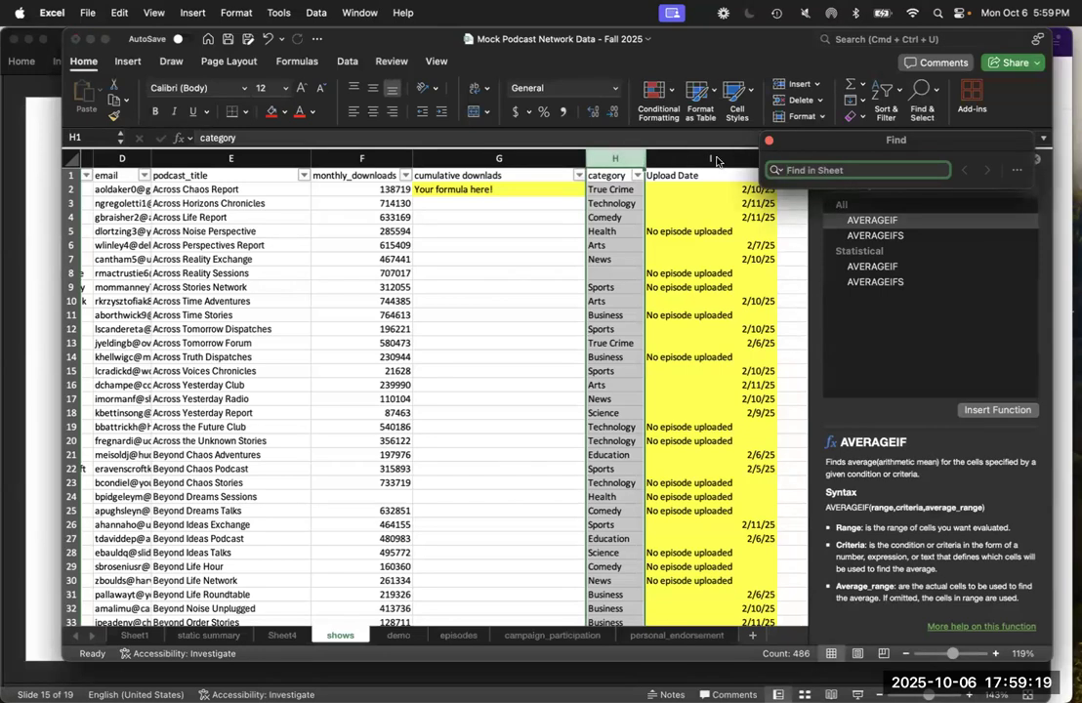
{"action": "left_click", "coordinate": [1017, 172]}
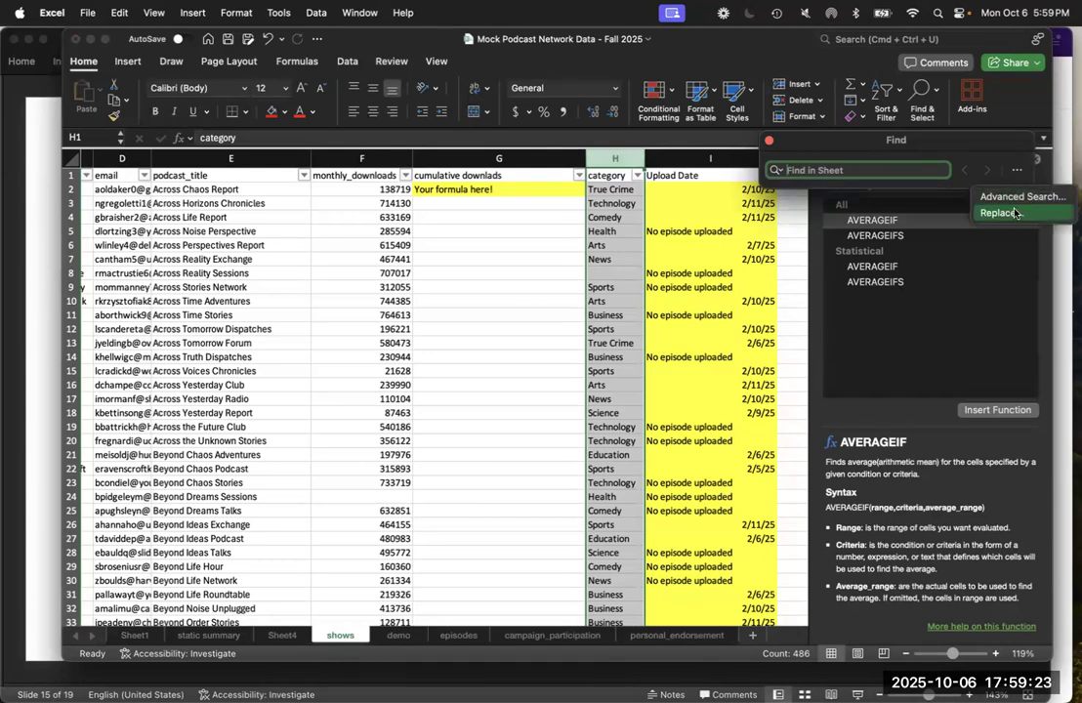
{"action": "left_click", "coordinate": [1016, 213]}
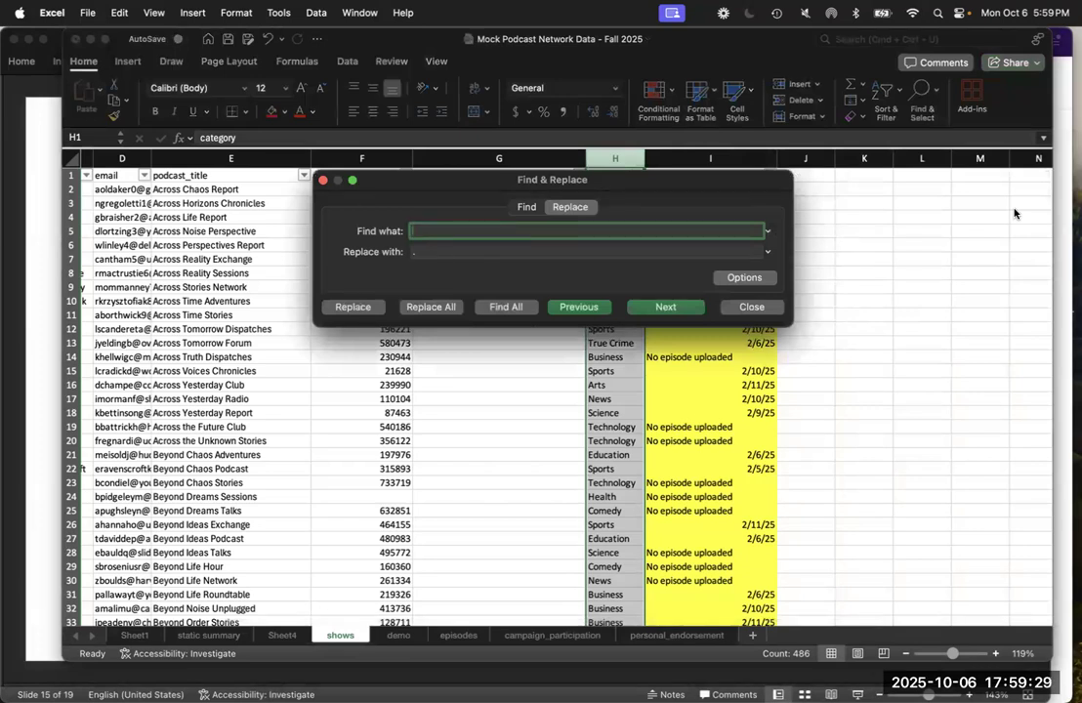
{"action": "type", "text": "Technology"}
{"action": "key", "text": "Tab"}
{"action": "type", "text": "Tech"}
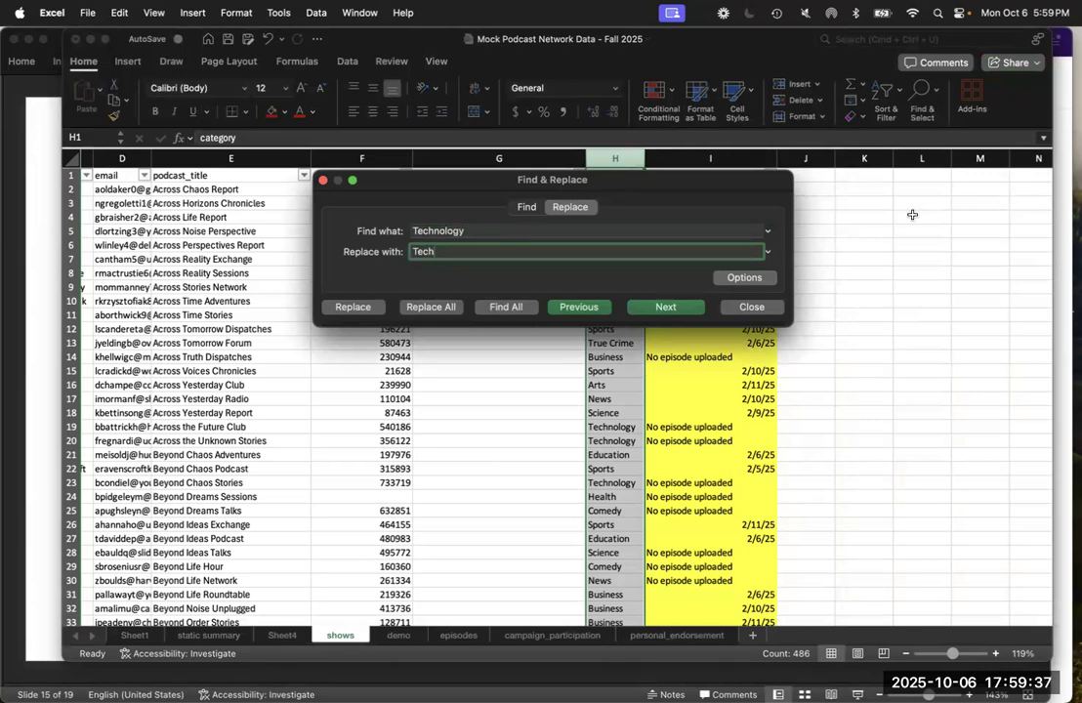
{"action": "left_click", "coordinate": [444, 308]}
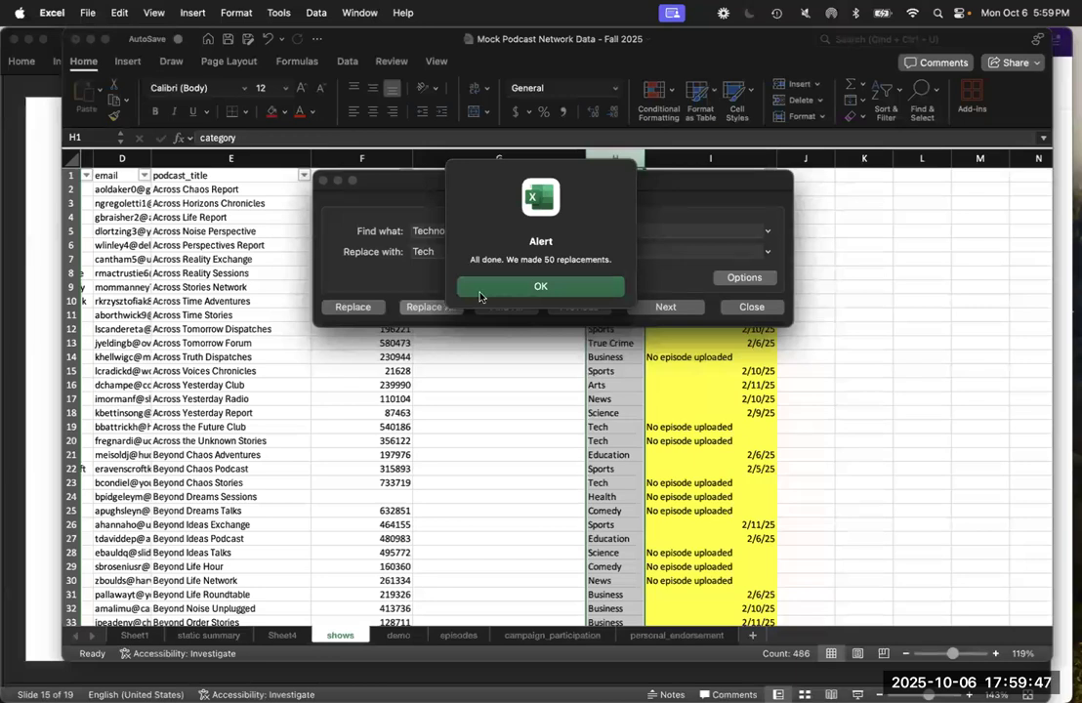
{"action": "left_click", "coordinate": [561, 291]}
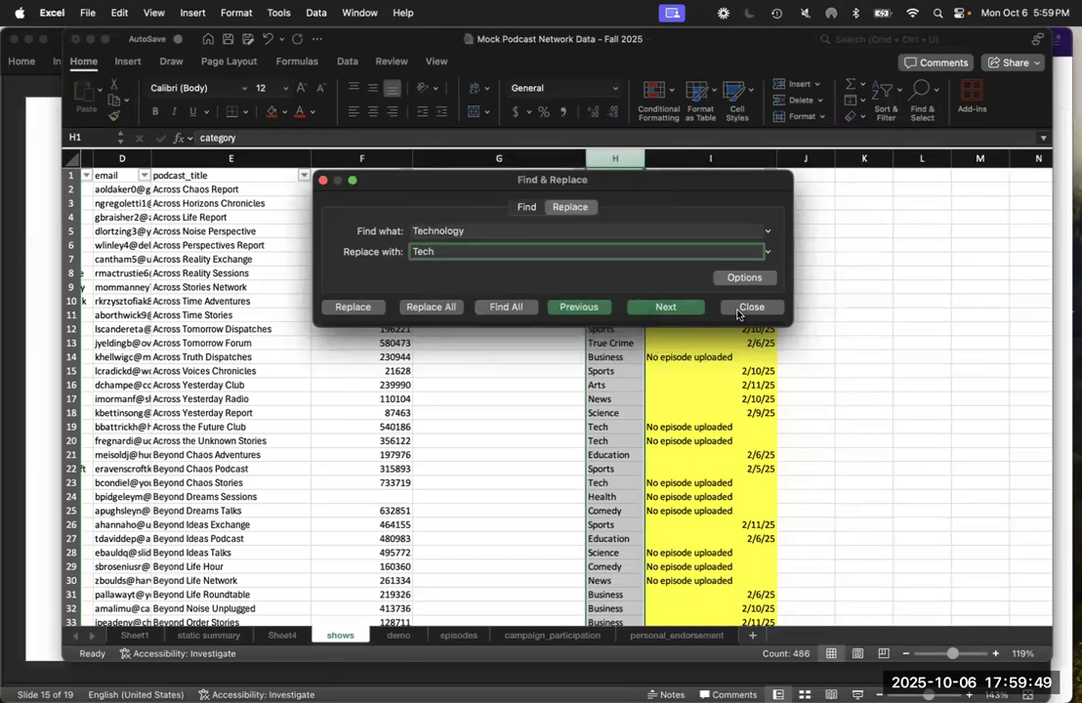
{"action": "key", "text": "Escape"}
{"action": "left_click", "coordinate": [600, 288]}
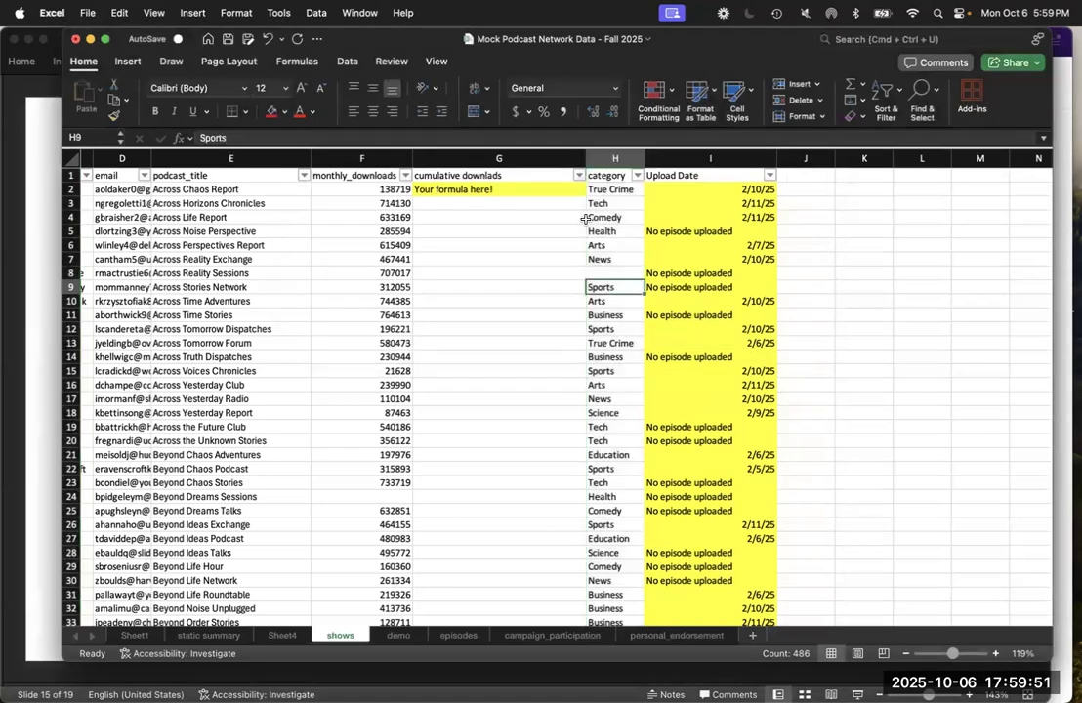
{"action": "left_click", "coordinate": [599, 203]}
{"action": "key", "text": "Down"}
{"action": "key", "text": "Up"}
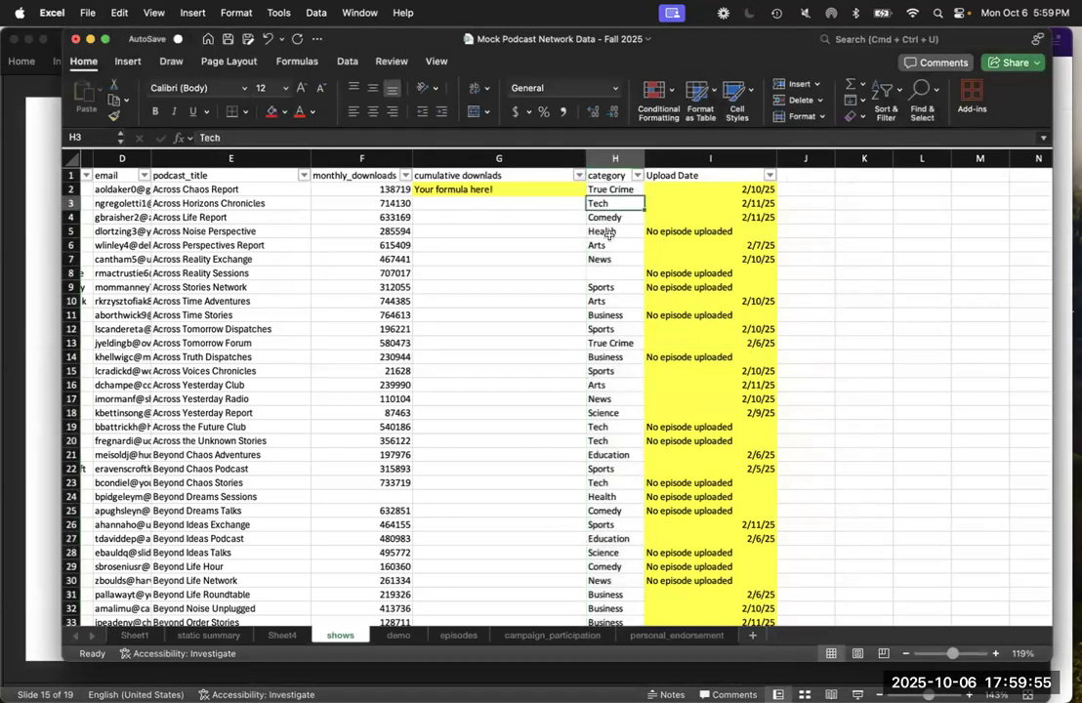
Step: Refresh the PivotTable on Sheet4 so it picks up the edited category names from the shows sheet
{"action": "left_click", "coordinate": [285, 636]}
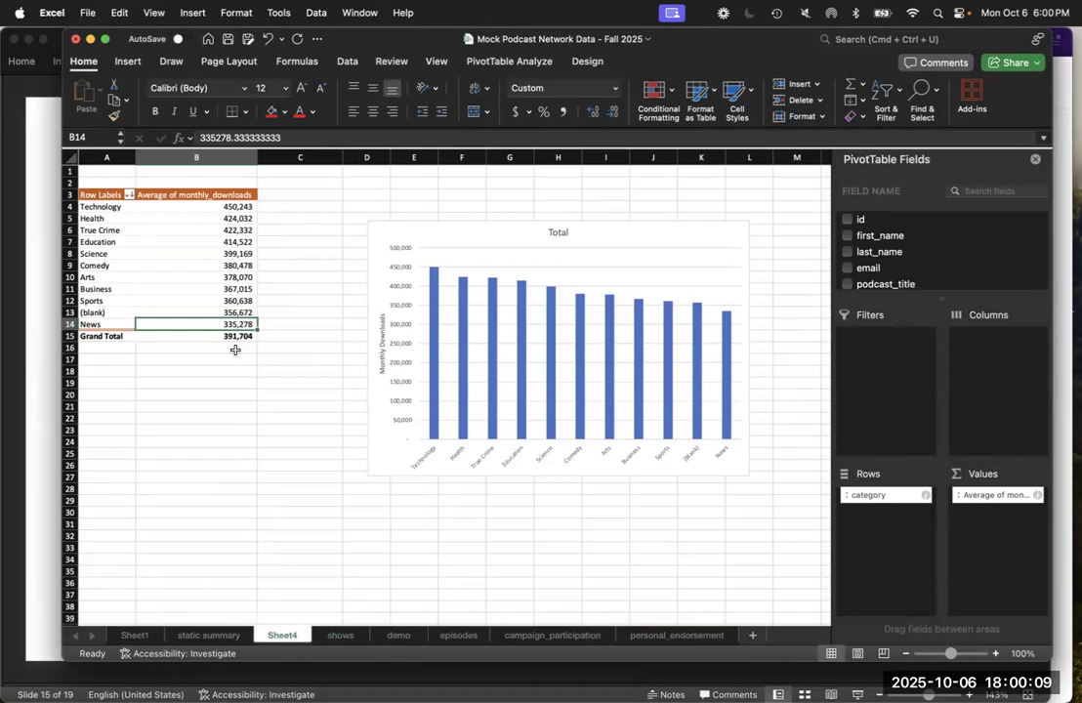
{"action": "left_click", "coordinate": [156, 255]}
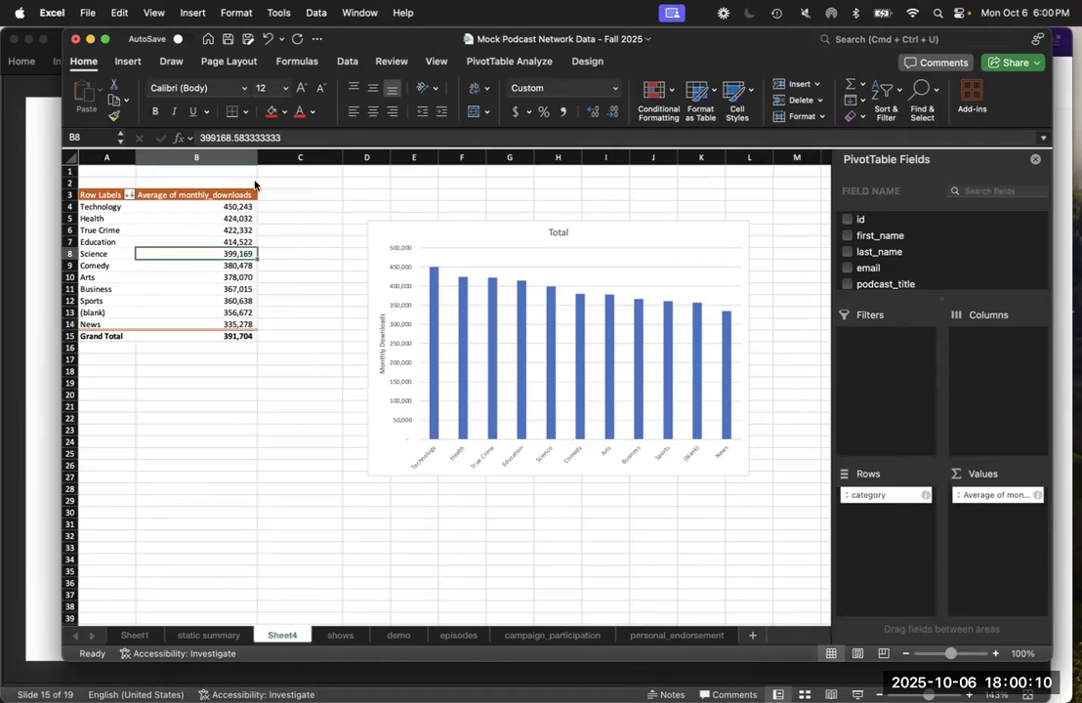
{"action": "left_click", "coordinate": [523, 63]}
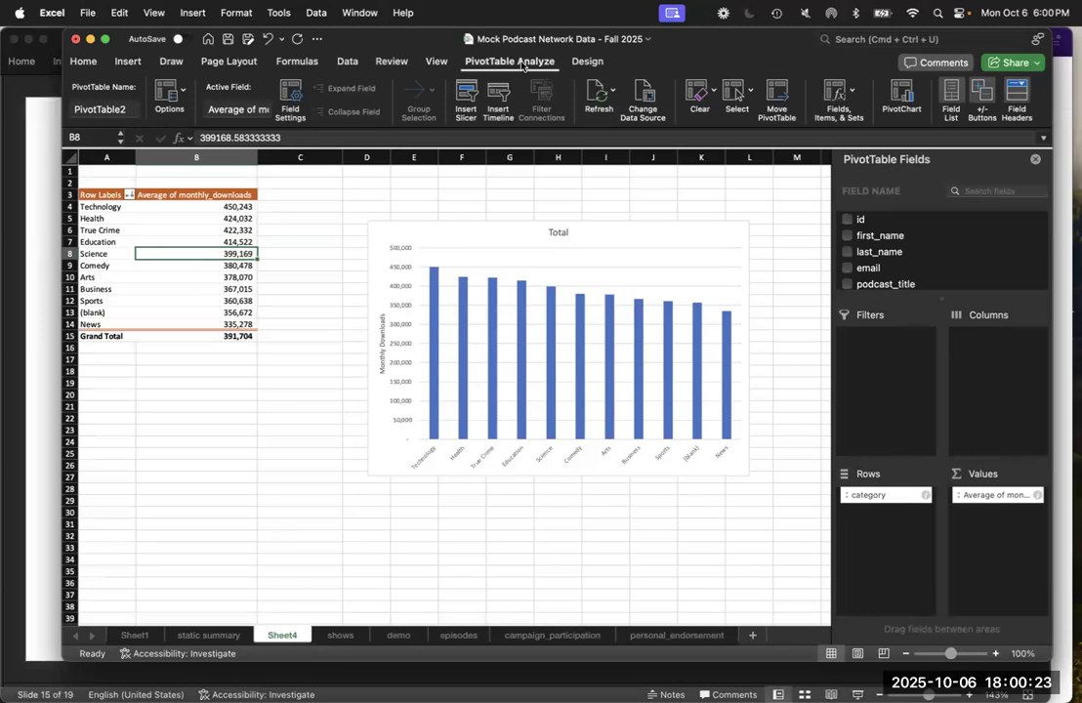
{"action": "left_click", "coordinate": [616, 98]}
{"action": "left_click", "coordinate": [616, 98]}
{"action": "left_click", "coordinate": [616, 98]}
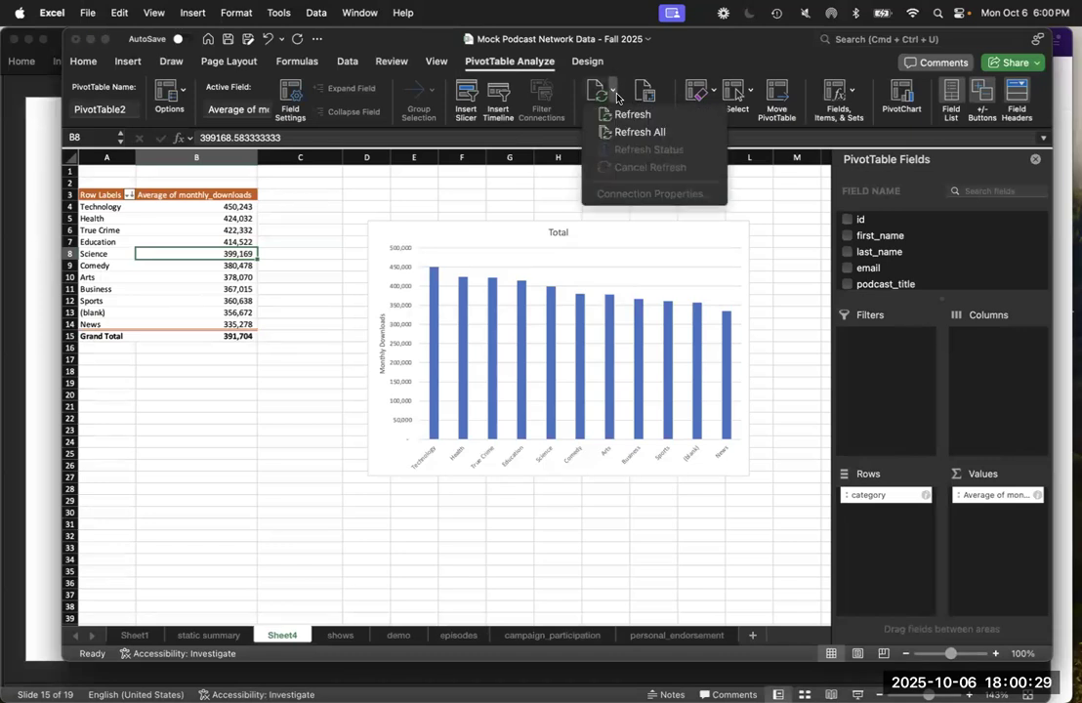
{"action": "left_click", "coordinate": [598, 95]}
{"action": "left_click", "coordinate": [599, 95]}
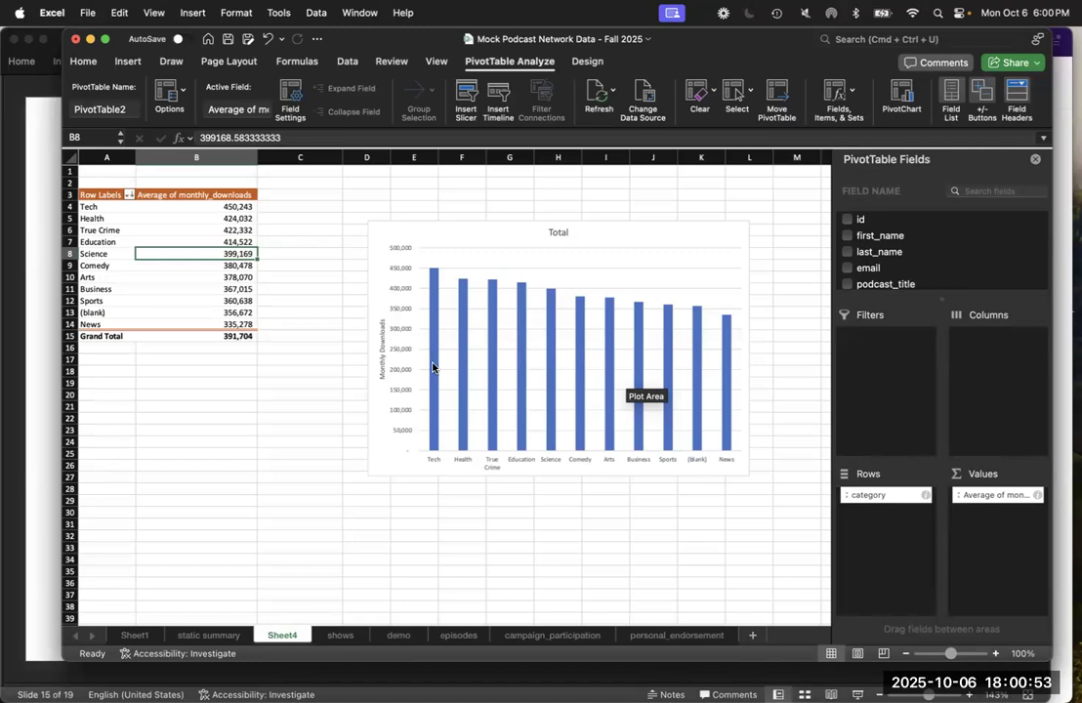
Step: Revisit the shows source sheet and the PivotTable on Sheet4, and look through the rows of the episodes sheet
{"action": "left_click", "coordinate": [341, 636]}
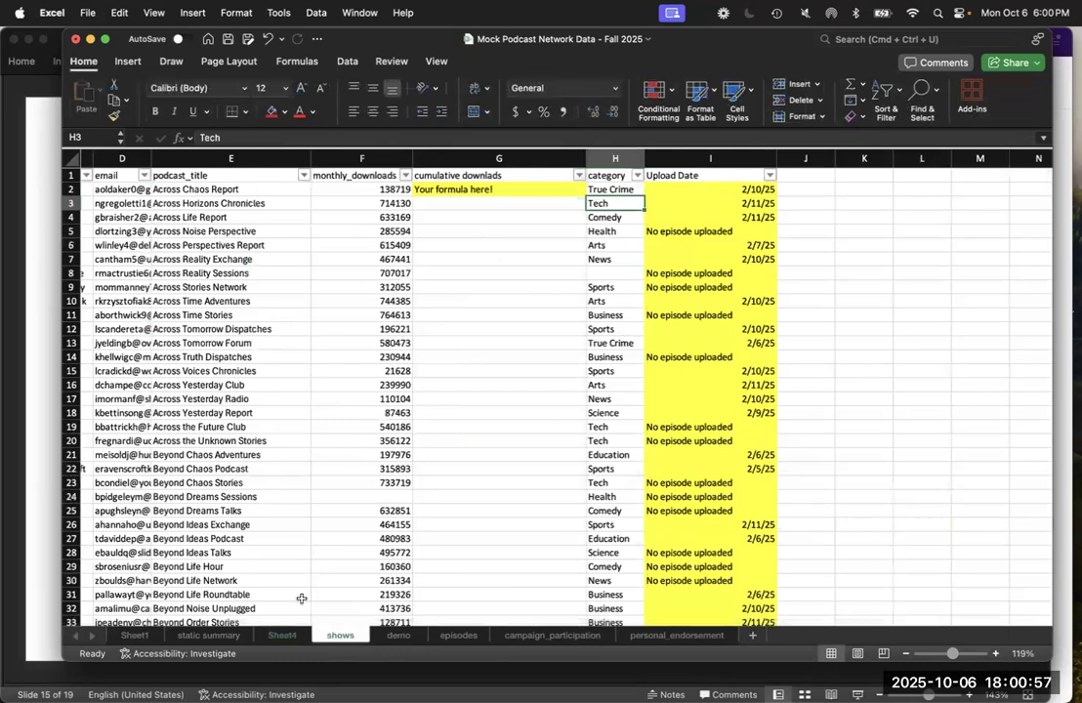
{"action": "left_click", "coordinate": [290, 640]}
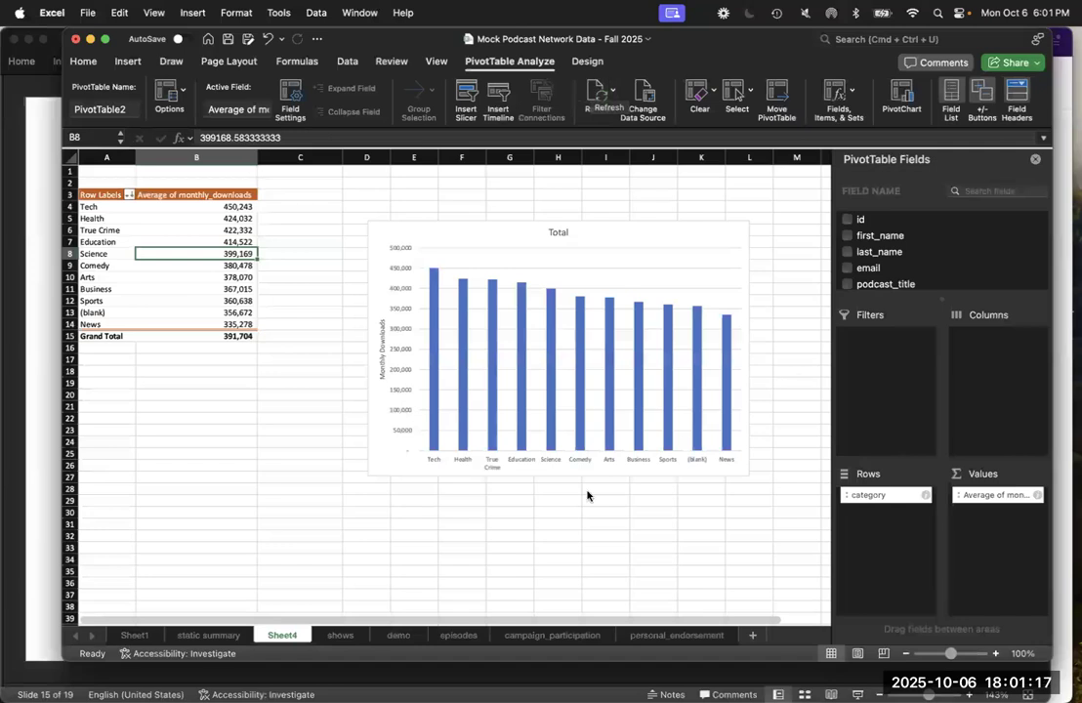
{"action": "left_click", "coordinate": [459, 635]}
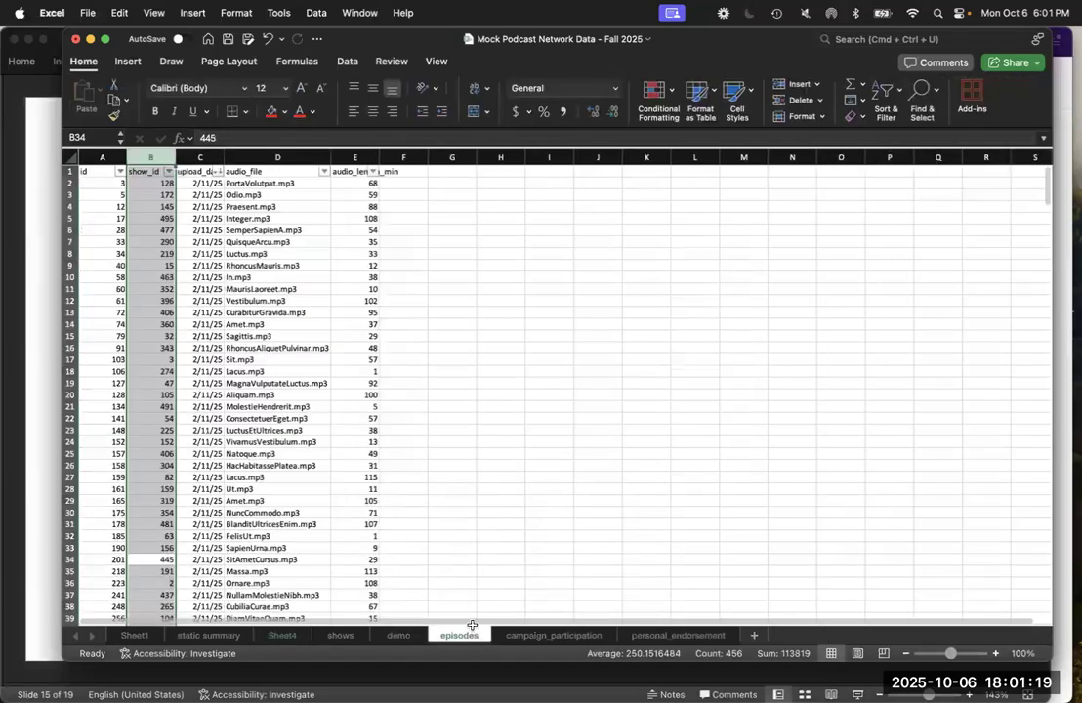
{"action": "left_click", "coordinate": [340, 417]}
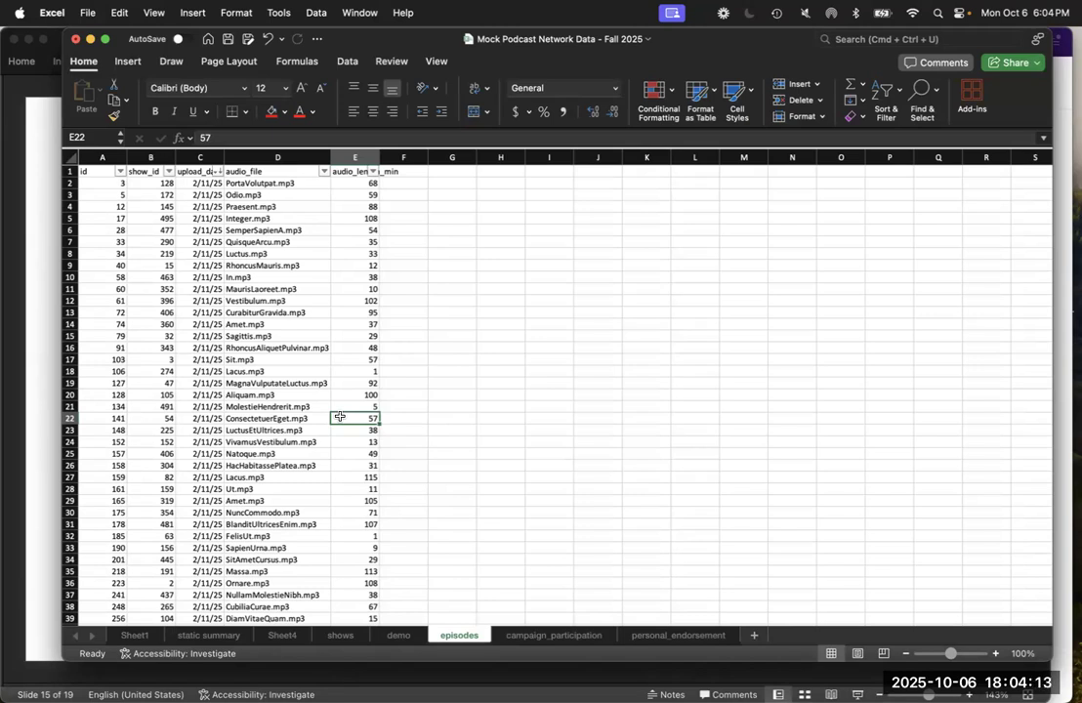
{"action": "scroll", "coordinate": [338, 417], "scroll_direction": "down", "scroll_amount": 20}
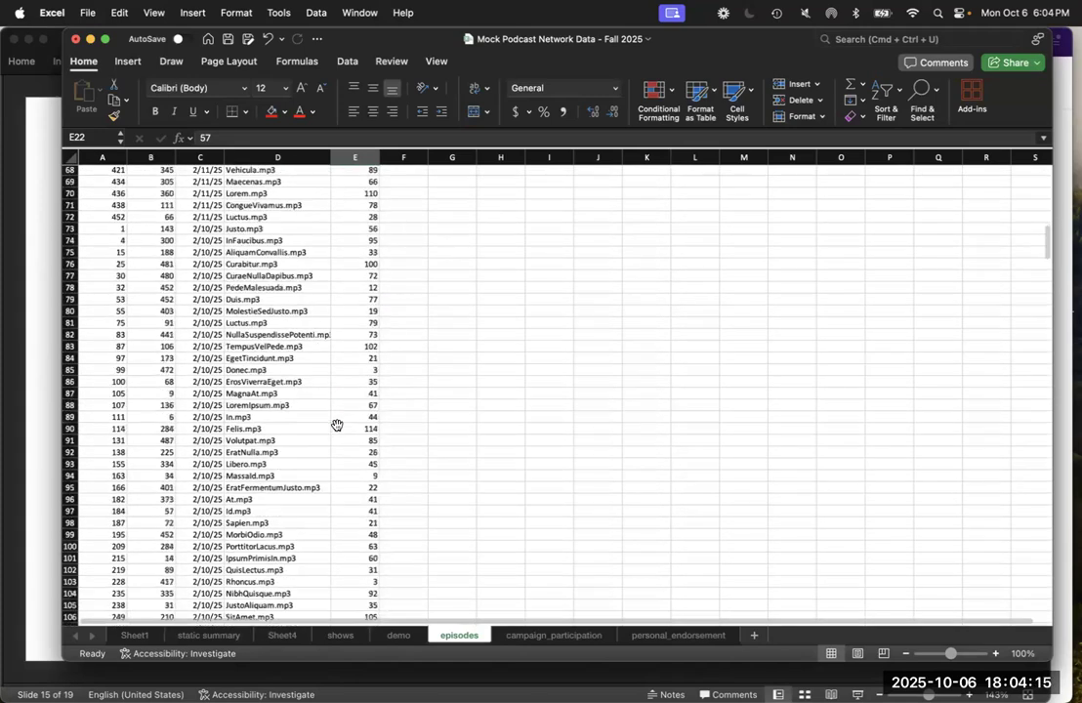
{"action": "scroll", "coordinate": [337, 424], "scroll_direction": "down", "scroll_amount": 20}
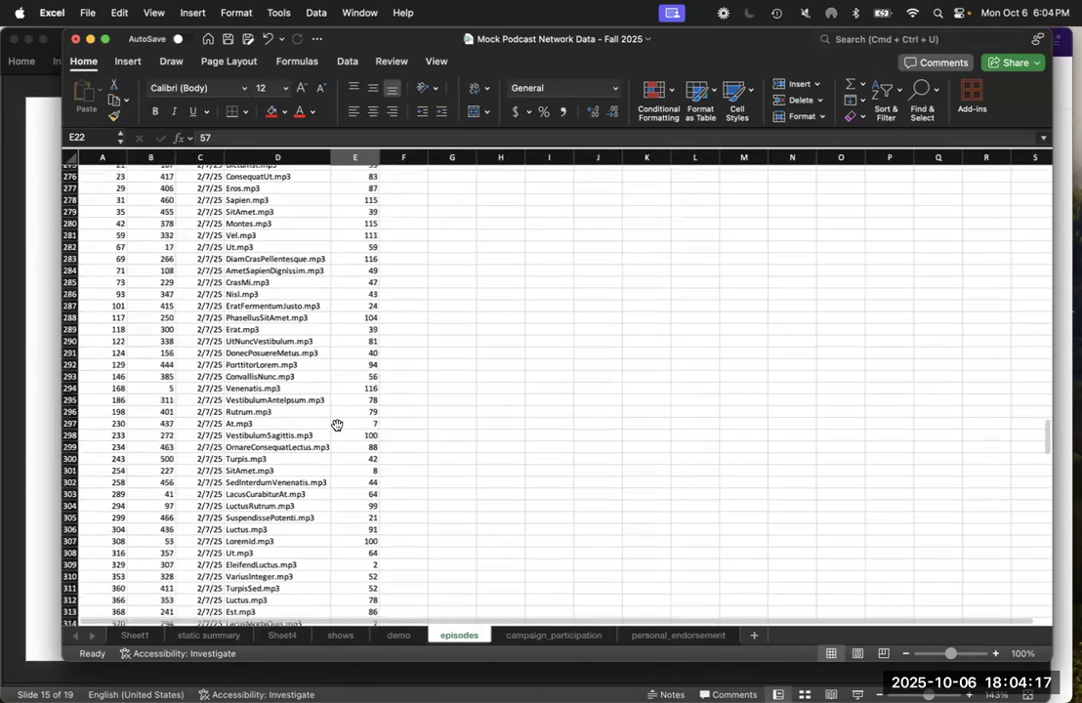
{"action": "scroll", "coordinate": [337, 425], "scroll_direction": "up", "scroll_amount": 20}
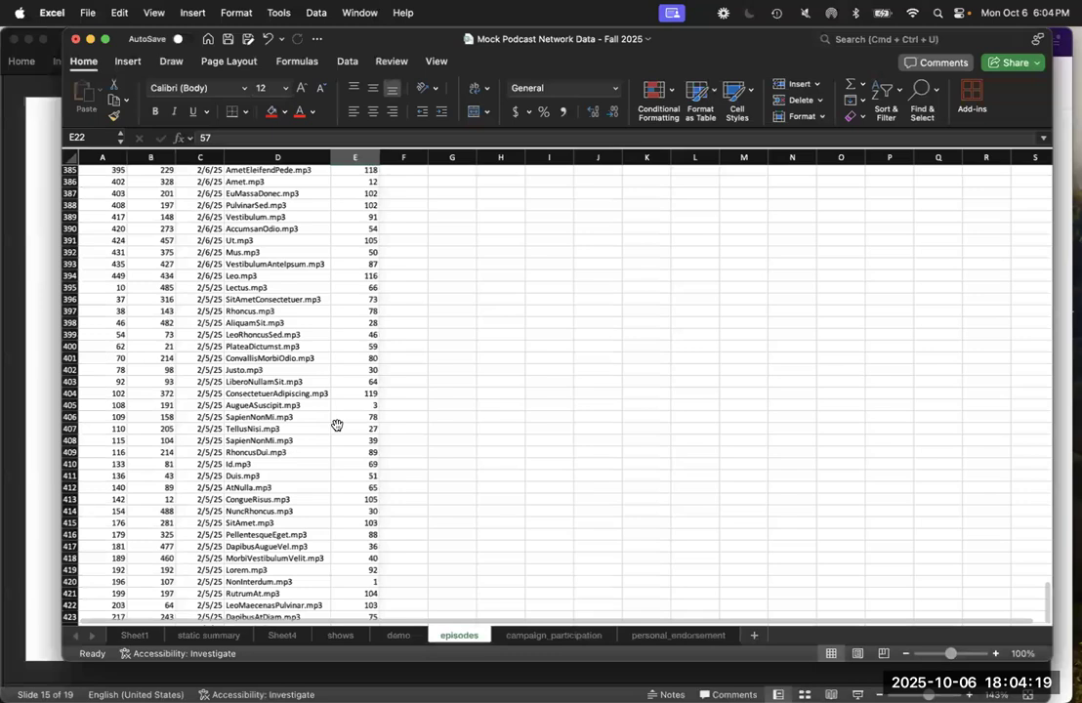
{"action": "scroll", "coordinate": [337, 425], "scroll_direction": "up", "scroll_amount": 20}
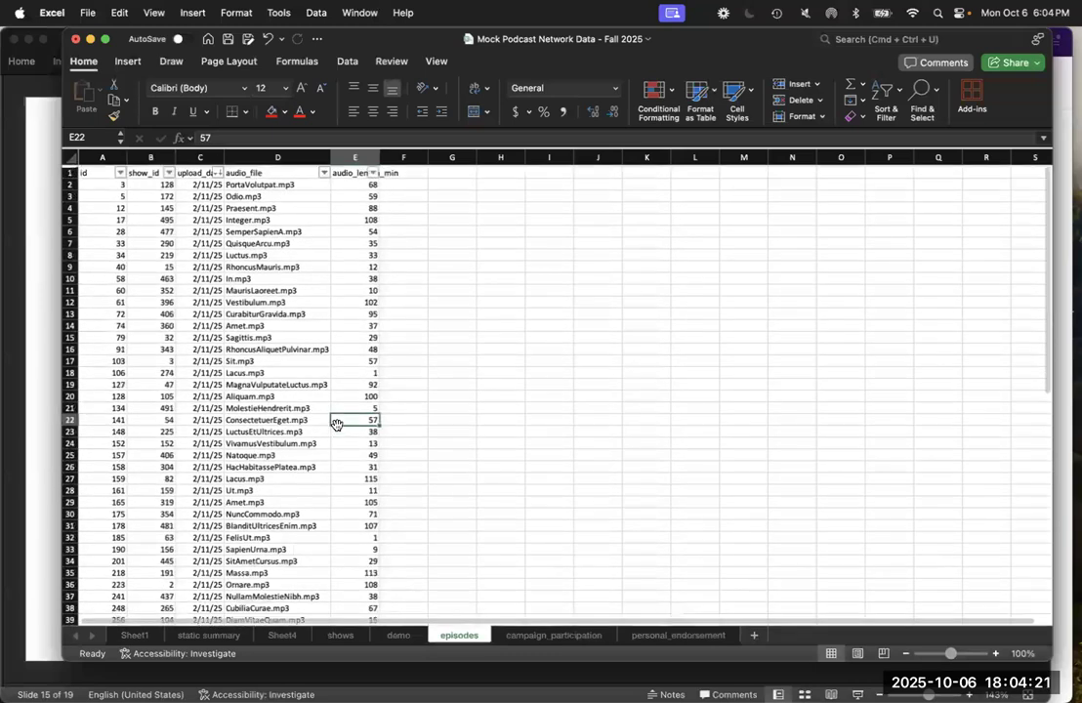
{"action": "scroll", "coordinate": [337, 425], "scroll_direction": "down", "scroll_amount": 1}
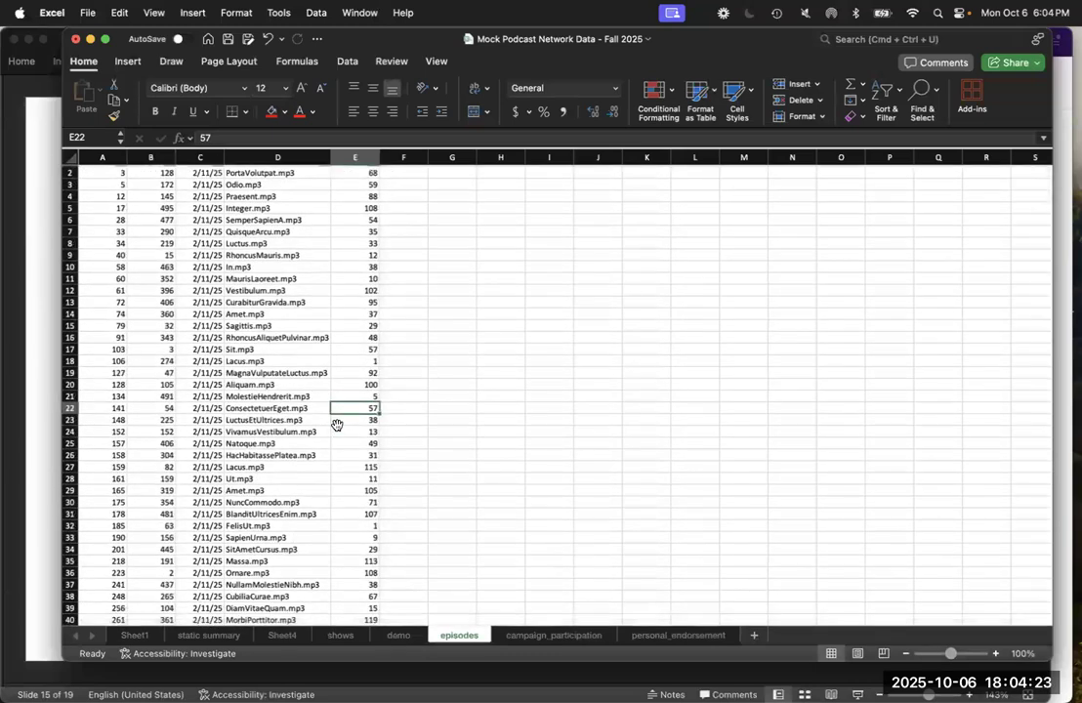
{"action": "scroll", "coordinate": [337, 425], "scroll_direction": "up", "scroll_amount": 1}
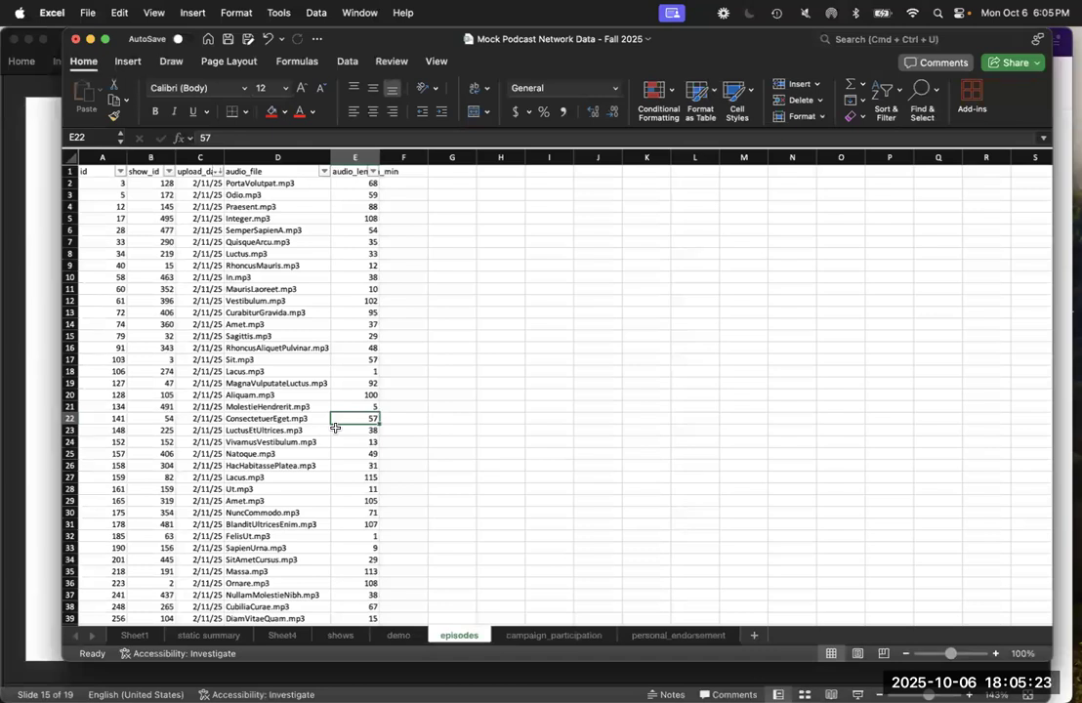
{"action": "left_click", "coordinate": [184, 364]}
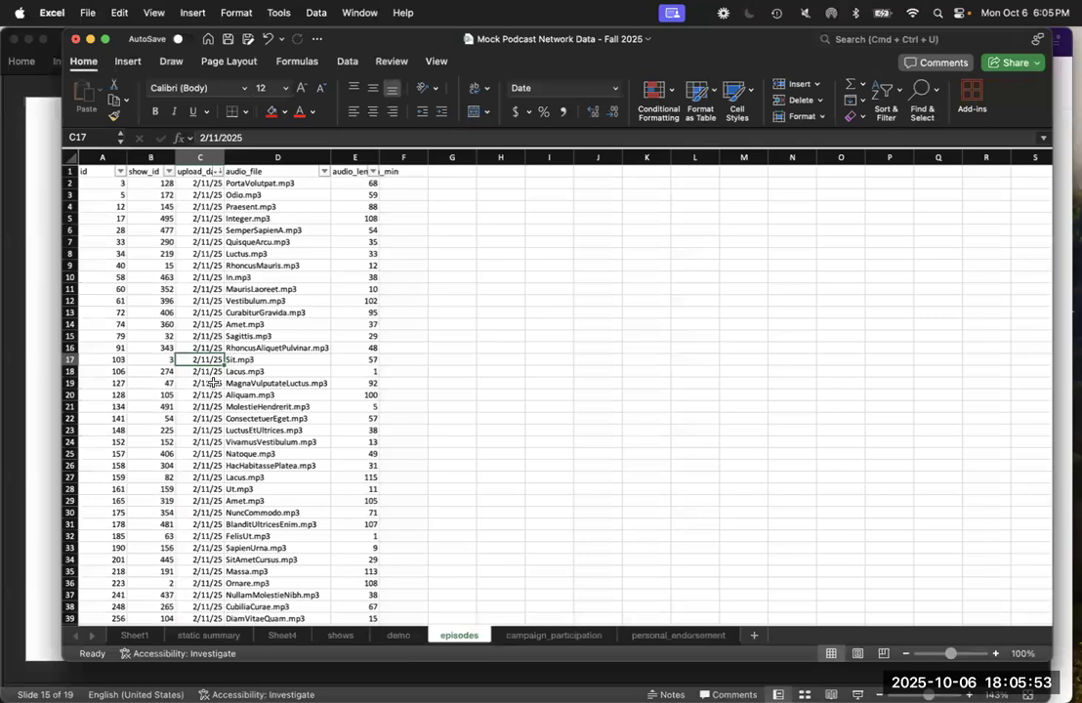
{"action": "left_click", "coordinate": [259, 429]}
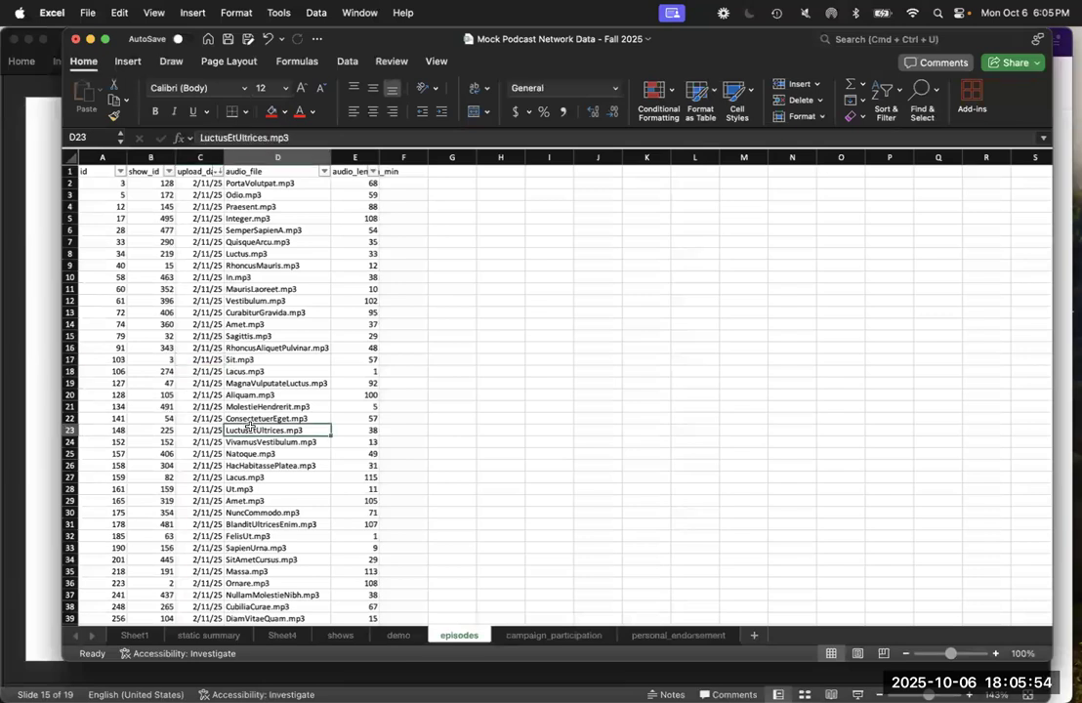
{"action": "left_click", "coordinate": [205, 371]}
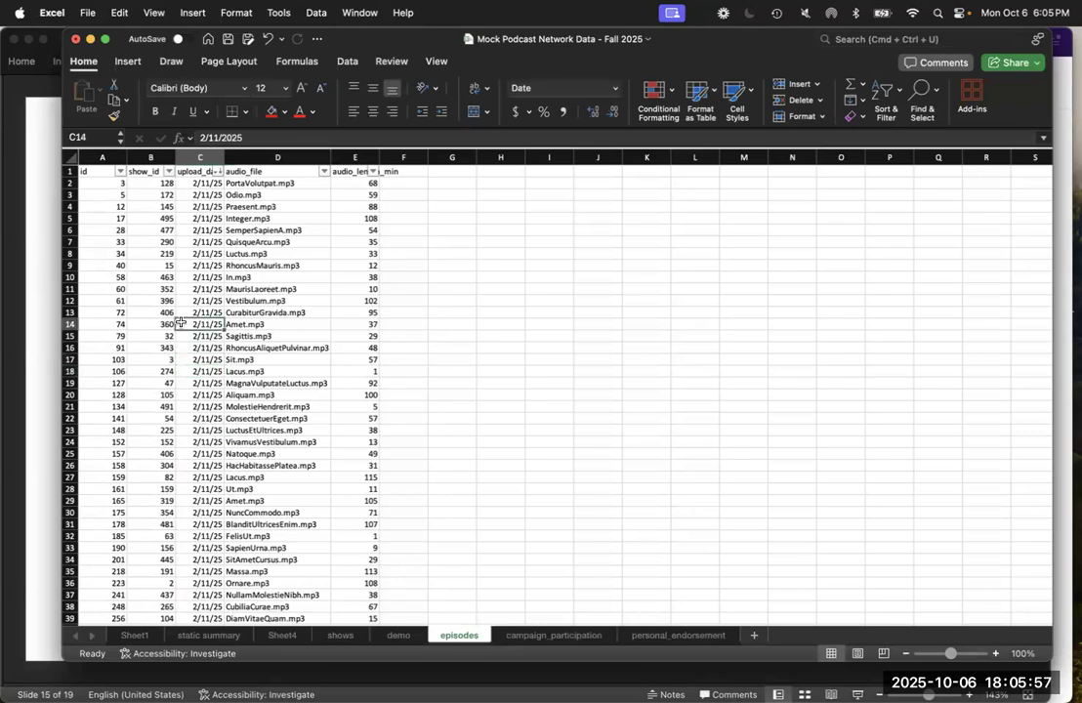
{"action": "left_click", "coordinate": [165, 278]}
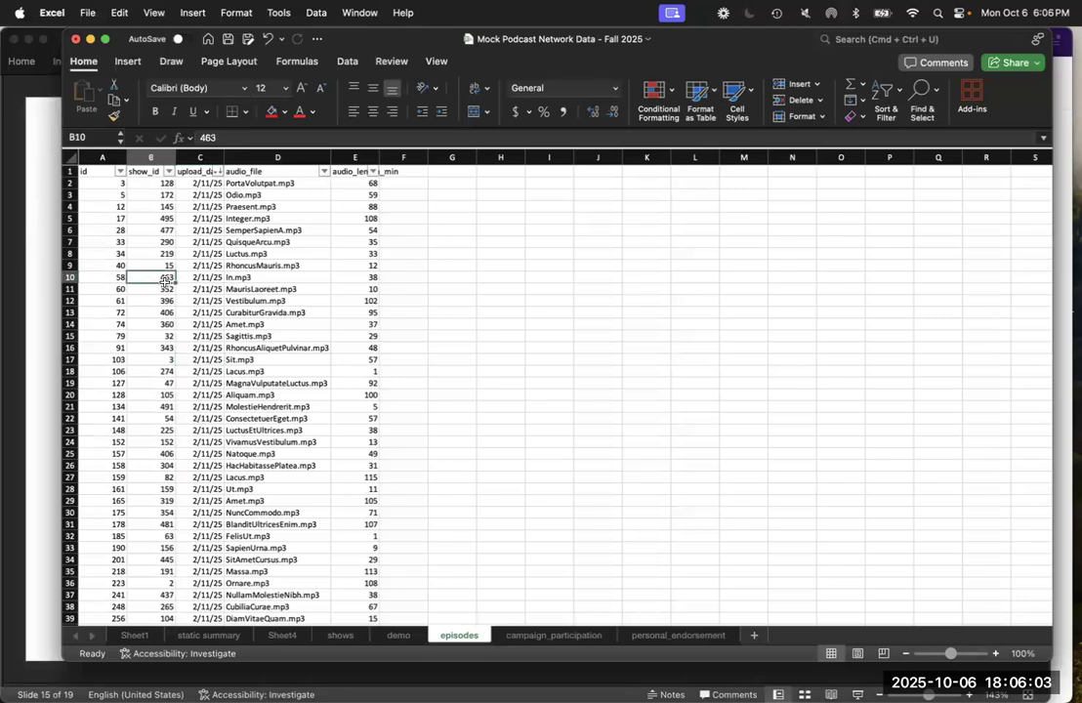
Step: Create a PivotTable on a new worksheet from the whole data range of the episodes sheet
{"action": "key", "text": "super+a"}
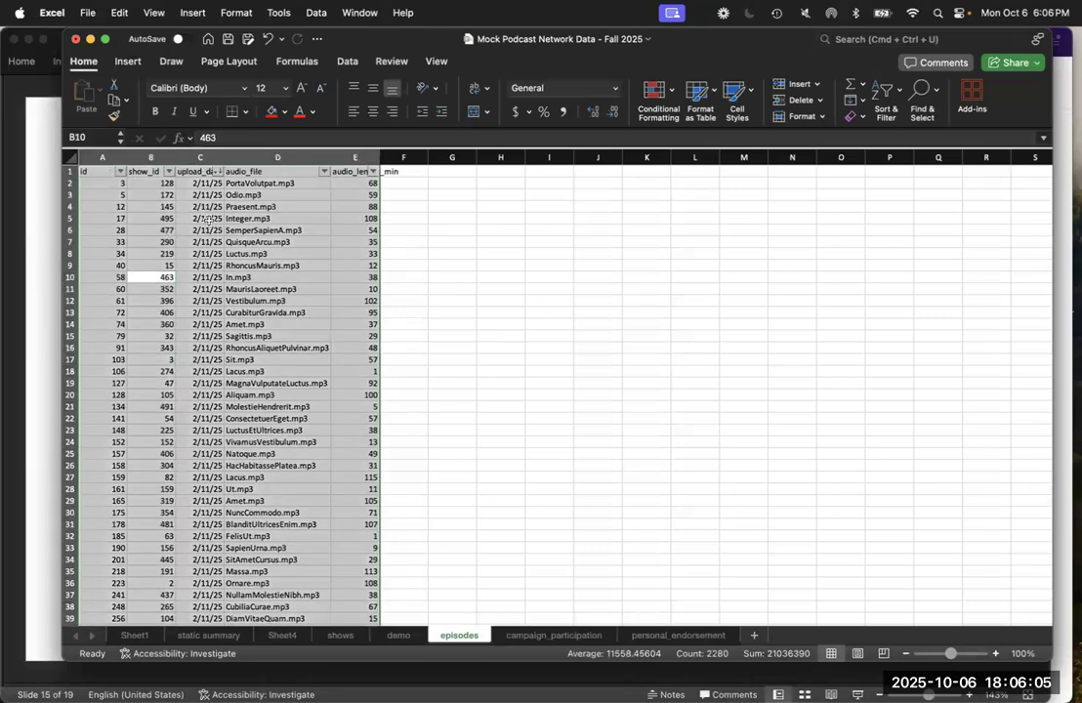
{"action": "left_click", "coordinate": [130, 61]}
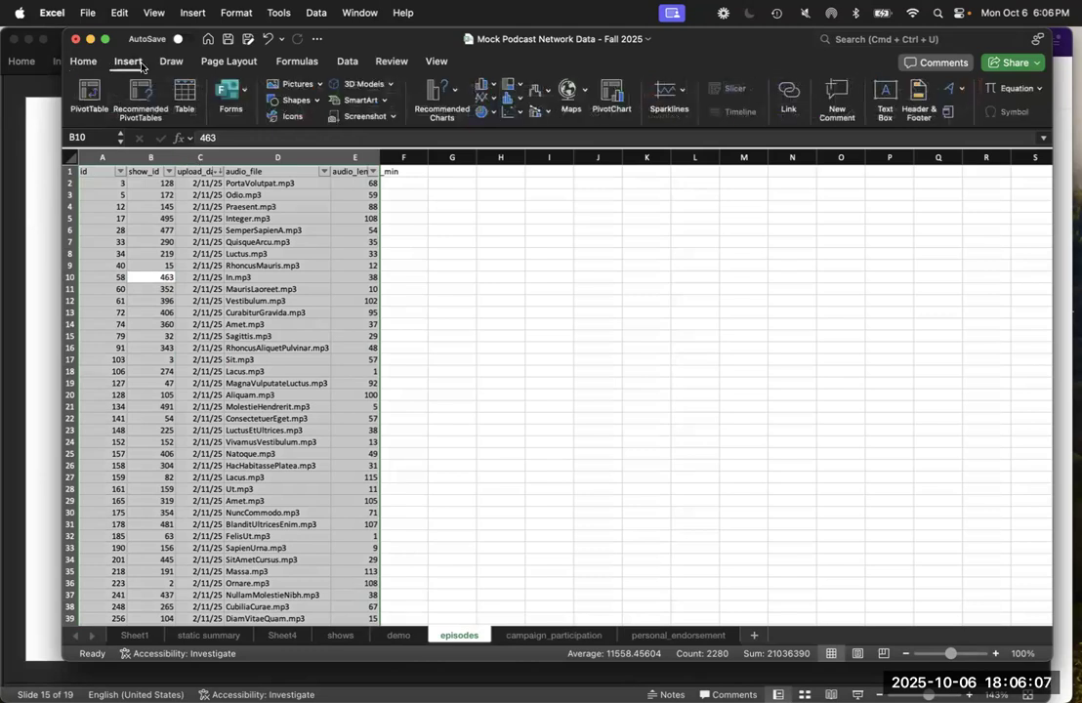
{"action": "left_click", "coordinate": [80, 88]}
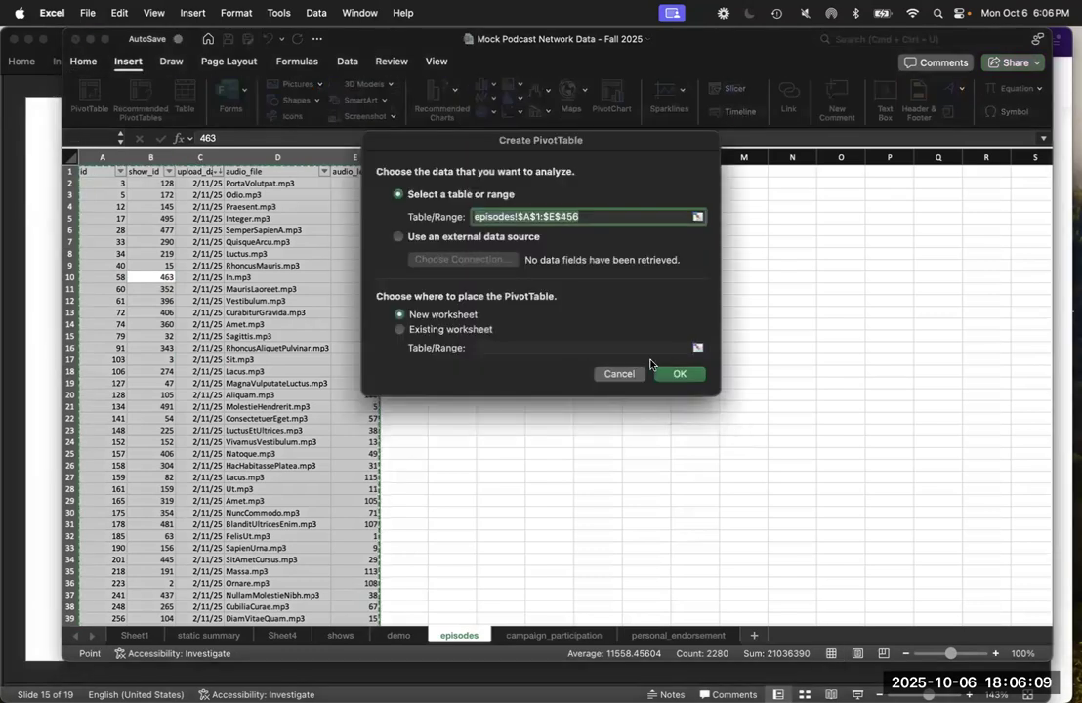
{"action": "left_click", "coordinate": [677, 376]}
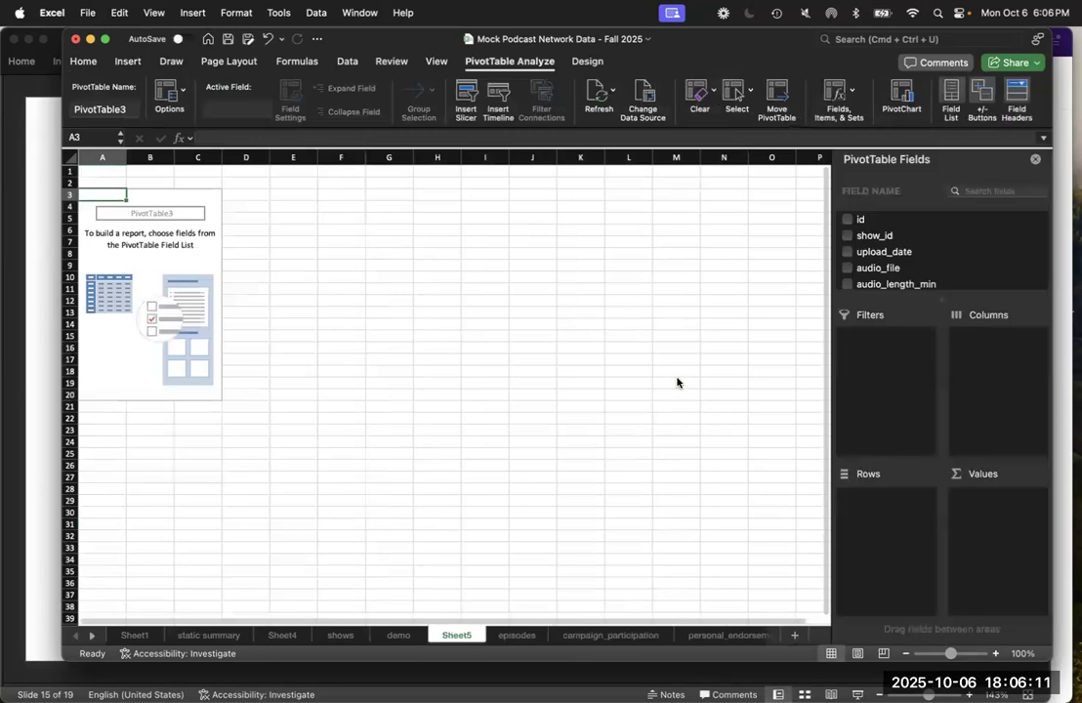
Step: Add audio_length_min to the PivotTable values and summarize it by Average
{"action": "scroll", "coordinate": [889, 252], "scroll_direction": "down", "scroll_amount": 1}
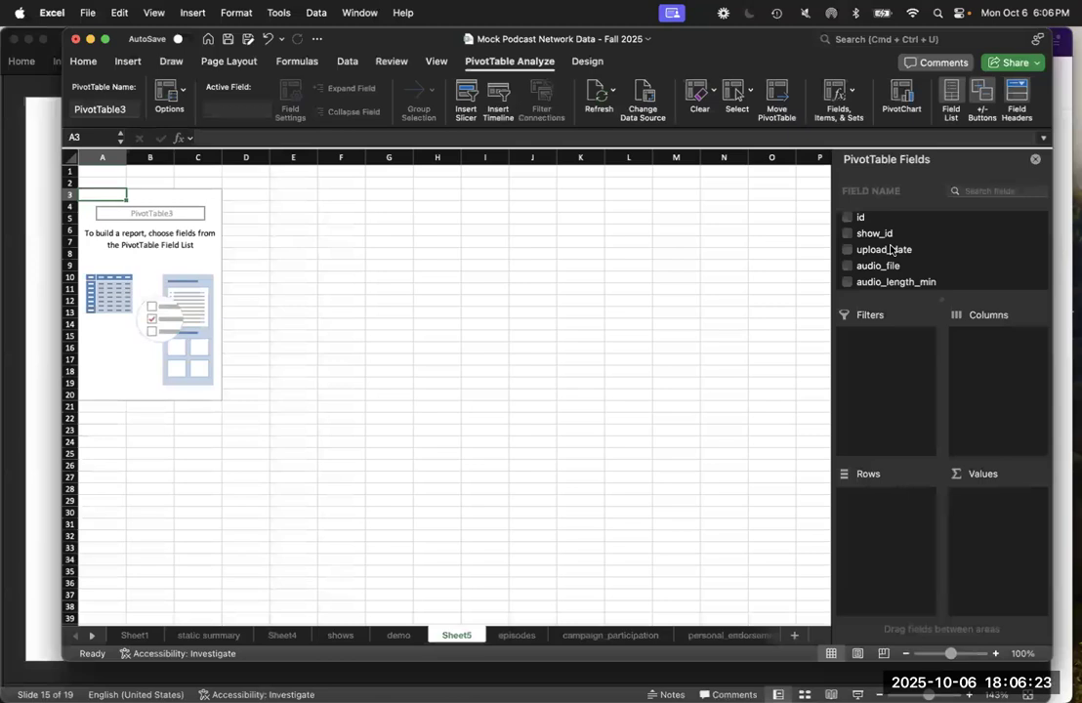
{"action": "left_click_drag", "start_coordinate": [890, 281], "coordinate": [1009, 513]}
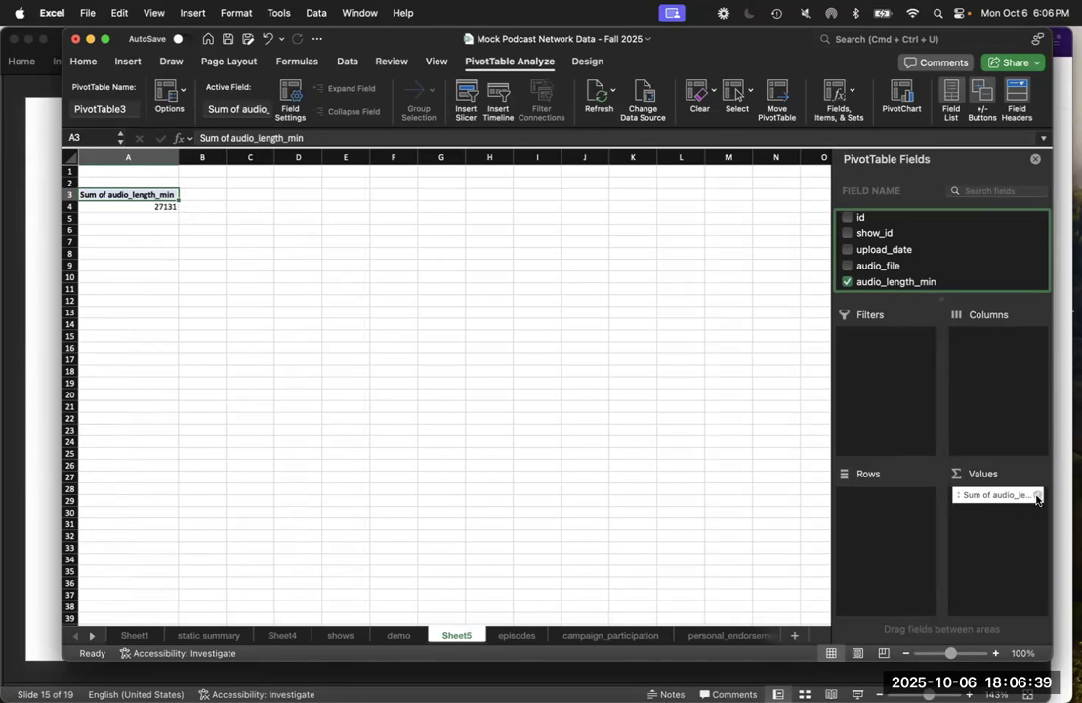
{"action": "left_click", "coordinate": [1038, 498]}
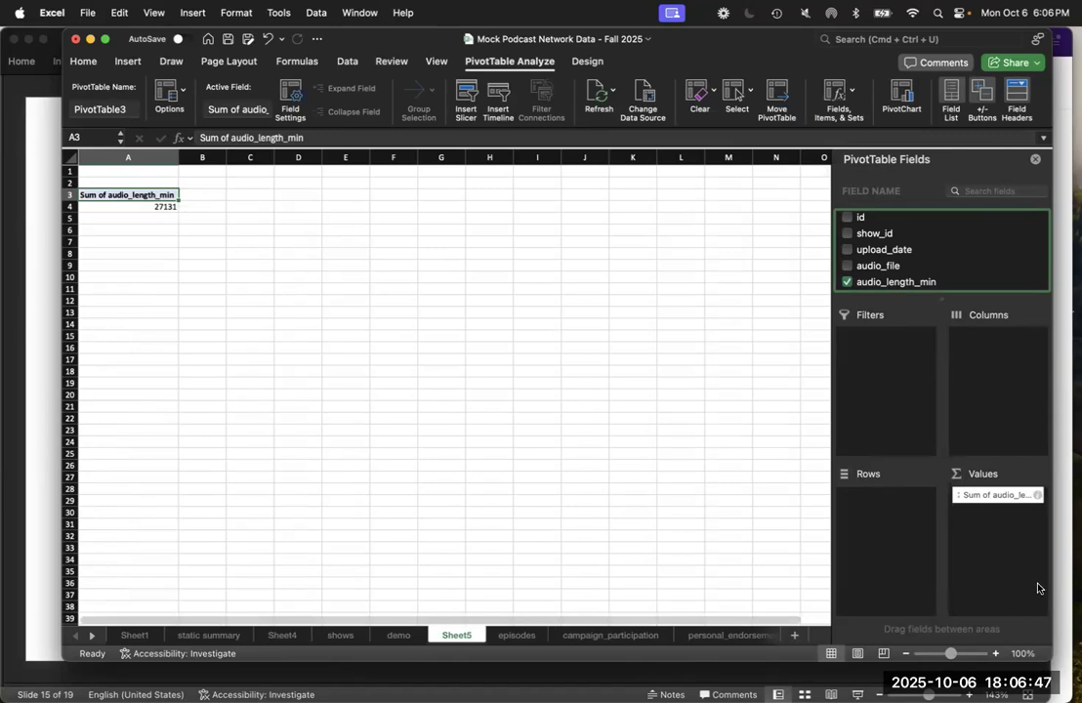
{"action": "left_click", "coordinate": [996, 653]}
{"action": "left_click", "coordinate": [1037, 494]}
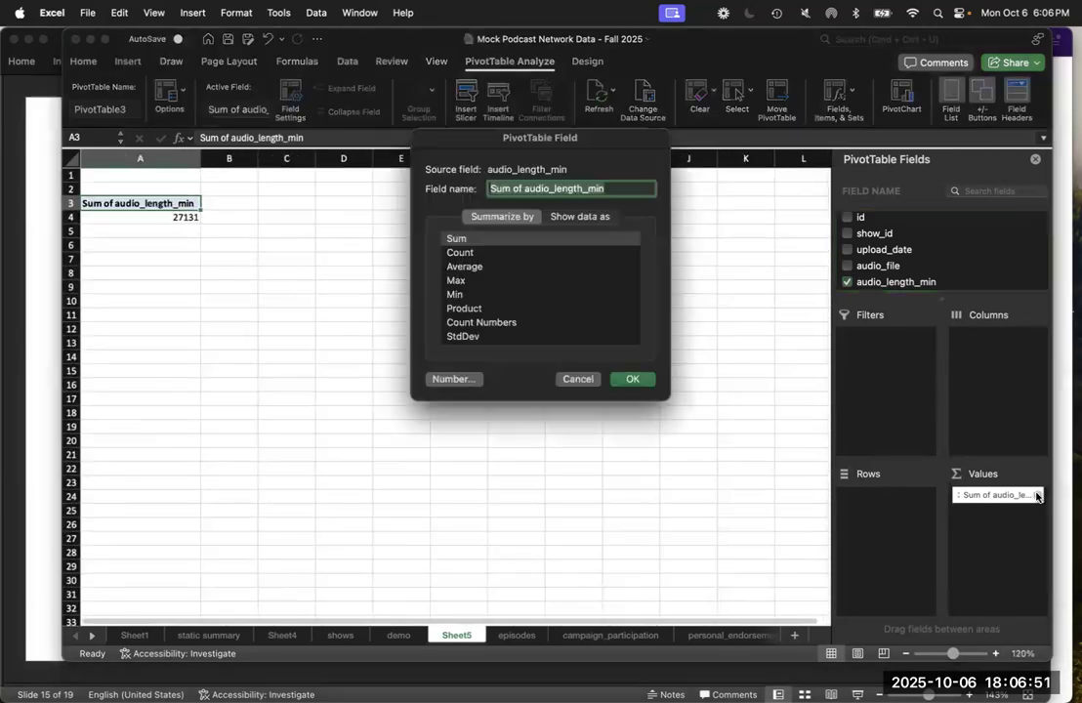
{"action": "left_click", "coordinate": [526, 268]}
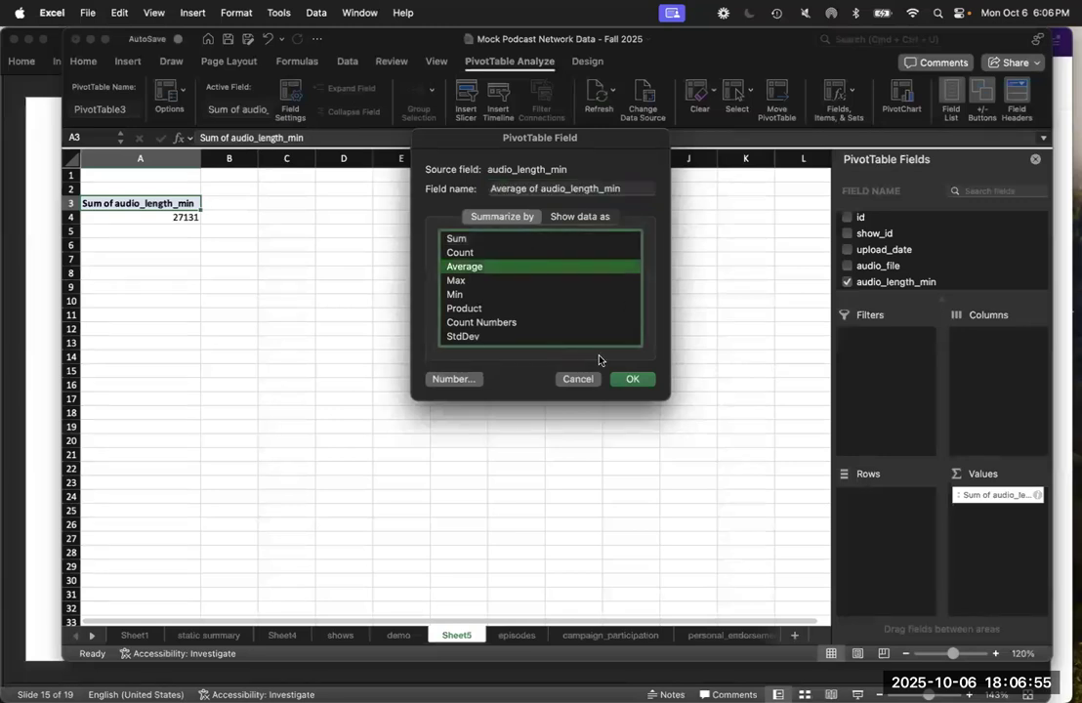
{"action": "left_click", "coordinate": [636, 378]}
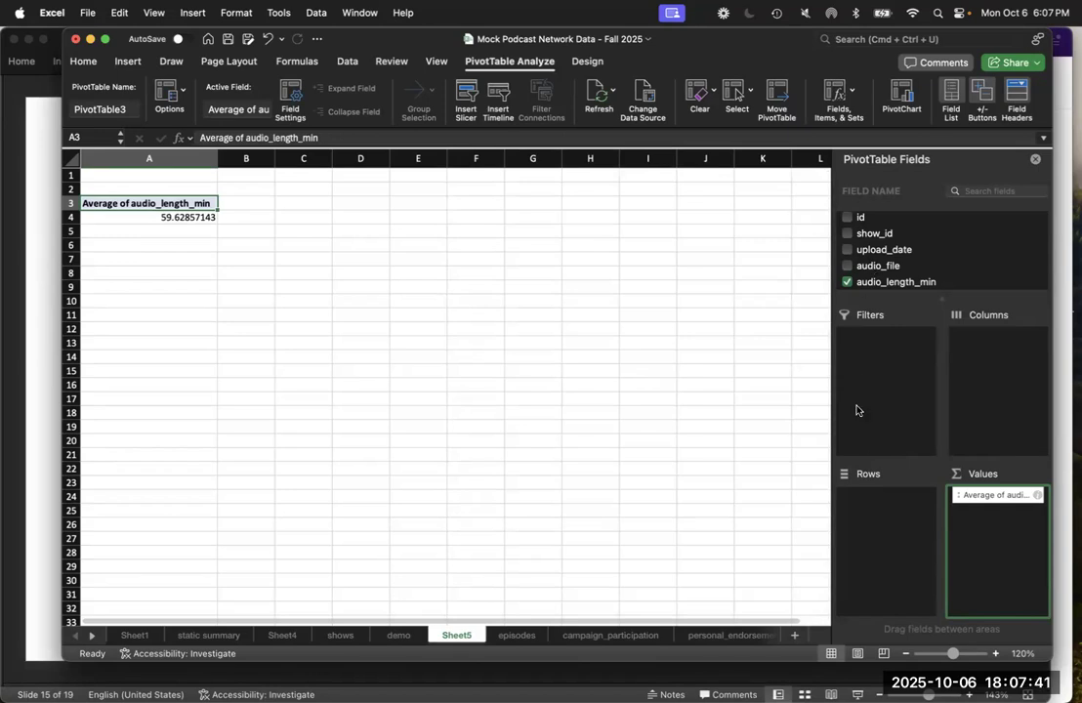
Step: Break the average audio length down by upload_date rows and compare the averages for the individual dates
{"action": "left_click_drag", "start_coordinate": [886, 253], "coordinate": [873, 550]}
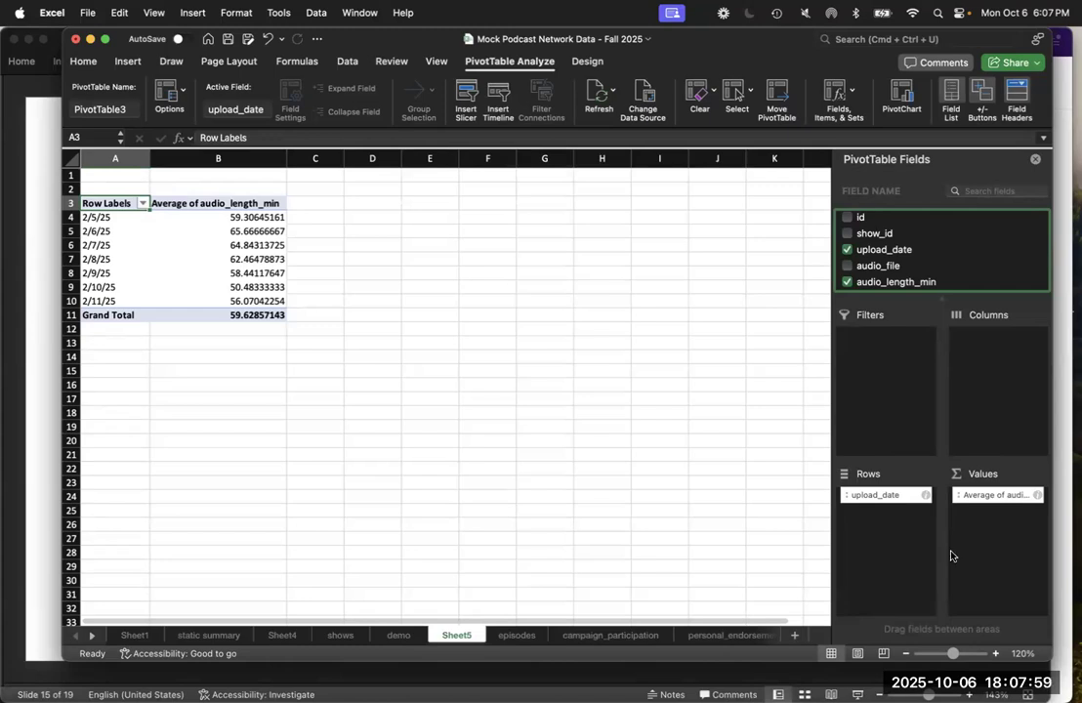
{"action": "left_click", "coordinate": [220, 220]}
{"action": "key", "text": "Down"}
{"action": "key", "text": "Left"}
{"action": "key", "text": "Down"}
{"action": "key", "text": "Down"}
{"action": "key", "text": "Down"}
{"action": "key", "text": "Down"}
{"action": "key", "text": "Right"}
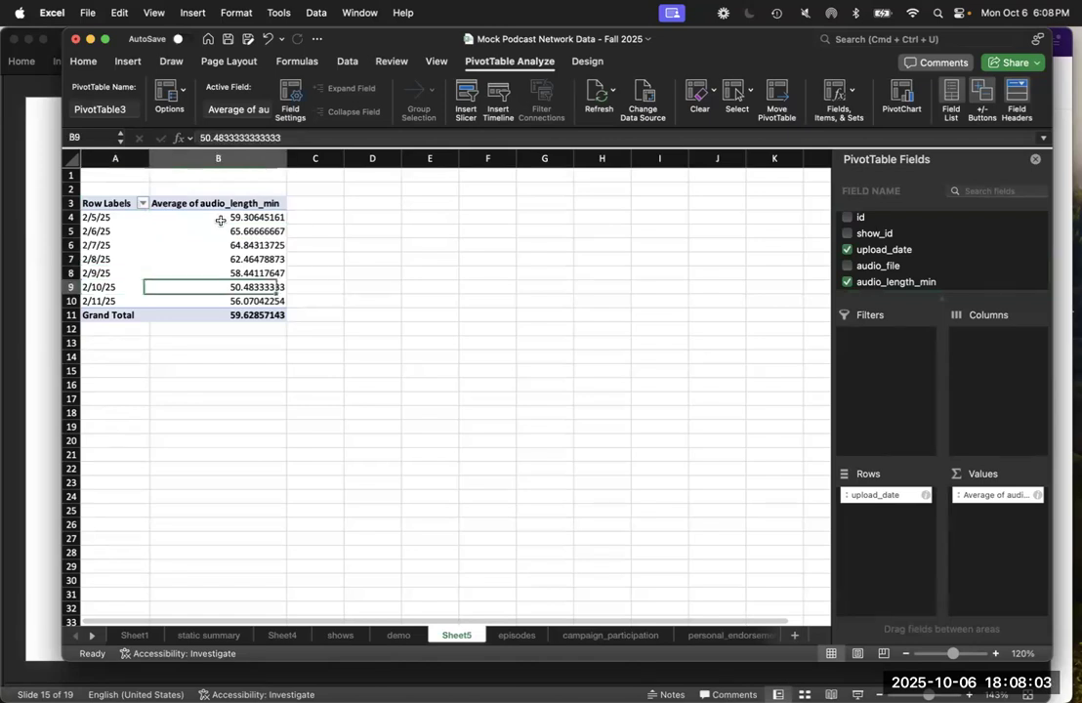
{"action": "key", "text": "Left"}
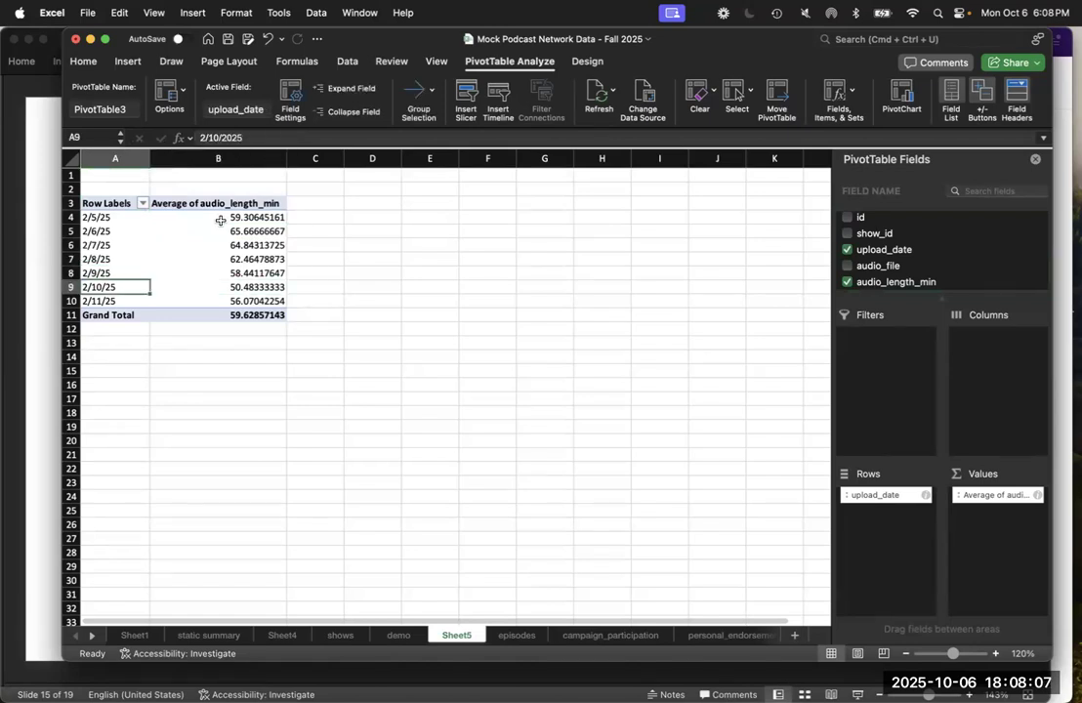
{"action": "key", "text": "Right"}
{"action": "key", "text": "Left"}
{"action": "key", "text": "Right"}
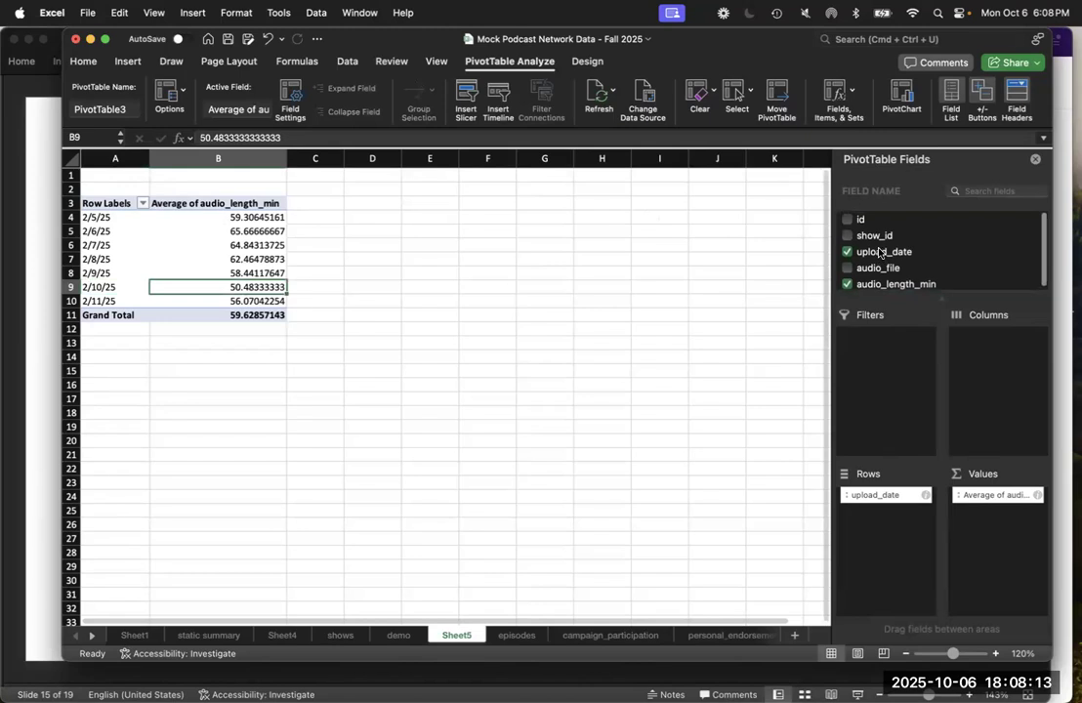
{"action": "scroll", "coordinate": [879, 252], "scroll_direction": "down", "scroll_amount": 1}
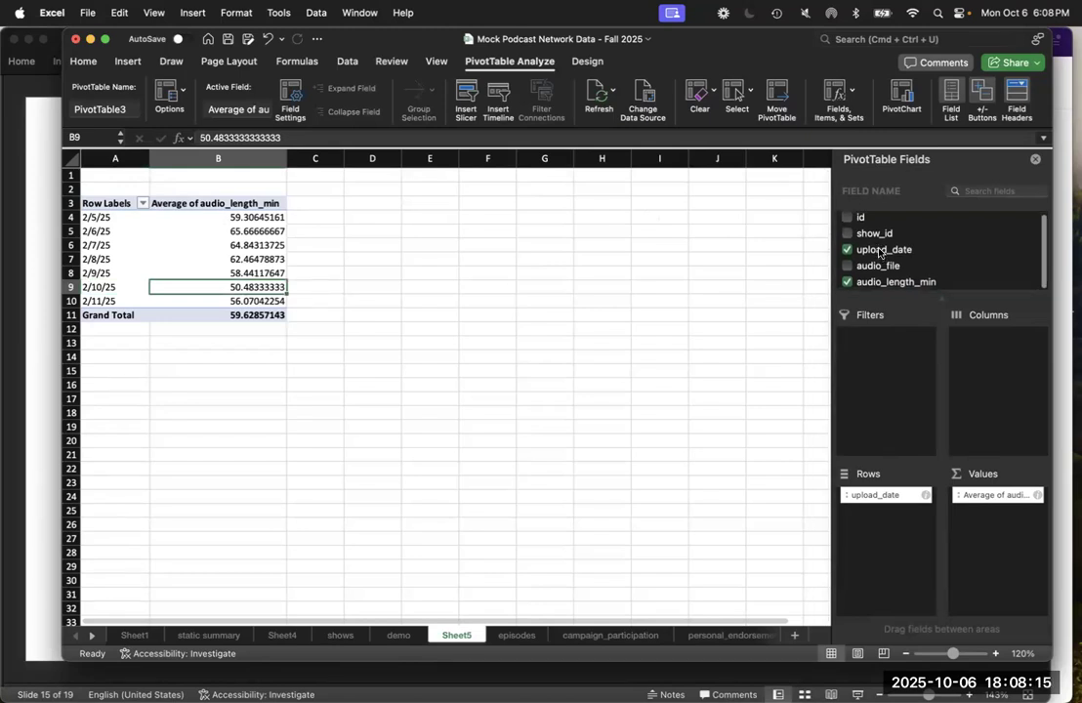
{"action": "scroll", "coordinate": [879, 252], "scroll_direction": "up", "scroll_amount": 1}
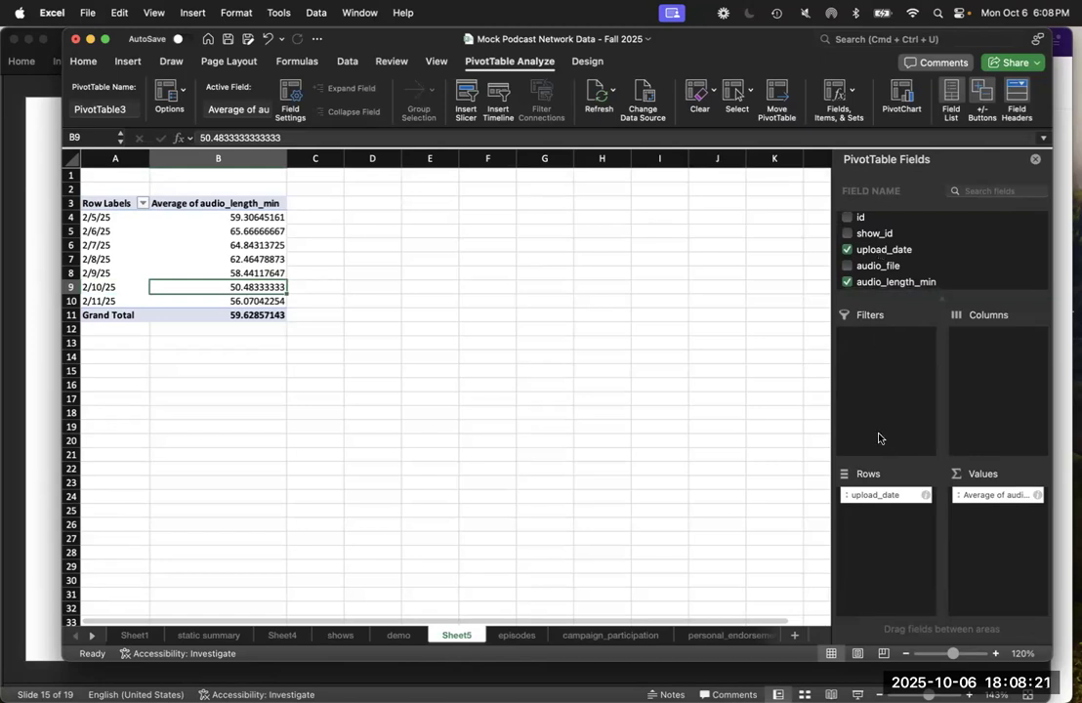
Step: Replace upload_date with show_id as the PivotTable's row field and look through the averages per show
{"action": "left_click_drag", "start_coordinate": [875, 496], "coordinate": [913, 238]}
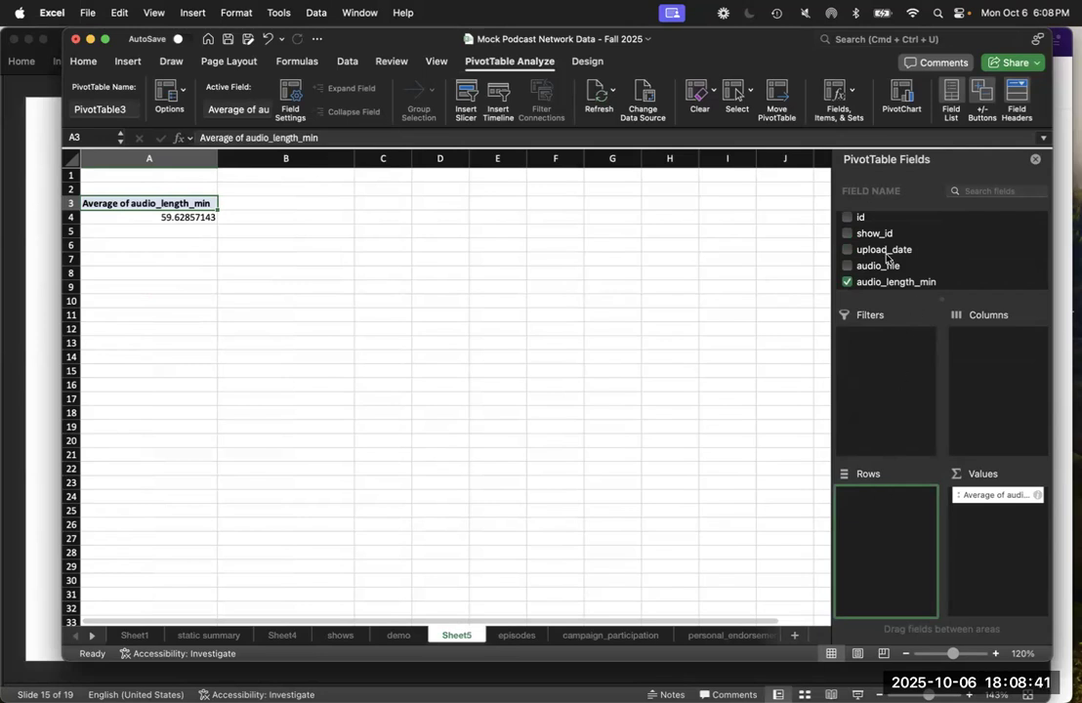
{"action": "left_click_drag", "start_coordinate": [884, 238], "coordinate": [881, 544]}
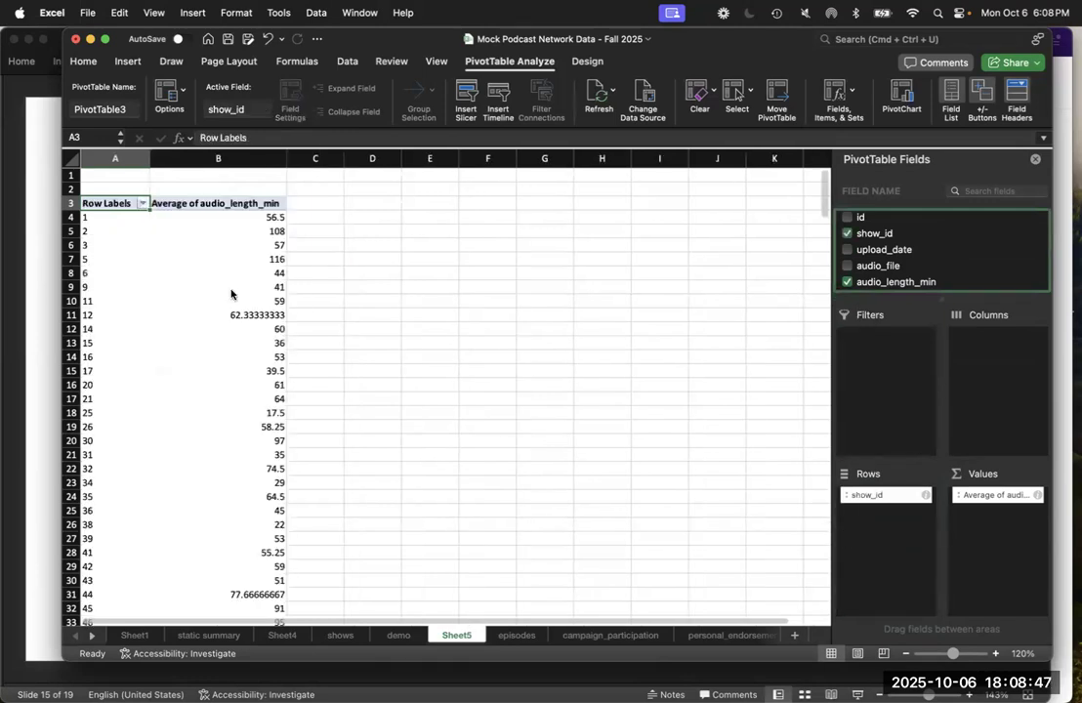
{"action": "scroll", "coordinate": [231, 294], "scroll_direction": "down", "scroll_amount": 15}
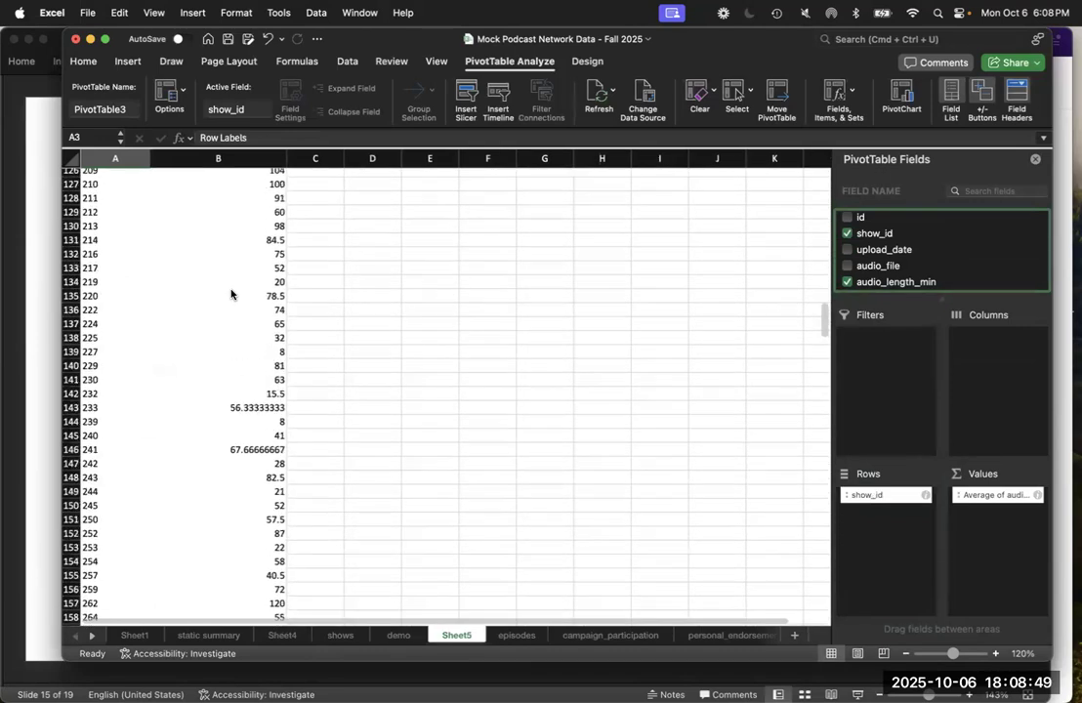
{"action": "scroll", "coordinate": [231, 294], "scroll_direction": "up", "scroll_amount": 15}
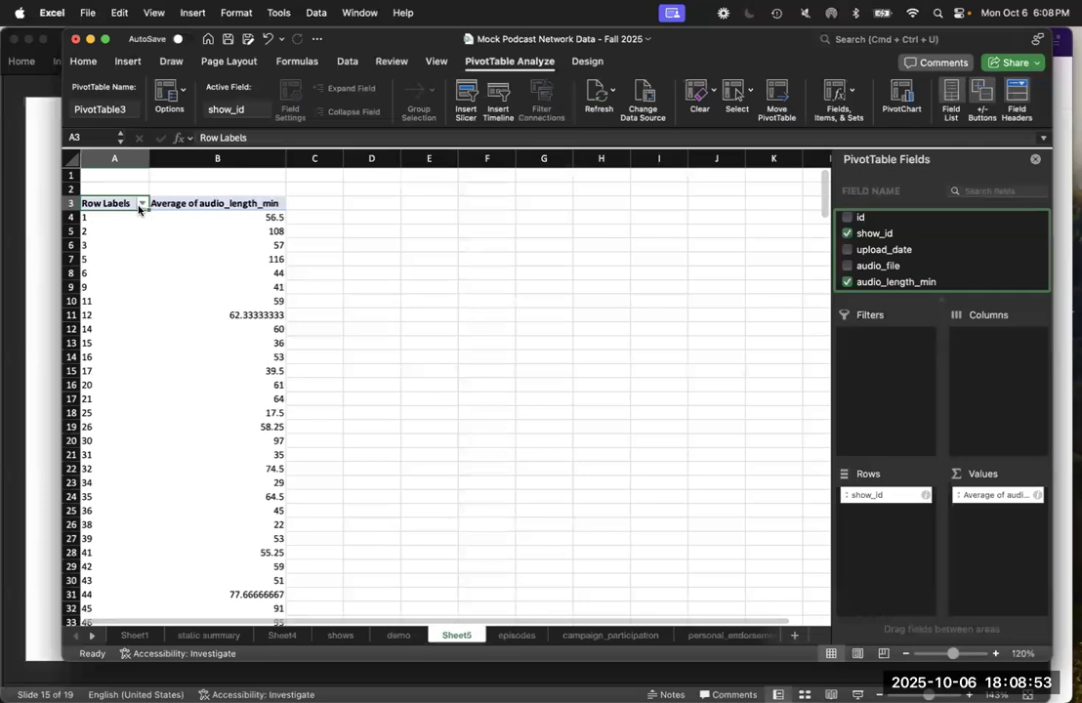
Step: Sort the show_id rows in descending order by Average of audio_length_min and select the first show's ID
{"action": "left_click", "coordinate": [142, 205]}
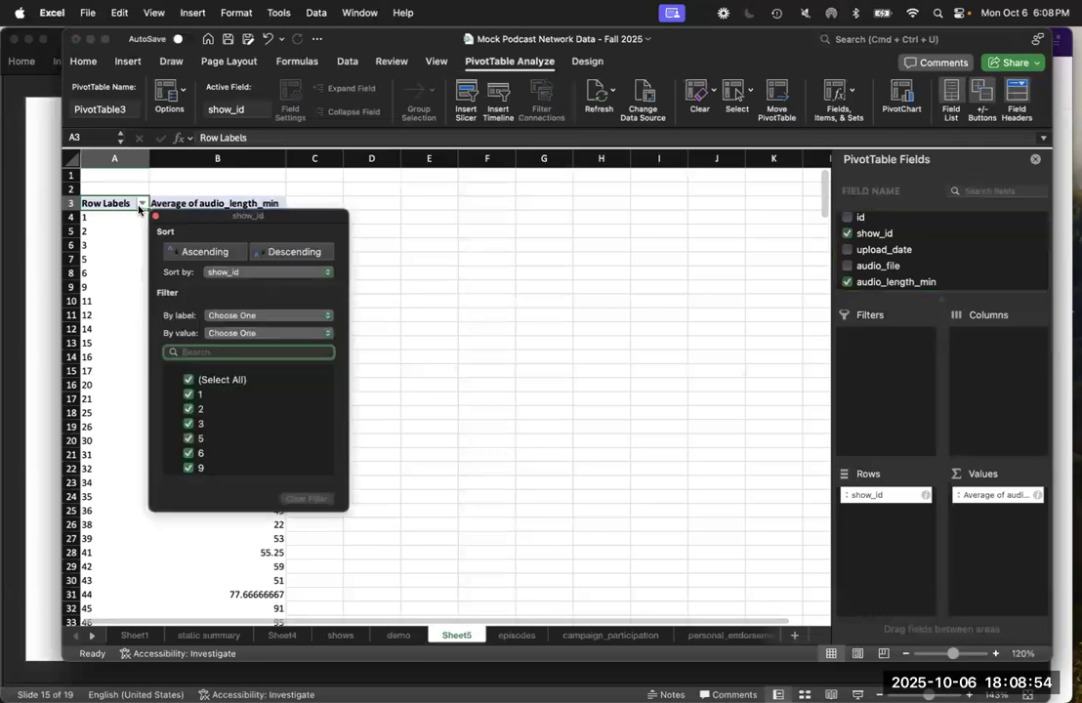
{"action": "left_click", "coordinate": [231, 272]}
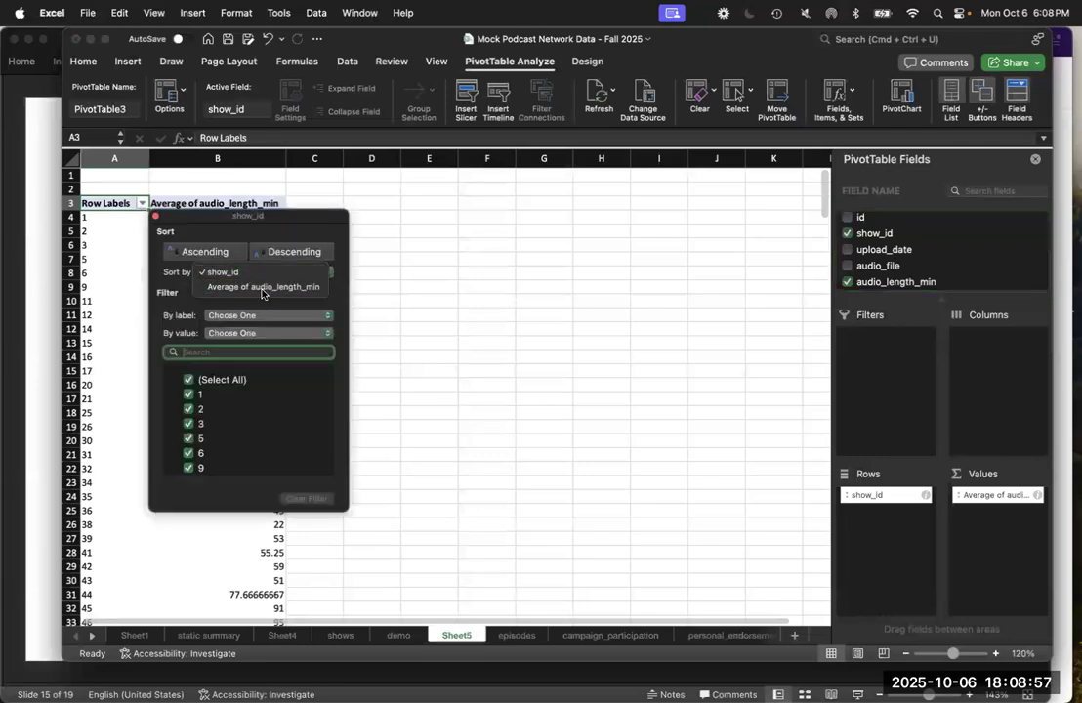
{"action": "left_click", "coordinate": [260, 288]}
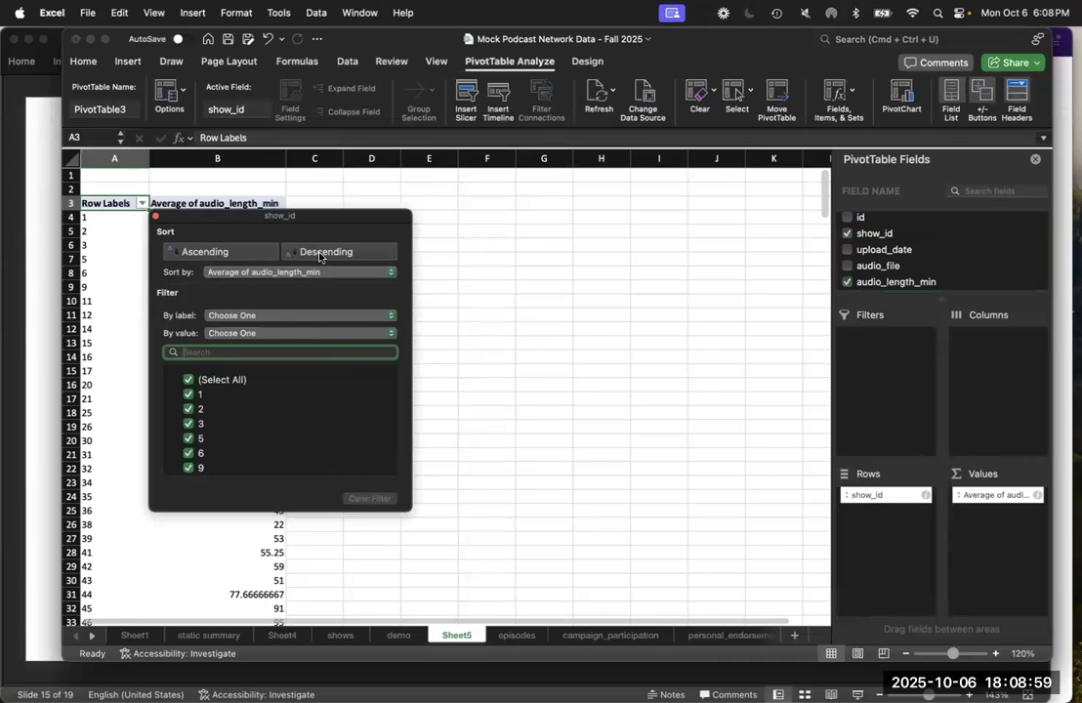
{"action": "left_click", "coordinate": [318, 253]}
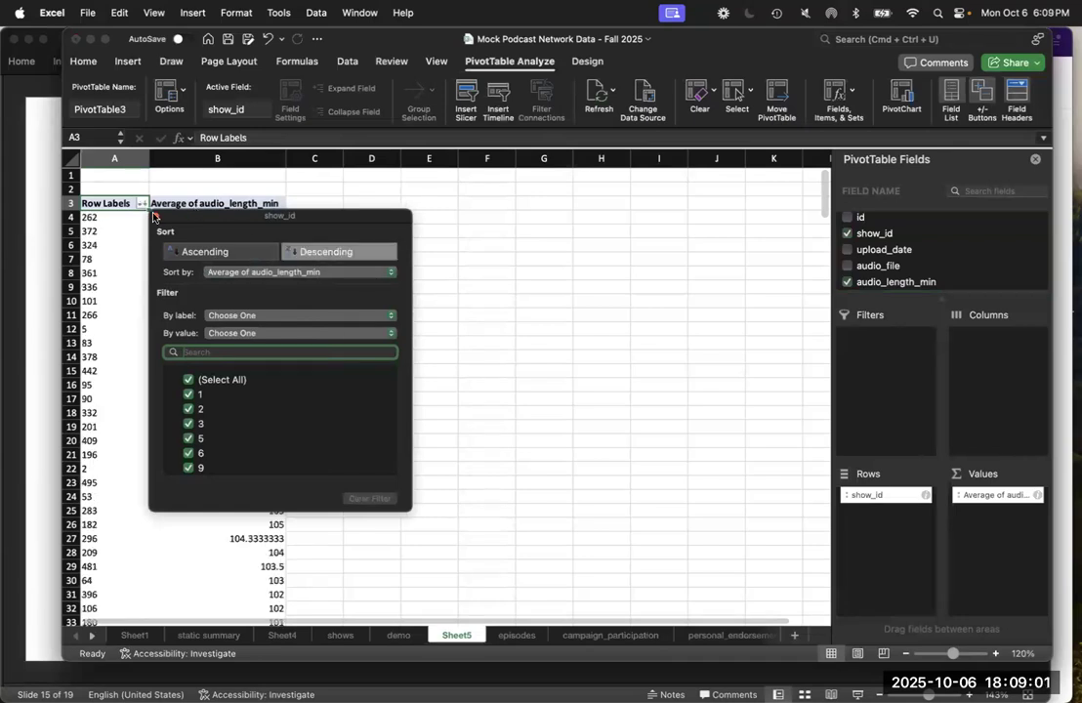
{"action": "left_click", "coordinate": [200, 243]}
{"action": "key", "text": "Up"}
{"action": "key", "text": "Up"}
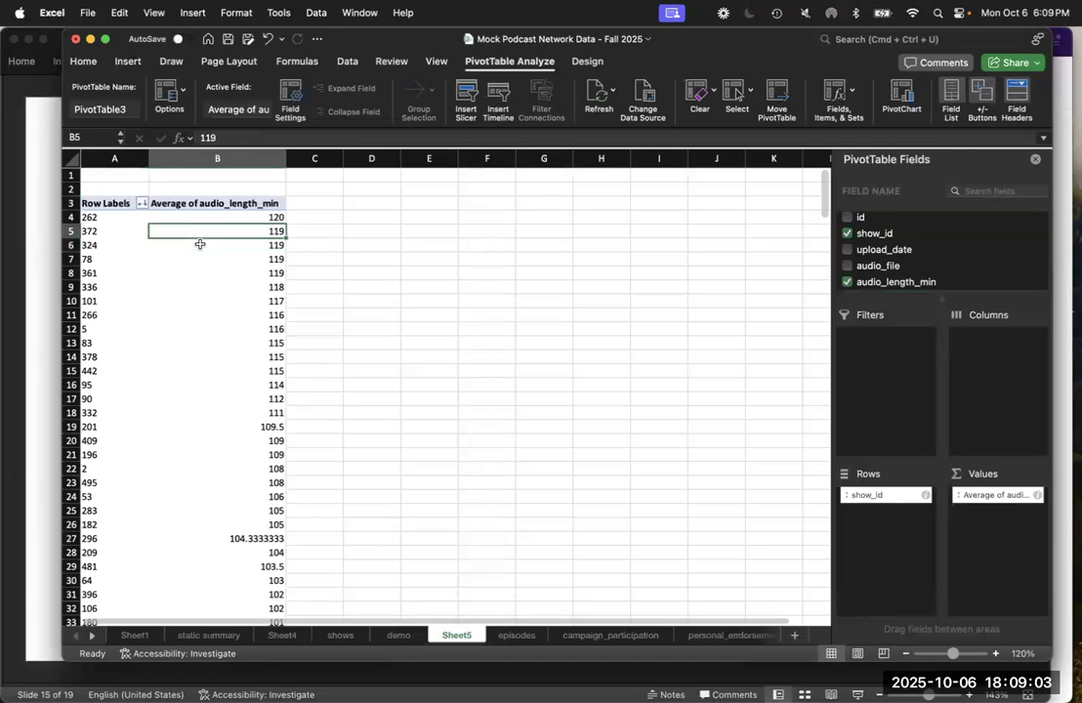
{"action": "key", "text": "Left"}
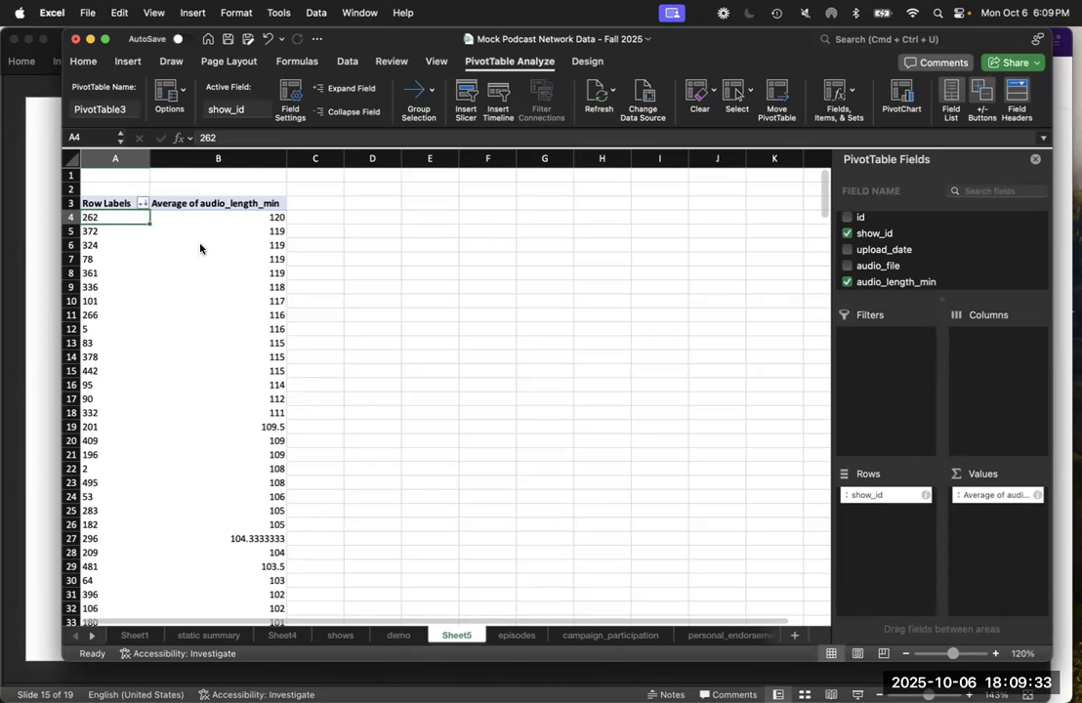
Step: Examine the fields of one episode record on the episodes sheet, and return to the PivotTable on Sheet5
{"action": "left_click", "coordinate": [518, 635]}
{"action": "left_click", "coordinate": [332, 488]}
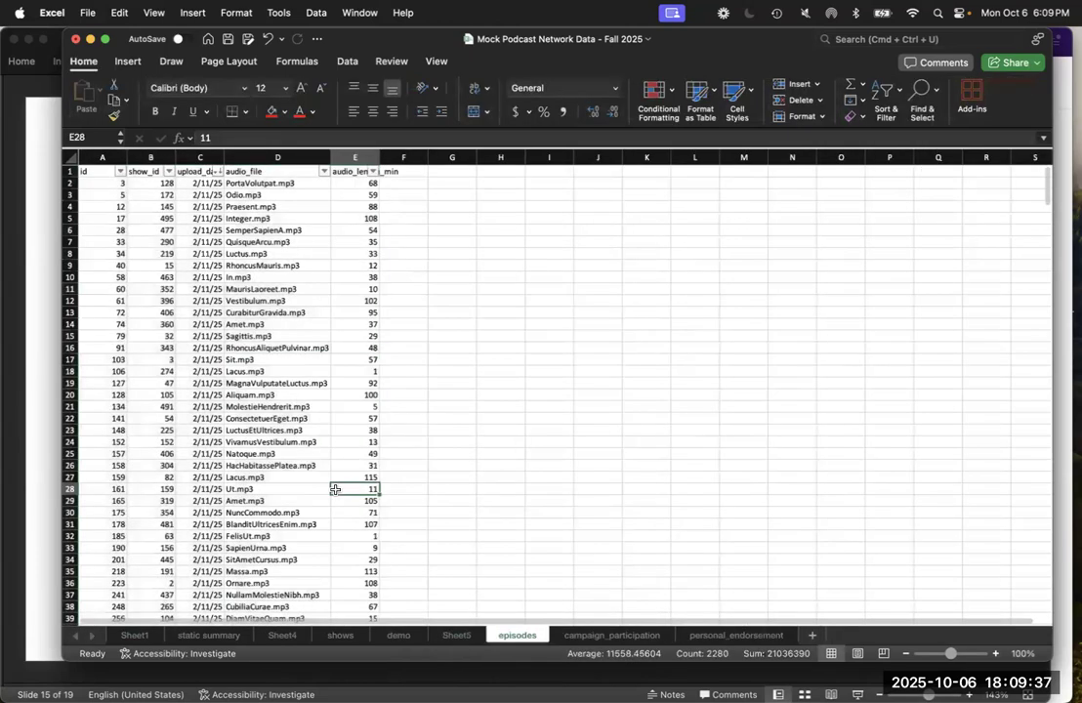
{"action": "key", "text": "Home"}
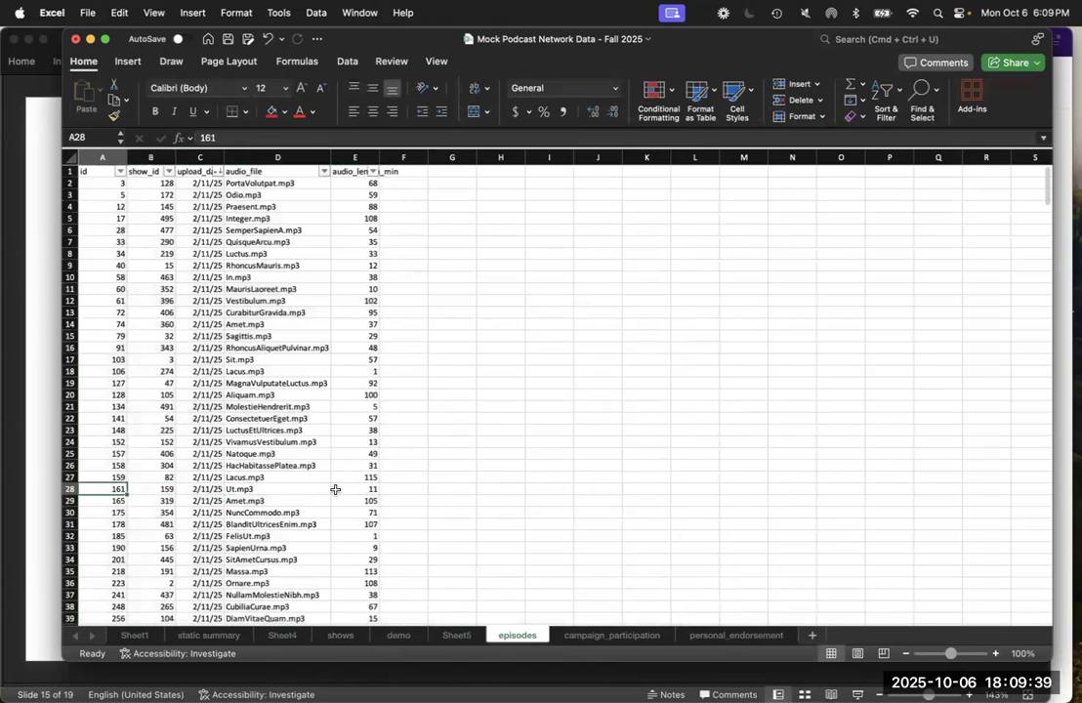
{"action": "key", "text": "Up"}
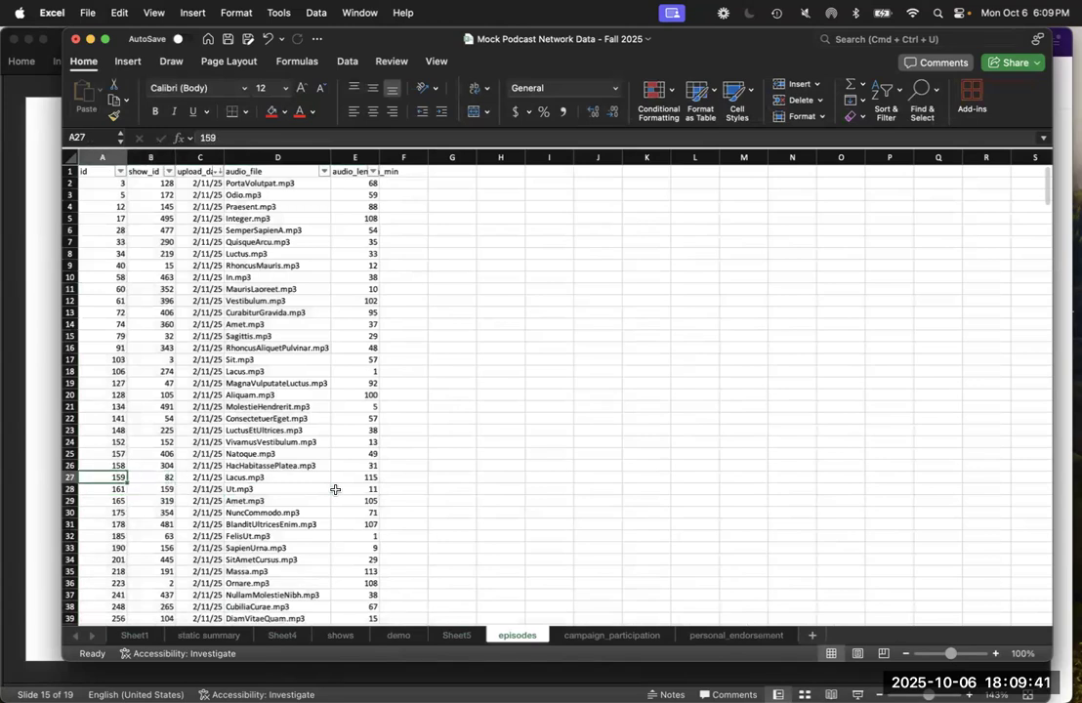
{"action": "key", "text": "Right"}
{"action": "key", "text": "Right"}
{"action": "key", "text": "Right"}
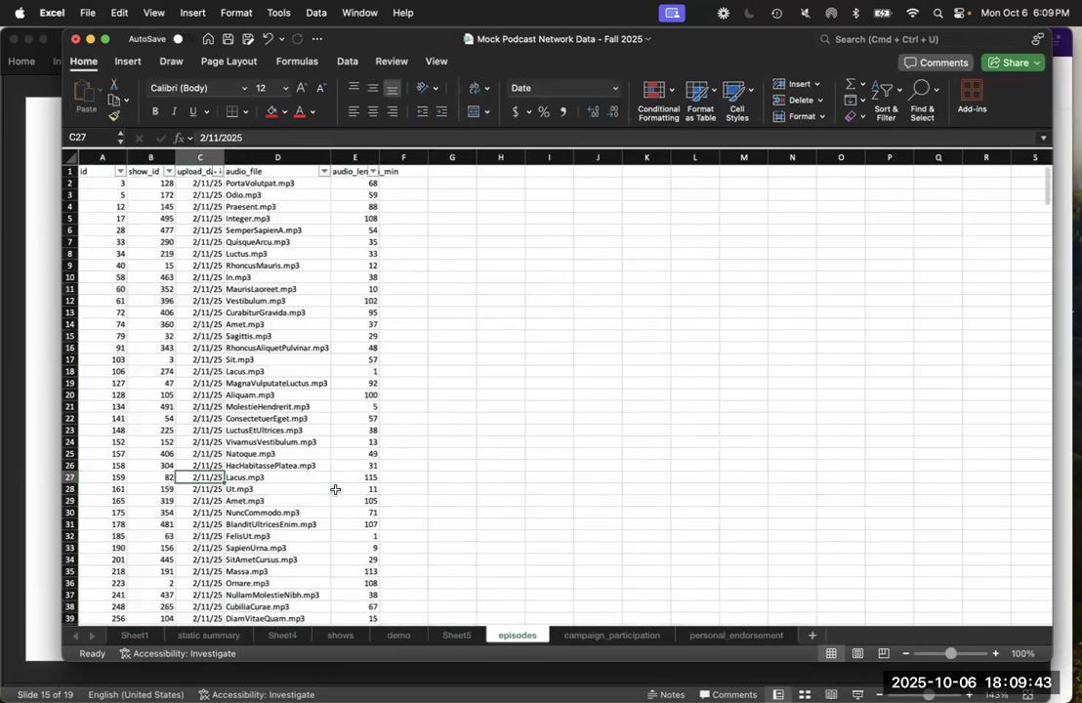
{"action": "key", "text": "Right"}
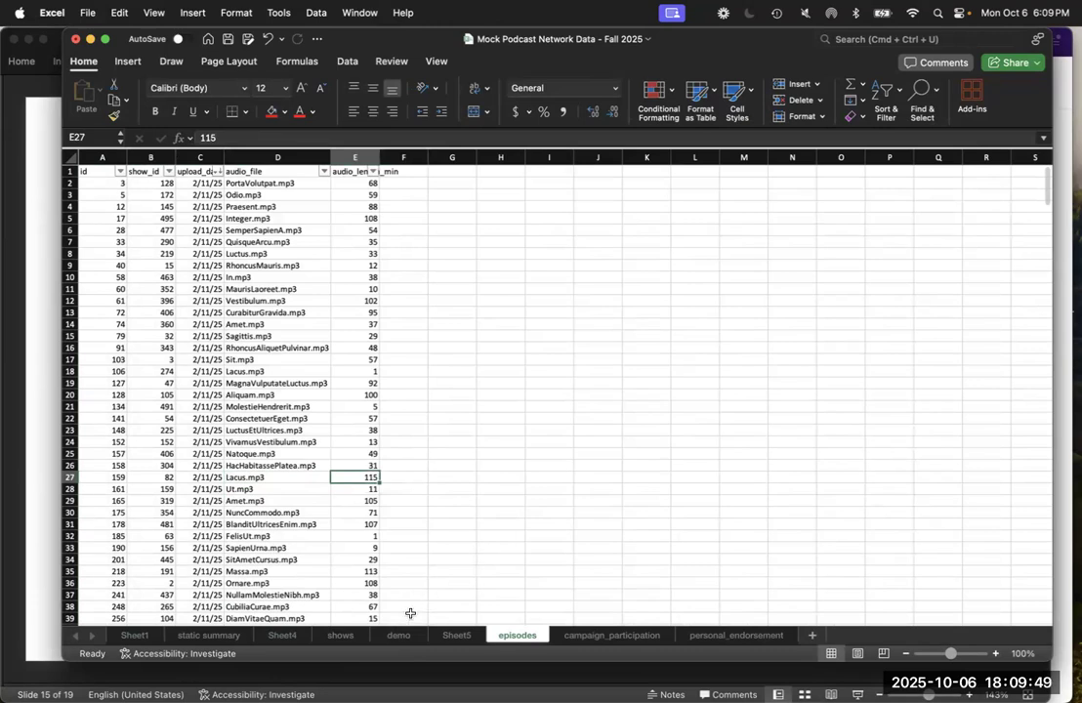
{"action": "left_click", "coordinate": [457, 636]}
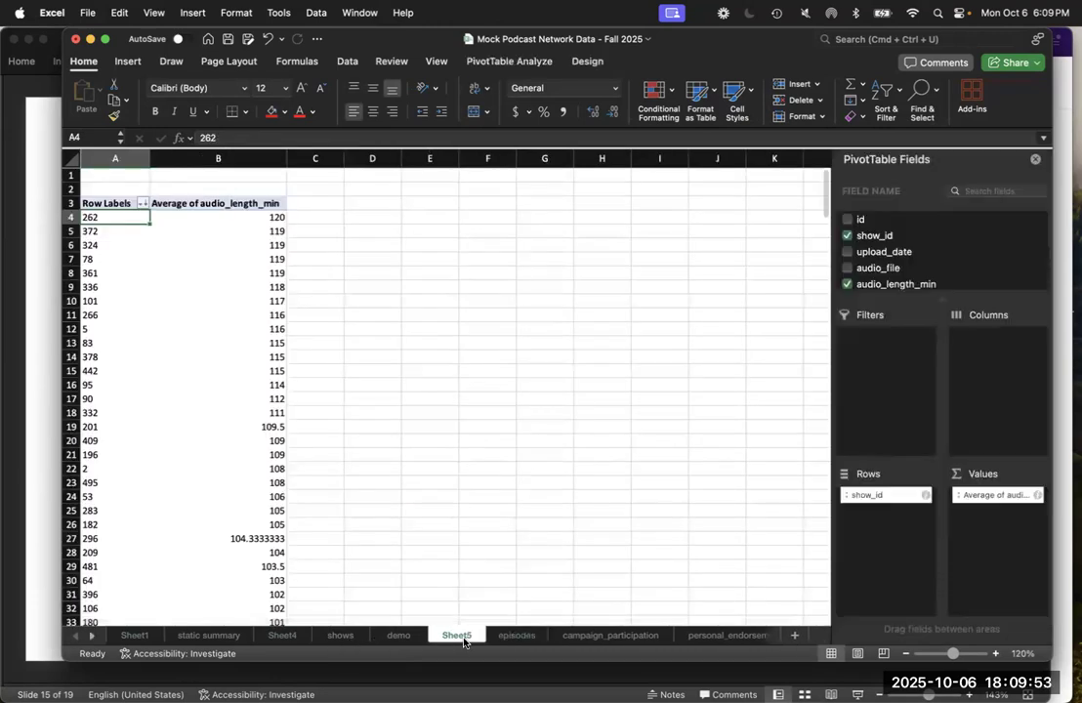
Step: Add a new column header "Title" in cell F1 of the episodes sheet
{"action": "left_click", "coordinate": [517, 635]}
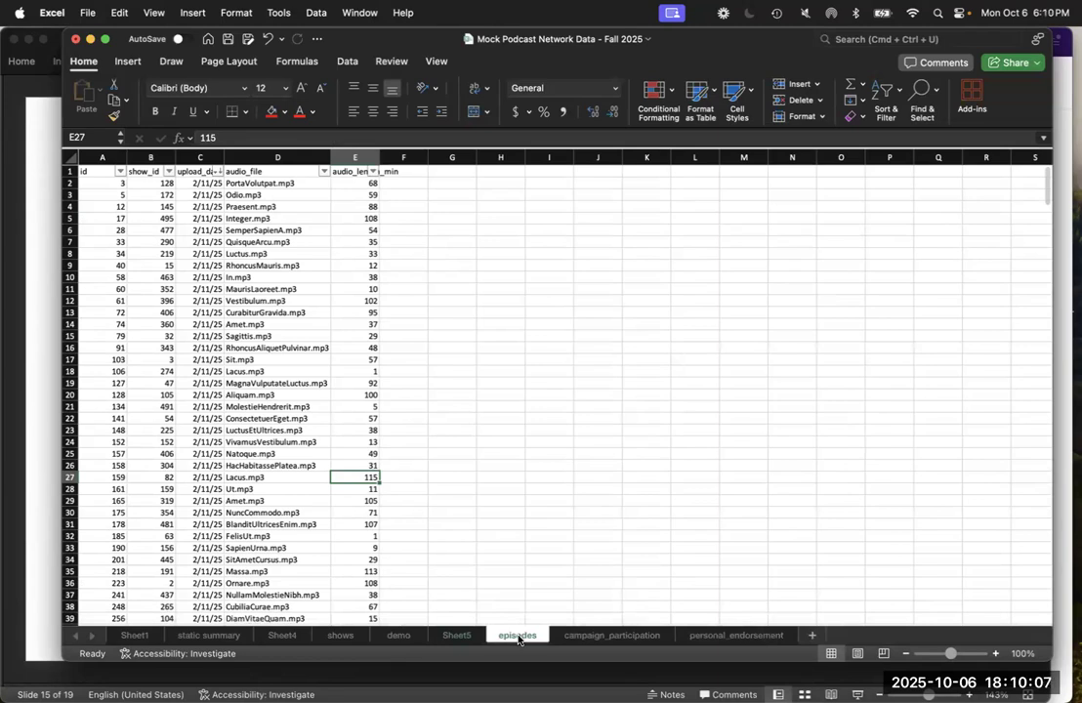
{"action": "left_click", "coordinate": [425, 172]}
{"action": "type", "text": "Title"}
{"action": "key", "text": "Return"}
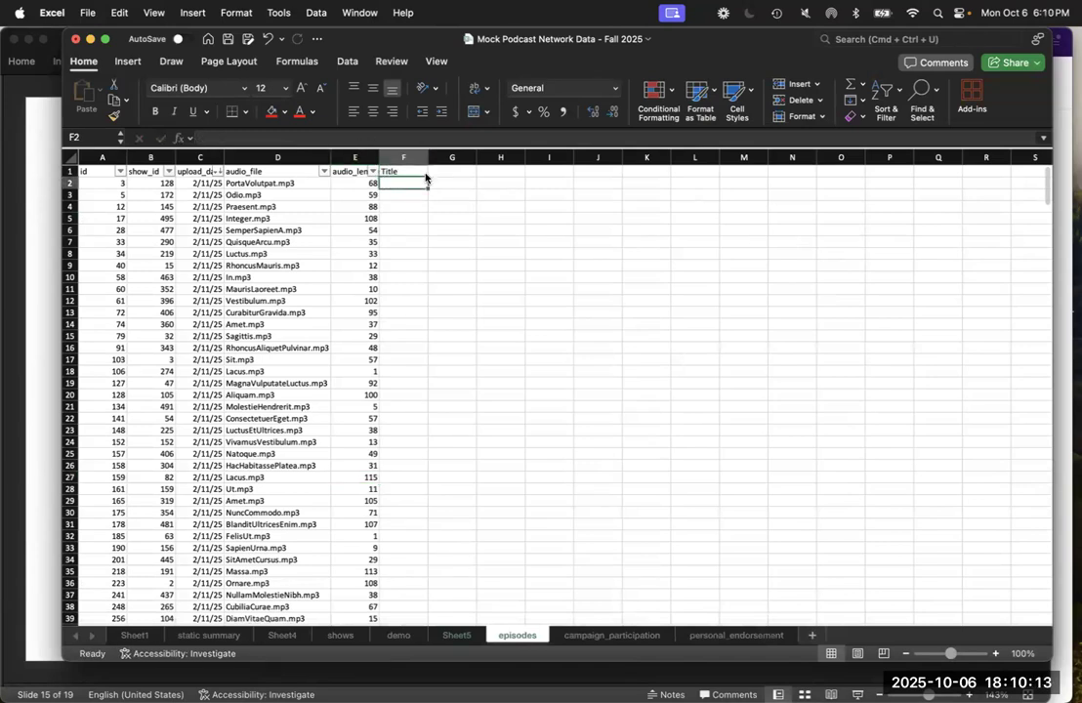
{"action": "left_click", "coordinate": [996, 652]}
{"action": "left_click", "coordinate": [996, 652]}
{"action": "left_click", "coordinate": [996, 651]}
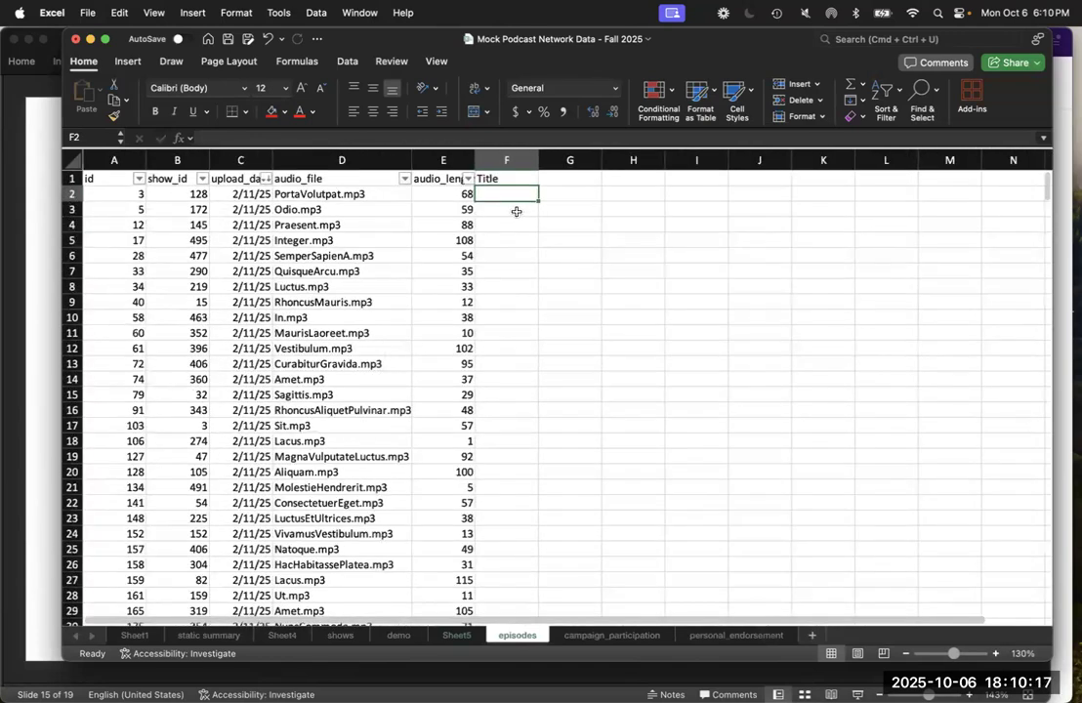
Step: Enter =XLOOKUP(B2,shows!A:A,shows!E:E) in F2 of the episodes sheet and fill it down the Title column
{"action": "type", "text": "="}
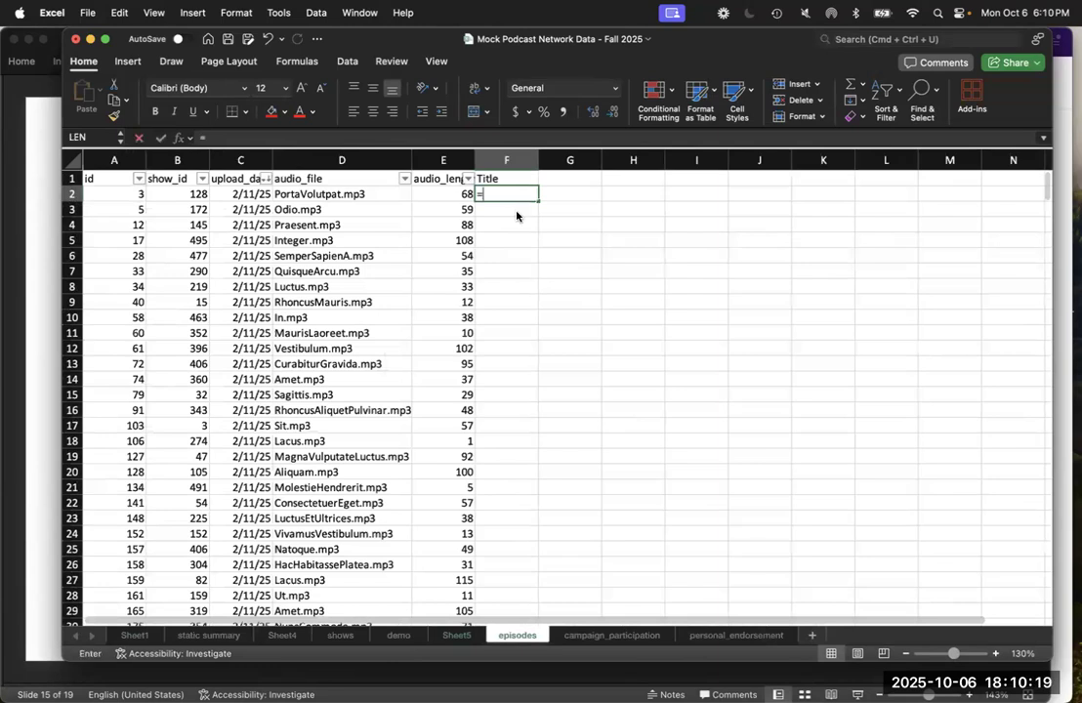
{"action": "type", "text": "xlookup("}
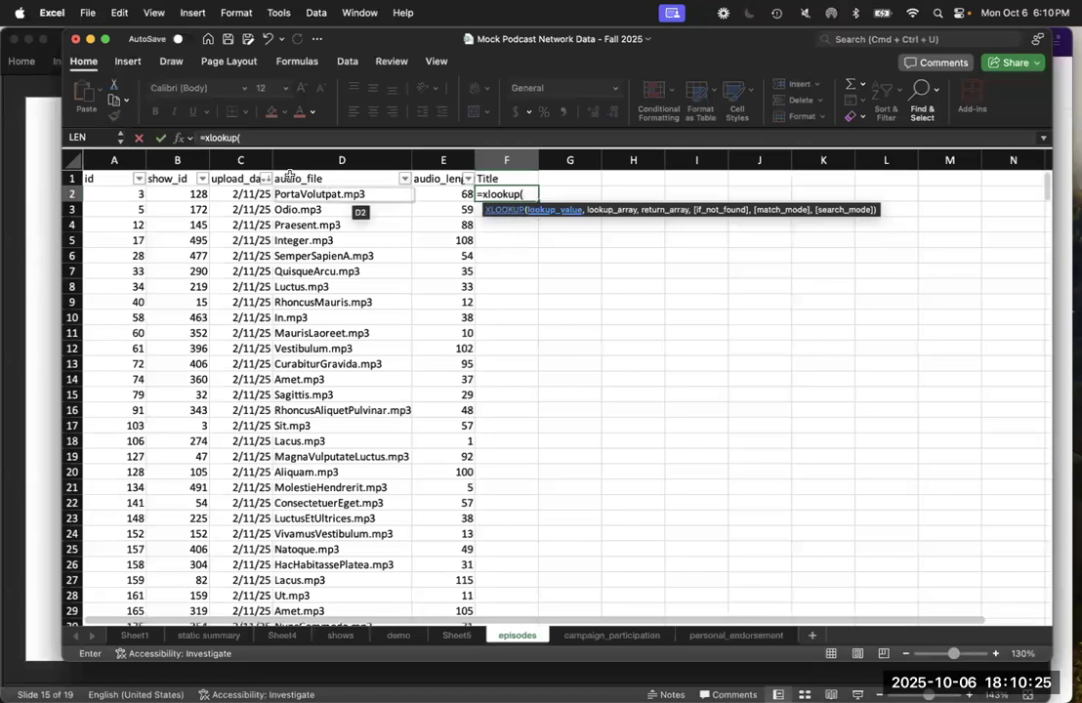
{"action": "left_click", "coordinate": [200, 194]}
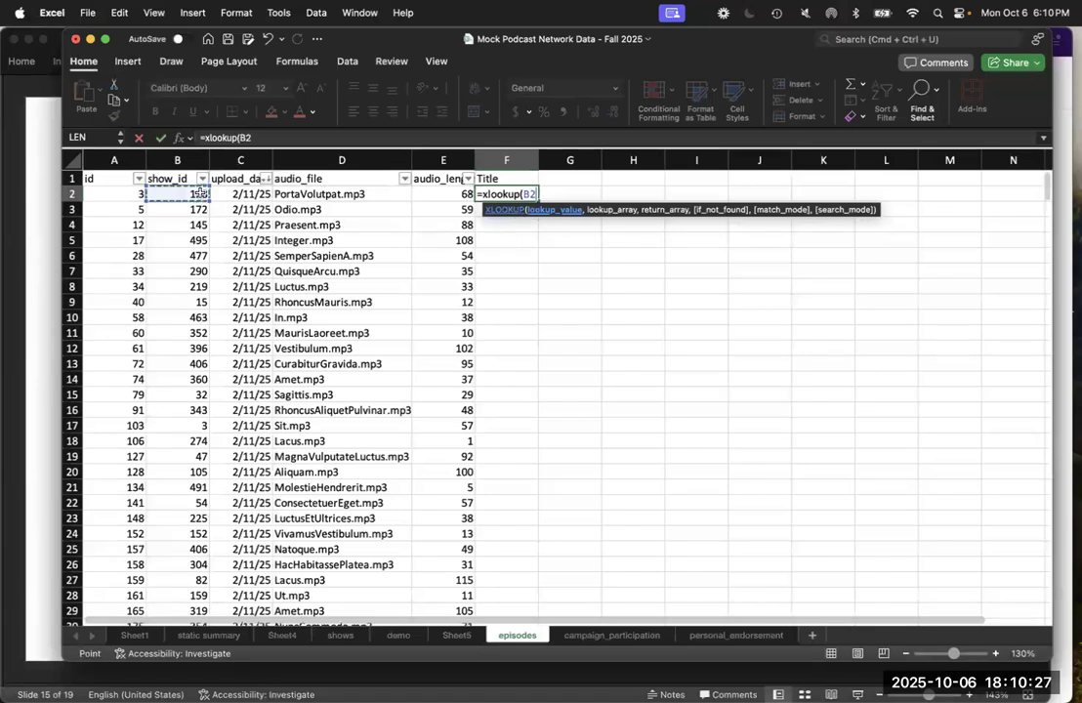
{"action": "type", "text": ","}
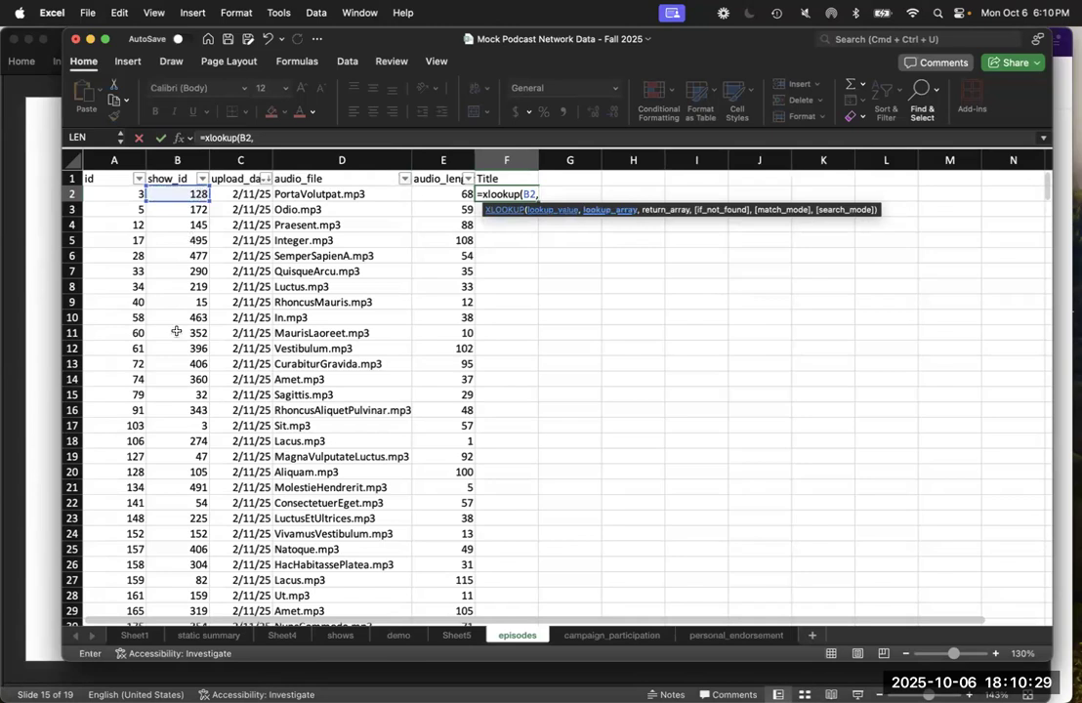
{"action": "left_click", "coordinate": [349, 636]}
{"action": "scroll", "coordinate": [234, 206], "scroll_direction": "left", "scroll_amount": 2}
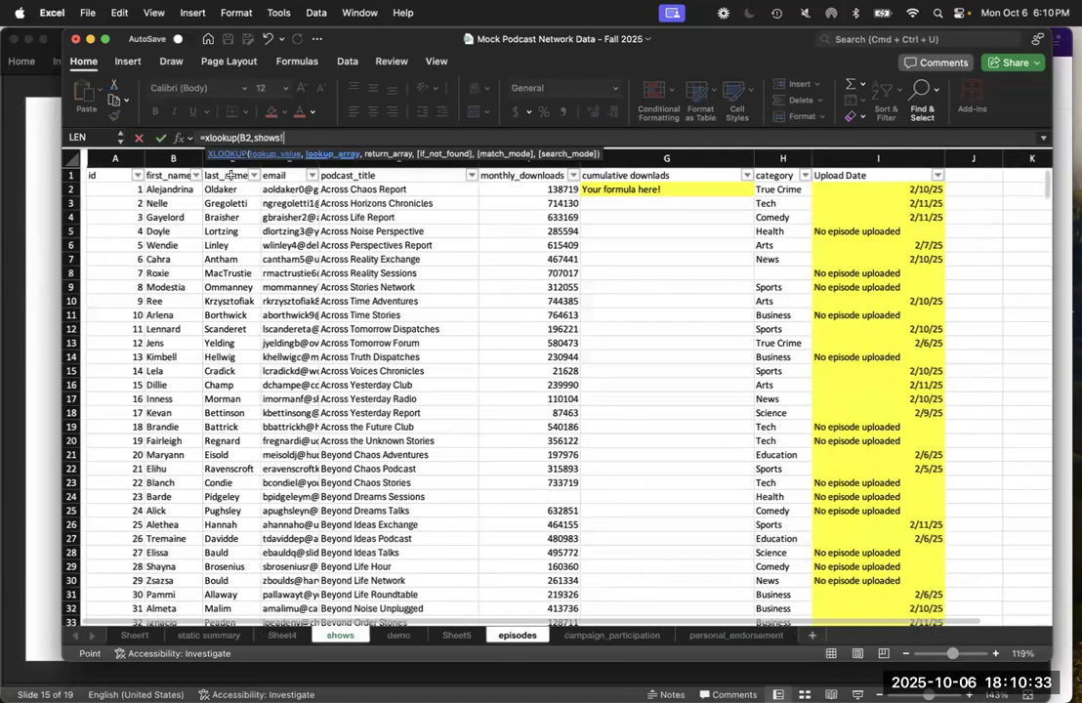
{"action": "left_click", "coordinate": [108, 158]}
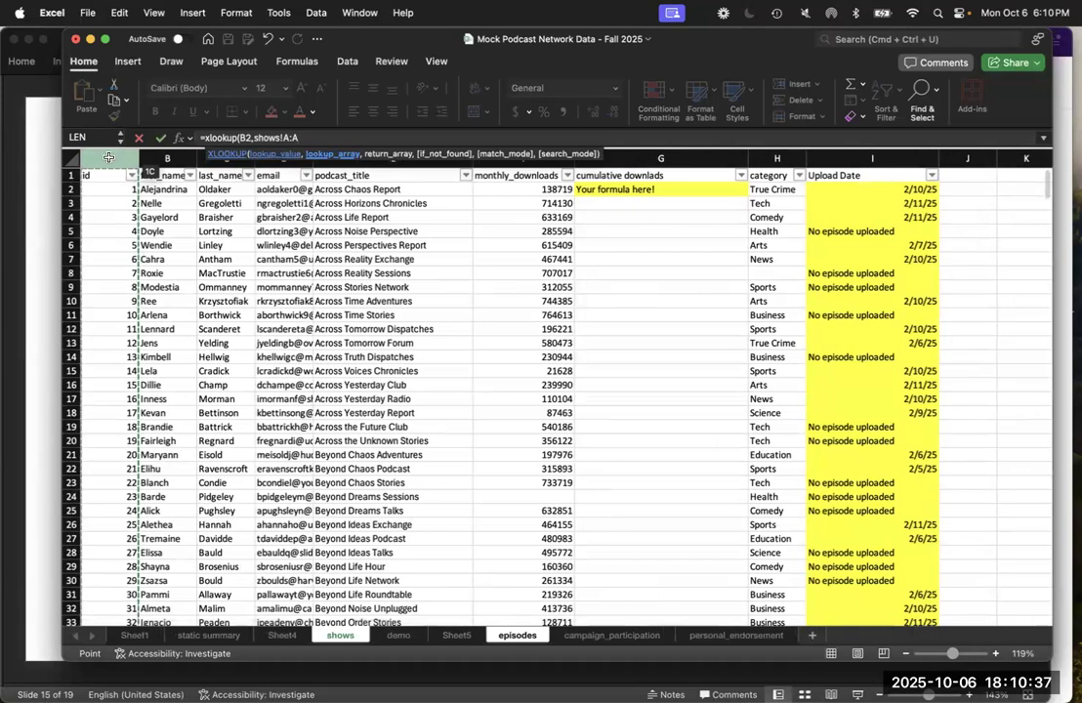
{"action": "type", "text": ","}
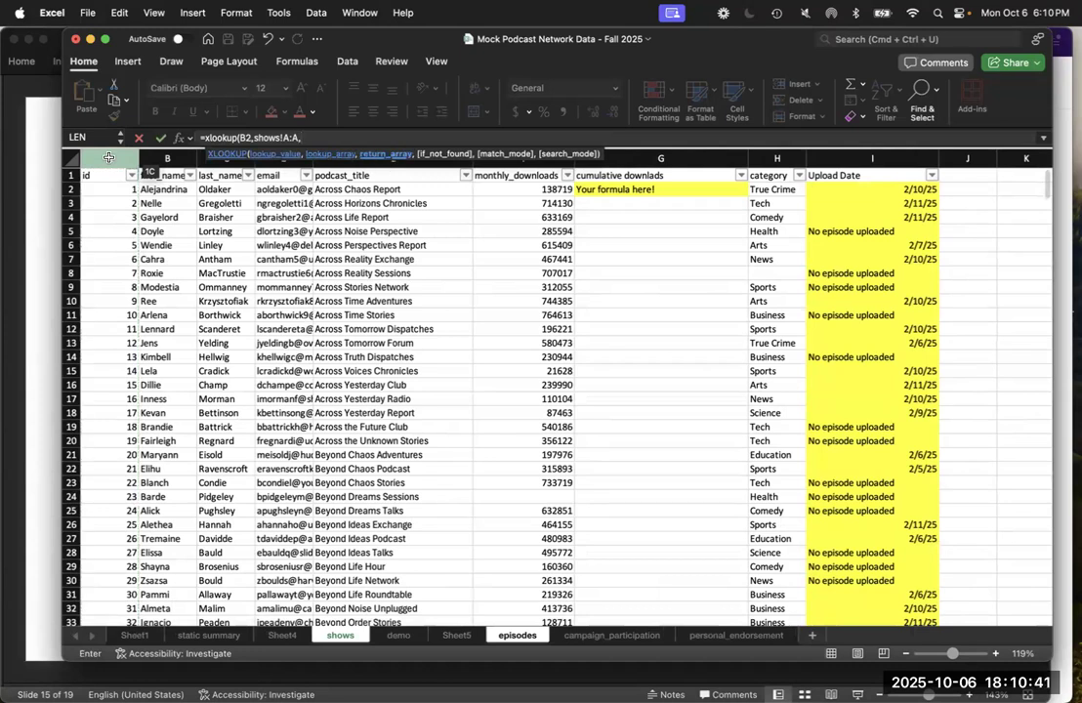
{"action": "left_click", "coordinate": [419, 160]}
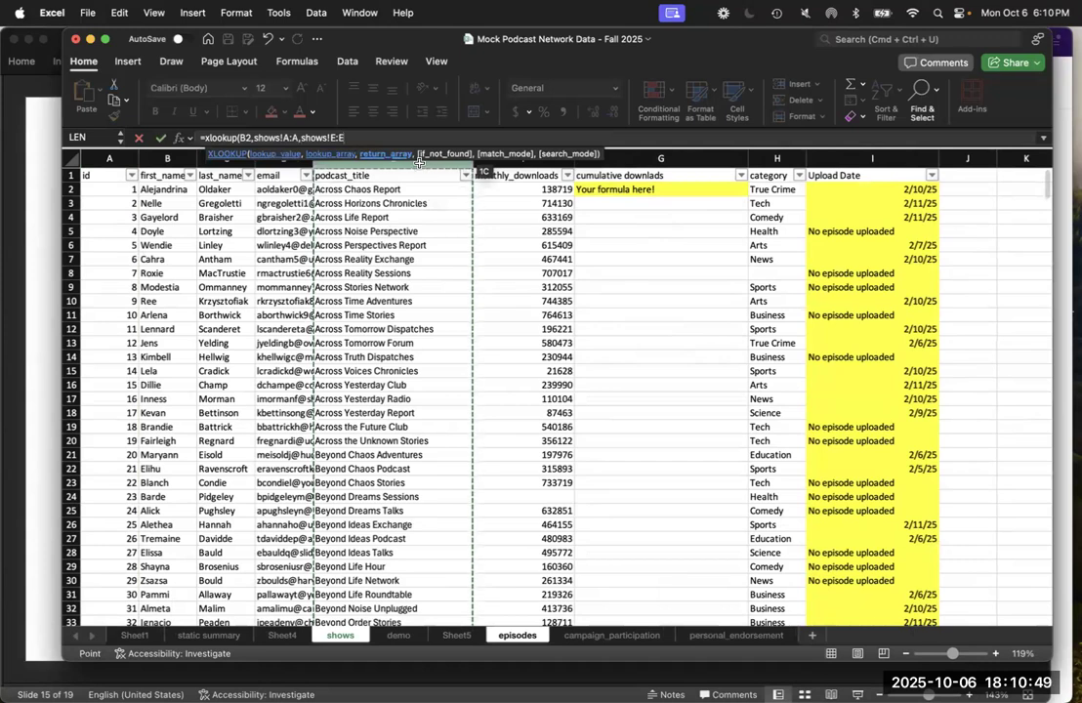
{"action": "type", "text": ")"}
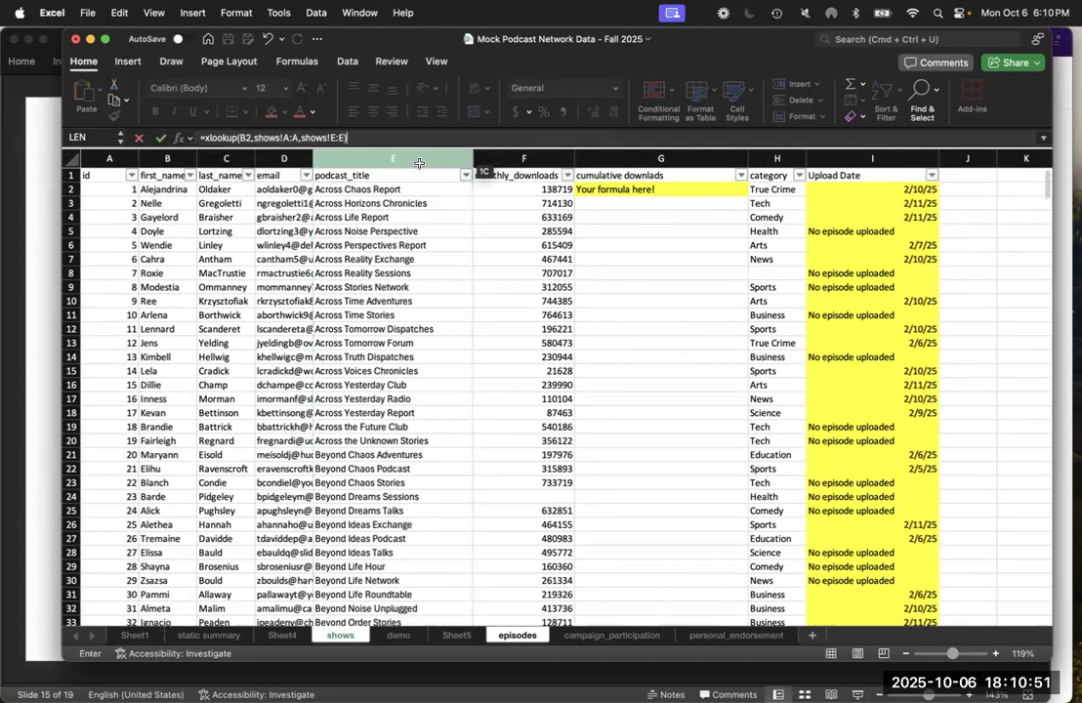
{"action": "key", "text": "Return"}
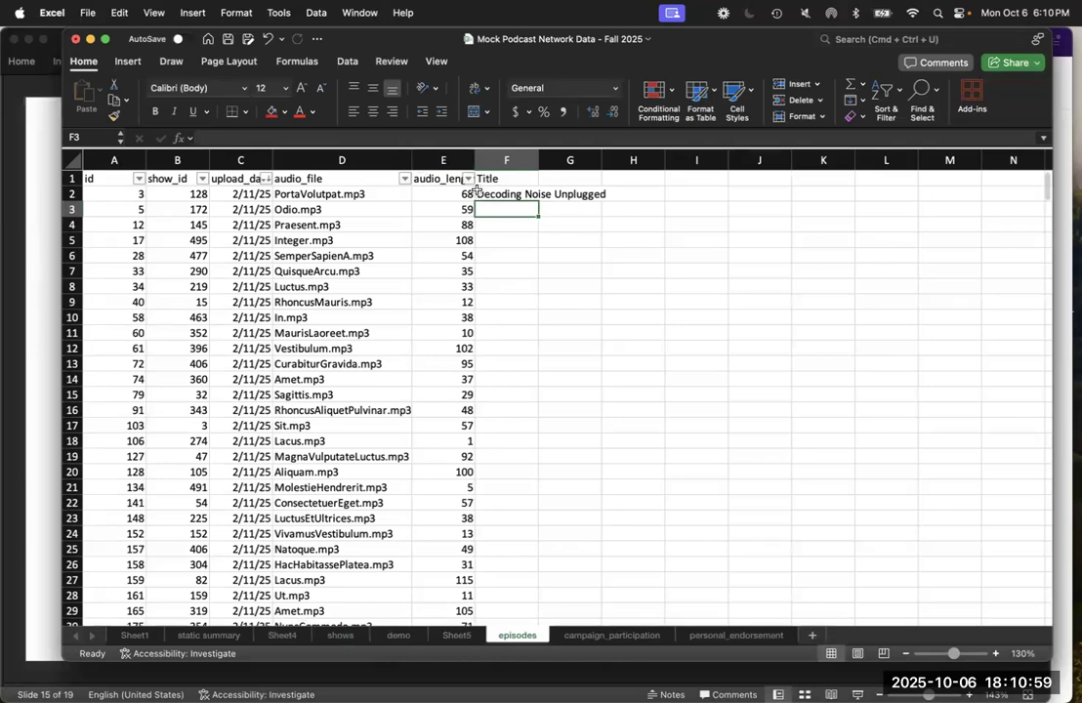
{"action": "key", "text": "Up"}
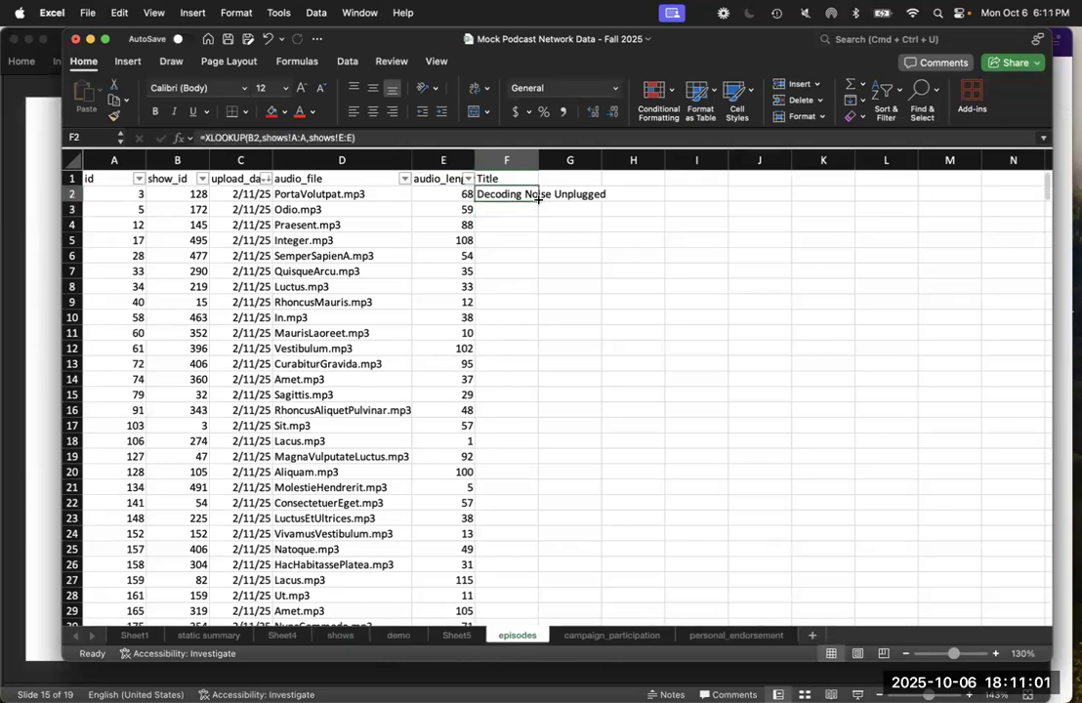
{"action": "double_click", "coordinate": [538, 204]}
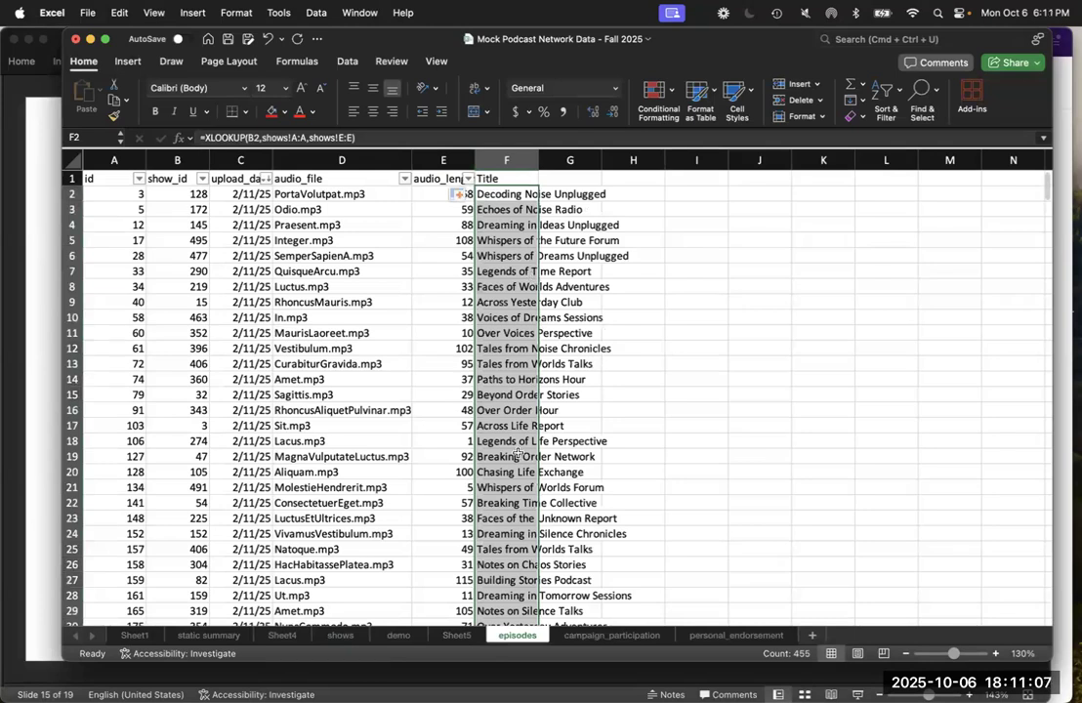
Step: Remove show_id from the row fields of the PivotTable on Sheet5 and check the field list for Title
{"action": "left_click", "coordinate": [457, 636]}
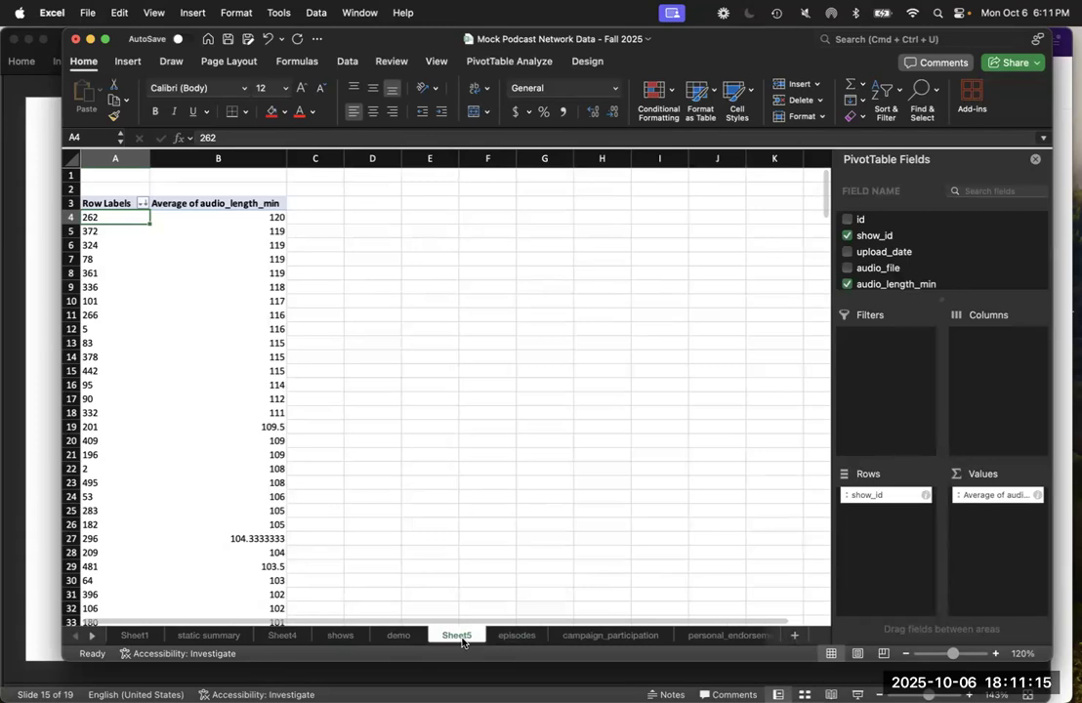
{"action": "left_click", "coordinate": [884, 500]}
{"action": "left_click_drag", "start_coordinate": [884, 499], "coordinate": [884, 266]}
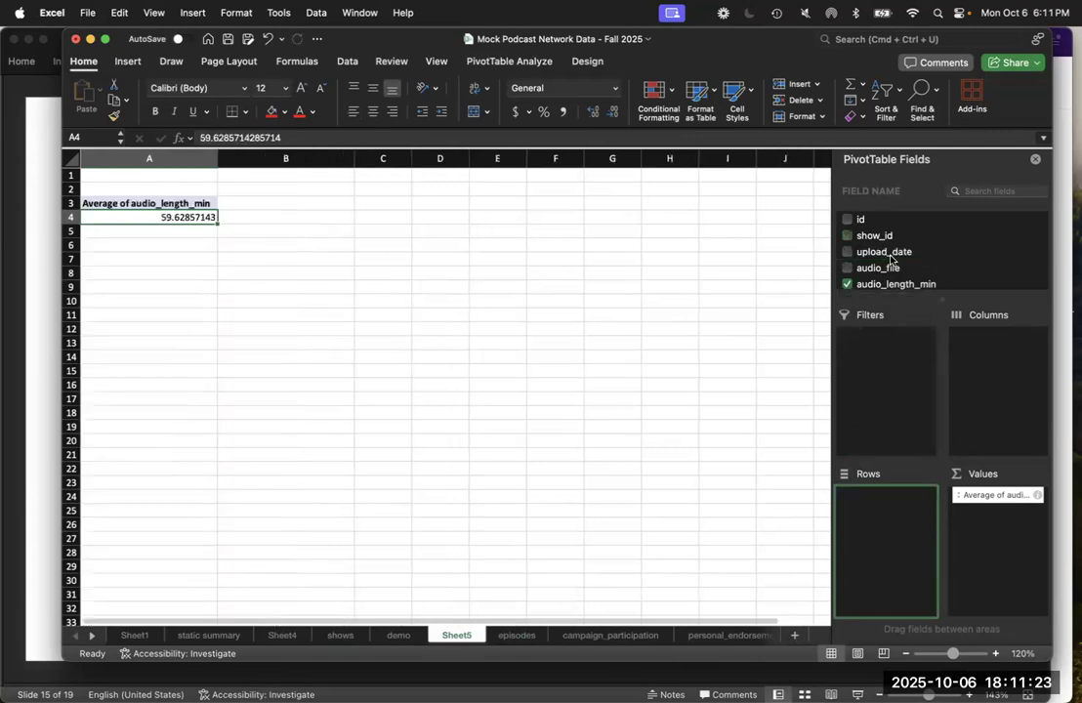
{"action": "scroll", "coordinate": [891, 258], "scroll_direction": "down", "scroll_amount": 2}
{"action": "scroll", "coordinate": [890, 256], "scroll_direction": "up", "scroll_amount": 2}
{"action": "scroll", "coordinate": [890, 259], "scroll_direction": "down", "scroll_amount": 1}
{"action": "scroll", "coordinate": [890, 259], "scroll_direction": "up", "scroll_amount": 1}
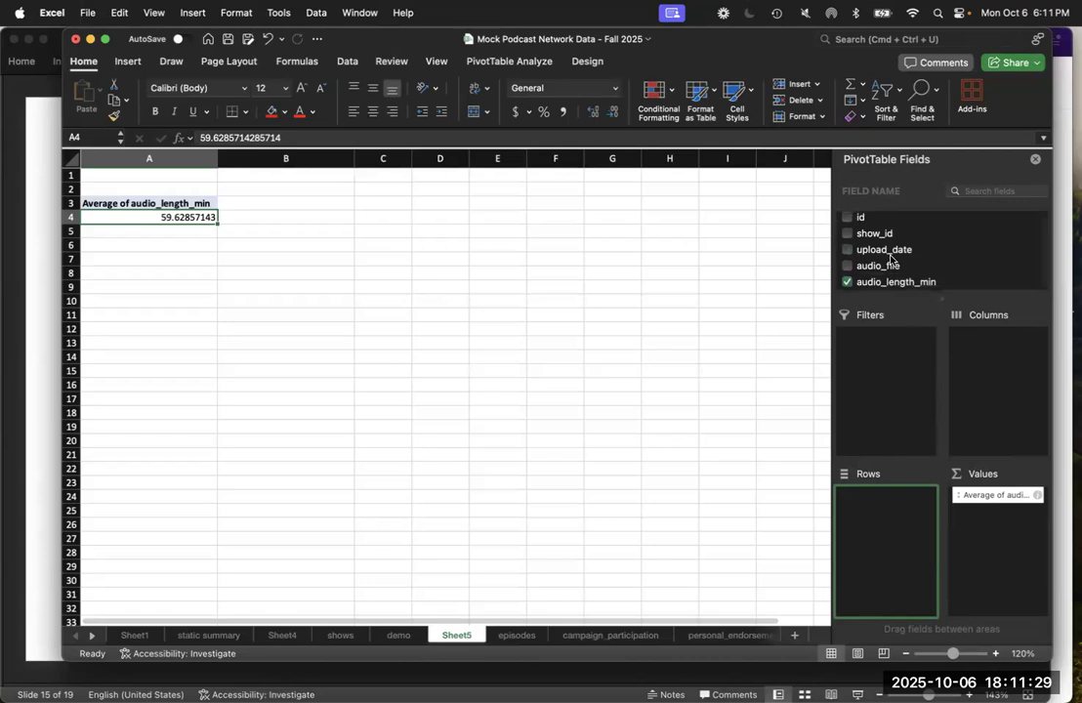
{"action": "scroll", "coordinate": [890, 259], "scroll_direction": "down", "scroll_amount": 1}
{"action": "scroll", "coordinate": [890, 258], "scroll_direction": "up", "scroll_amount": 1}
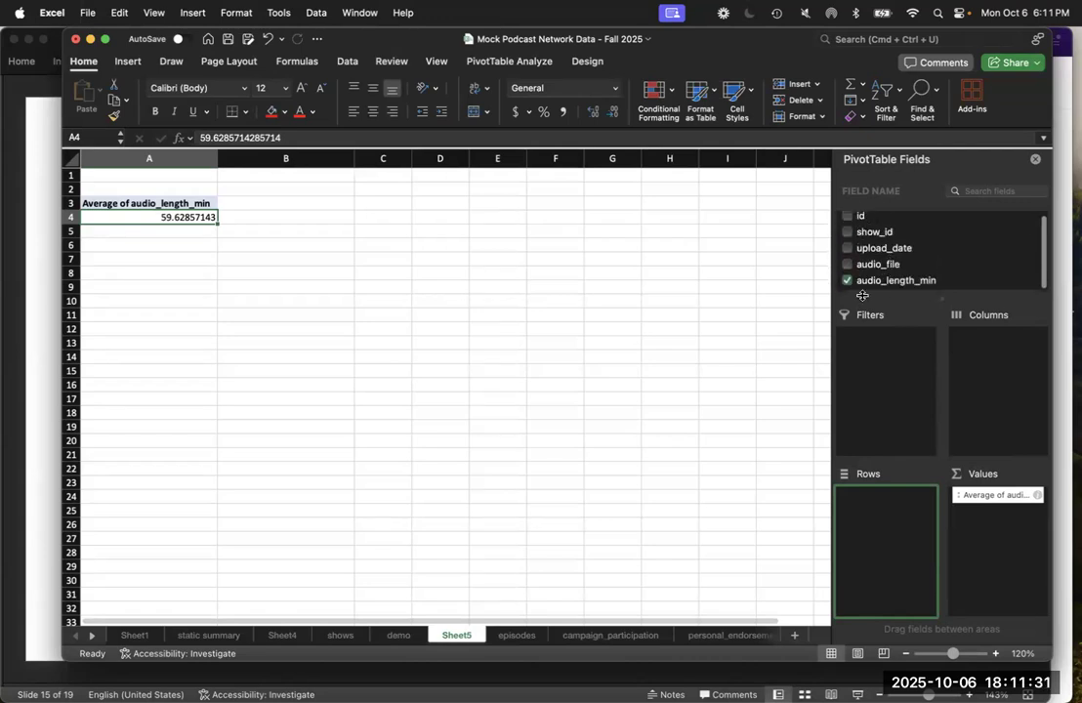
Step: Check the Title column on the episodes sheet and return to the analysis options of the PivotTable on Sheet5
{"action": "left_click", "coordinate": [527, 635]}
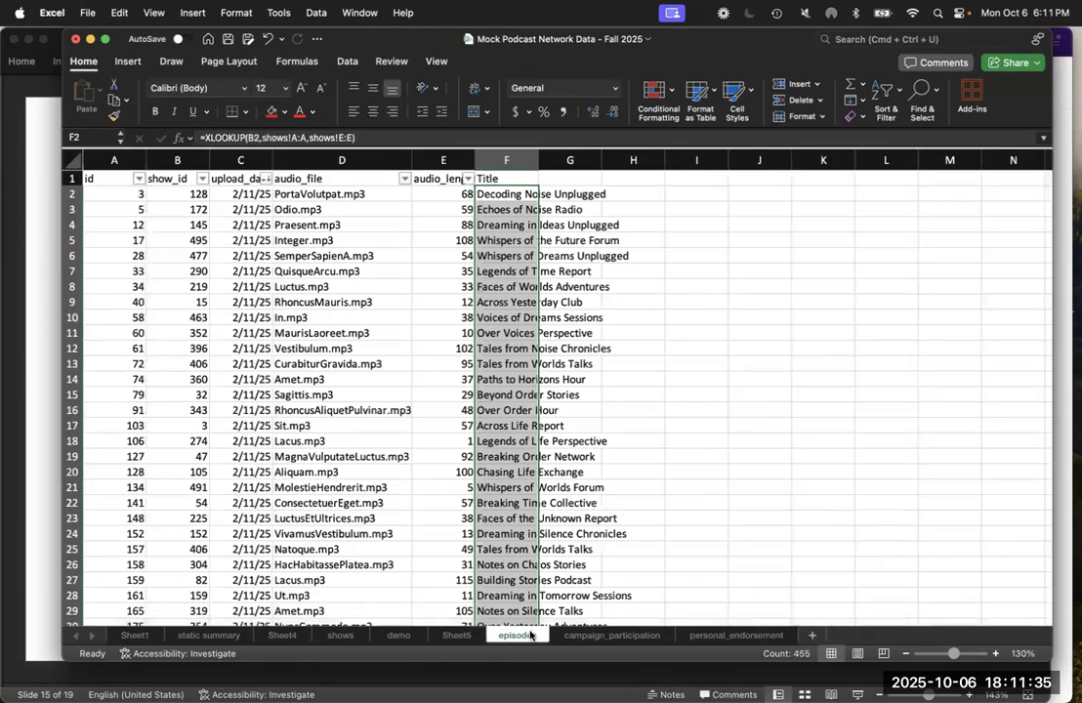
{"action": "left_click", "coordinate": [454, 635]}
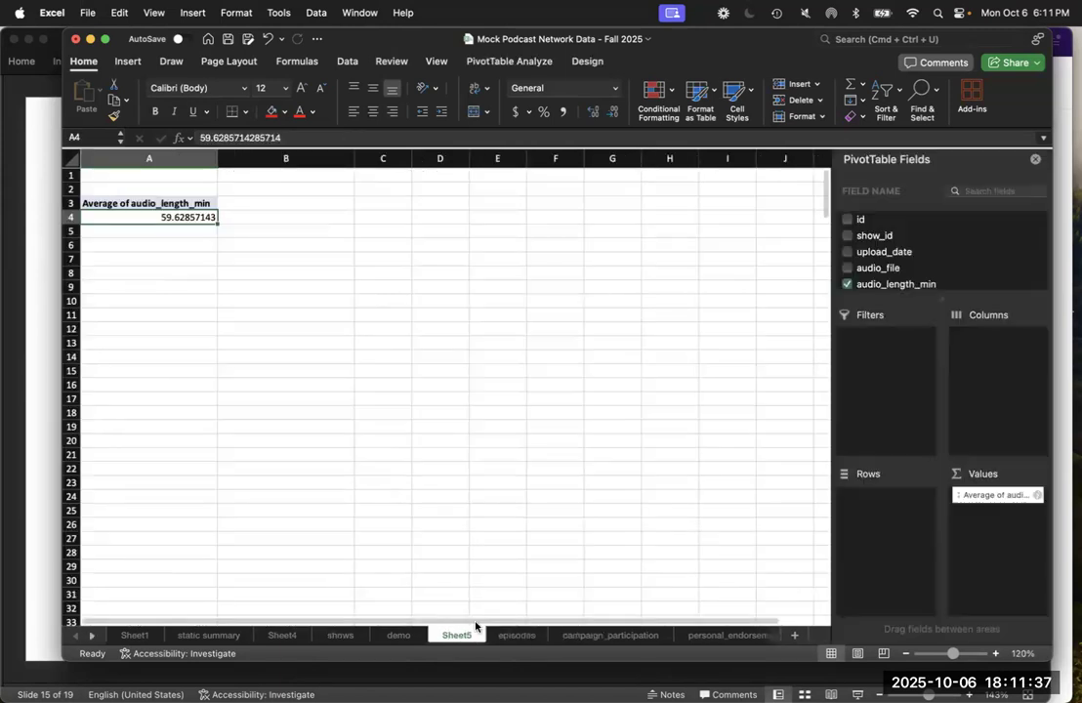
{"action": "left_click", "coordinate": [505, 60]}
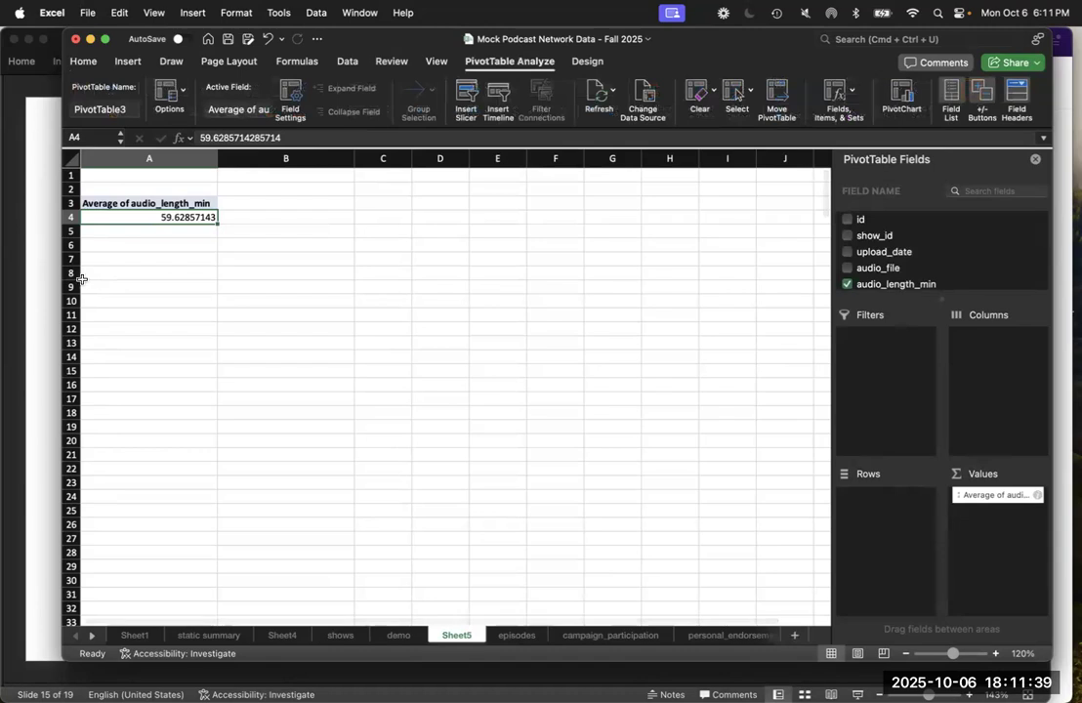
Step: Switch to PowerPoint to read the slide "Adding or editing data in a pivot table", then return to Excel and recheck the PivotTable's field list
{"action": "key", "text": "super+Tab"}
{"action": "key", "text": "Up"}
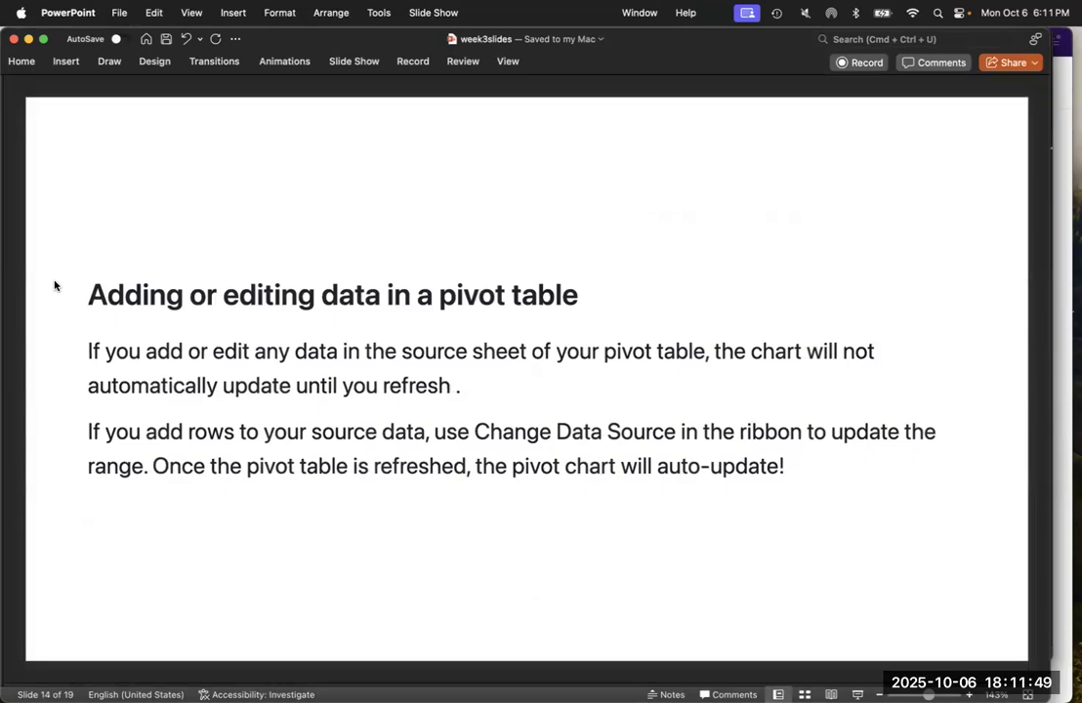
{"action": "key", "text": "ctrl+Up"}
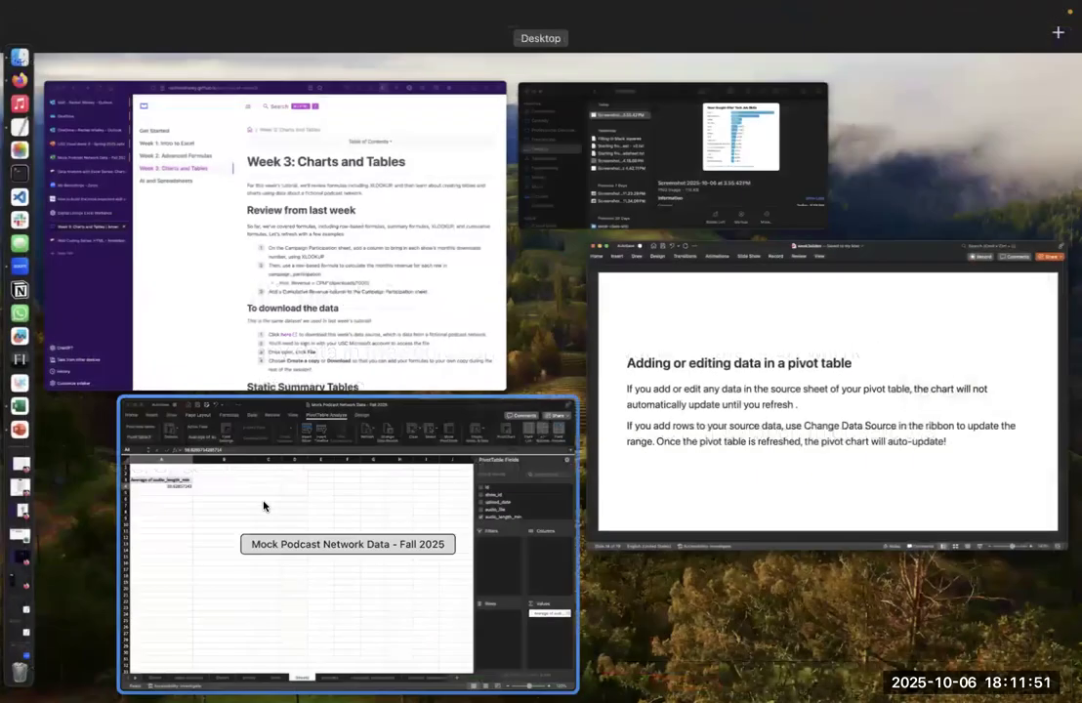
{"action": "left_click", "coordinate": [263, 505]}
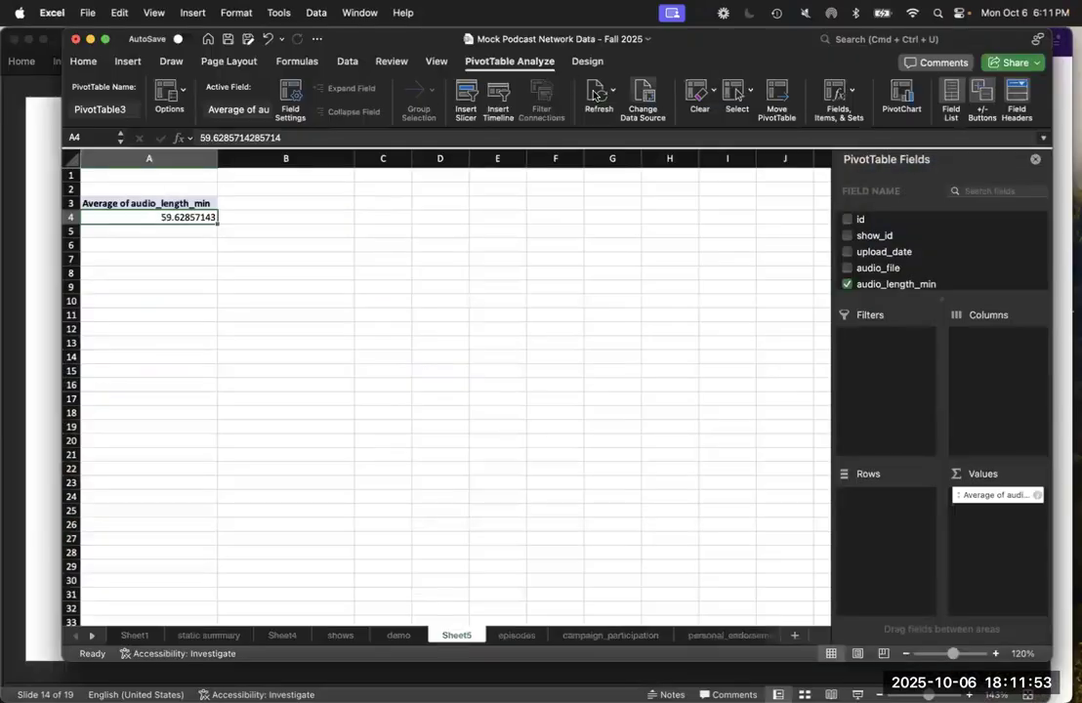
{"action": "scroll", "coordinate": [914, 242], "scroll_direction": "down", "scroll_amount": 1}
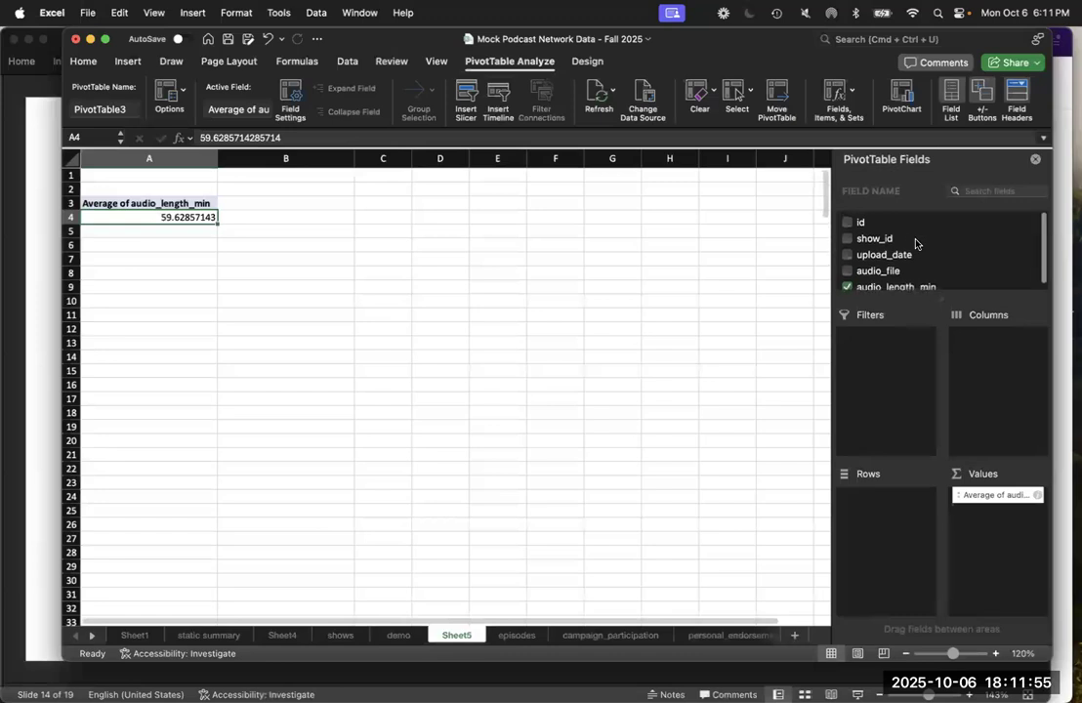
{"action": "scroll", "coordinate": [916, 244], "scroll_direction": "up", "scroll_amount": 1}
{"action": "scroll", "coordinate": [916, 244], "scroll_direction": "down", "scroll_amount": 1}
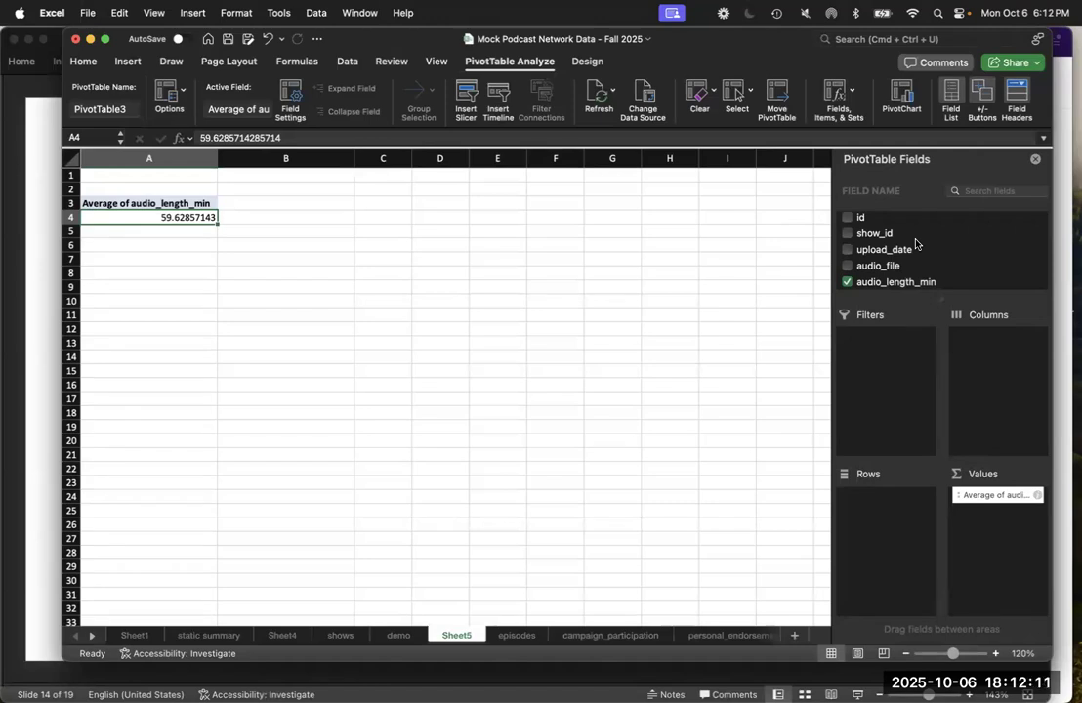
Step: Examine columns A to E on the episodes sheet as the PivotTable's source range, and return to Sheet5
{"action": "left_click", "coordinate": [516, 636]}
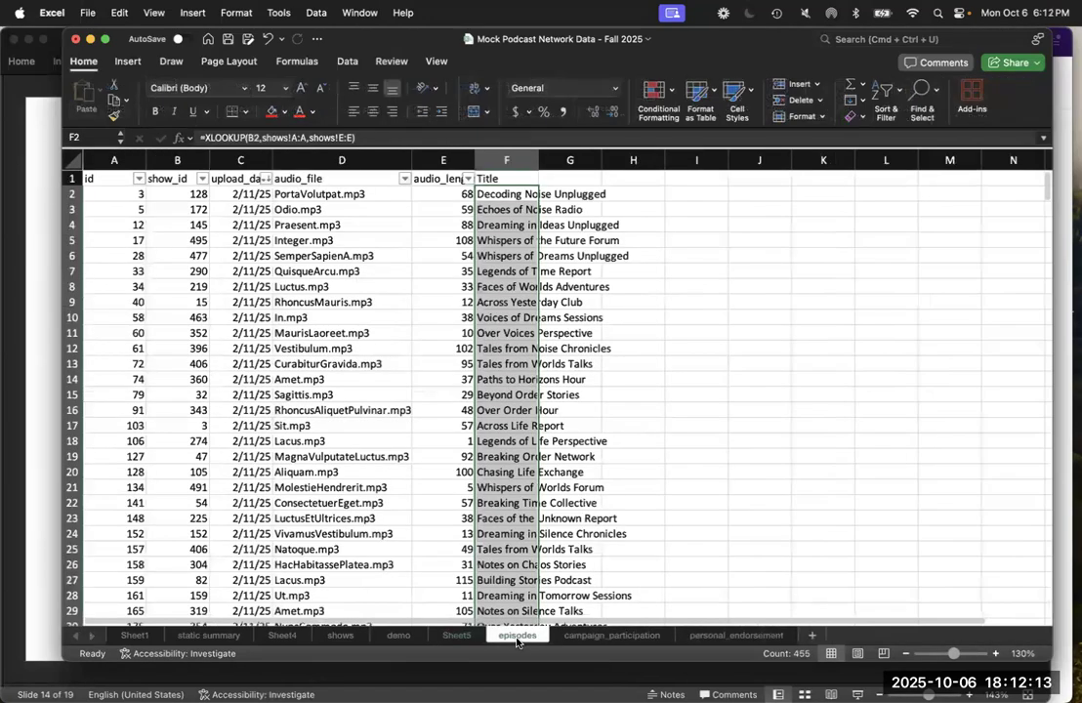
{"action": "left_click_drag", "start_coordinate": [115, 163], "coordinate": [438, 179]}
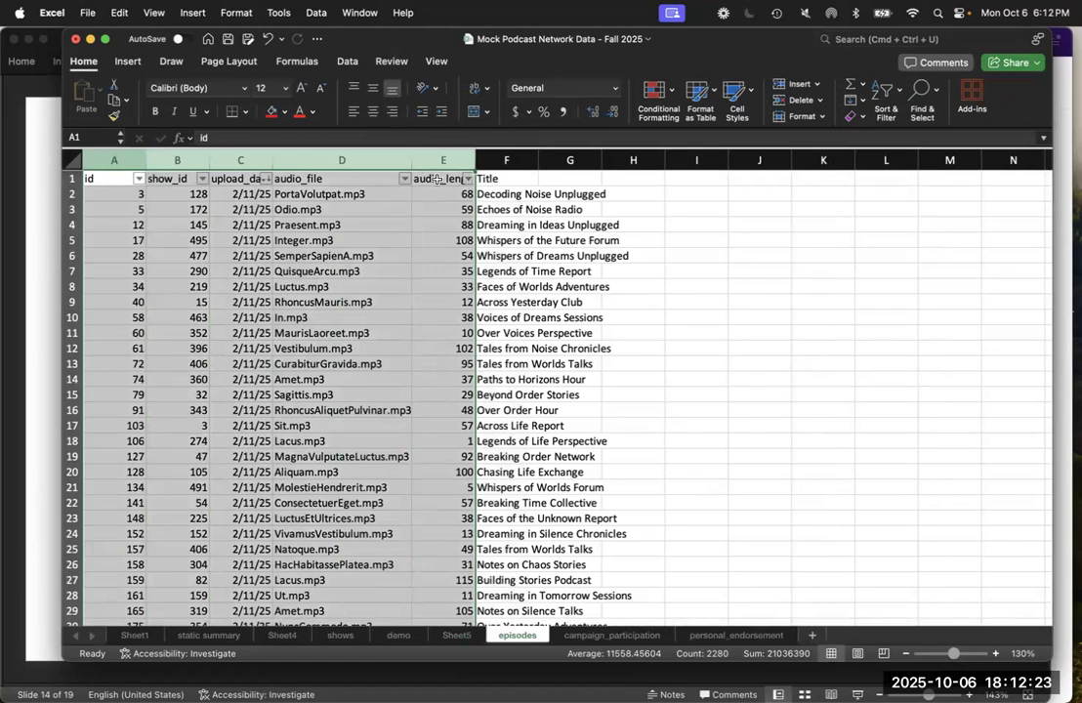
{"action": "left_click", "coordinate": [459, 640]}
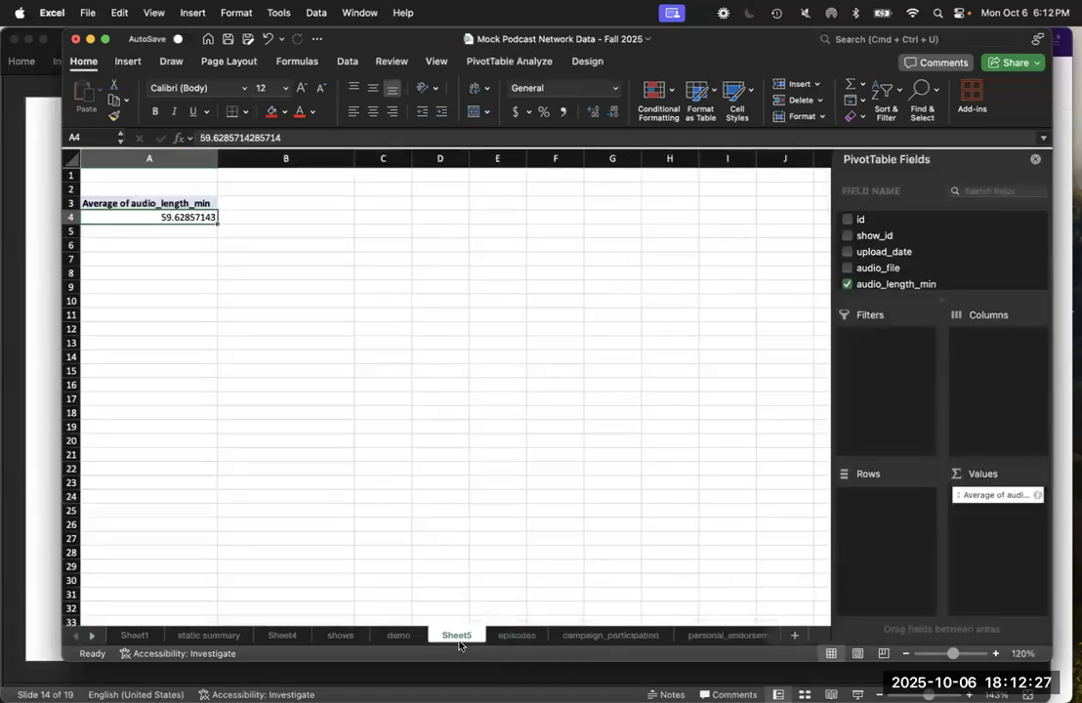
Step: Change the PivotTable's data source to the range episodes!$A$1:$F$456 to include the Title column
{"action": "left_click", "coordinate": [494, 61]}
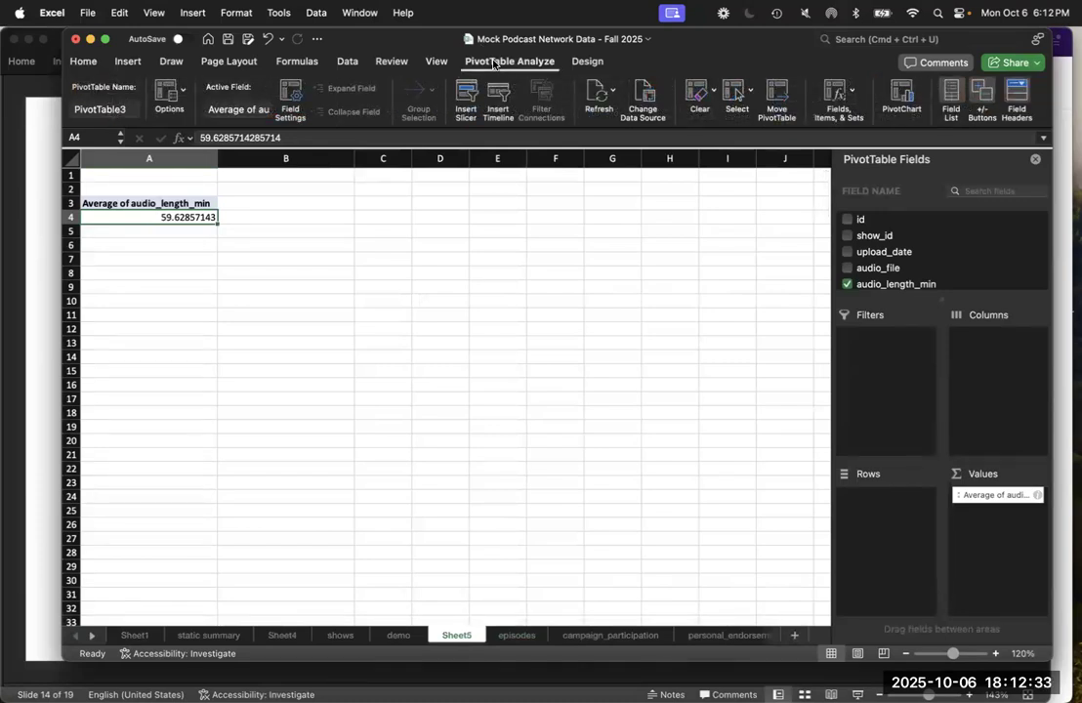
{"action": "left_click", "coordinate": [641, 108]}
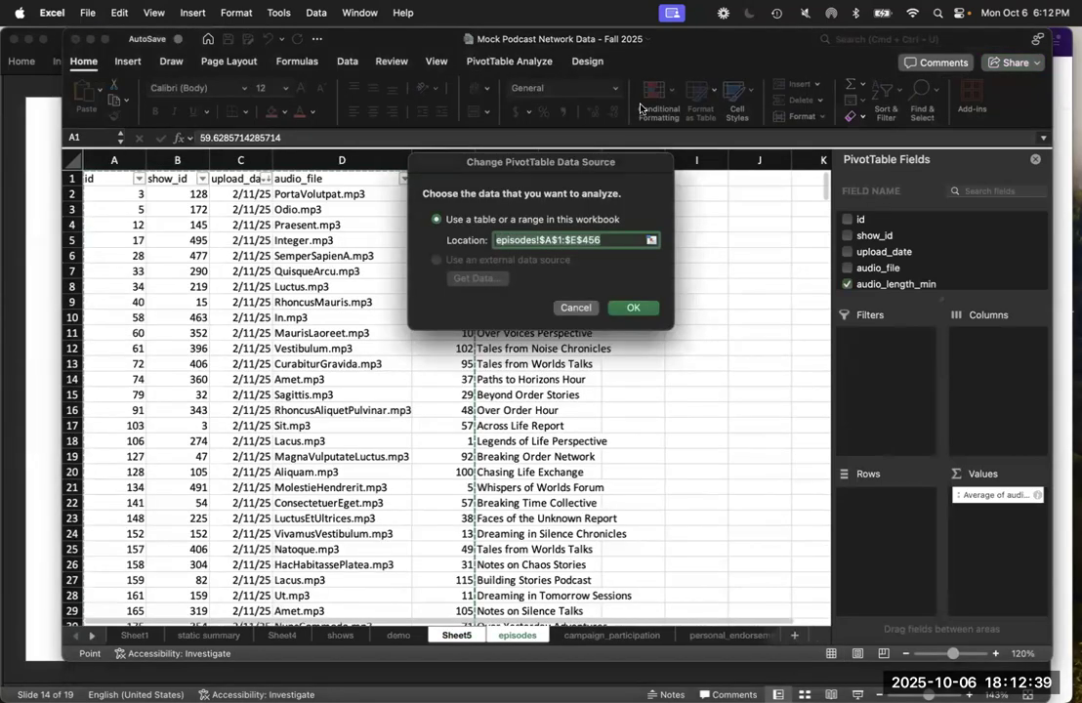
{"action": "left_click_drag", "start_coordinate": [609, 160], "coordinate": [817, 158]}
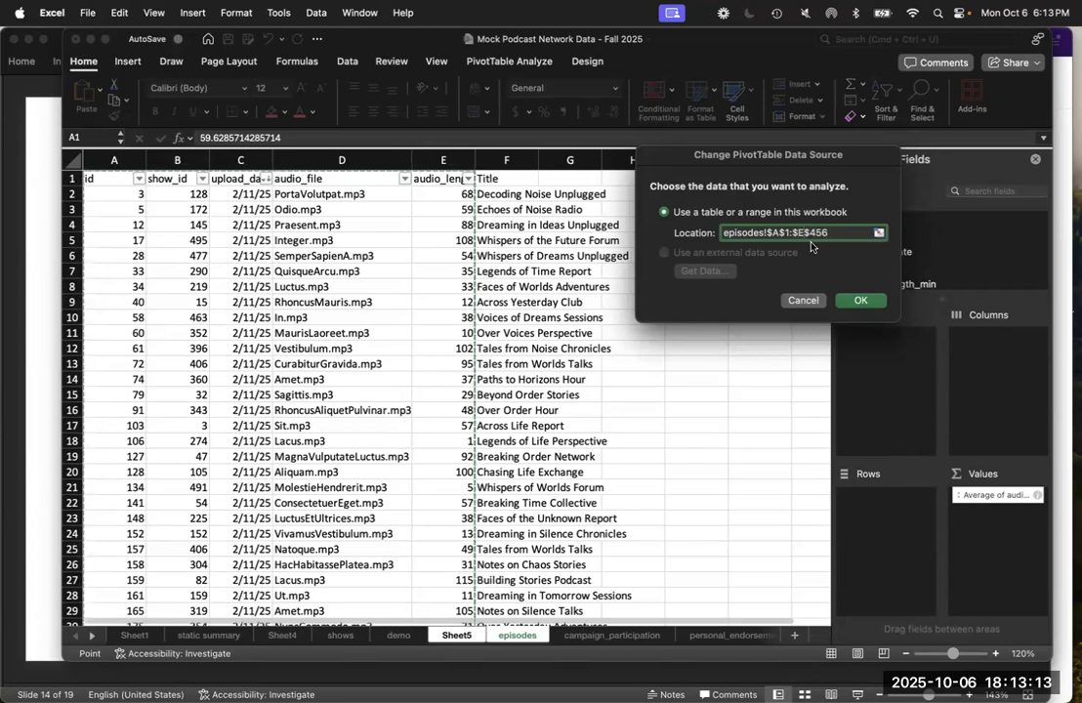
{"action": "key", "text": "BackSpace"}
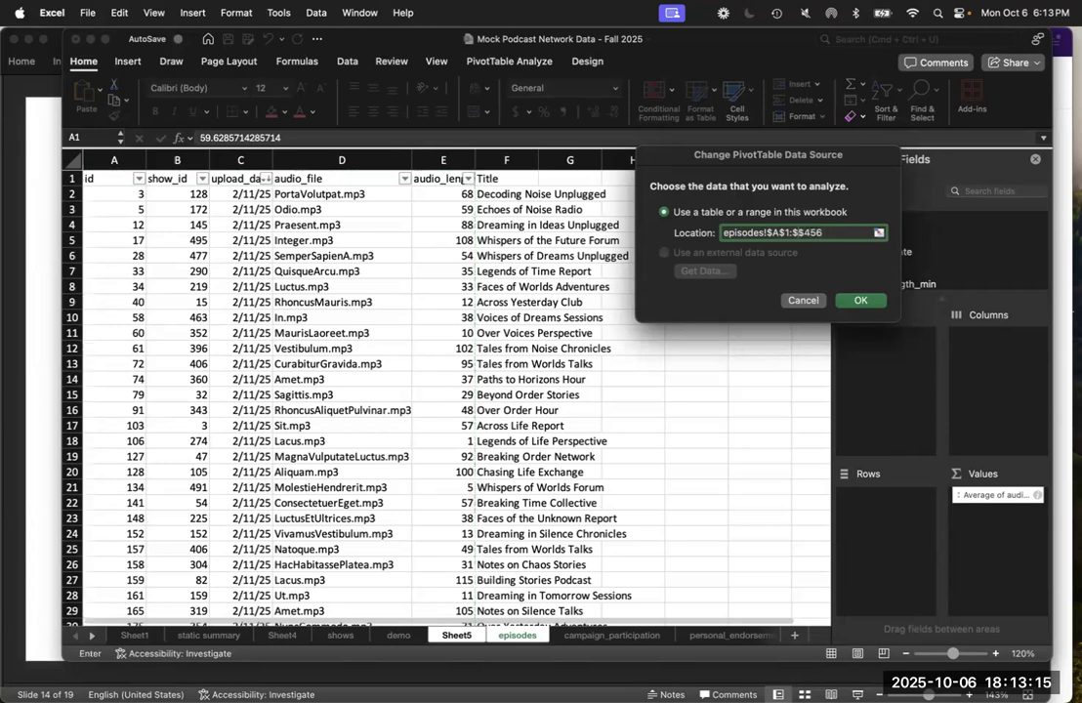
{"action": "type", "text": "F"}
{"action": "left_click", "coordinate": [865, 303]}
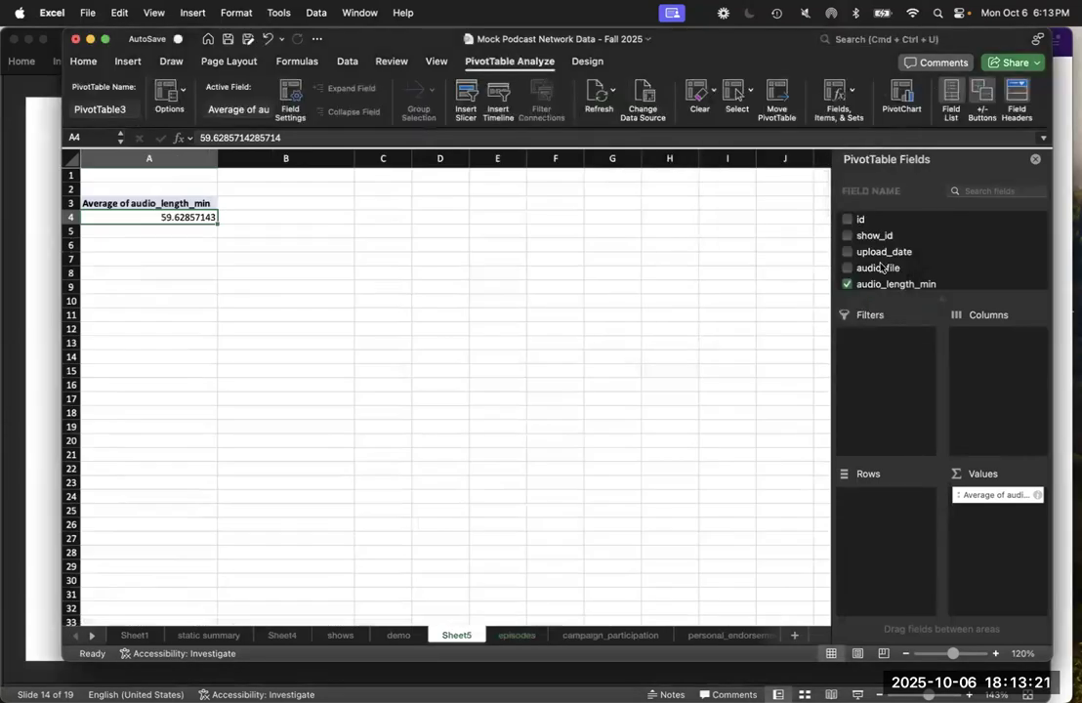
Step: Add Title as the PivotTable's row field and sort the rows in descending order by Average of audio_length_min
{"action": "scroll", "coordinate": [889, 254], "scroll_direction": "down", "scroll_amount": 2}
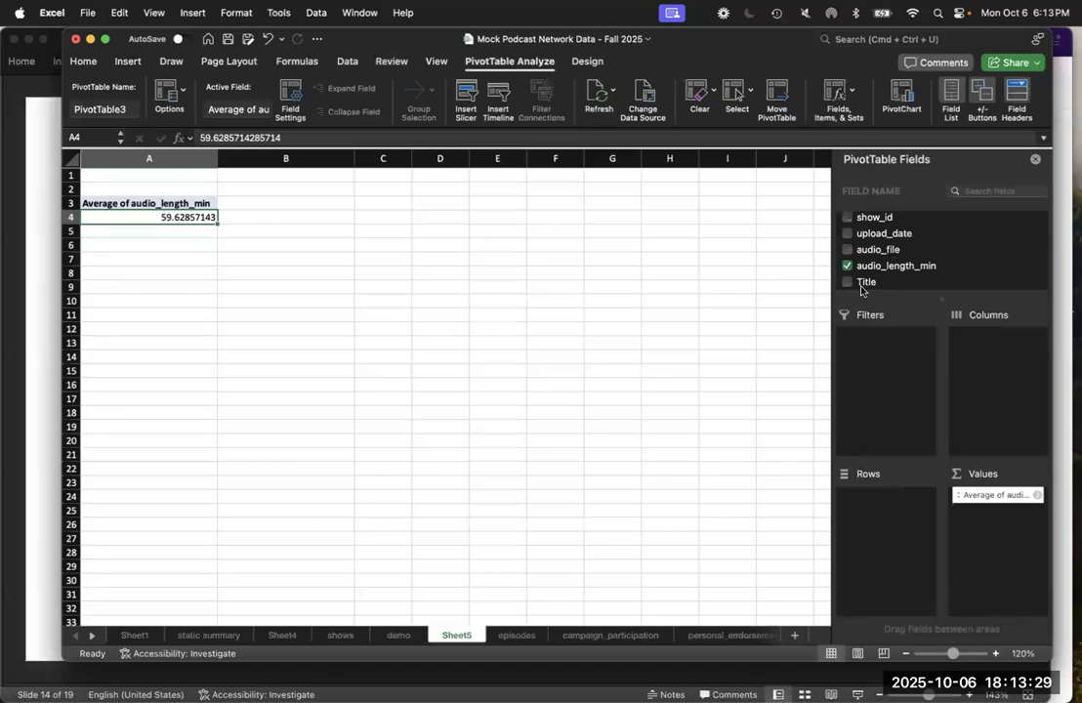
{"action": "left_click_drag", "start_coordinate": [866, 281], "coordinate": [888, 542]}
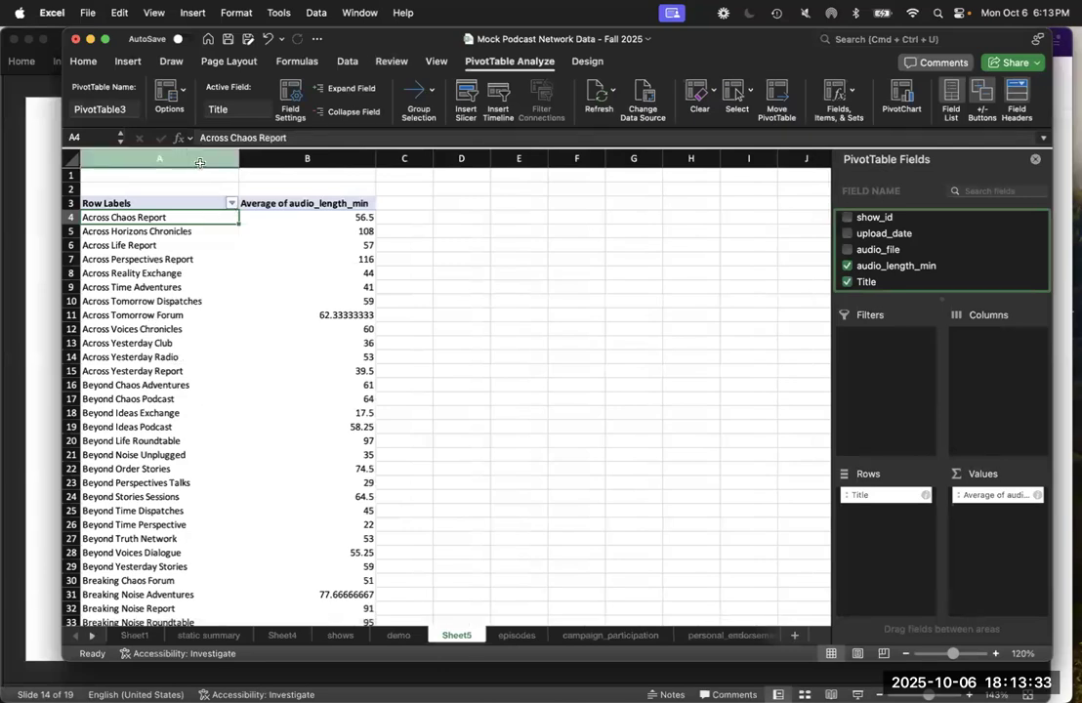
{"action": "left_click", "coordinate": [232, 203]}
{"action": "left_click", "coordinate": [342, 273]}
{"action": "left_click", "coordinate": [351, 286]}
{"action": "left_click", "coordinate": [390, 252]}
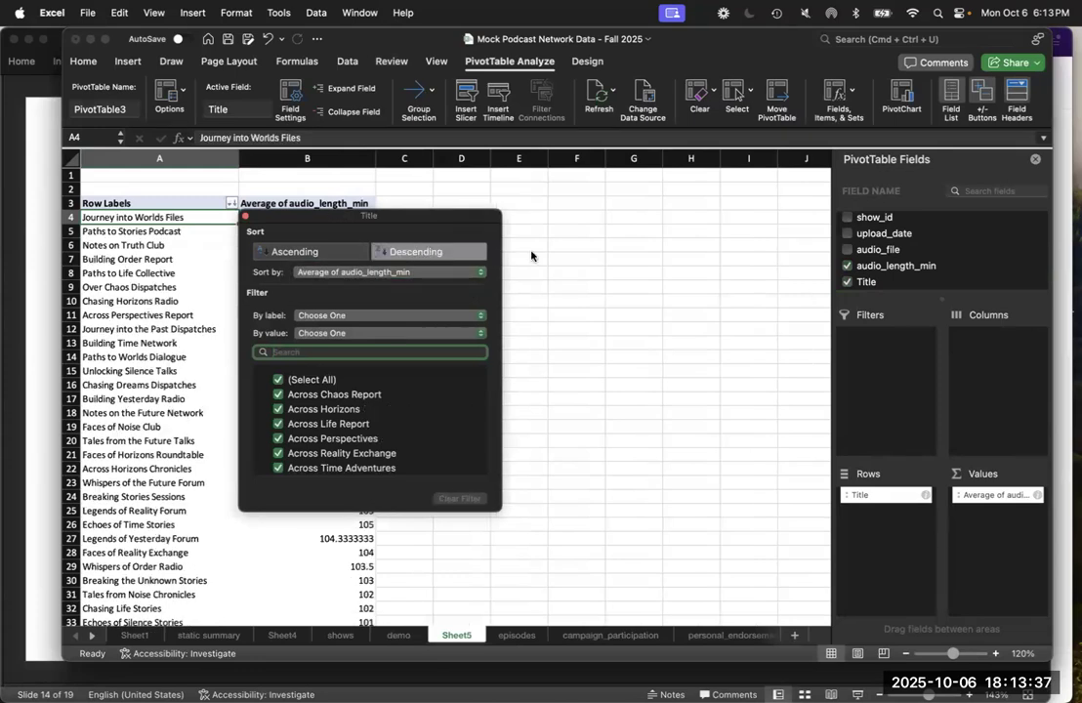
Step: Close the sort settings and examine the campaign, show_id, cpm, downloads and revenue columns on the campaign_participation sheet
{"action": "left_click", "coordinate": [555, 255]}
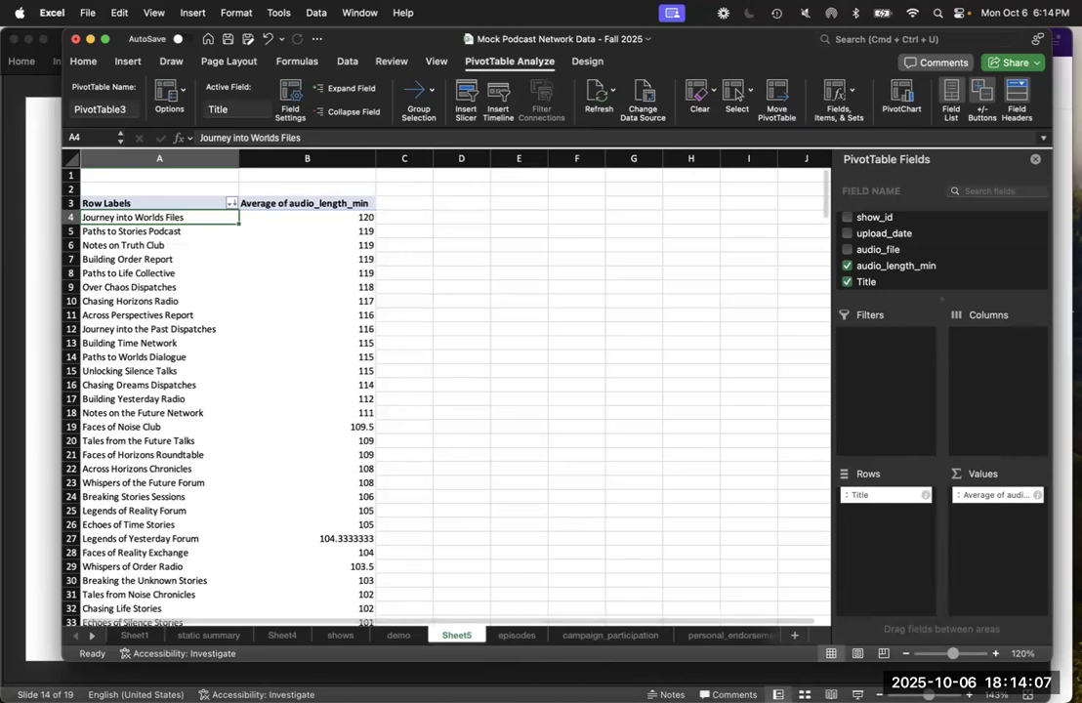
{"action": "left_click", "coordinate": [604, 636]}
{"action": "left_click", "coordinate": [581, 533]}
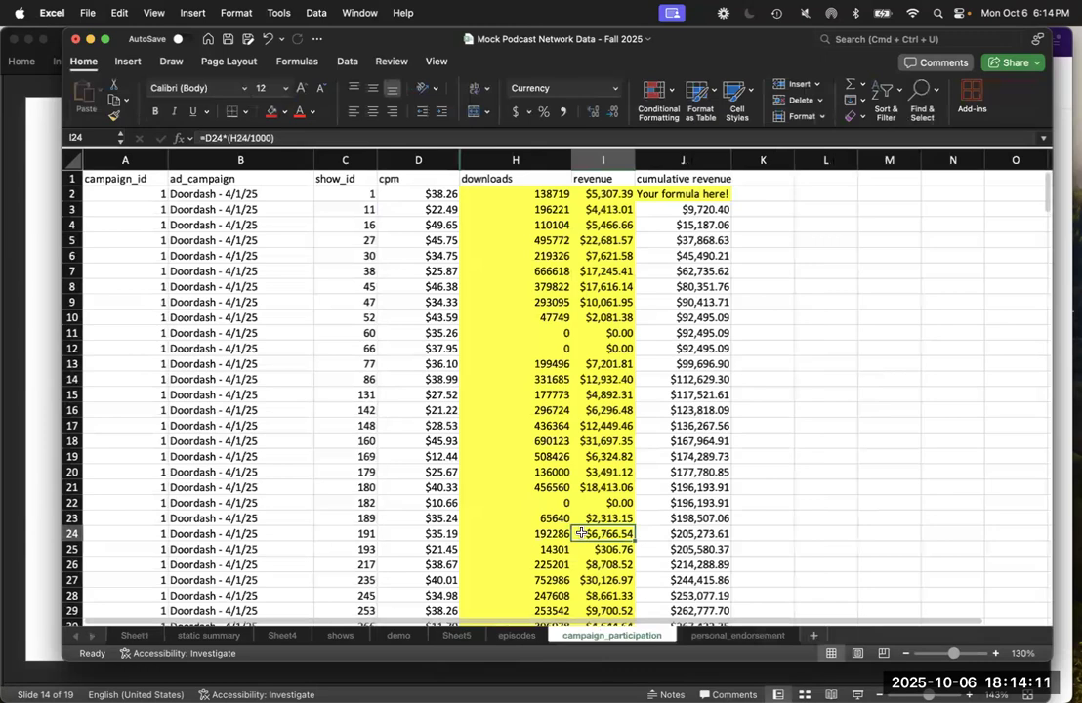
{"action": "key", "text": "Up"}
{"action": "key", "text": "Up"}
{"action": "key", "text": "Up"}
{"action": "key", "text": "Up"}
{"action": "key", "text": "Left"}
{"action": "key", "text": "Left"}
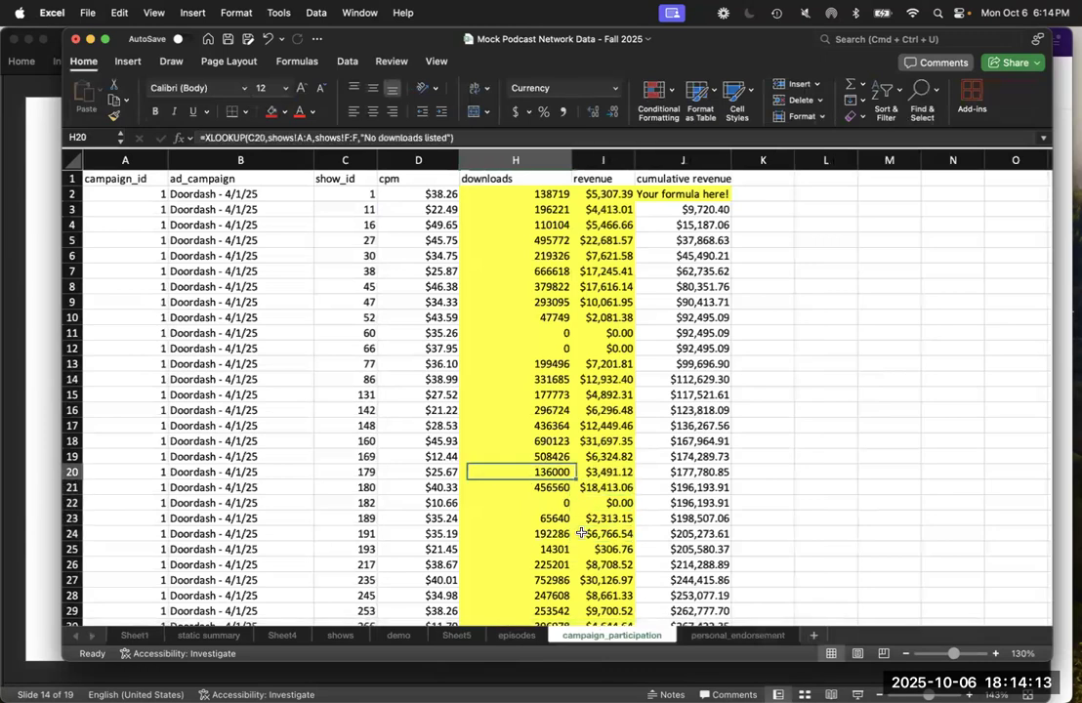
{"action": "key", "text": "Up"}
{"action": "key", "text": "Left"}
{"action": "key", "text": "Left"}
{"action": "key", "text": "Left"}
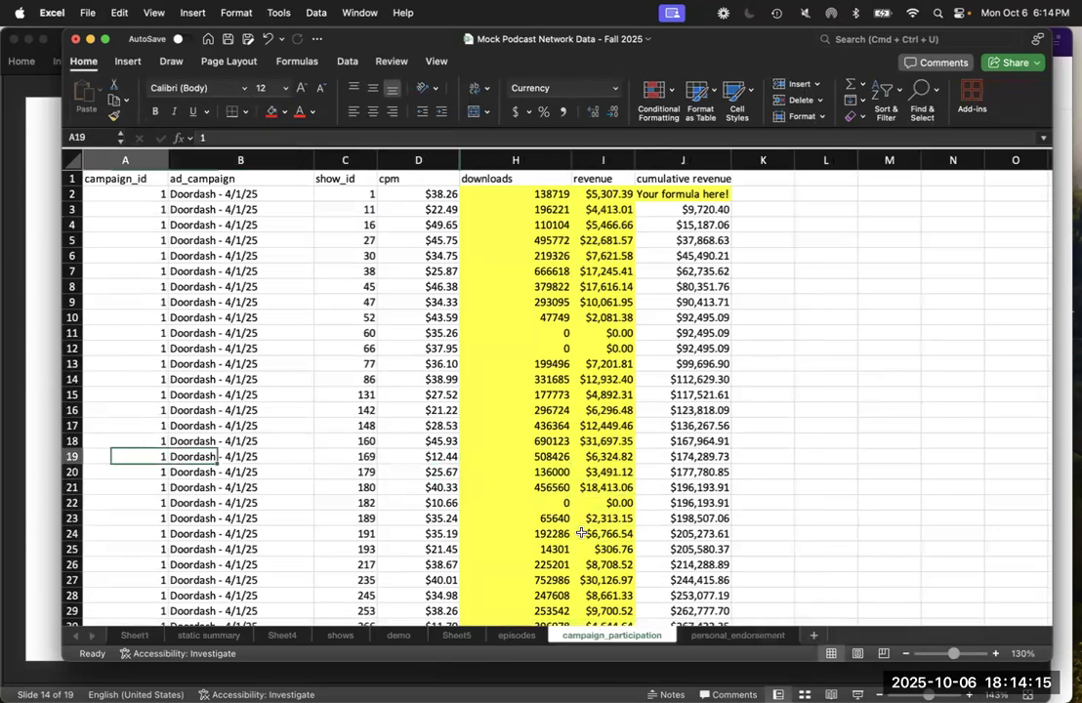
{"action": "key", "text": "Up"}
{"action": "key", "text": "Up"}
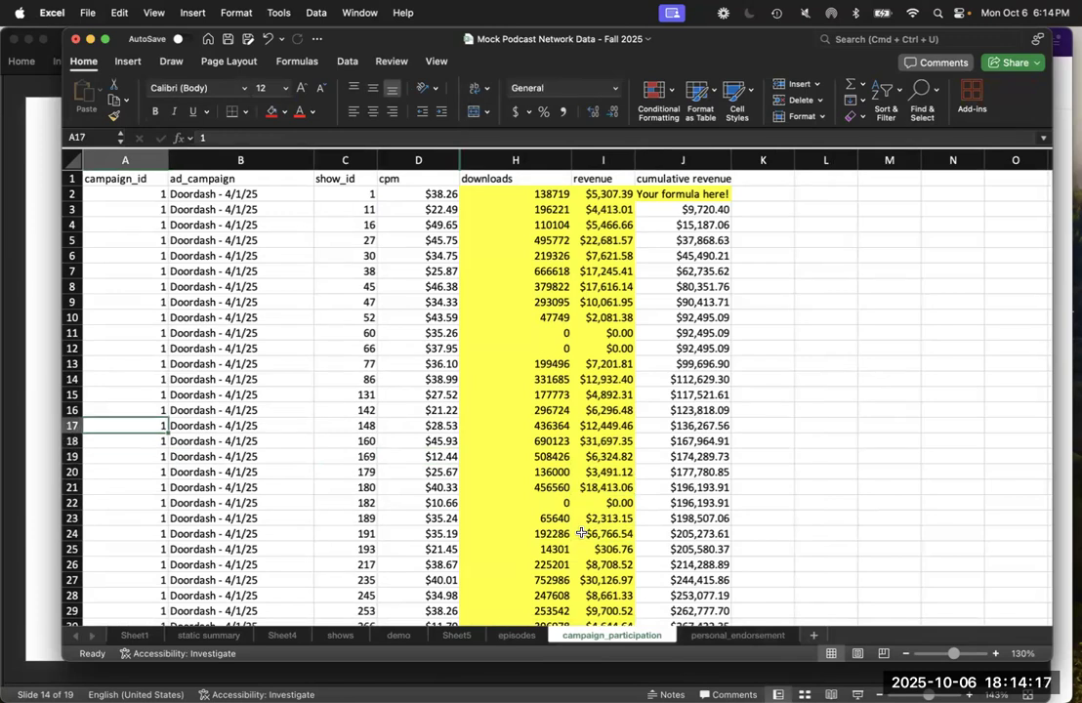
{"action": "key", "text": "Right"}
{"action": "key", "text": "Right"}
{"action": "key", "text": "Right"}
{"action": "key", "text": "Right"}
{"action": "key", "text": "Right"}
{"action": "key", "text": "Left"}
{"action": "key", "text": "Left"}
{"action": "key", "text": "Right"}
{"action": "key", "text": "Right"}
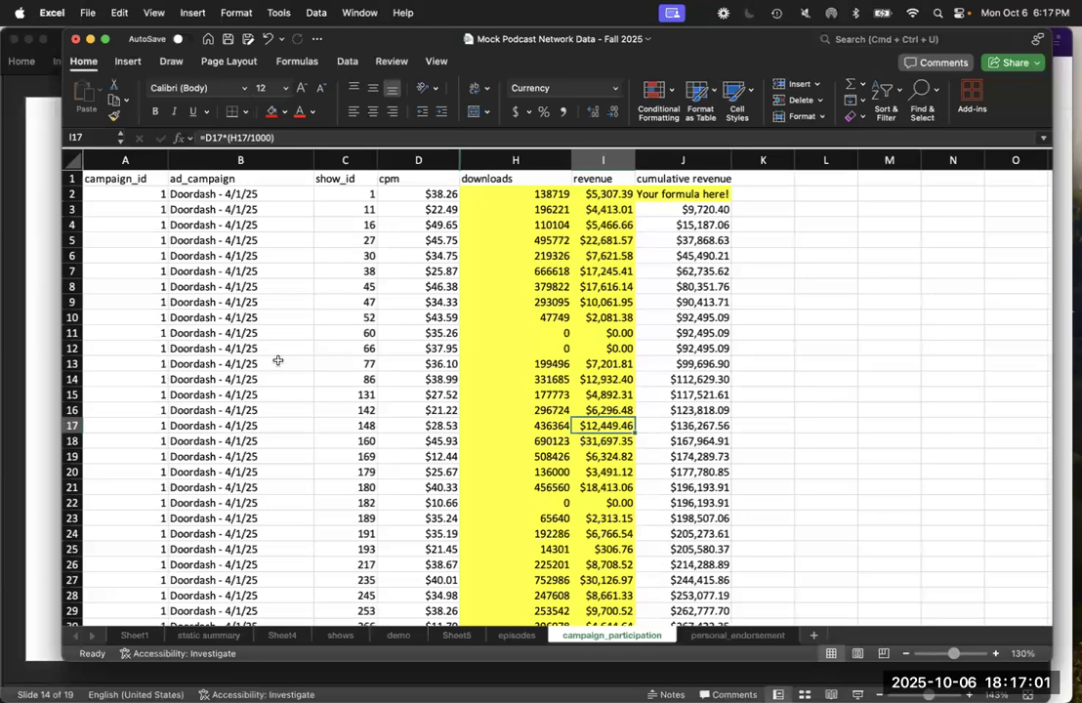
Step: Create a PivotTable on a new worksheet from the range campaign_participation!$A$1:$J$322
{"action": "left_click", "coordinate": [278, 361]}
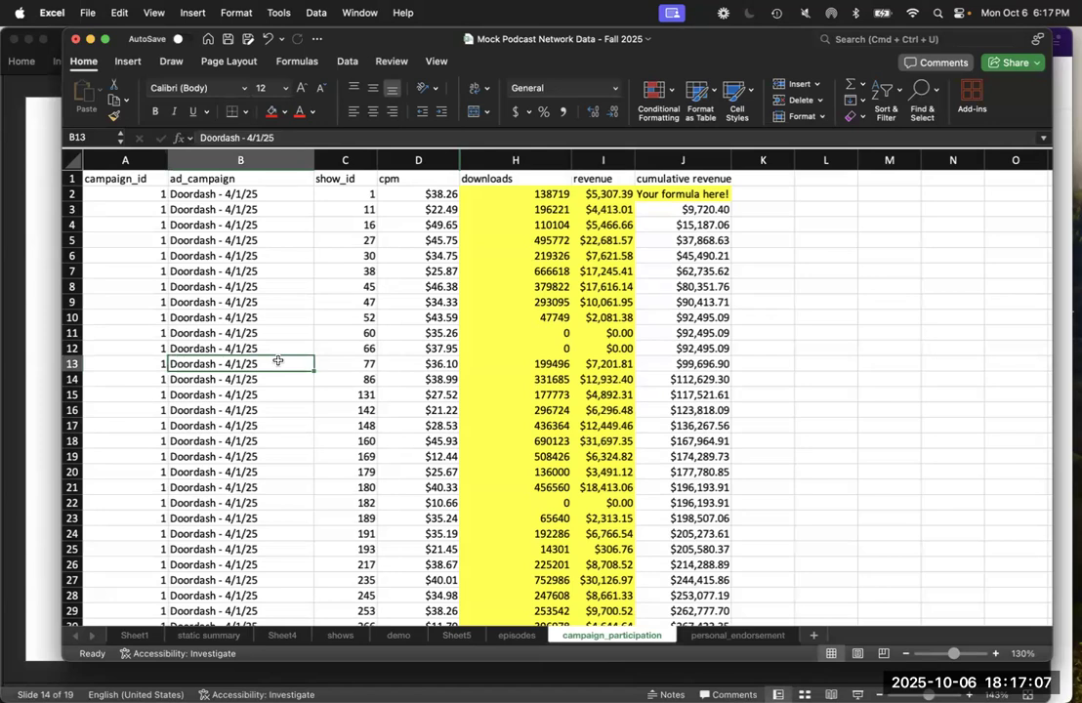
{"action": "key", "text": "super+a"}
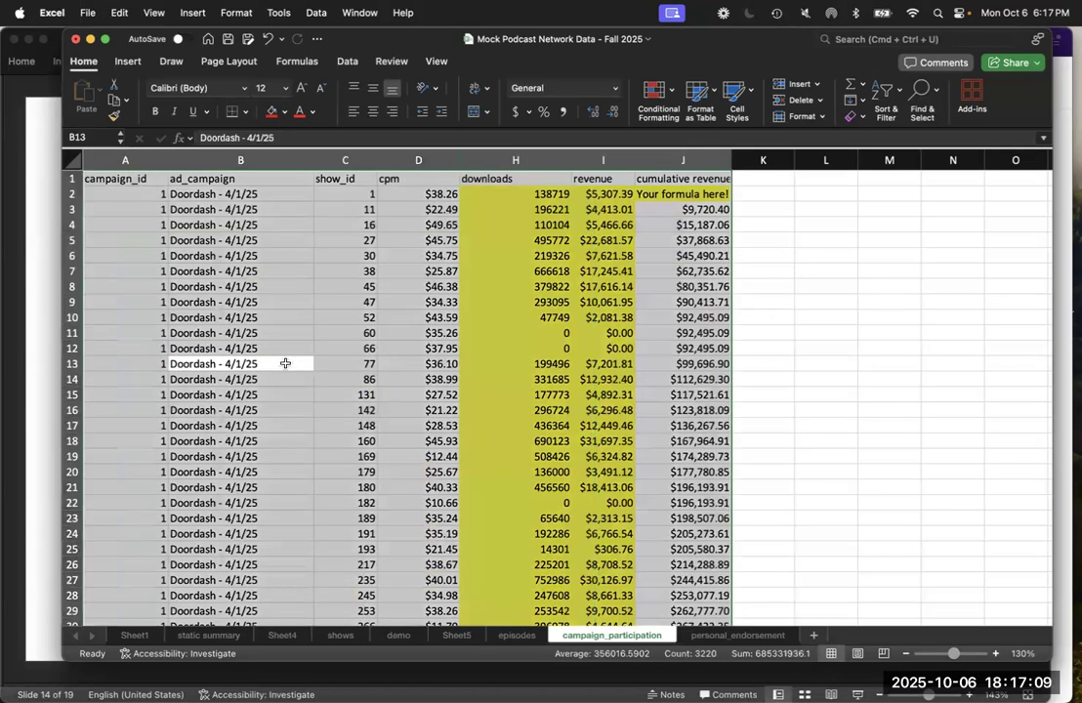
{"action": "left_click", "coordinate": [131, 64]}
{"action": "left_click", "coordinate": [88, 93]}
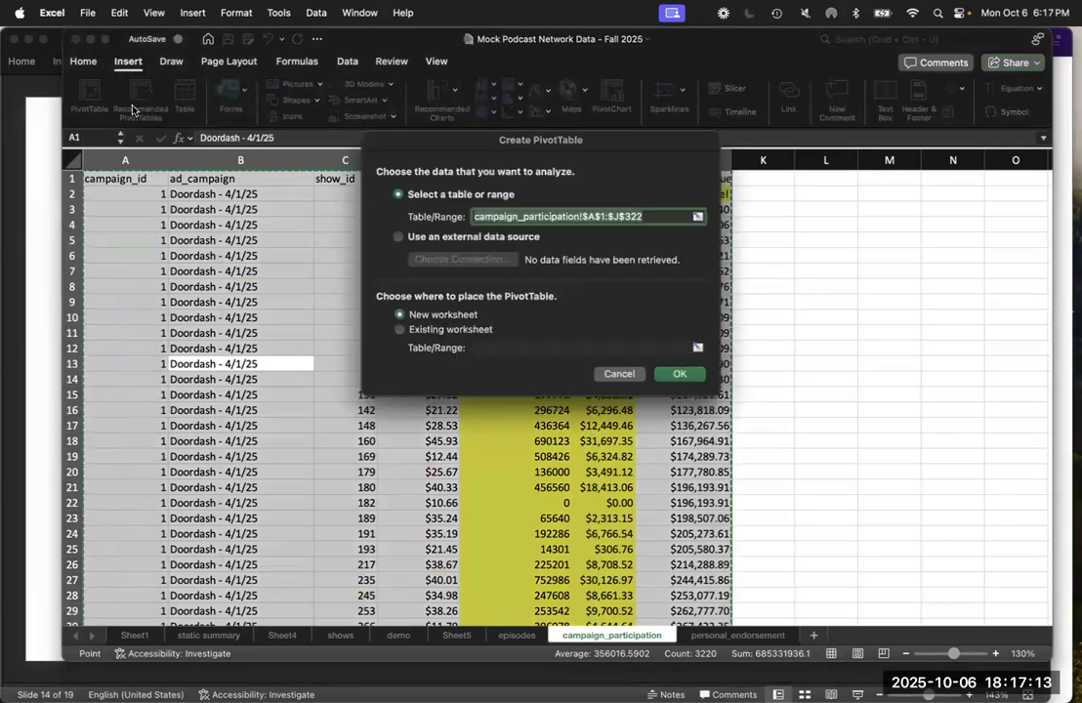
{"action": "left_click", "coordinate": [679, 374]}
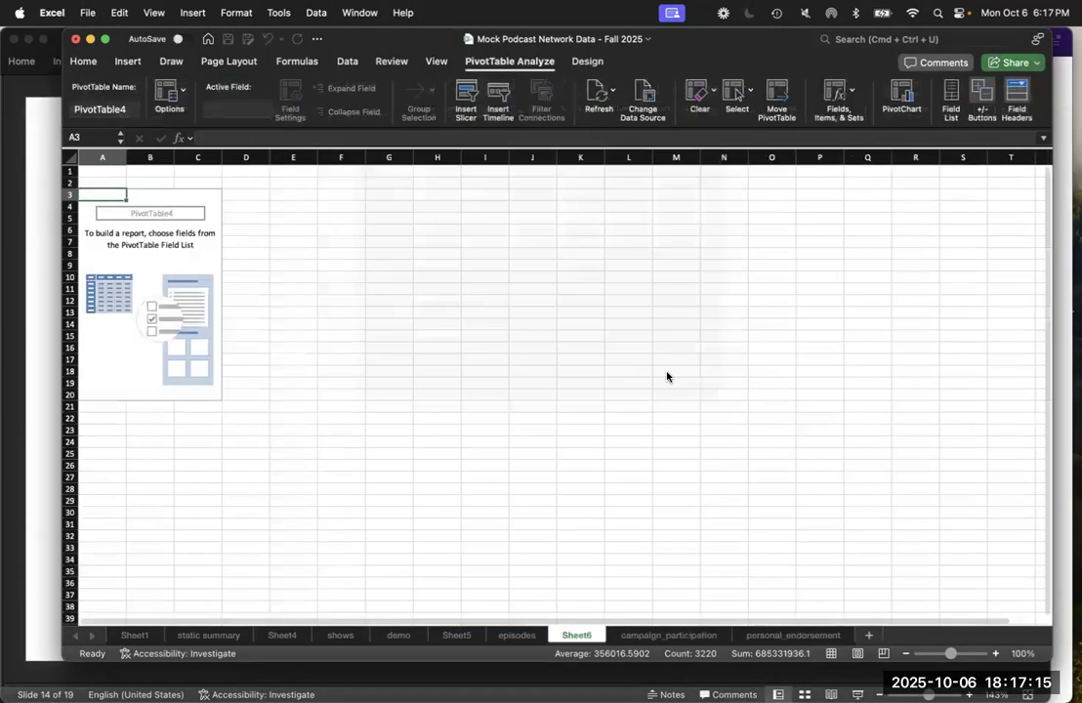
Step: Add revenue as a summed value and ad_campaign as the row field of the new PivotTable
{"action": "scroll", "coordinate": [887, 265], "scroll_direction": "down", "scroll_amount": 5}
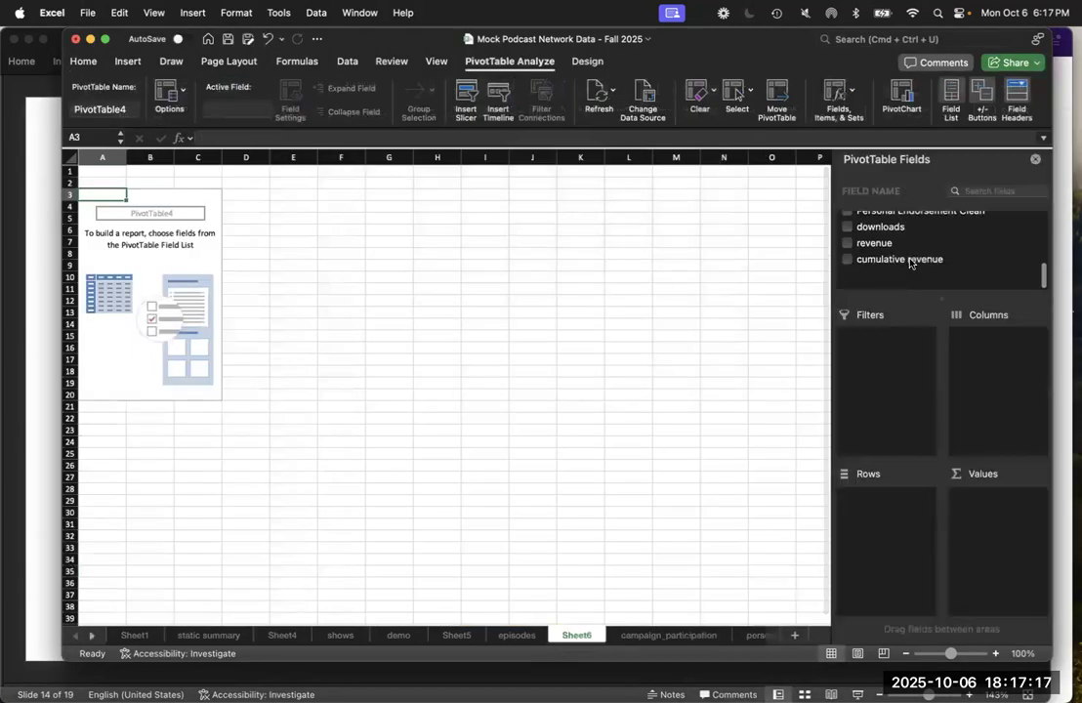
{"action": "left_click_drag", "start_coordinate": [886, 266], "coordinate": [1011, 519]}
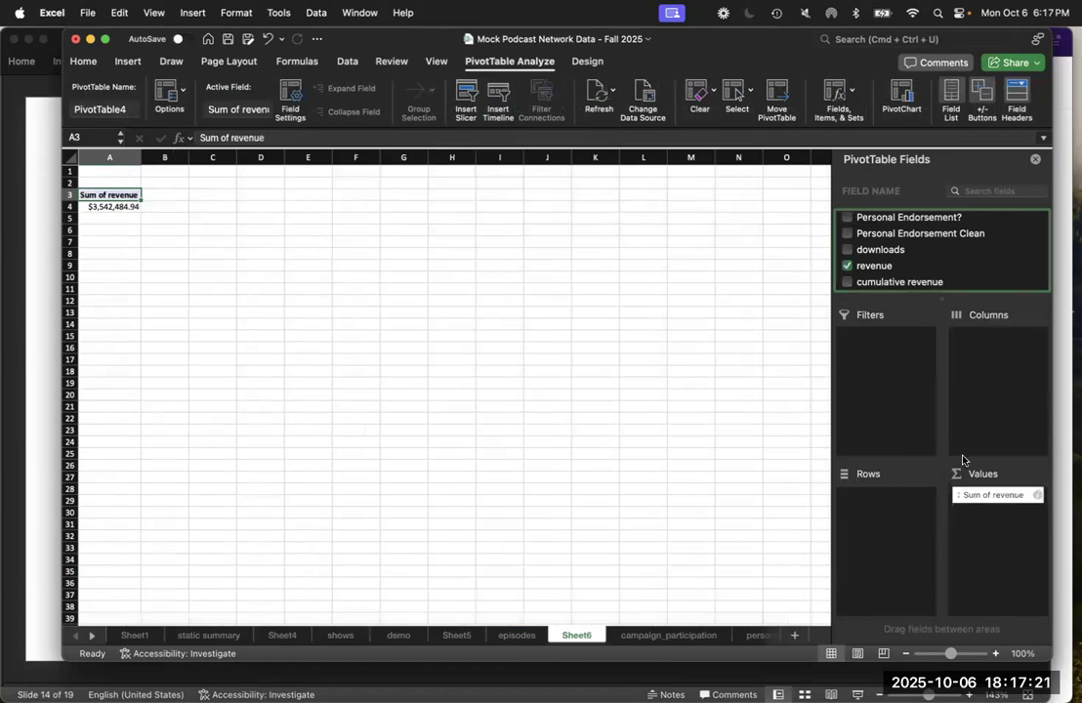
{"action": "scroll", "coordinate": [874, 237], "scroll_direction": "up", "scroll_amount": 5}
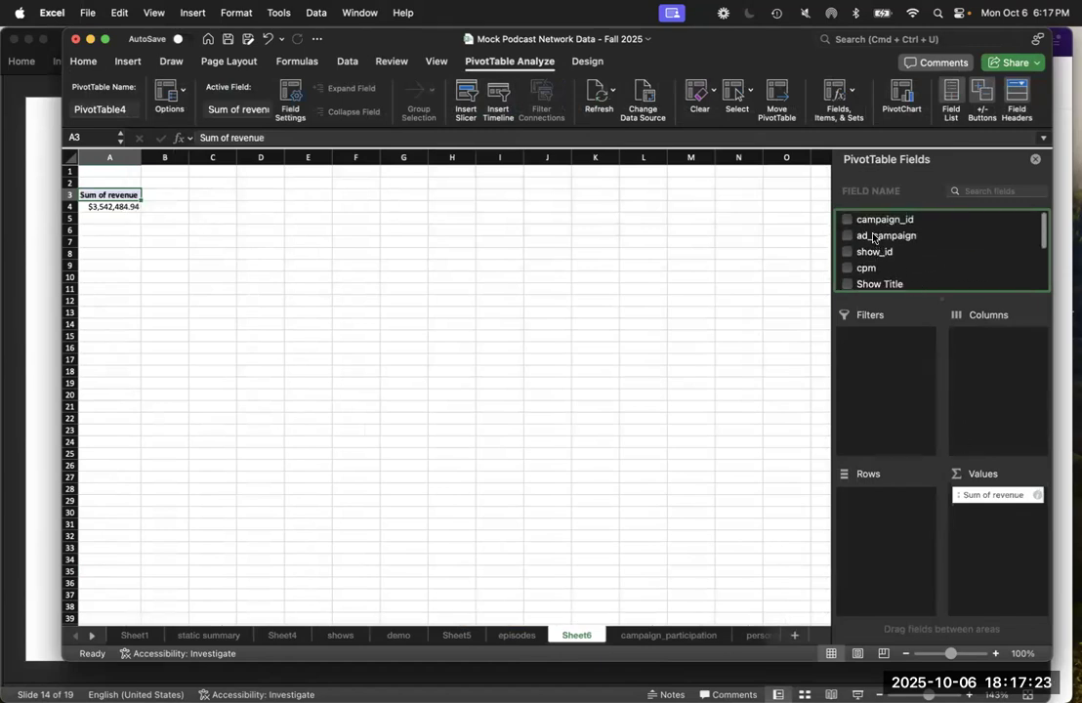
{"action": "left_click_drag", "start_coordinate": [874, 237], "coordinate": [891, 532]}
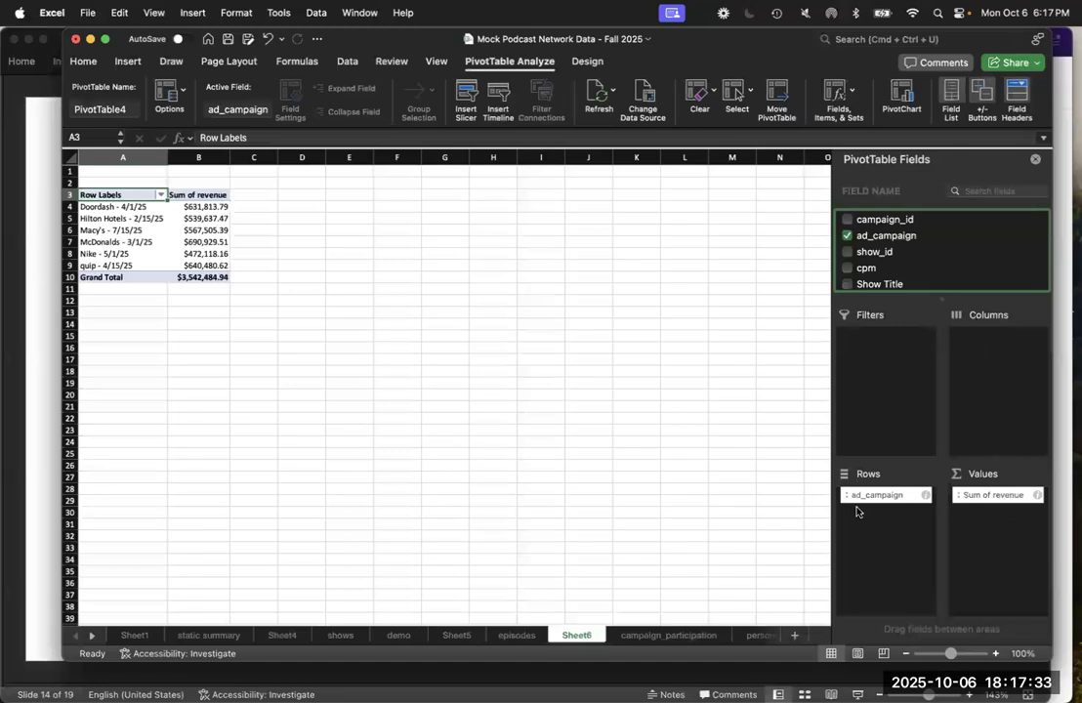
Step: Sort the ad_campaign rows in descending order by Sum of revenue
{"action": "left_click", "coordinate": [997, 653]}
{"action": "left_click", "coordinate": [997, 653]}
{"action": "left_click", "coordinate": [180, 204]}
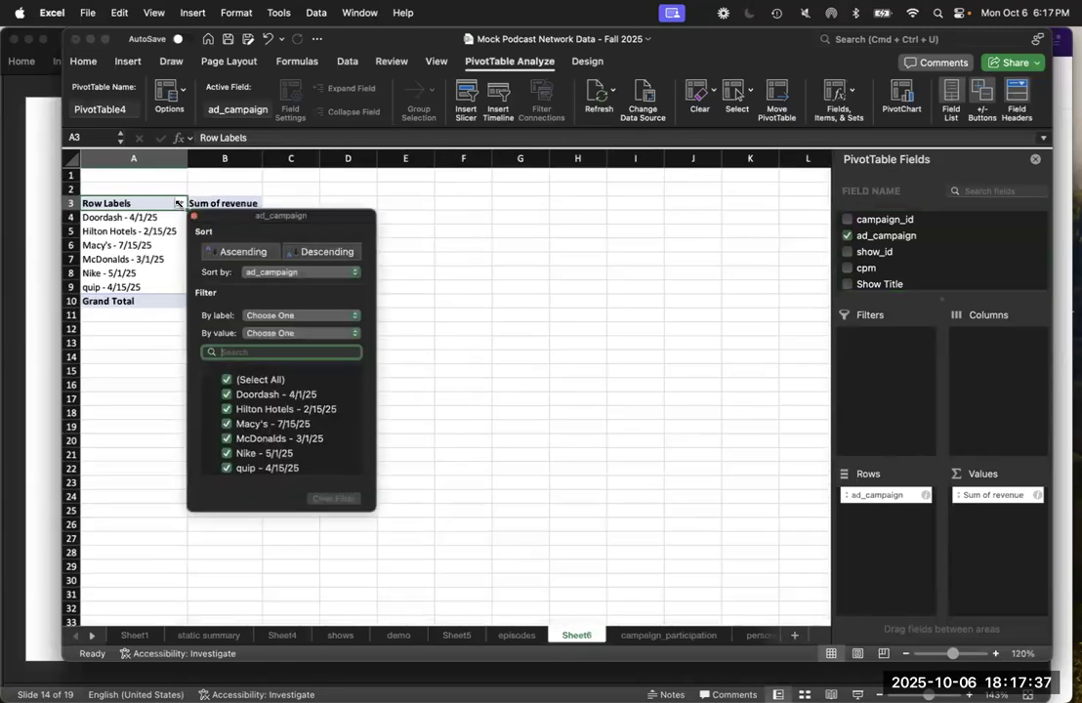
{"action": "left_click", "coordinate": [278, 272]}
{"action": "left_click", "coordinate": [277, 287]}
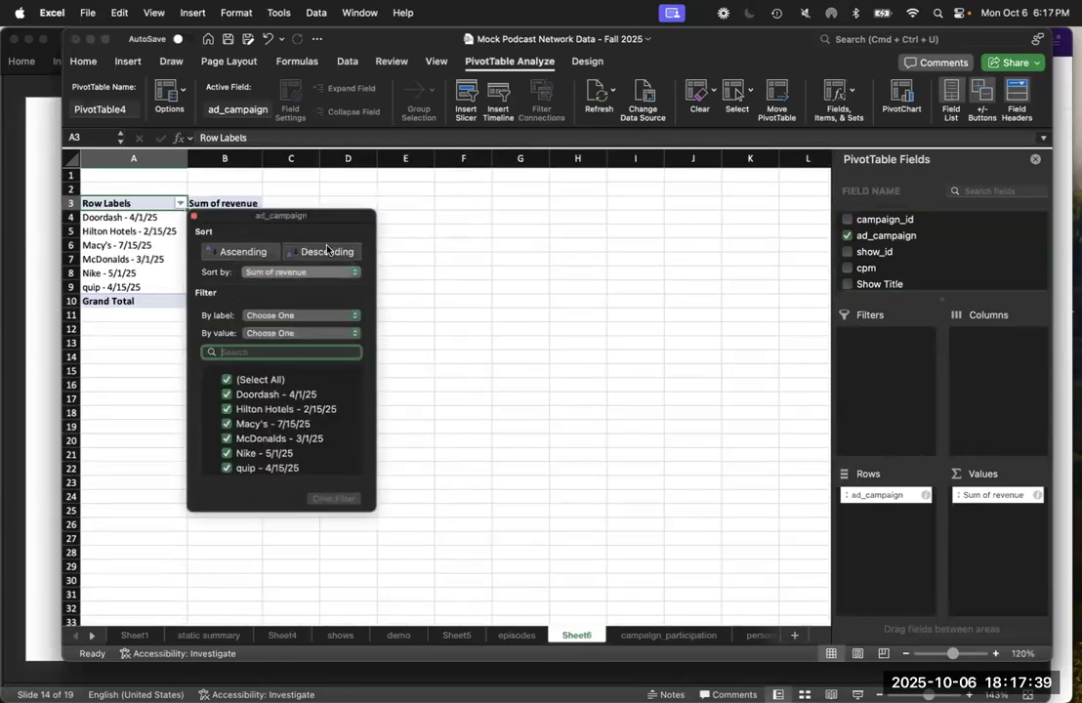
{"action": "left_click", "coordinate": [328, 251]}
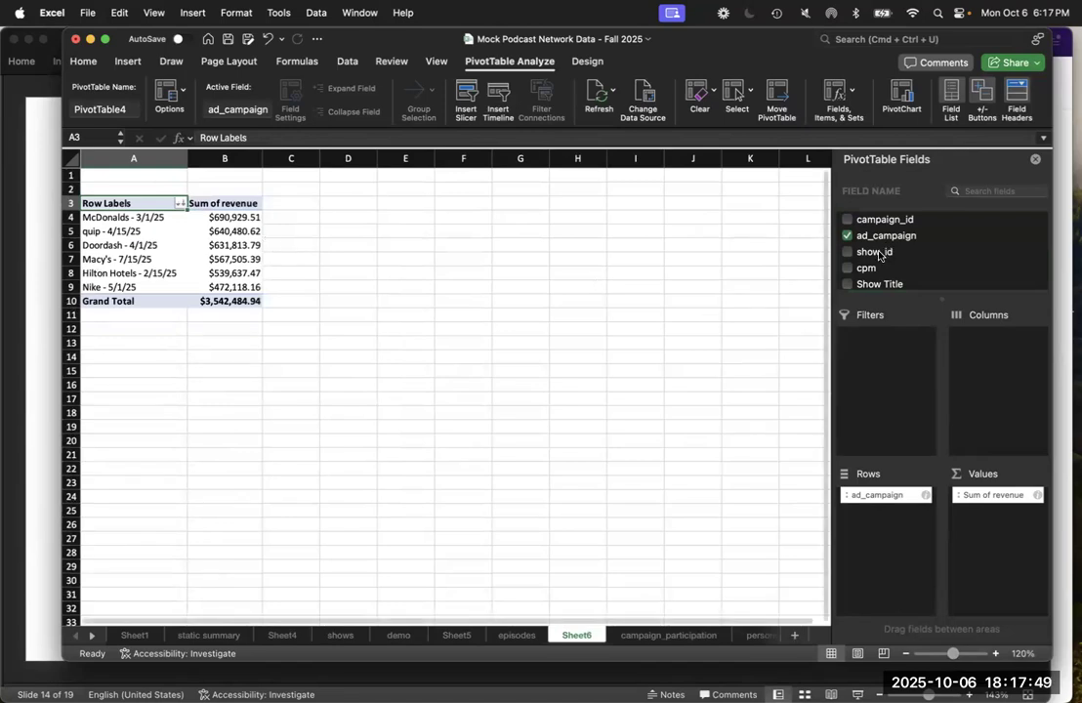
Step: Replace ad_campaign with Show Title as the PivotTable's row field
{"action": "scroll", "coordinate": [876, 276], "scroll_direction": "down", "scroll_amount": 3}
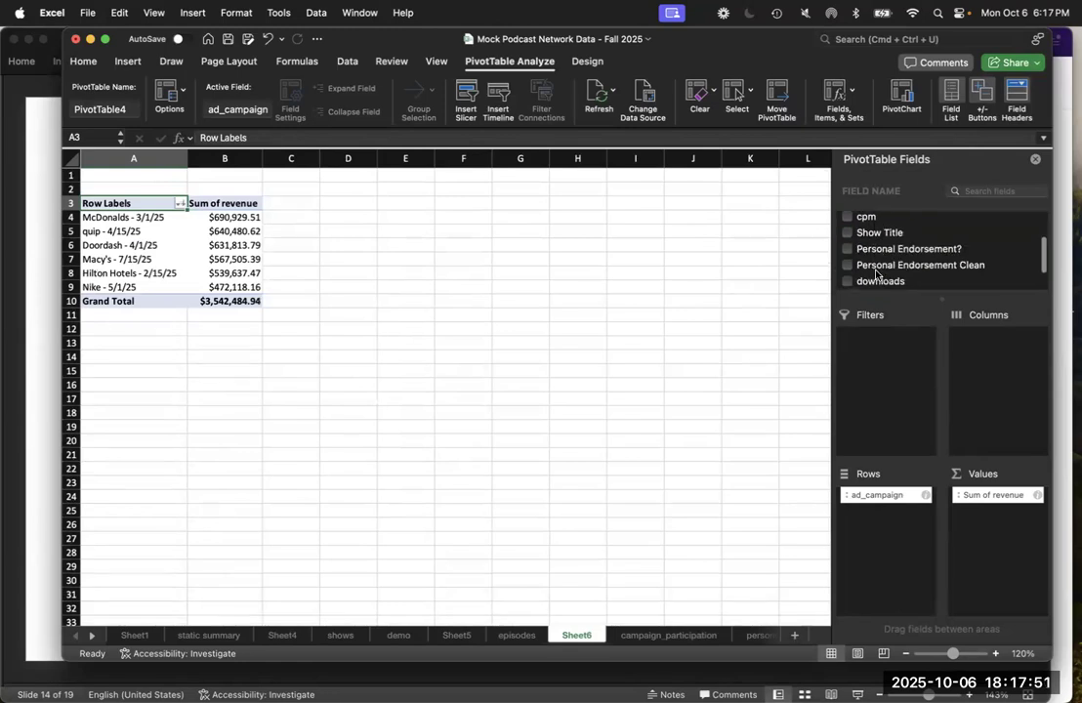
{"action": "scroll", "coordinate": [876, 276], "scroll_direction": "up", "scroll_amount": 2}
{"action": "left_click_drag", "start_coordinate": [879, 263], "coordinate": [850, 284]}
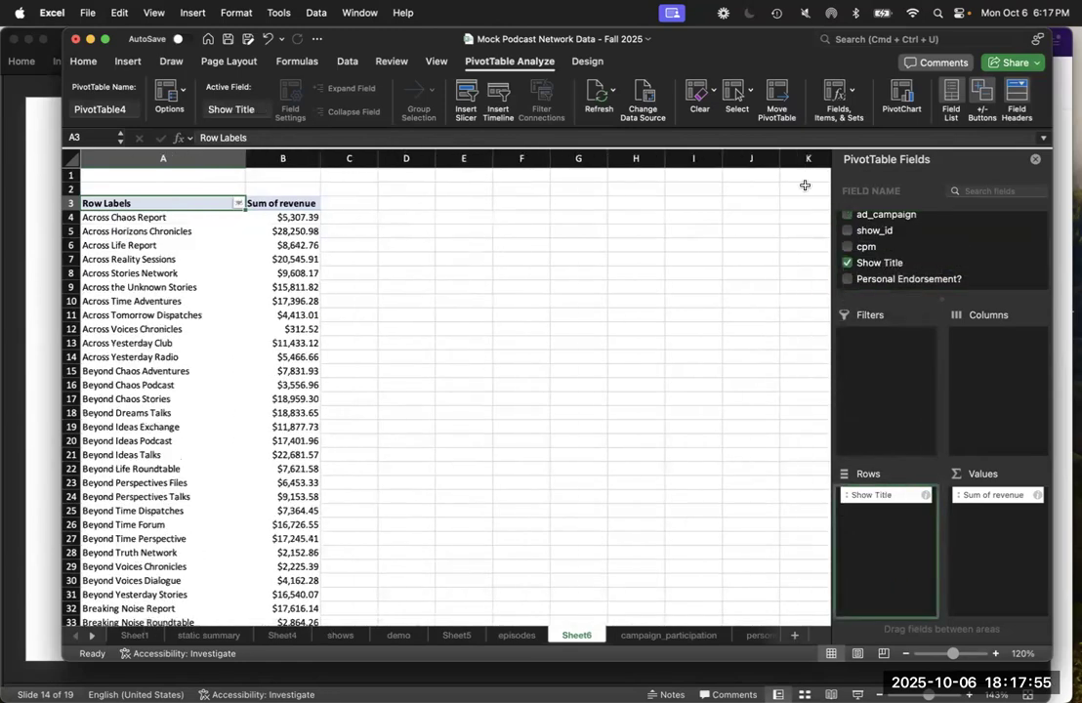
Step: Try nesting Show Title under ad_campaign in the rows to review revenue per show within each campaign, and remove ad_campaign again
{"action": "scroll", "coordinate": [898, 239], "scroll_direction": "up", "scroll_amount": 1}
{"action": "left_click_drag", "start_coordinate": [903, 243], "coordinate": [884, 524]}
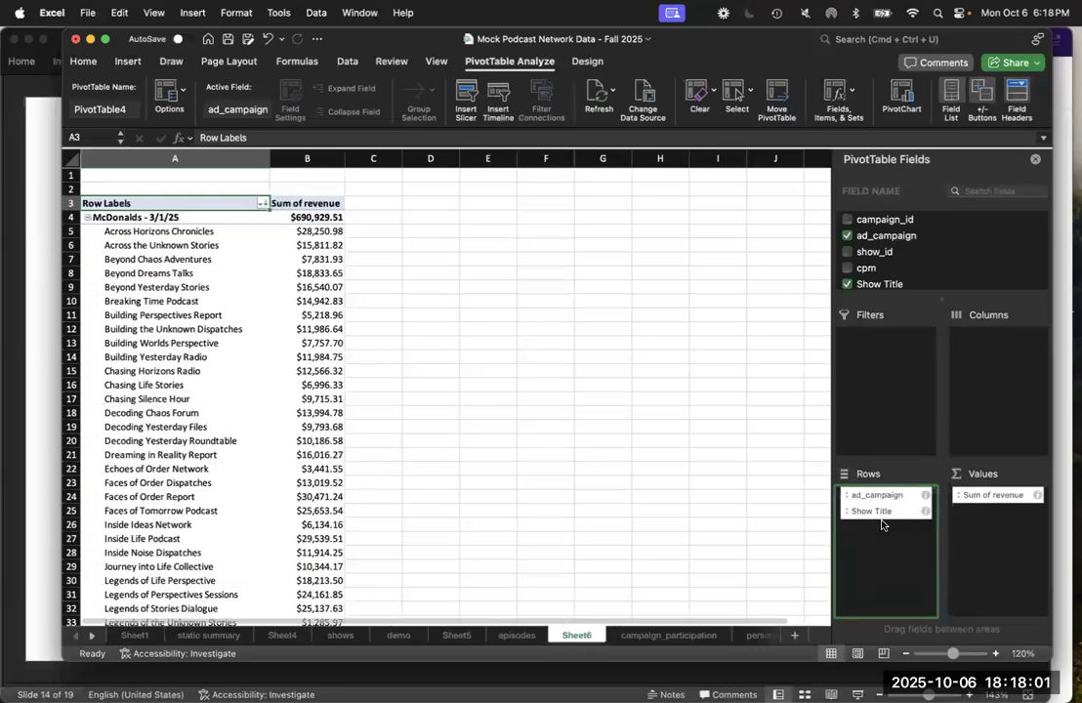
{"action": "scroll", "coordinate": [194, 267], "scroll_direction": "down", "scroll_amount": 3}
{"action": "scroll", "coordinate": [193, 266], "scroll_direction": "down", "scroll_amount": 9}
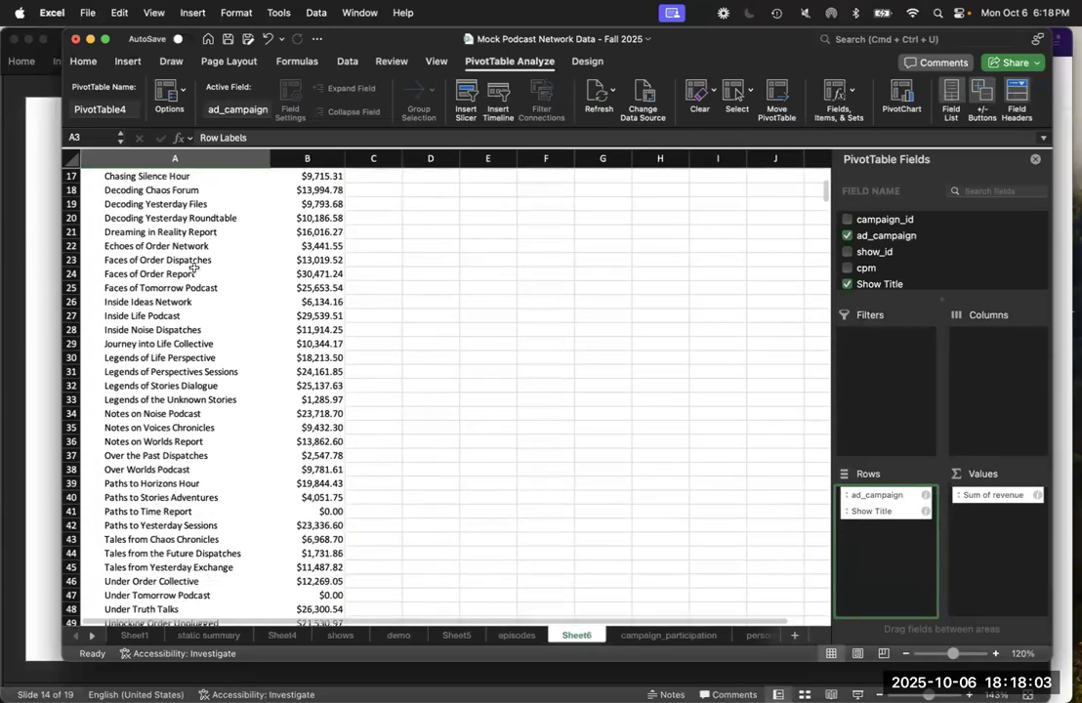
{"action": "scroll", "coordinate": [200, 278], "scroll_direction": "up", "scroll_amount": 8}
{"action": "scroll", "coordinate": [202, 283], "scroll_direction": "up", "scroll_amount": 4}
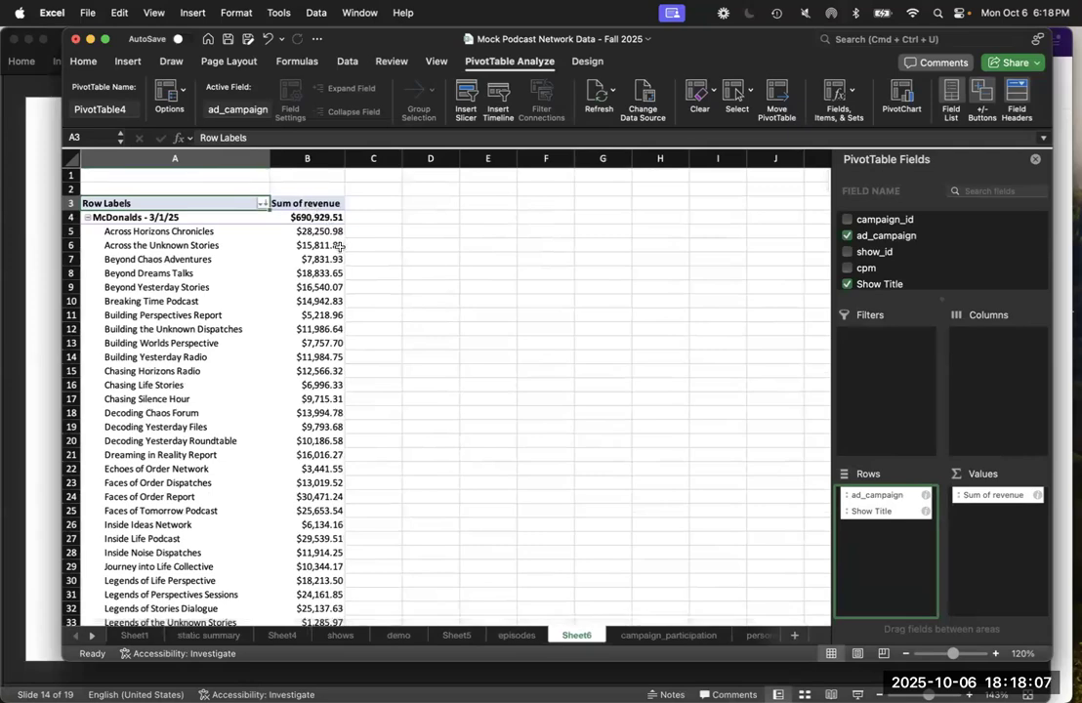
{"action": "scroll", "coordinate": [324, 263], "scroll_direction": "down", "scroll_amount": 4}
{"action": "scroll", "coordinate": [323, 265], "scroll_direction": "down", "scroll_amount": 10}
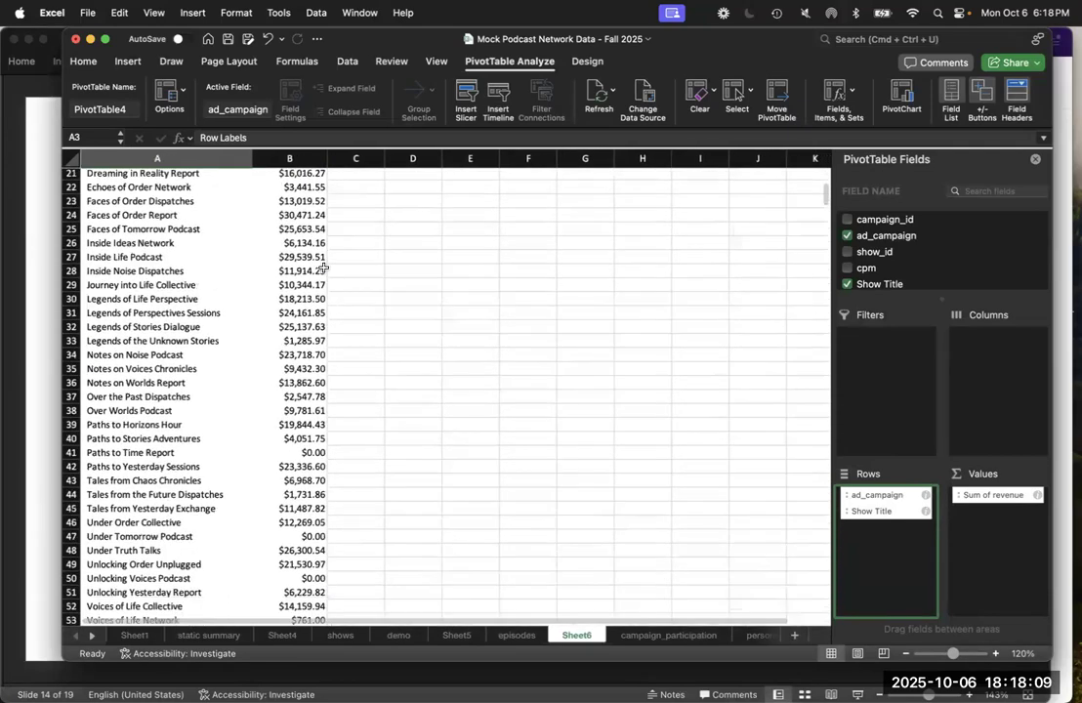
{"action": "scroll", "coordinate": [323, 267], "scroll_direction": "up", "scroll_amount": 12}
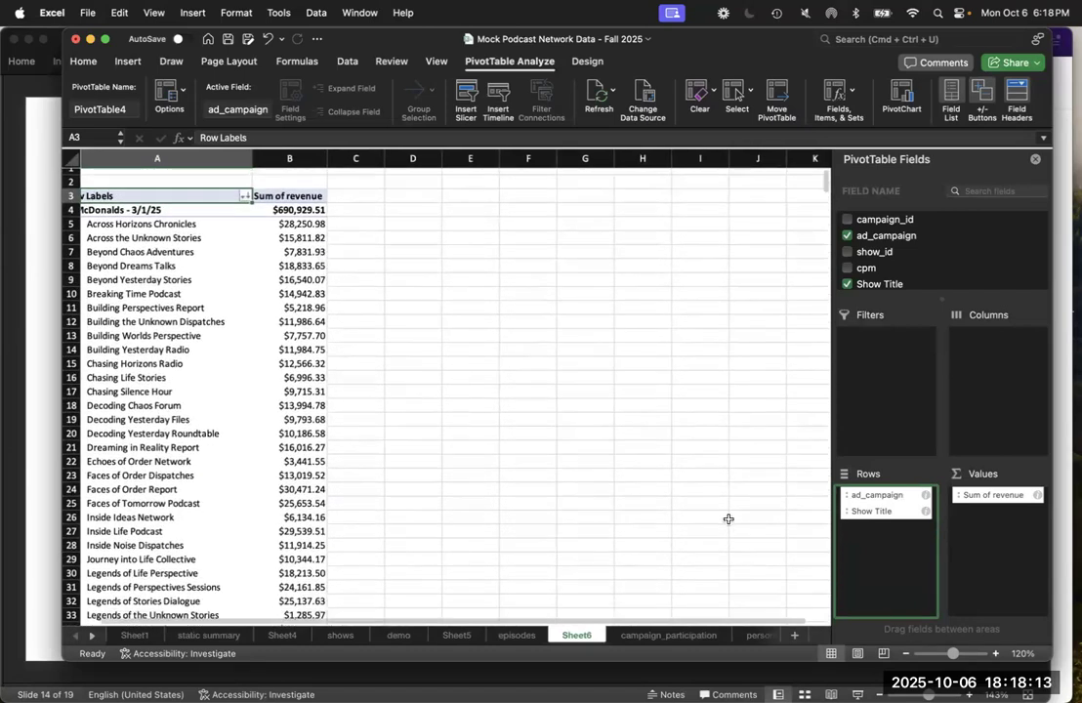
{"action": "left_click_drag", "start_coordinate": [877, 496], "coordinate": [864, 200]}
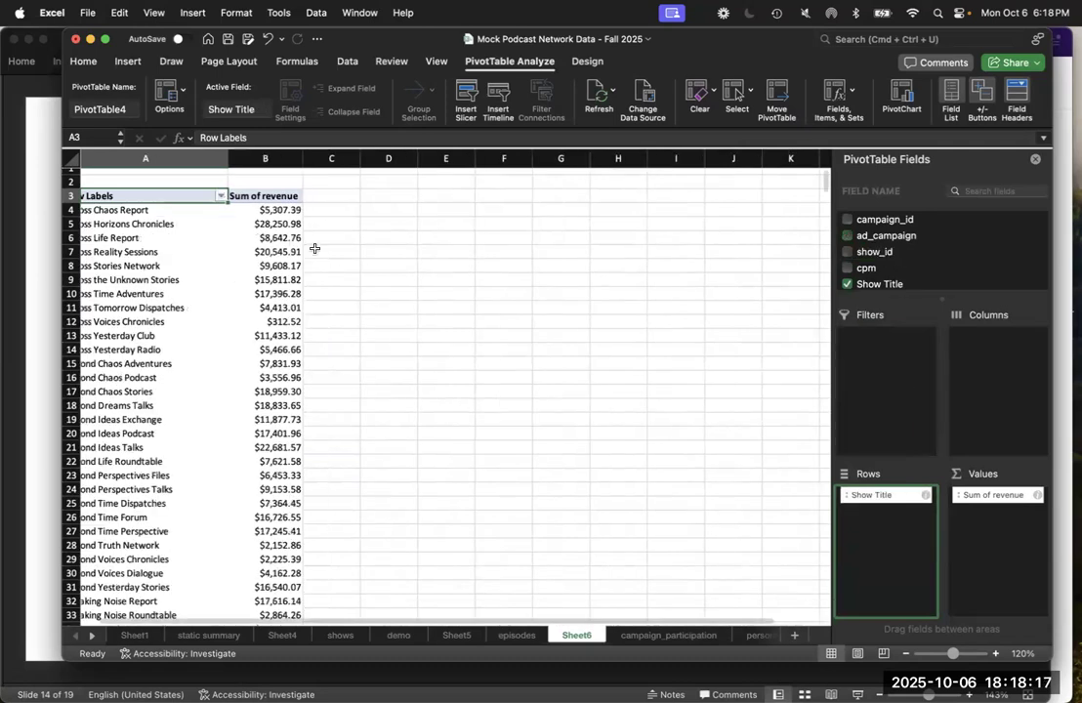
Step: Sort the Show Title rows in descending order by Sum of revenue
{"action": "left_click", "coordinate": [221, 196]}
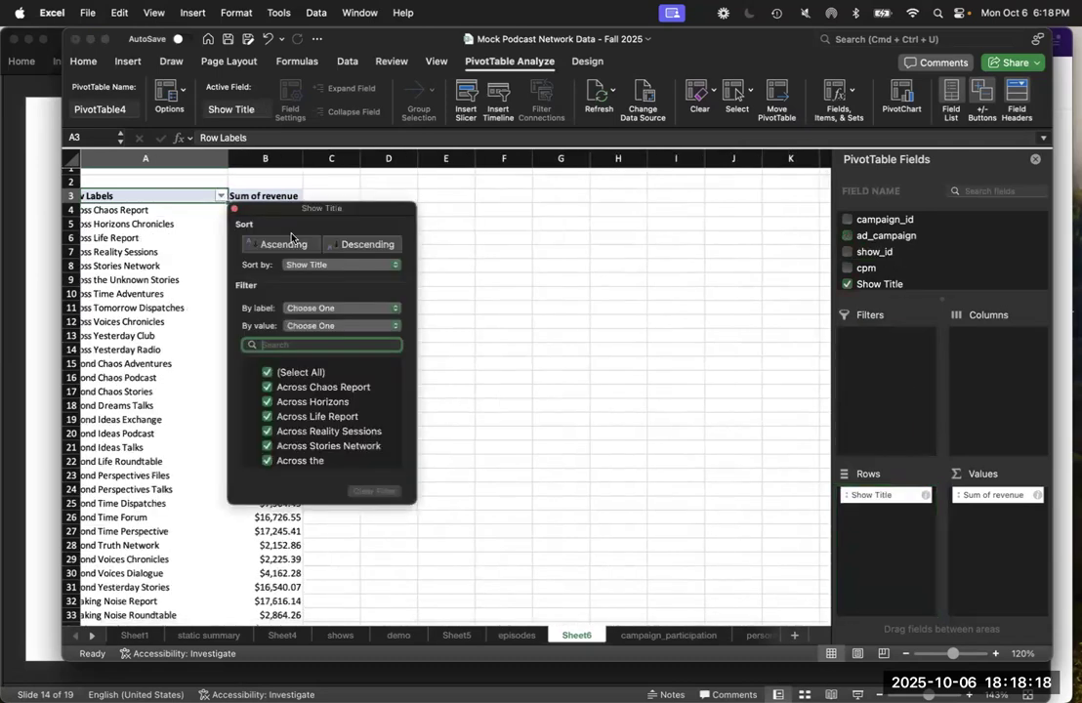
{"action": "left_click", "coordinate": [341, 264]}
{"action": "left_click", "coordinate": [353, 280]}
{"action": "left_click", "coordinate": [364, 244]}
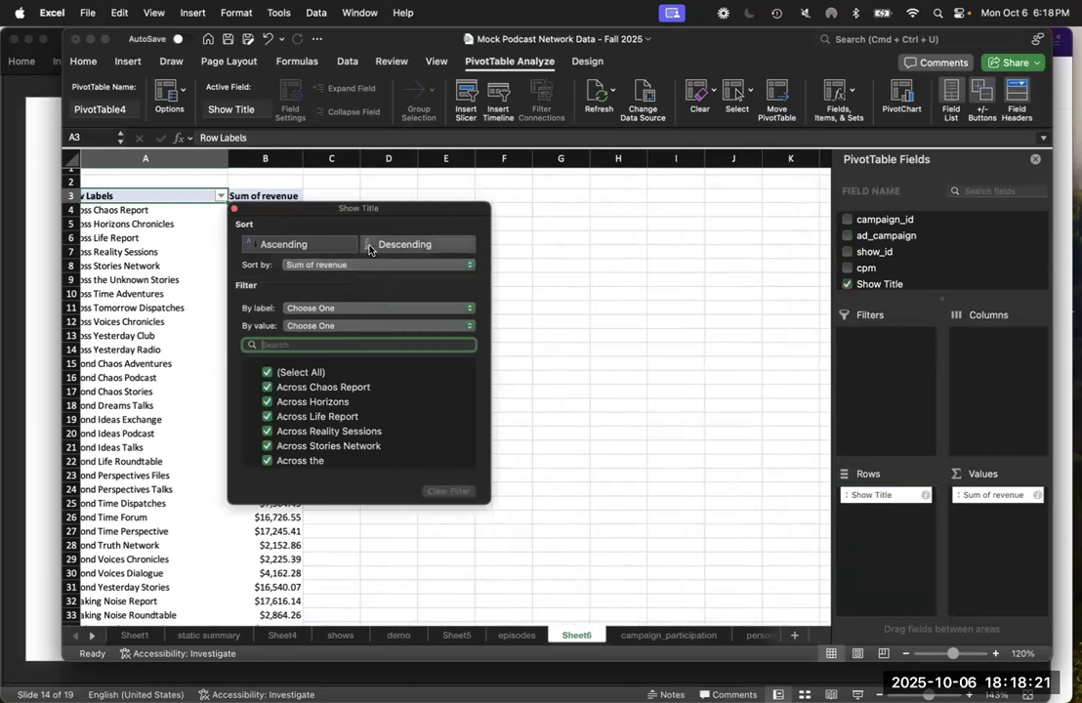
{"action": "left_click", "coordinate": [564, 191]}
{"action": "scroll", "coordinate": [562, 193], "scroll_direction": "up", "scroll_amount": 1}
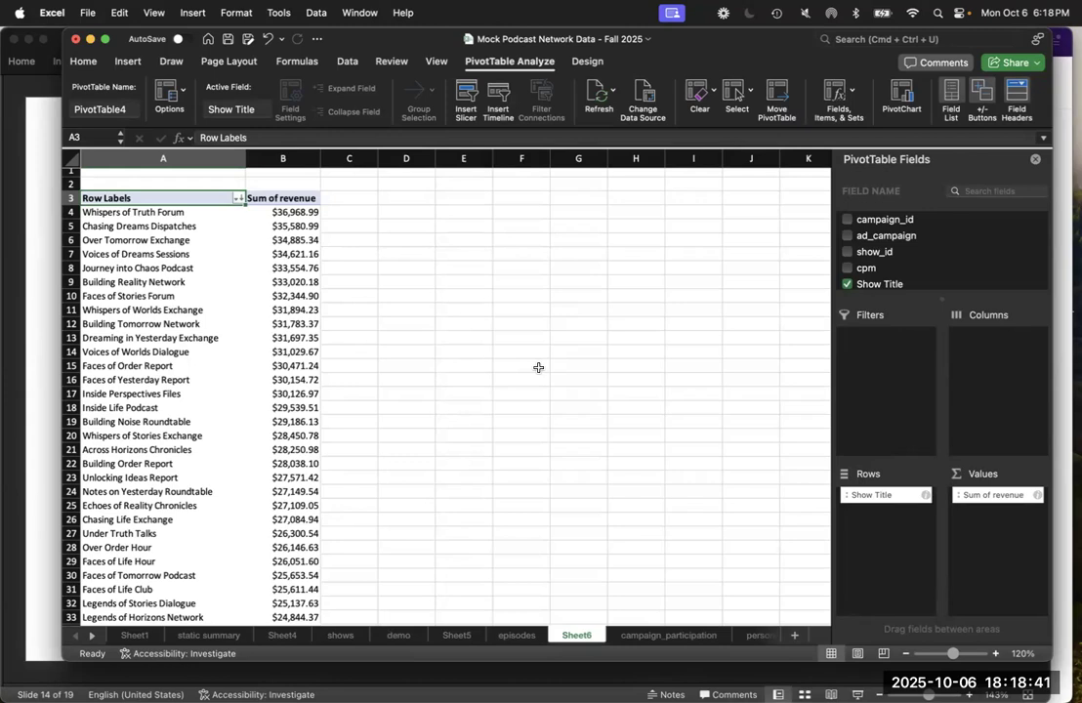
Step: Add ad_campaign as a report filter above the PivotTable, leaving its field settings at their defaults
{"action": "left_click_drag", "start_coordinate": [859, 235], "coordinate": [885, 381]}
{"action": "scroll", "coordinate": [336, 328], "scroll_direction": "up", "scroll_amount": 1}
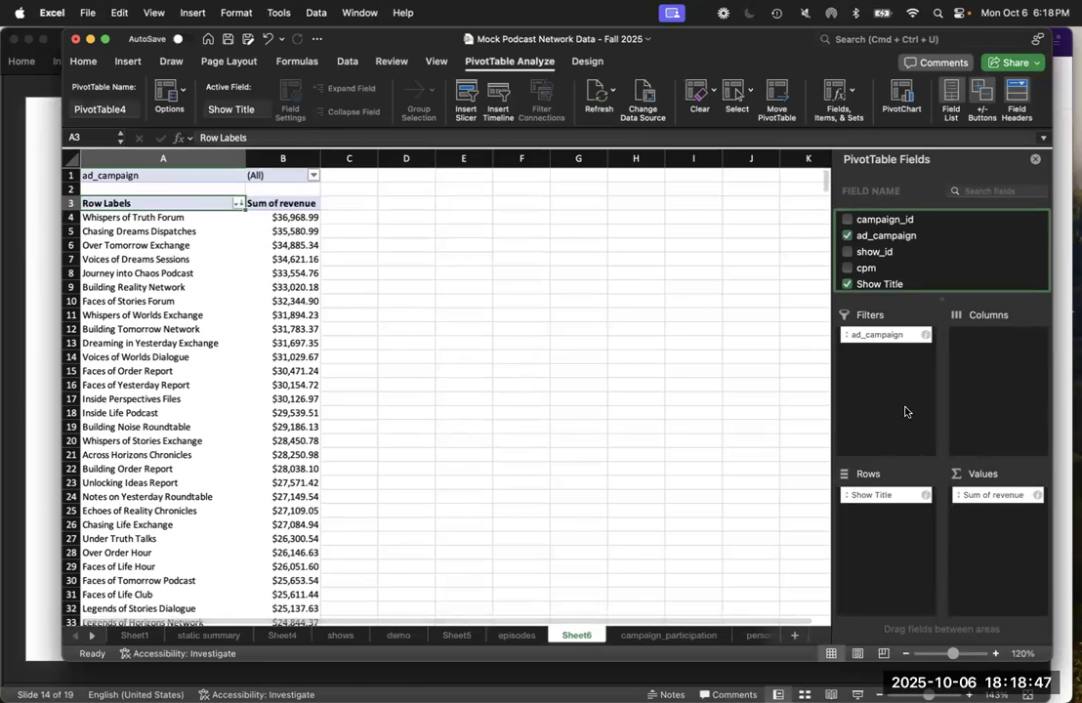
{"action": "left_click", "coordinate": [925, 335]}
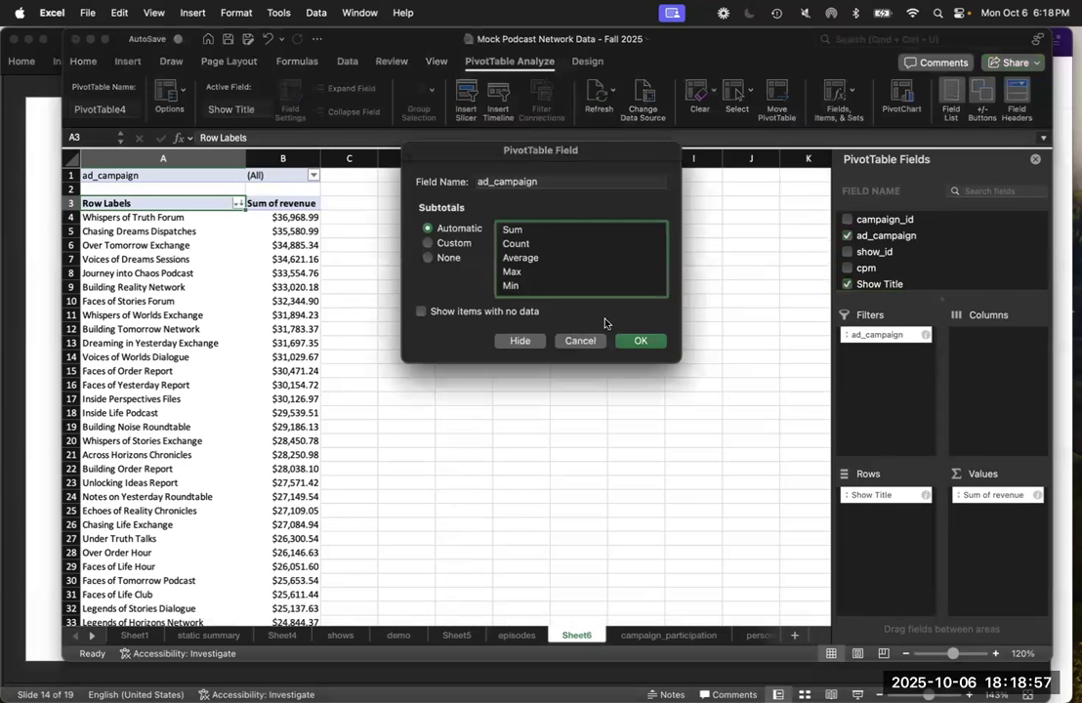
{"action": "left_click", "coordinate": [580, 341]}
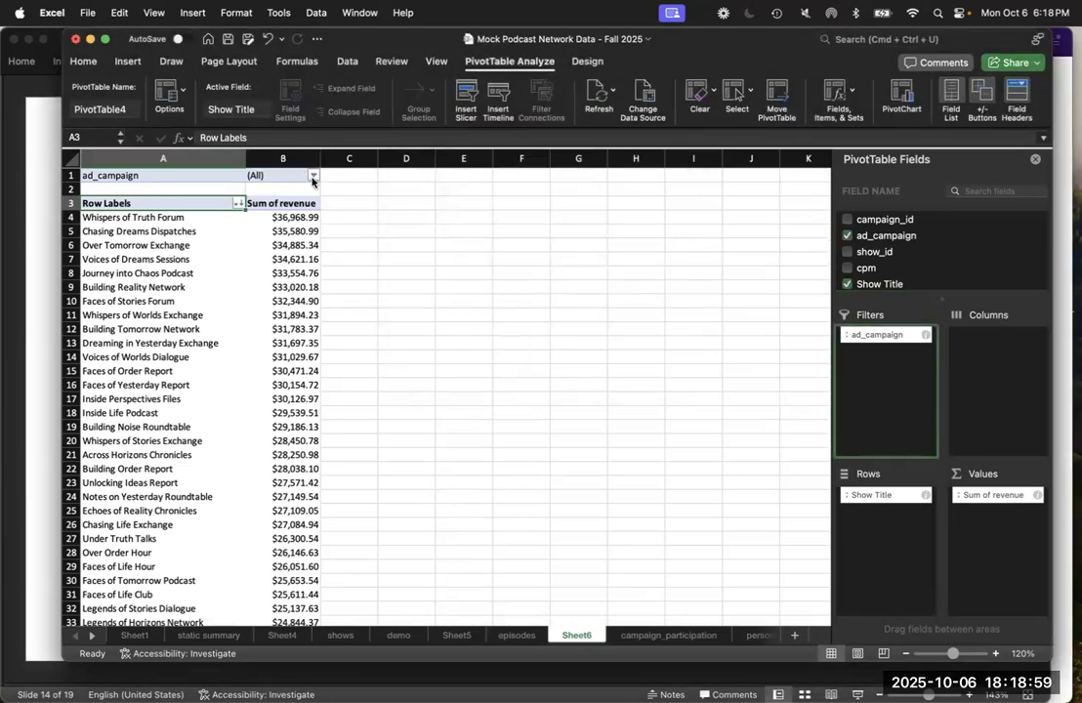
Step: Exclude the Nike - 5/1/25 campaign with the ad_campaign report filter
{"action": "left_click", "coordinate": [314, 176]}
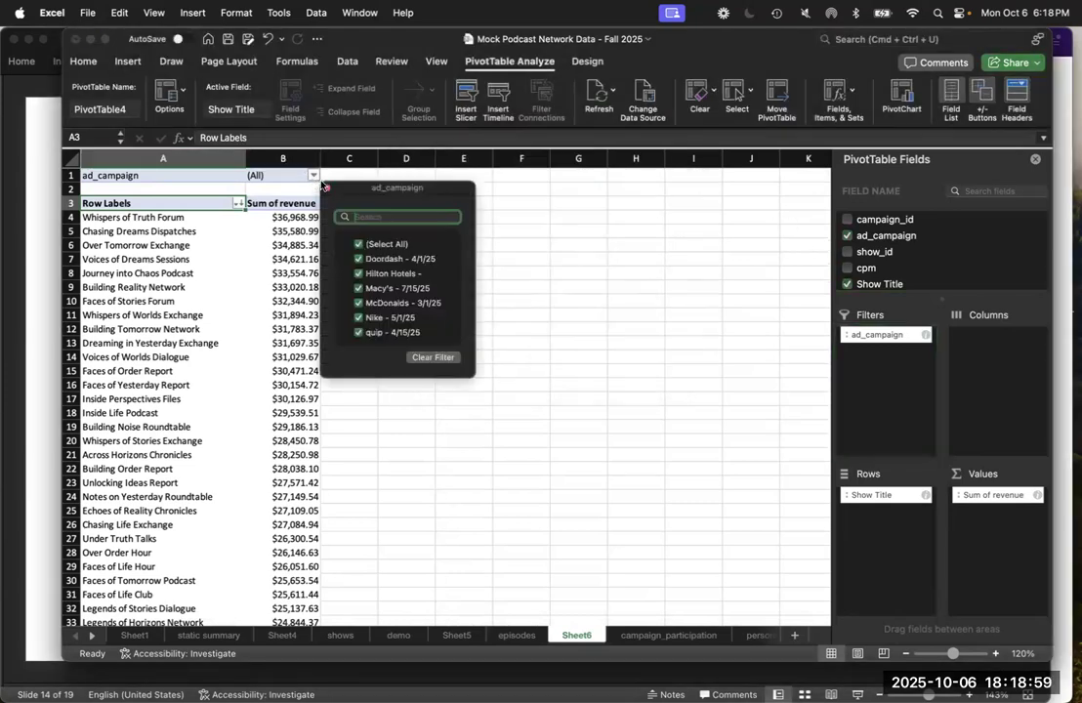
{"action": "left_click", "coordinate": [373, 318]}
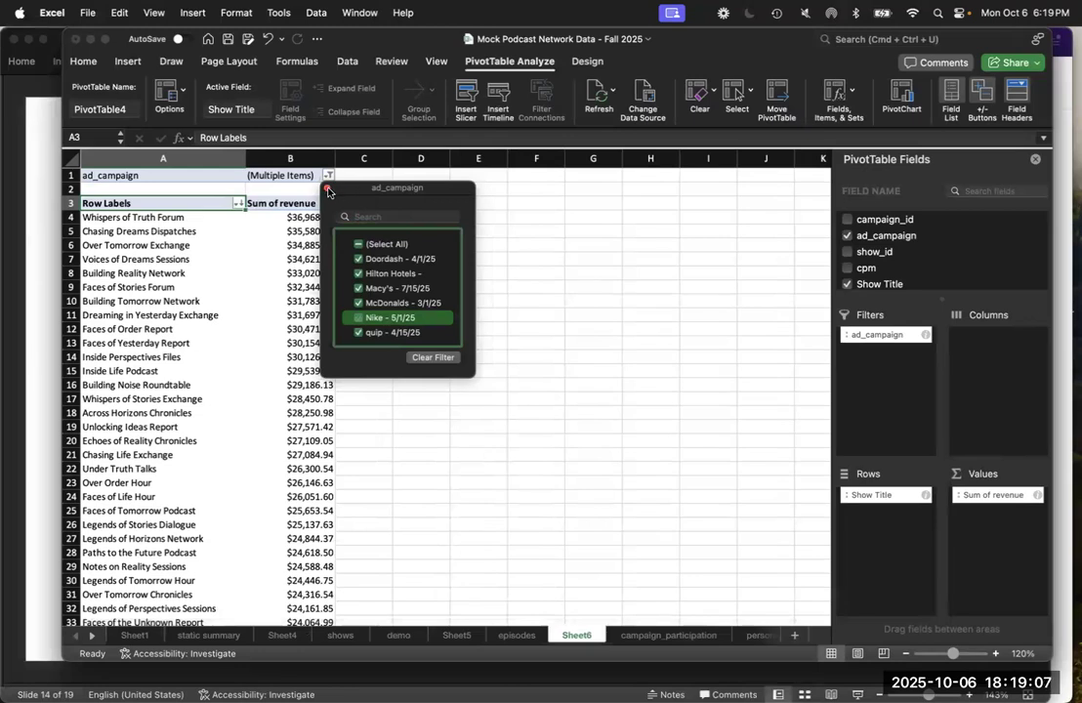
{"action": "left_click", "coordinate": [327, 189]}
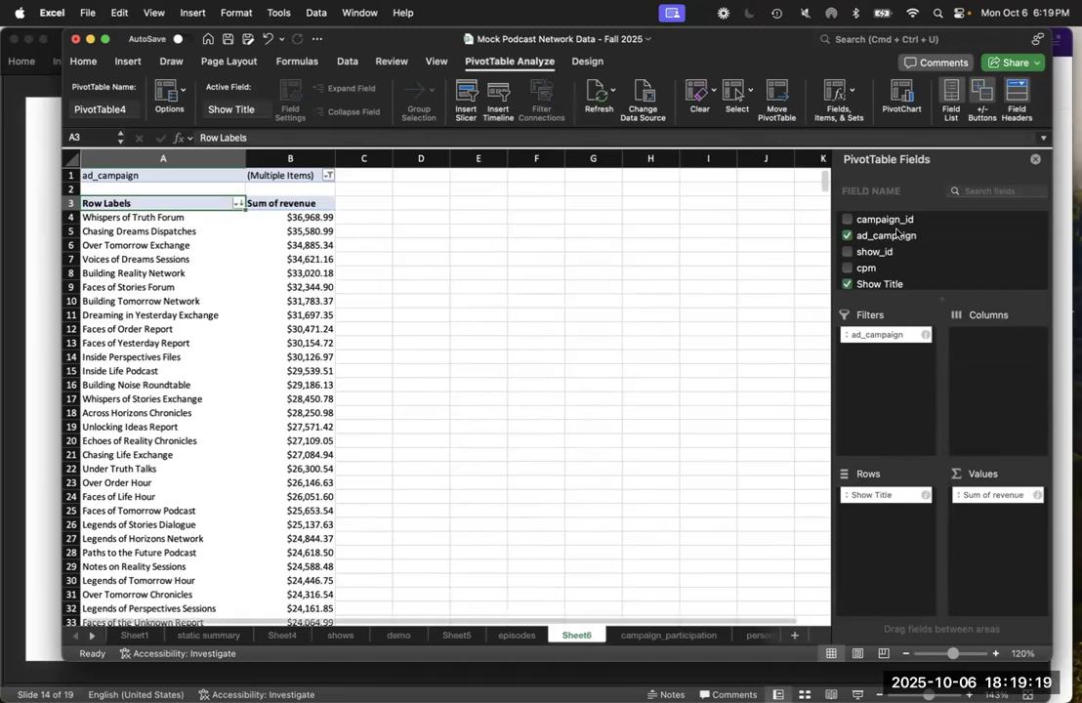
Step: Add cpm as a second value field alongside Sum of revenue
{"action": "scroll", "coordinate": [869, 253], "scroll_direction": "down", "scroll_amount": 1}
{"action": "left_click_drag", "start_coordinate": [866, 257], "coordinate": [988, 557]}
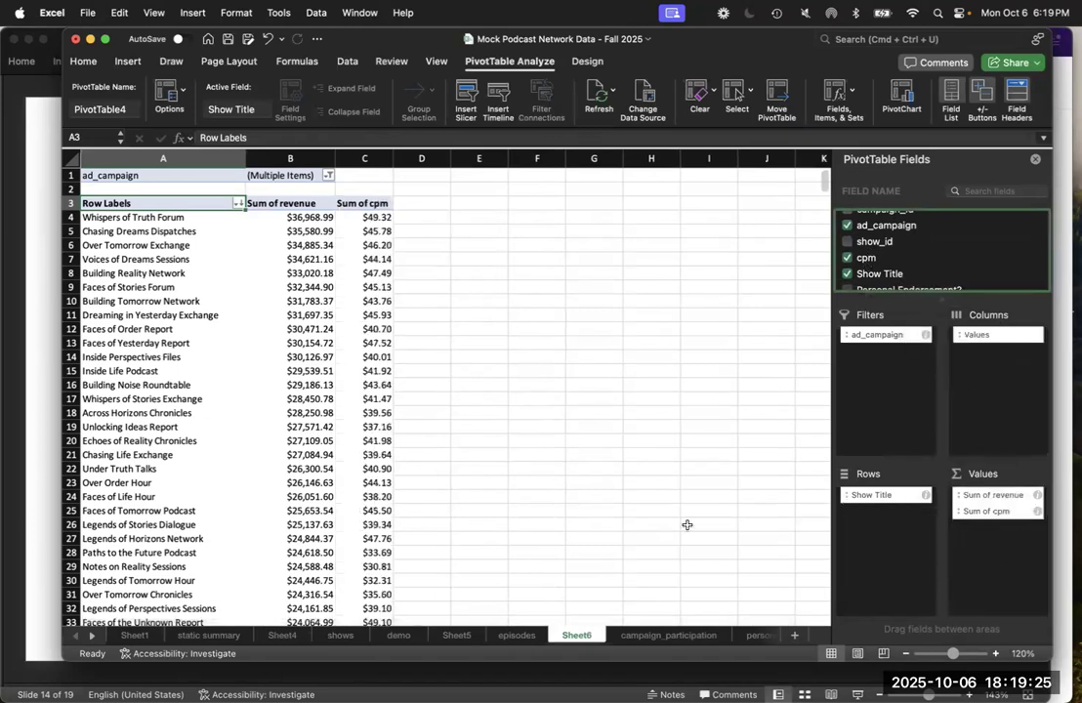
Step: Summarise the cpm value field by Average instead of Sum
{"action": "left_click", "coordinate": [1037, 511]}
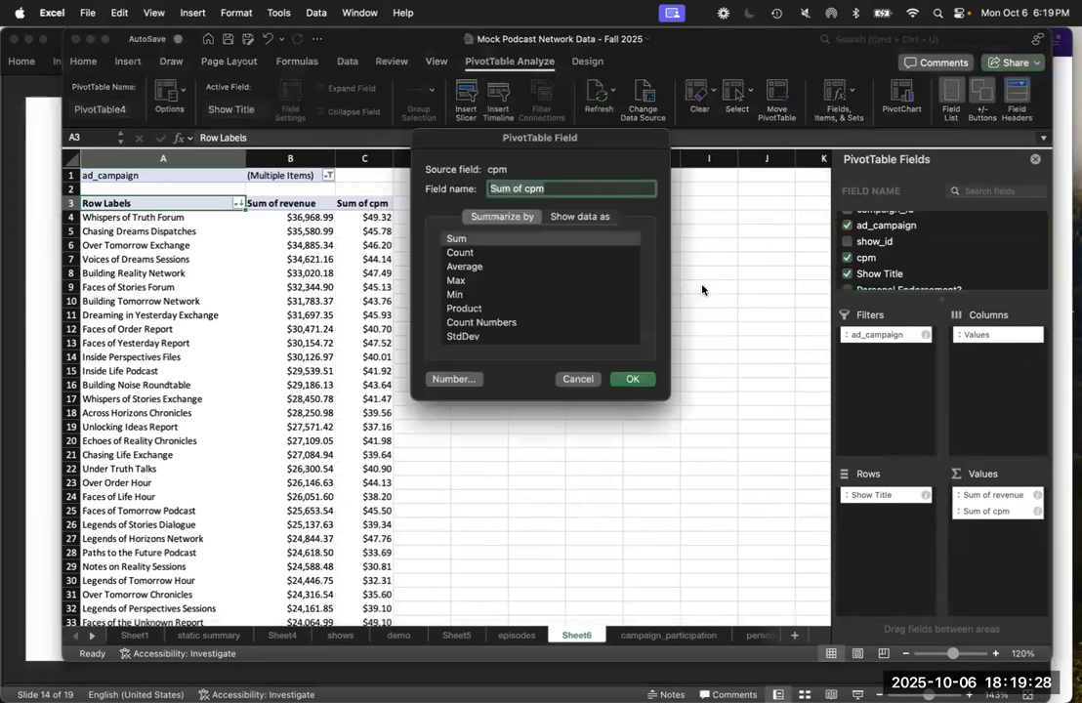
{"action": "left_click", "coordinate": [511, 265]}
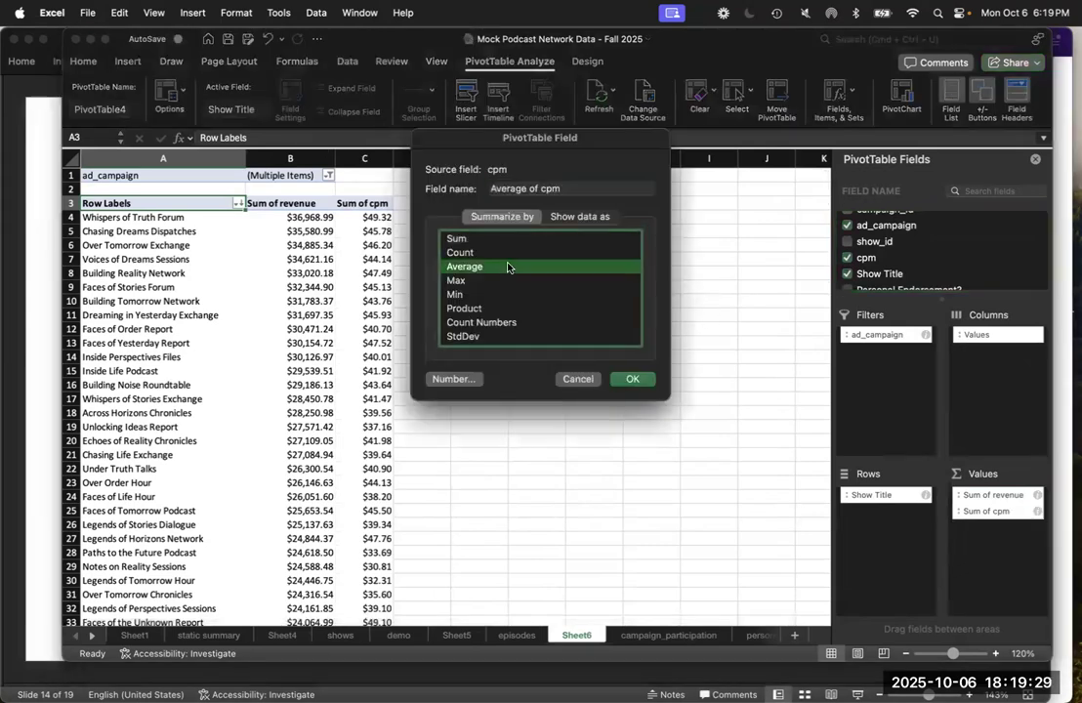
{"action": "left_click", "coordinate": [633, 380]}
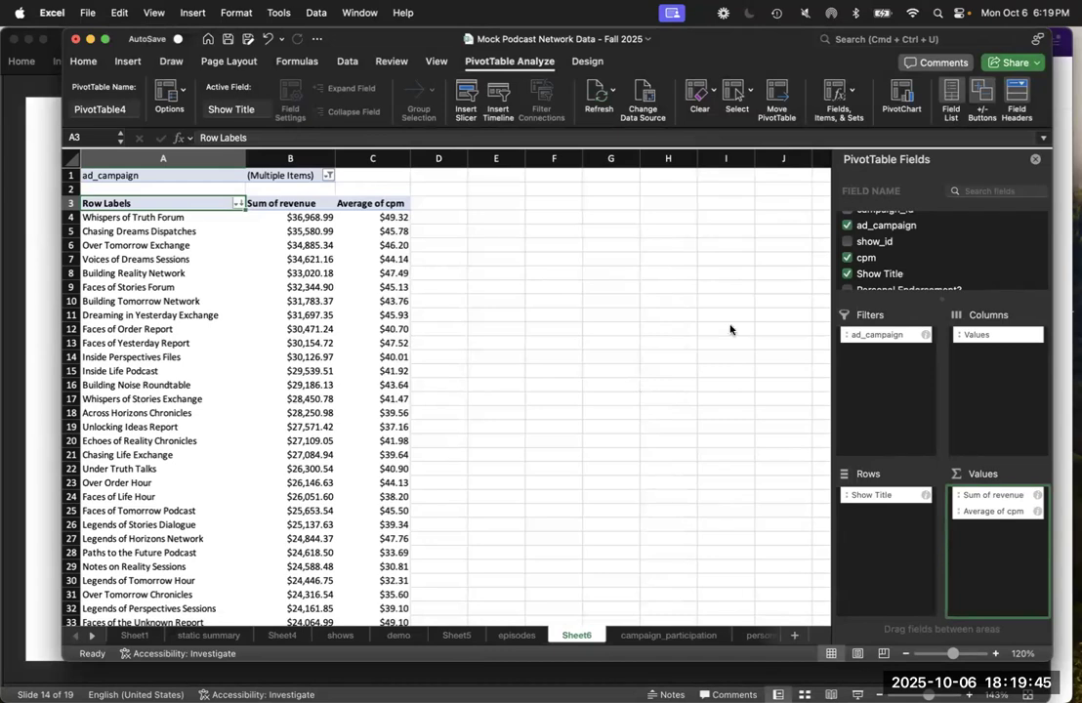
Step: Remove the ad_campaign report filter from the PivotTable
{"action": "scroll", "coordinate": [753, 341], "scroll_direction": "right", "scroll_amount": 1}
{"action": "left_click_drag", "start_coordinate": [886, 336], "coordinate": [900, 240]}
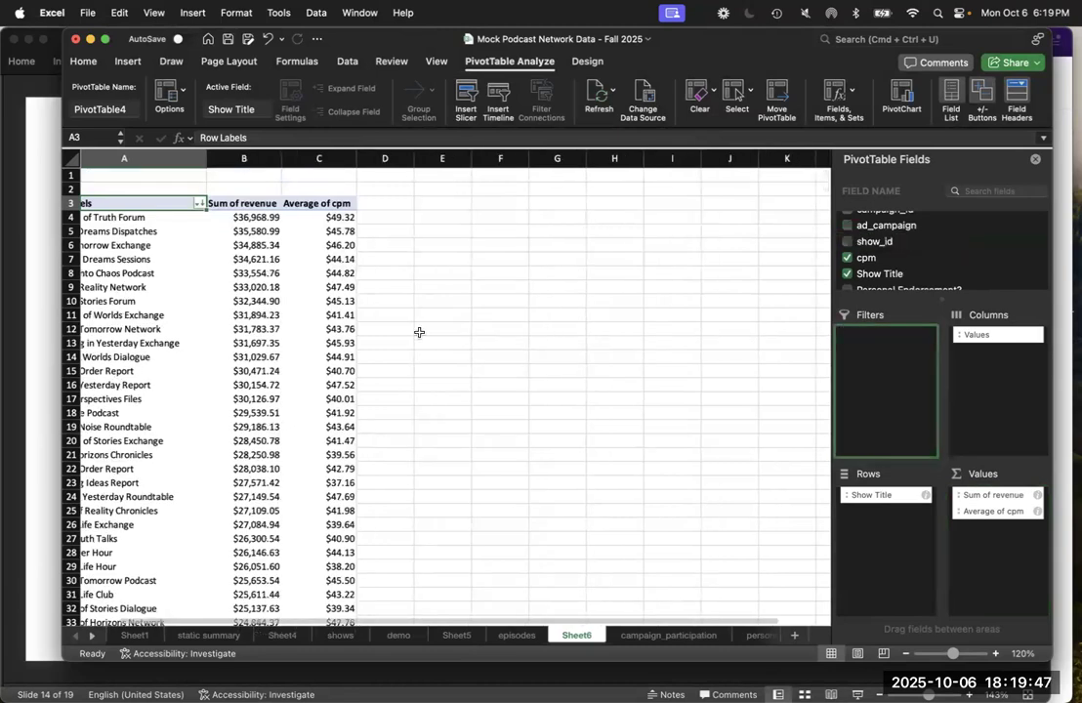
{"action": "scroll", "coordinate": [421, 331], "scroll_direction": "left", "scroll_amount": 2}
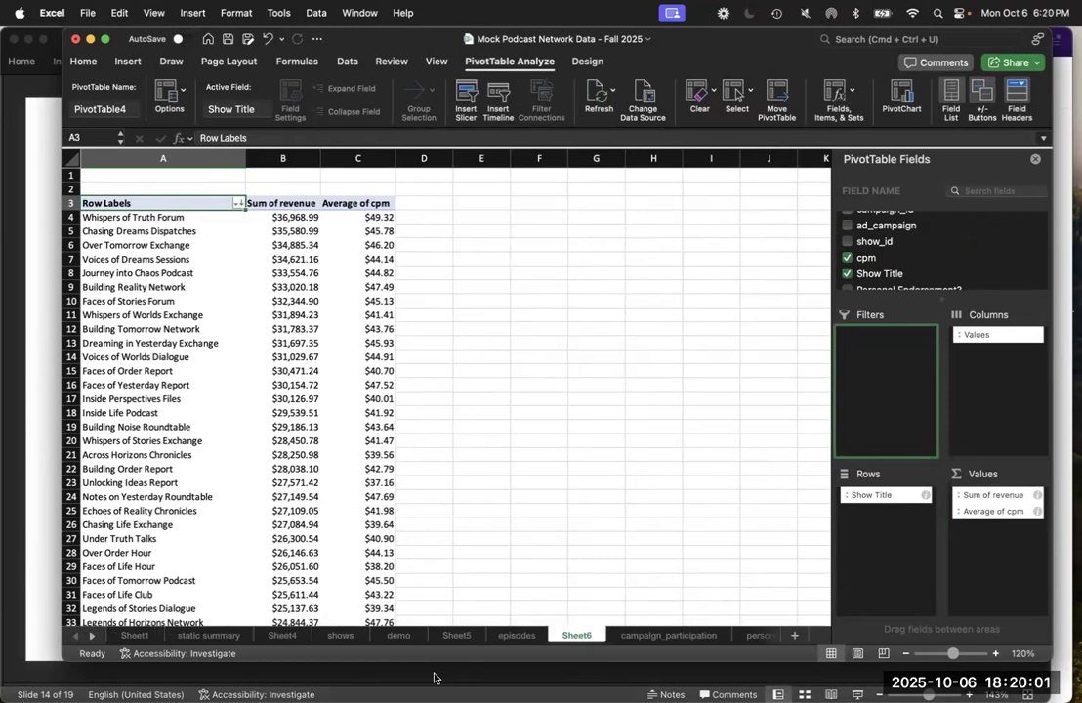
Step: Switch to Firefox to view the Week 3: Charts and Tables tutorial page, and return to the Excel workbook
{"action": "key", "text": "ctrl+Up"}
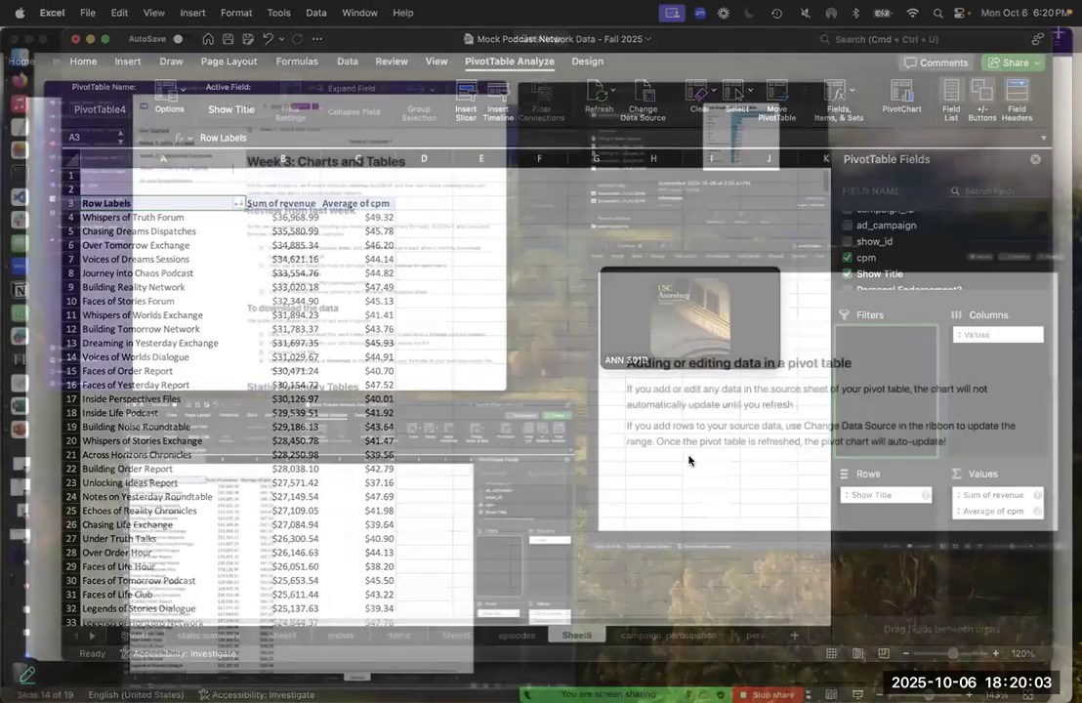
{"action": "left_click", "coordinate": [432, 366]}
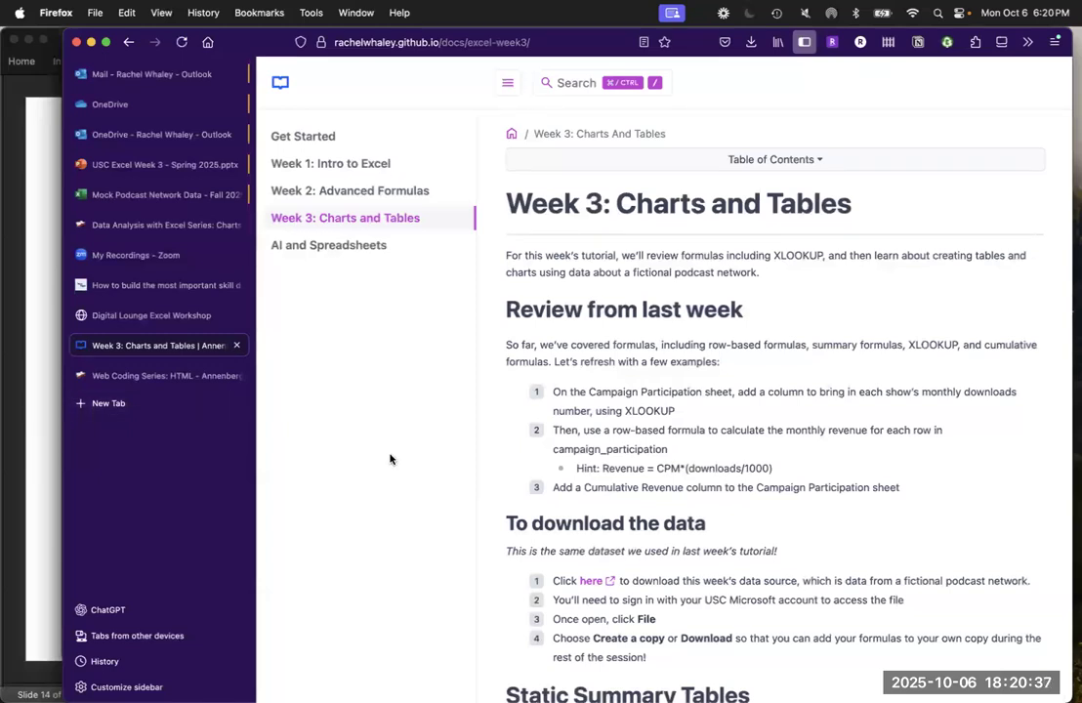
{"action": "key", "text": "ctrl+Up"}
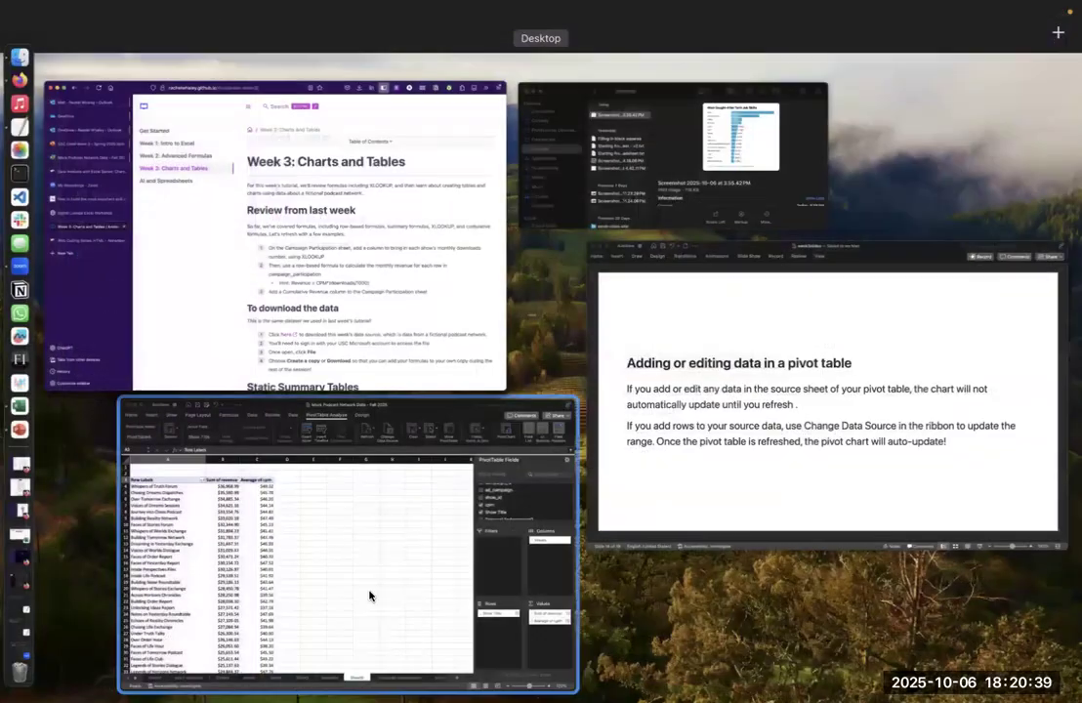
{"action": "left_click", "coordinate": [369, 594]}
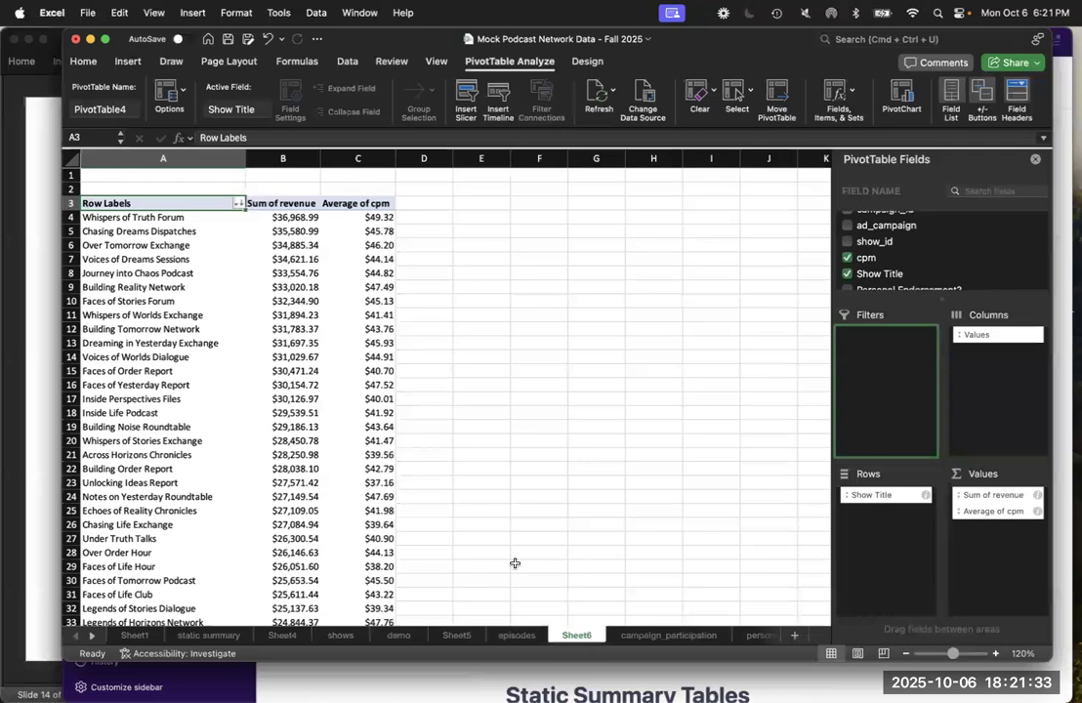
Step: Examine the downloads, revenue and cumulative revenue formulas on the campaign_participation sheet
{"action": "left_click", "coordinate": [643, 636]}
{"action": "left_click", "coordinate": [543, 498]}
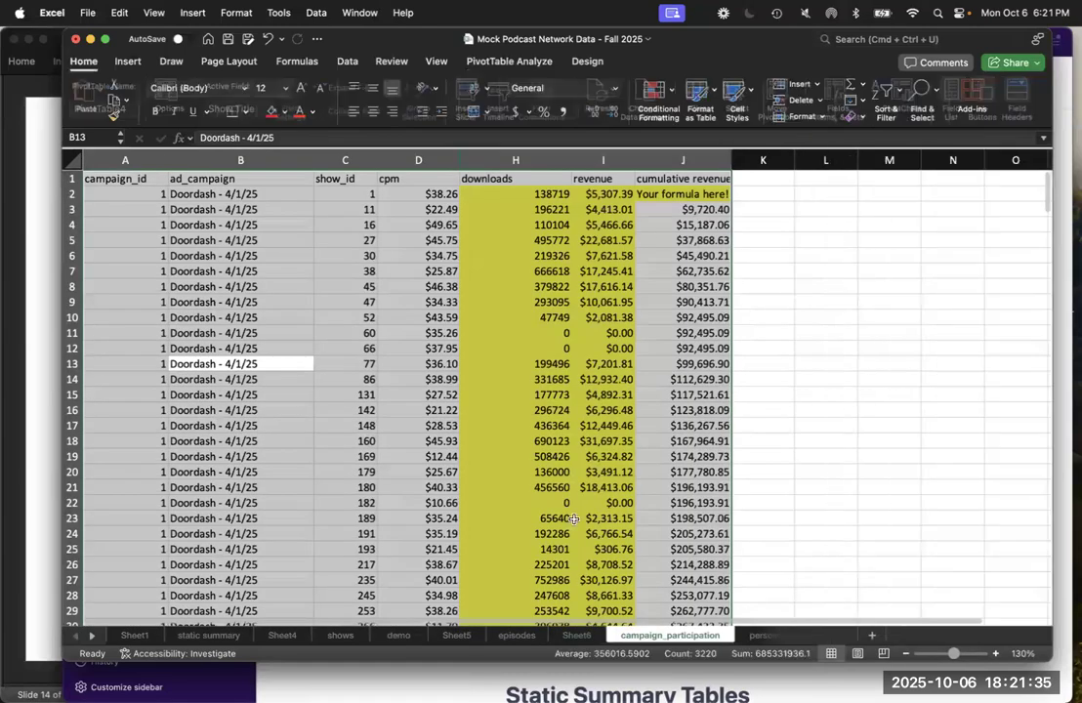
{"action": "key", "text": "Right"}
{"action": "key", "text": "Up"}
{"action": "key", "text": "Up"}
{"action": "key", "text": "Up"}
{"action": "key", "text": "Up"}
{"action": "key", "text": "Right"}
{"action": "key", "text": "Up"}
{"action": "key", "text": "Left"}
{"action": "key", "text": "Left"}
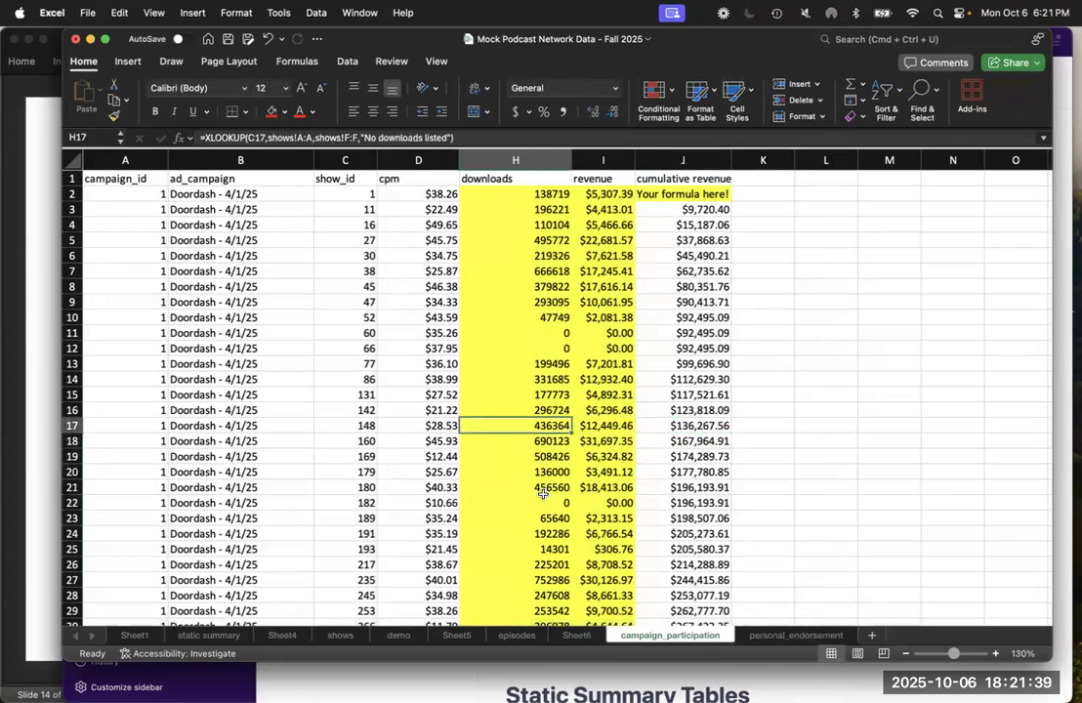
{"action": "key", "text": "Right"}
{"action": "key", "text": "Up"}
{"action": "key", "text": "Up"}
{"action": "key", "text": "Up"}
{"action": "key", "text": "Right"}
{"action": "key", "text": "Right"}
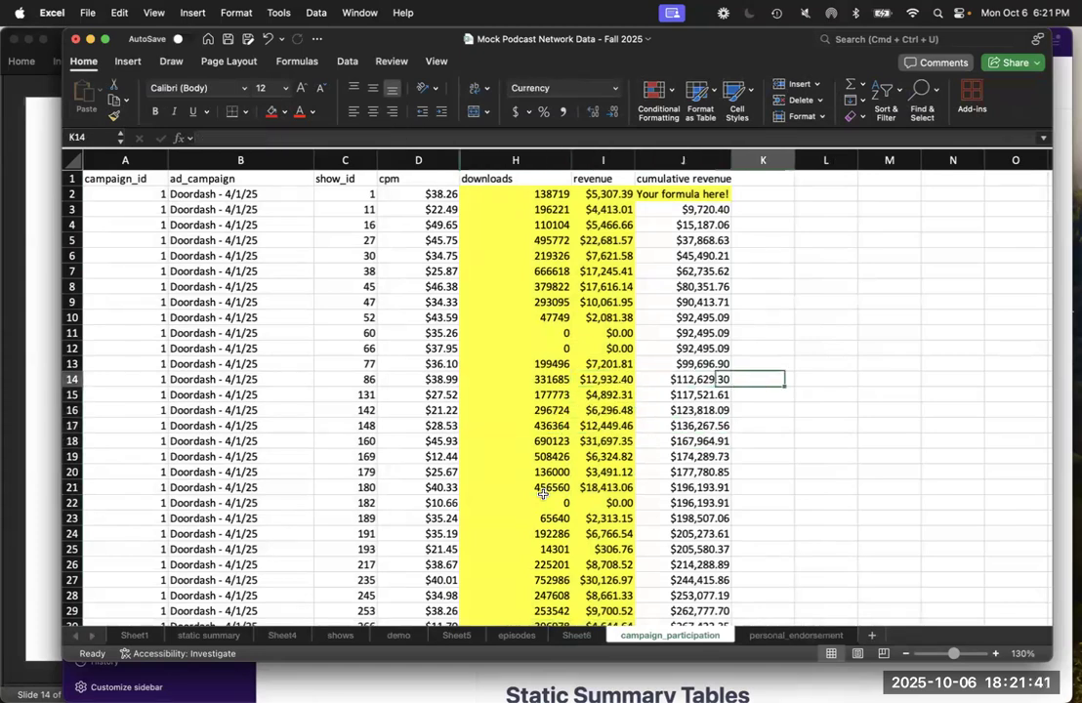
{"action": "key", "text": "Left"}
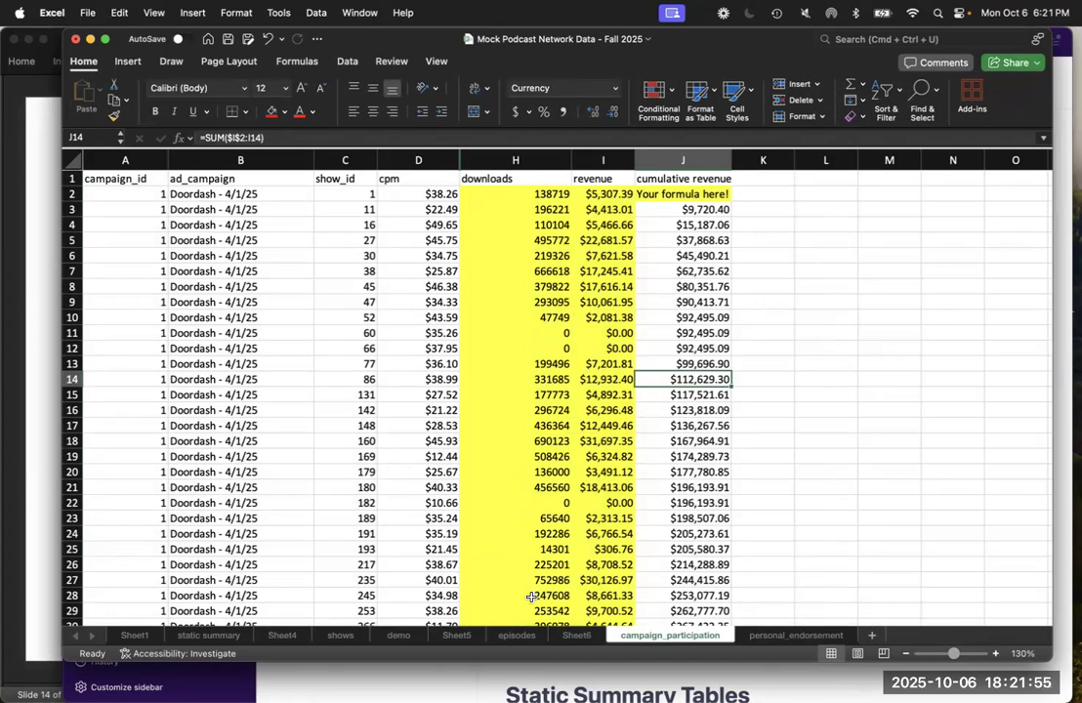
Step: Try cumulative revenue as a third value field in the Sheet6 PivotTable, and take it out again
{"action": "left_click", "coordinate": [577, 634]}
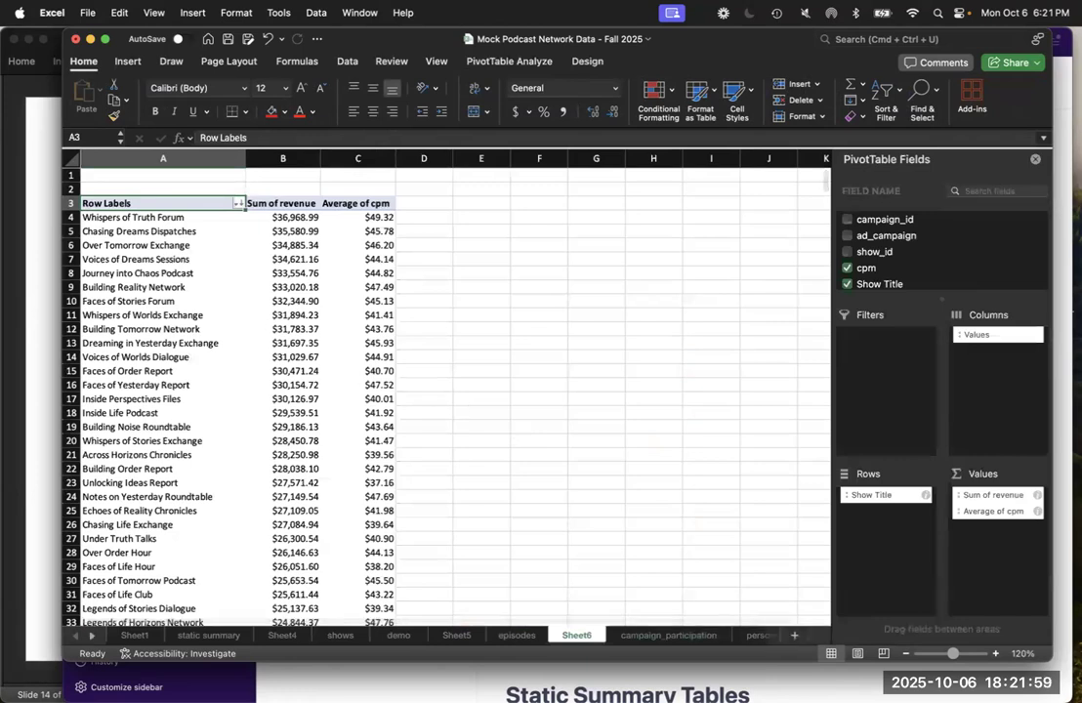
{"action": "scroll", "coordinate": [938, 262], "scroll_direction": "down", "scroll_amount": 5}
{"action": "left_click_drag", "start_coordinate": [985, 282], "coordinate": [999, 547]}
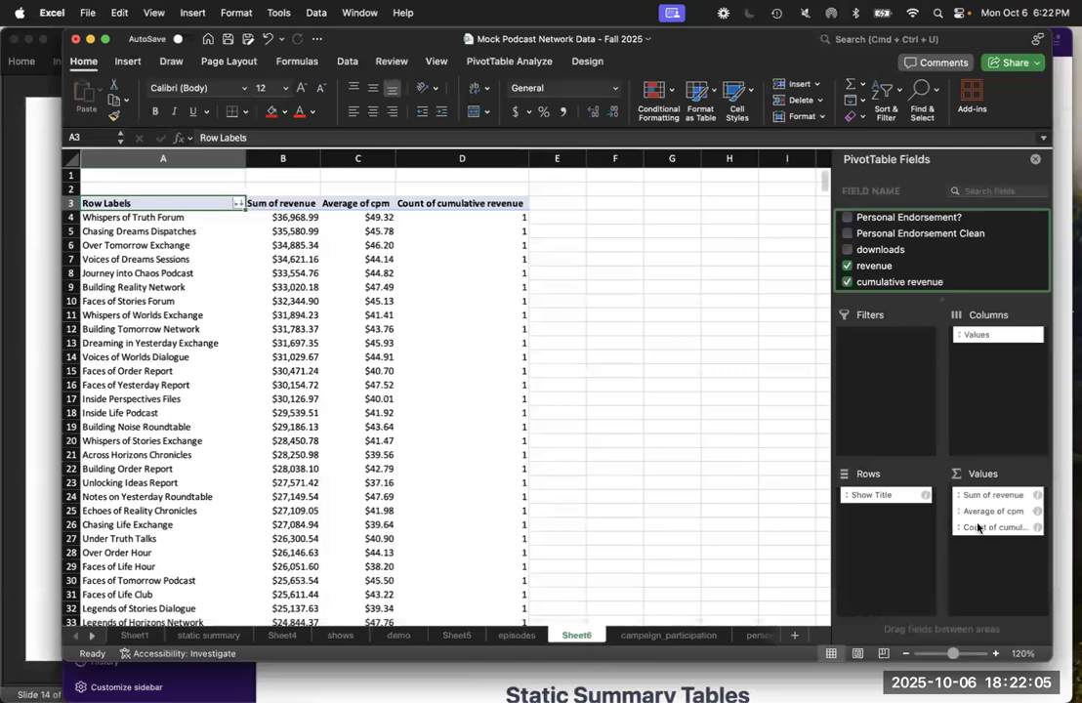
{"action": "left_click_drag", "start_coordinate": [993, 527], "coordinate": [932, 244]}
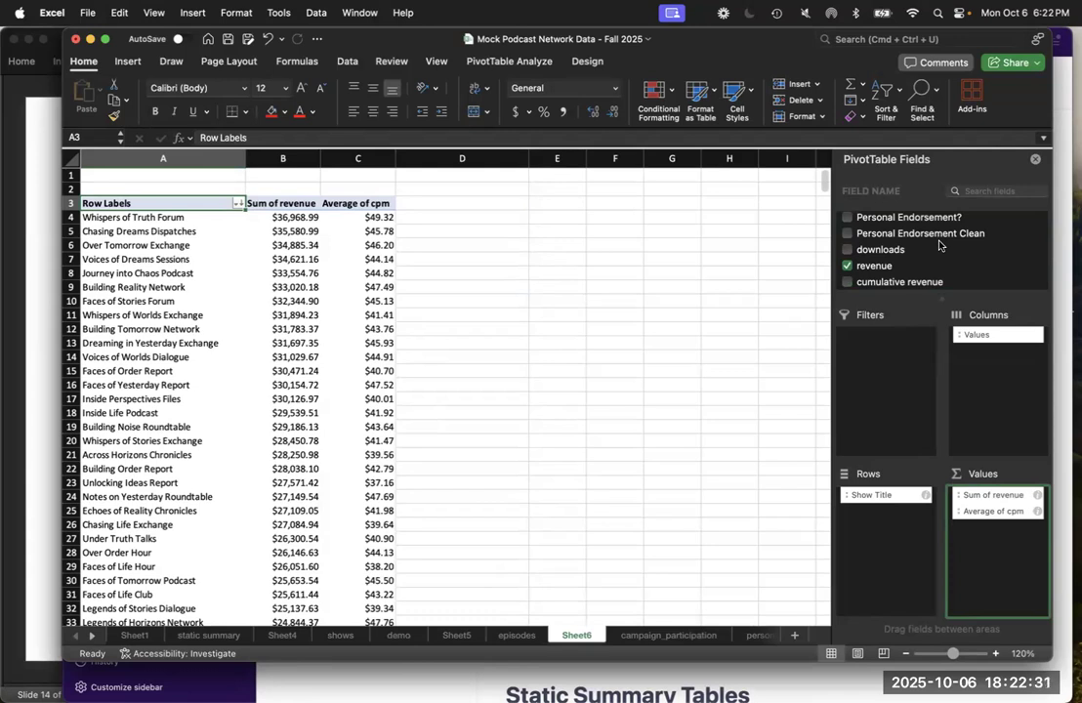
Step: Inspect the # of Shows and Average Monthly Downloads formulas for the Business category on the demo sheet
{"action": "left_click", "coordinate": [398, 635]}
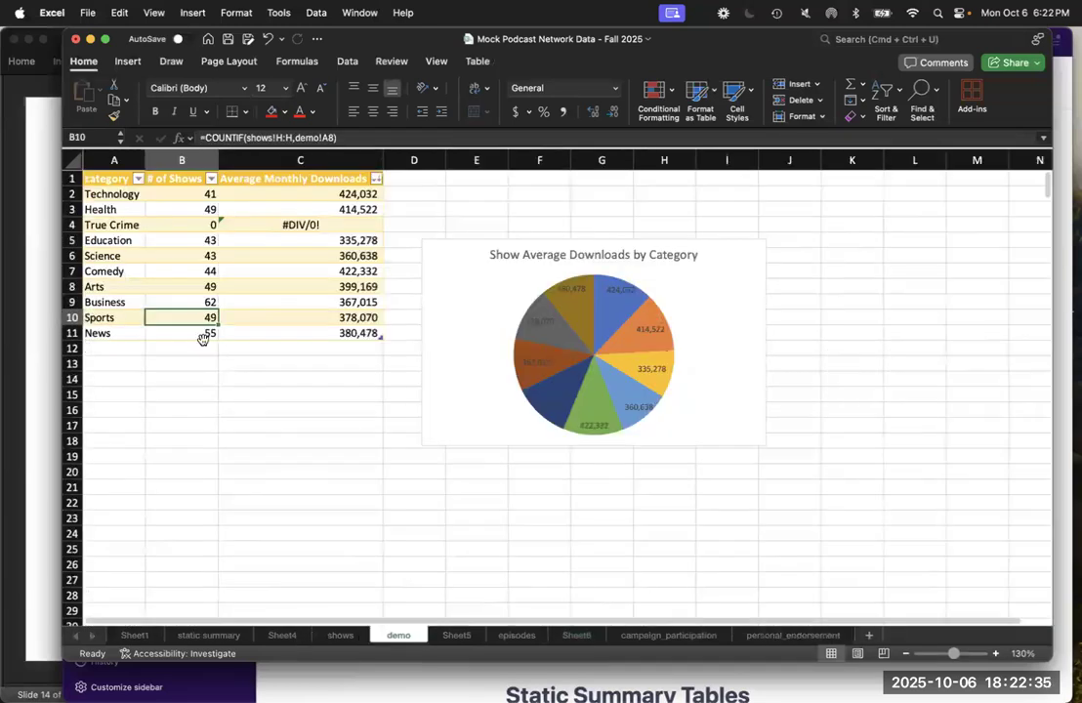
{"action": "left_click", "coordinate": [194, 296]}
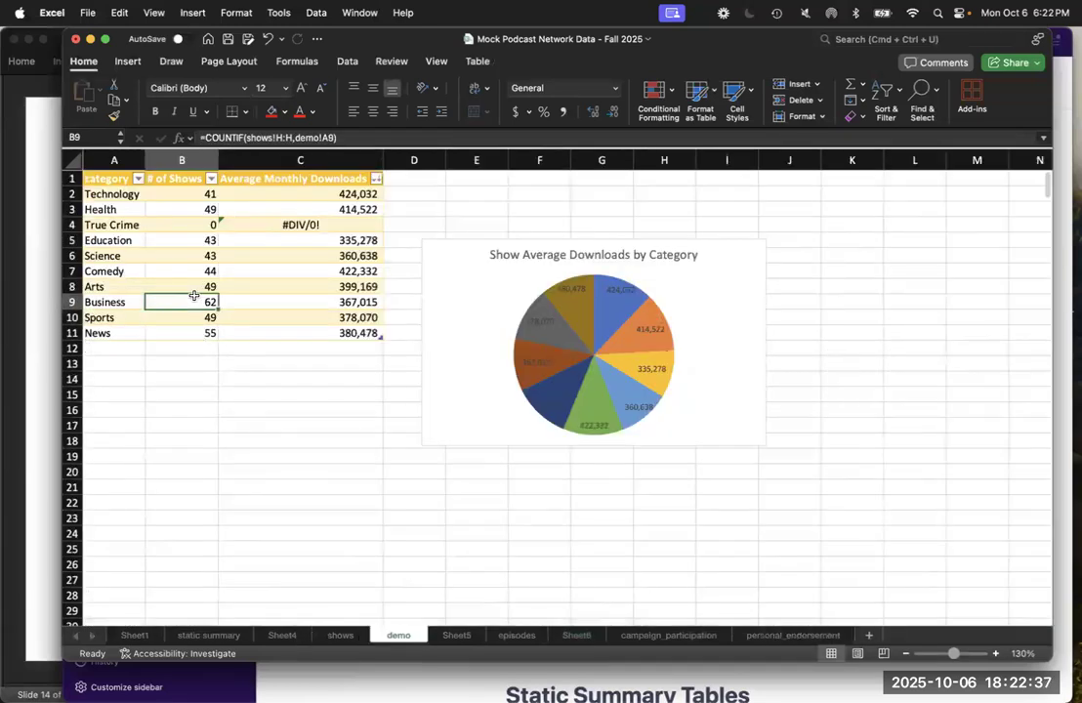
{"action": "key", "text": "Right"}
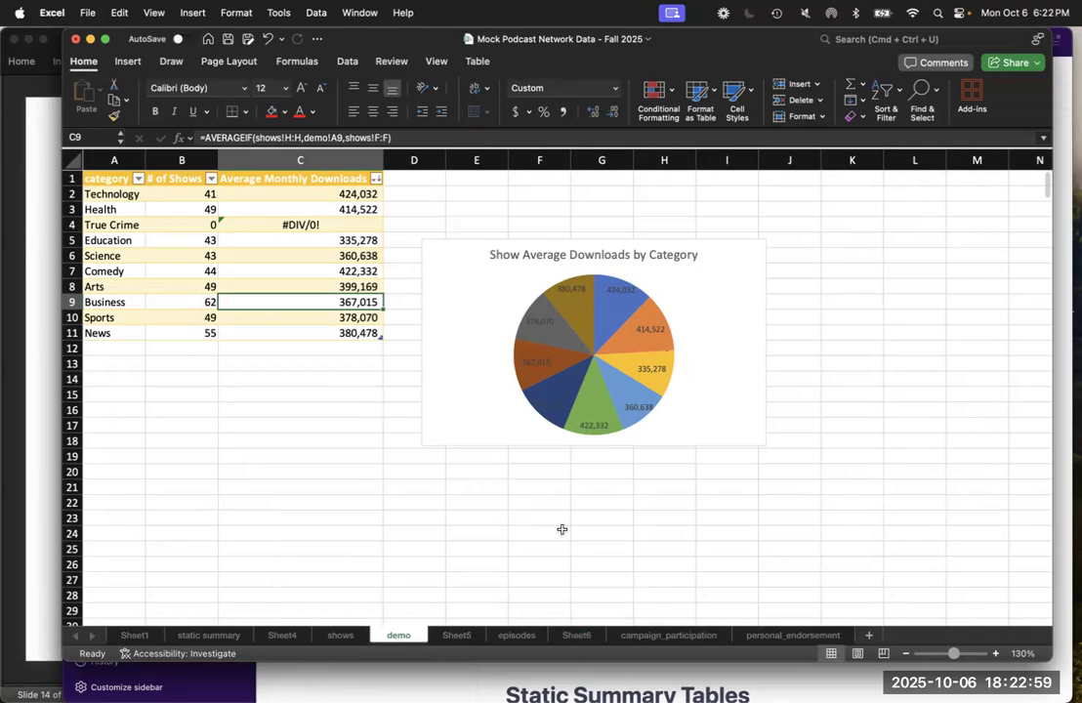
Step: Switch to the week3slides presentation in PowerPoint and advance to slide 17, the Most Sought-After Tech Job Skills chart
{"action": "left_click", "coordinate": [427, 682]}
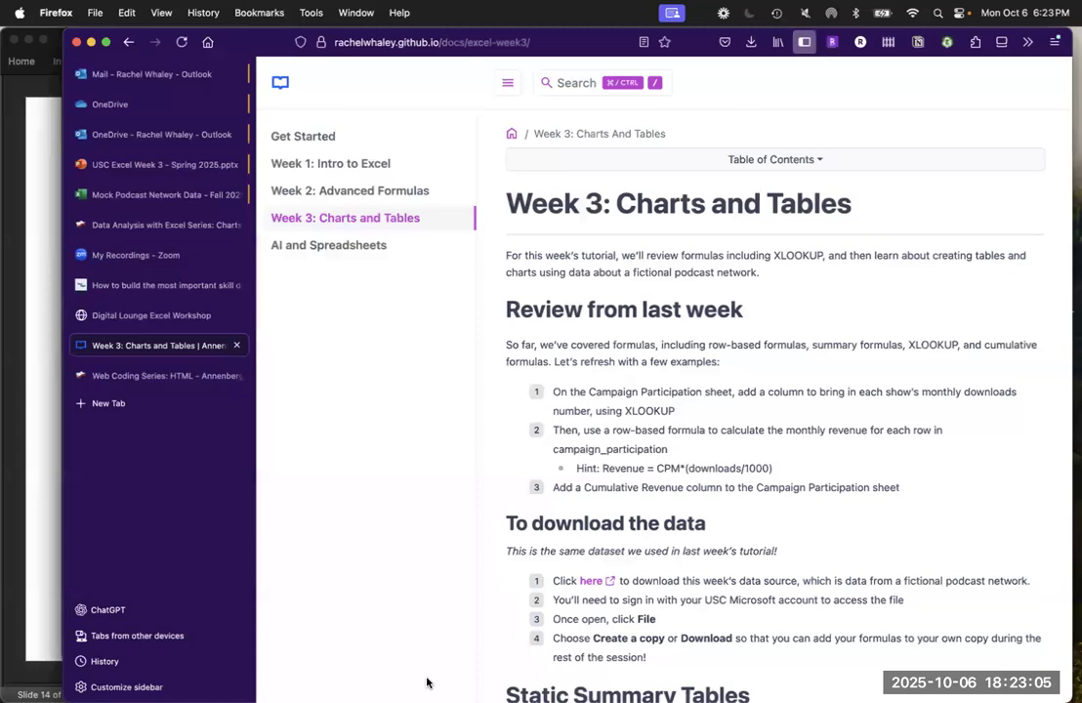
{"action": "left_click", "coordinate": [37, 548]}
{"action": "scroll", "coordinate": [37, 548], "scroll_direction": "down", "scroll_amount": 5}
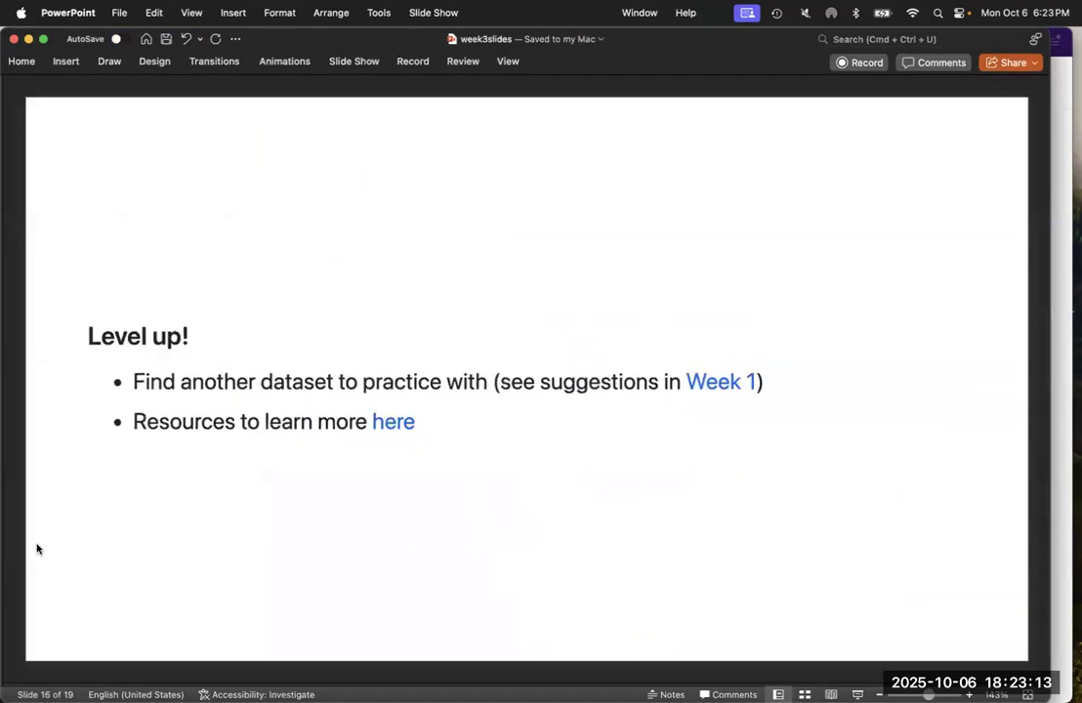
{"action": "key", "text": "Down"}
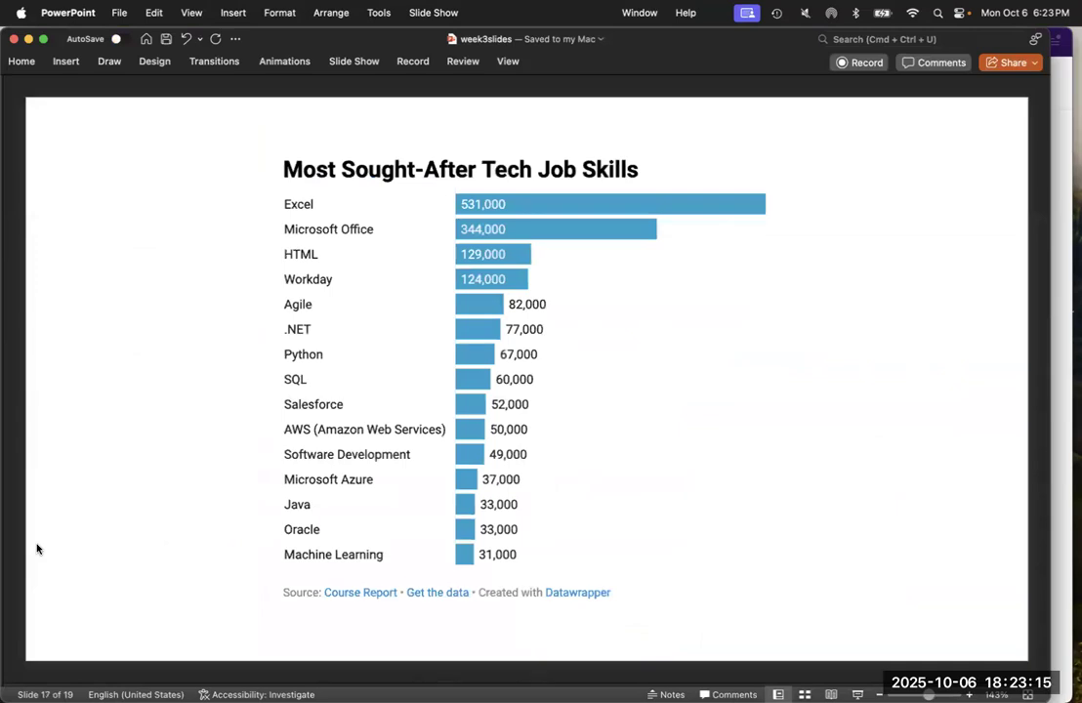